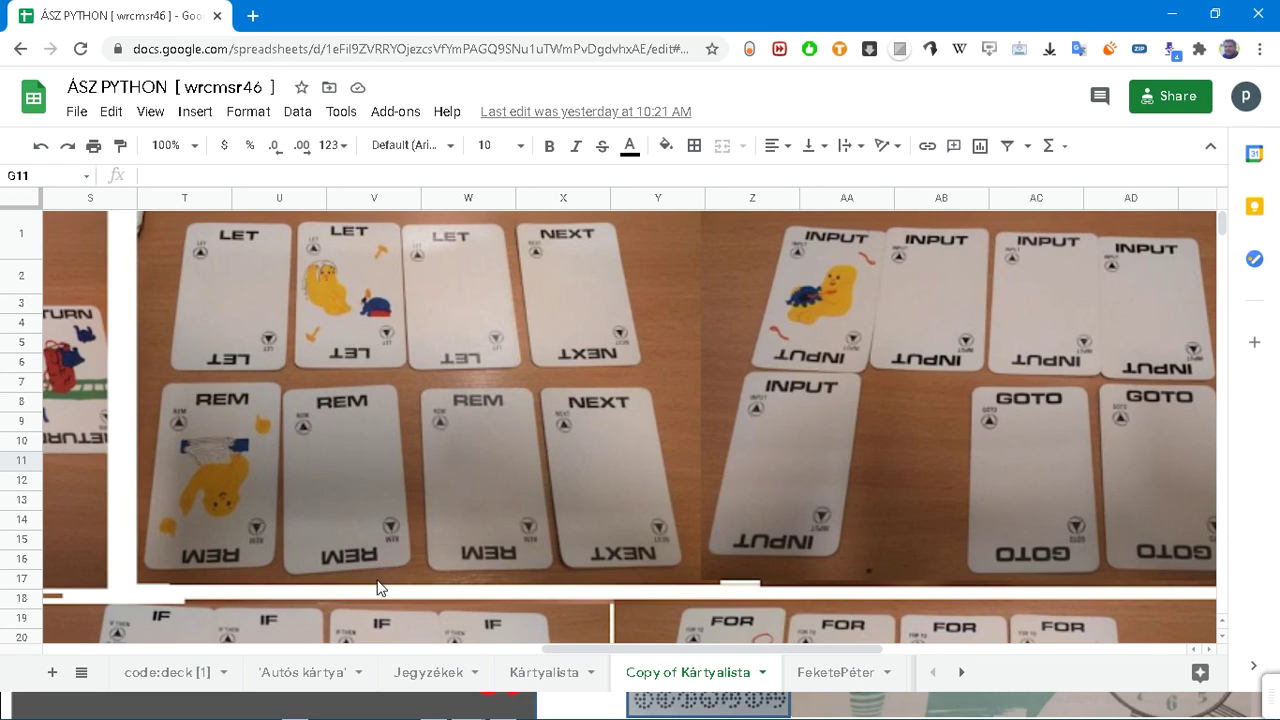
# Step: Scroll down the Copy of Kártyalista sheet past the card photos
pyautogui.scroll(-3, 446, 548)
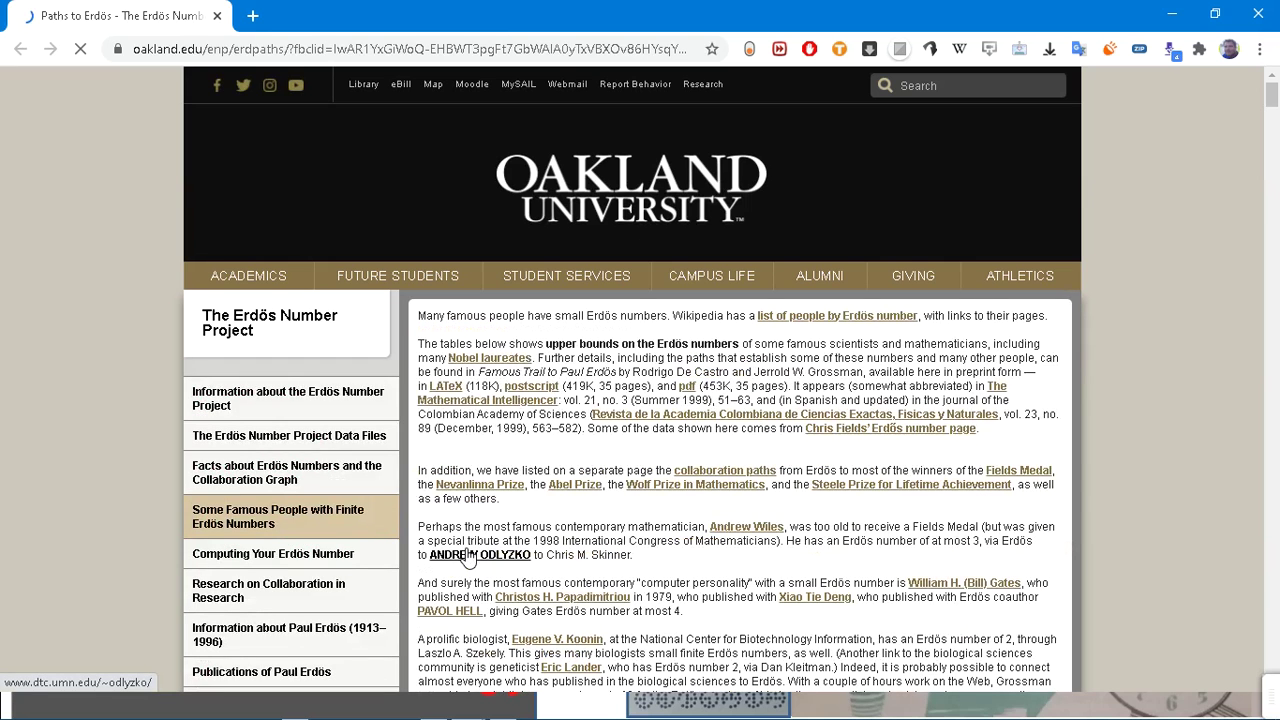
# Step: Scroll through the Erdős tables and search the page for neumann, finding John von Neumann
pyautogui.scroll(-2, 683, 585)
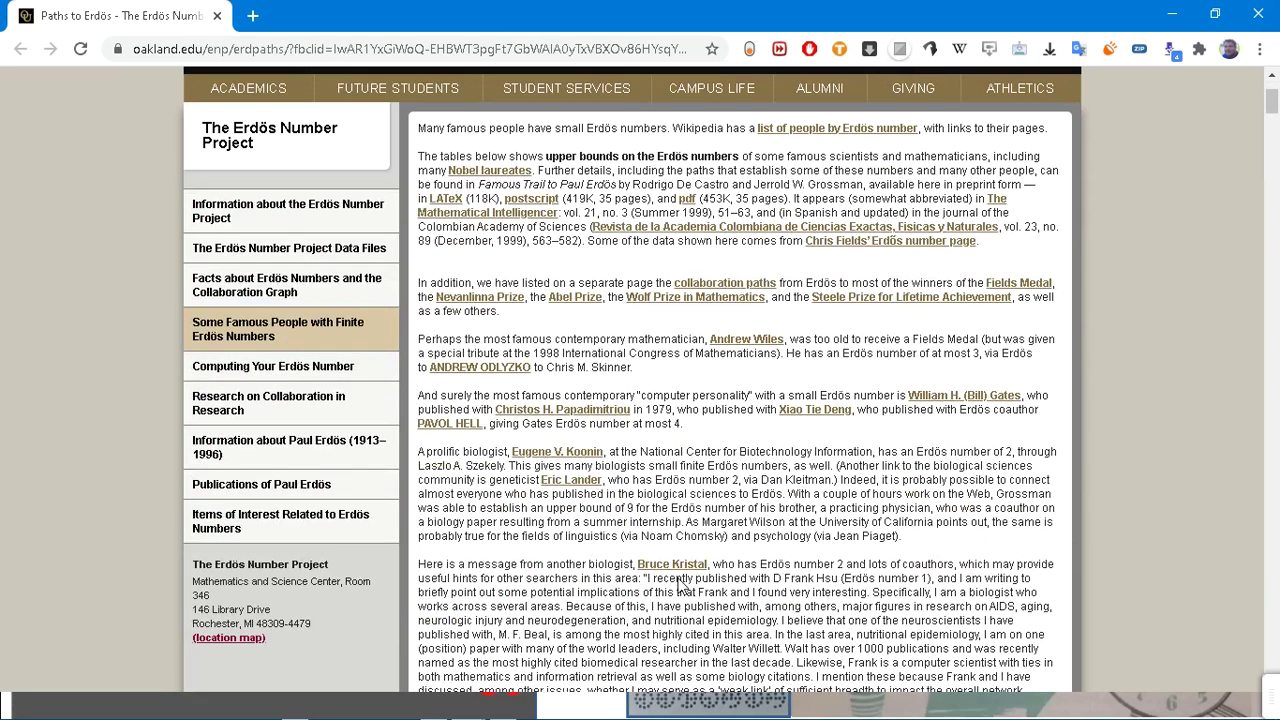
pyautogui.scroll(2, 683, 585)
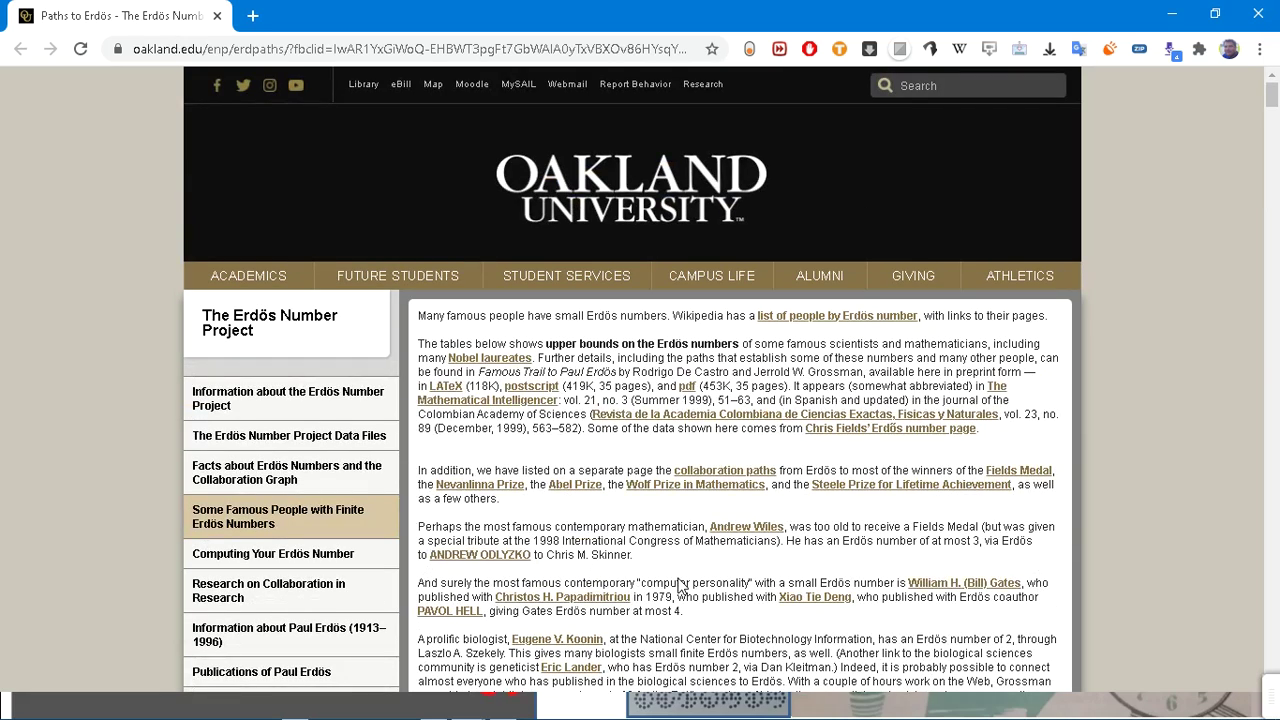
pyautogui.scroll(-3, 683, 585)
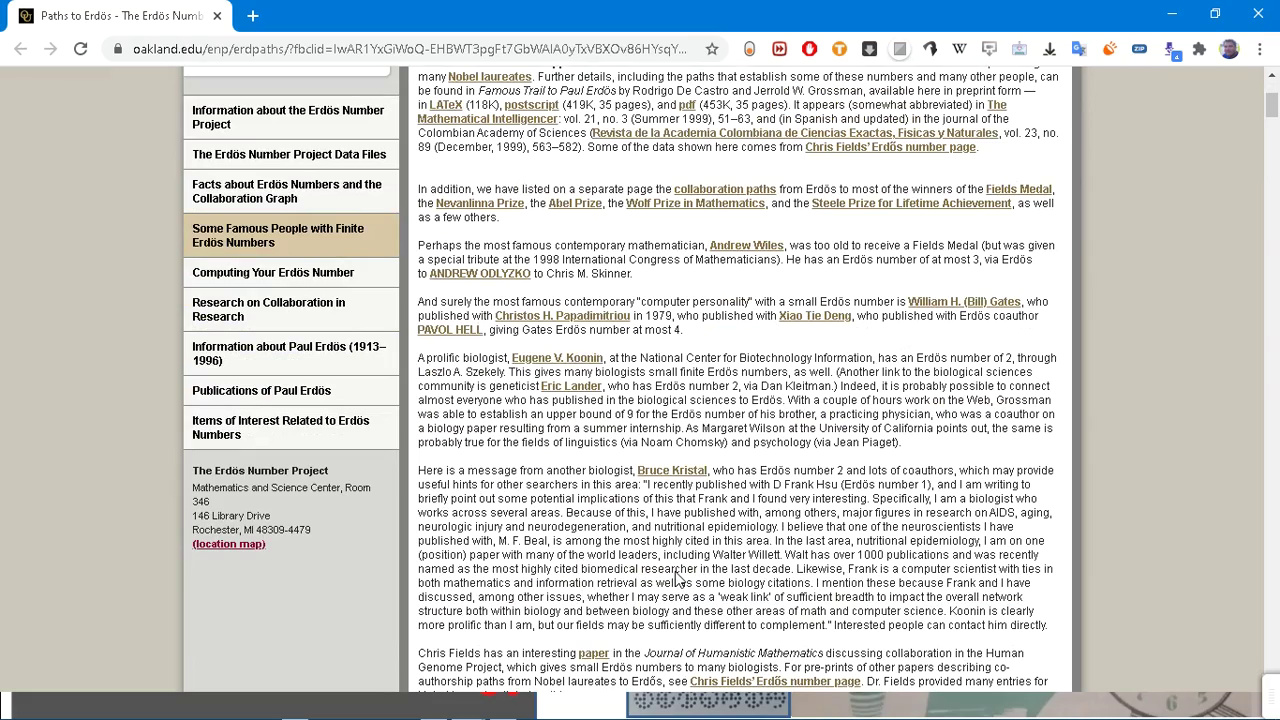
pyautogui.hotkey('ctrl', 'f')
pyautogui.press('Escape')
pyautogui.press('Home')
pyautogui.scroll(-9, 460, 395)
pyautogui.scroll(-15, 460, 395)
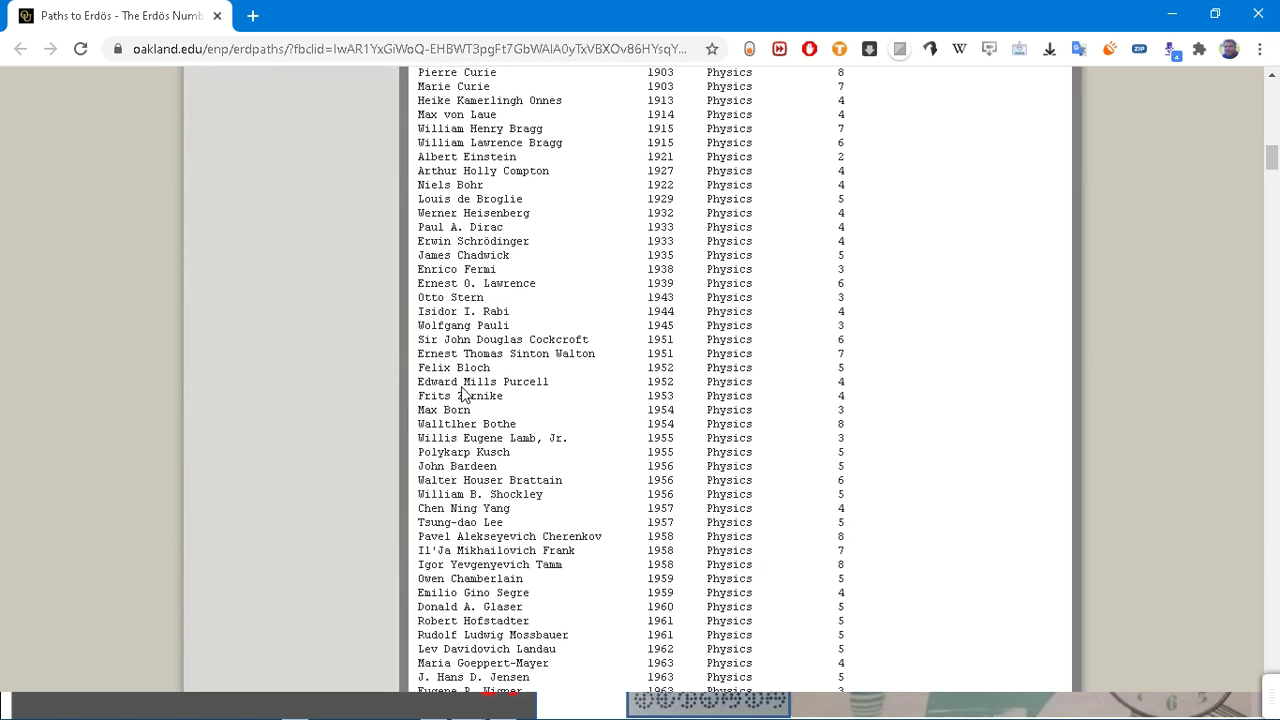
pyautogui.scroll(-2, 463, 392)
pyautogui.hotkey('ctrl', 'f')
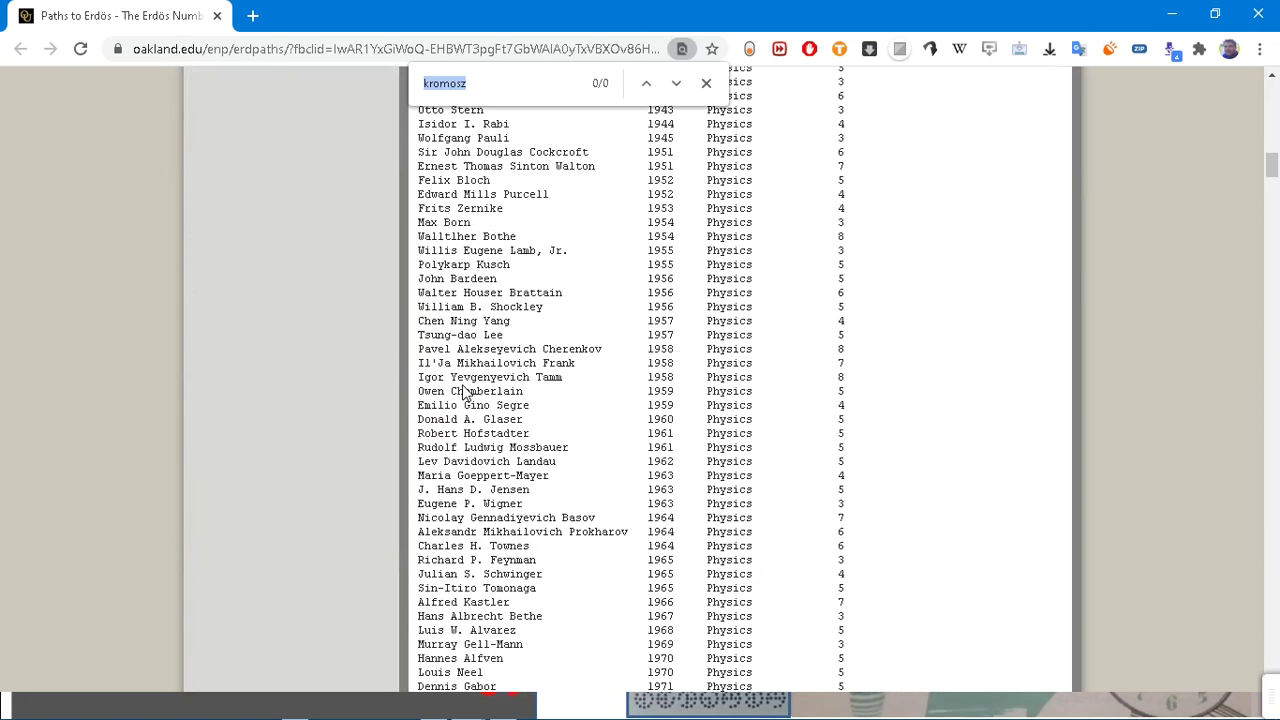
pyautogui.write('neumann')
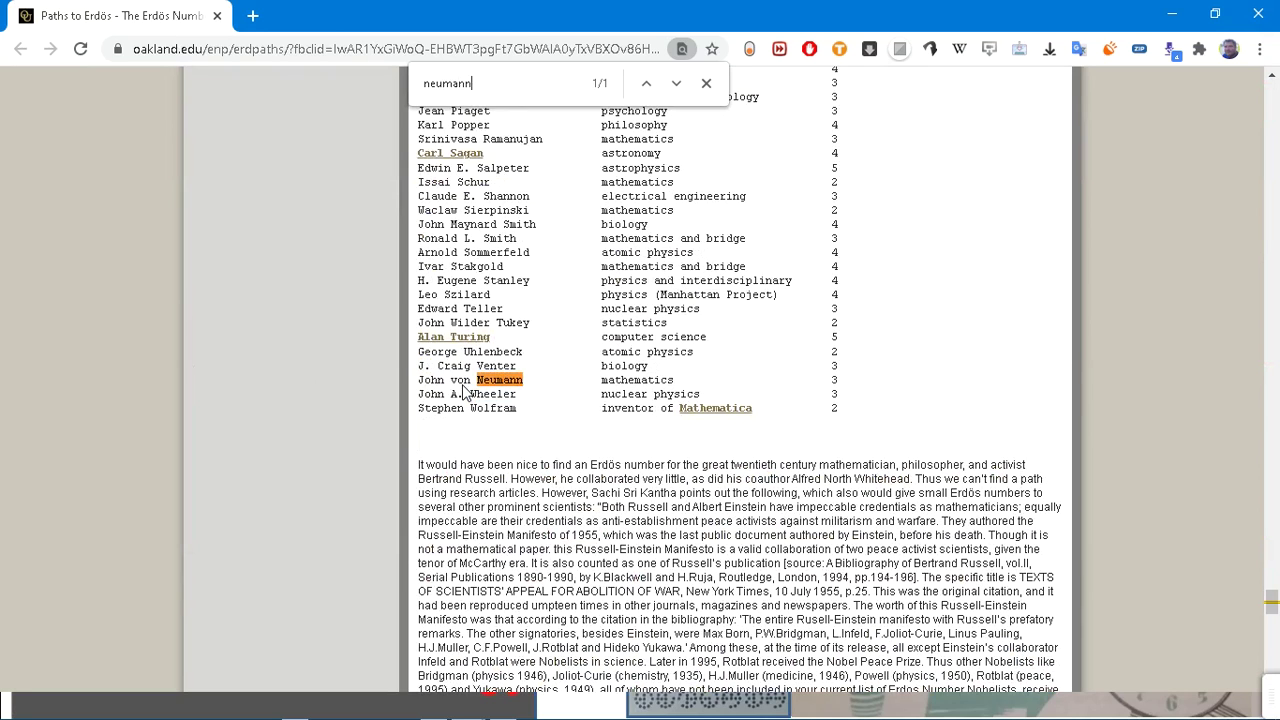
# Step: Search the page for kemény and kemeny, finding no Kemeny listed
pyautogui.hotkey('ctrl', 'a')
pyautogui.write('kemén')
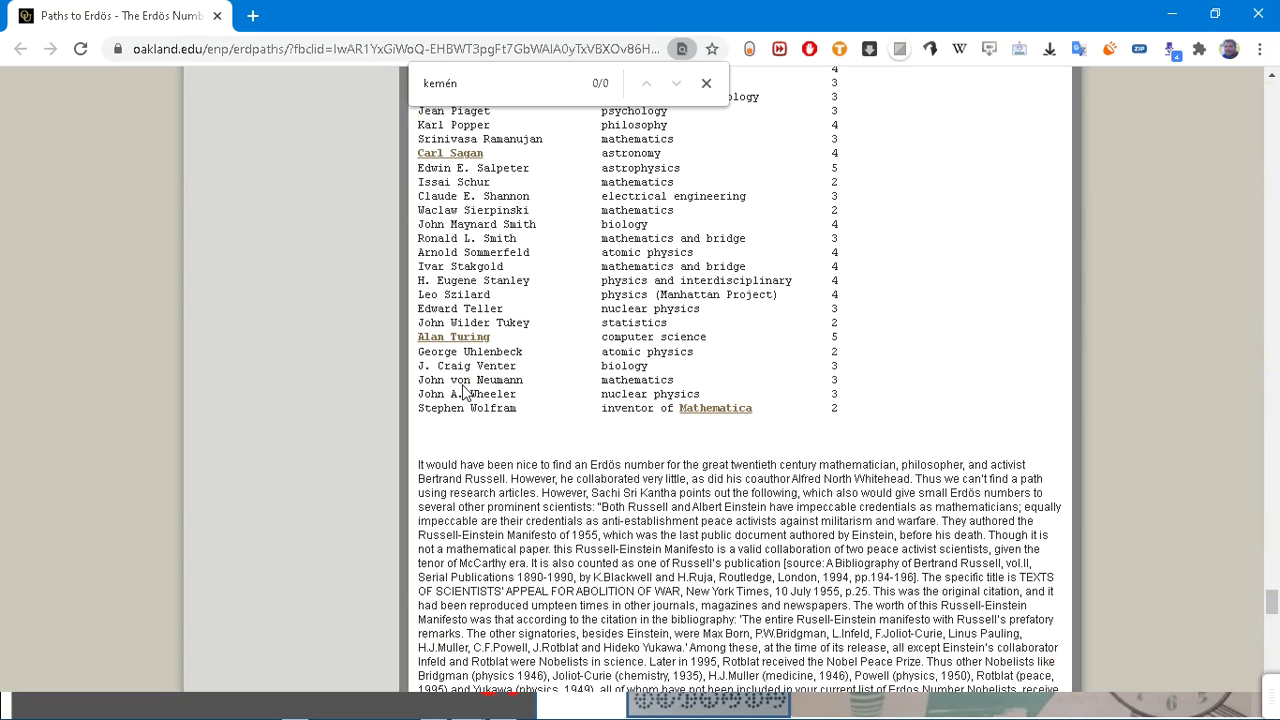
pyautogui.write('y')
pyautogui.hotkey('ctrl', 'f')
pyautogui.write('kemeny')
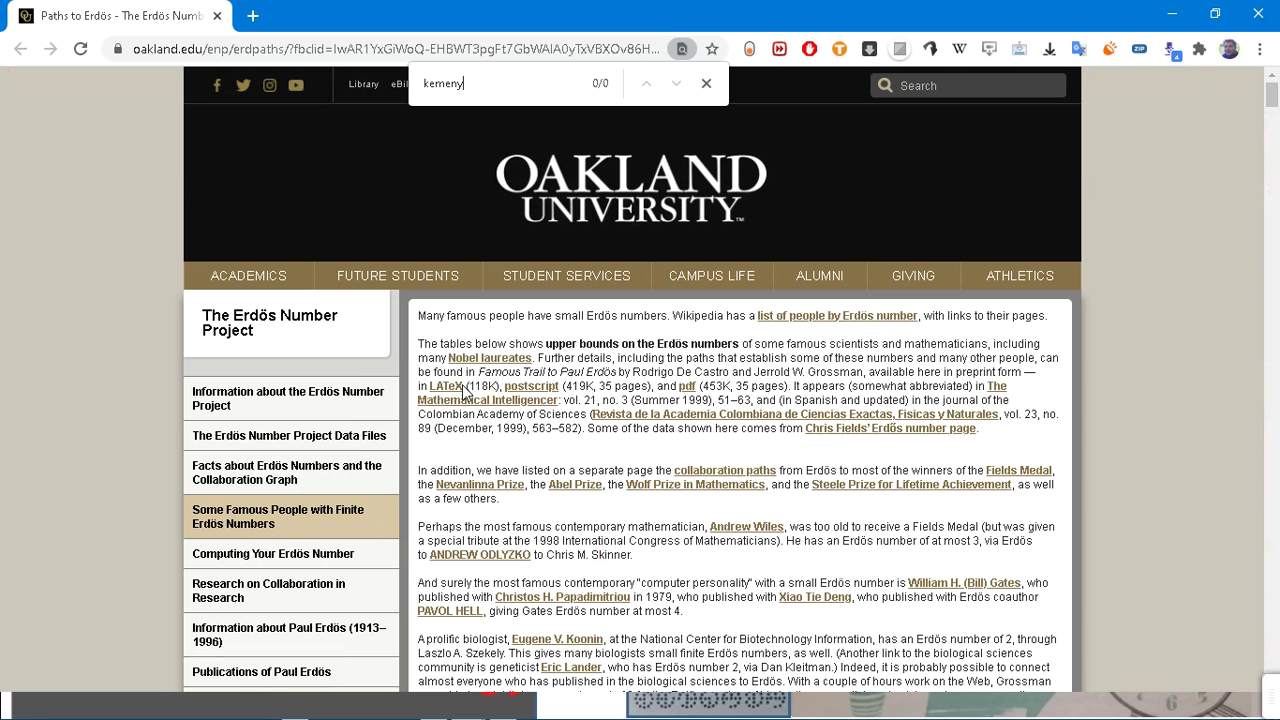
pyautogui.press('Escape')
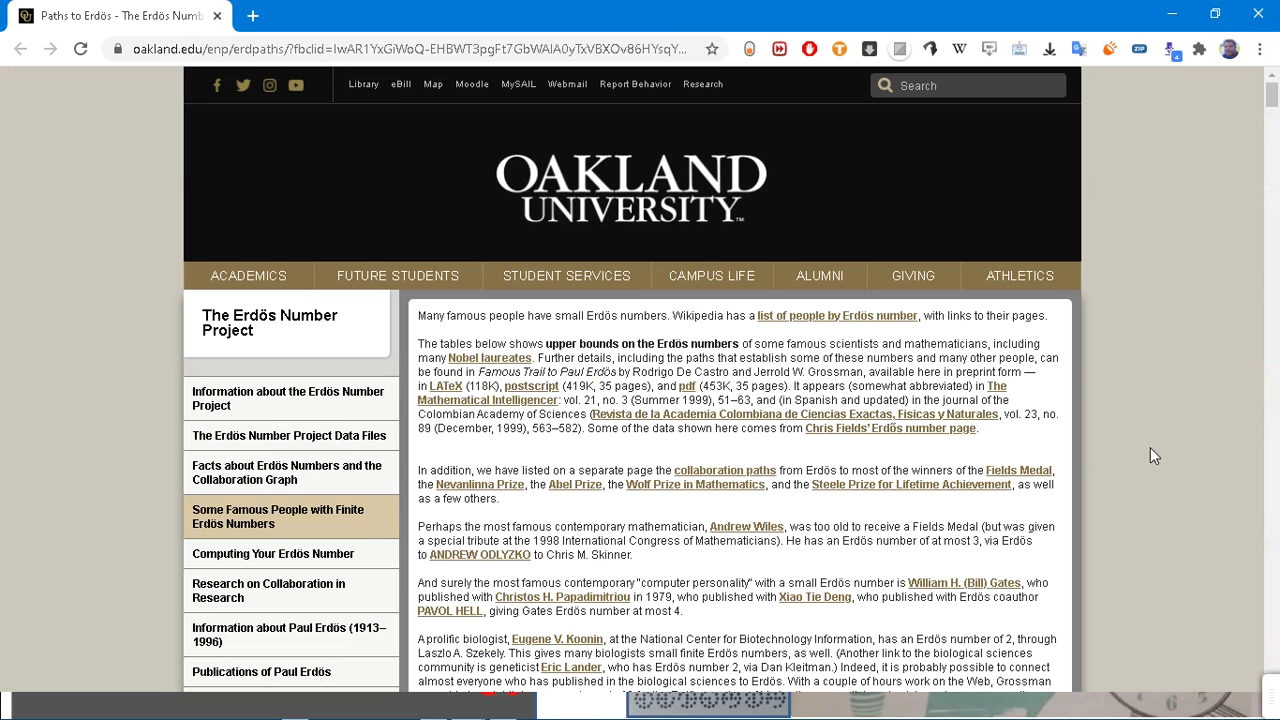
pyautogui.hotkey('ctrl', 'f')
pyautogui.write('kemeny')
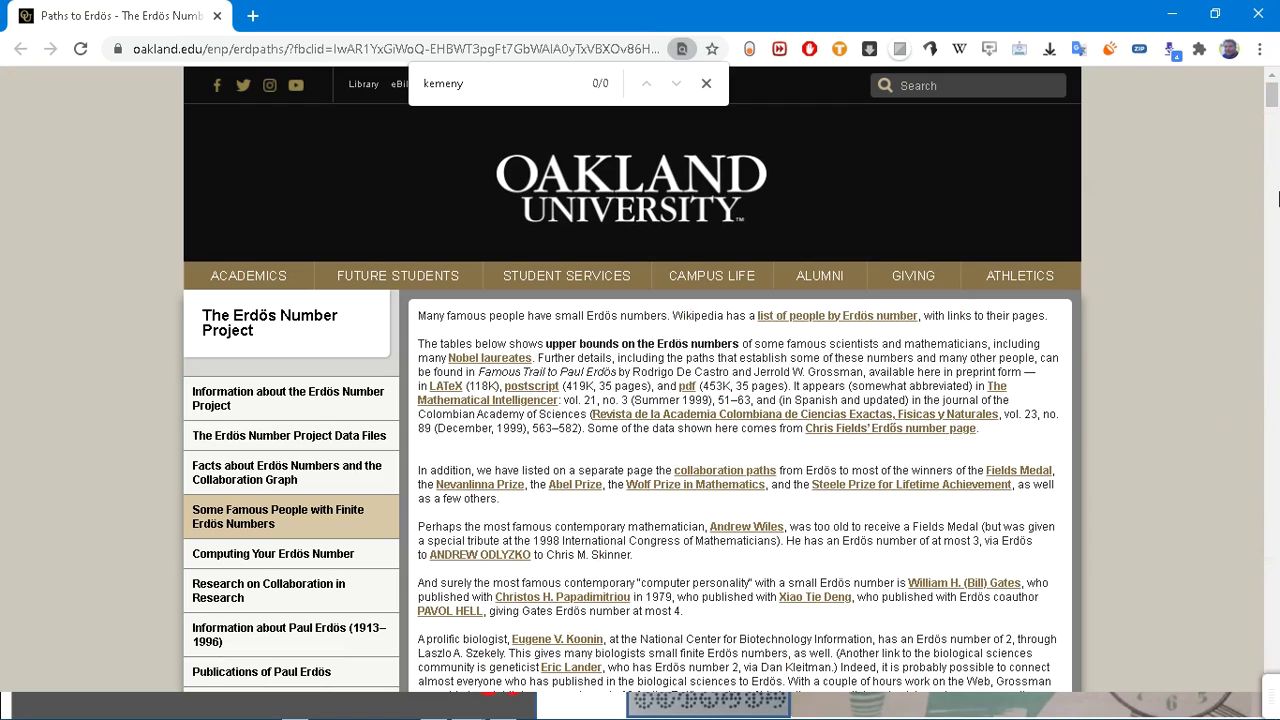
# Step: Search the page for teller, finding Edward Teller with Erdős number 3
pyautogui.moveTo(1271, 100); pyautogui.dragTo(1272, 195)
pyautogui.moveTo(496, 86); pyautogui.dragTo(388, 88)
pyautogui.write('teller')
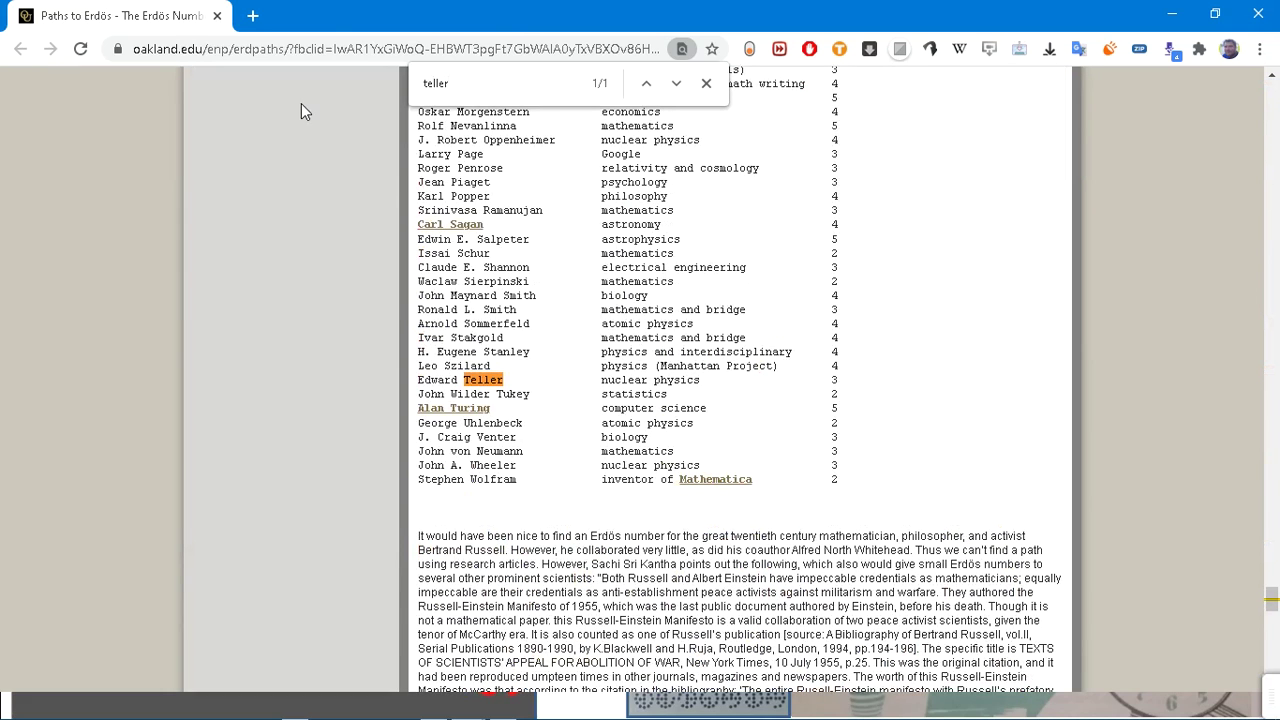
pyautogui.moveTo(466, 85); pyautogui.dragTo(318, 77)
pyautogui.moveTo(1270, 600); pyautogui.dragTo(1250, 100)
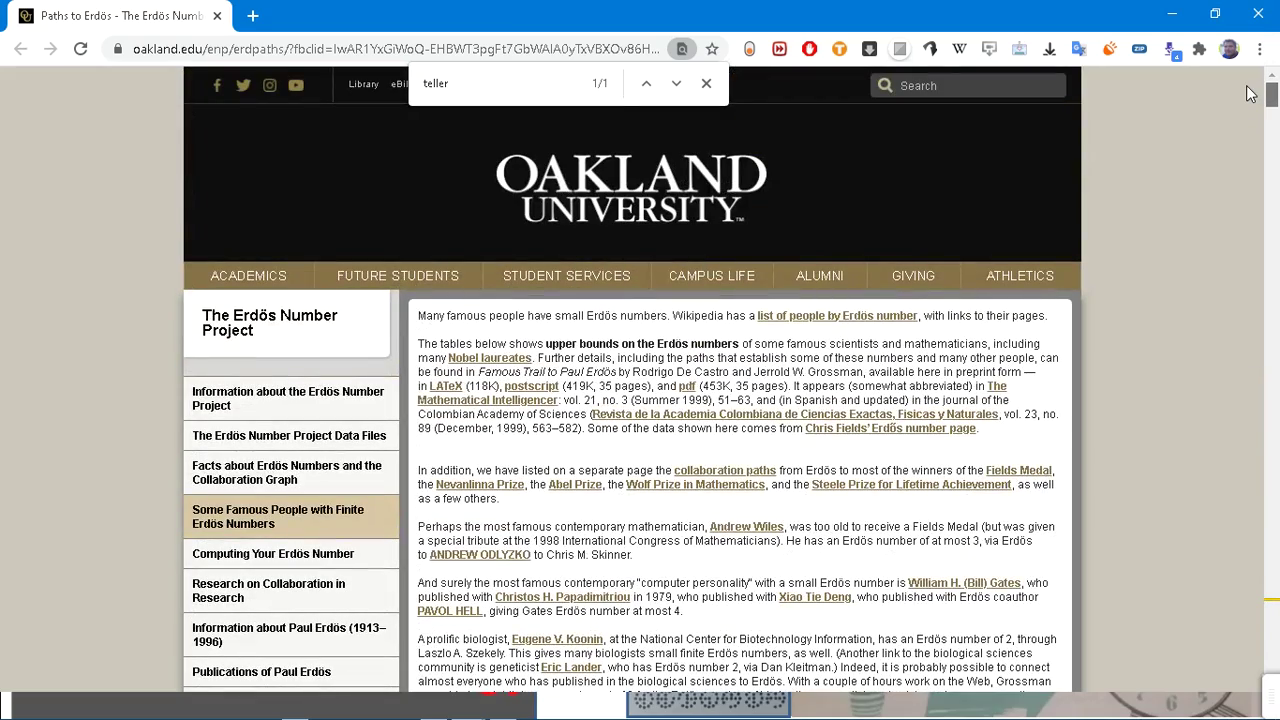
# Step: Scroll the Nobel tables and search the page for babba, then rubik, finding no Rubik
pyautogui.moveTo(1247, 93); pyautogui.dragTo(1250, 160)
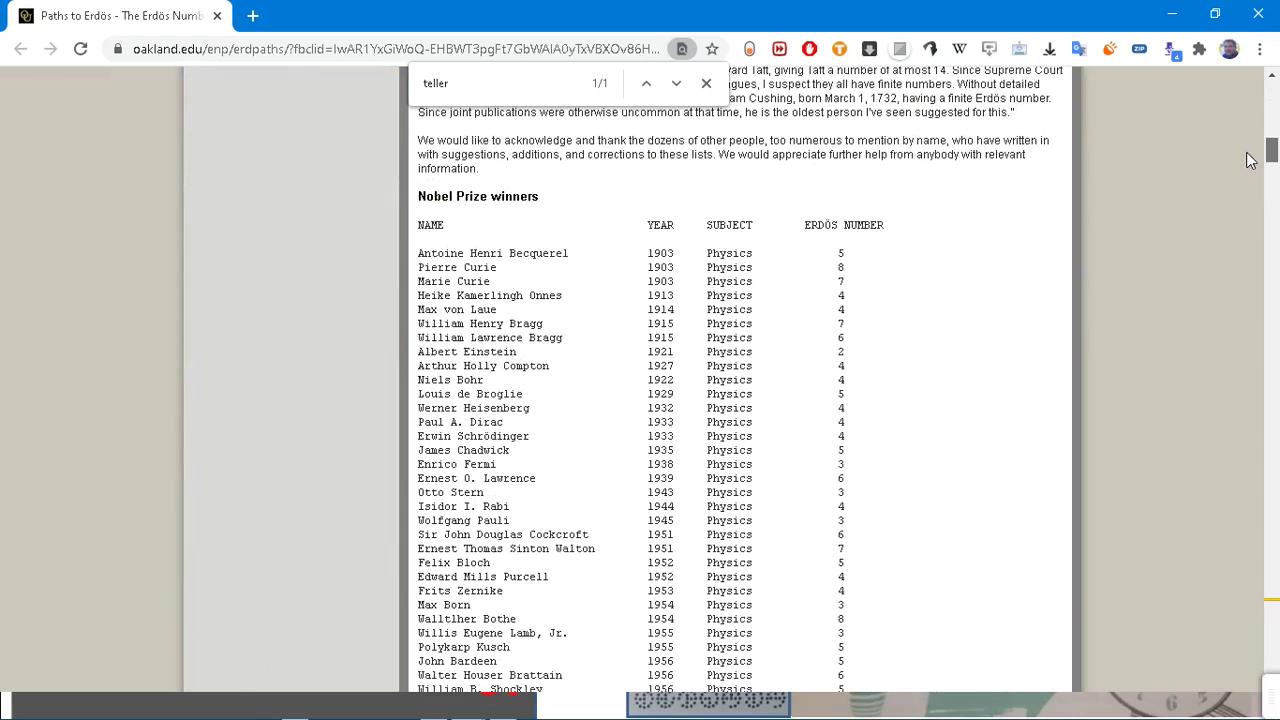
pyautogui.moveTo(1247, 160); pyautogui.dragTo(1247, 165)
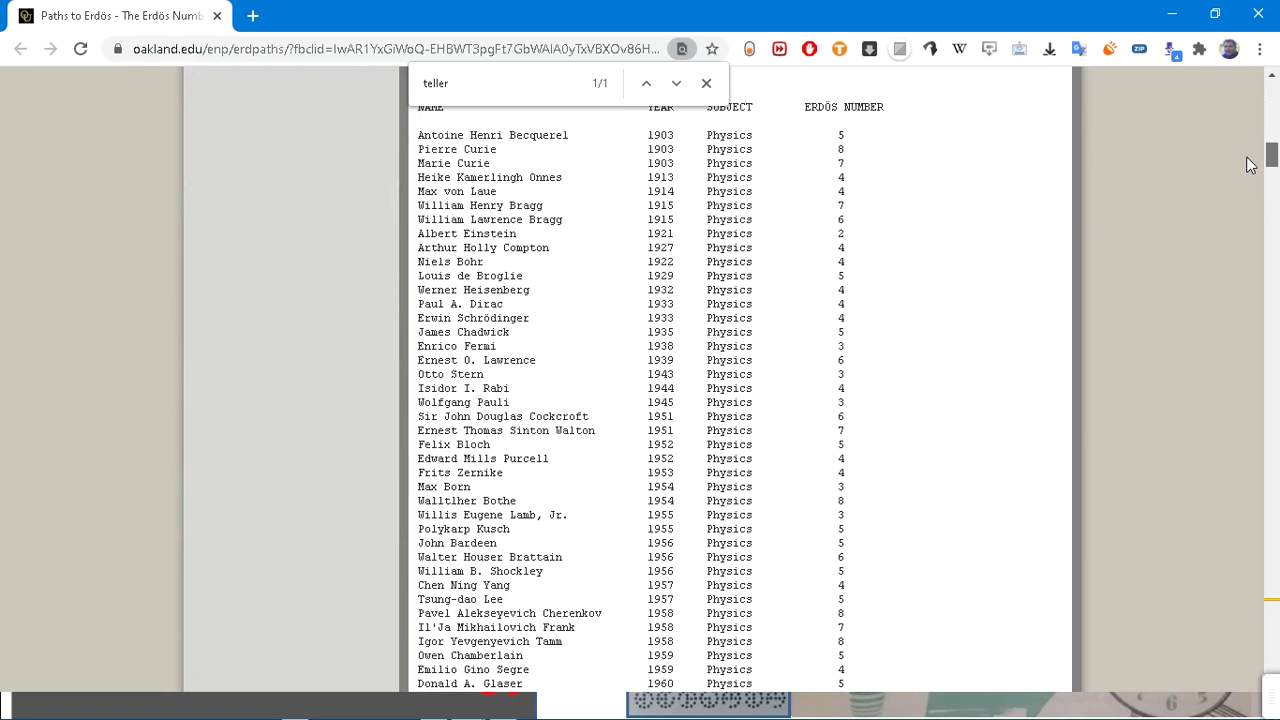
pyautogui.moveTo(1250, 165); pyautogui.dragTo(1250, 95)
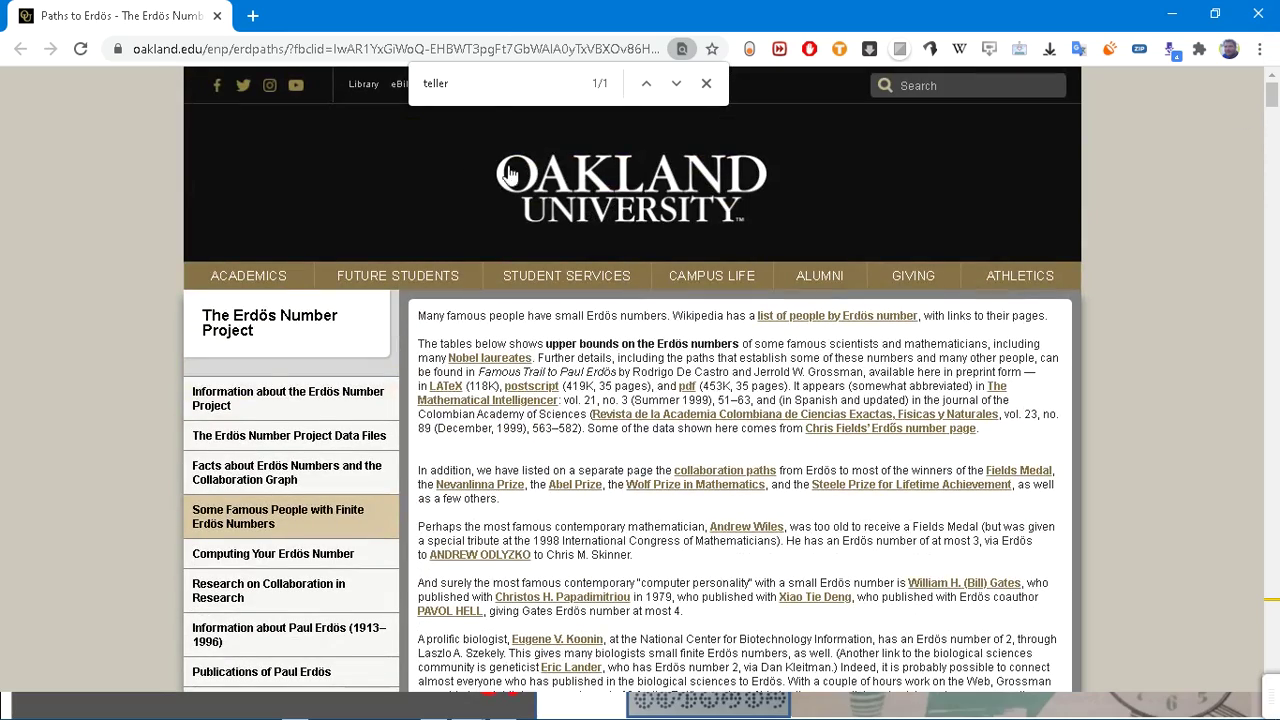
pyautogui.doubleClick(494, 90)
pyautogui.write('babba')
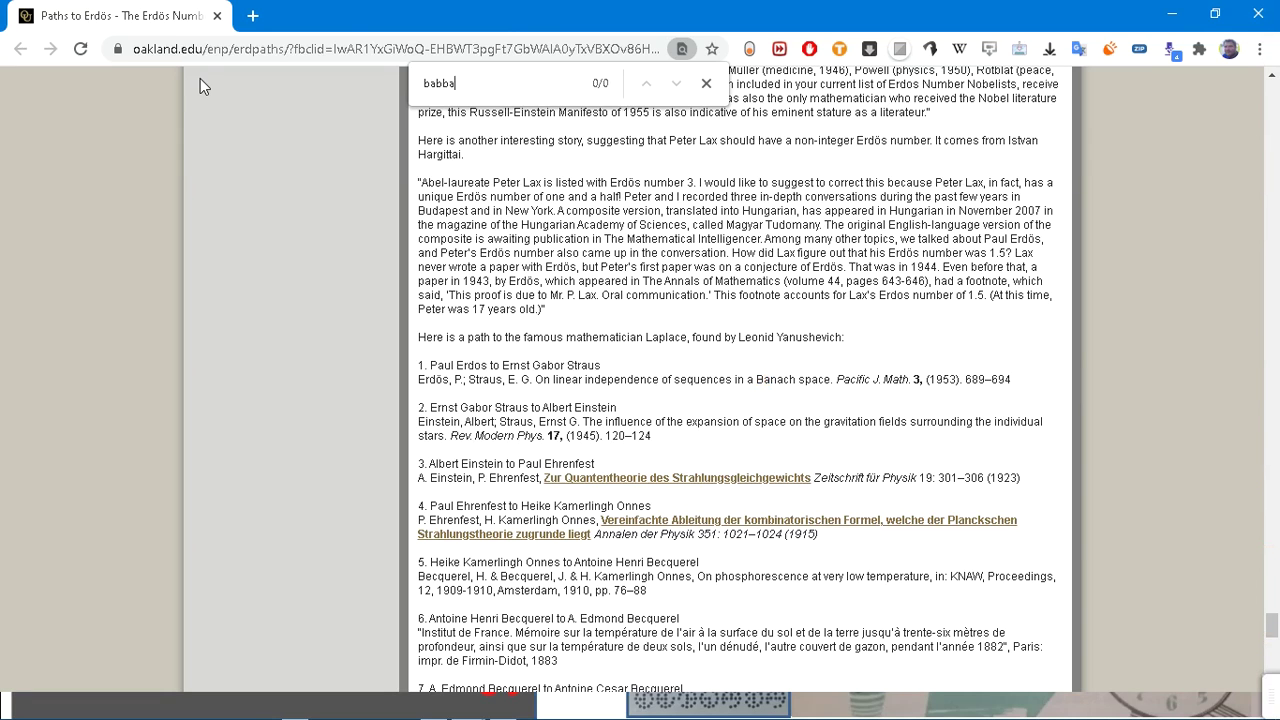
pyautogui.hotkey('ctrl', 'a')
pyautogui.write('rubik')
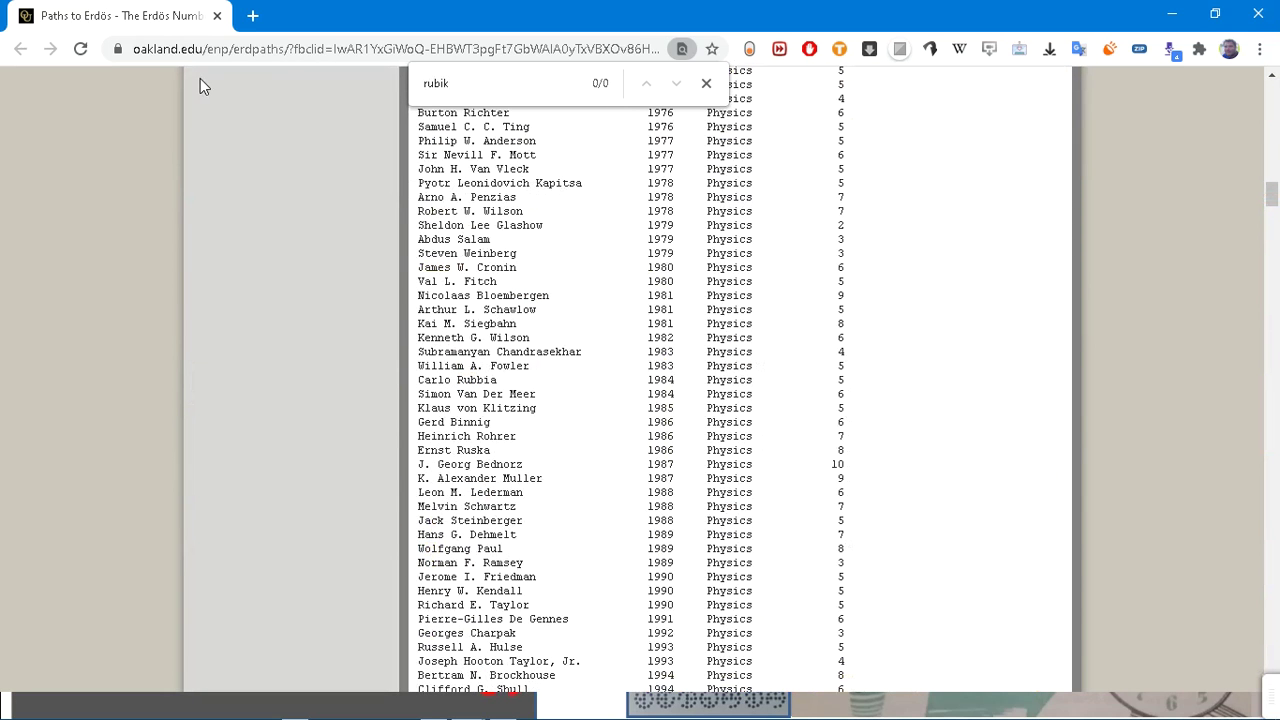
pyautogui.press('BackSpace')
pyautogui.press('BackSpace')
pyautogui.press('BackSpace')
pyautogui.press('BackSpace')
pyautogui.press('BackSpace')
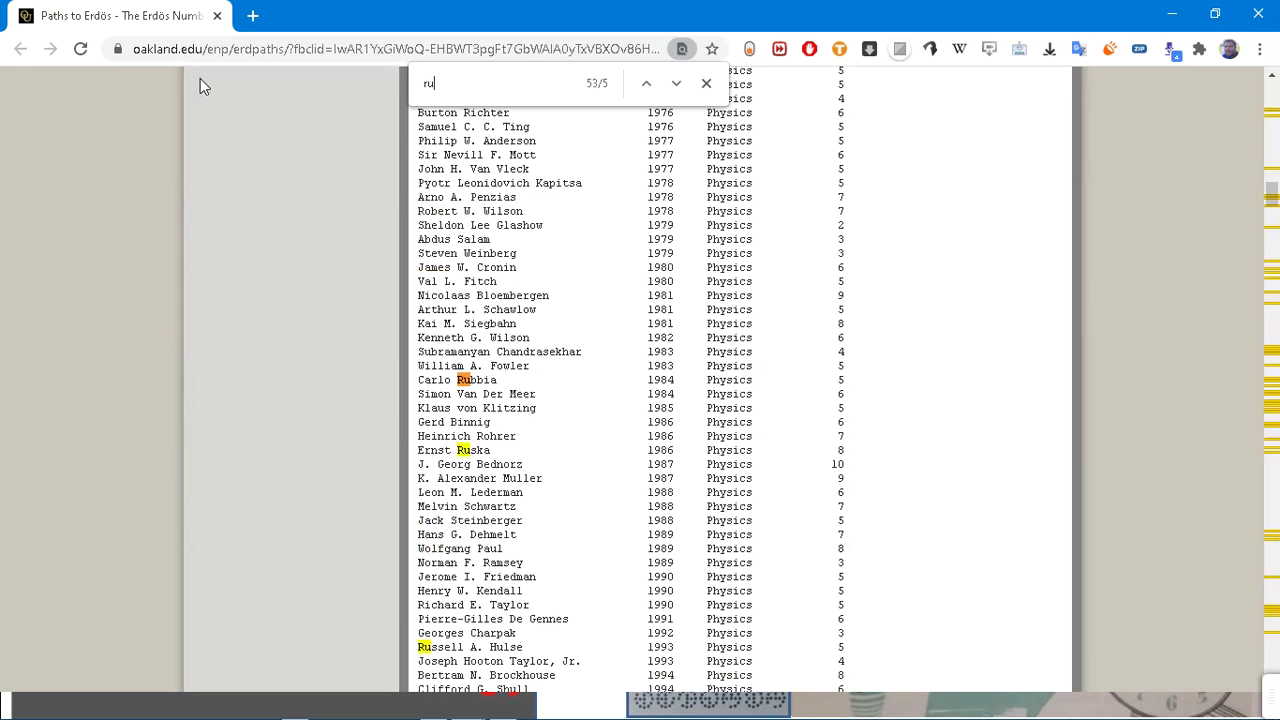
pyautogui.write('rubik')
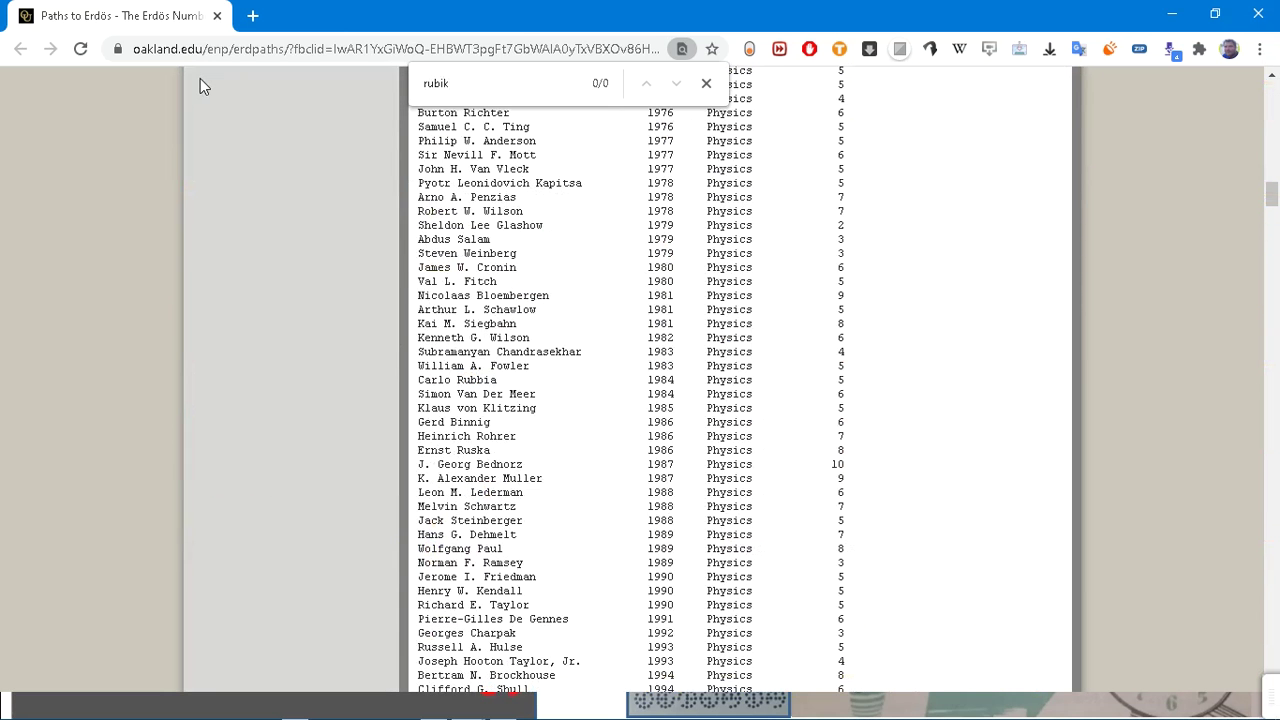
pyautogui.hotkey('alt', 'Tab')
pyautogui.hotkey('alt', 'Tab')
pyautogui.hotkey('alt', 'Tab')
pyautogui.hotkey('alt', 'Tab')
pyautogui.hotkey('alt', 'Tab')
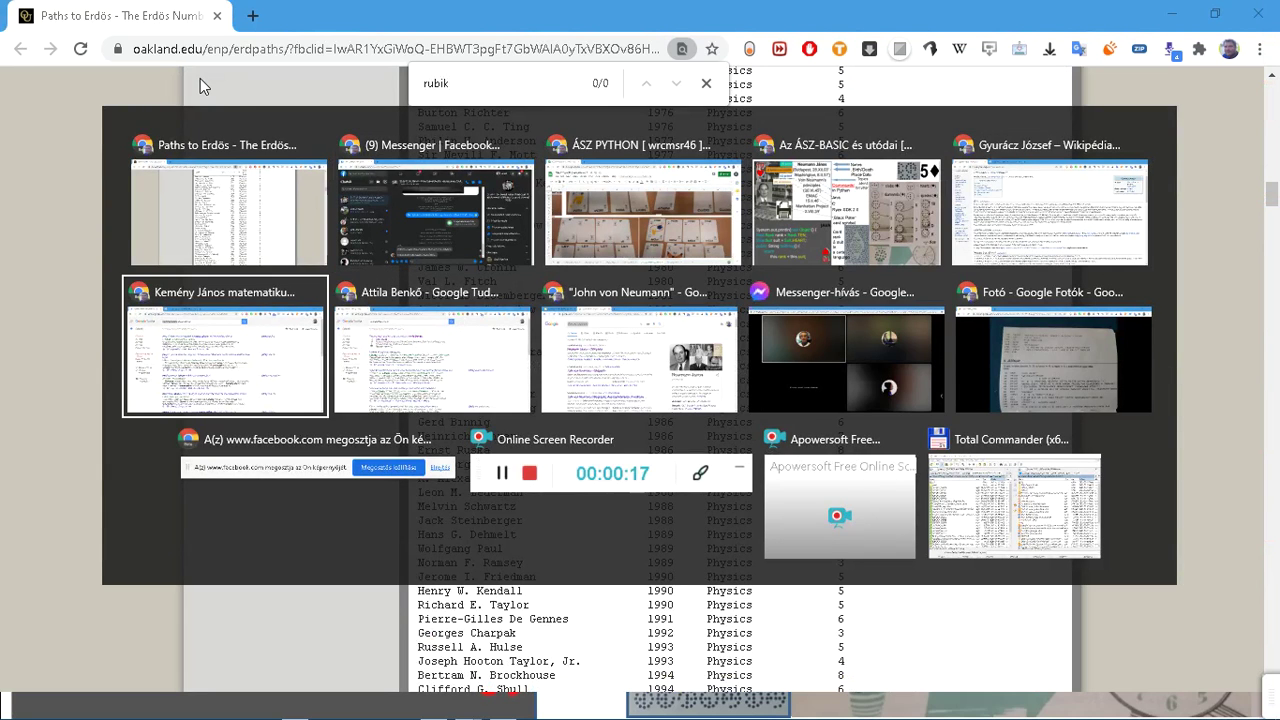
# Step: Pop the FELTALÁLÓK inventors presentation into its own window, then return to the ÁSZ PYTHON sheet
pyautogui.click(610, 347)
pyautogui.moveTo(60, 15); pyautogui.dragTo(52, 138)
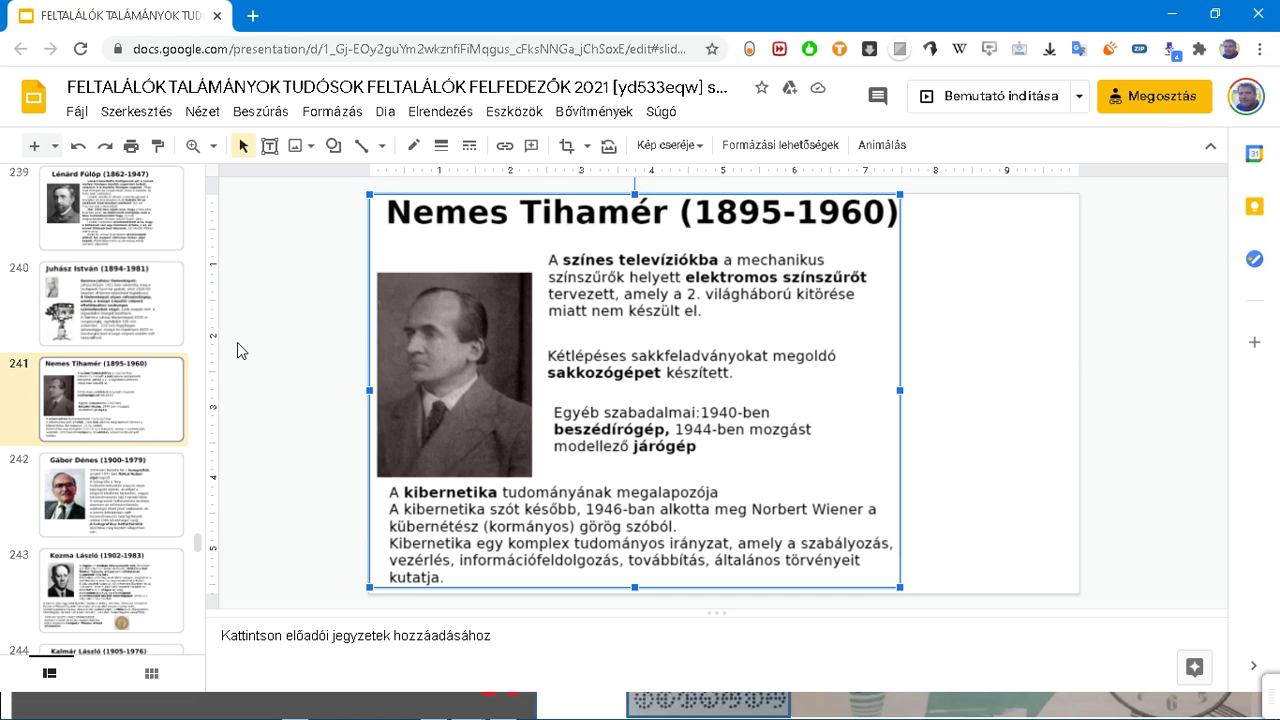
pyautogui.hotkey('alt', 'Tab')
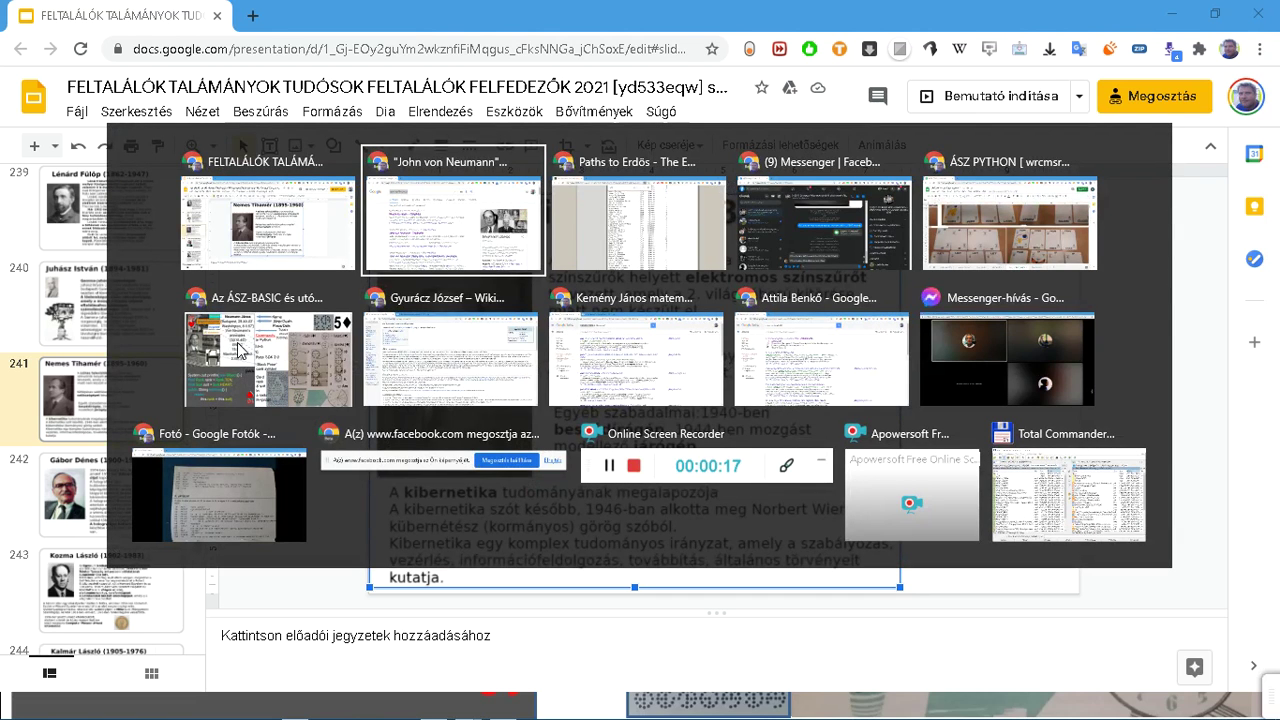
pyautogui.hotkey('alt', 'Tab')
pyautogui.hotkey('alt', 'Tab')
pyautogui.hotkey('alt', 'Tab')
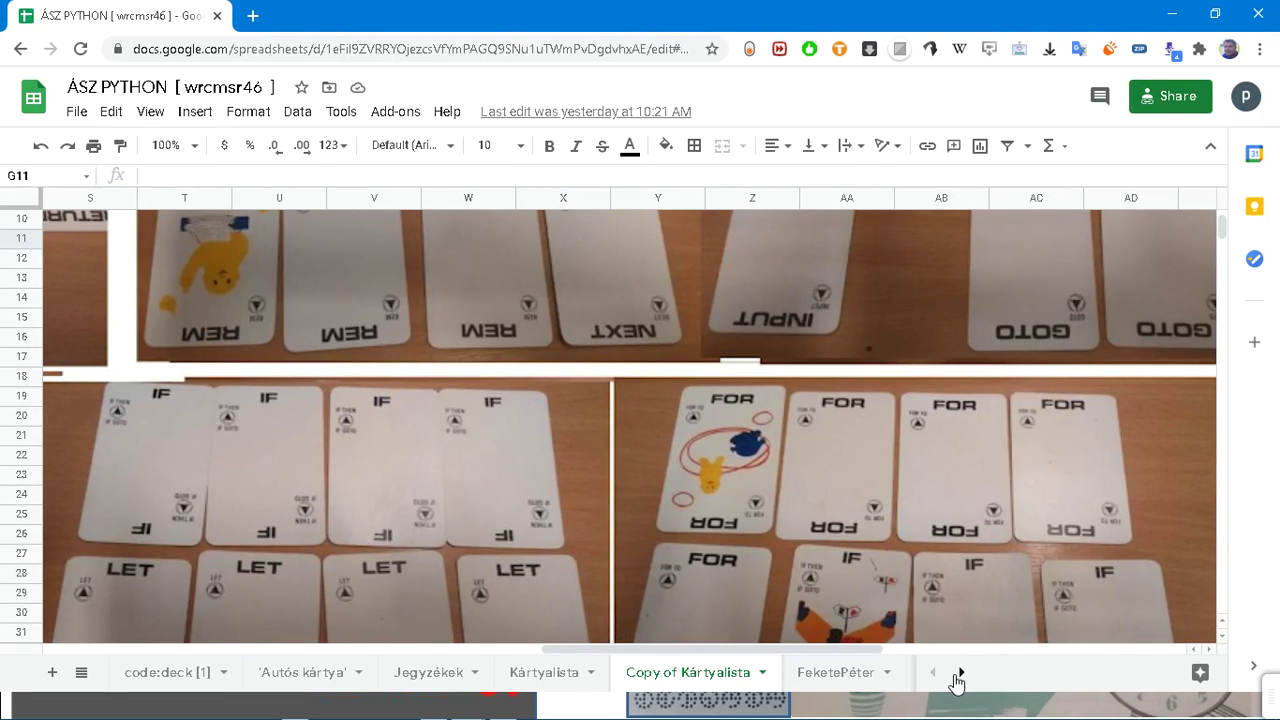
# Step: Browse the Prog.olv. szabállyal and Prog.hu sheets, ending on the 40 felett sheet
pyautogui.click(961, 672)
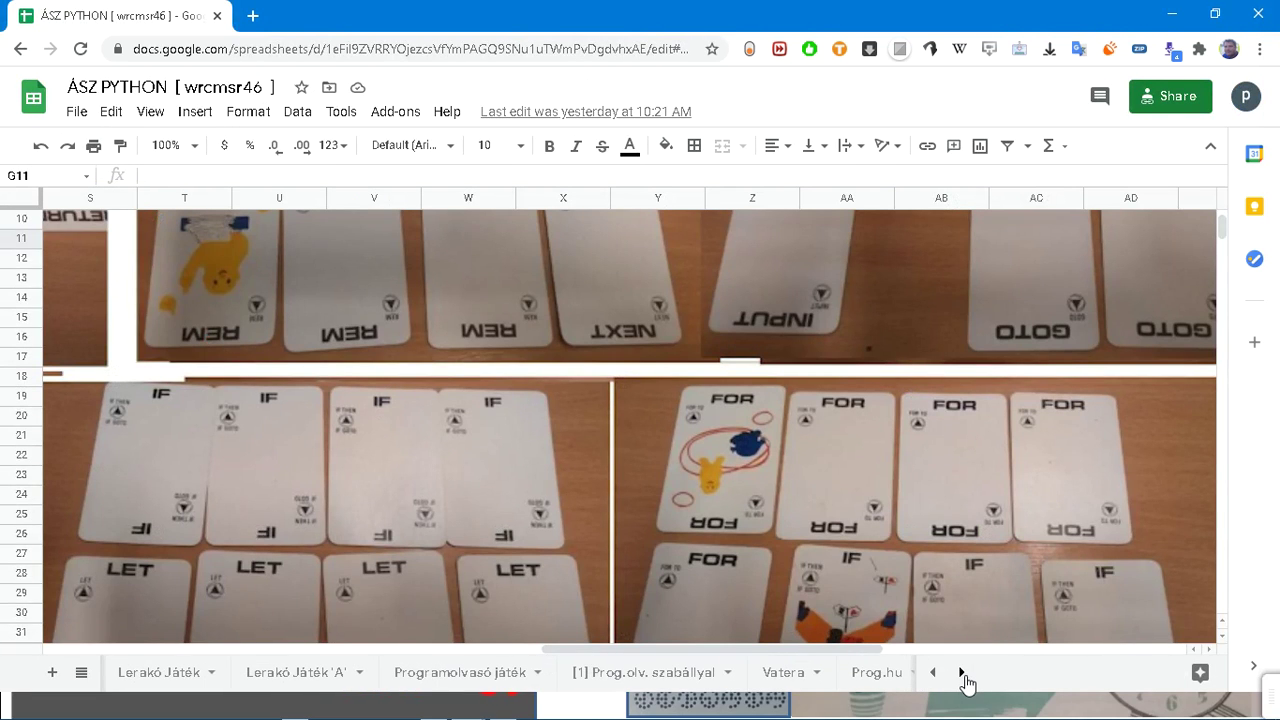
pyautogui.click(632, 673)
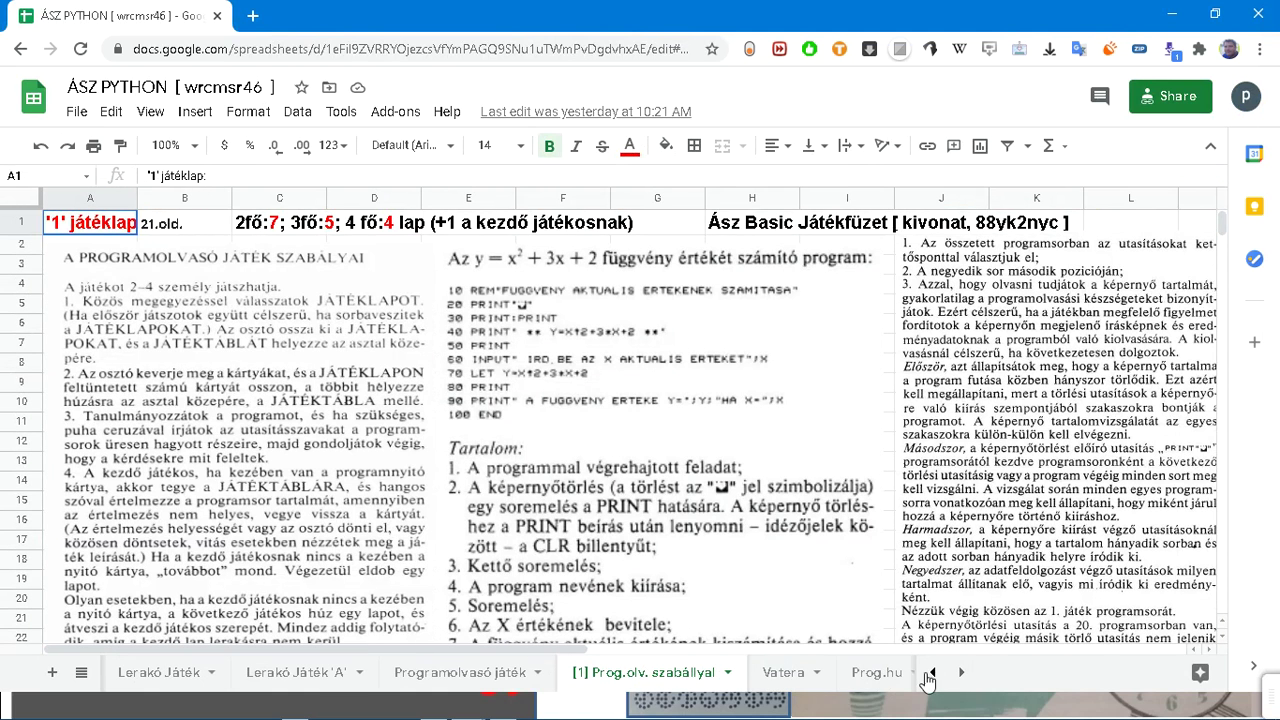
pyautogui.click(886, 680)
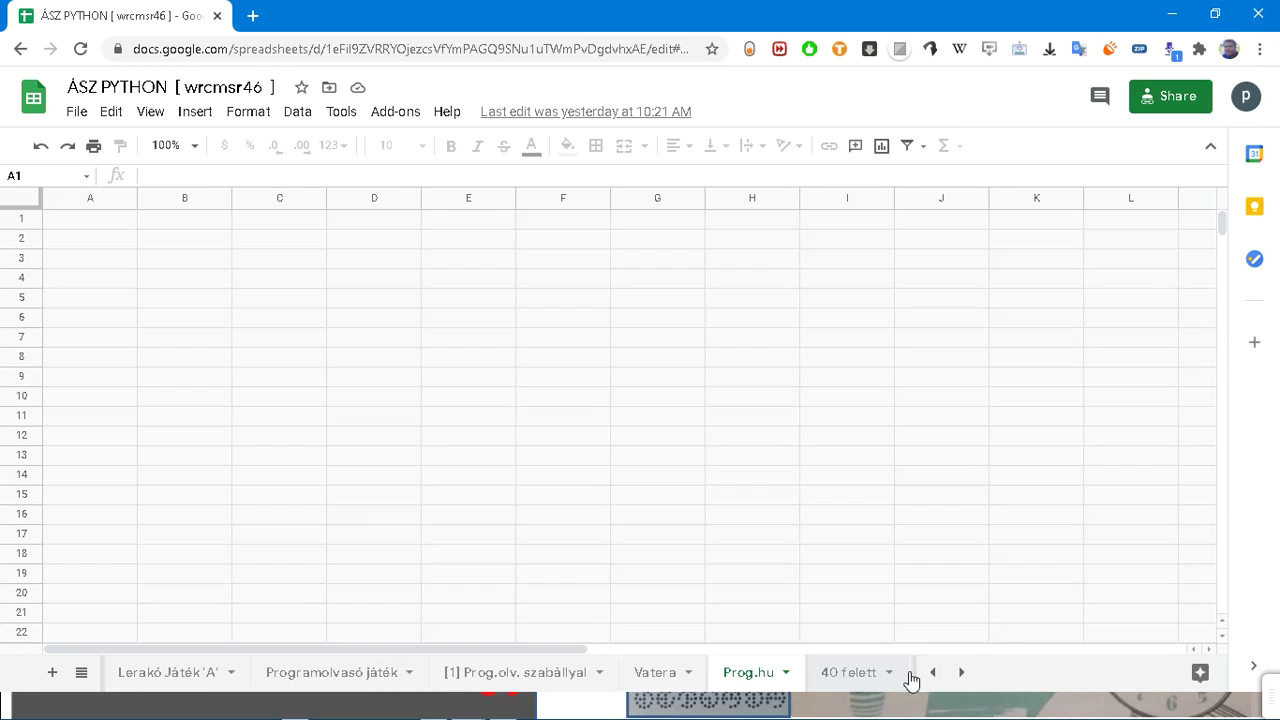
pyautogui.click(961, 673)
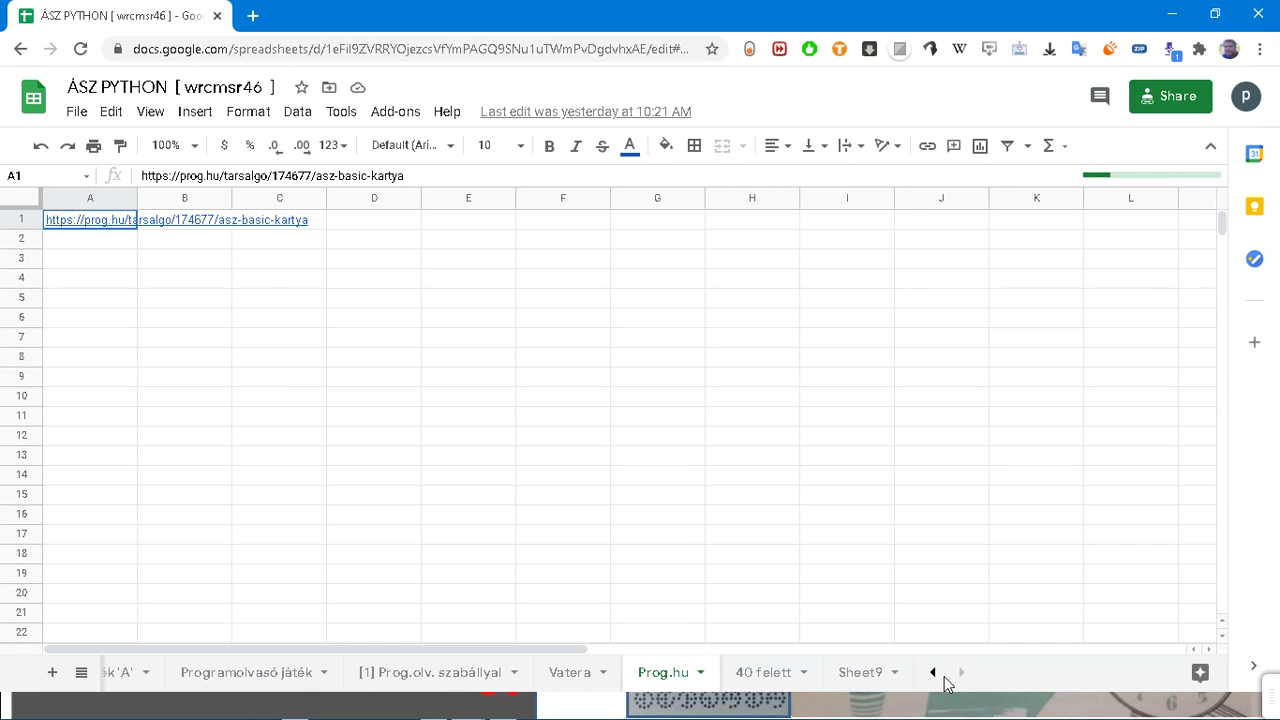
pyautogui.click(765, 673)
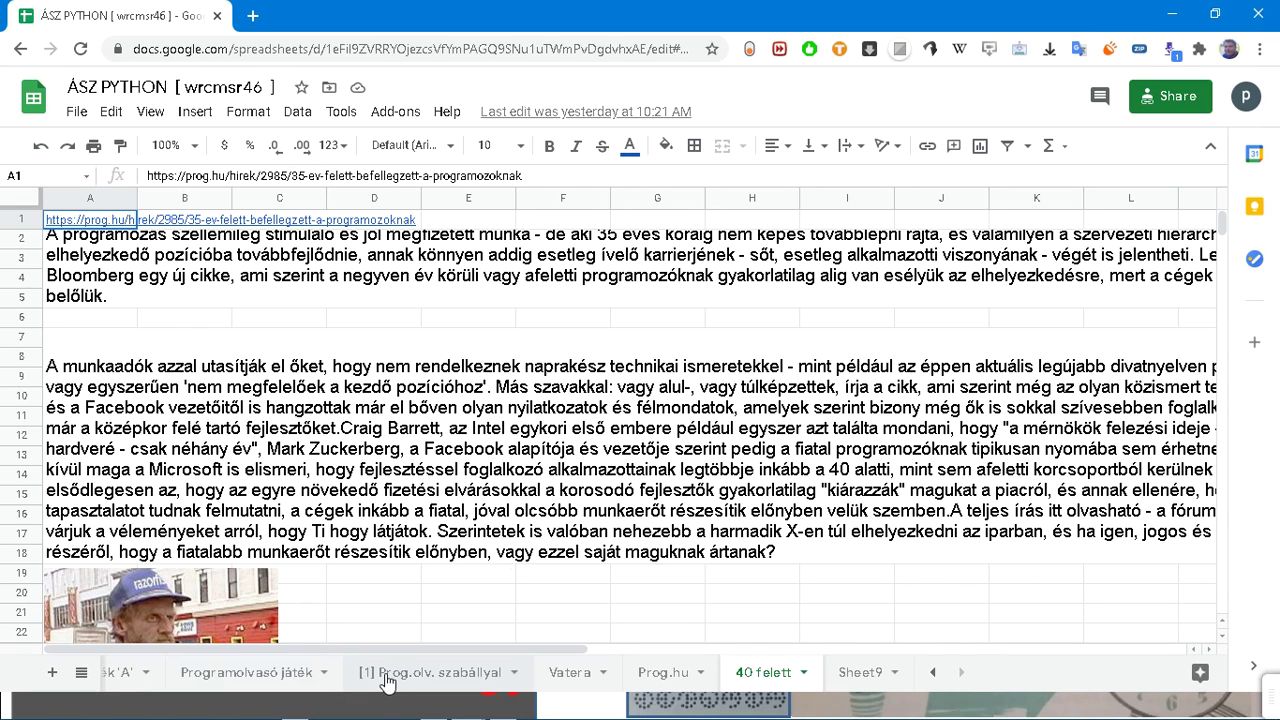
# Step: Dismiss the all-sheets list so the 40 felett prog.hu article shows
pyautogui.click(80, 677)
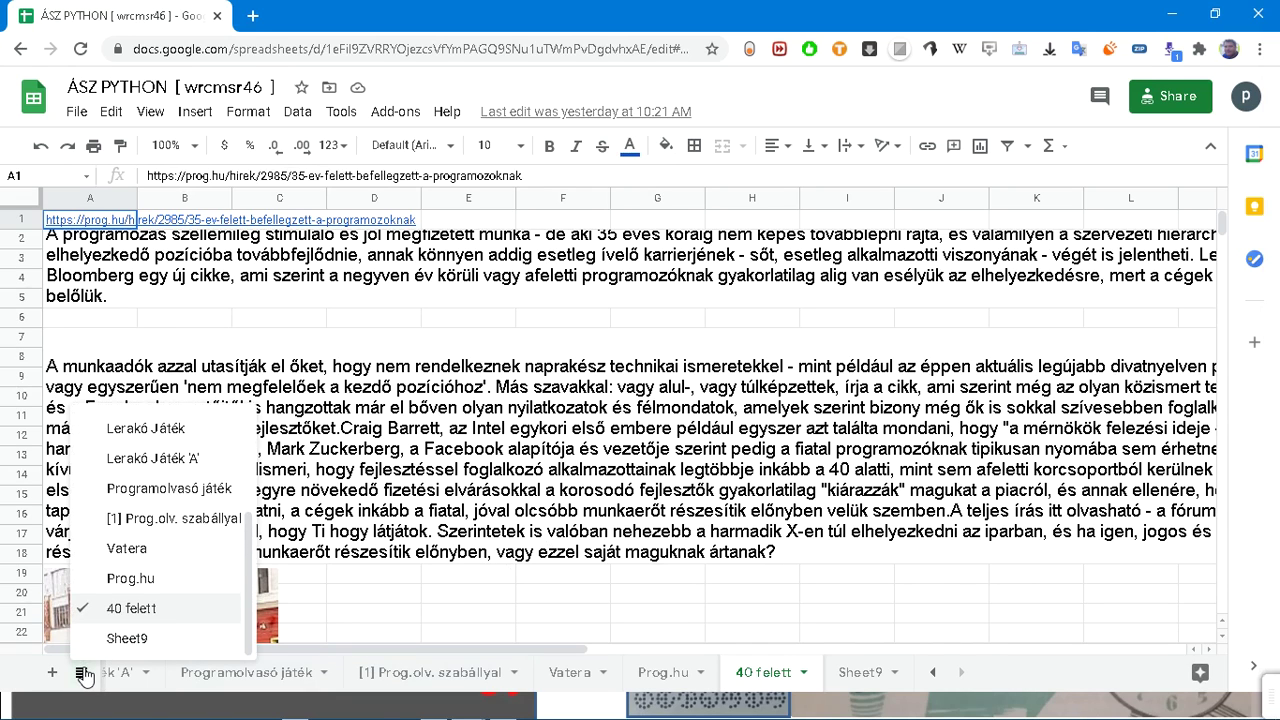
pyautogui.scroll(3, 97, 575)
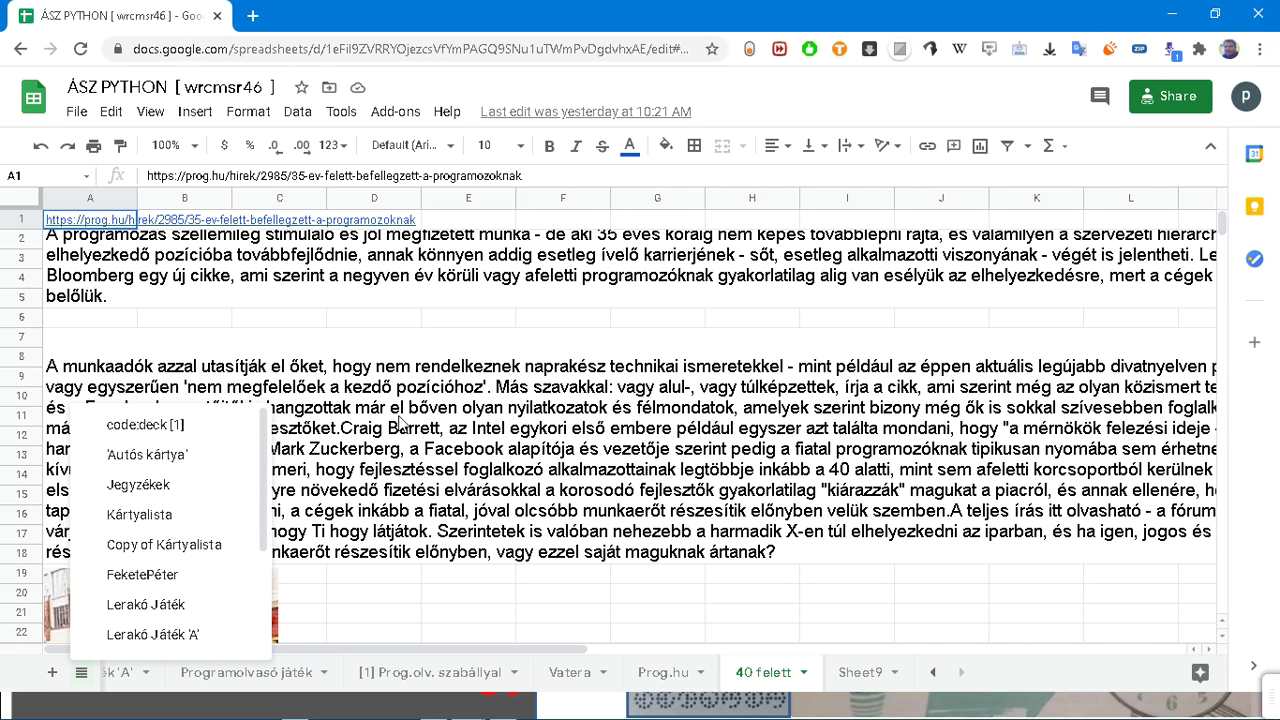
pyautogui.click(950, 92)
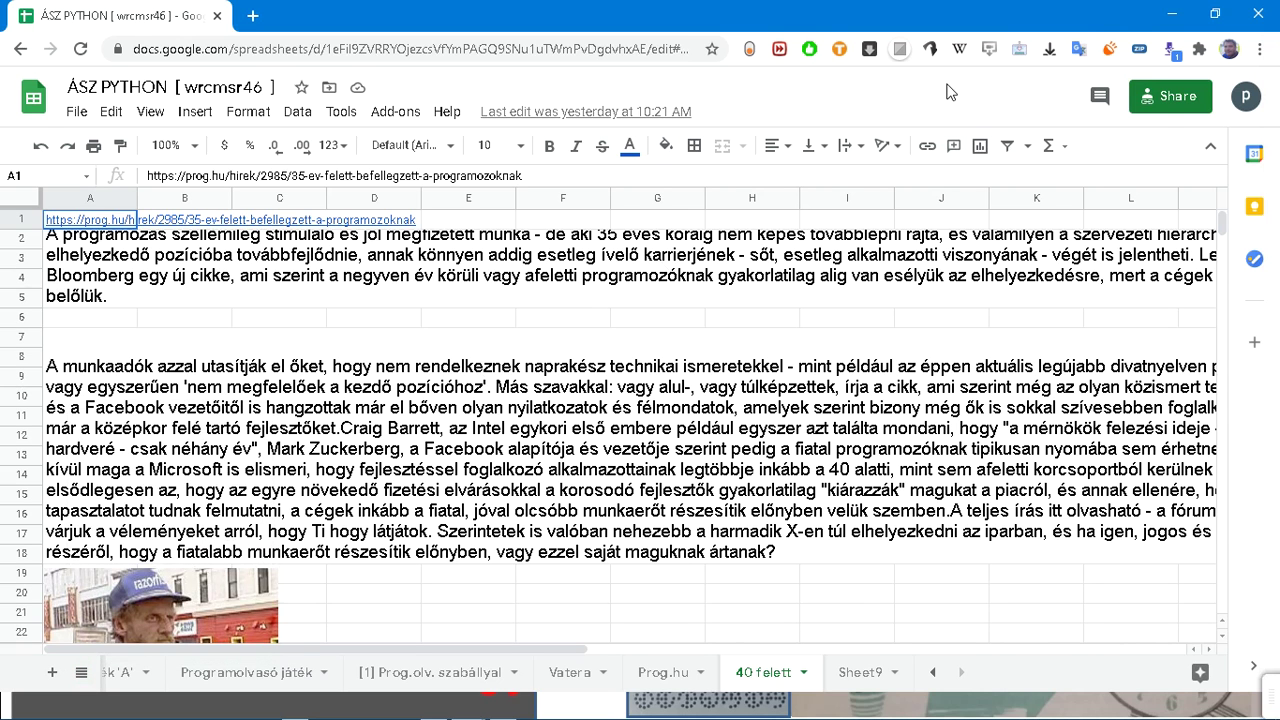
pyautogui.hotkey('alt', 'Tab')
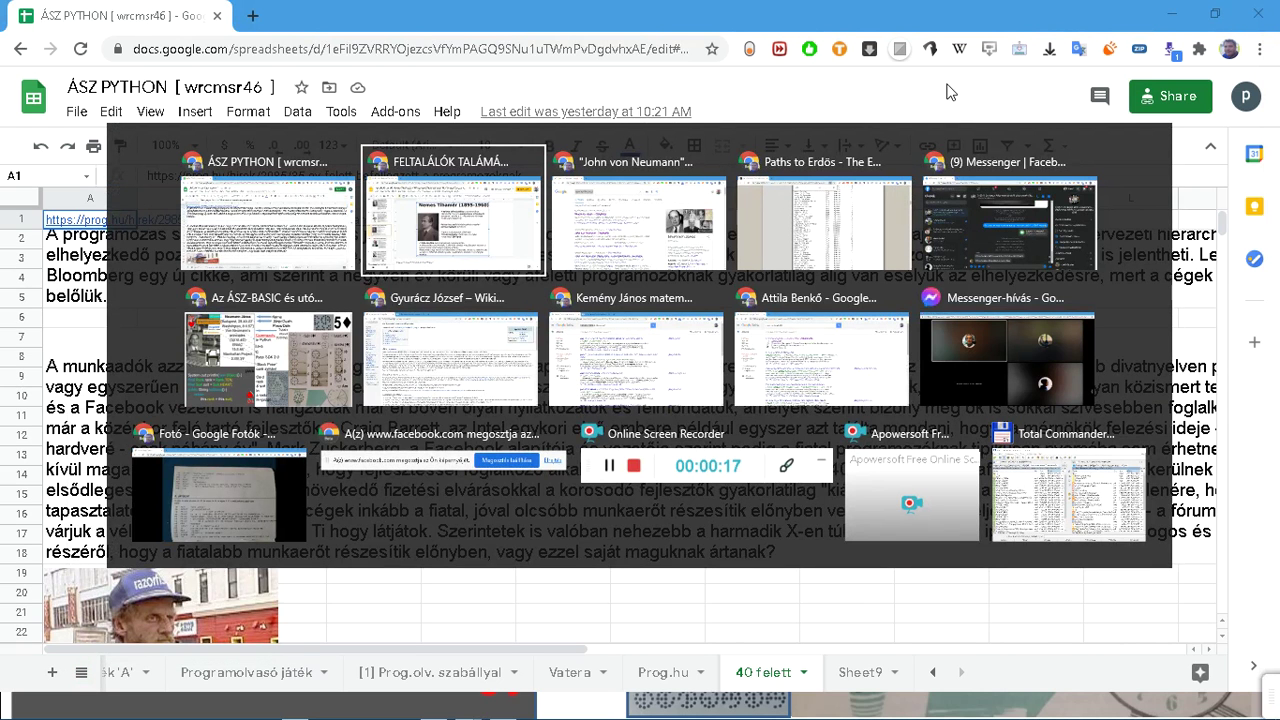
# Step: Switch from the Paths to Erdős page to the ÁSZ-BASIC presentation's Neumann János card
pyautogui.hotkey('alt', 'Tab')
pyautogui.hotkey('alt', 'Tab')
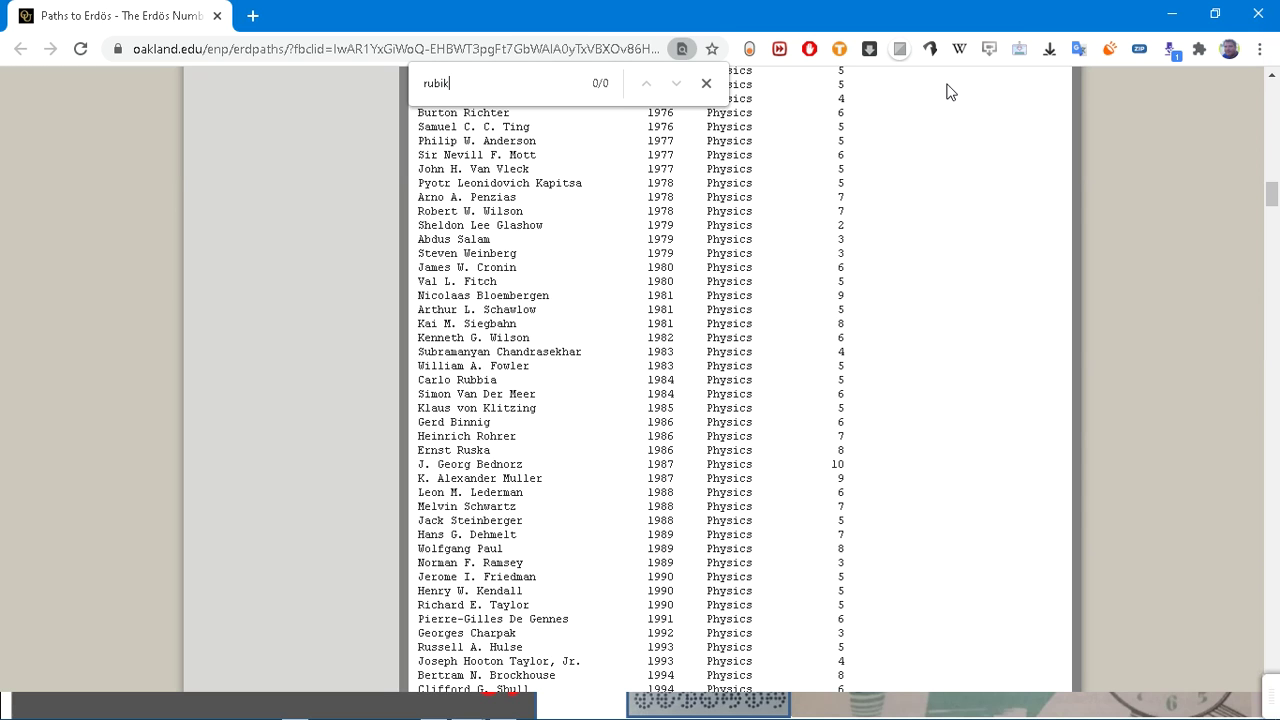
pyautogui.hotkey('alt', 'Tab')
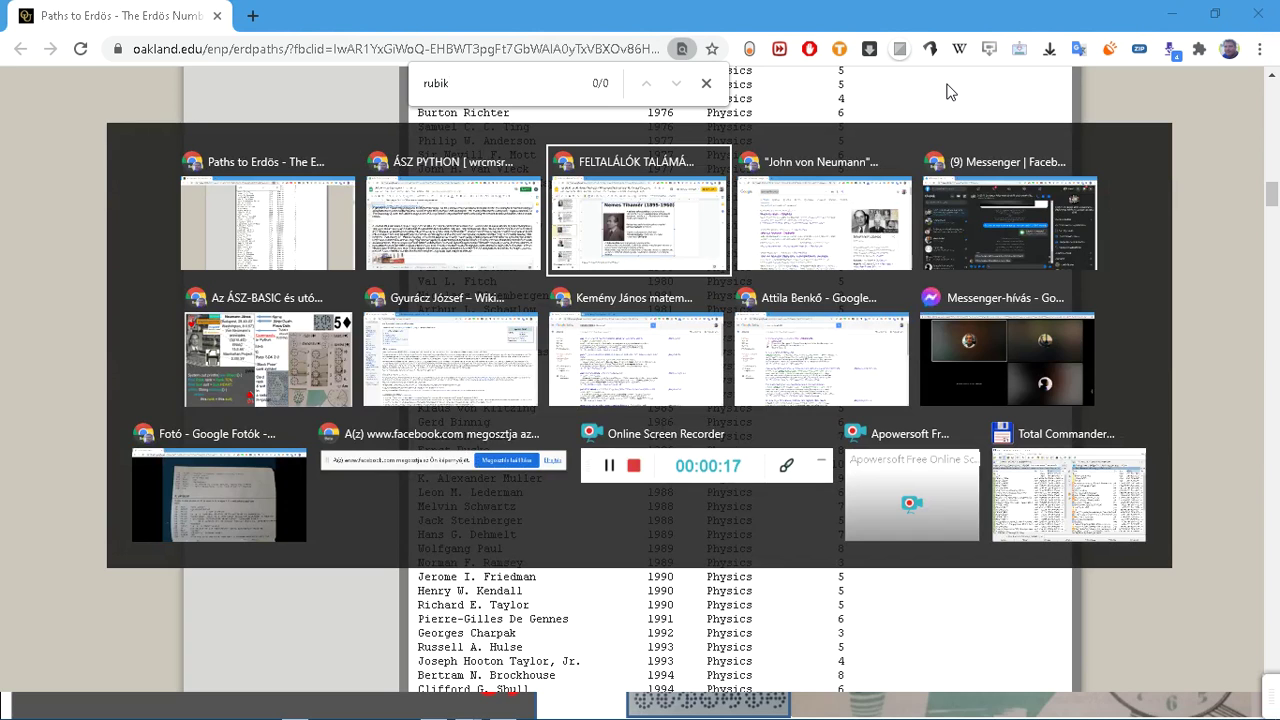
pyautogui.press('Escape')
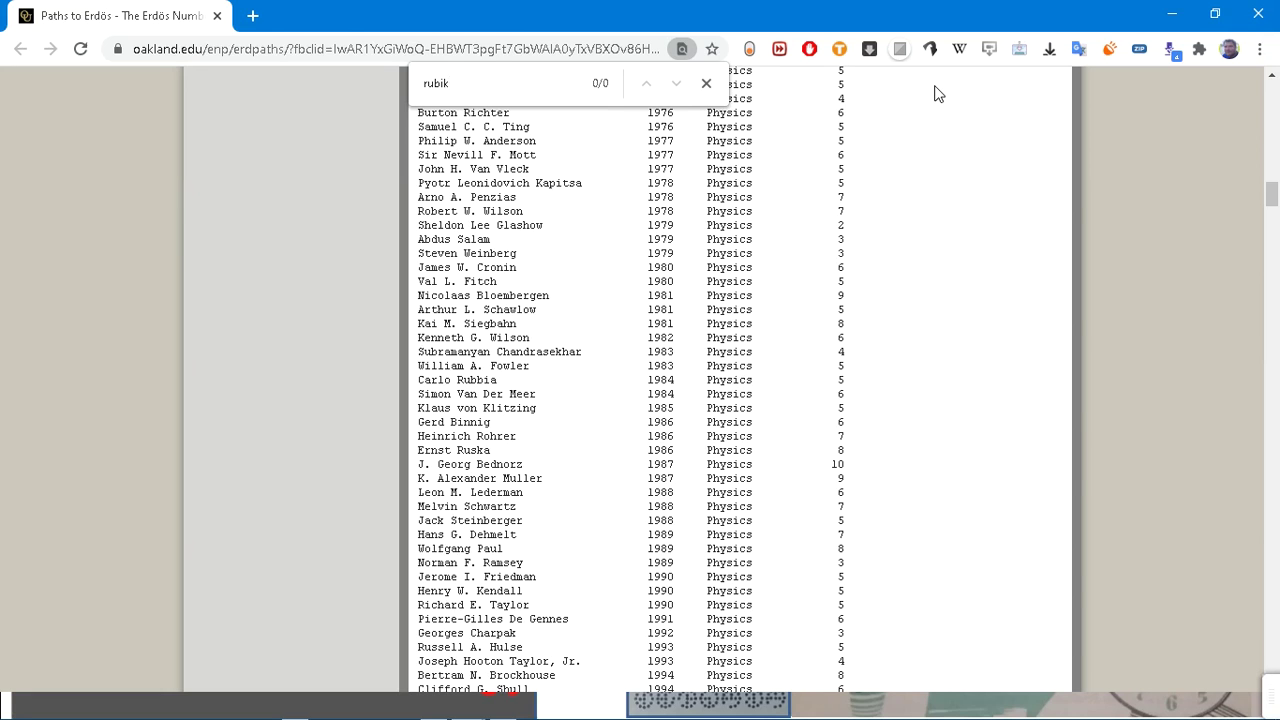
pyautogui.hotkey('alt', 'Tab')
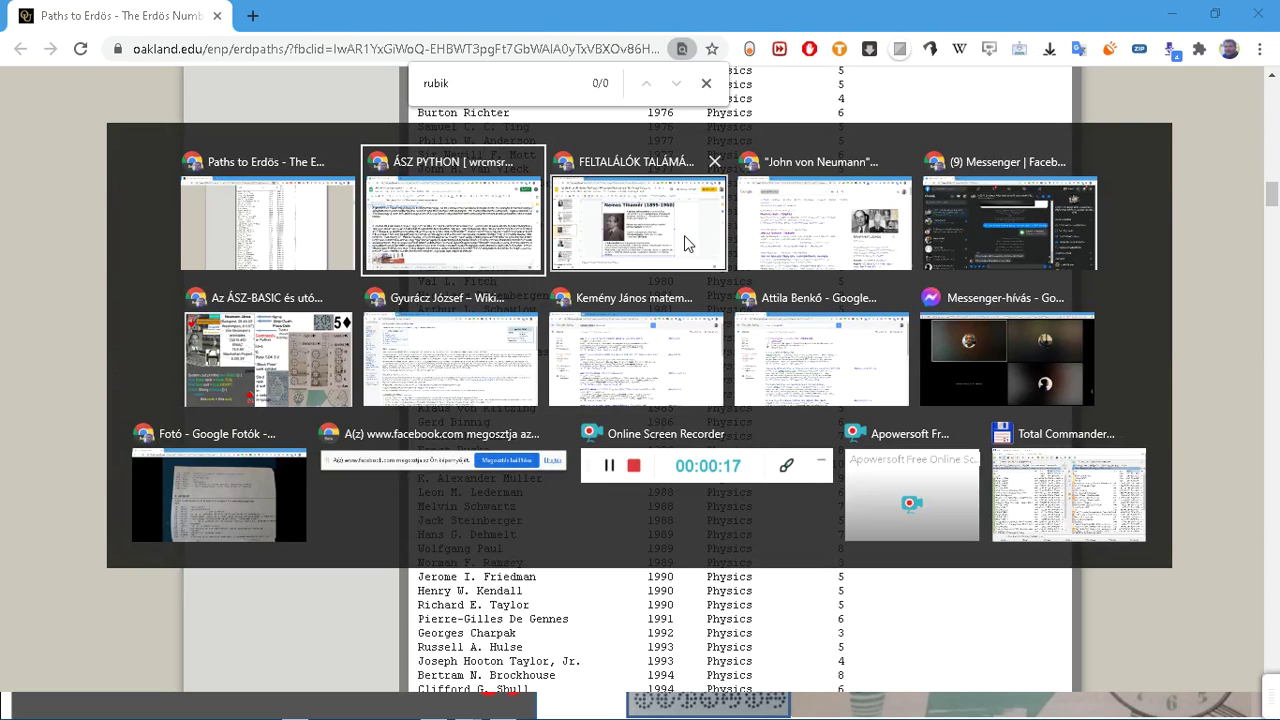
pyautogui.click(322, 378)
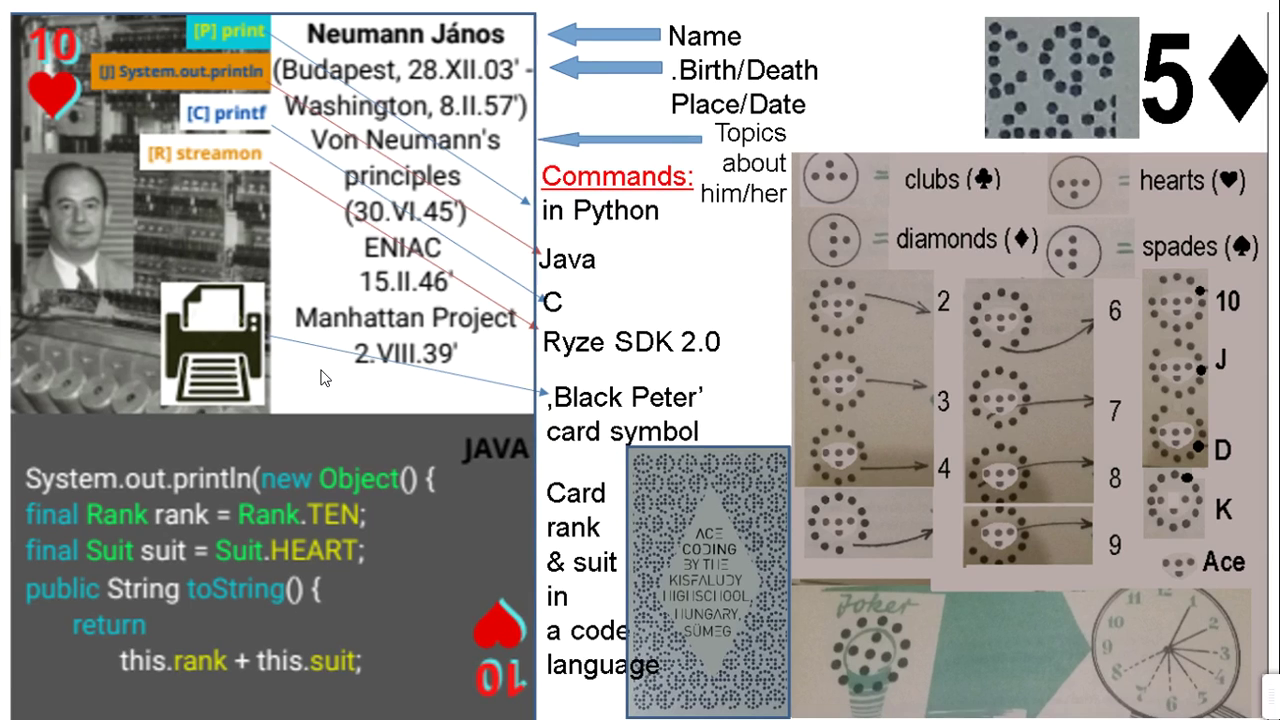
# Step: Advance the ÁSZ-BASIC slideshow to photos of the blank BASIC program sheet numbered 10–400
pyautogui.moveTo(590, 617)
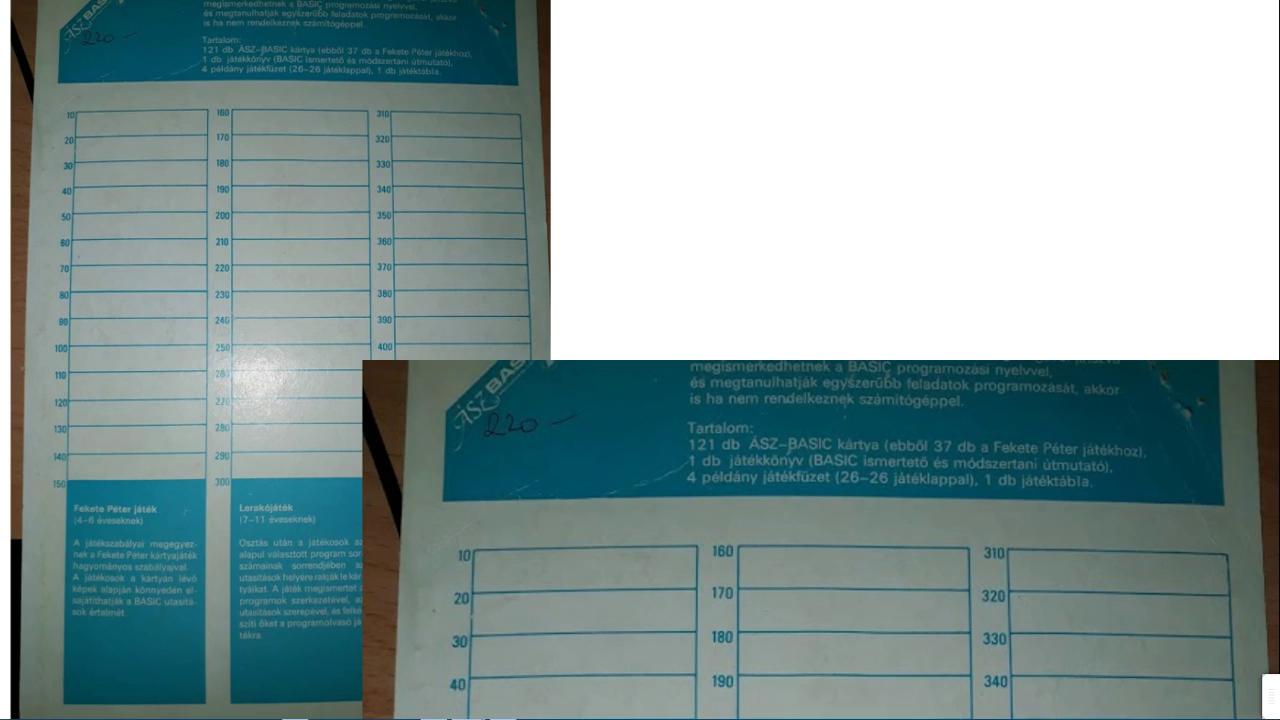
pyautogui.hotkey('alt', 'Tab')
pyautogui.hotkey('alt', 'Tab')
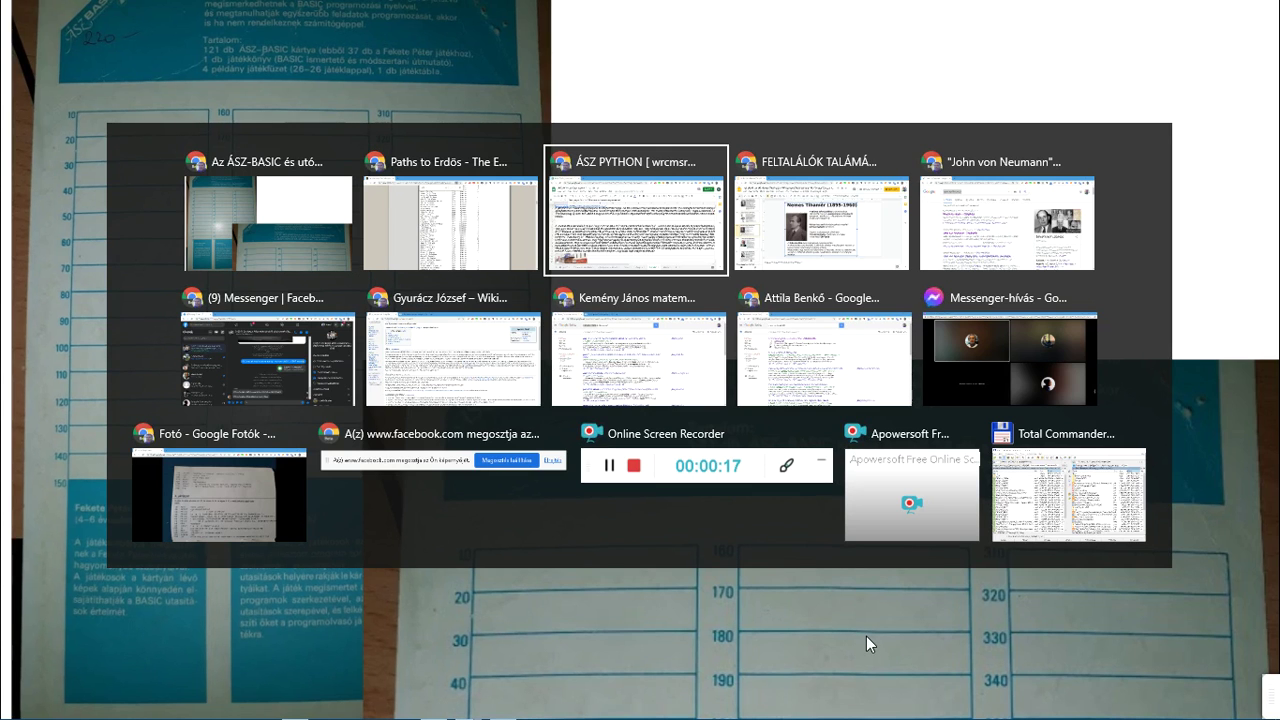
pyautogui.hotkey('alt', 'Tab')
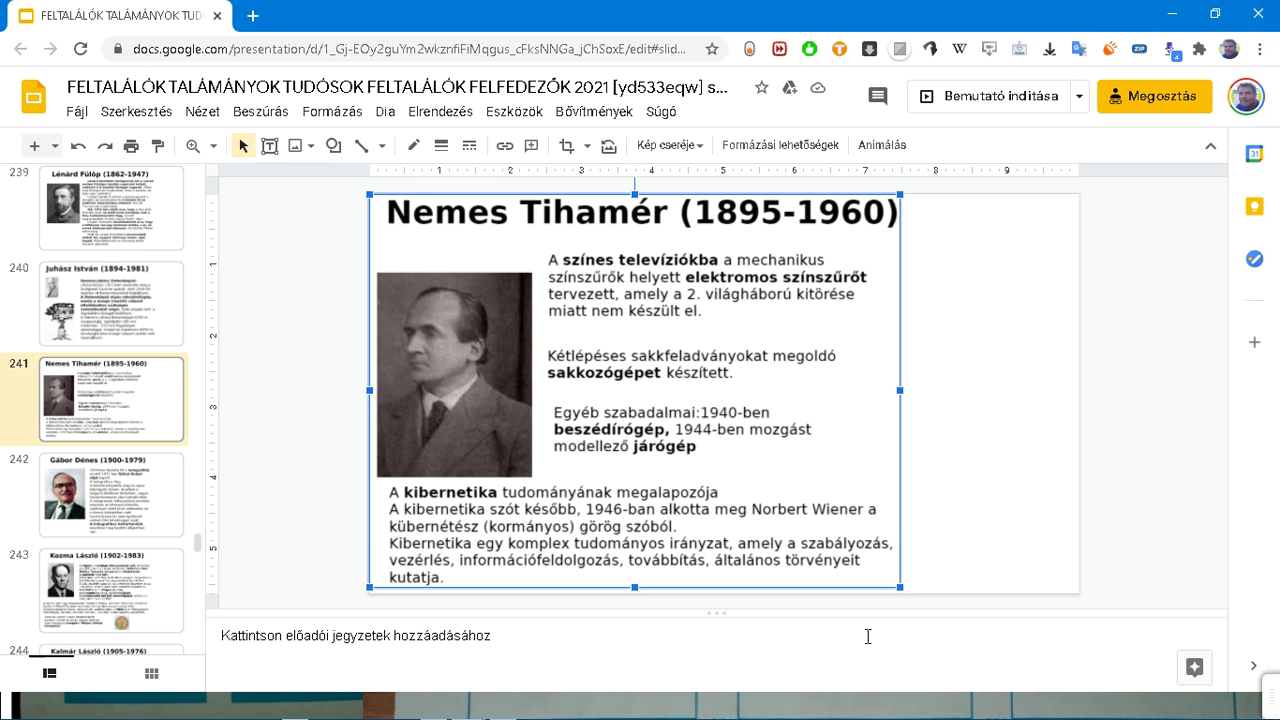
# Step: Return to the Paths to Erdős page, where the rubik search still shows 0/0
pyautogui.hotkey('alt', 'Tab')
pyautogui.hotkey('alt', 'Tab')
# Step: Search the Erdős page for tihamer, nemes and kempelen, finding no matches
pyautogui.hotkey('ctrl', 'f')
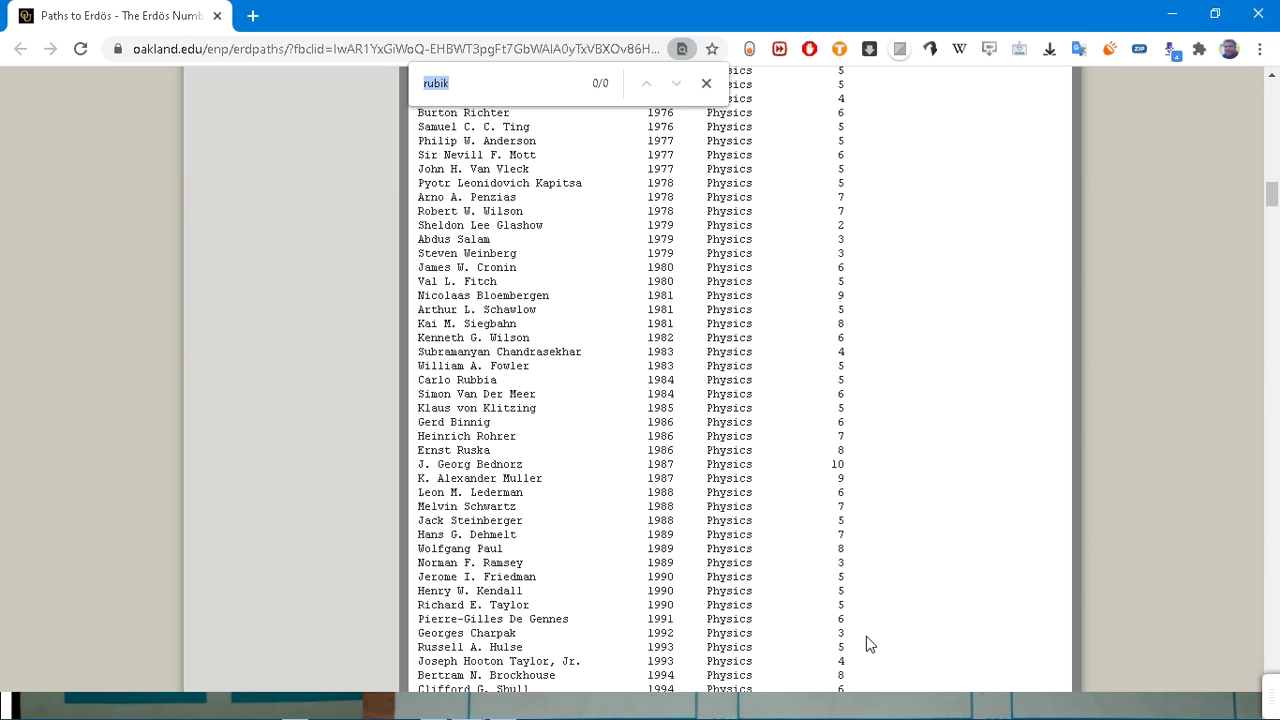
pyautogui.write('ti')
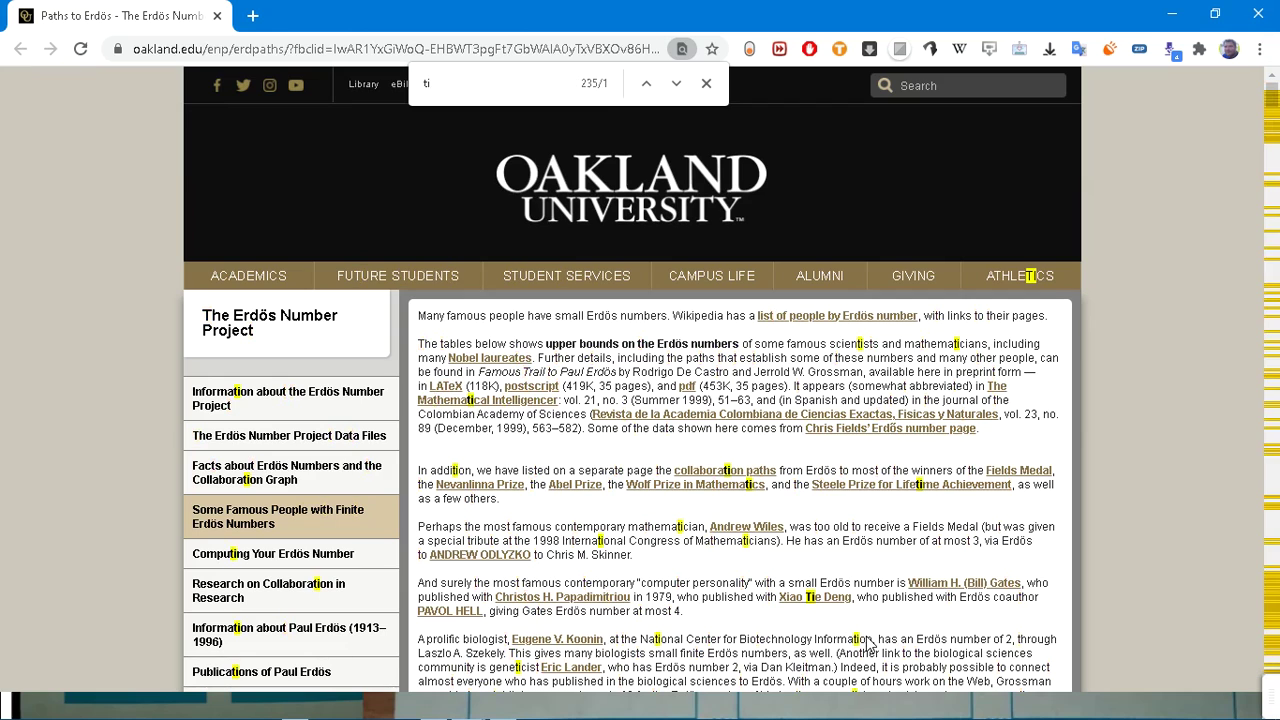
pyautogui.write('hamer')
pyautogui.hotkey('ctrl', 'f')
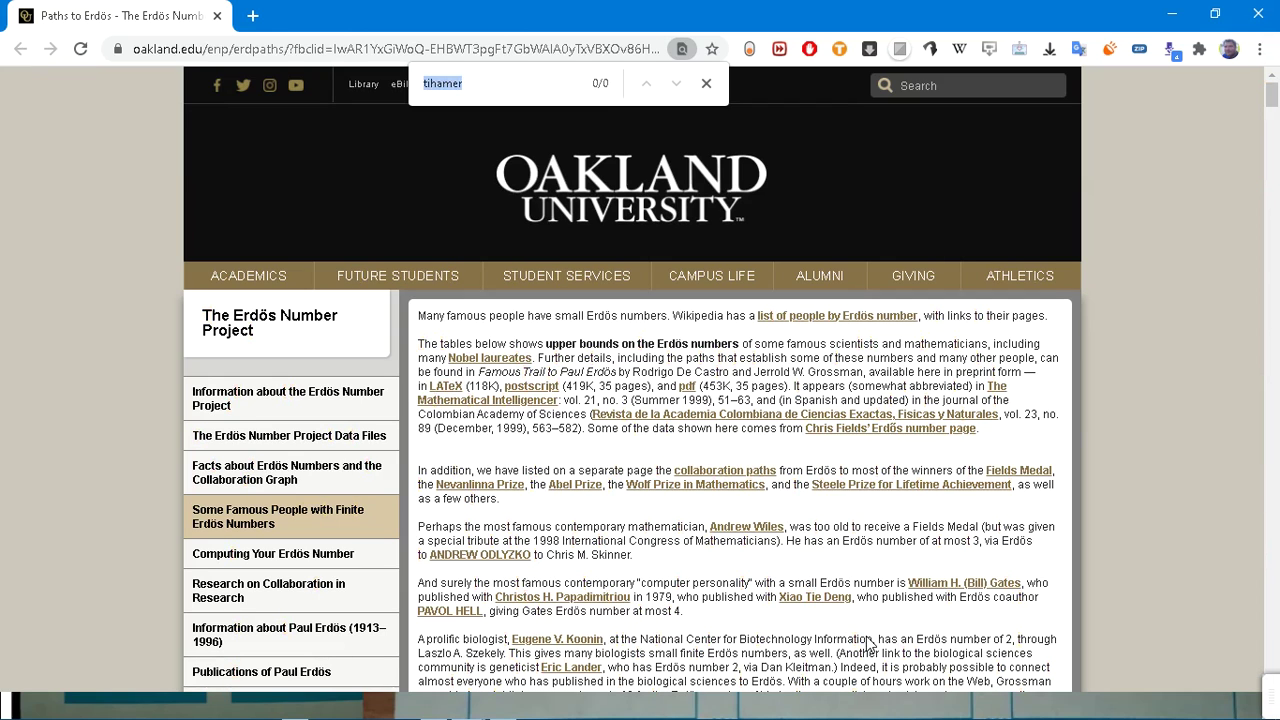
pyautogui.write('nems')
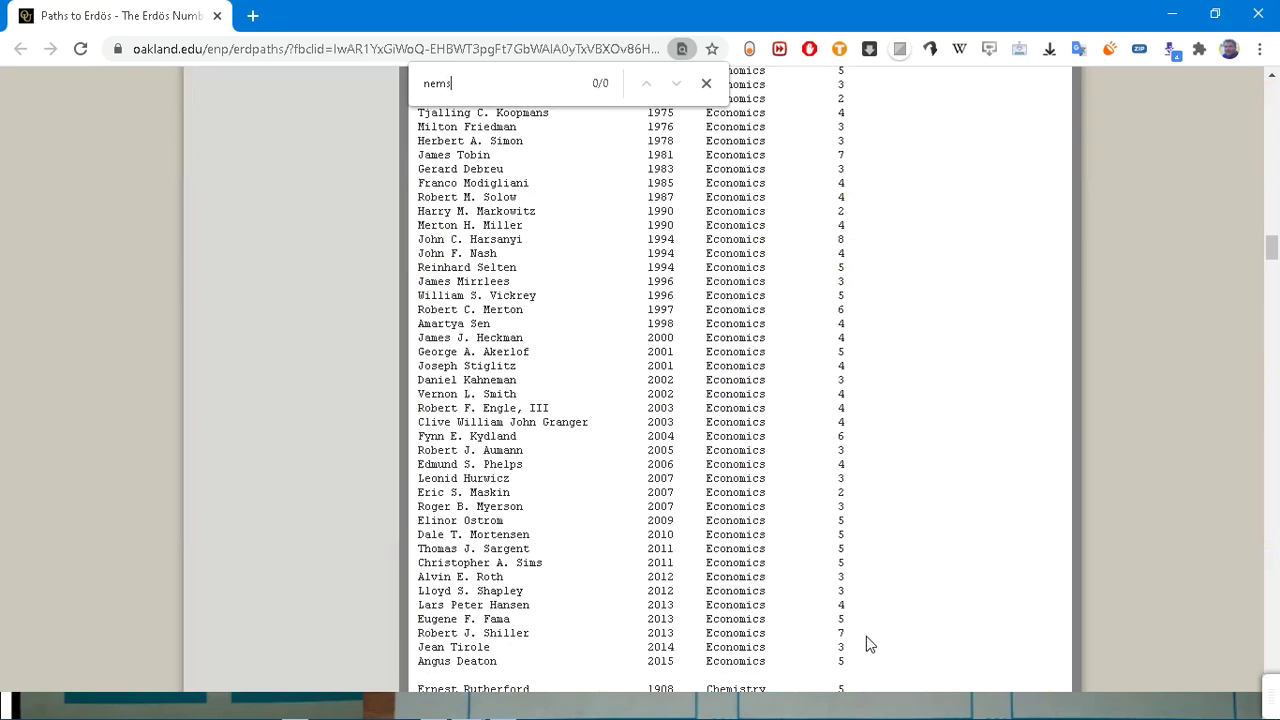
pyautogui.press('BackSpace')
pyautogui.write('es')
pyautogui.hotkey('ctrl', 'f')
pyautogui.write('kem')
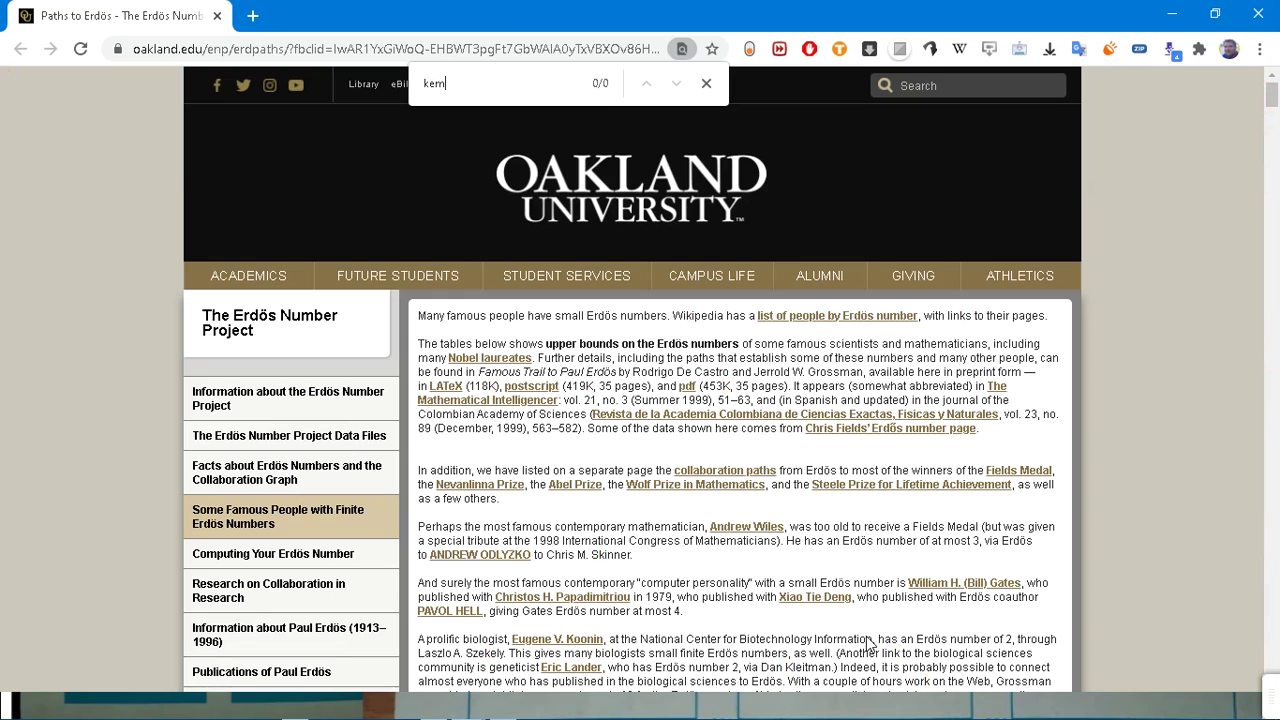
pyautogui.write('pelen')
# Step: Google 'kempelen farkas' in a new tab and open his Hungarian Wikipedia article
pyautogui.hotkey('ctrl', 'f')
pyautogui.hotkey('ctrl', 'c')
pyautogui.hotkey('ctrl', 't')
pyautogui.hotkey('ctrl', 'v')
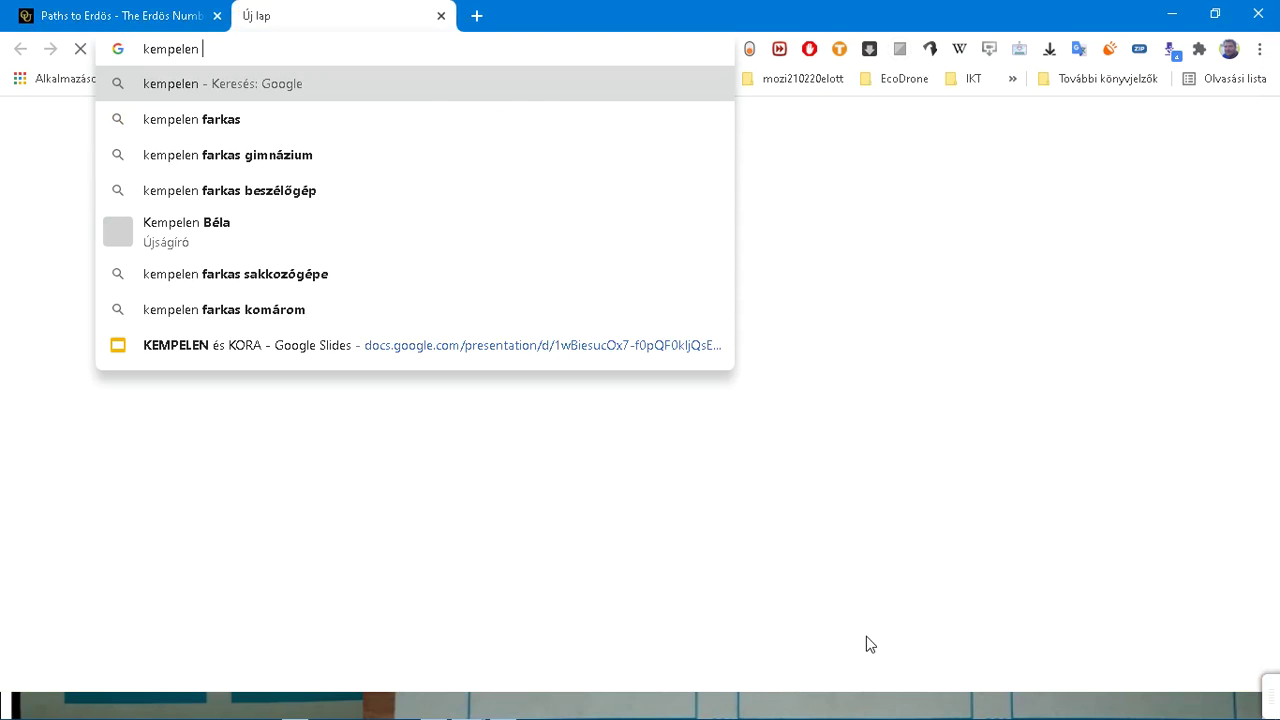
pyautogui.press('Down')
pyautogui.press('Return')
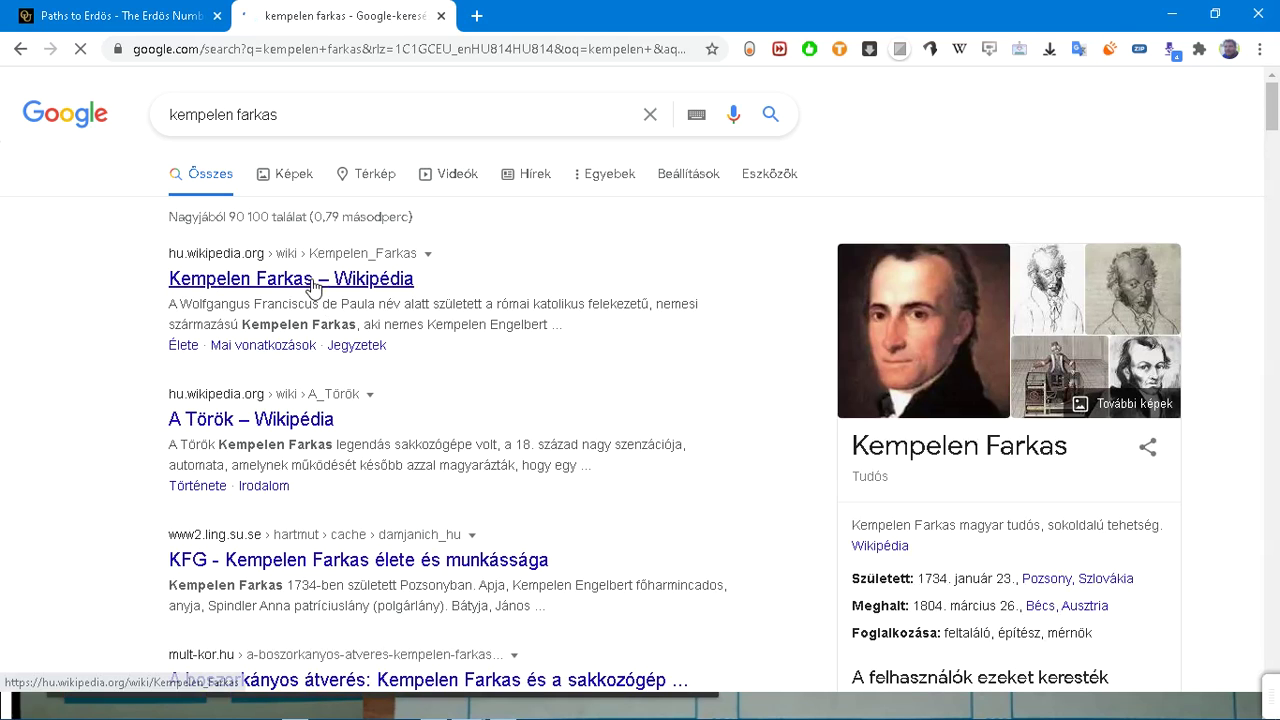
pyautogui.click(311, 284)
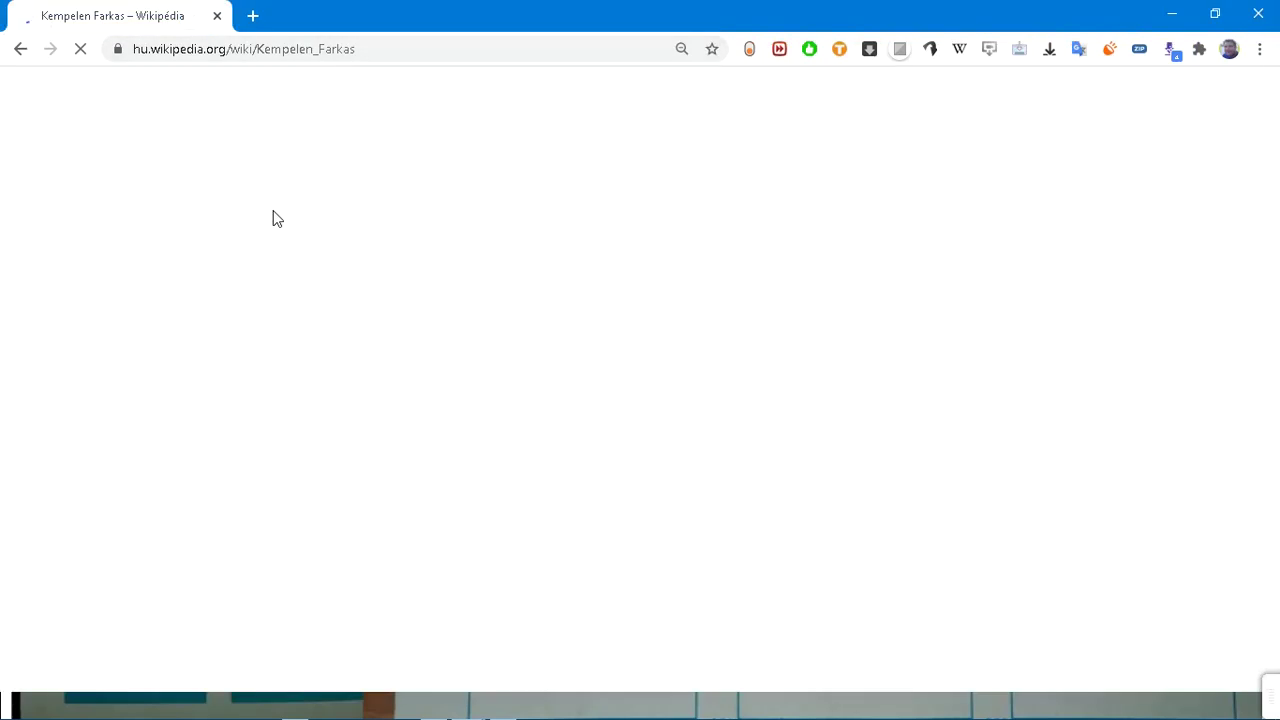
# Step: Skim the Kempelen Farkas article, zooming to 90% and back to 100%, then return to the top
pyautogui.scroll(-20, 275, 212)
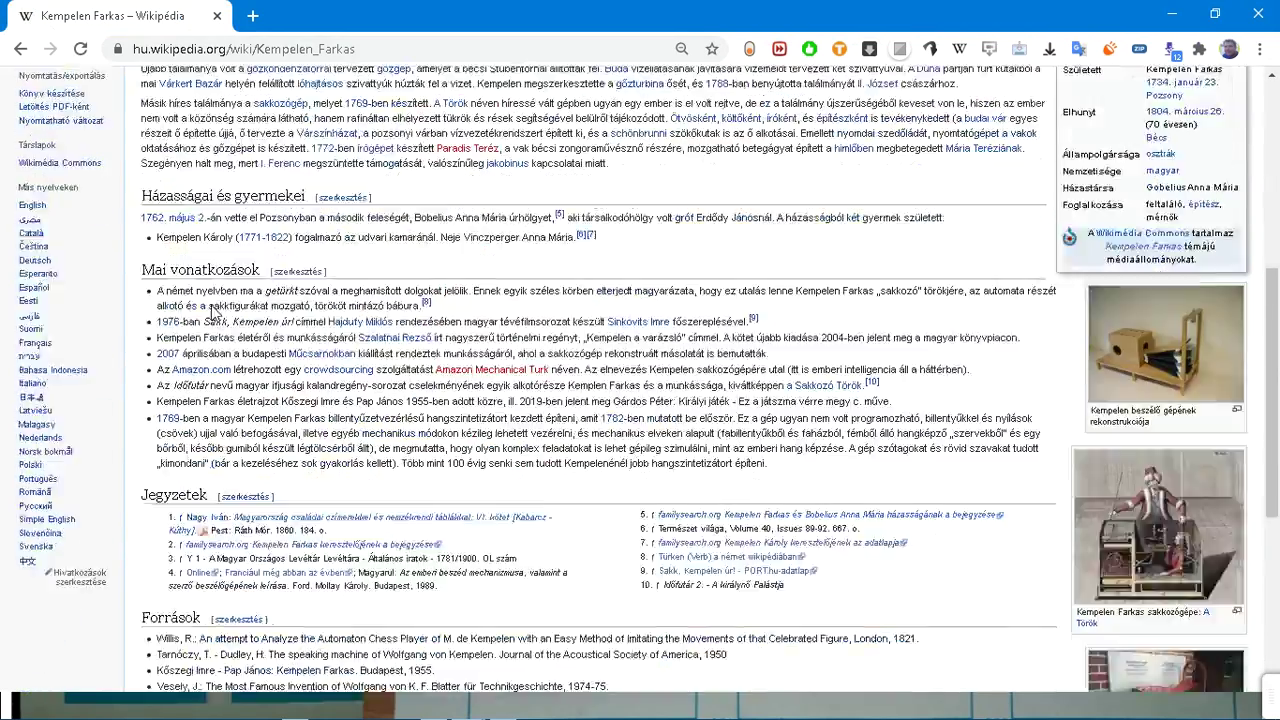
pyautogui.hotkey('ctrl', '-')
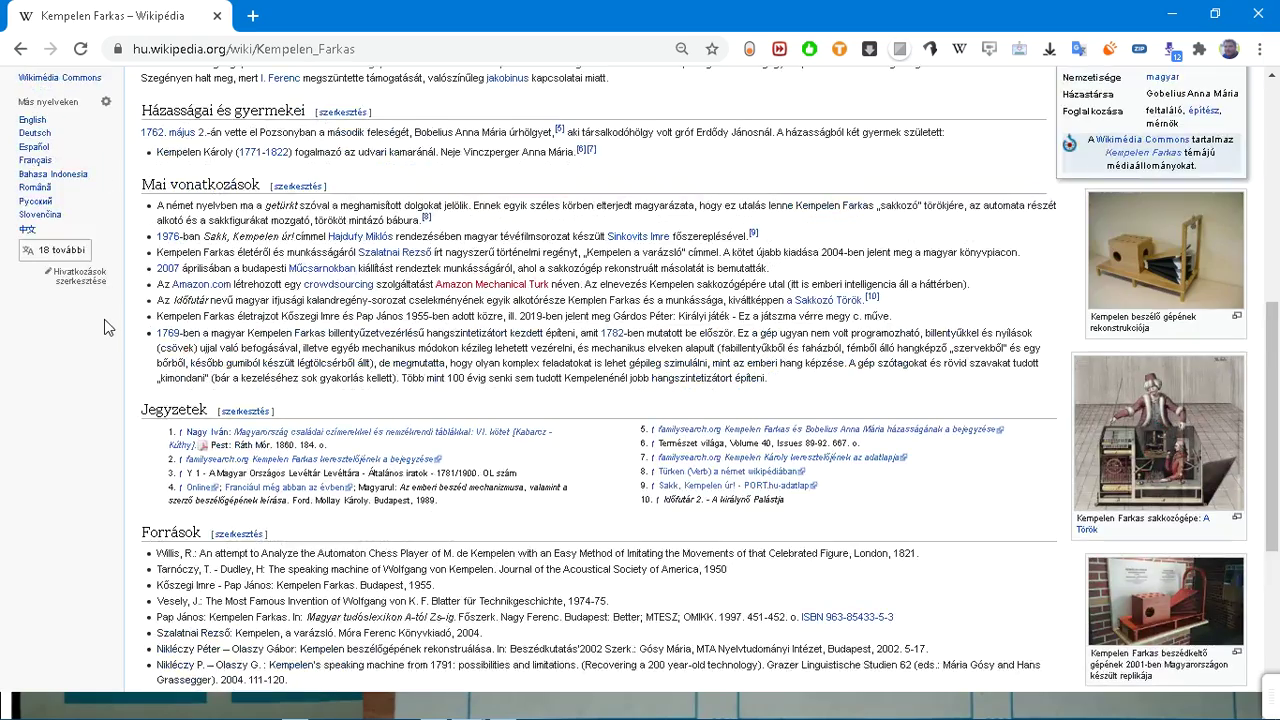
pyautogui.hotkey('ctrl', '+')
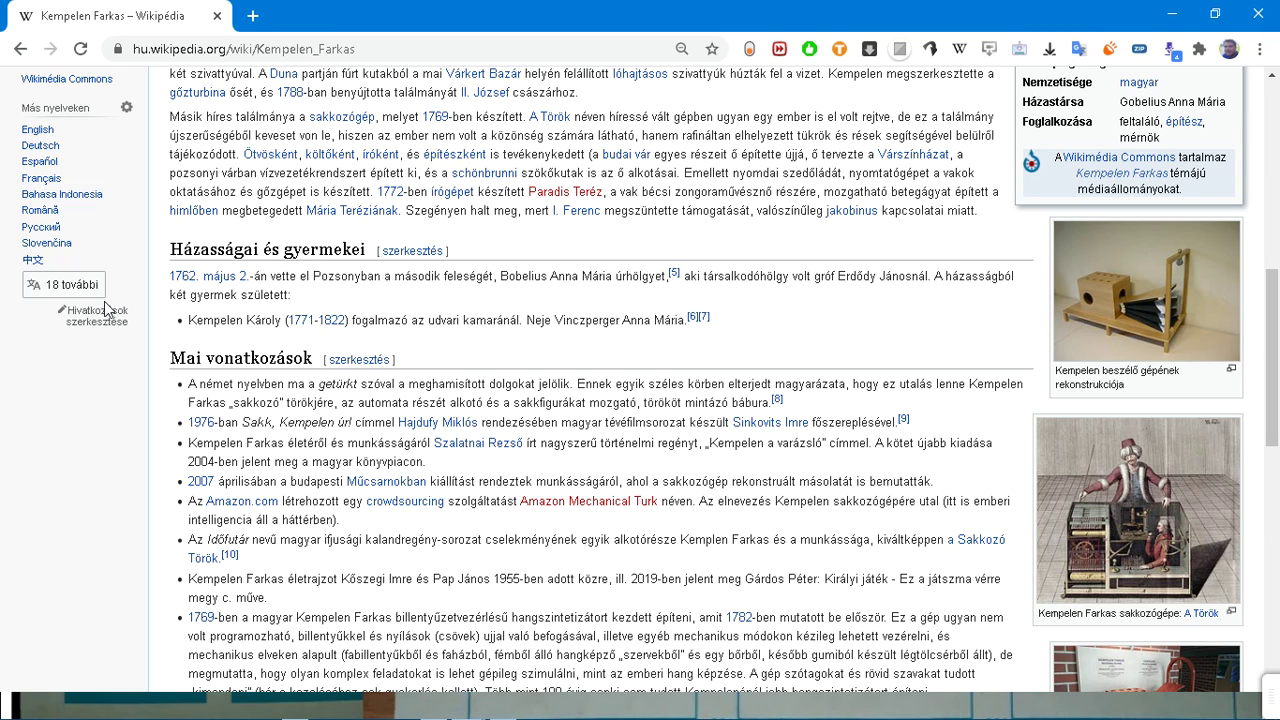
pyautogui.scroll(7, 105, 307)
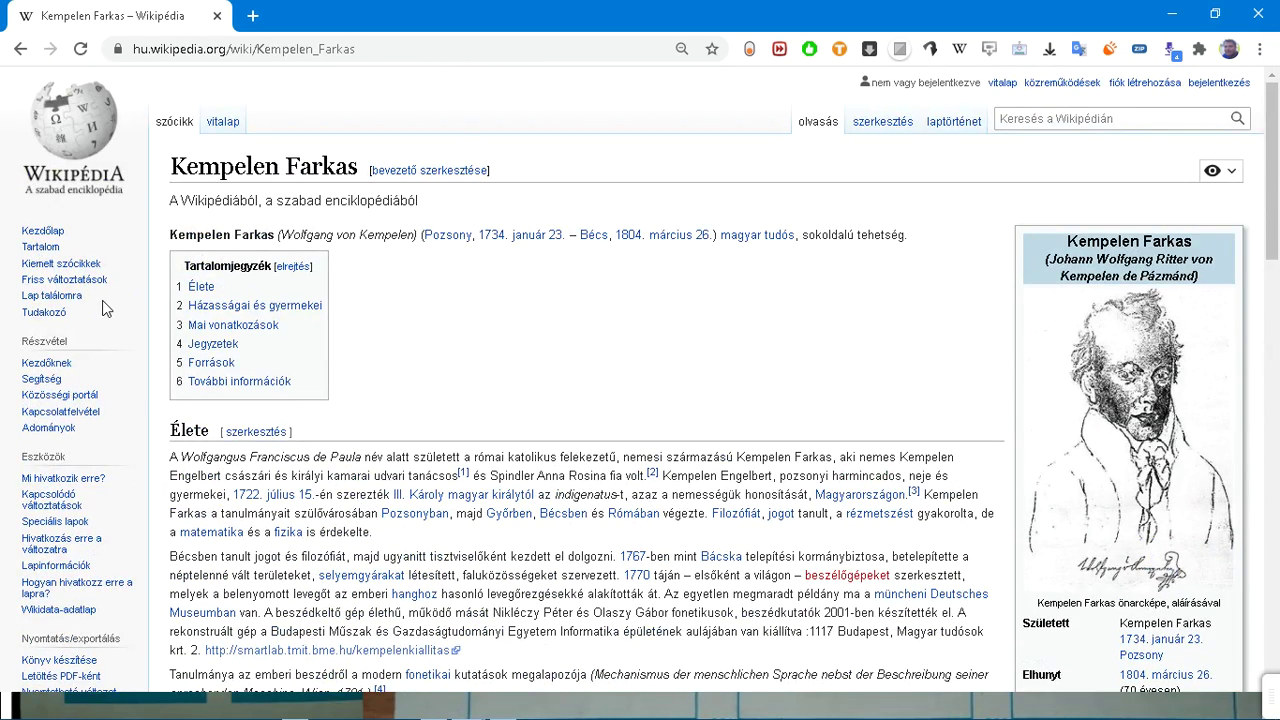
# Step: Open the Charles Babbage article from the 'babbage' search suggestion and skim it
pyautogui.click(1051, 118)
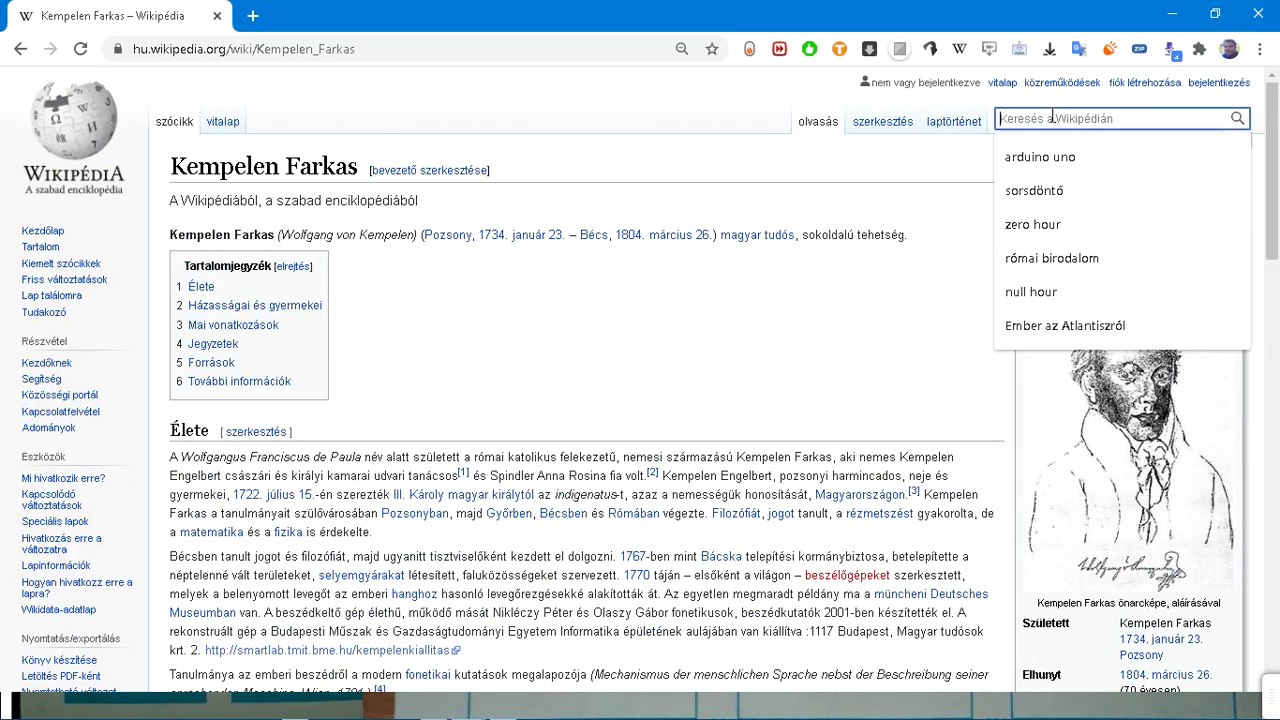
pyautogui.write('babb')
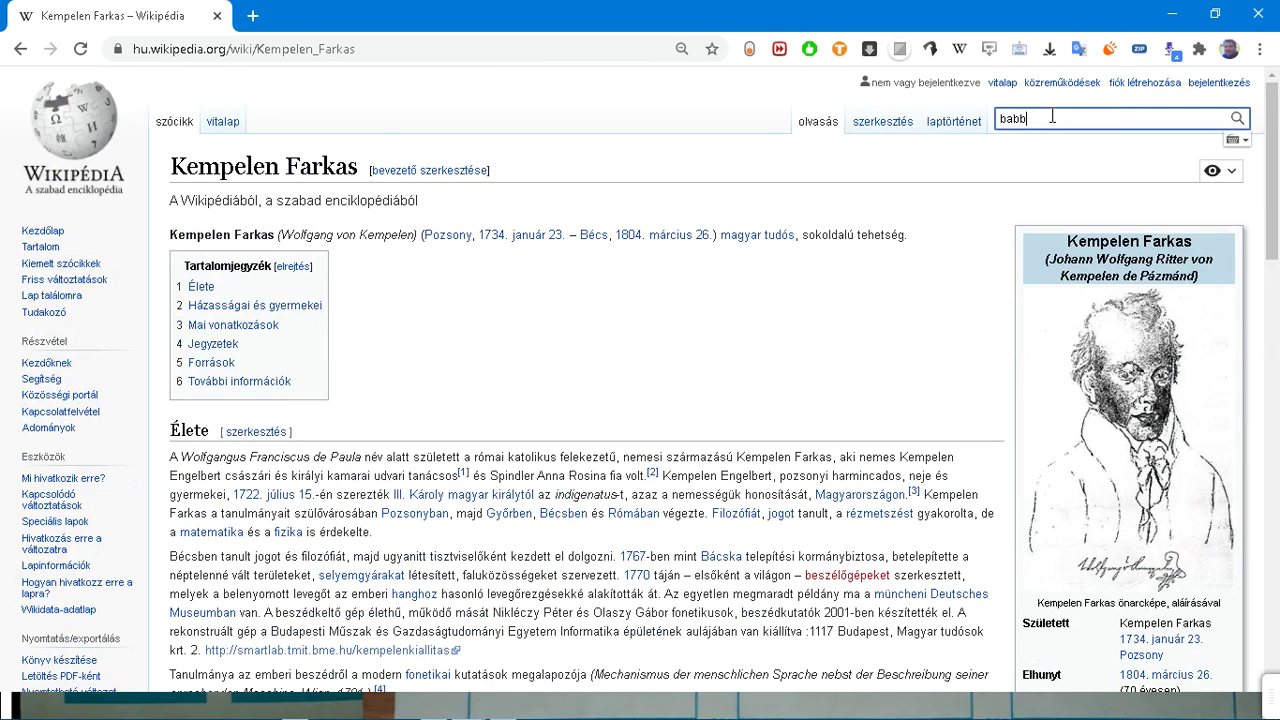
pyautogui.write('age')
pyautogui.press('Down')
pyautogui.press('Return')
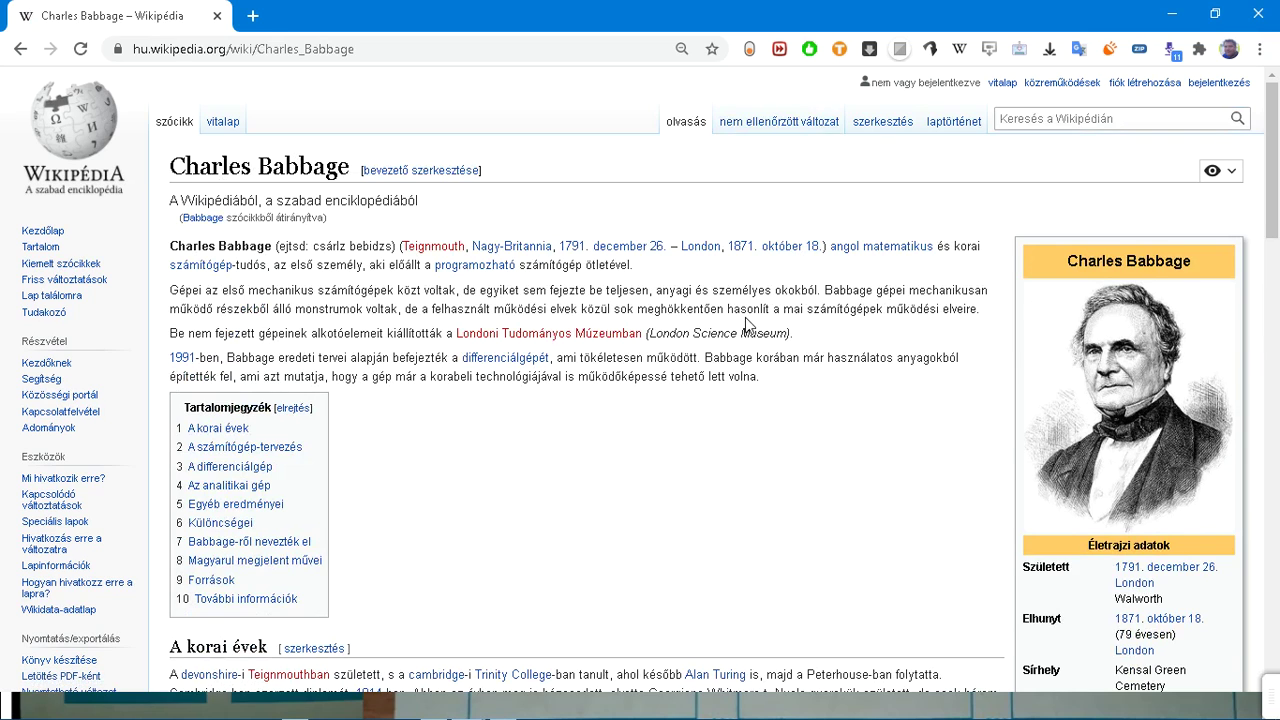
pyautogui.scroll(-5, 748, 320)
pyautogui.scroll(-1, 748, 322)
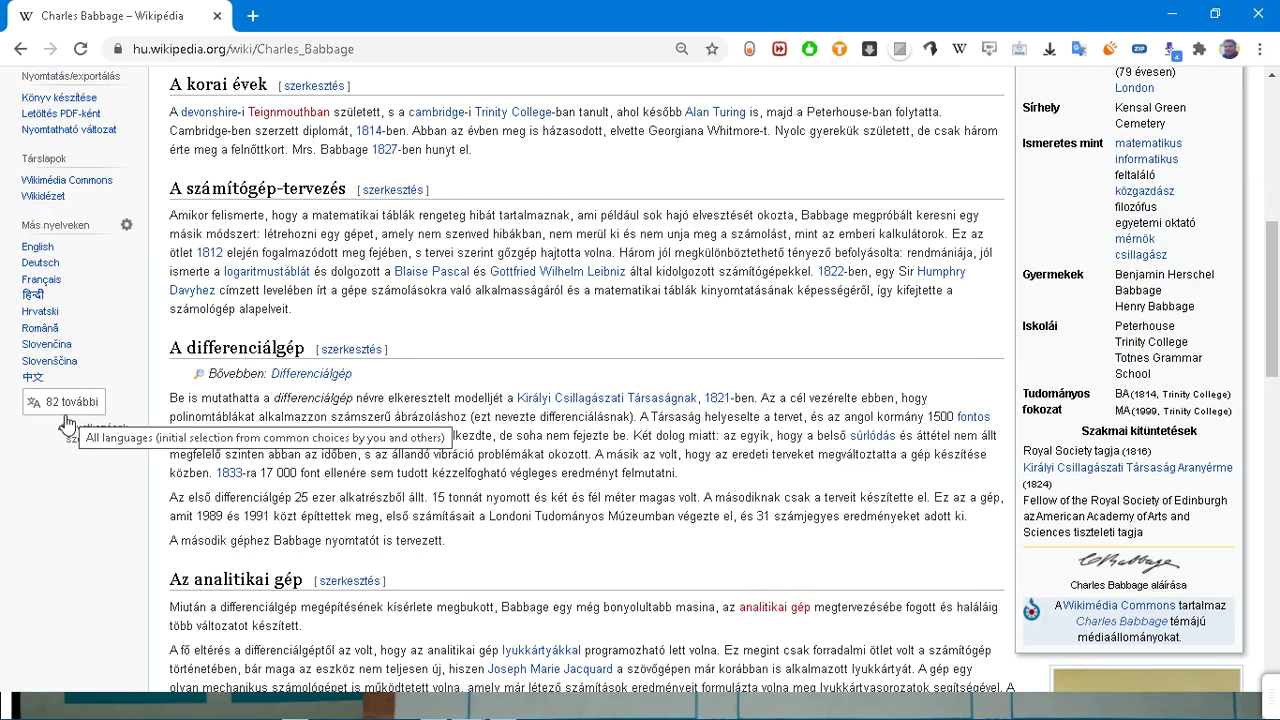
pyautogui.scroll(6, 67, 425)
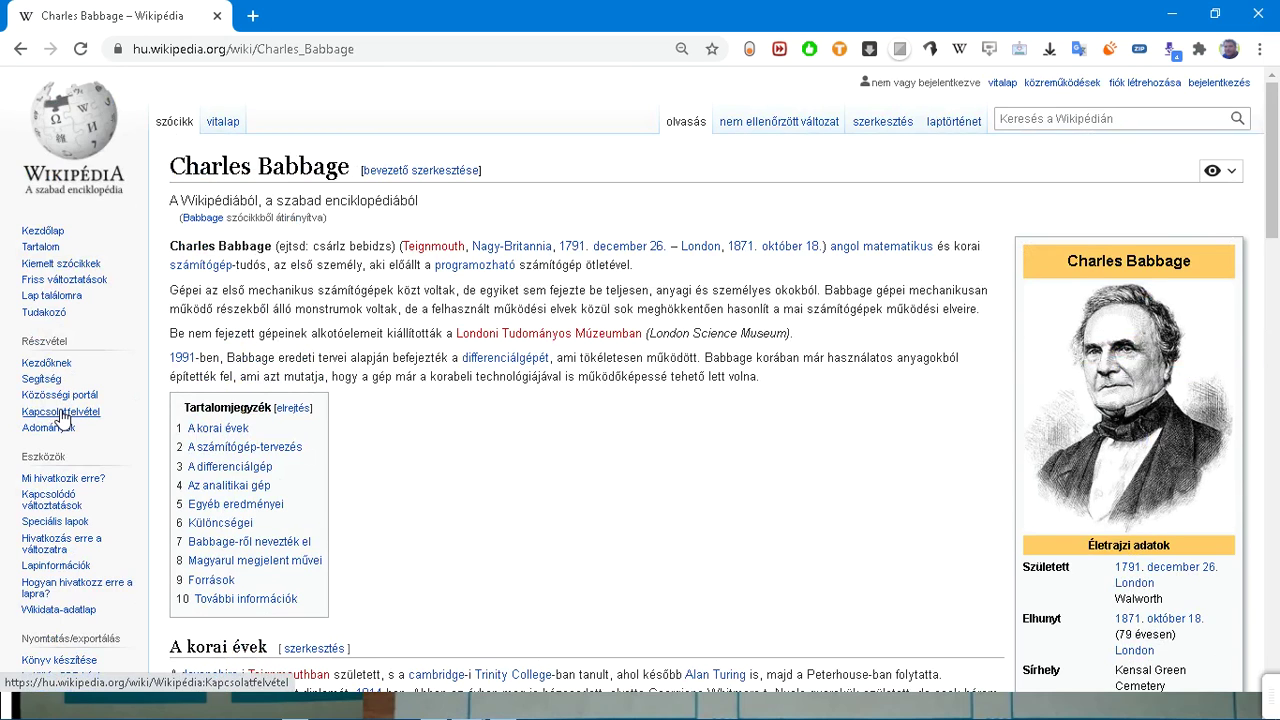
# Step: Run a full-text Wikipedia search for 'schickard'
pyautogui.click(1037, 119)
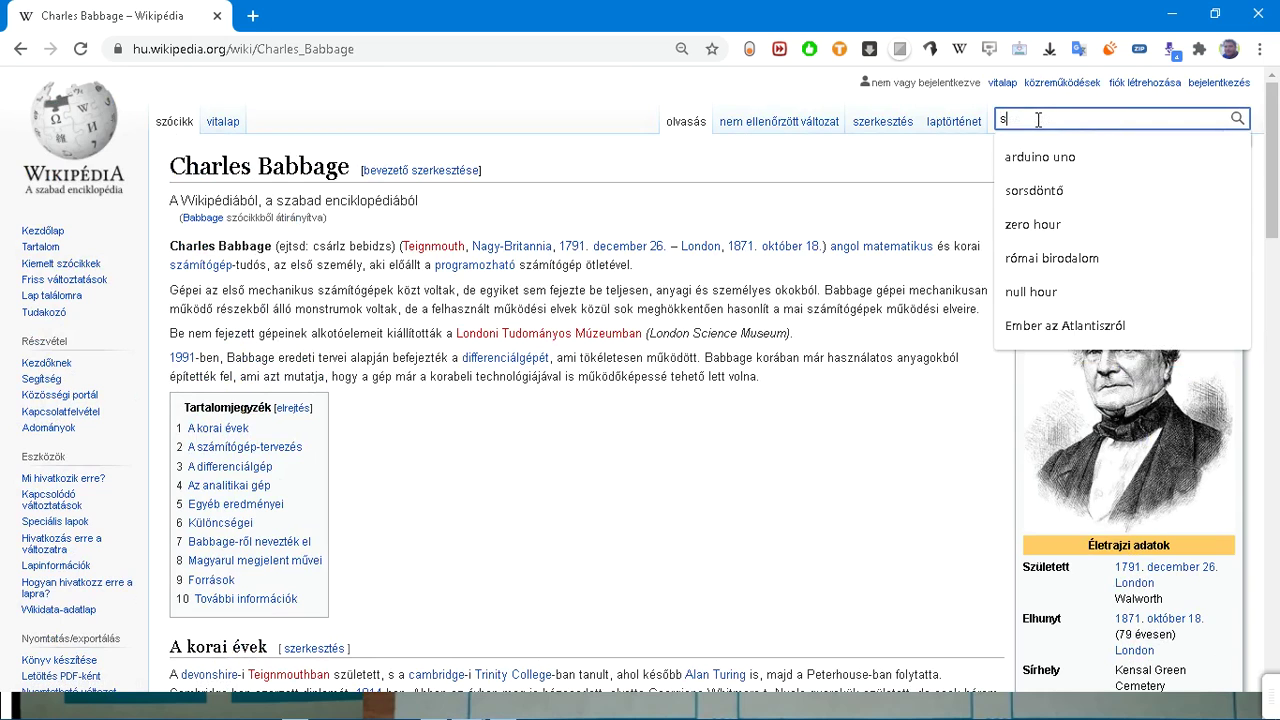
pyautogui.write('schicka')
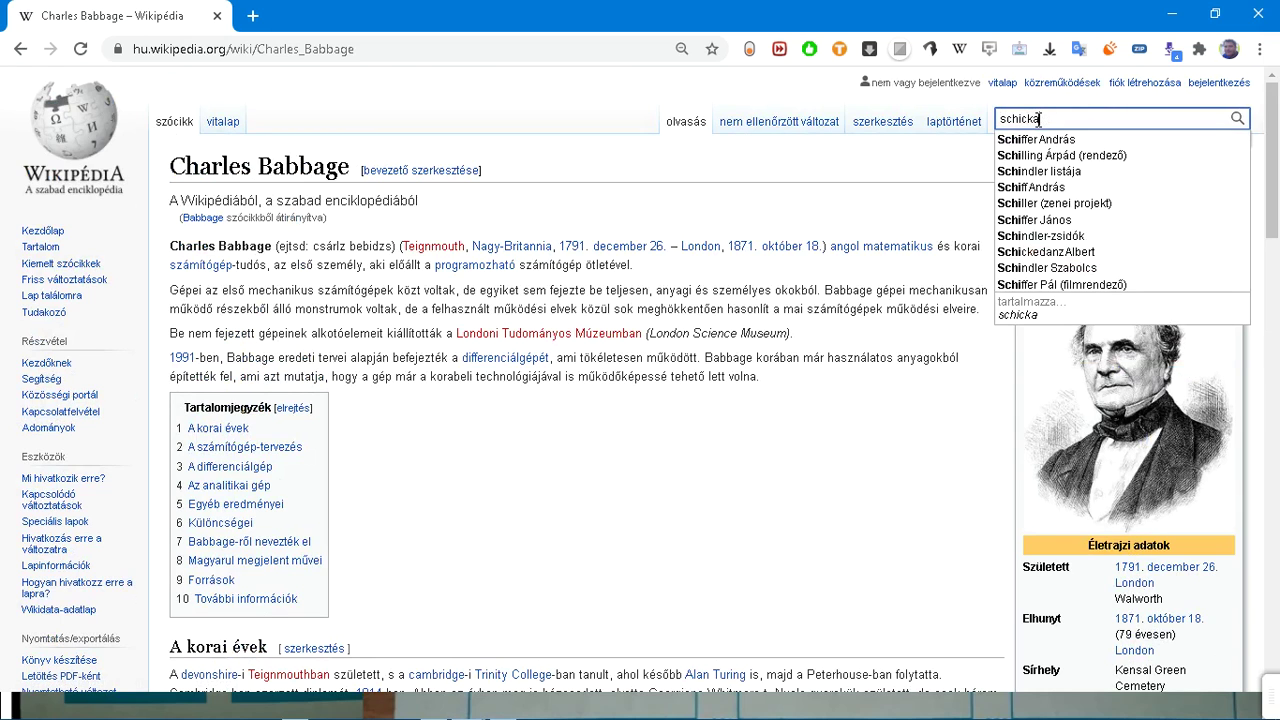
pyautogui.write('rd')
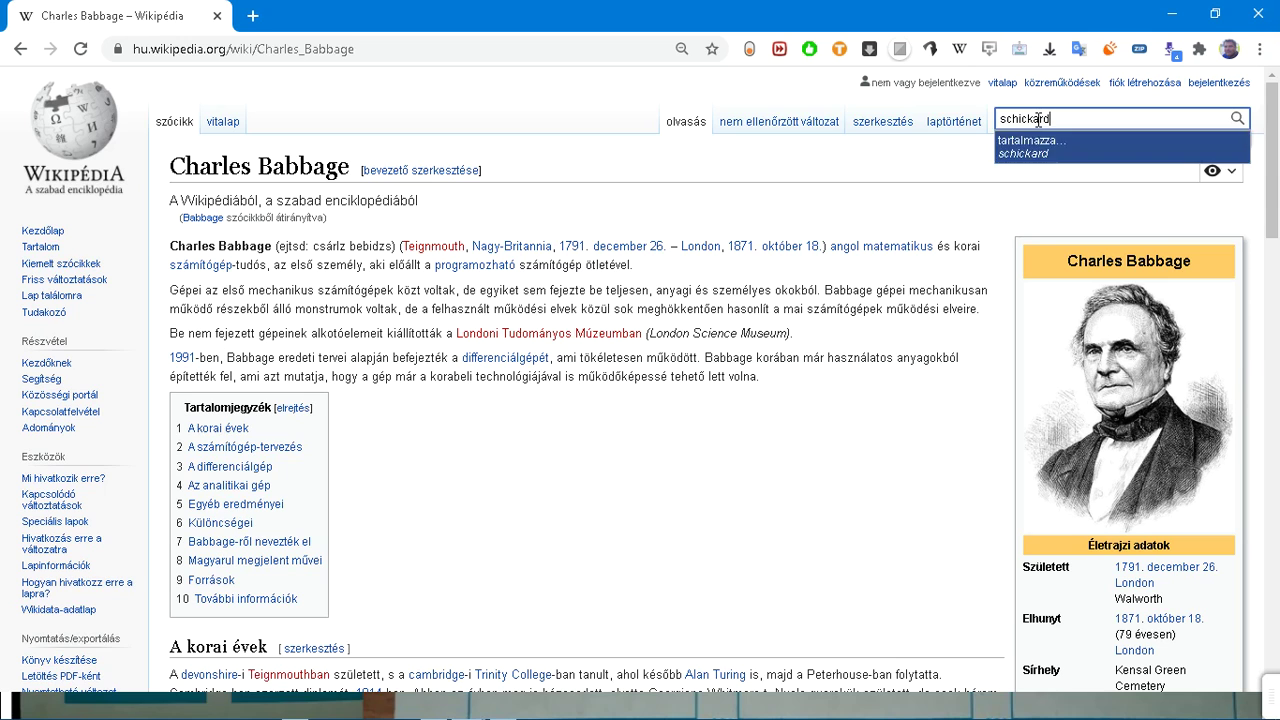
pyautogui.press('Return')
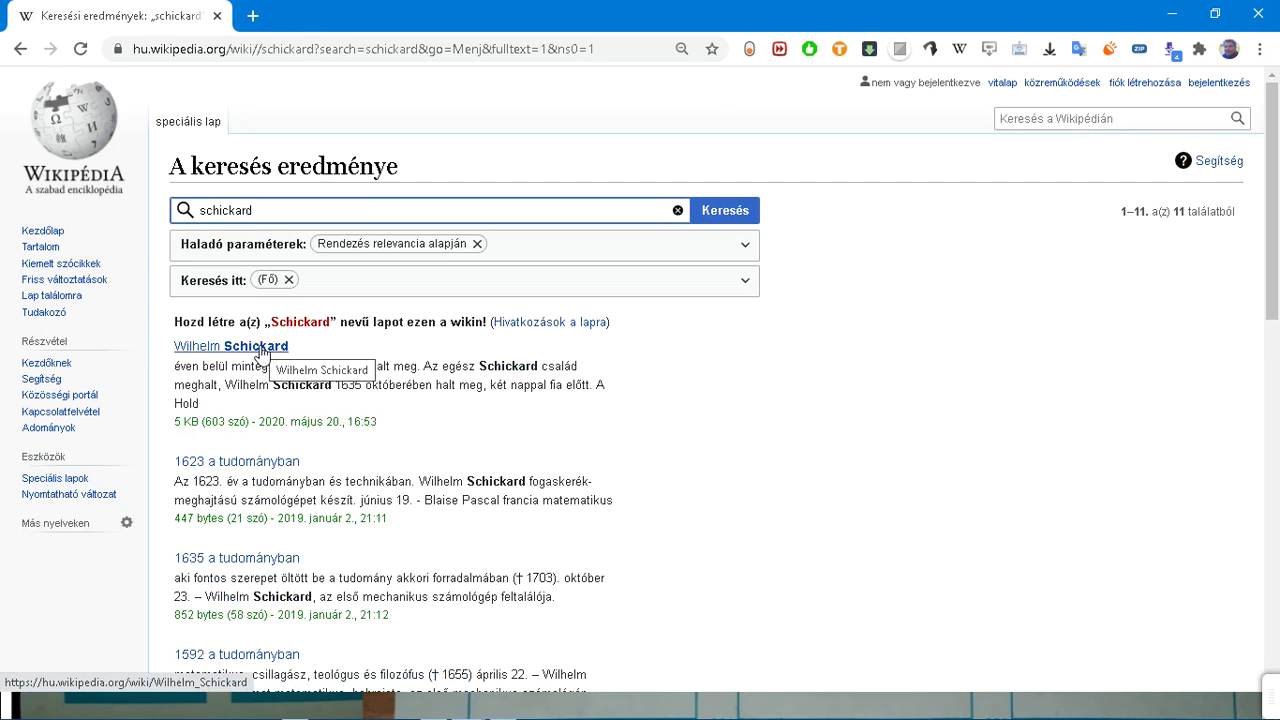
# Step: Open the Hungarian Wilhelm Schickard article and read it, selecting the Élete section text
pyautogui.click(262, 350)
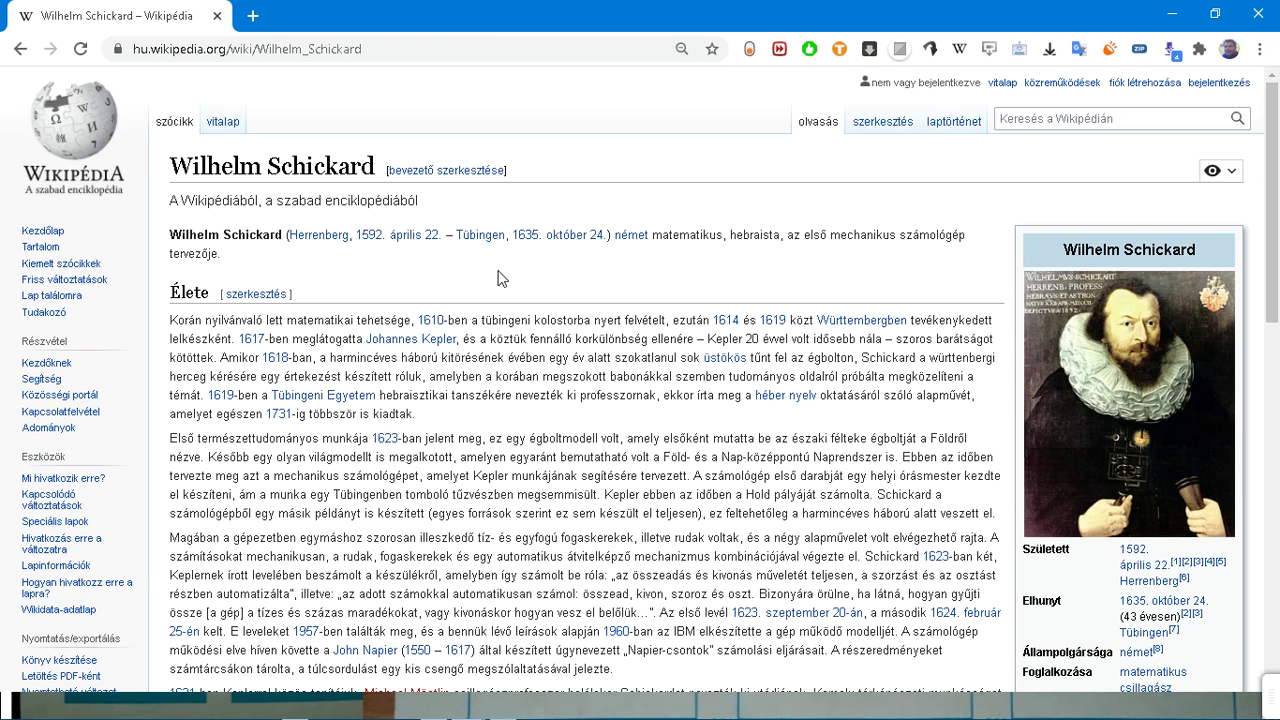
pyautogui.scroll(-8, 501, 278)
pyautogui.scroll(6, 583, 287)
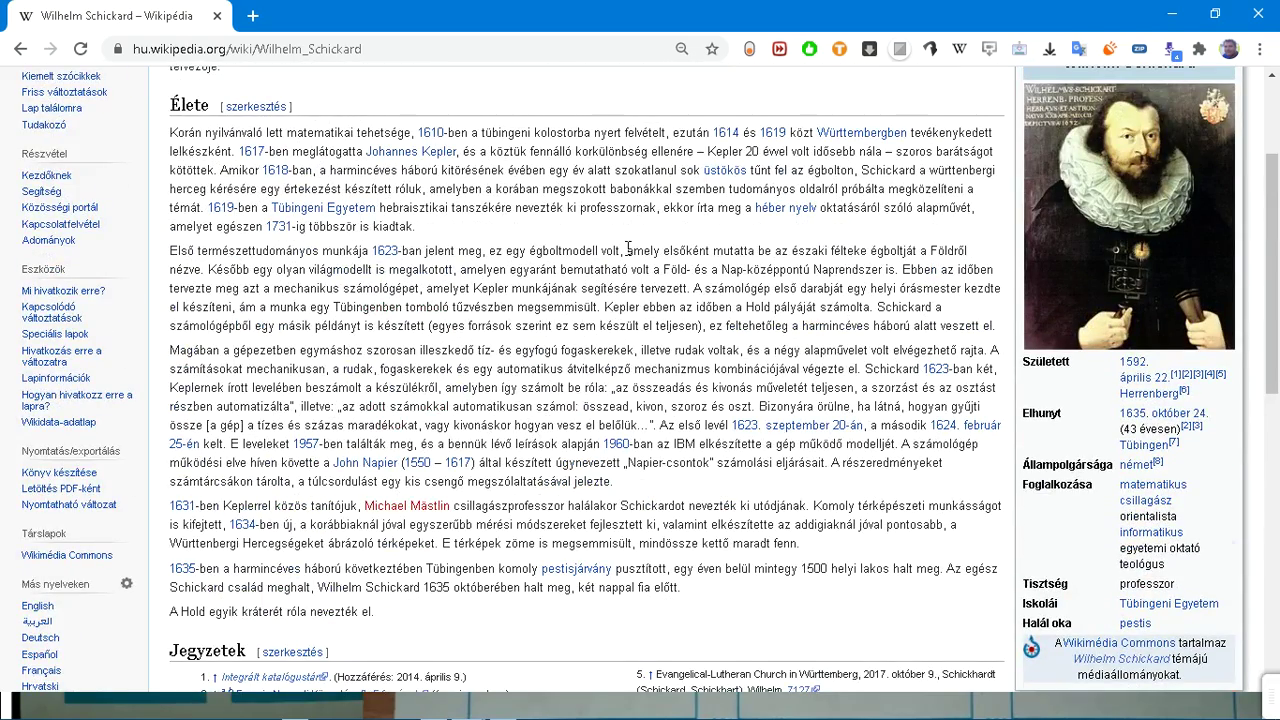
pyautogui.moveTo(613, 188); pyautogui.dragTo(543, 605)
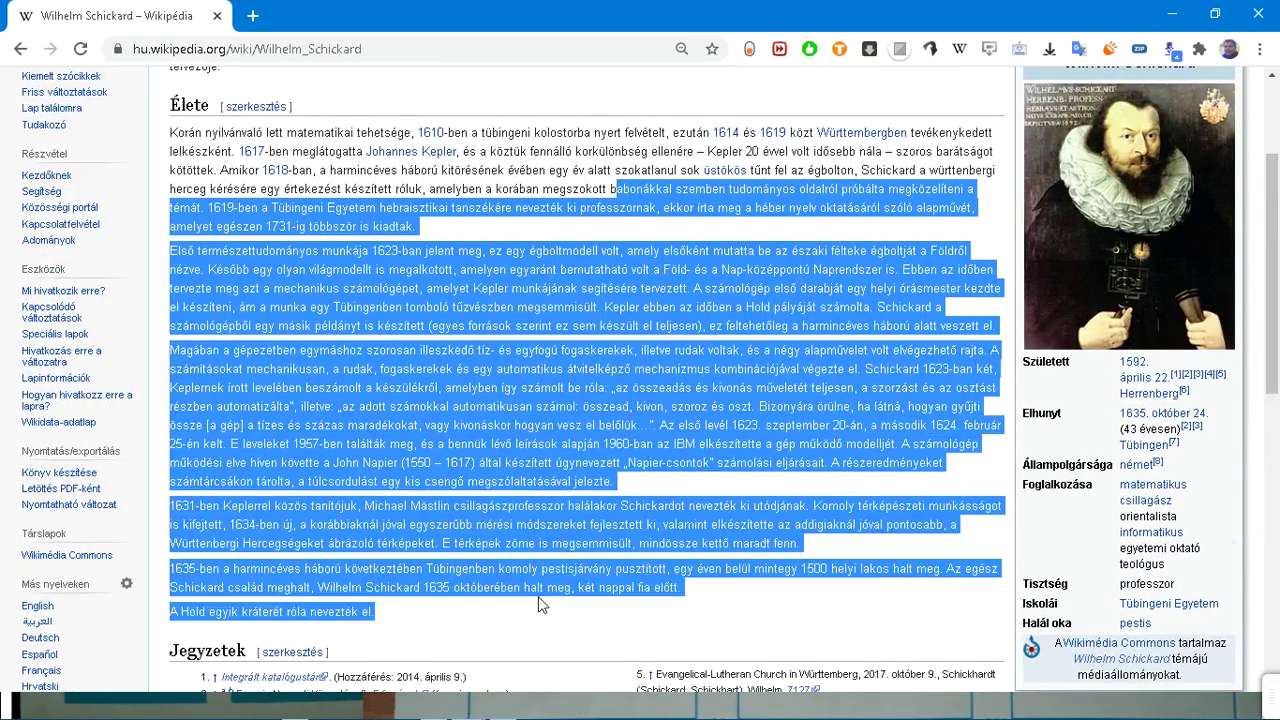
pyautogui.click(569, 615)
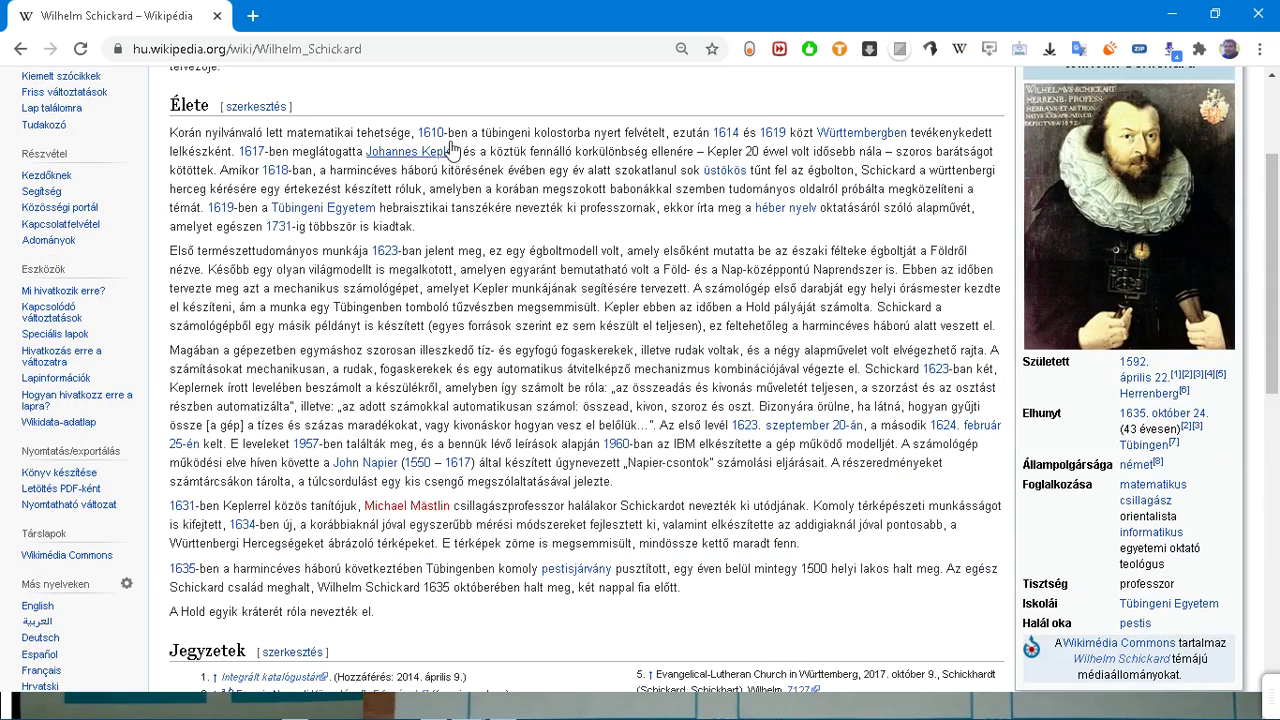
pyautogui.moveTo(508, 188); pyautogui.dragTo(597, 618)
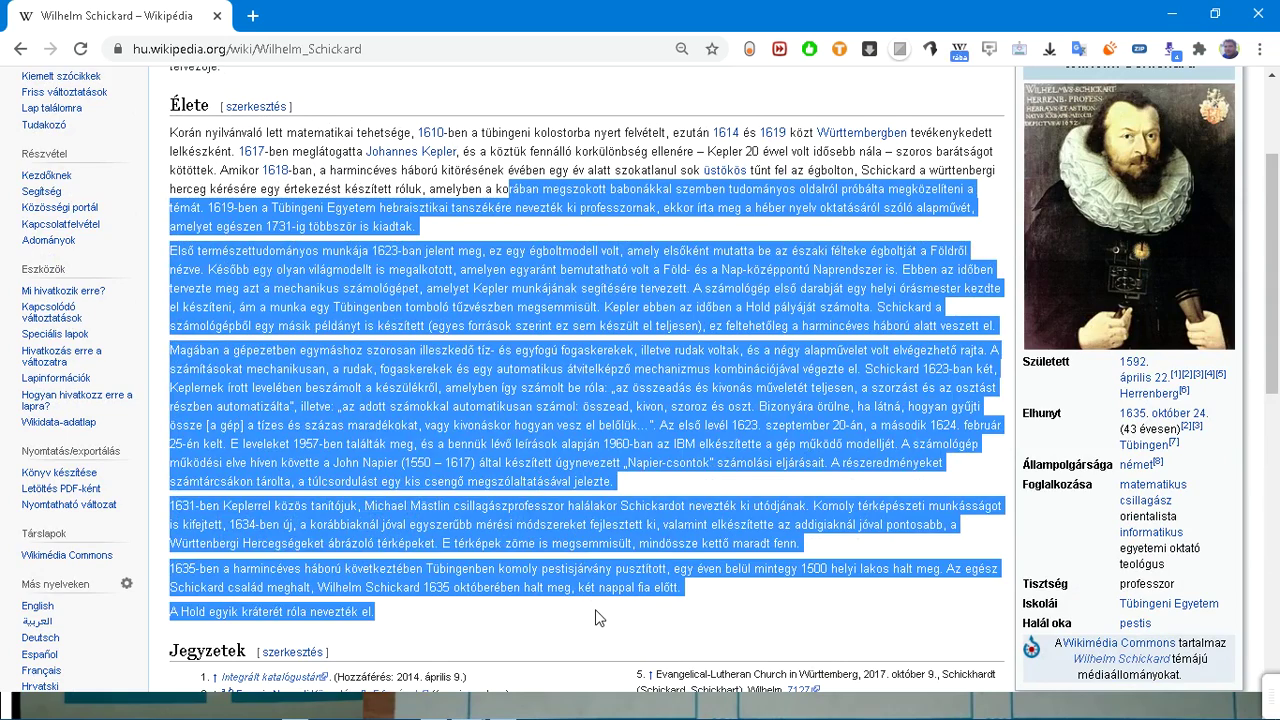
pyautogui.click(597, 618)
pyautogui.scroll(-2, 593, 616)
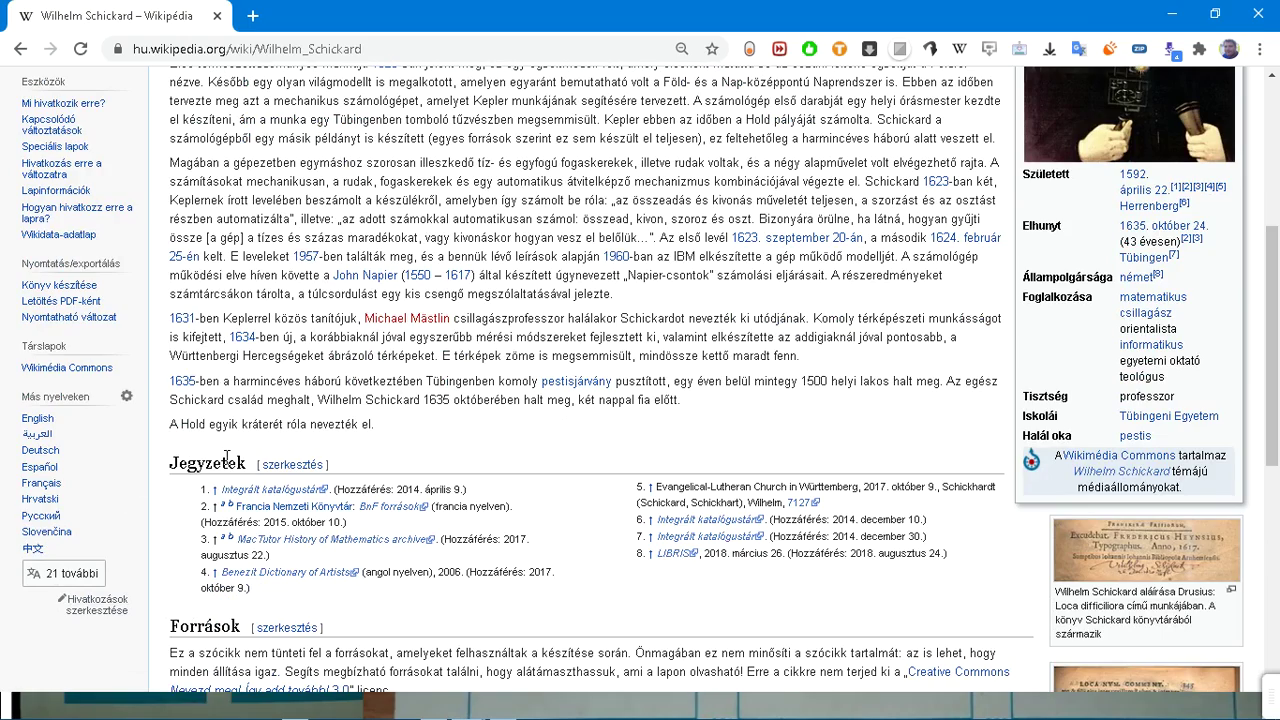
pyautogui.scroll(4, 227, 457)
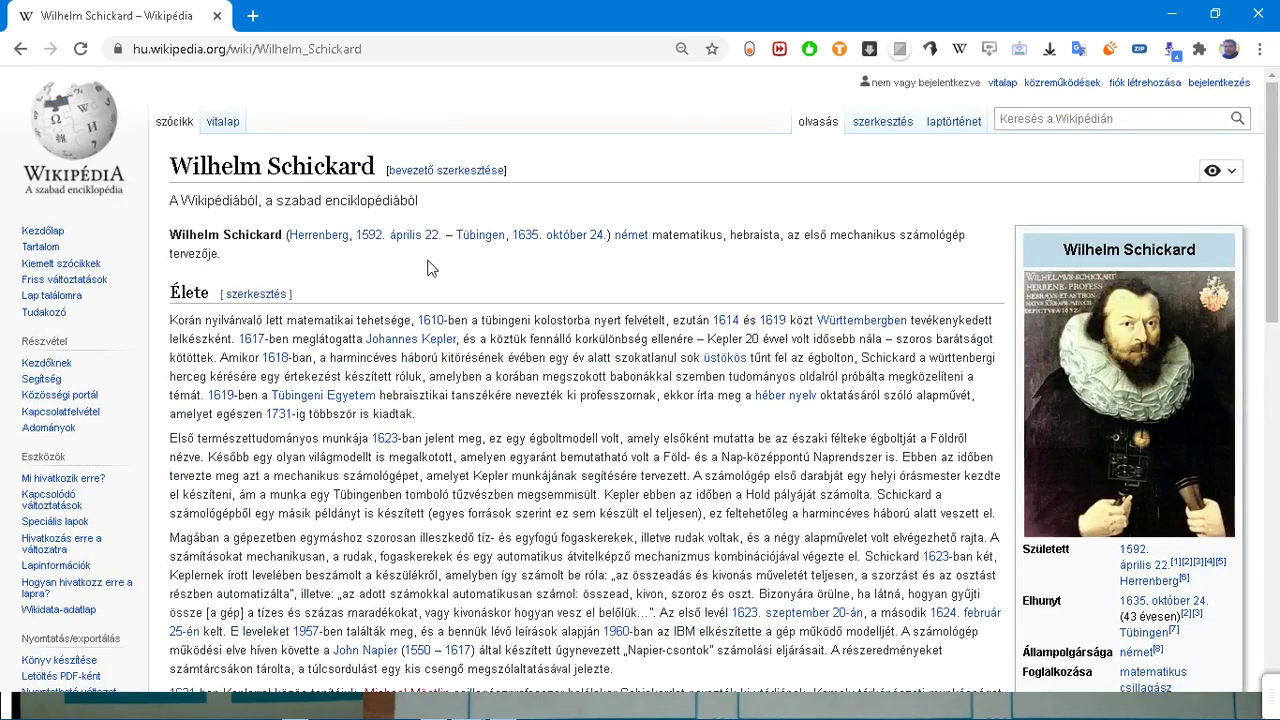
pyautogui.scroll(-5, 275, 272)
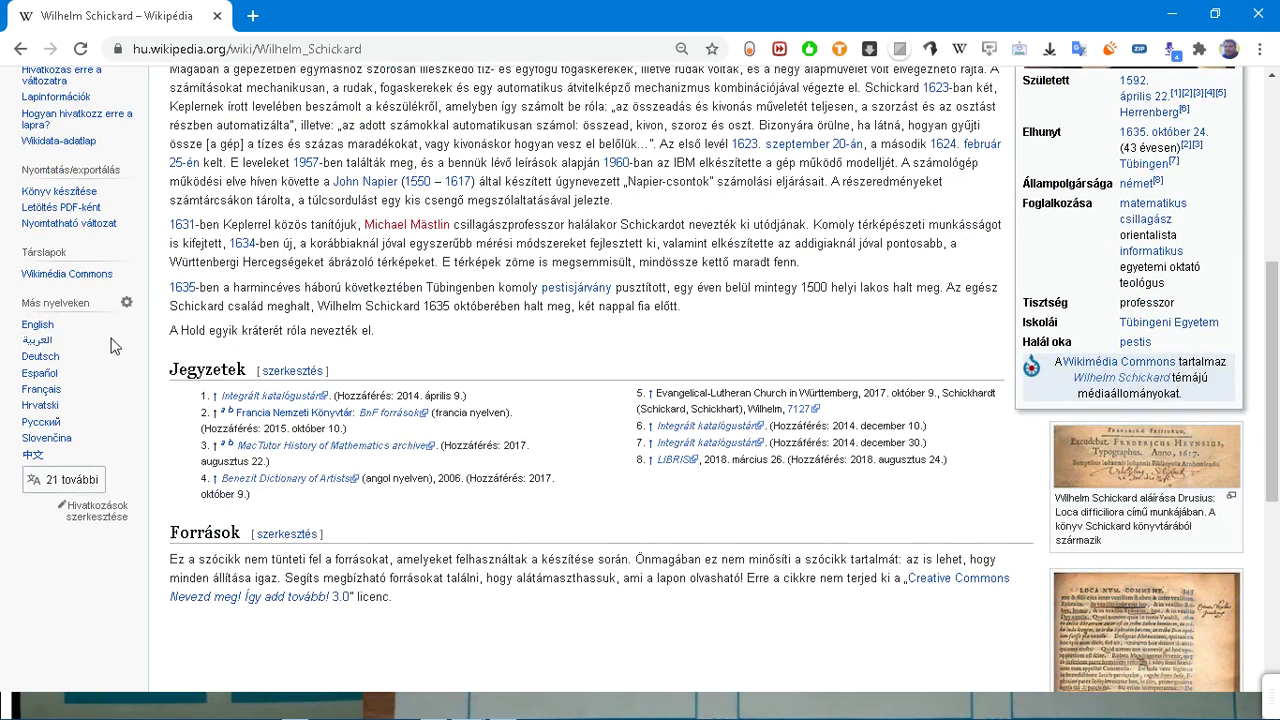
# Step: View the English version of the Schickard article, then go back to the Hungarian one
pyautogui.click(44, 326)
pyautogui.scroll(-8, 48, 337)
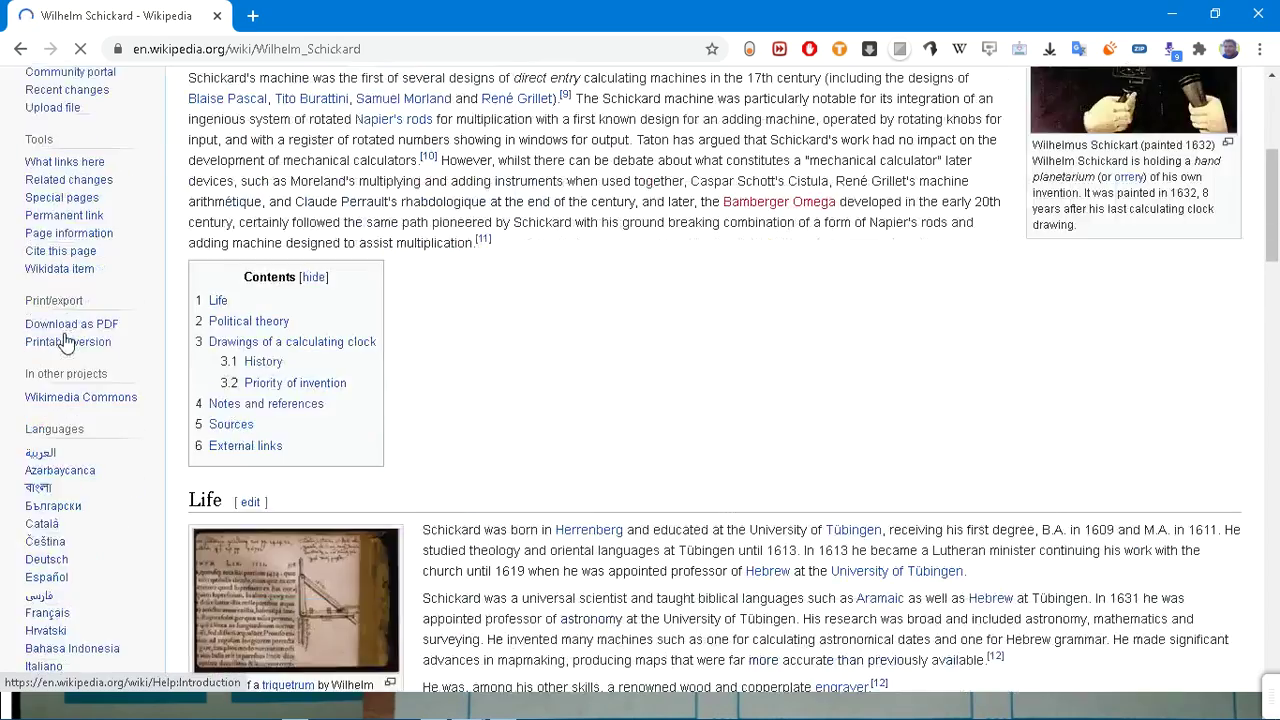
pyautogui.scroll(3, 64, 335)
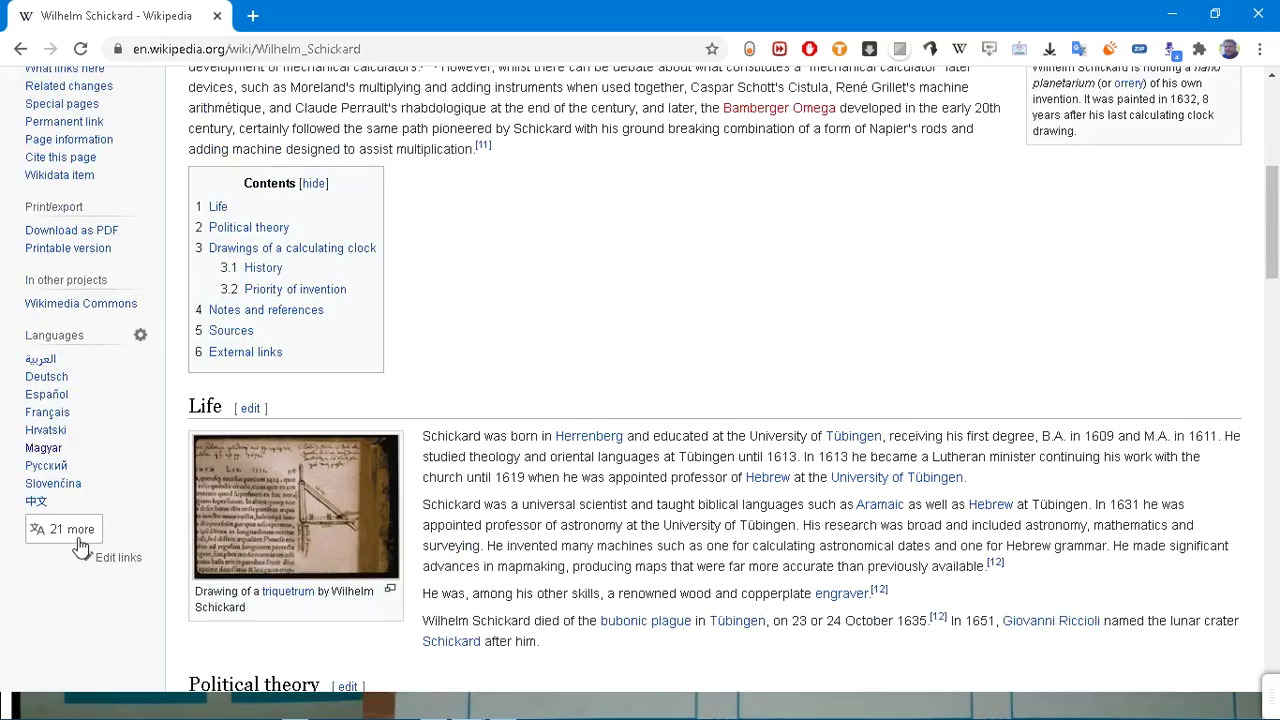
pyautogui.click(20, 55)
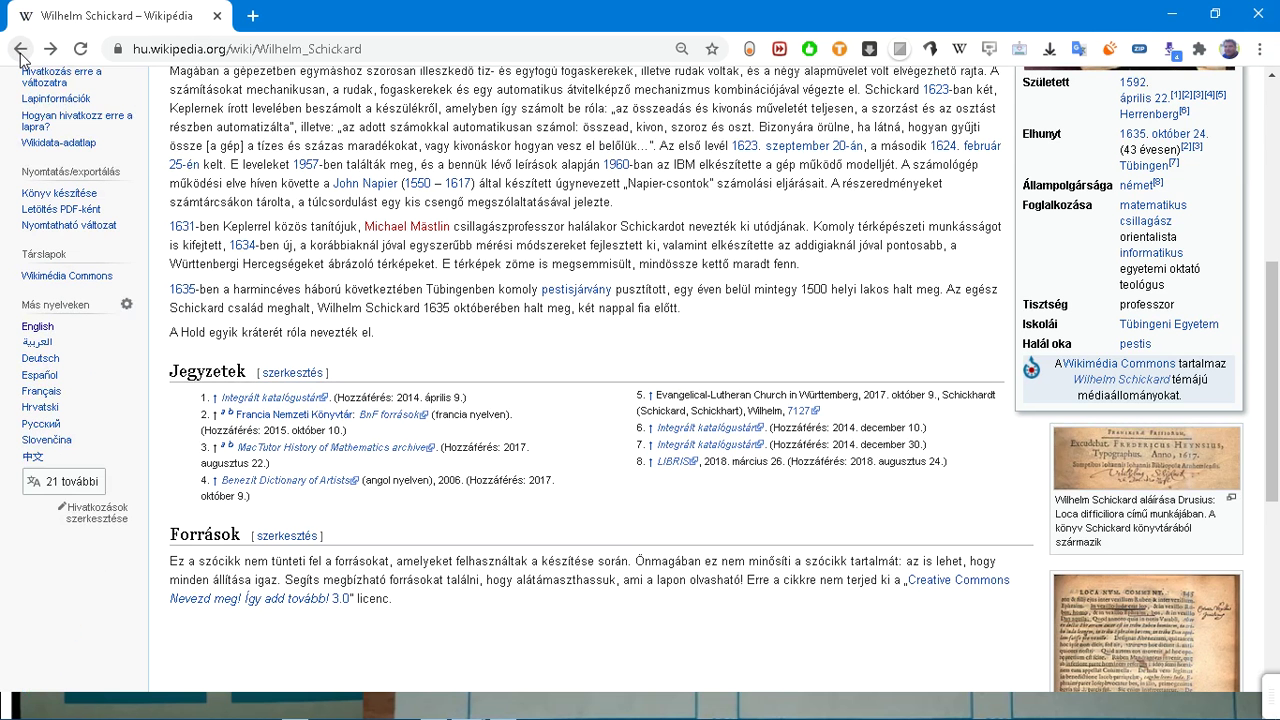
pyautogui.scroll(5, 422, 237)
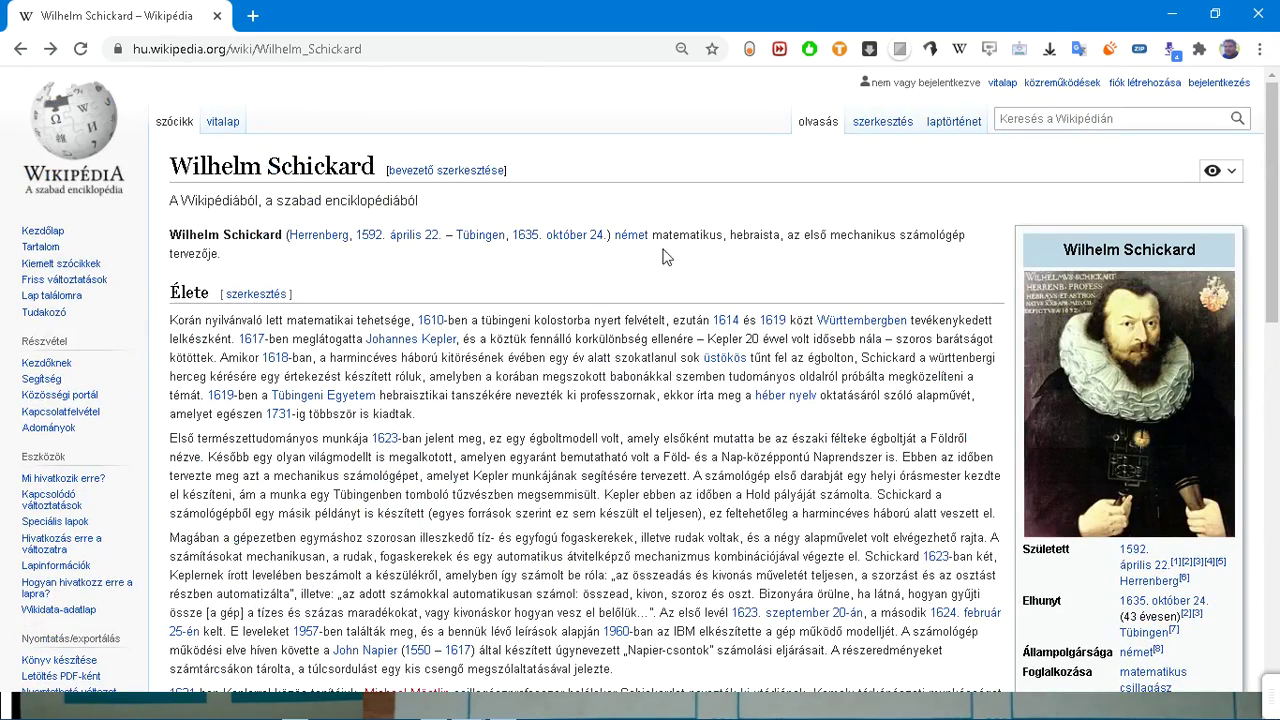
# Step: Open the Galileo Galilei article via the 'galilei' search suggestion and skim it
pyautogui.click(1042, 120)
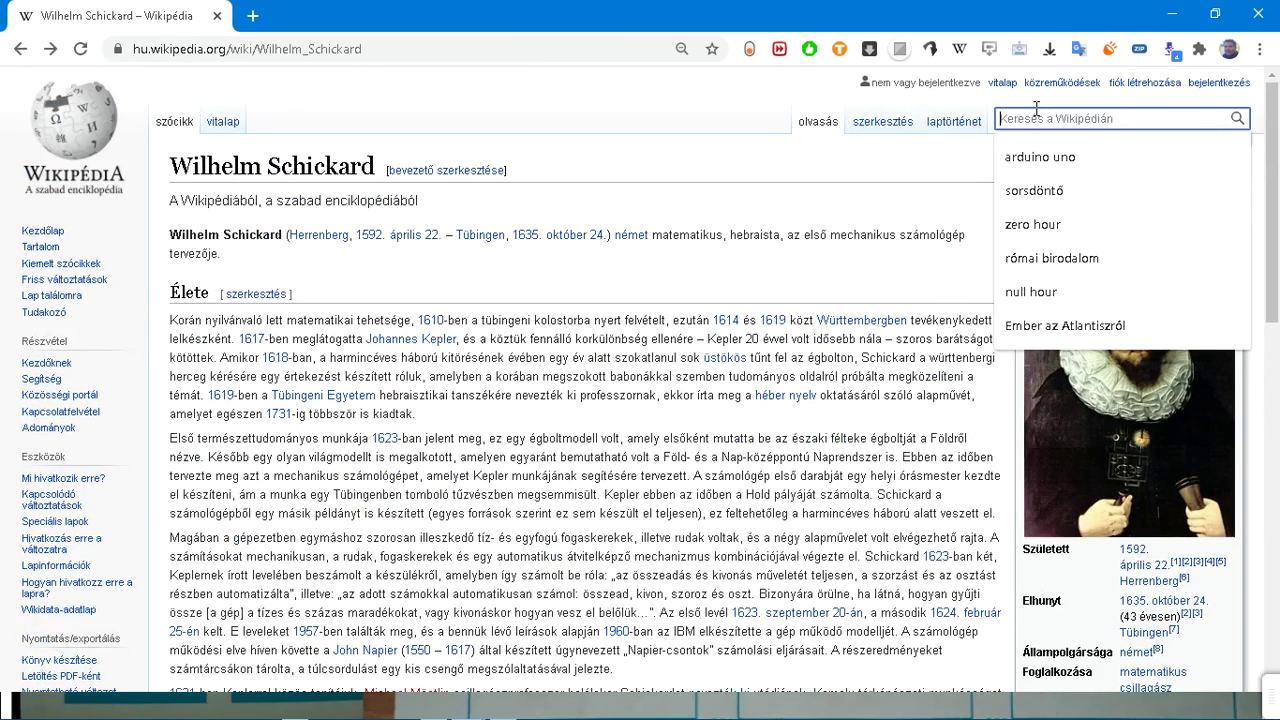
pyautogui.write('galilei')
pyautogui.press('Down')
pyautogui.press('Return')
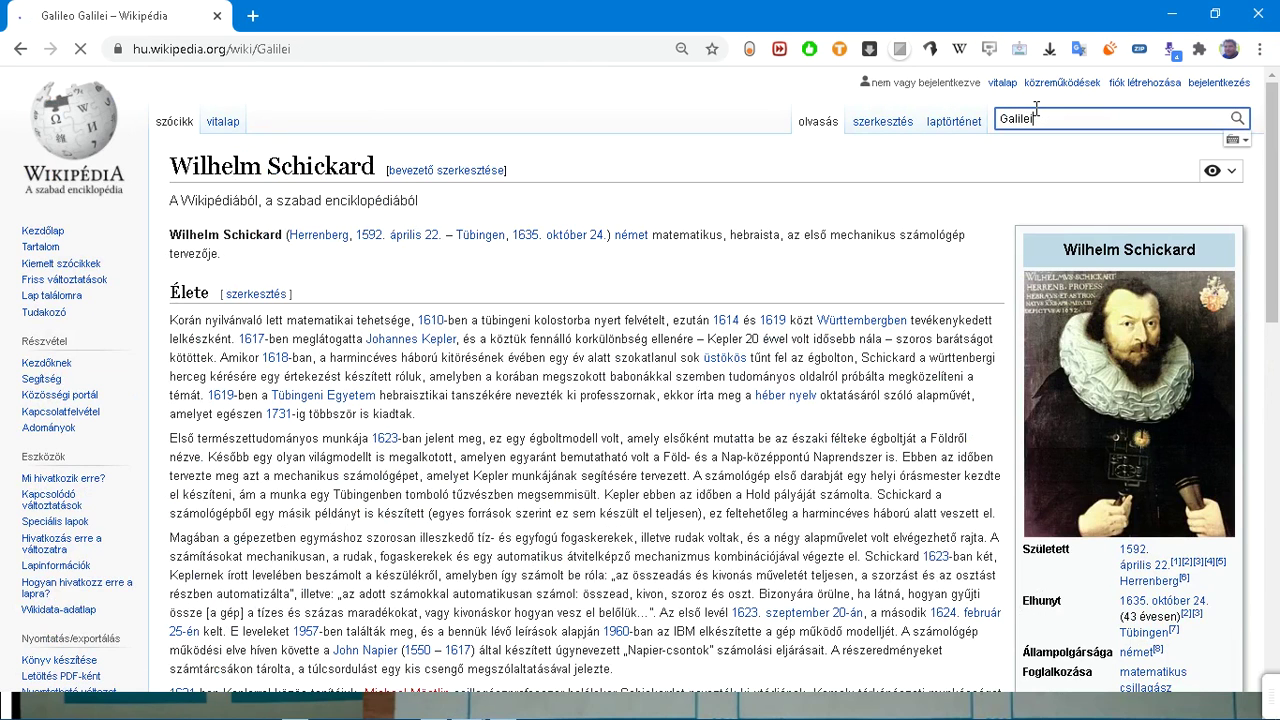
pyautogui.scroll(-8, 876, 190)
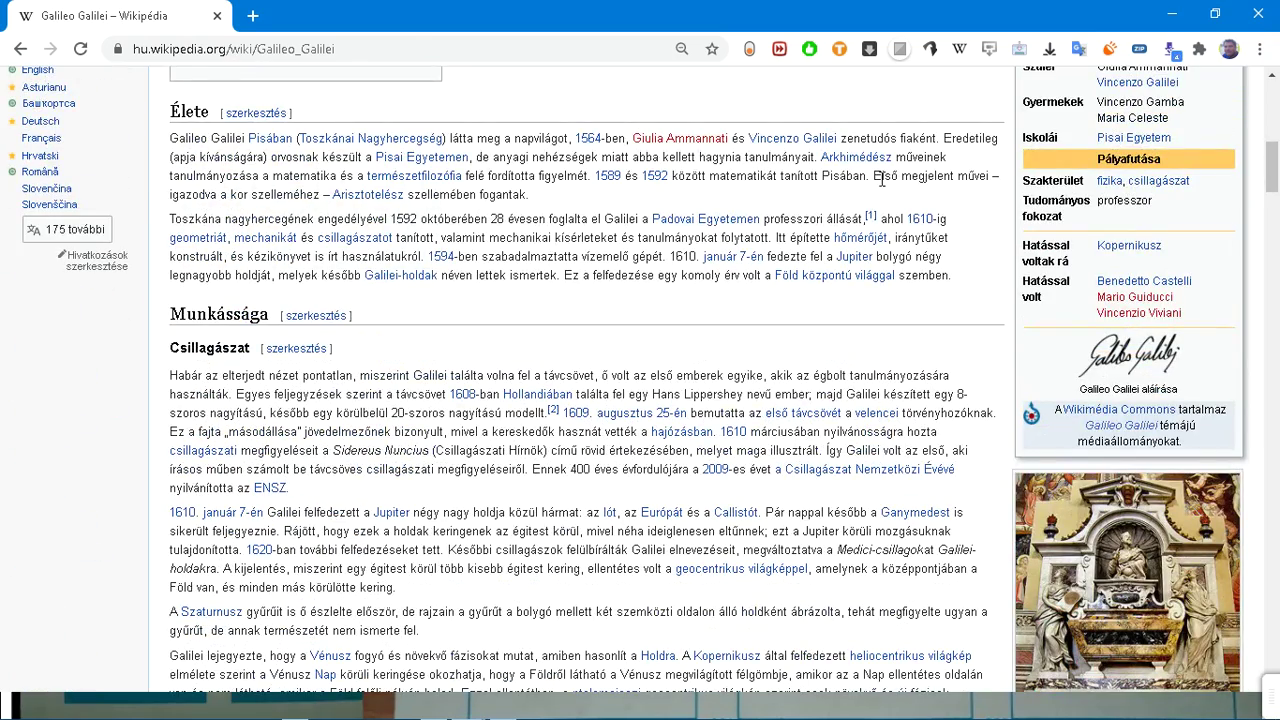
pyautogui.scroll(1, 884, 180)
pyautogui.scroll(8, 884, 185)
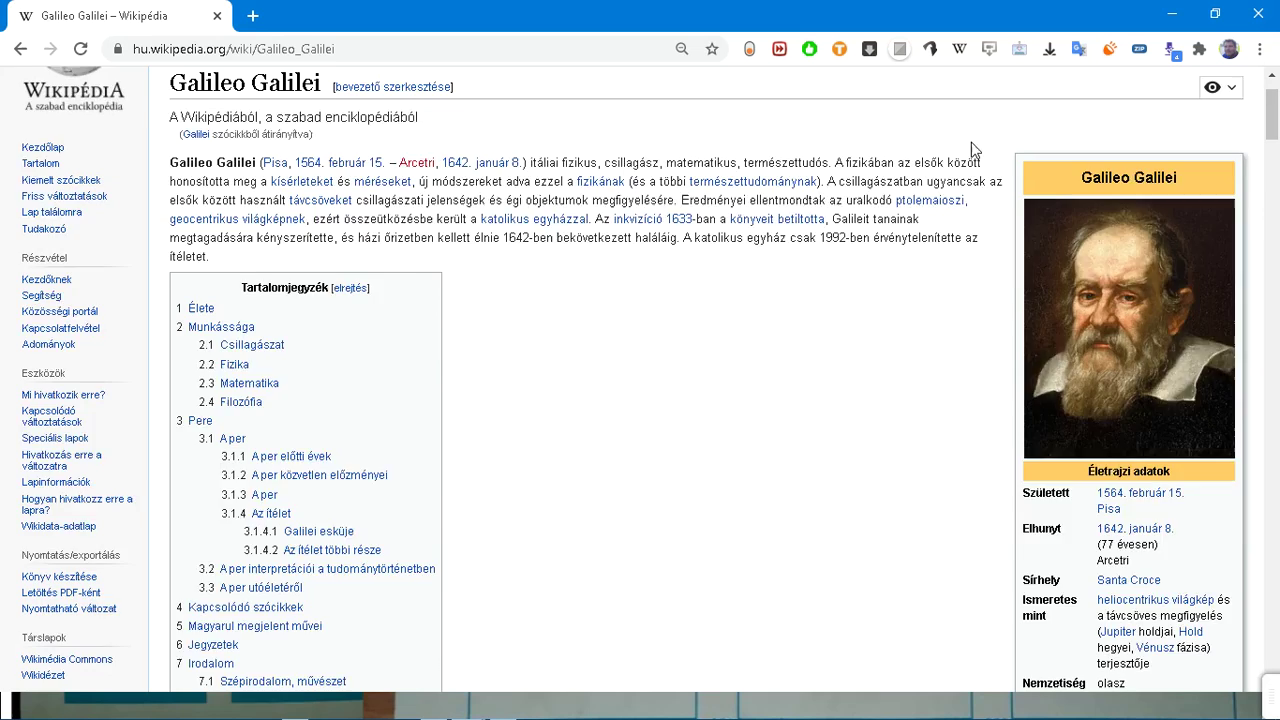
# Step: Open the Ada Byron article by searching 'ada b' and picking the suggestion
pyautogui.click(1026, 120)
pyautogui.write('a')
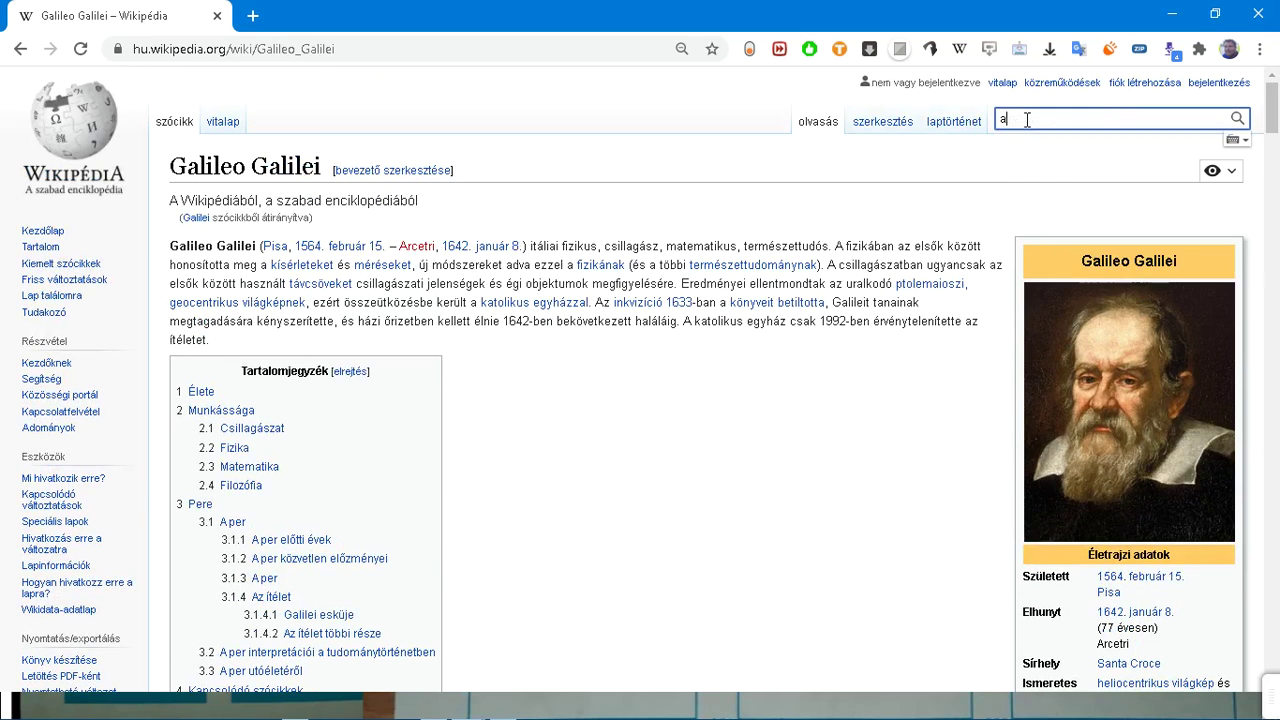
pyautogui.write('da b')
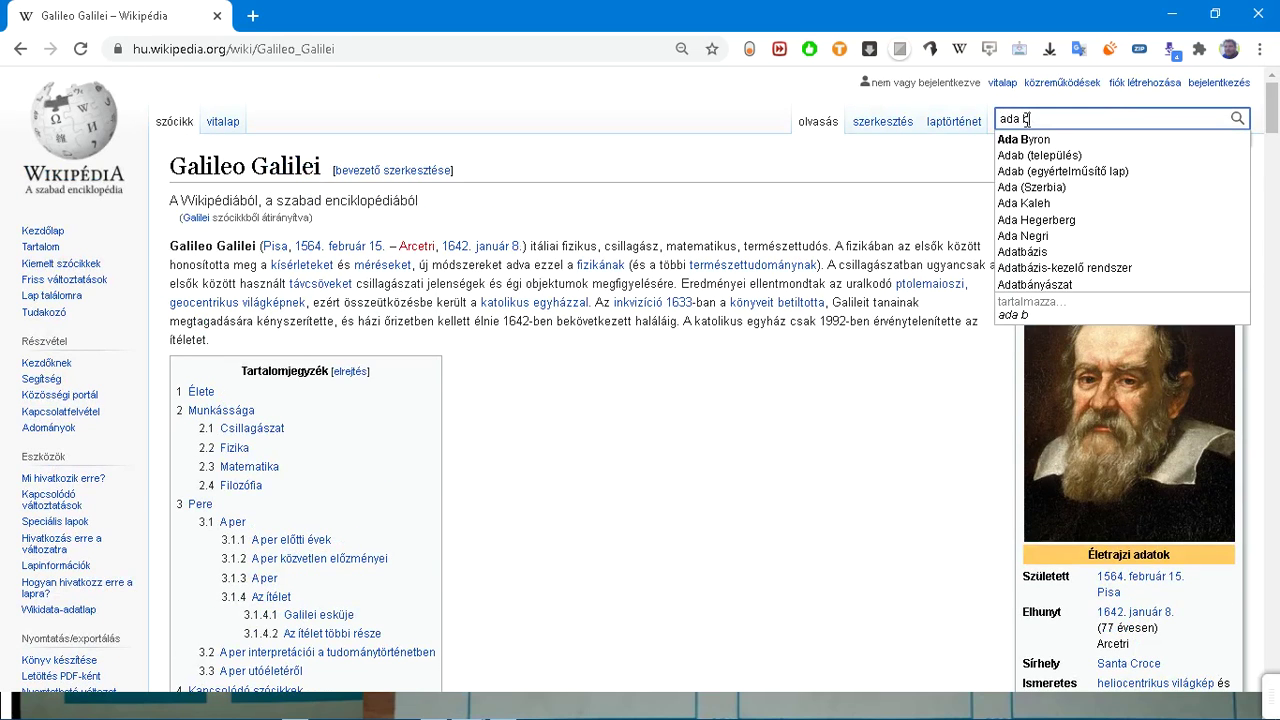
pyautogui.press('Down')
pyautogui.press('Return')
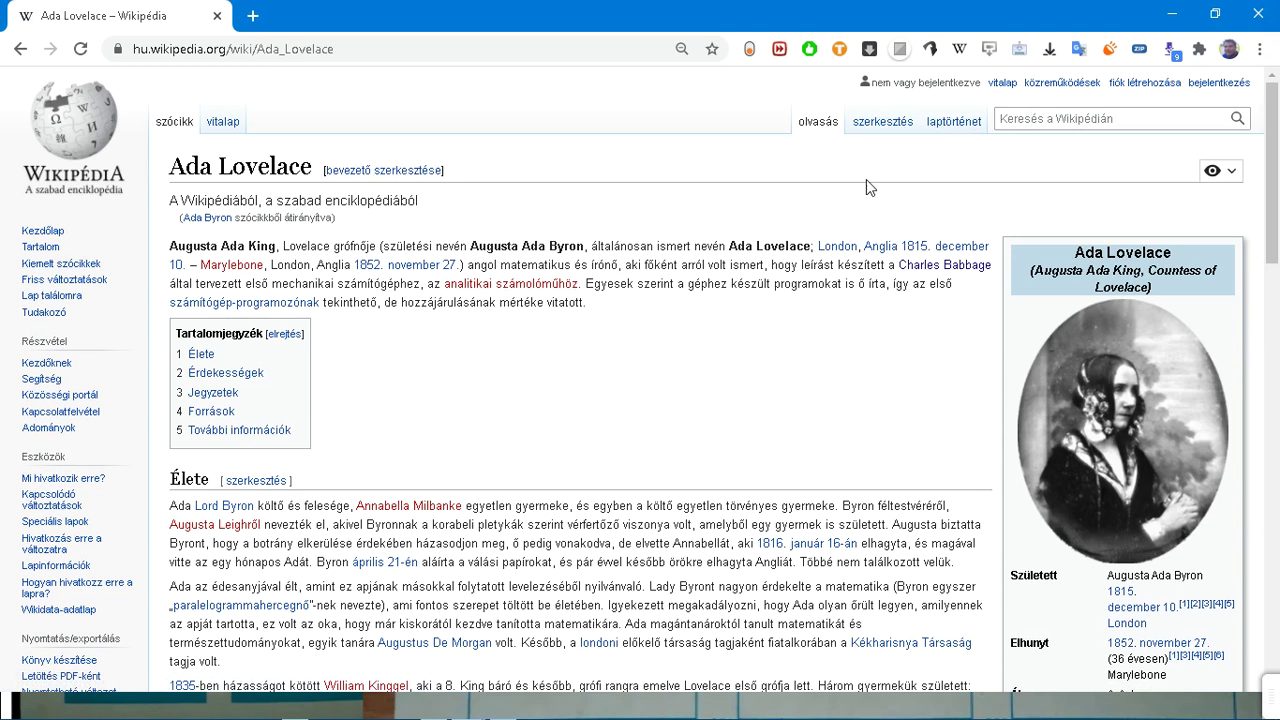
# Step: Scroll down the Ada Lovelace article, then bring up the window switcher with Alt+Tab
pyautogui.scroll(-4, 858, 186)
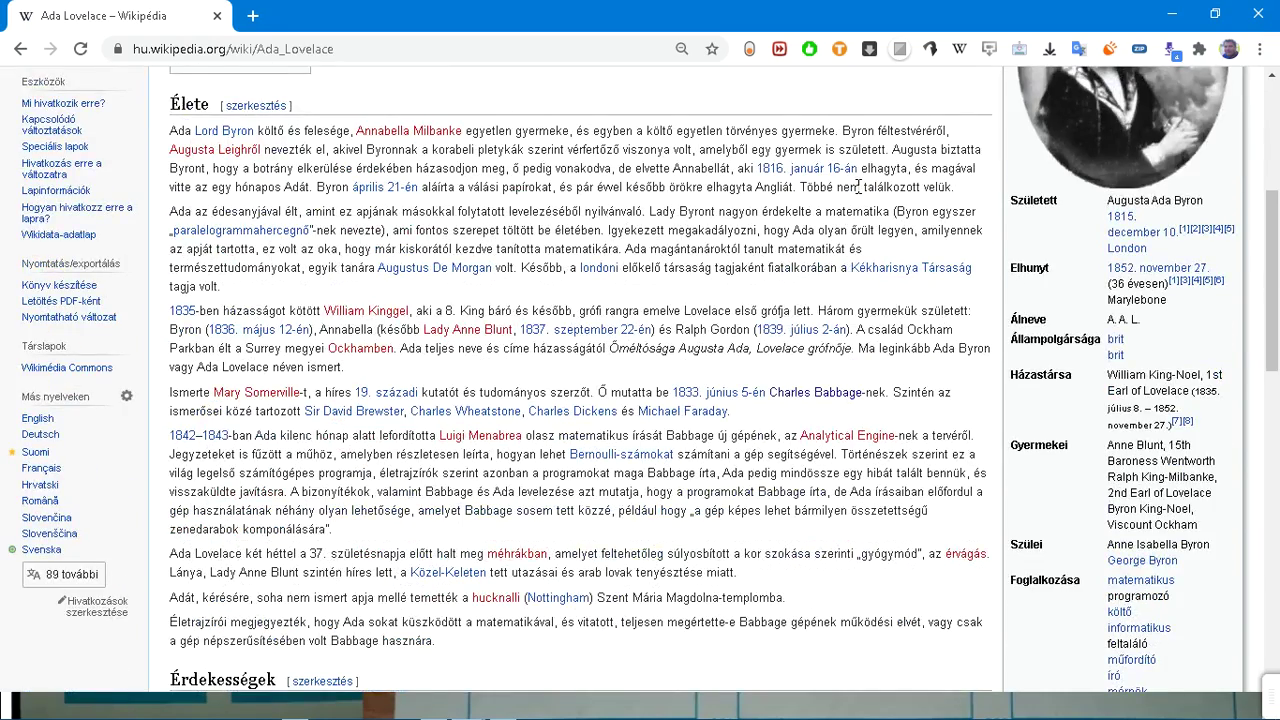
pyautogui.scroll(-3, 858, 186)
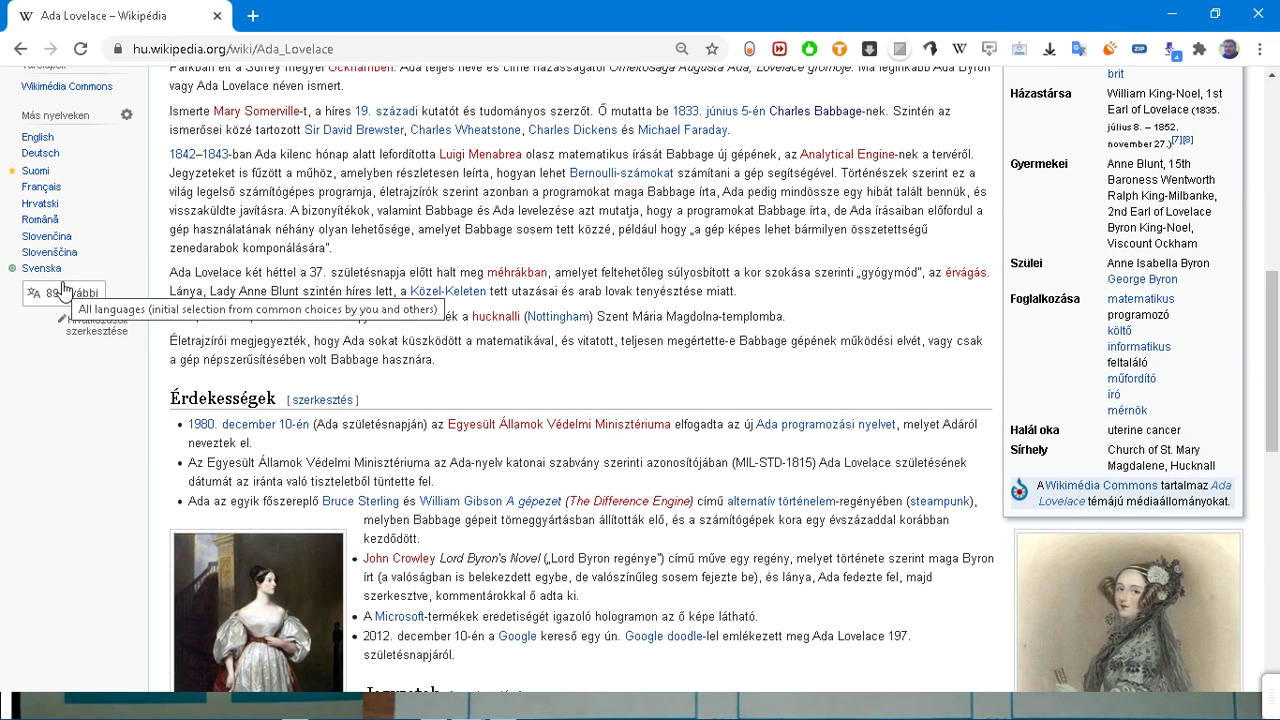
pyautogui.hotkey('alt', 'Tab')
pyautogui.hotkey('alt', 'Tab')
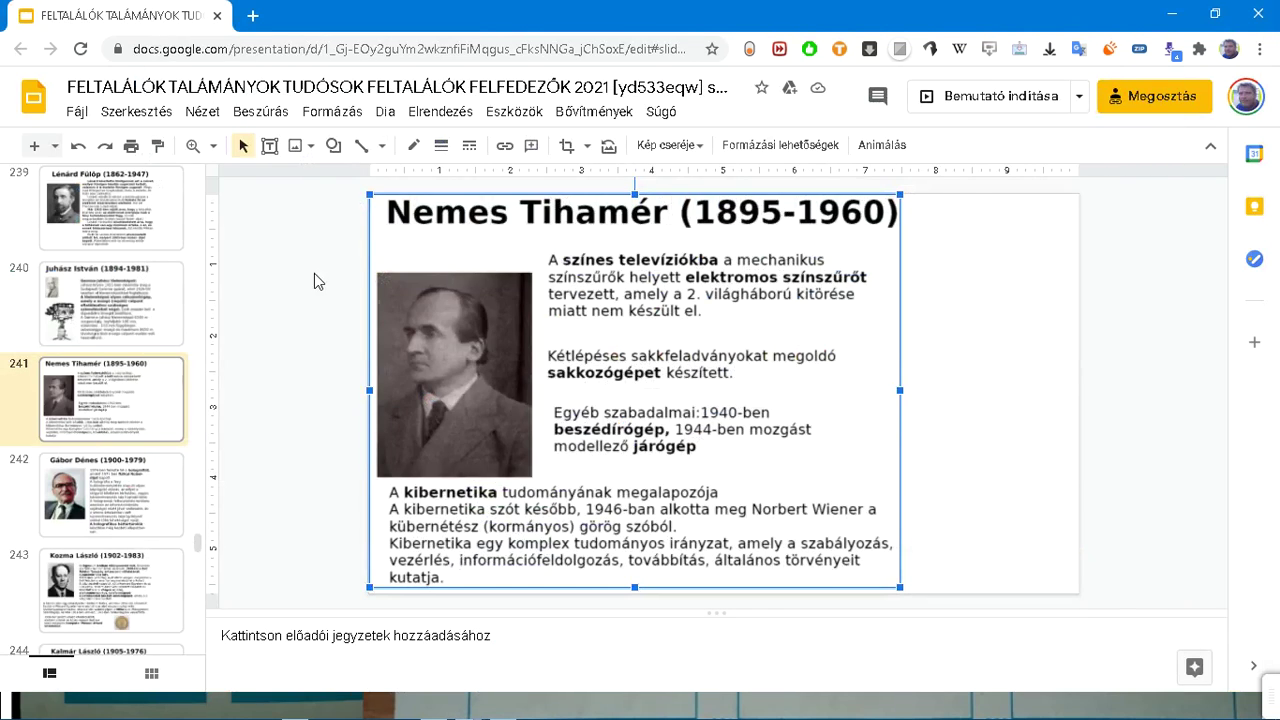
# Step: Search Wikipedia for 'nemes tihamér', skim the article, then switch back to the slide deck
pyautogui.hotkey('alt', 'Tab')
pyautogui.scroll(15, 727, 234)
pyautogui.scroll(1, 727, 234)
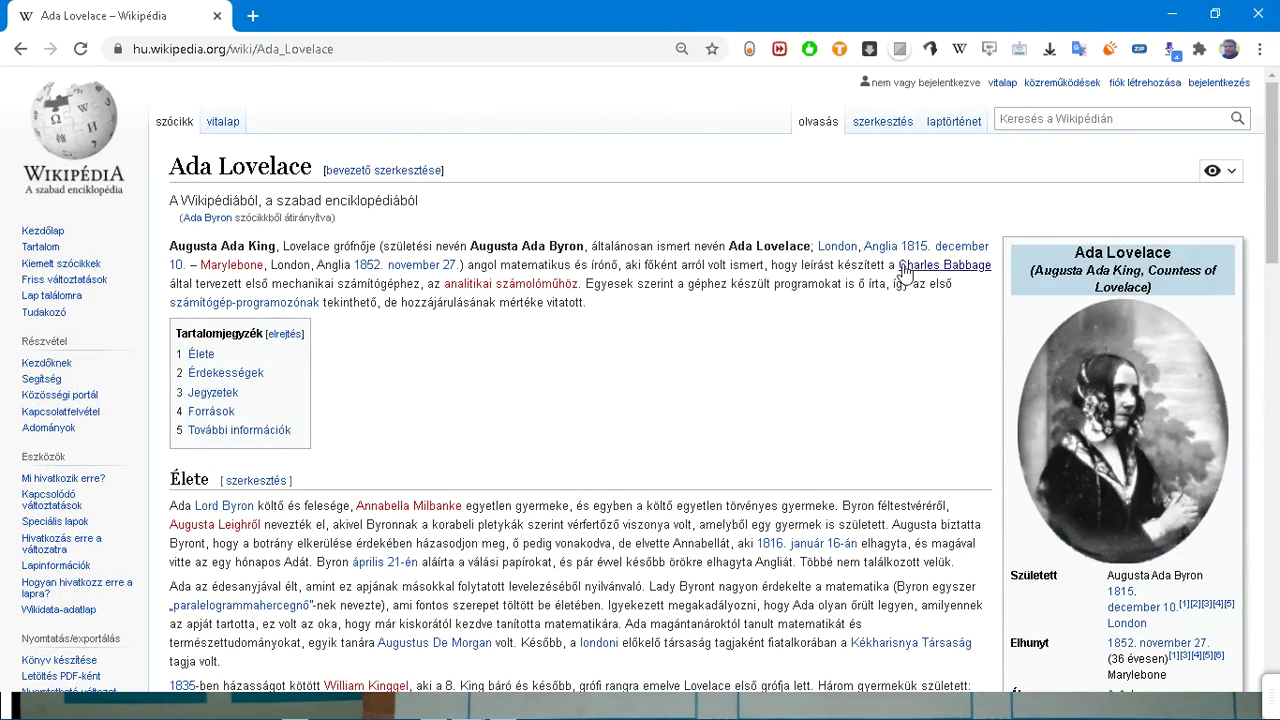
pyautogui.click(1038, 120)
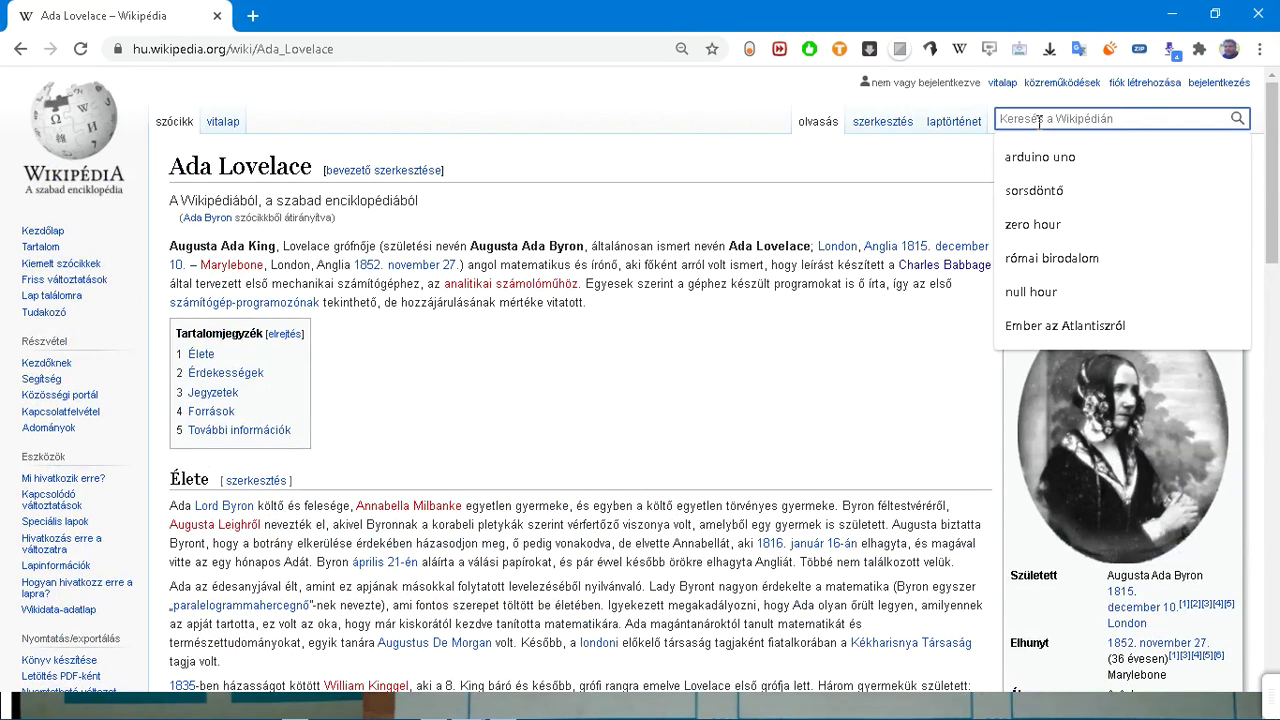
pyautogui.write('nemes ti')
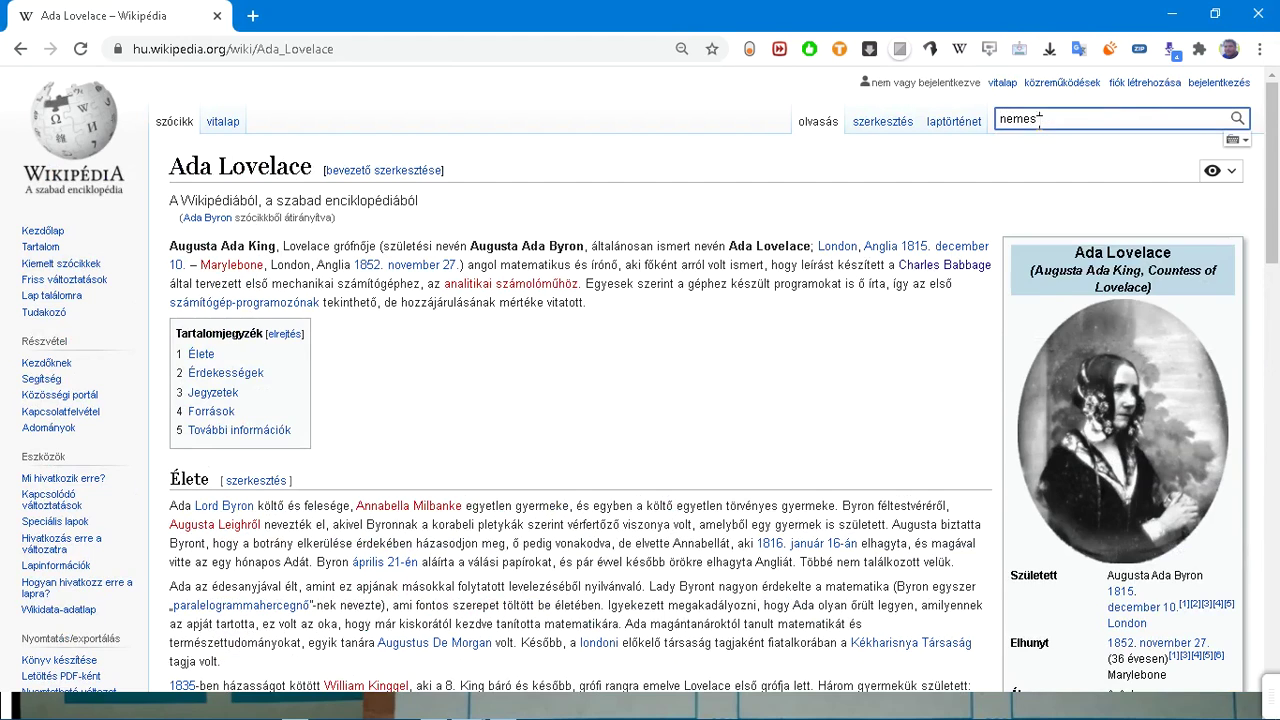
pyautogui.write('hamér')
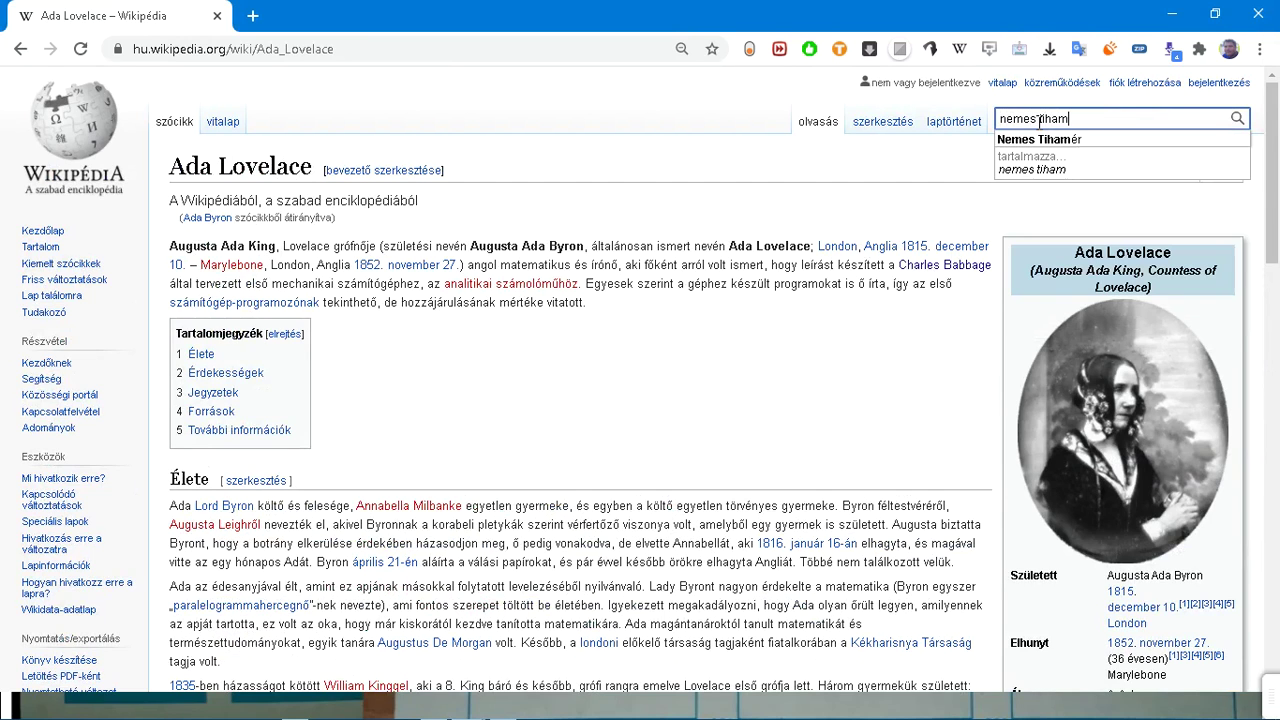
pyautogui.press('Return')
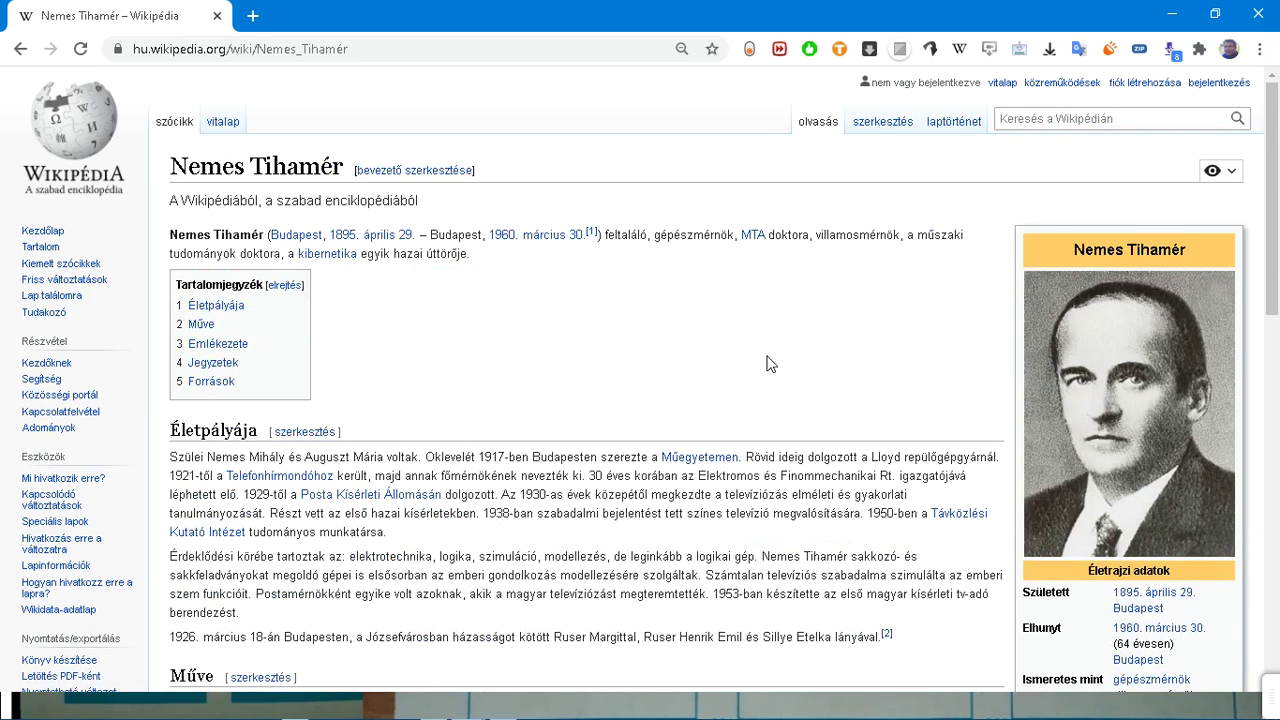
pyautogui.scroll(-4, 771, 364)
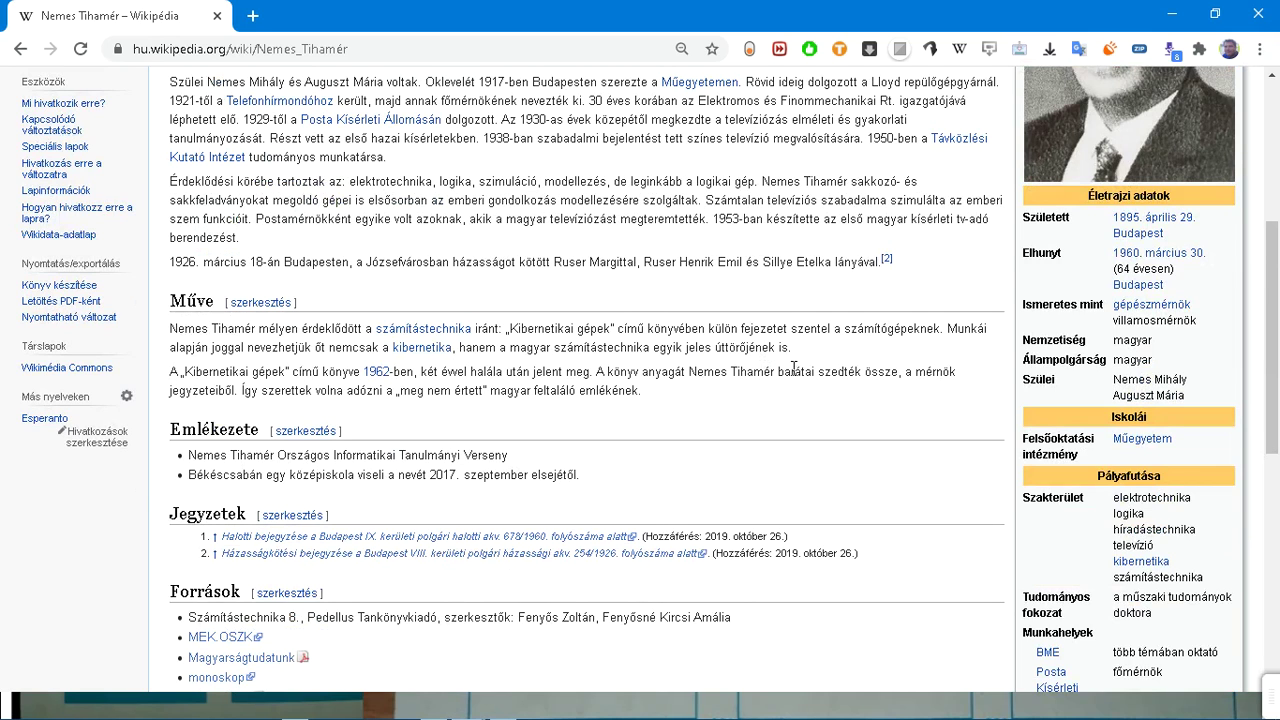
pyautogui.hotkey('alt', 'Tab')
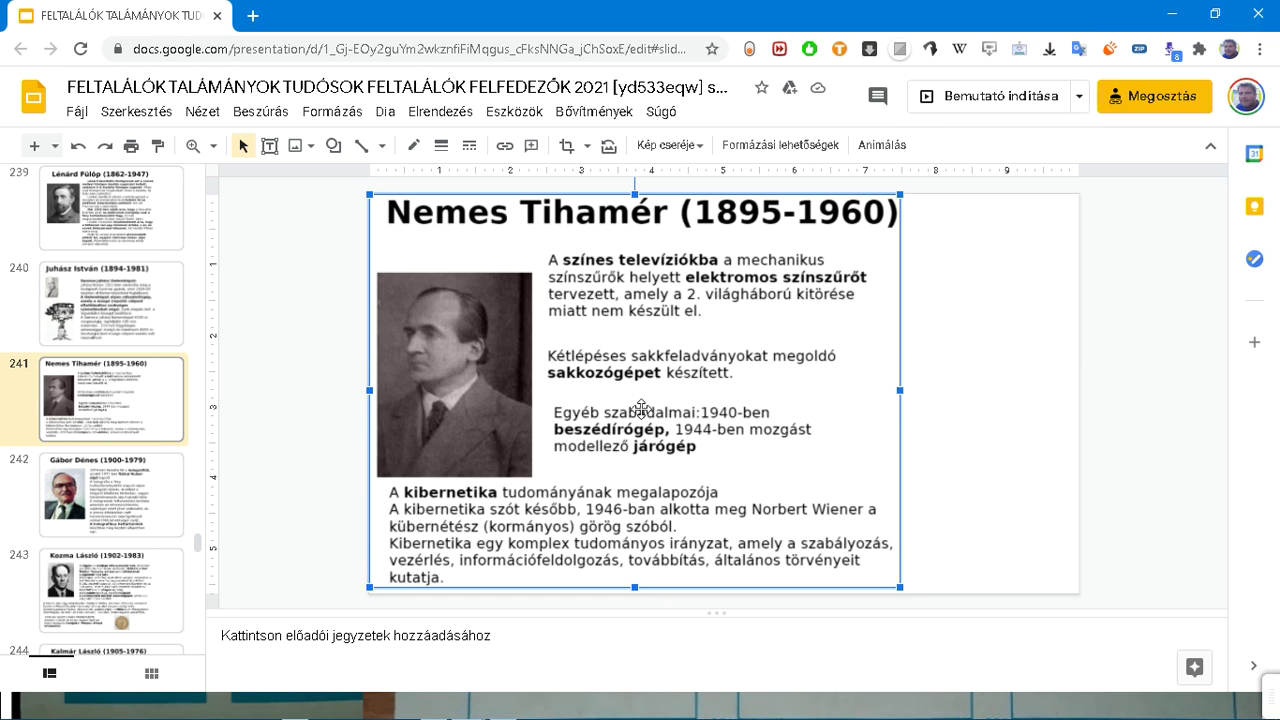
# Step: Browse slides 245, 244, Edelényi/Ladó and Kozma László, ending on Kovács Mihály (1916-2006)
pyautogui.scroll(-4, 126, 440)
pyautogui.click(126, 423)
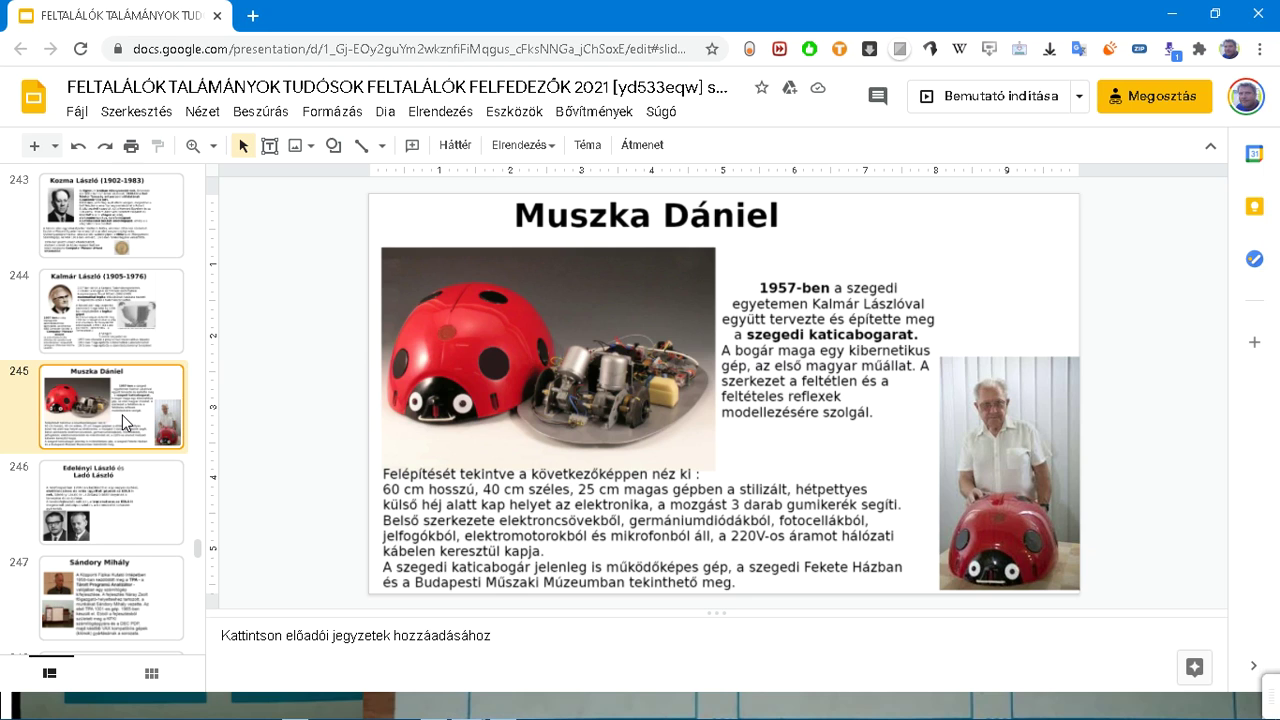
pyautogui.press('Up')
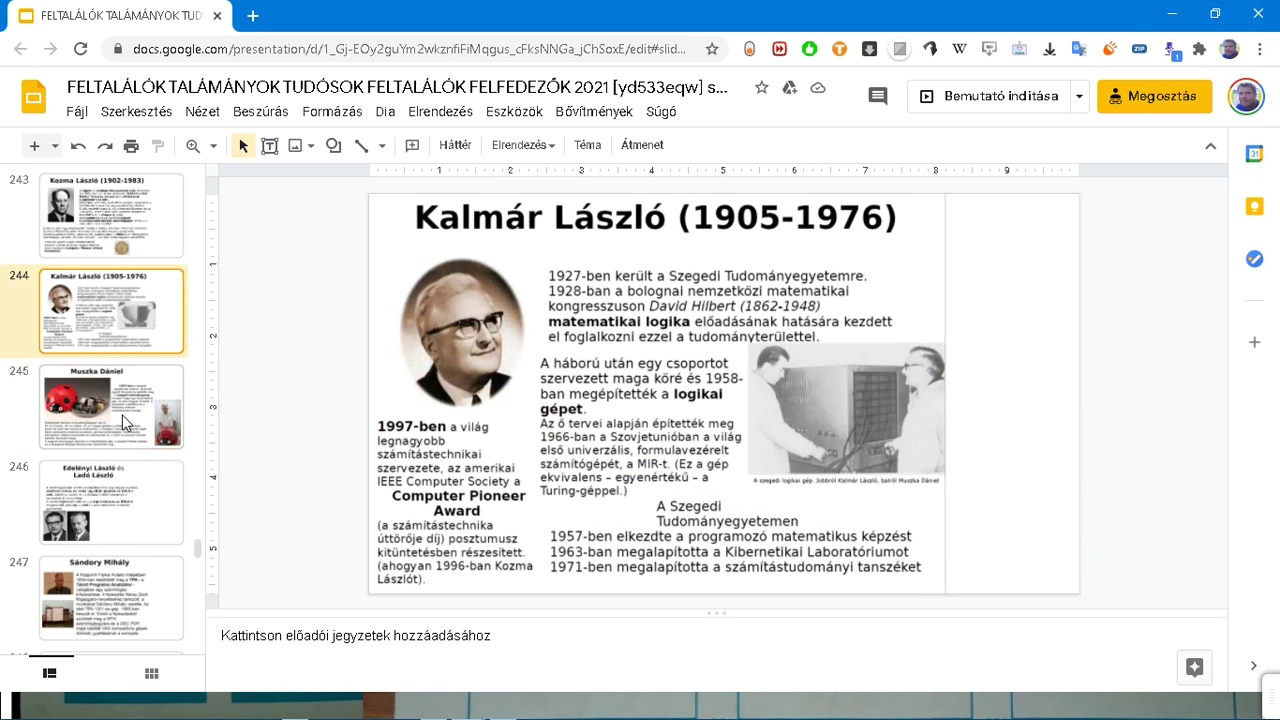
pyautogui.click(116, 538)
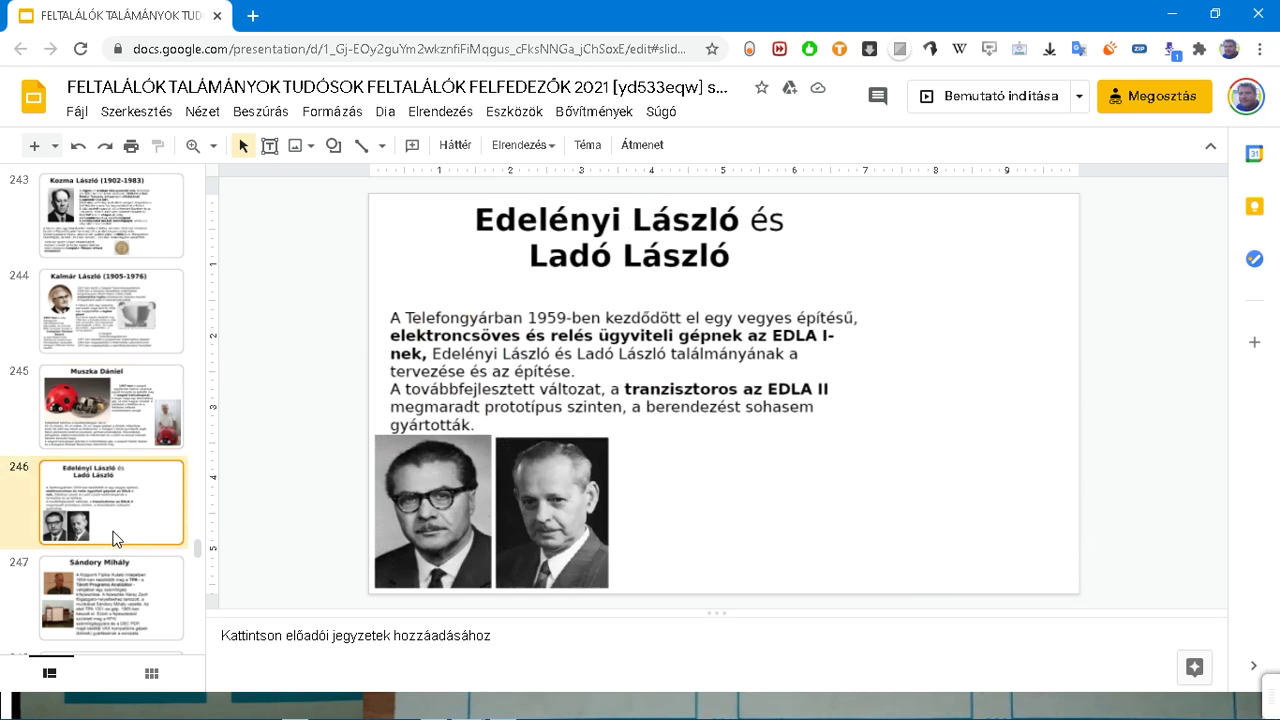
pyautogui.click(108, 197)
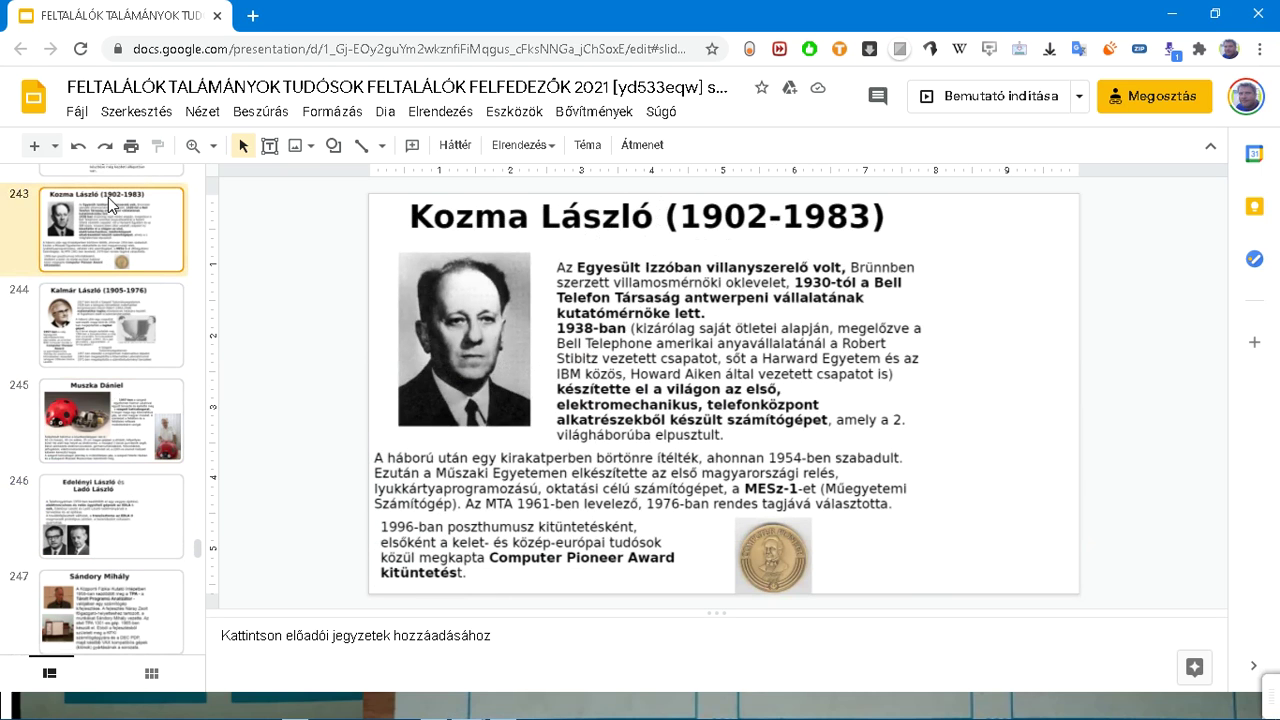
pyautogui.scroll(-3, 85, 395)
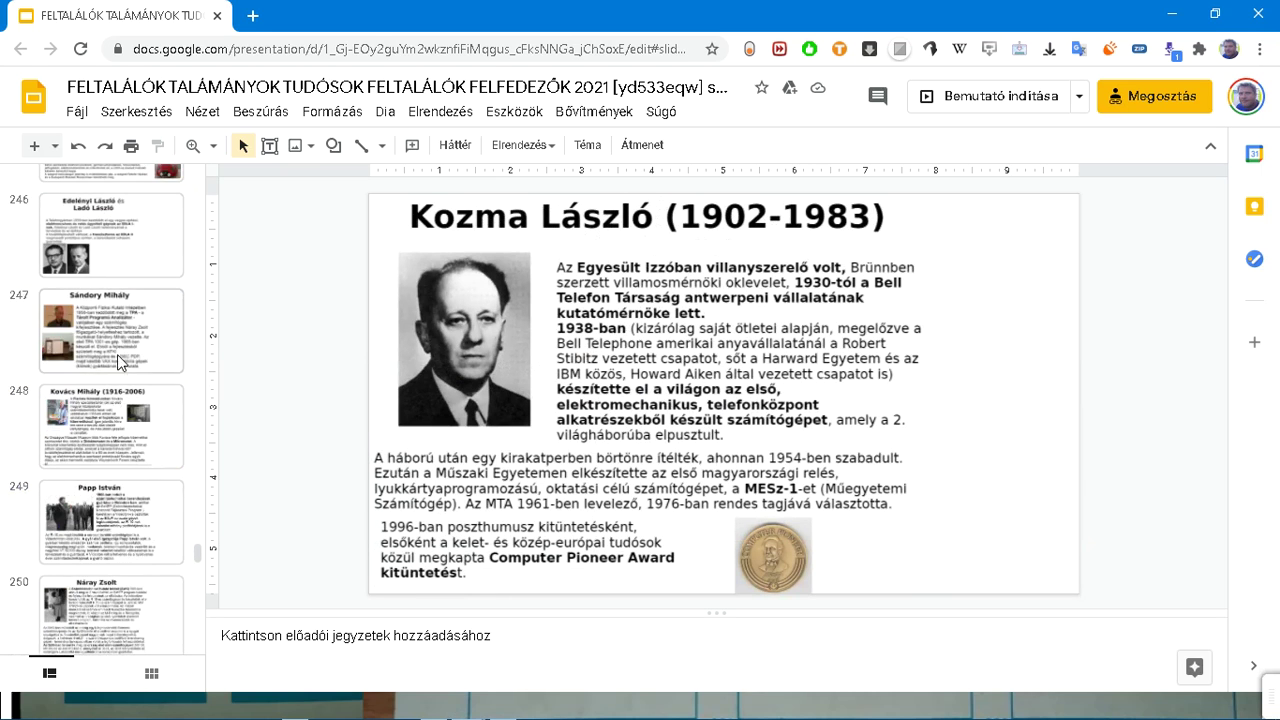
pyautogui.click(116, 421)
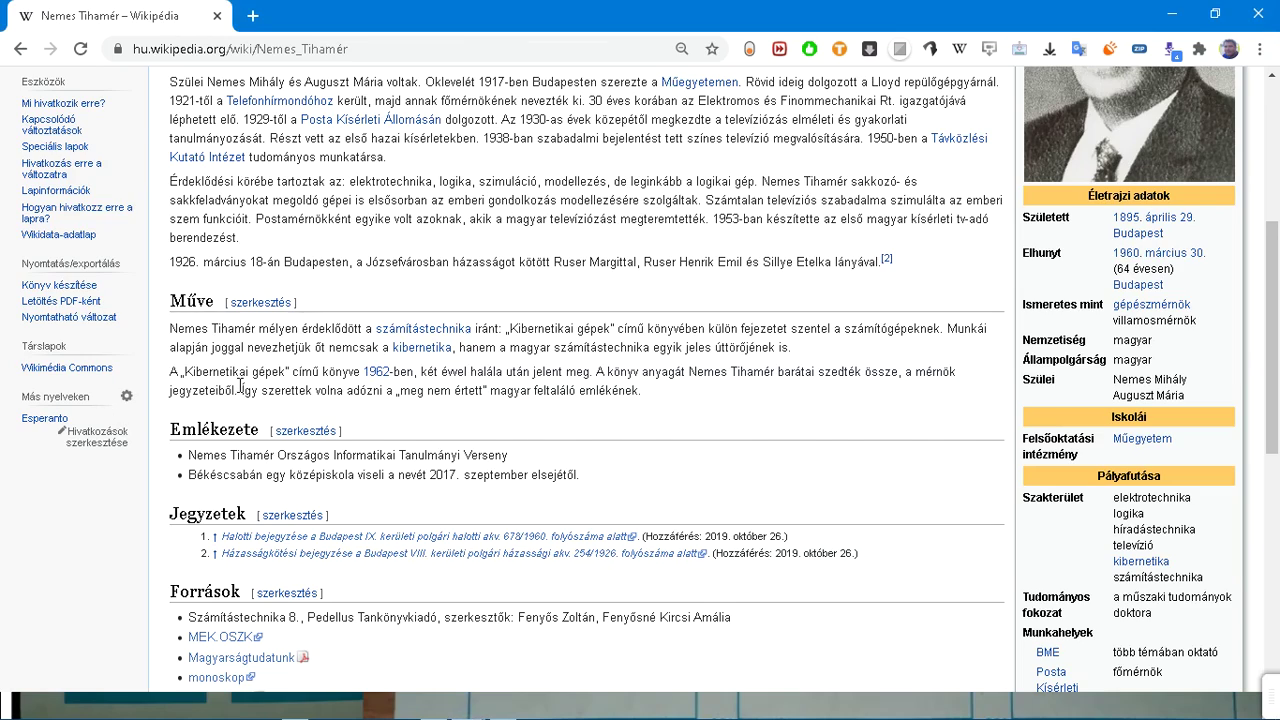
# Step: Review the Nemes Tihamér article, select the name in its title, and open a new tab
pyautogui.scroll(4, 240, 378)
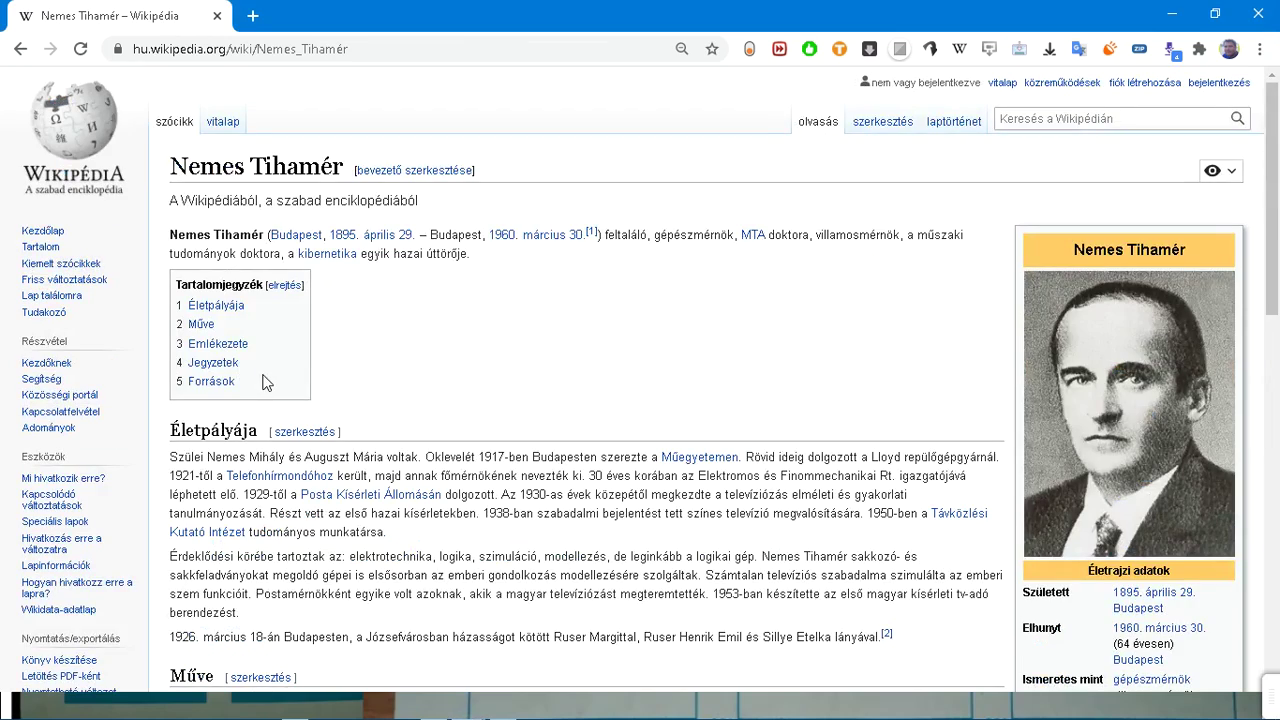
pyautogui.scroll(-4, 265, 380)
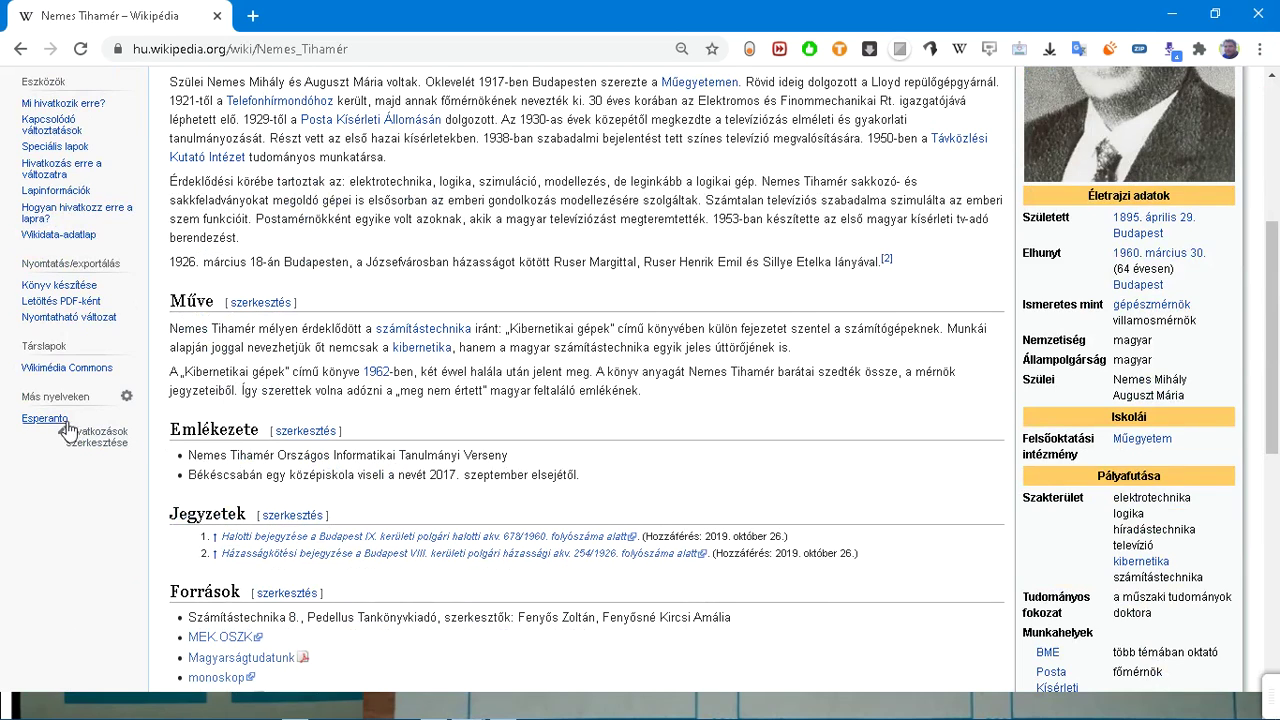
pyautogui.scroll(2, 393, 386)
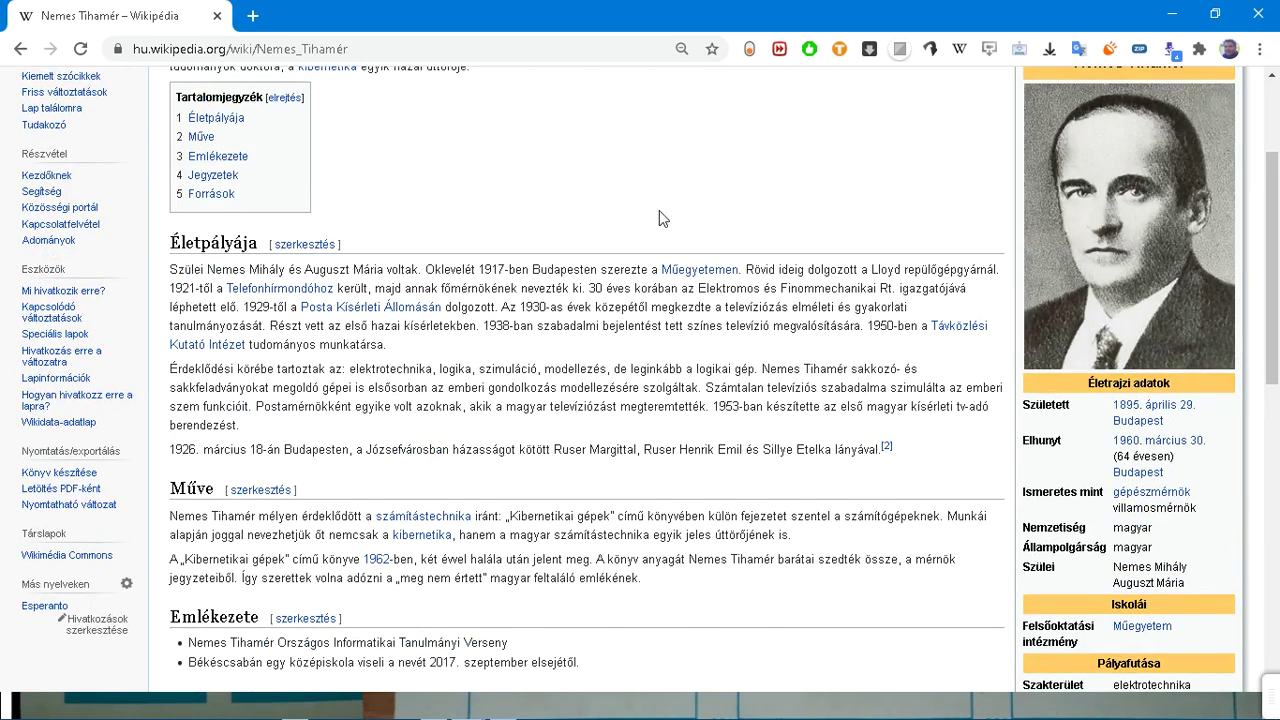
pyautogui.scroll(2, 650, 222)
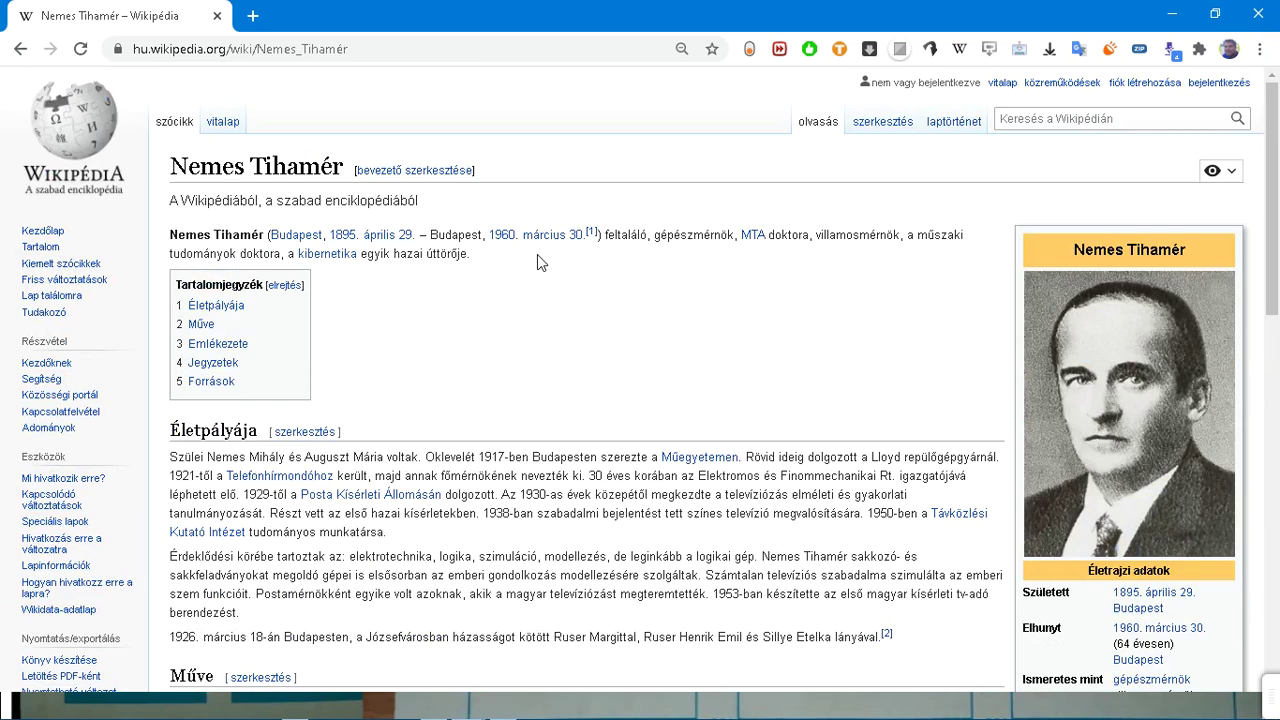
pyautogui.scroll(-5, 537, 260)
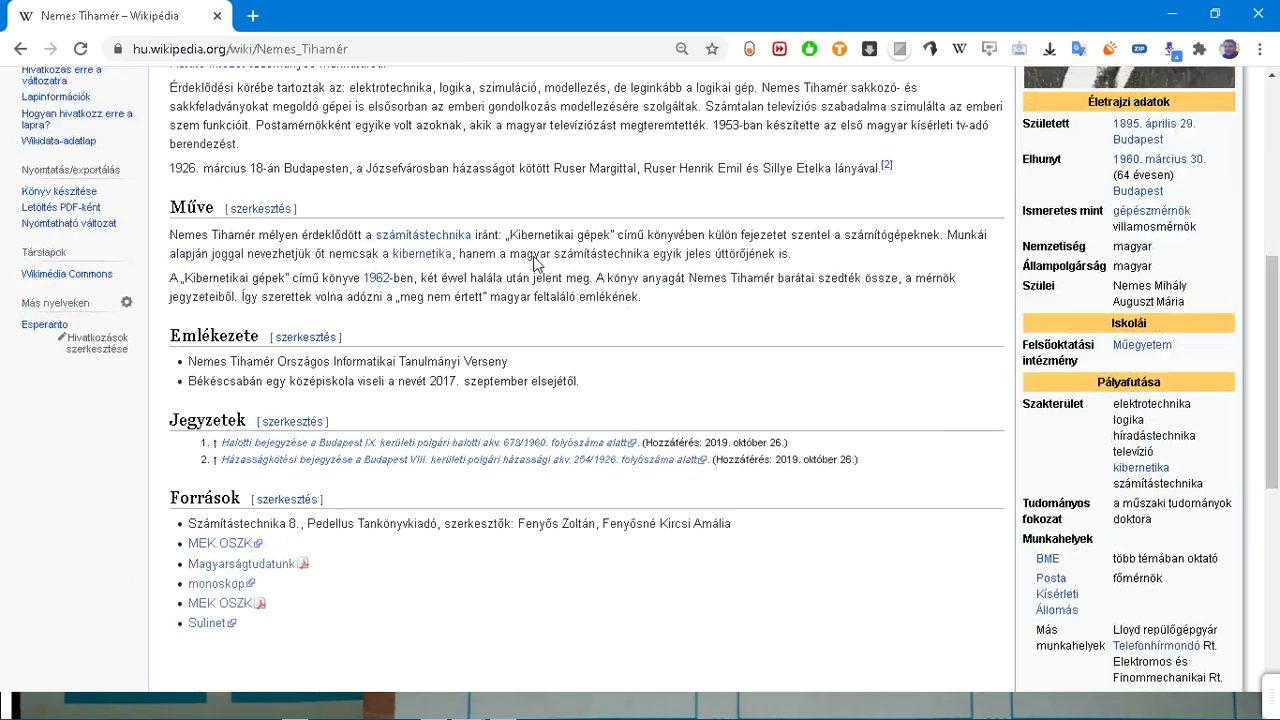
pyautogui.scroll(4, 535, 257)
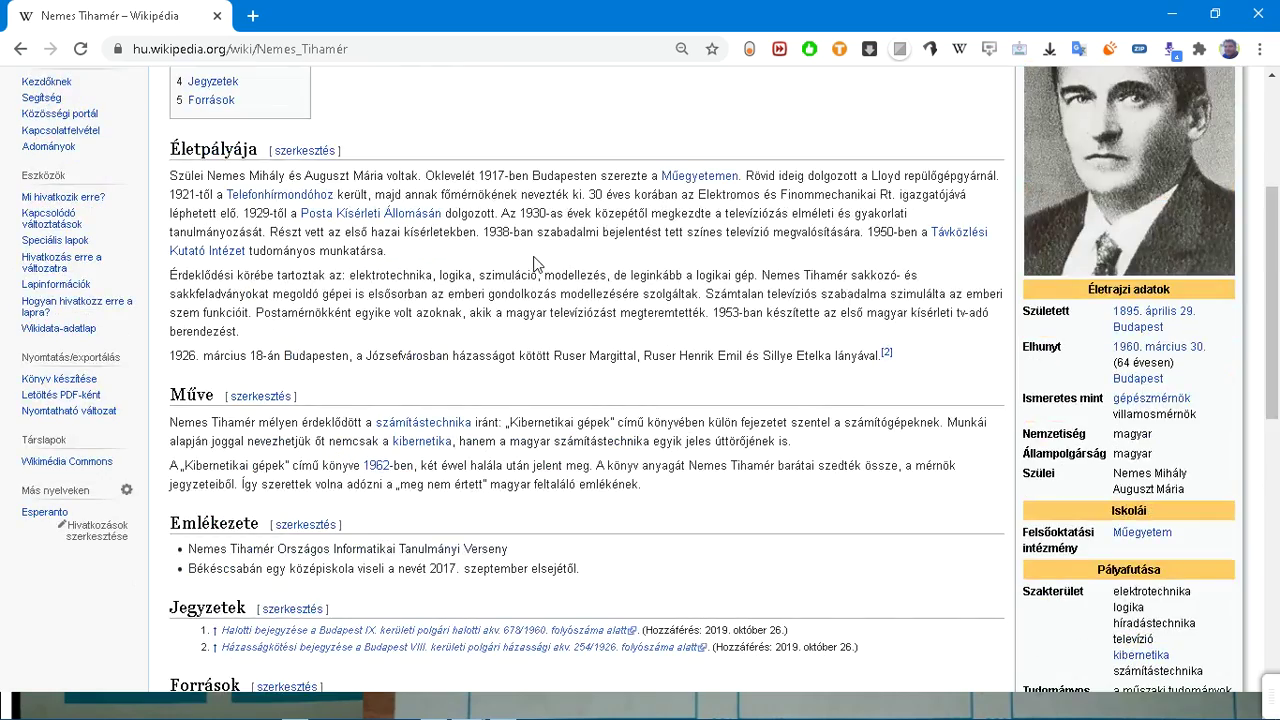
pyautogui.scroll(1, 370, 125)
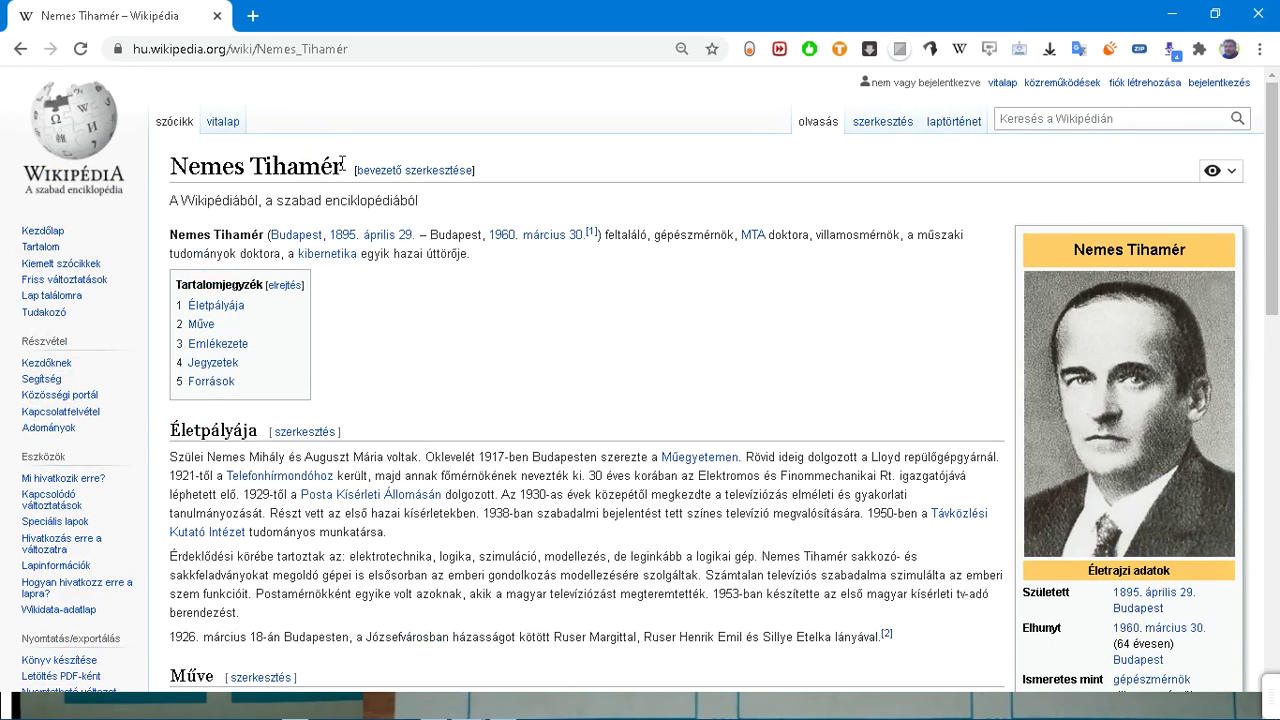
pyautogui.moveTo(344, 166); pyautogui.dragTo(172, 168)
pyautogui.hotkey('ctrl', 'c')
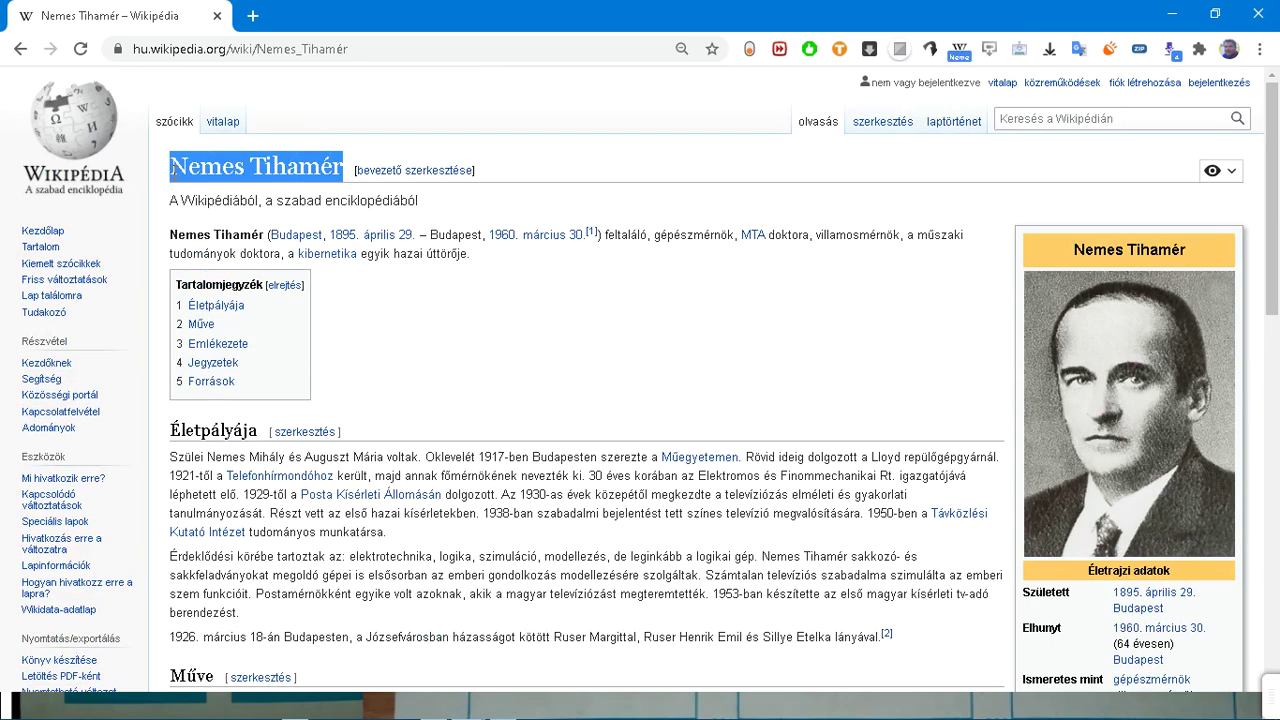
pyautogui.hotkey('ctrl', 't')
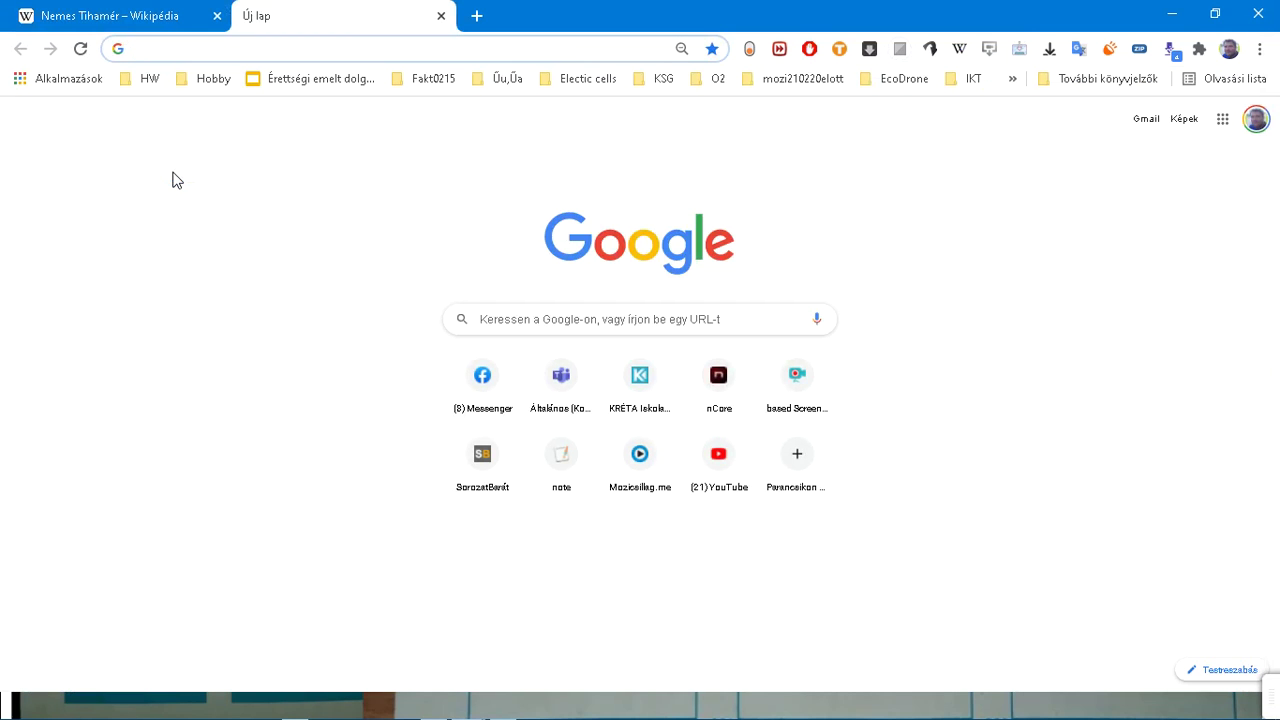
# Step: Google the exact phrase "Nemes Tihamér" by pasting the copied name between quotes
pyautogui.write('""')
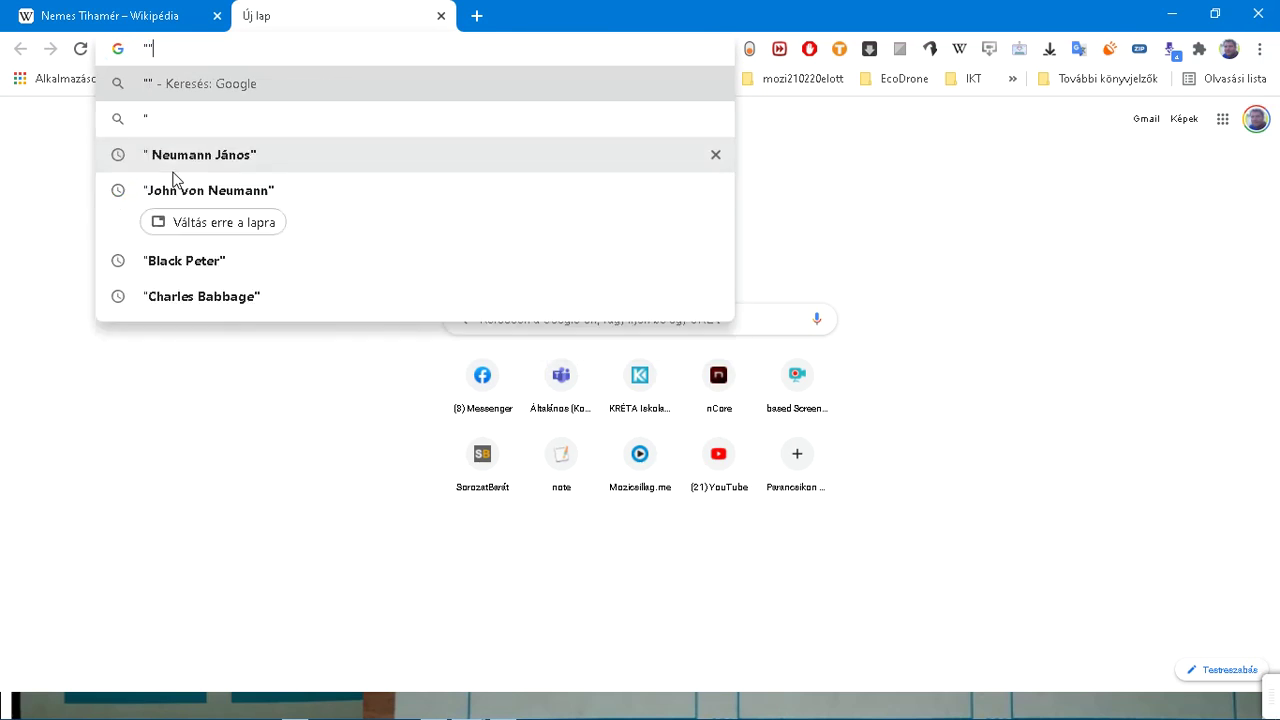
pyautogui.hotkey('ctrl', 'v')
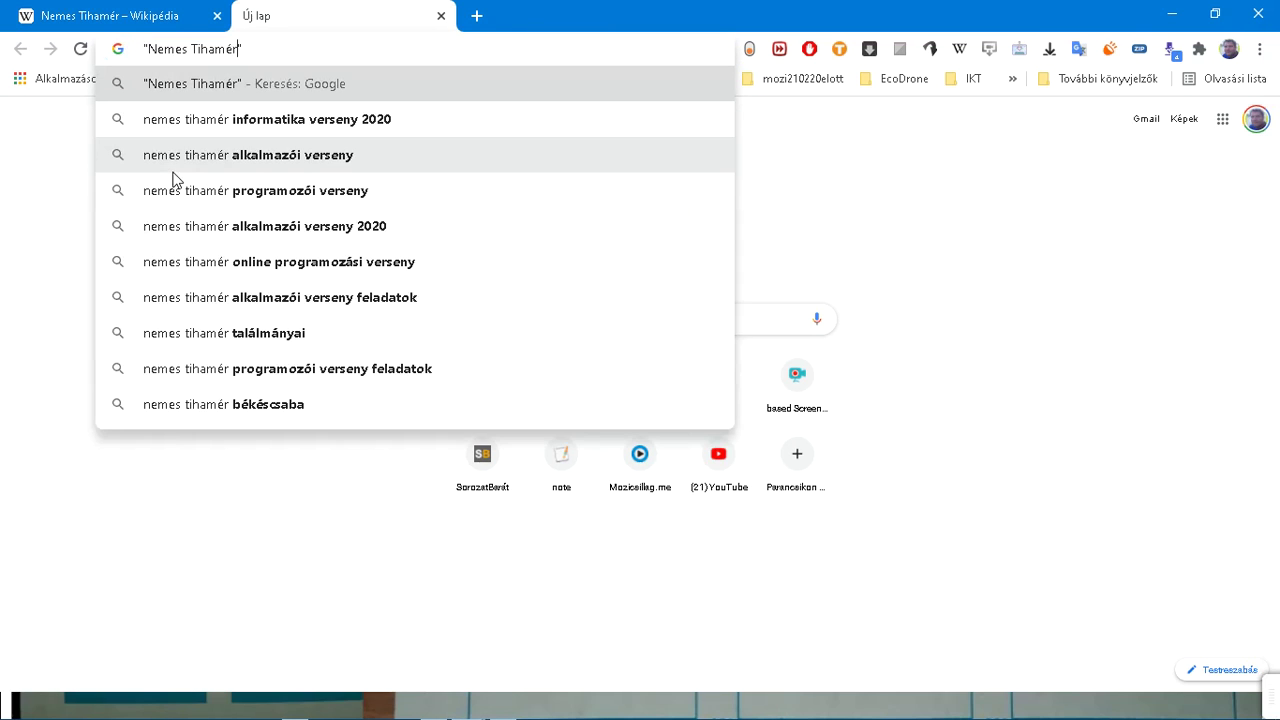
pyautogui.press('Return')
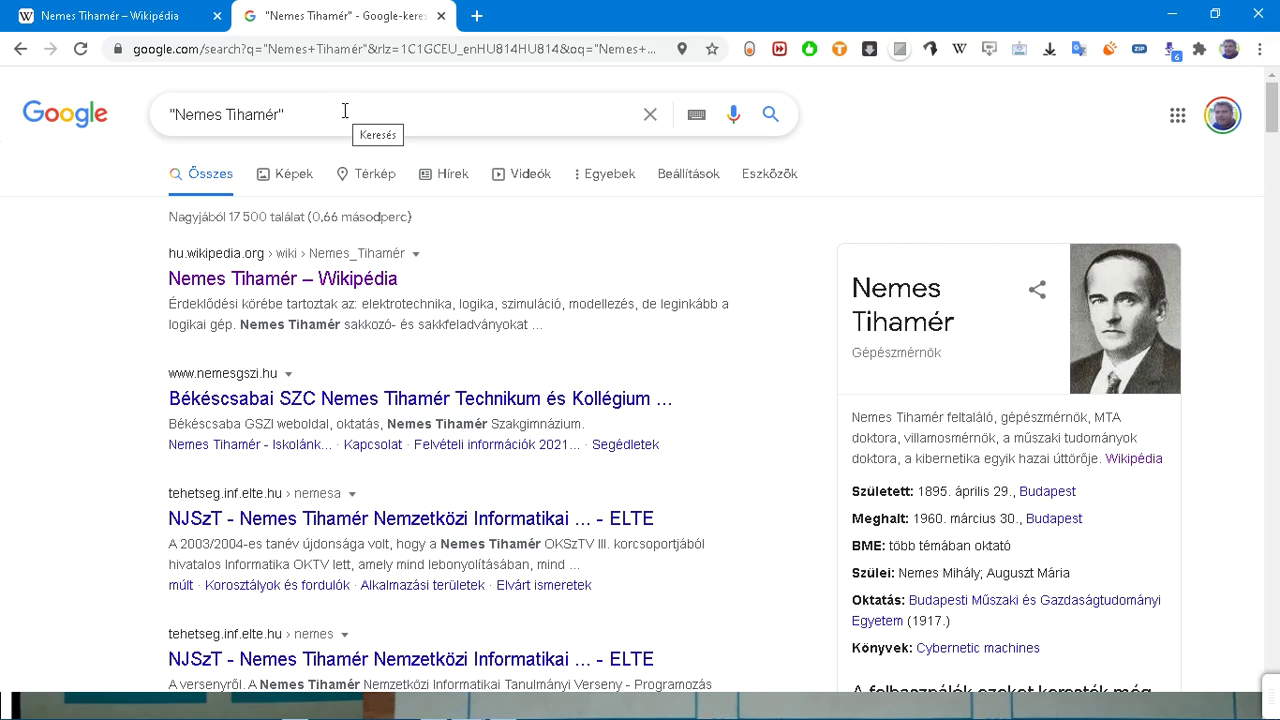
# Step: Replace the query with the exact phrase "Charles Babbage", search, and scroll the results
pyautogui.moveTo(345, 111); pyautogui.dragTo(42, 120)
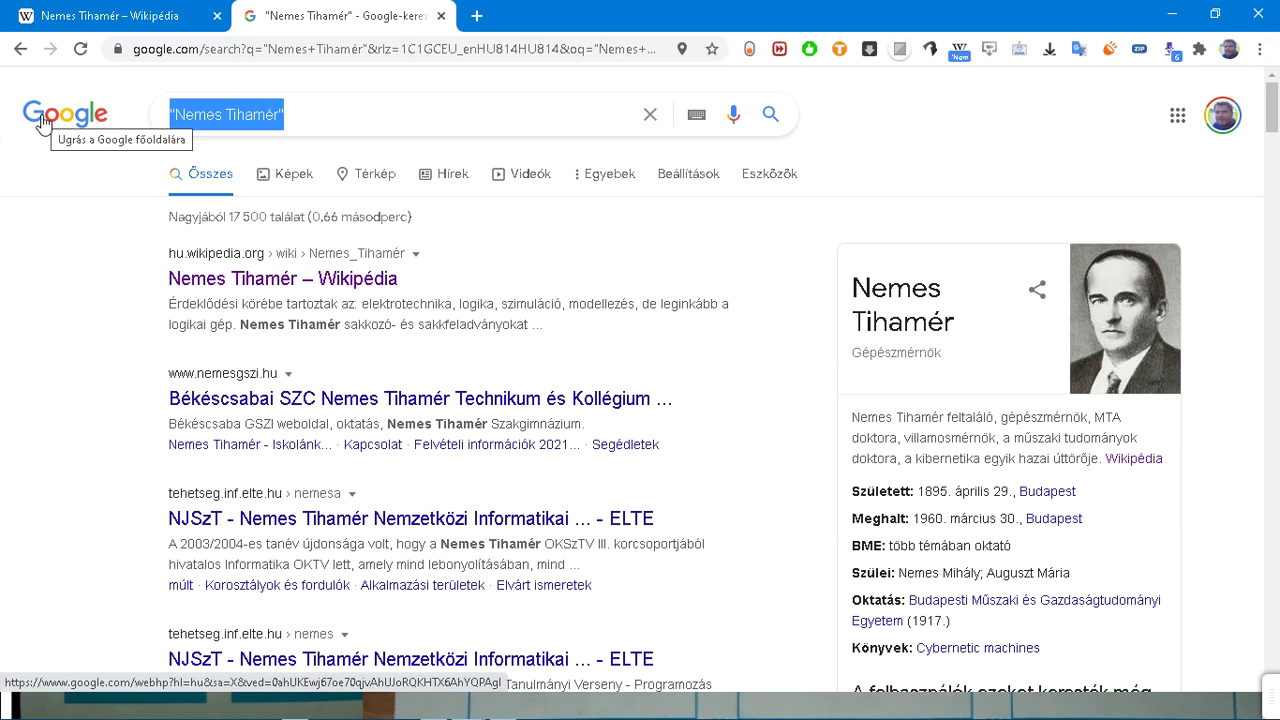
pyautogui.write('"')
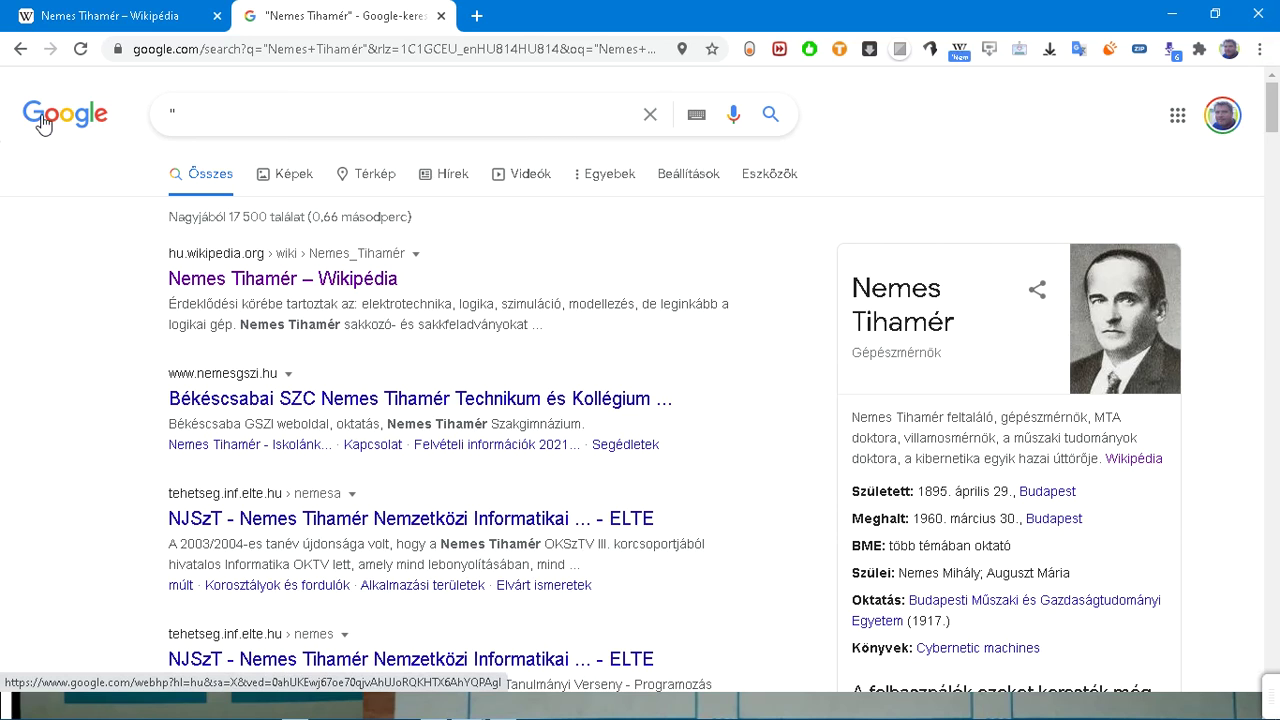
pyautogui.write('Charles')
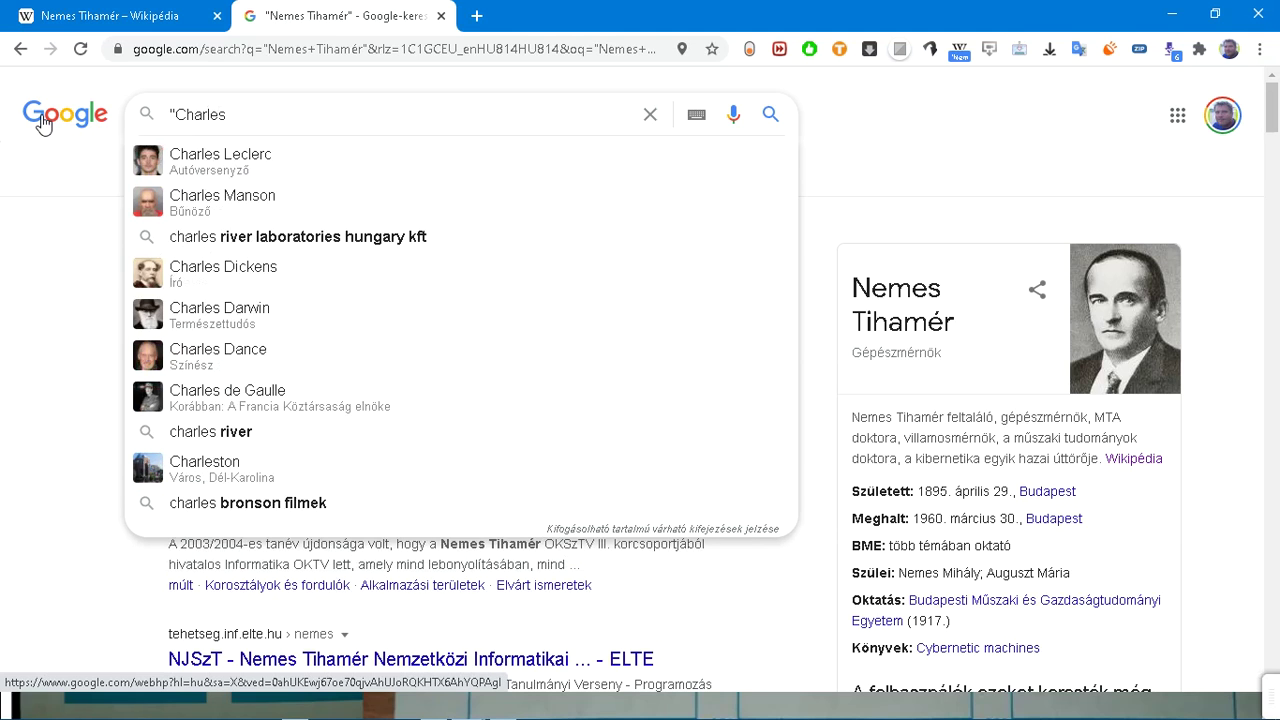
pyautogui.write(' Ba')
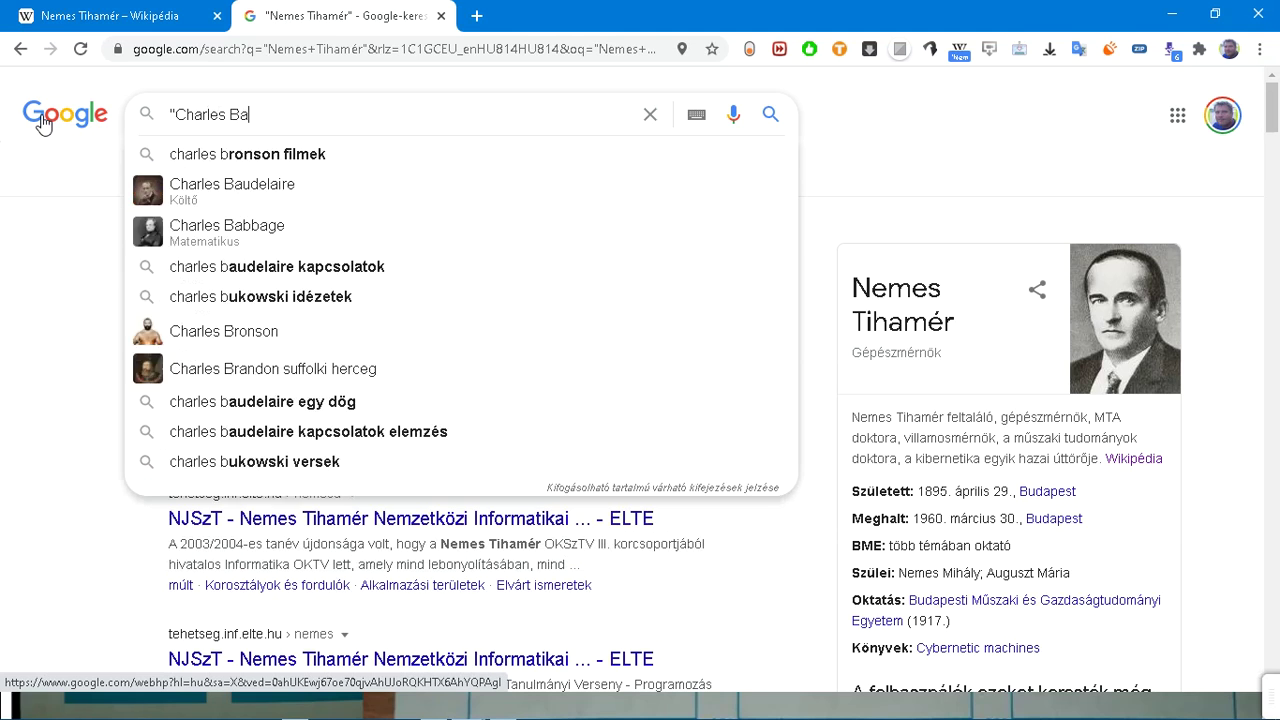
pyautogui.write('bb')
pyautogui.press('Down')
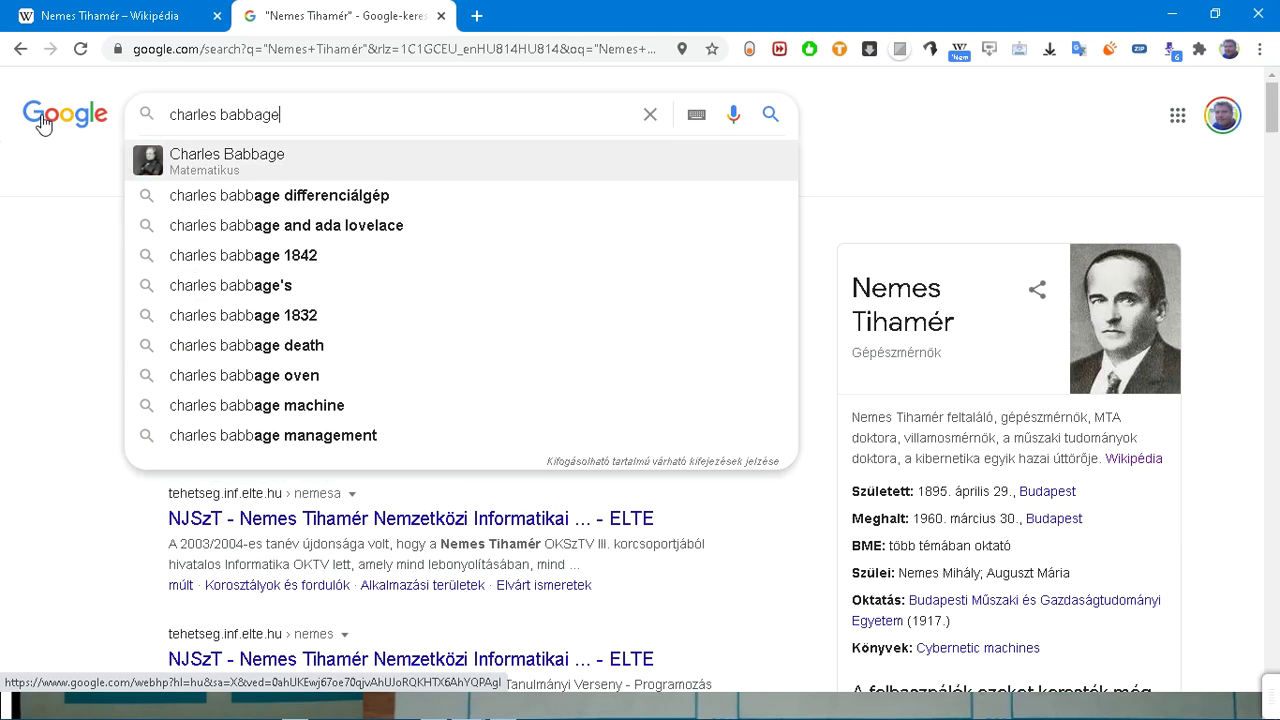
pyautogui.write('"')
pyautogui.press('Home')
pyautogui.write('"')
pyautogui.press('Delete')
pyautogui.write('C')
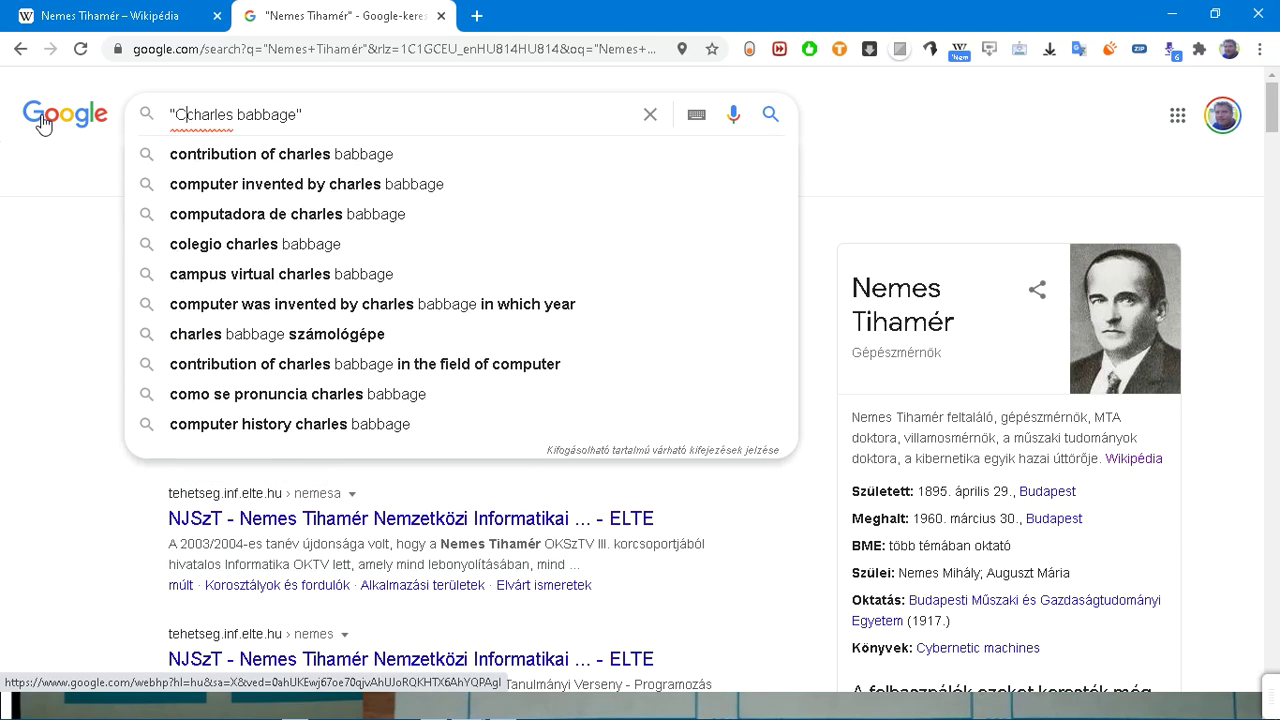
pyautogui.write('B')
pyautogui.press('Delete')
pyautogui.press('Return')
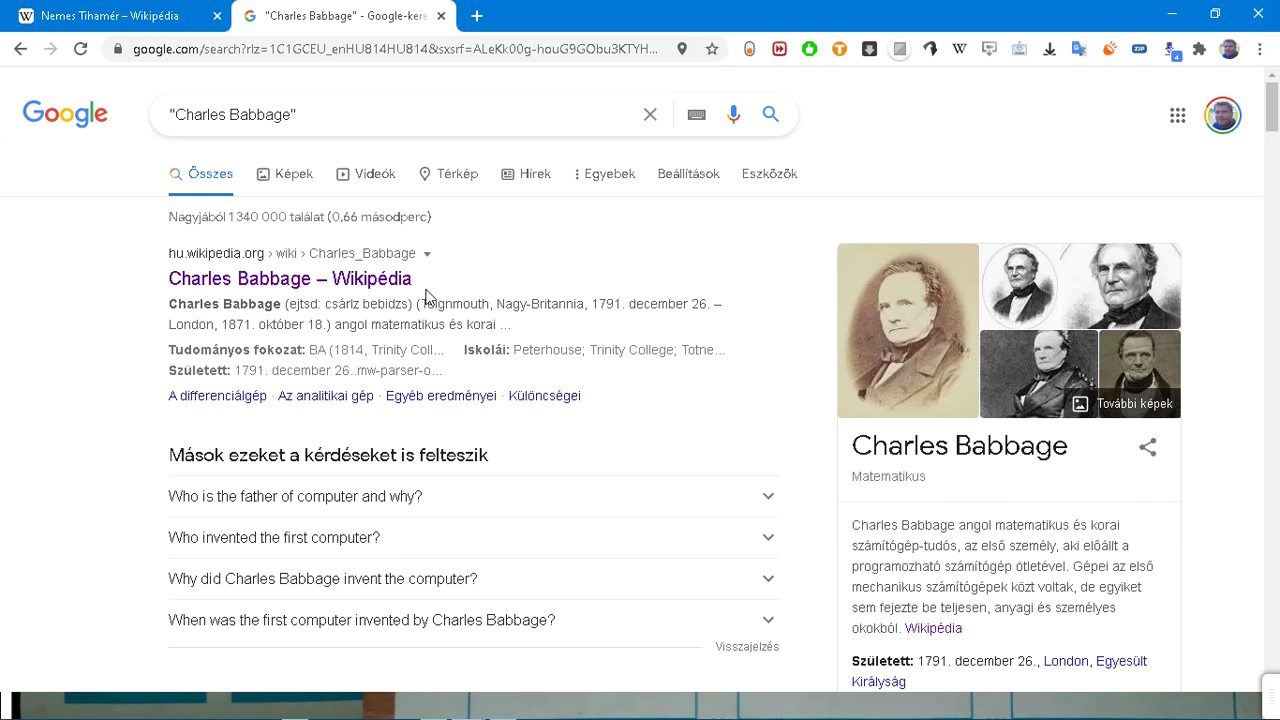
pyautogui.scroll(-1, 430, 295)
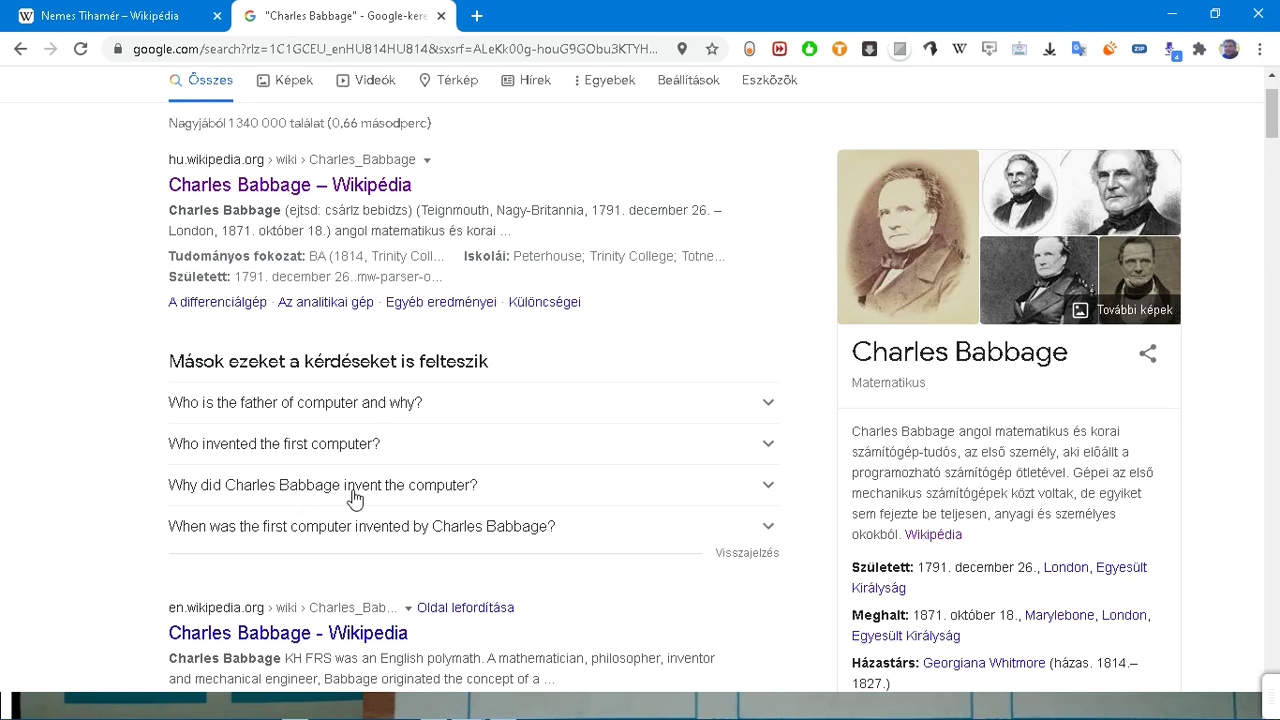
pyautogui.scroll(-2, 330, 495)
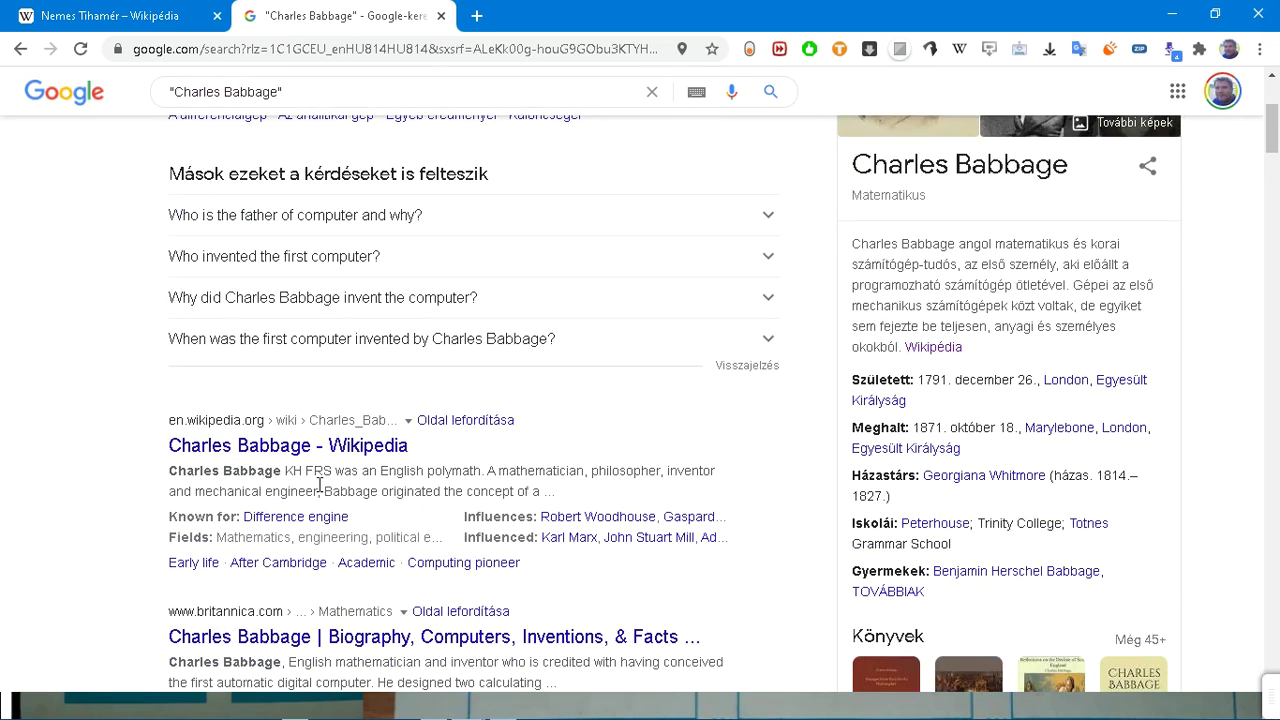
# Step: Open the English Wikipedia Charles Babbage result in a new tab, skim it, and return to the results
pyautogui.middleClick(310, 449)
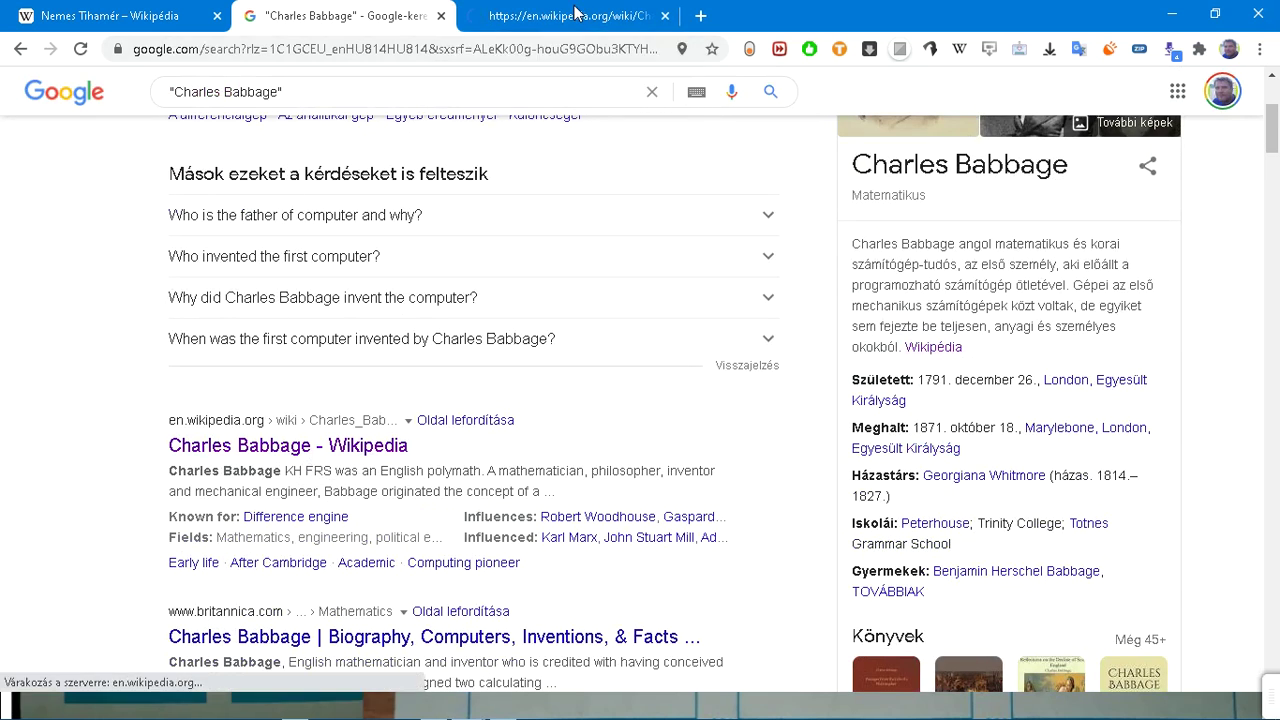
pyautogui.click(571, 15)
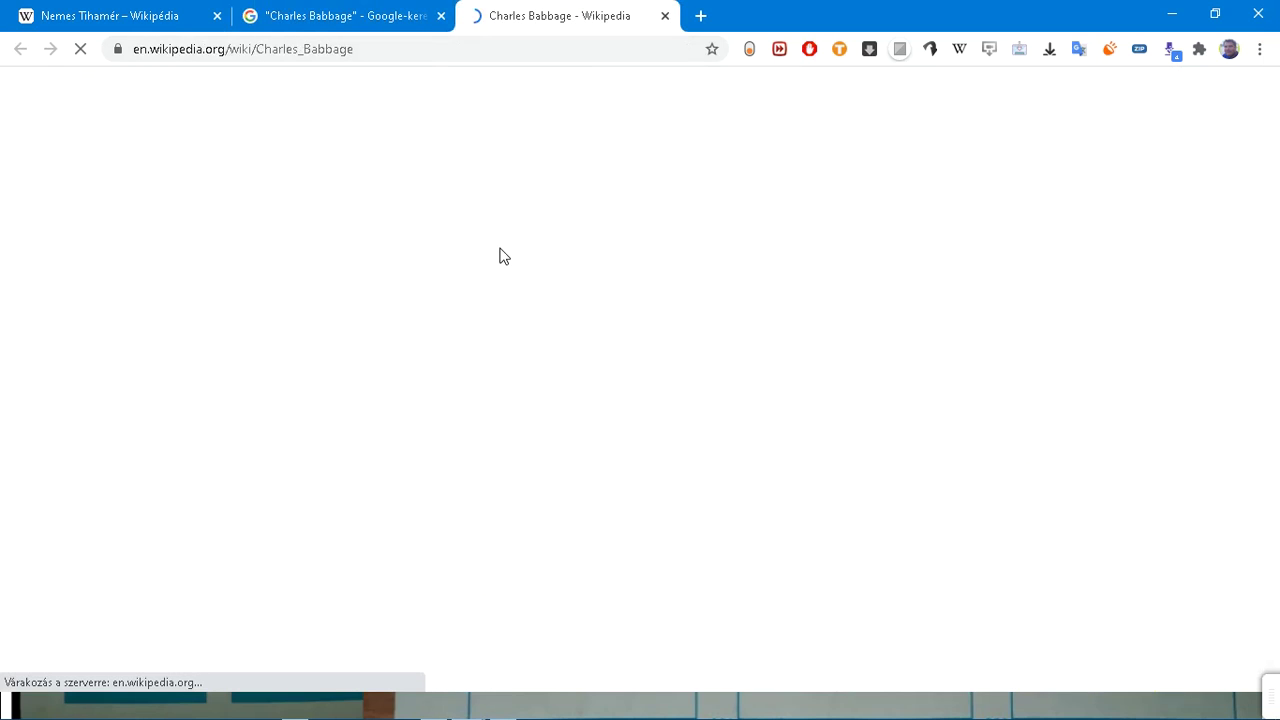
pyautogui.scroll(-3, 470, 258)
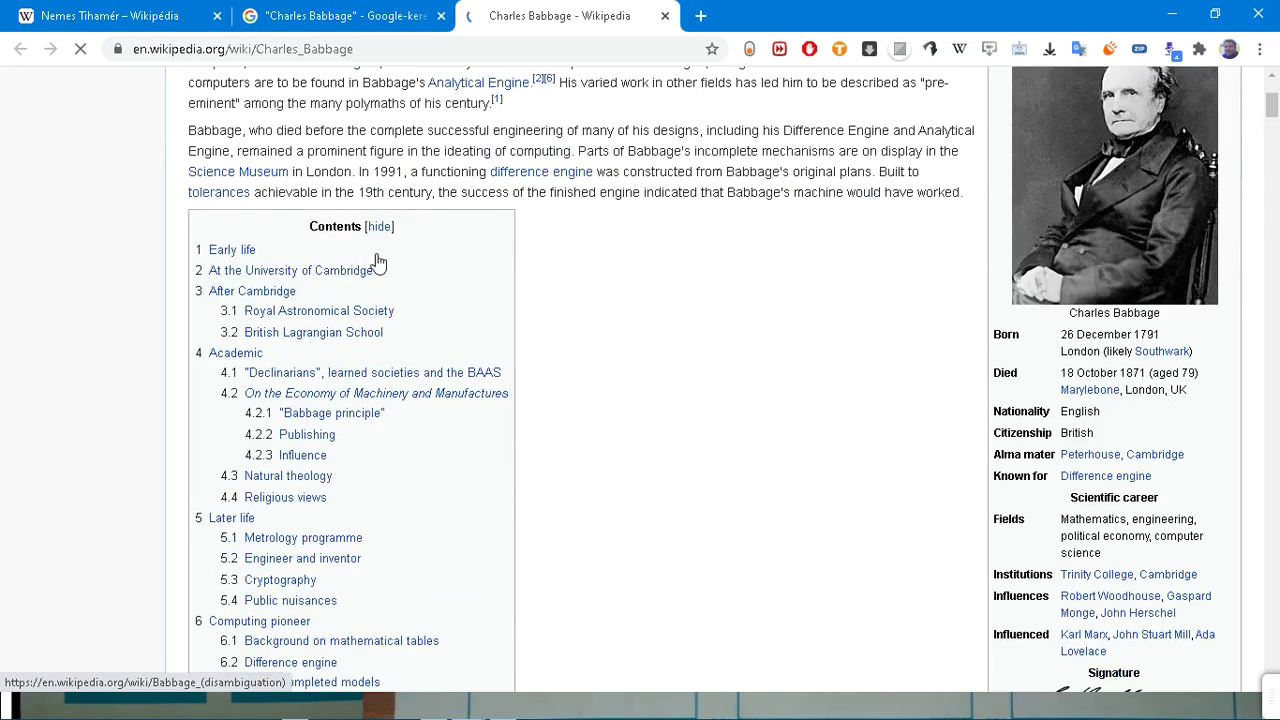
pyautogui.scroll(-7, 60, 275)
pyautogui.scroll(-3, 47, 268)
pyautogui.scroll(3, 55, 262)
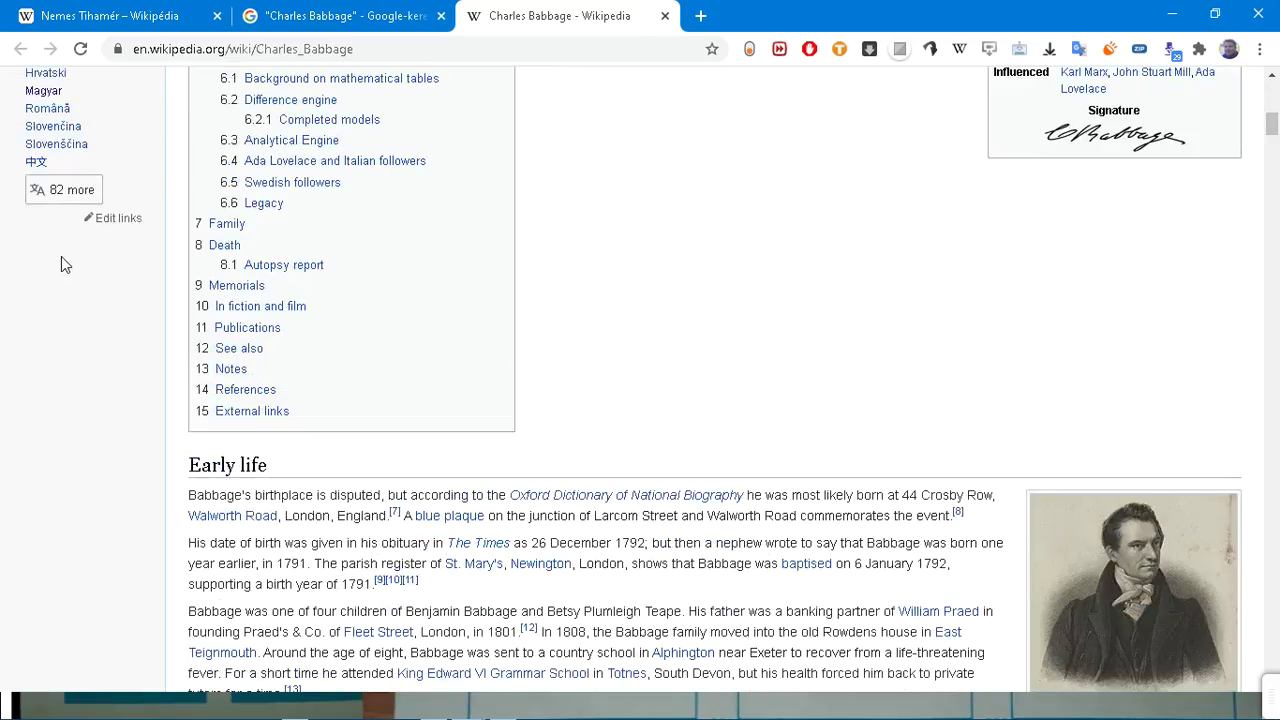
pyautogui.scroll(2, 62, 250)
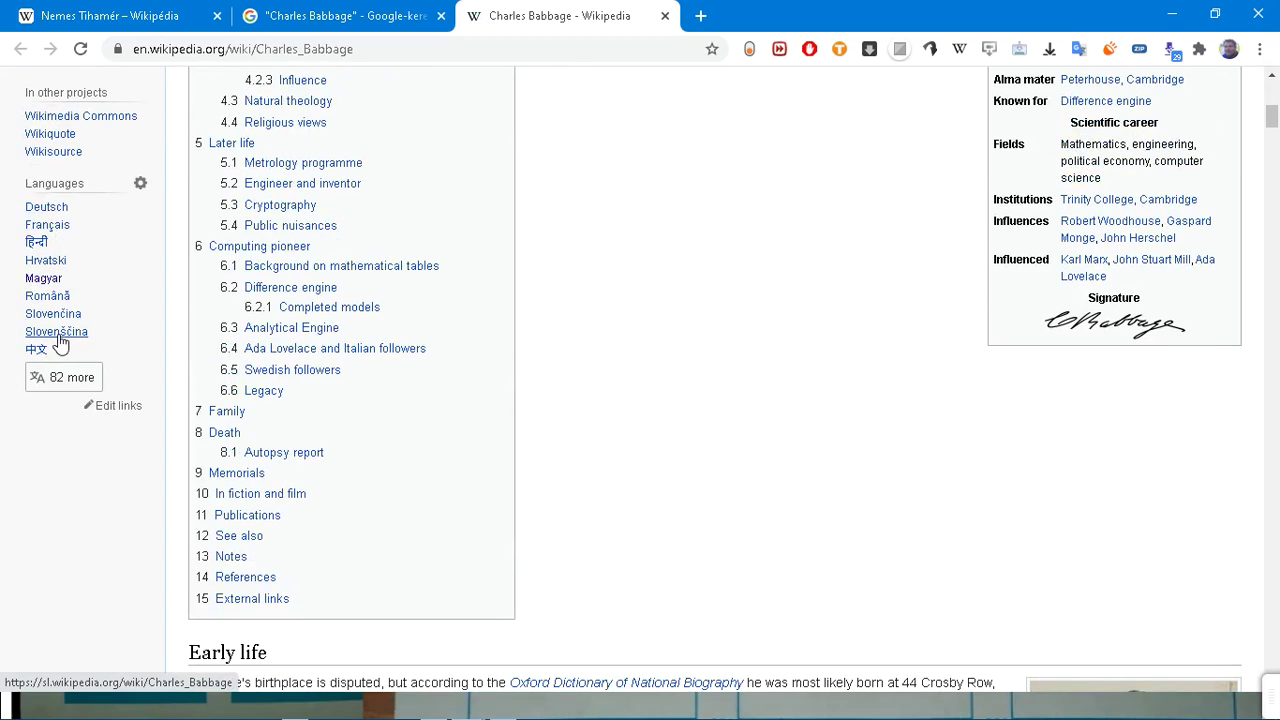
pyautogui.click(337, 16)
pyautogui.scroll(3, 370, 160)
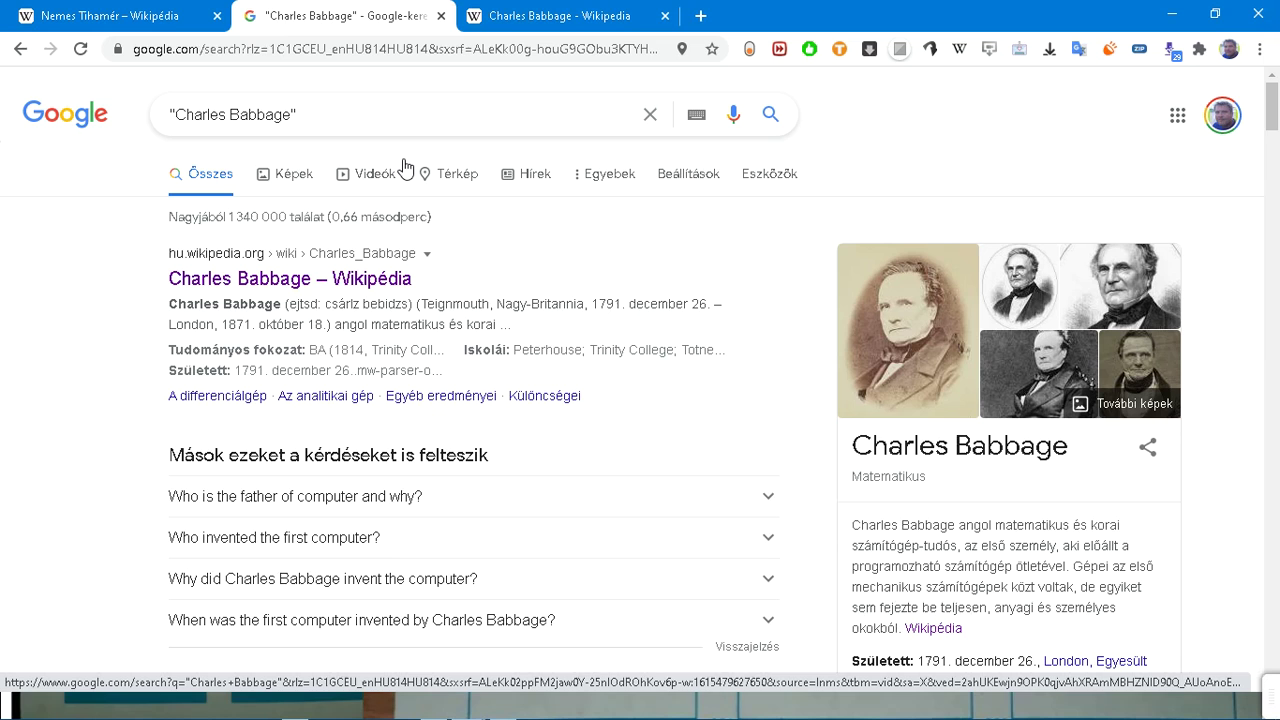
# Step: Add 'computer' to the query to search for "Charles Babbage" computer
pyautogui.click(420, 120)
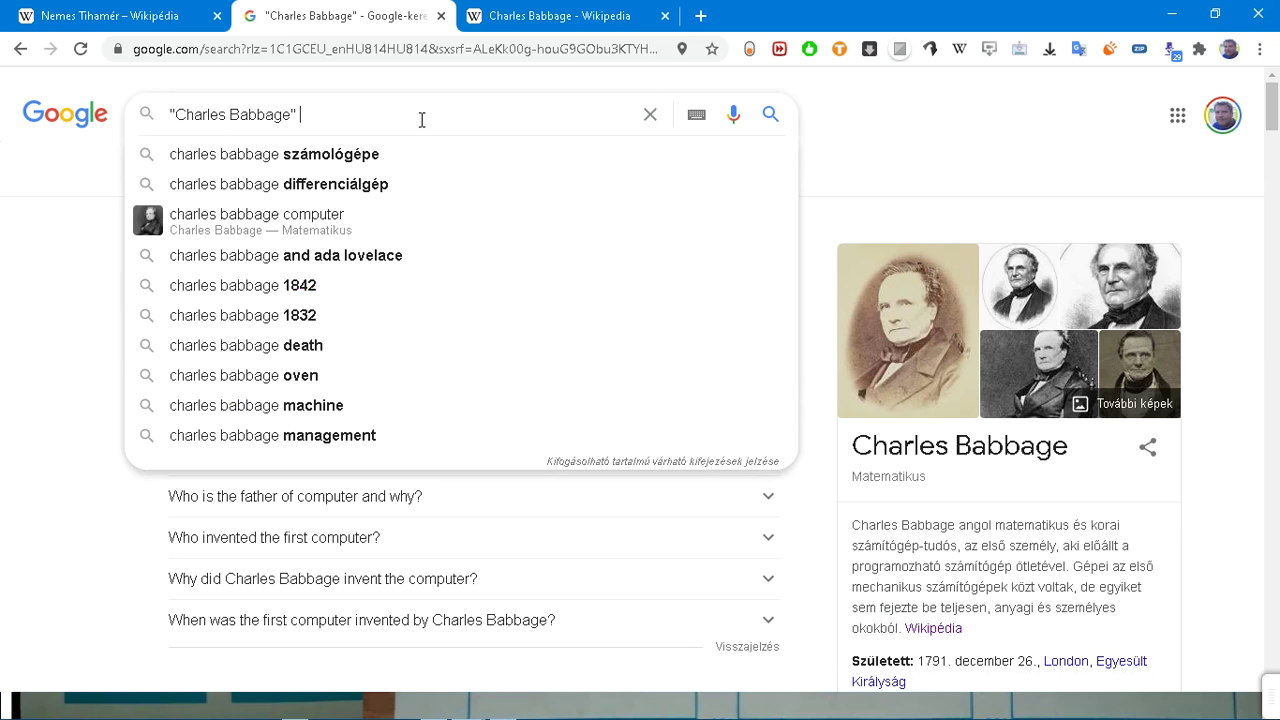
pyautogui.write('computer')
pyautogui.press('Return')
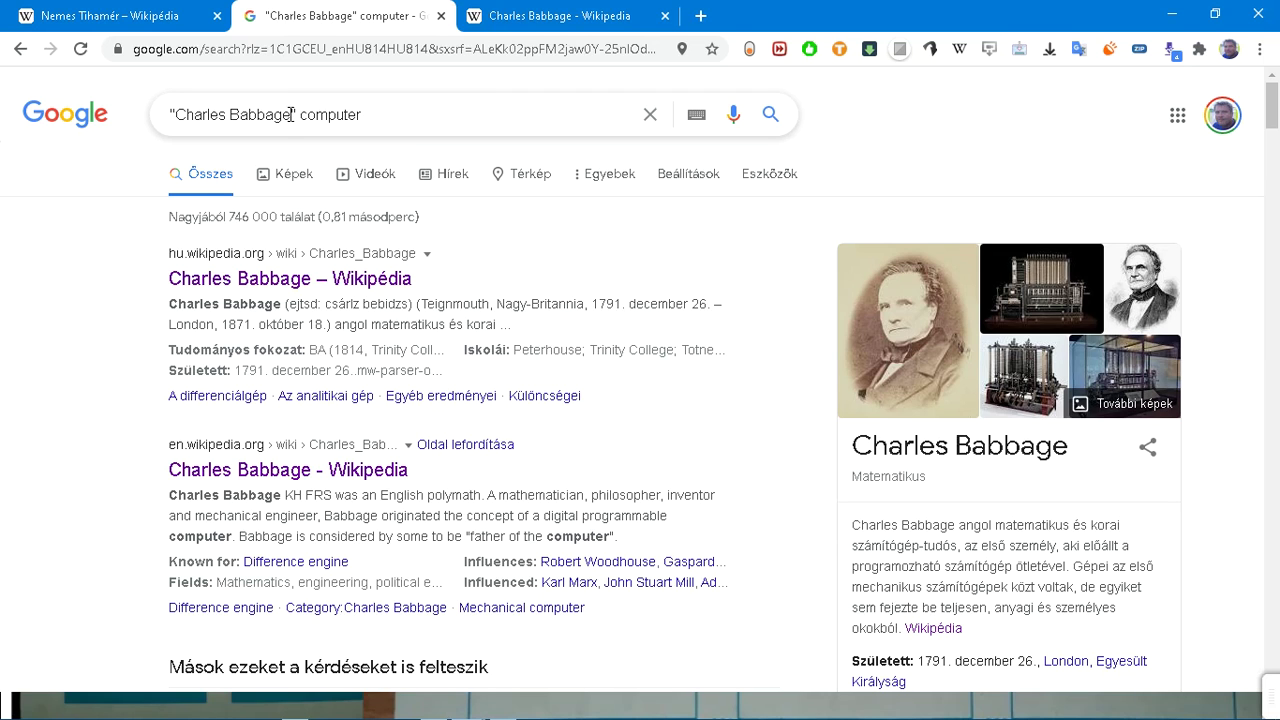
# Step: Duplicate the Babbage results tab and select the name in the duplicate's search box
pyautogui.moveTo(291, 114); pyautogui.dragTo(257, 114)
pyautogui.rightClick(347, 17)
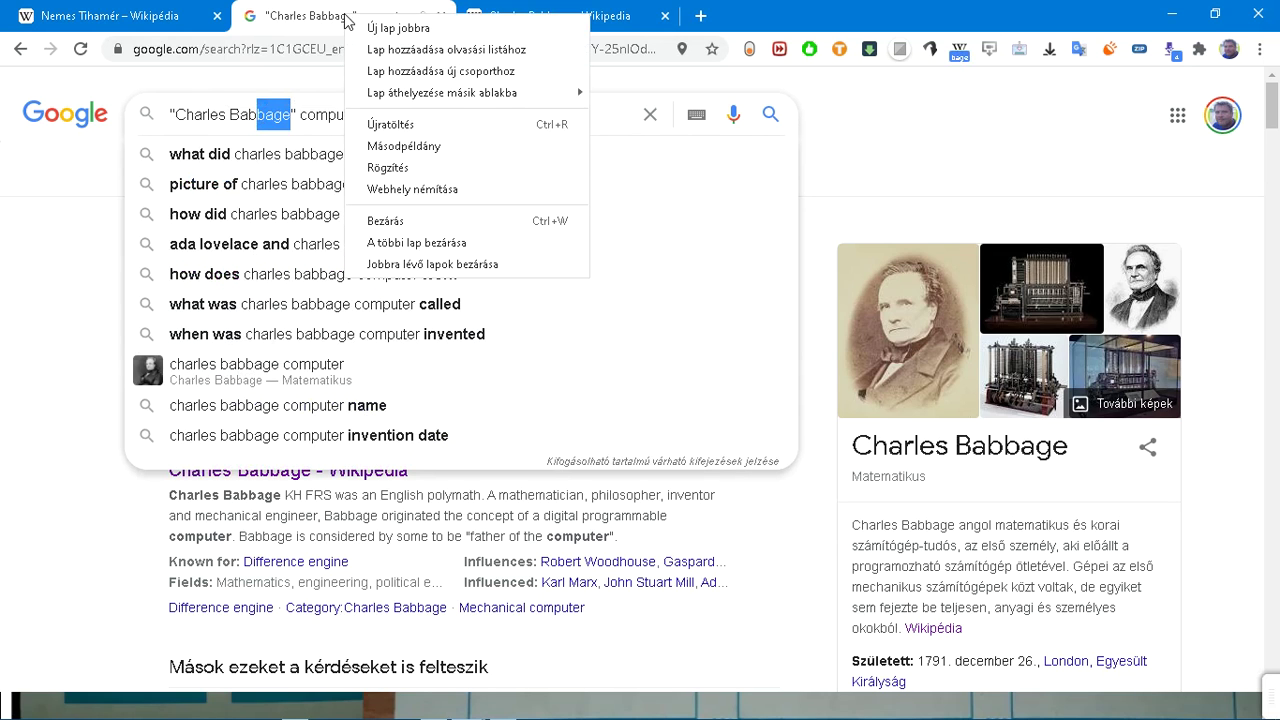
pyautogui.click(390, 146)
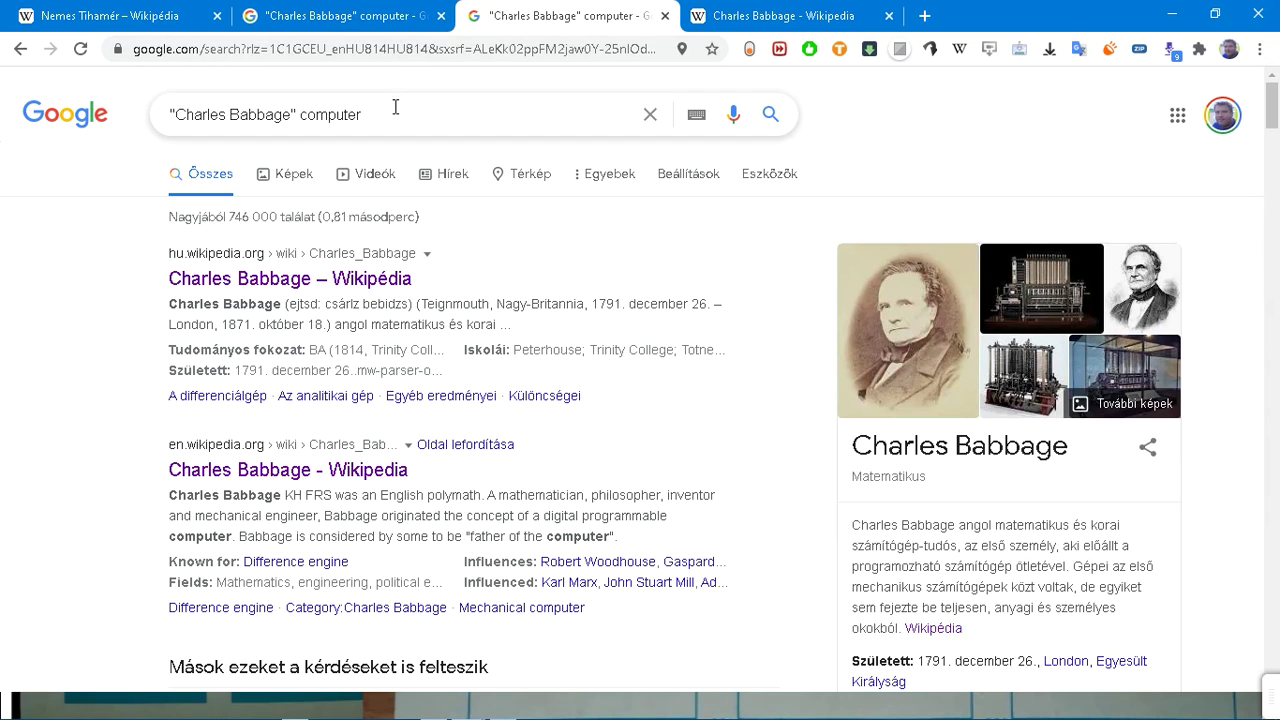
pyautogui.click(370, 22)
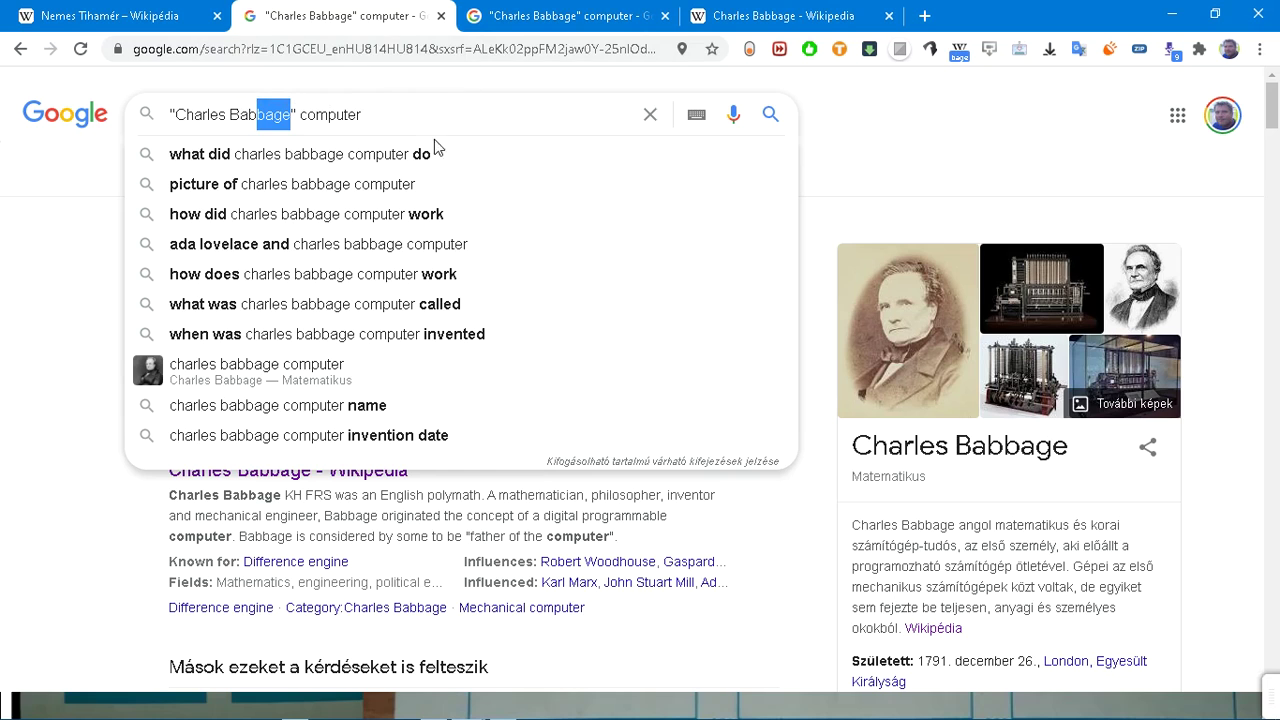
pyautogui.press('Escape')
pyautogui.click(112, 158)
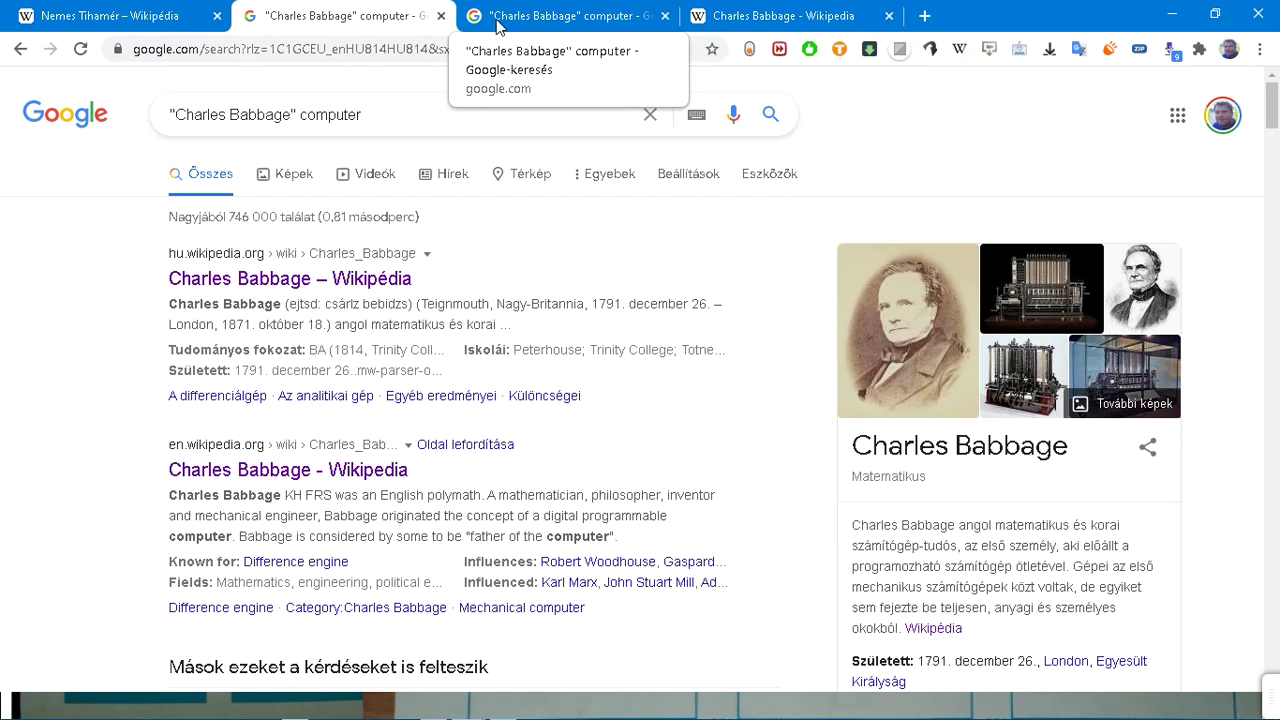
pyautogui.click(497, 26)
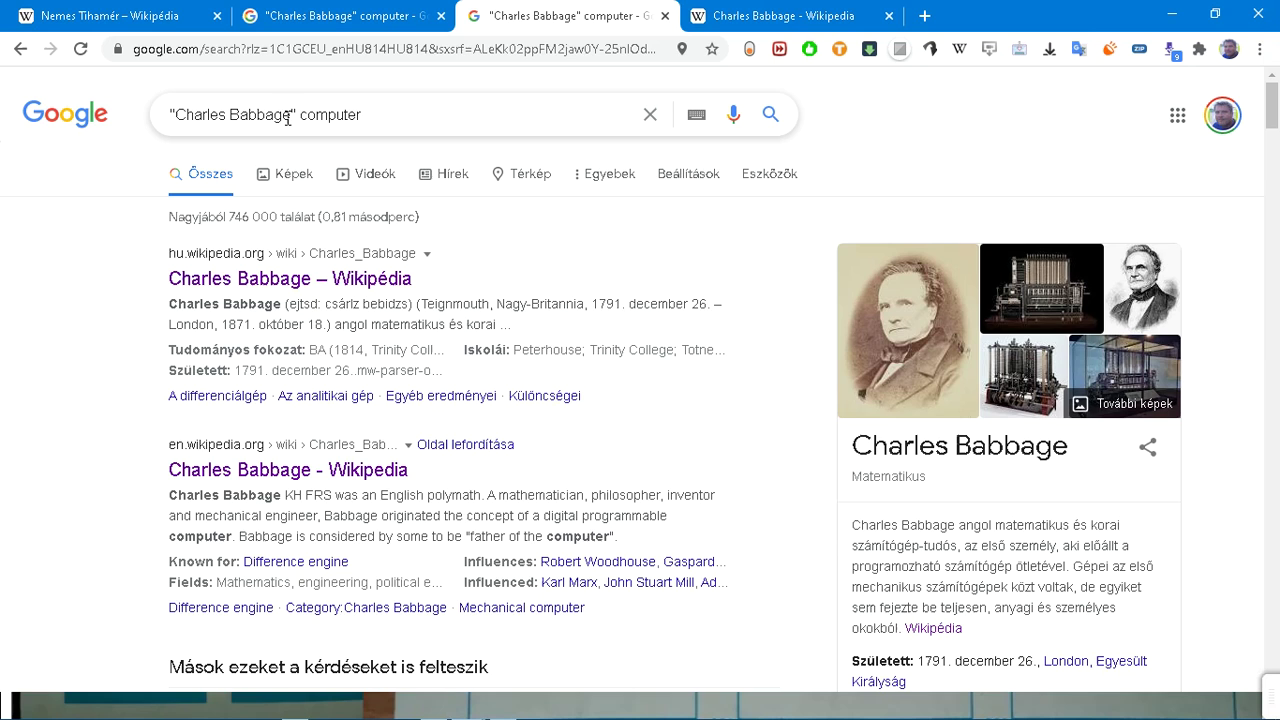
pyautogui.moveTo(292, 114); pyautogui.dragTo(174, 114)
# Step: Search "John von Neumann" computer in the duplicate tab, then type Kemény János over the name
pyautogui.press('BackSpace')
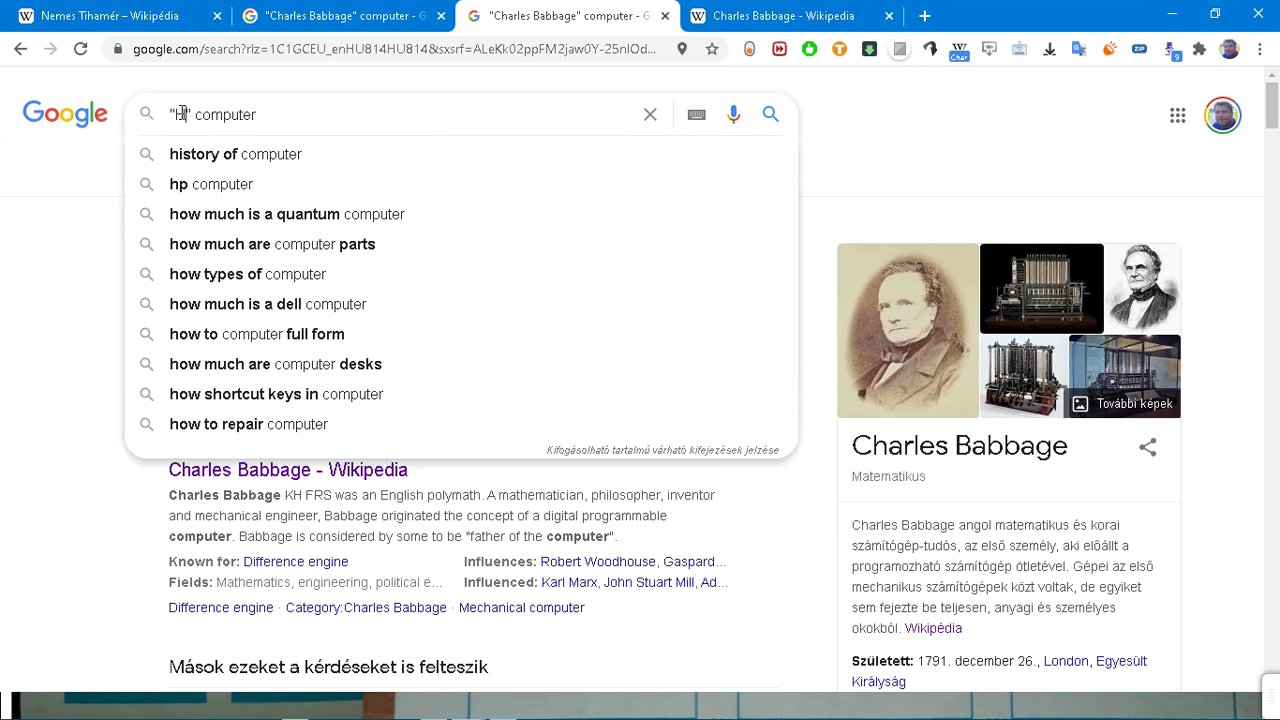
pyautogui.write('John ')
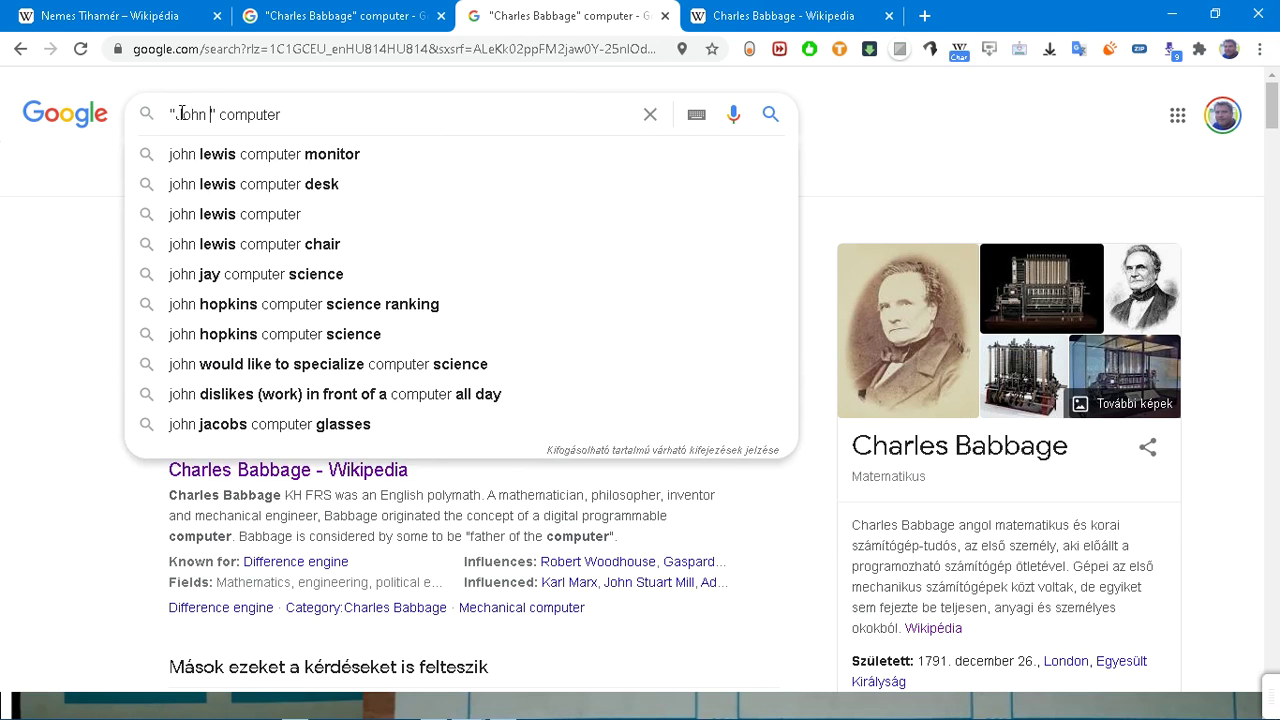
pyautogui.write('von ')
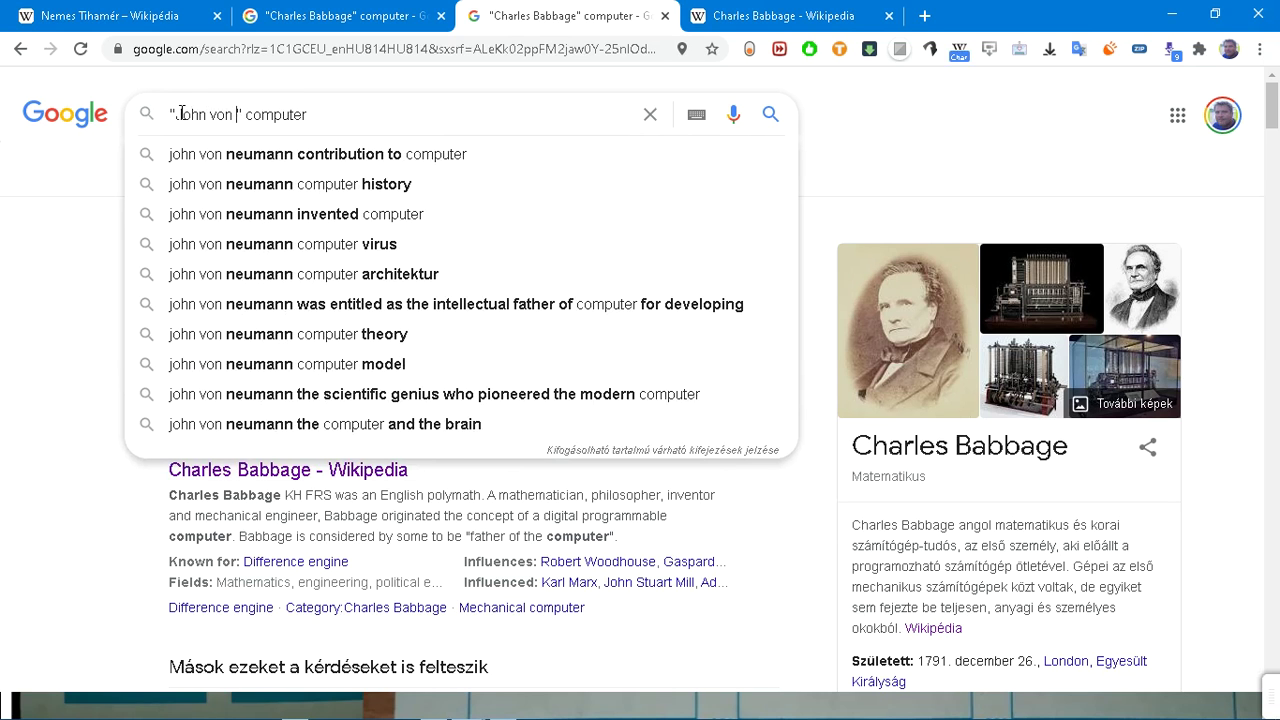
pyautogui.write('Neumann')
pyautogui.press('Return')
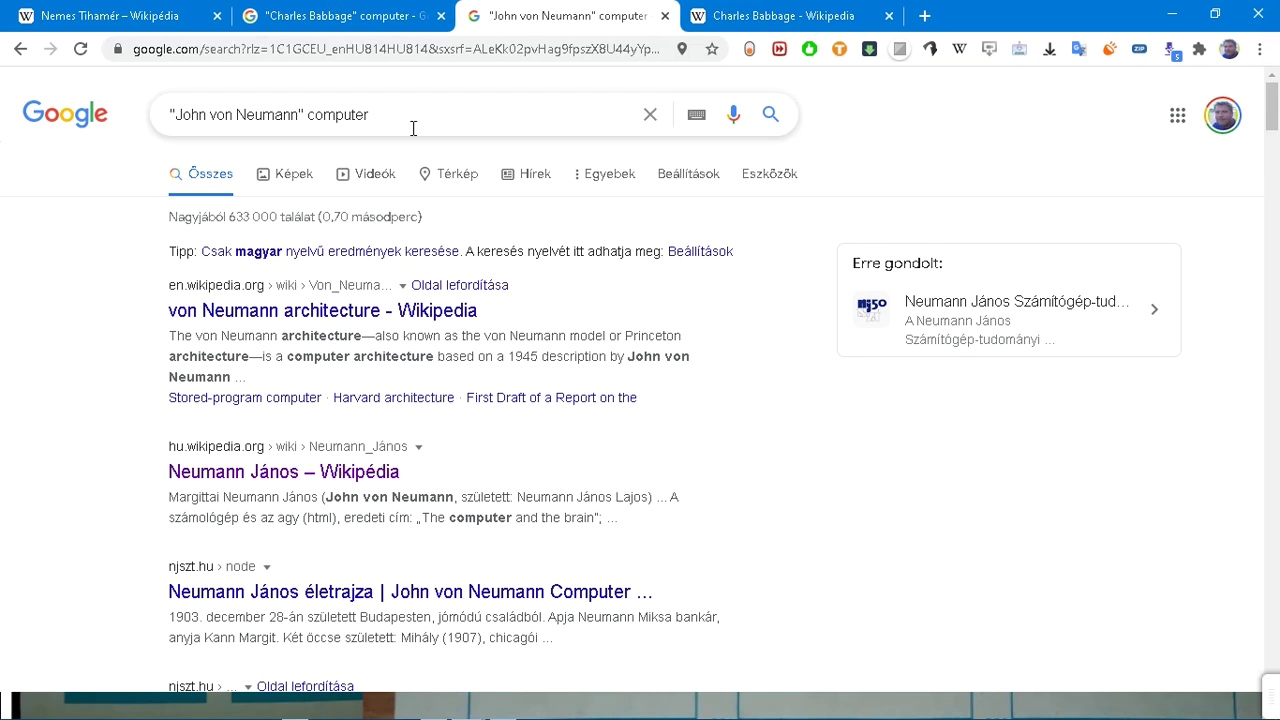
pyautogui.moveTo(298, 115); pyautogui.dragTo(175, 115)
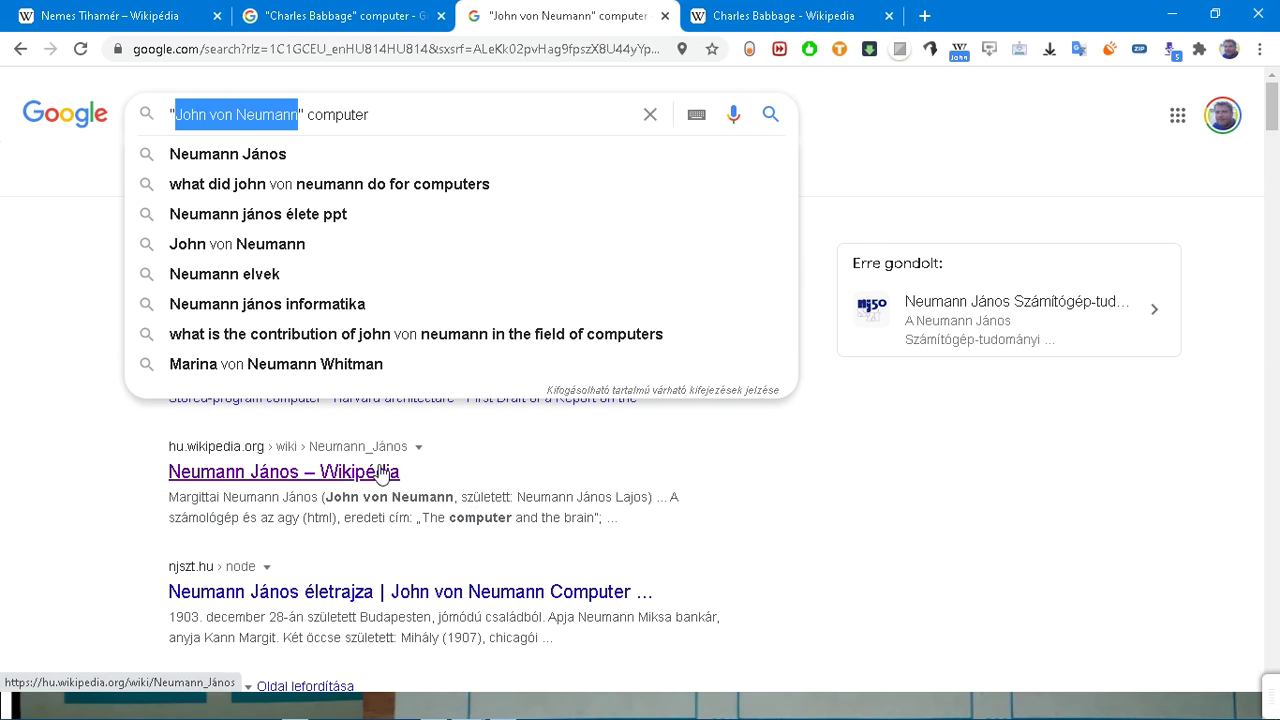
pyautogui.write('Kemény J')
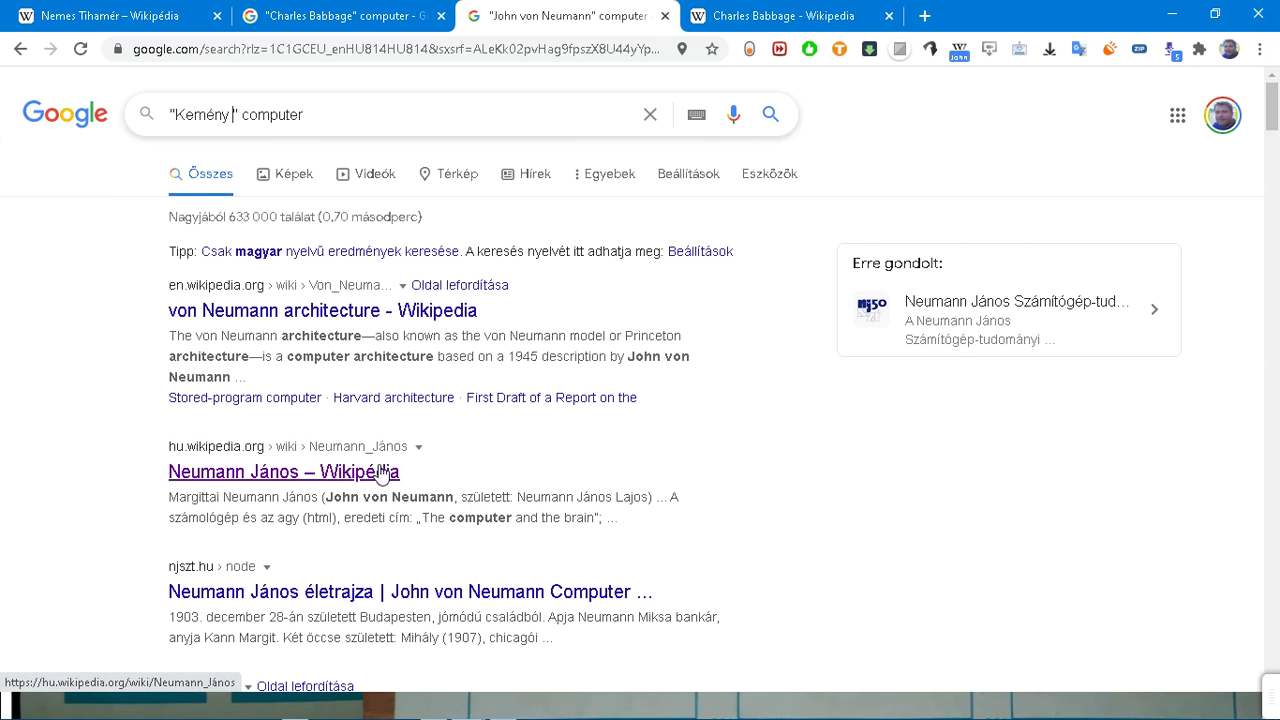
pyautogui.write('ános')
# Step: Search "Kemény János" computer, re-search with snippet name John G. Kemeny, then revisit Babbage results
pyautogui.press('Return')
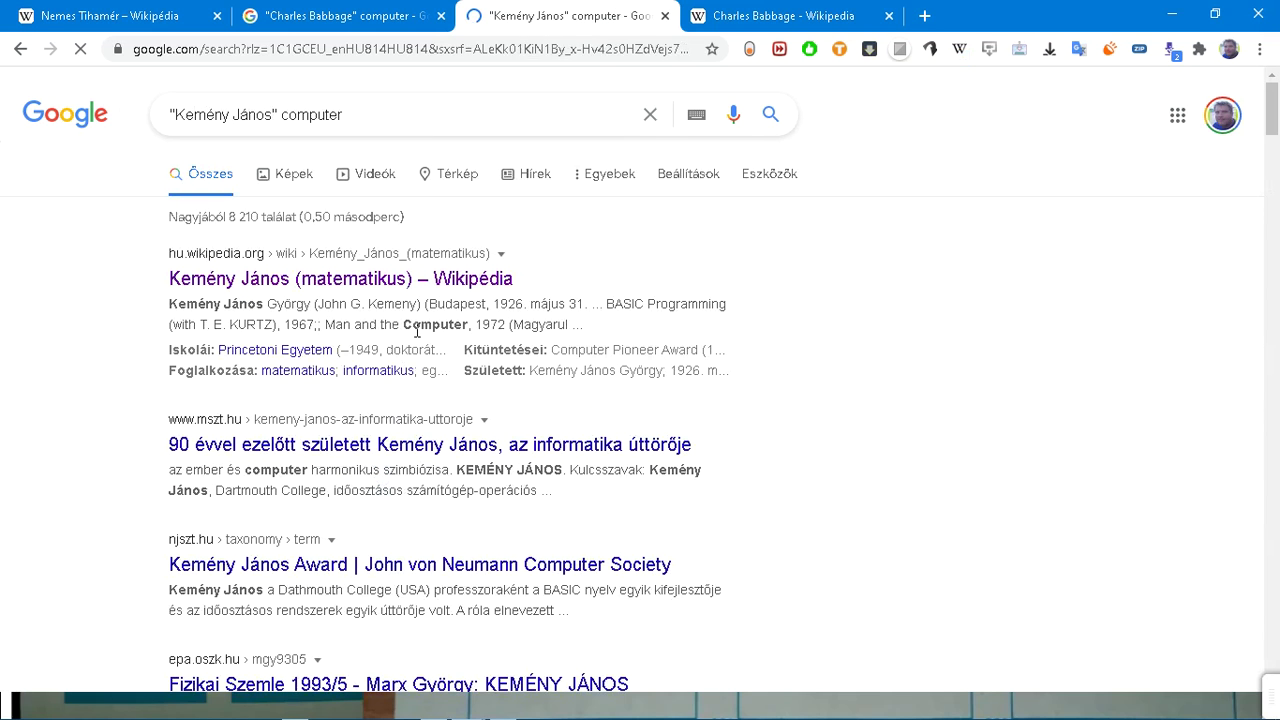
pyautogui.moveTo(318, 304); pyautogui.dragTo(412, 304)
pyautogui.hotkey('ctrl', 'c')
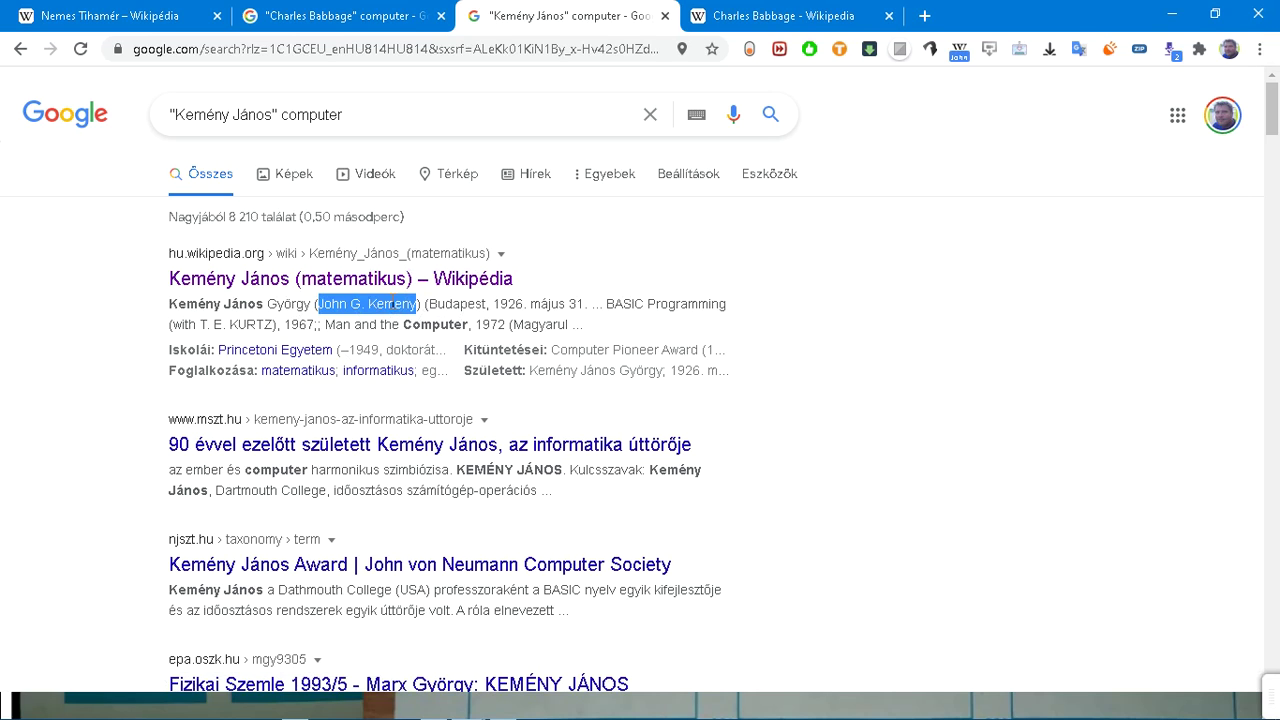
pyautogui.moveTo(273, 115); pyautogui.dragTo(175, 115)
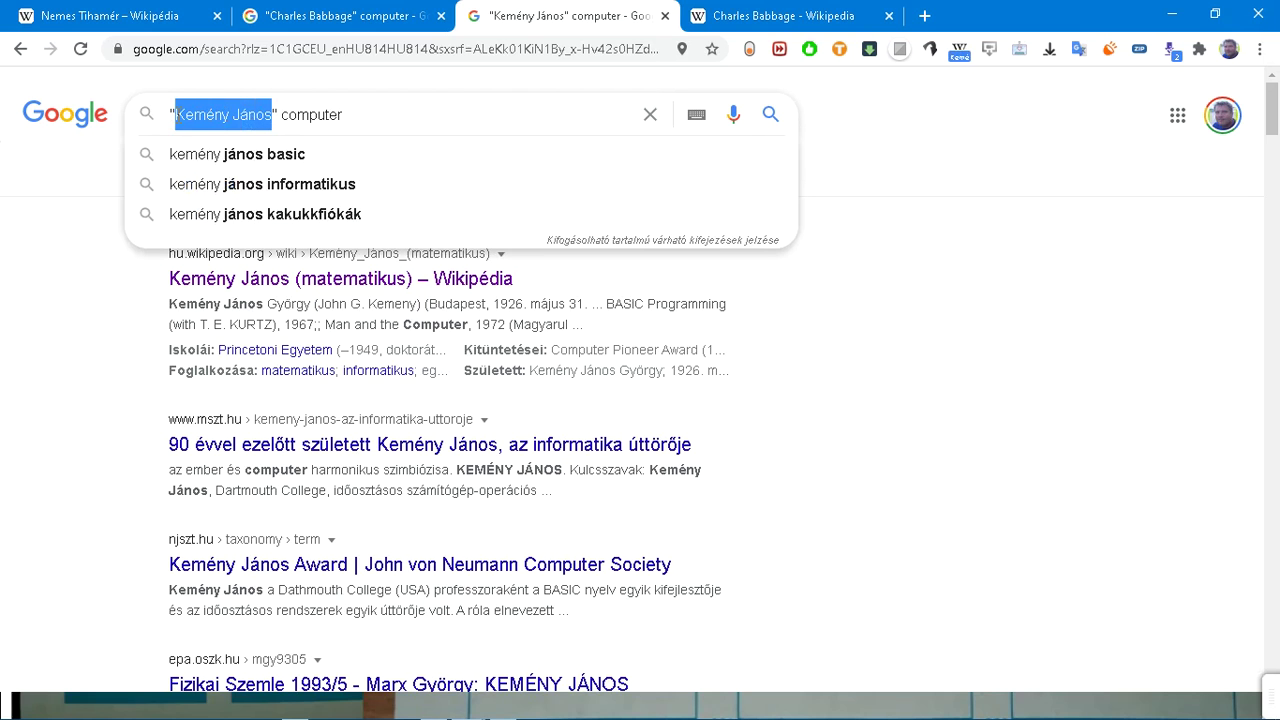
pyautogui.hotkey('ctrl', 'v')
pyautogui.press('Return')
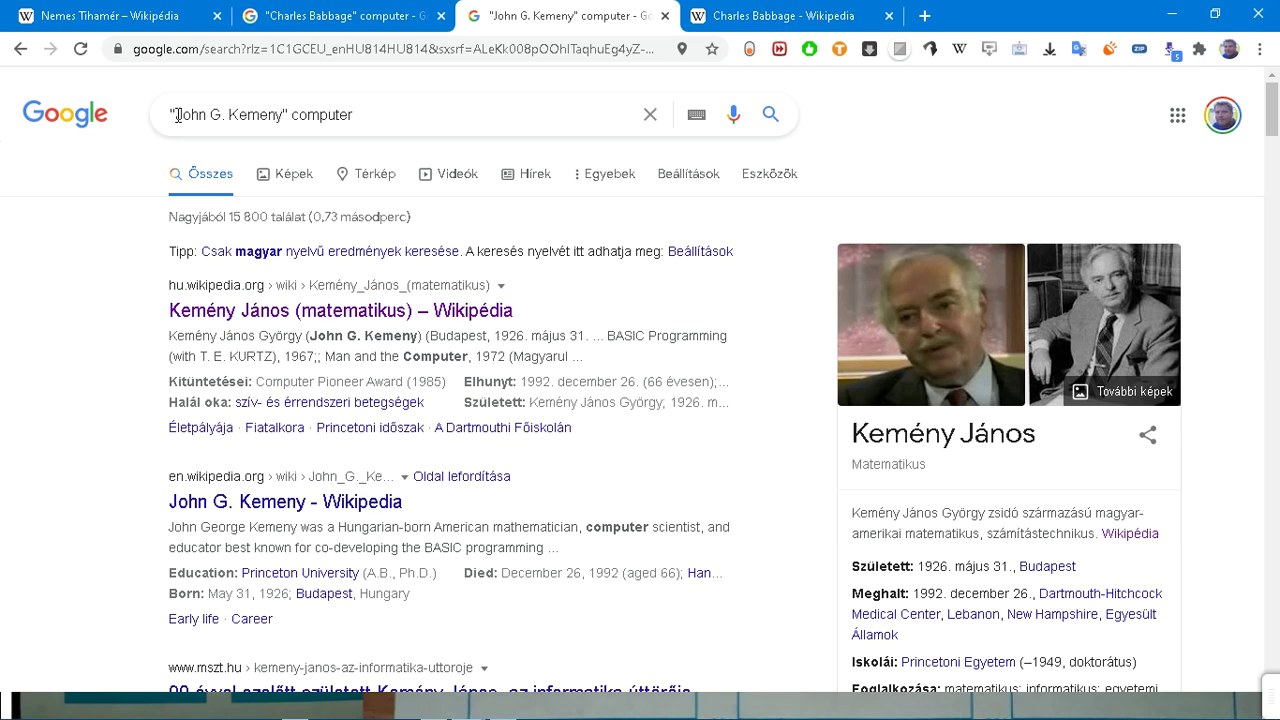
pyautogui.click(313, 20)
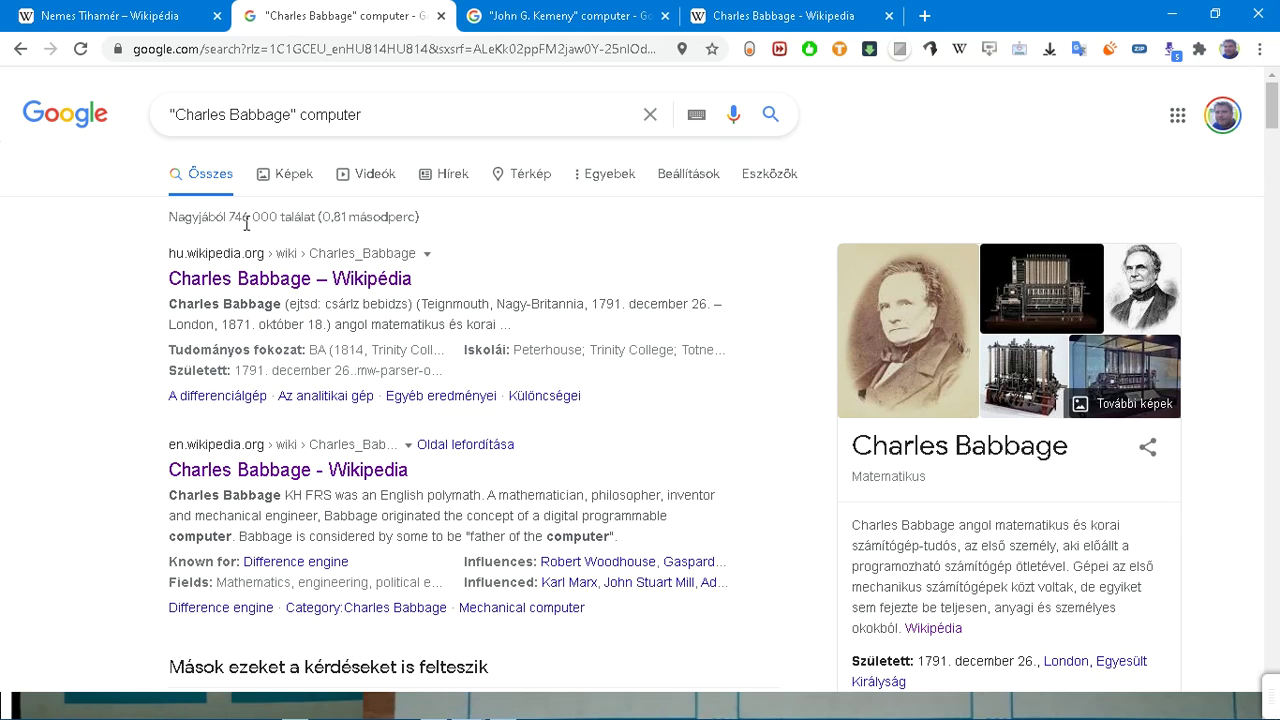
# Step: Glance at the Nemes Tihamér article, then return to the Kemeny results with the name selected
pyautogui.click(507, 24)
pyautogui.click(505, 16)
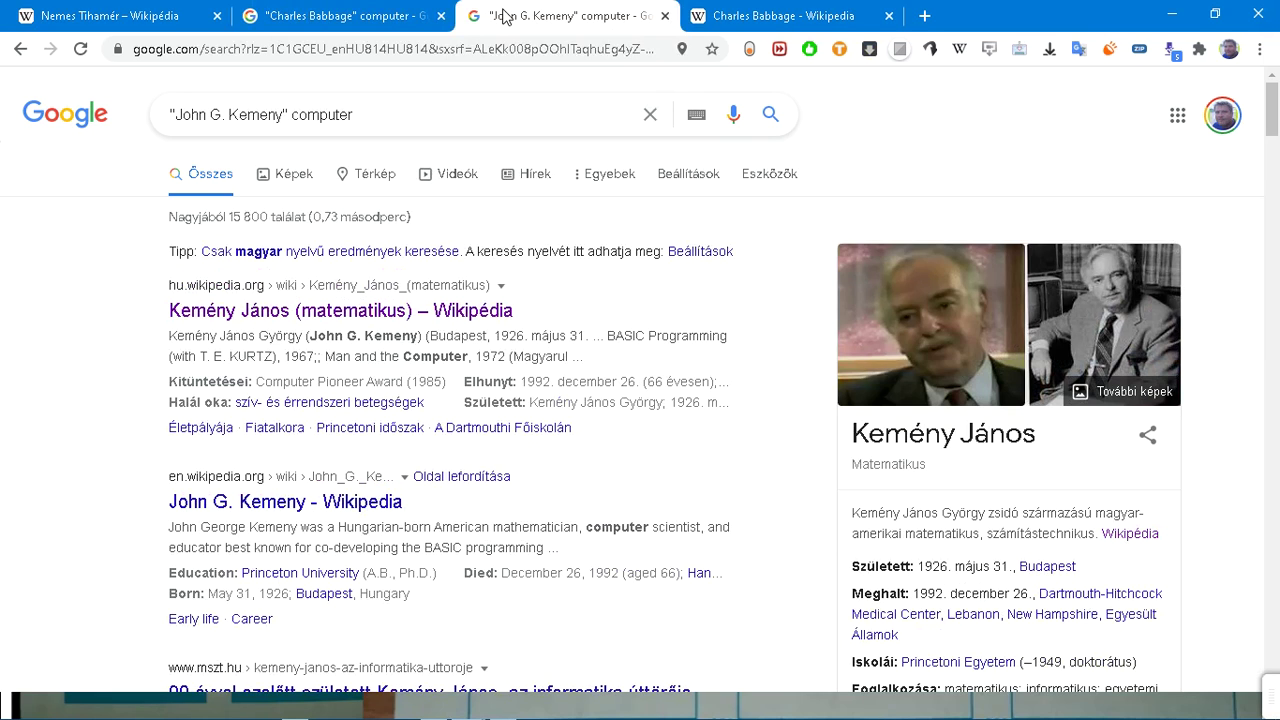
pyautogui.click(284, 118)
pyautogui.click(185, 16)
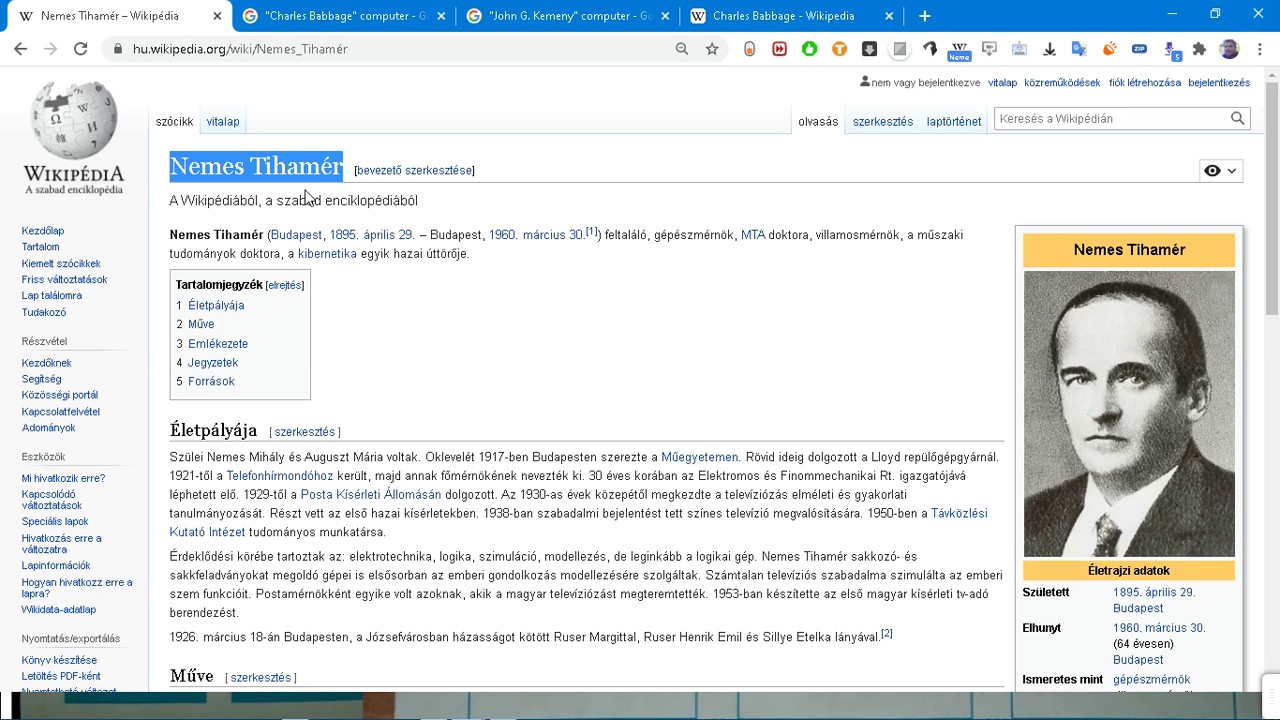
pyautogui.click(508, 25)
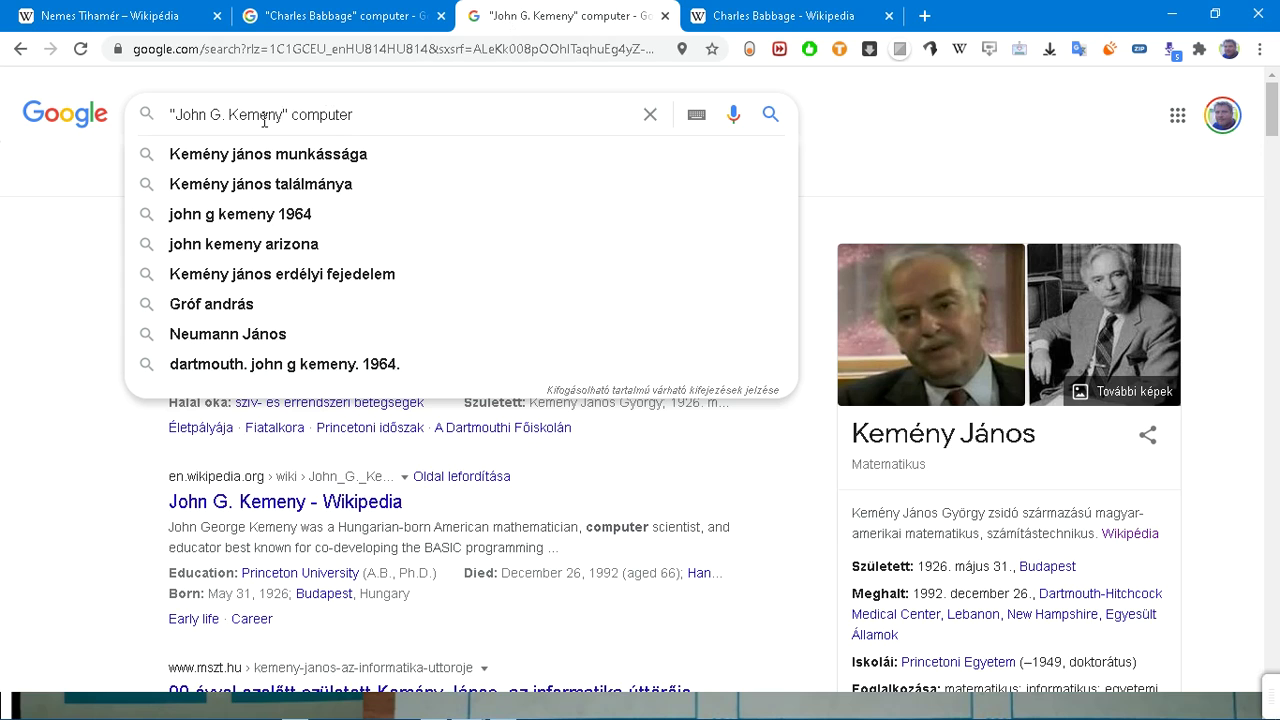
pyautogui.hotkey('ctrl', 'shift', 'Left')
pyautogui.hotkey('ctrl', 'shift', 'Left')
pyautogui.hotkey('ctrl', 'shift', 'Left')
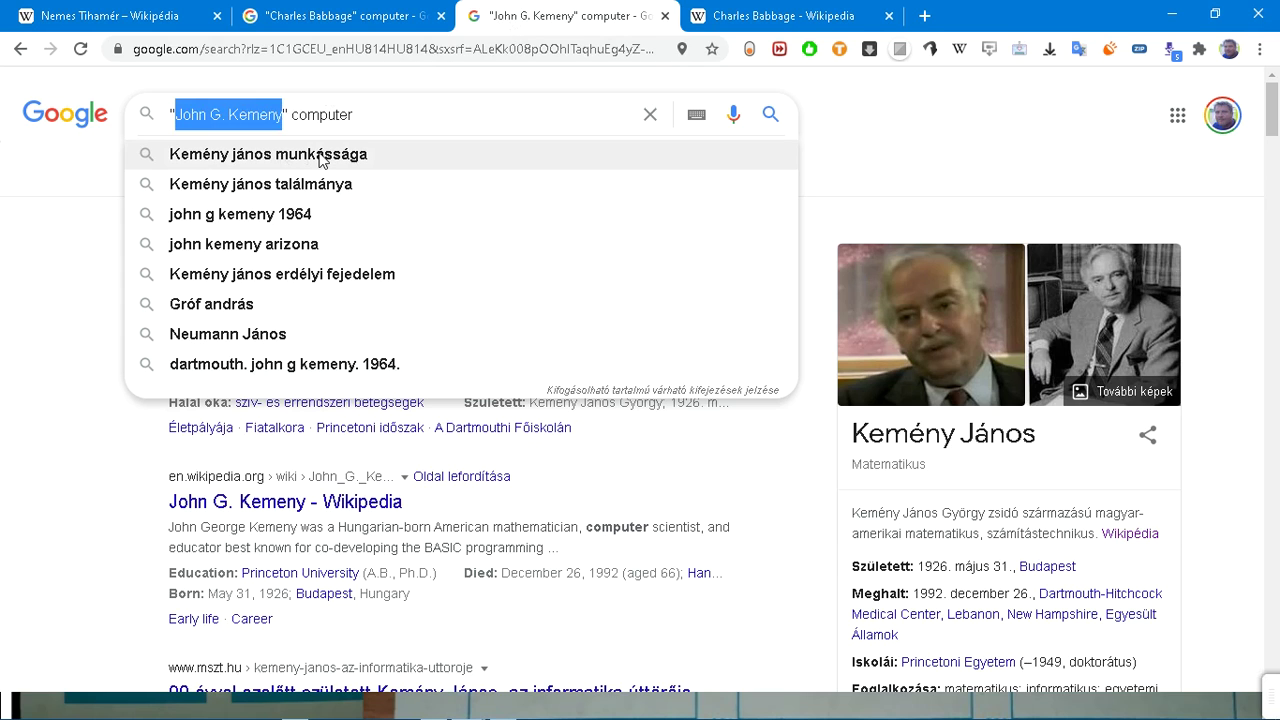
# Step: Search "Tihamer Nemes" computer, then drop 'computer' and search the name alone
pyautogui.write('Tiham')
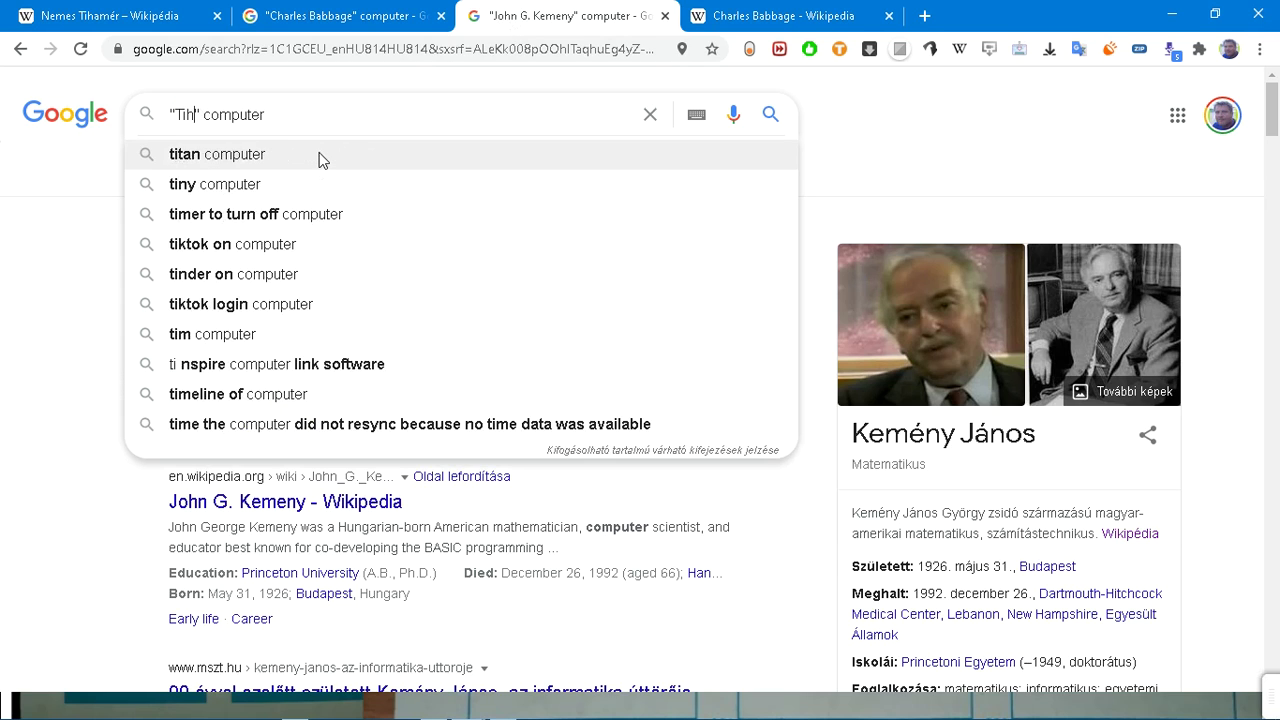
pyautogui.write('er Nemes')
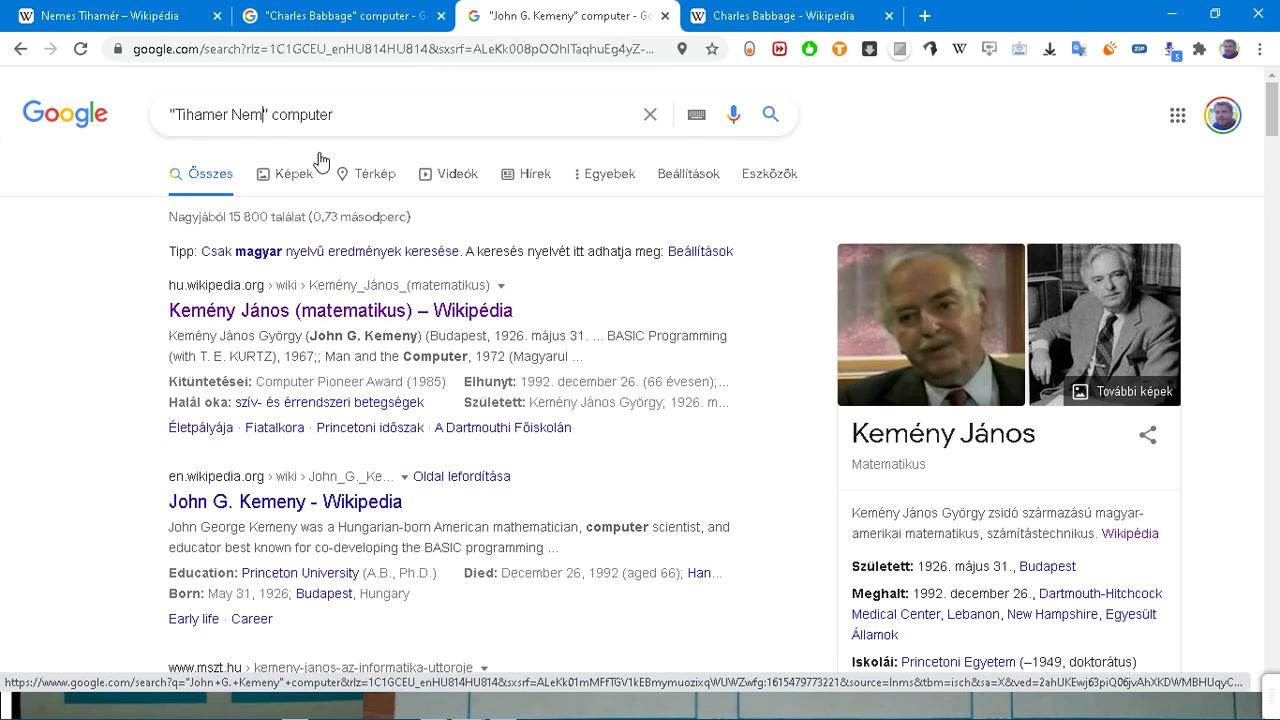
pyautogui.press('Return')
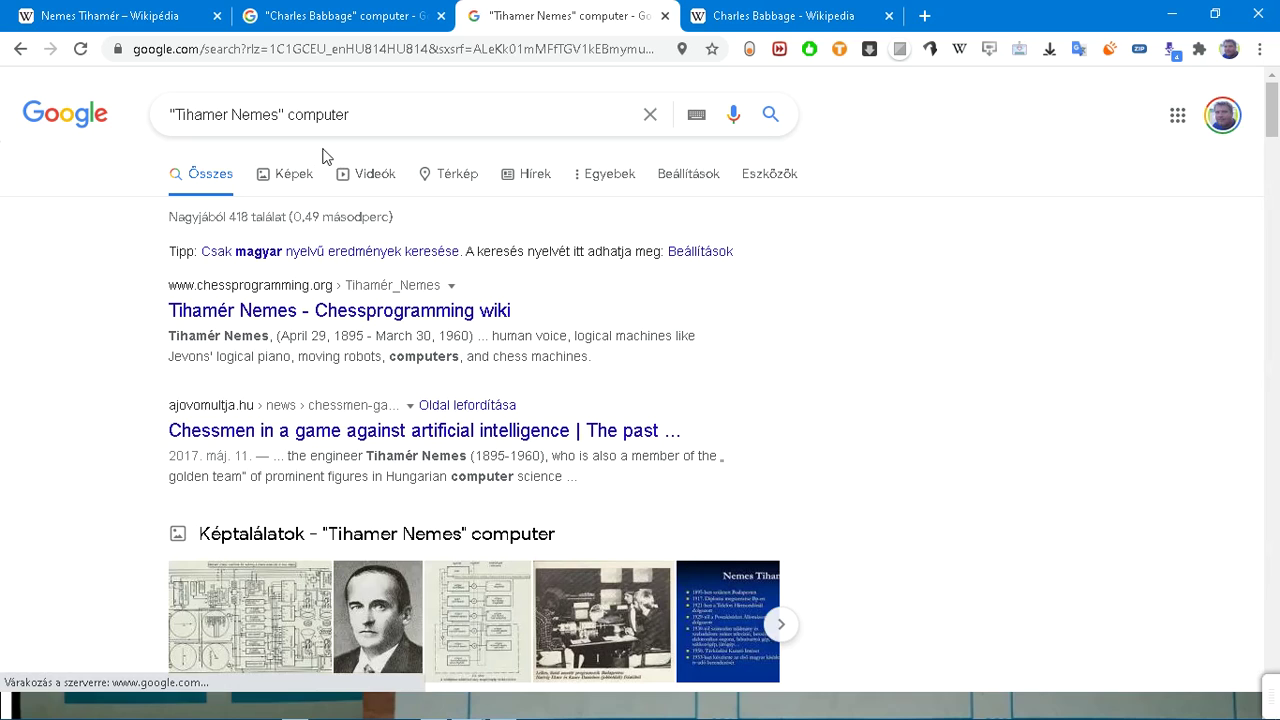
pyautogui.click(367, 124)
pyautogui.doubleClick(367, 124)
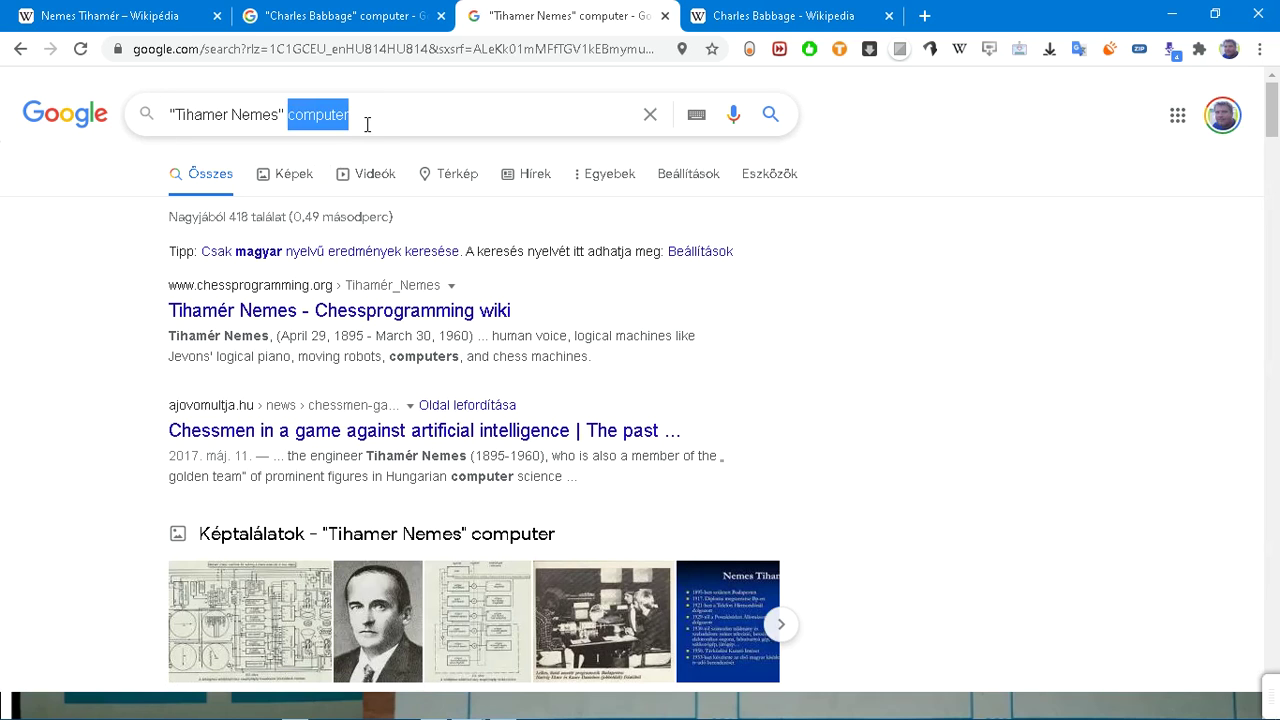
pyautogui.press('BackSpace')
pyautogui.press('Return')
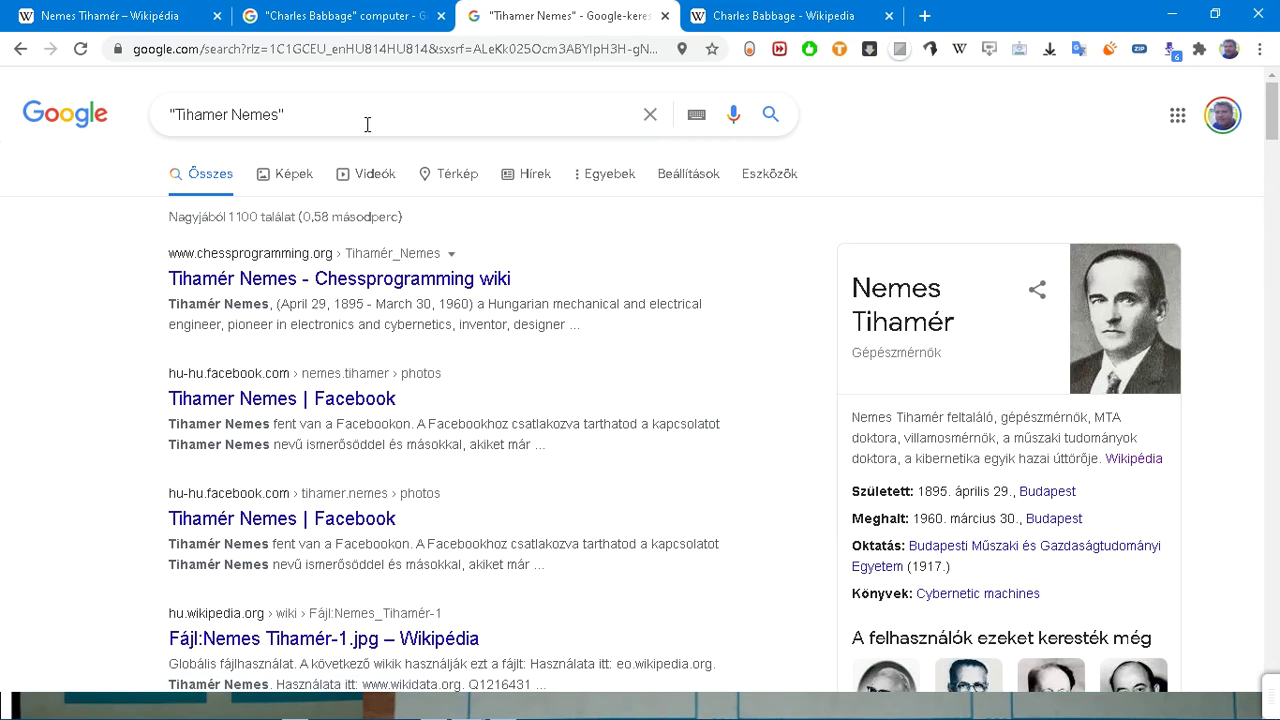
# Step: Scroll through the Tihamer Nemes results and bring up the window switcher
pyautogui.scroll(-3, 367, 124)
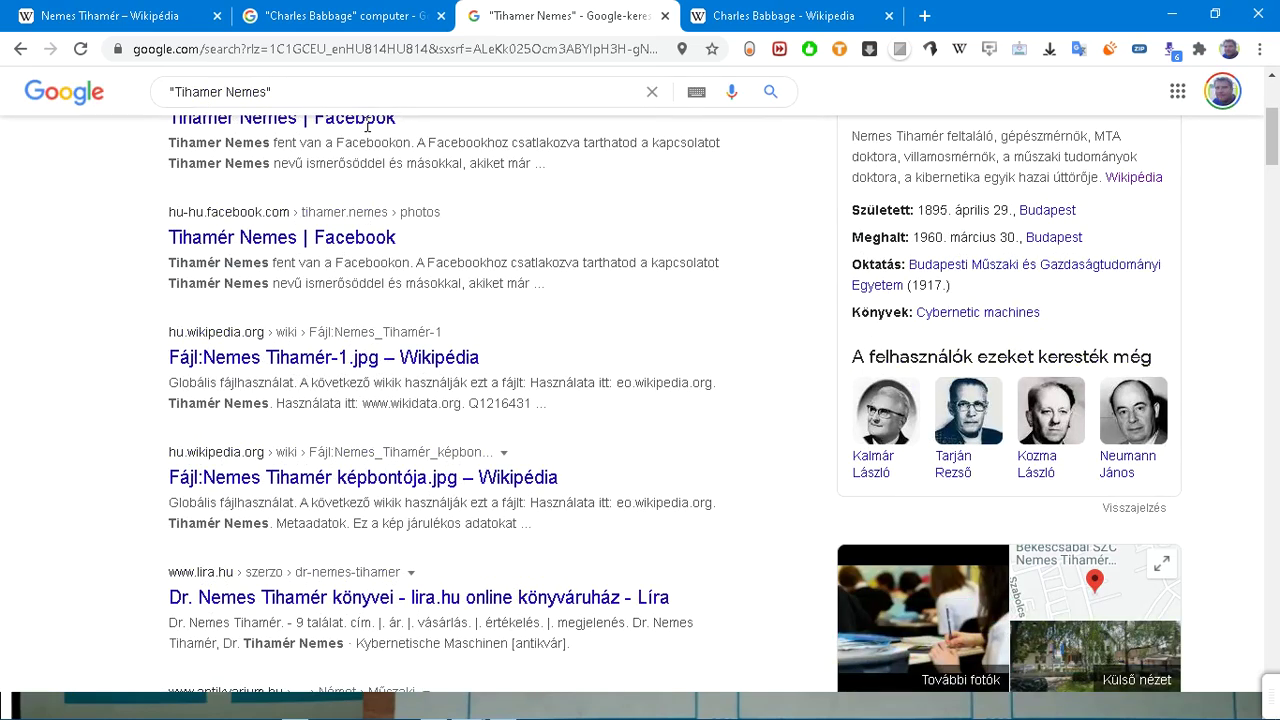
pyautogui.scroll(-6, 367, 124)
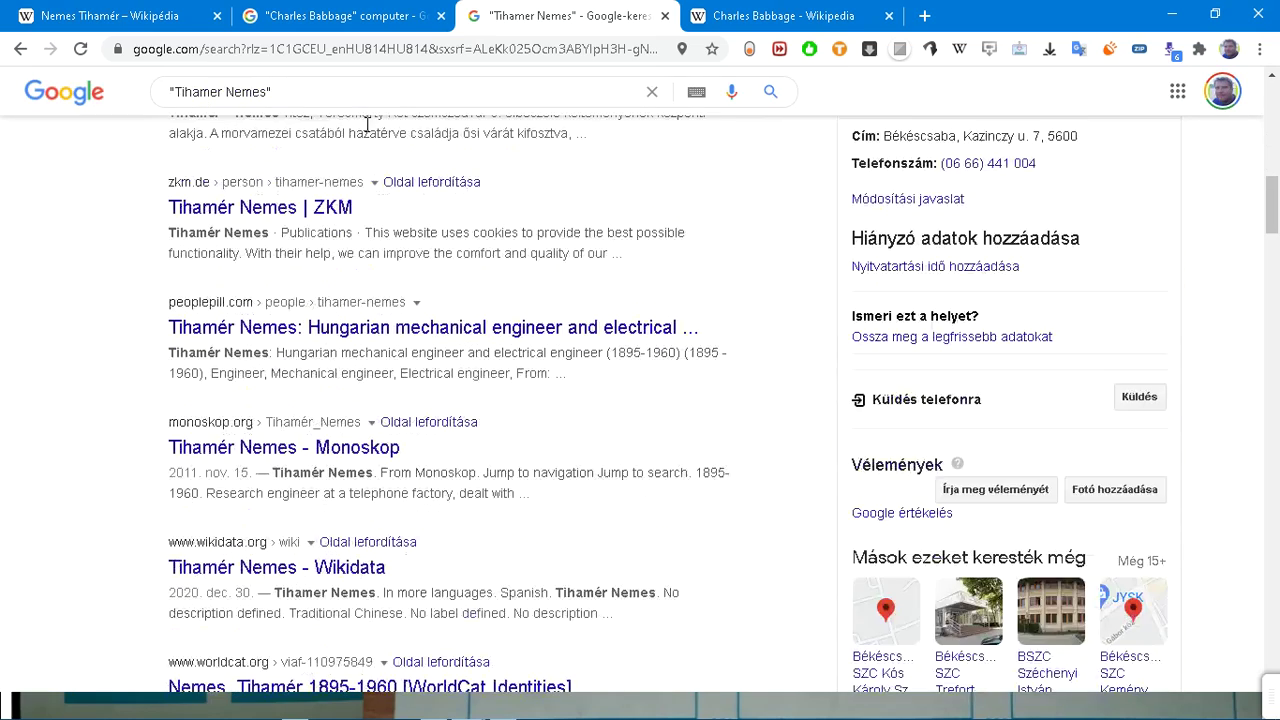
pyautogui.scroll(8, 367, 124)
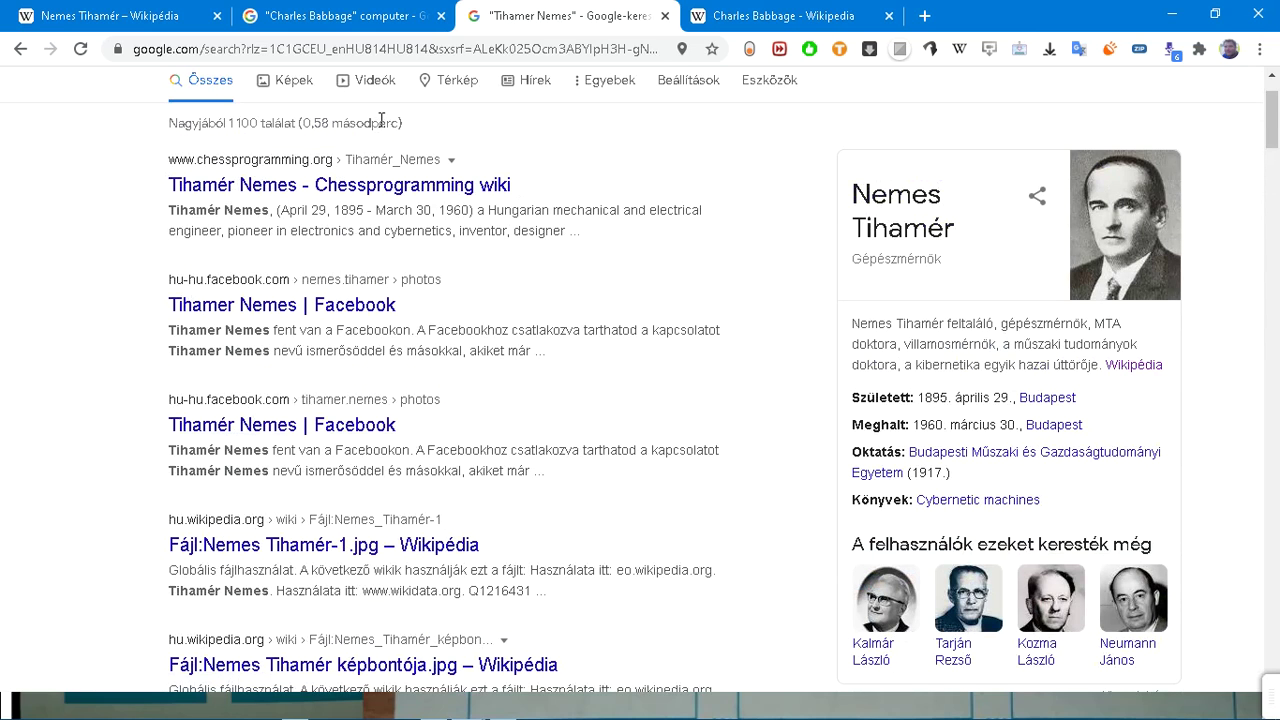
pyautogui.scroll(1, 381, 120)
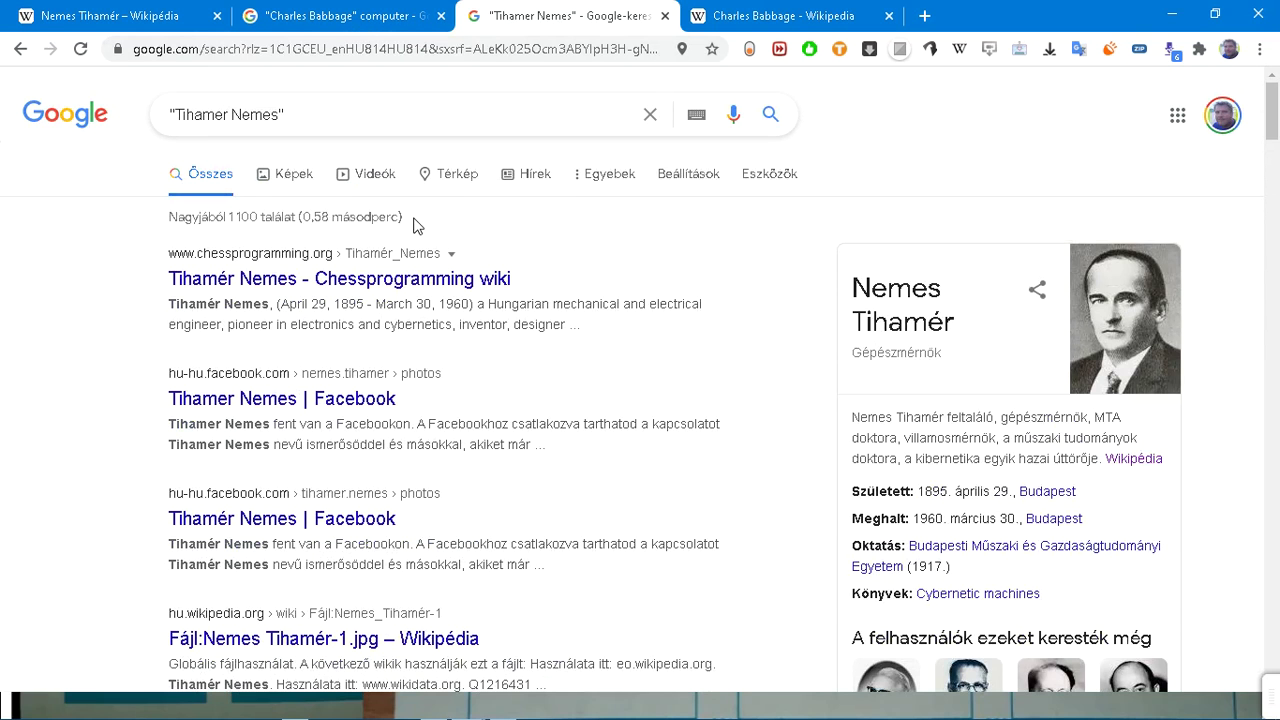
pyautogui.hotkey('alt', 'Tab')
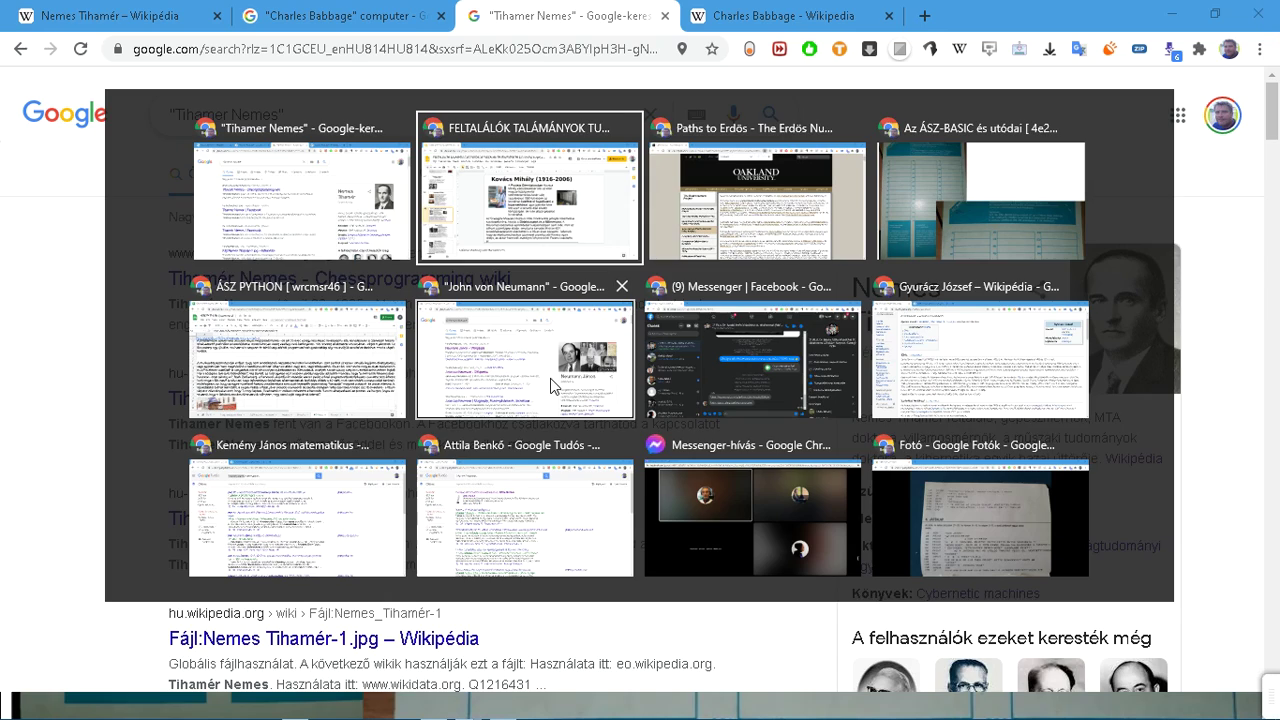
# Step: Cycle past the ÁSZ-BASIC slides and John von Neumann results to the ÁSZ PYTHON spreadsheet
pyautogui.press('Tab')
pyautogui.press('Tab')
pyautogui.press('Right')
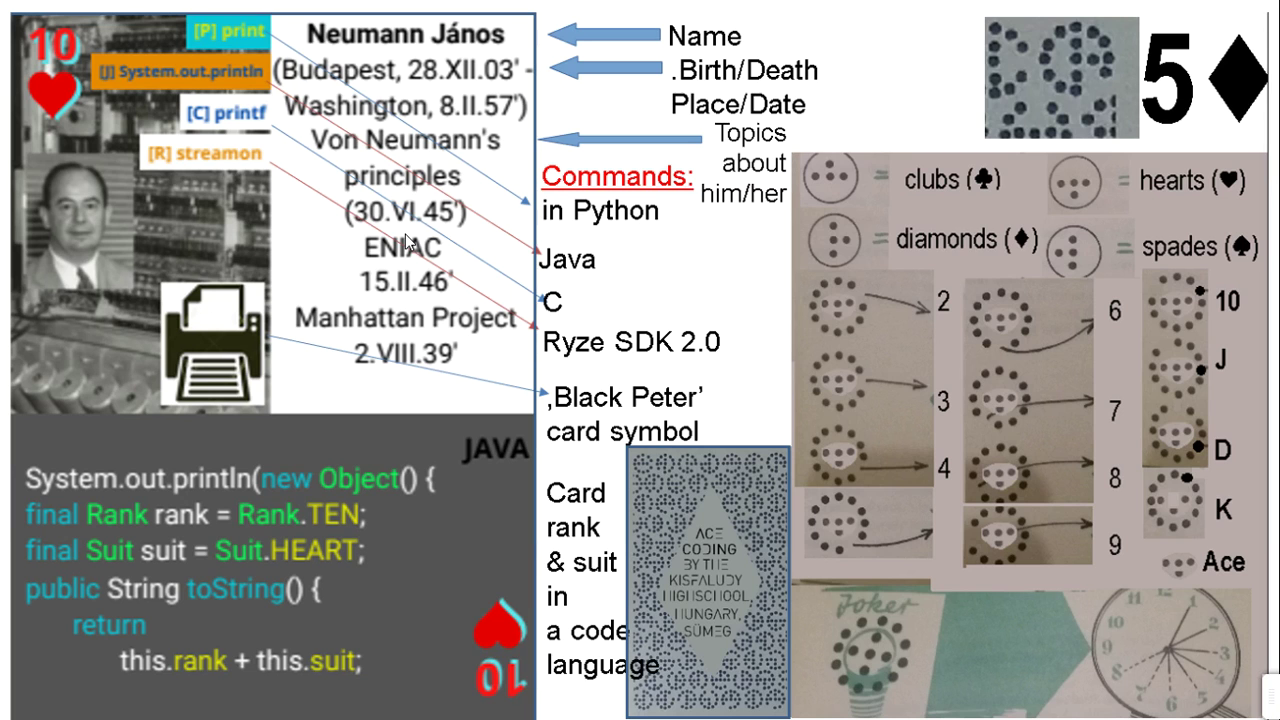
pyautogui.hotkey('alt', 'Tab')
pyautogui.hotkey('alt', 'Tab')
pyautogui.hotkey('alt', 'Tab')
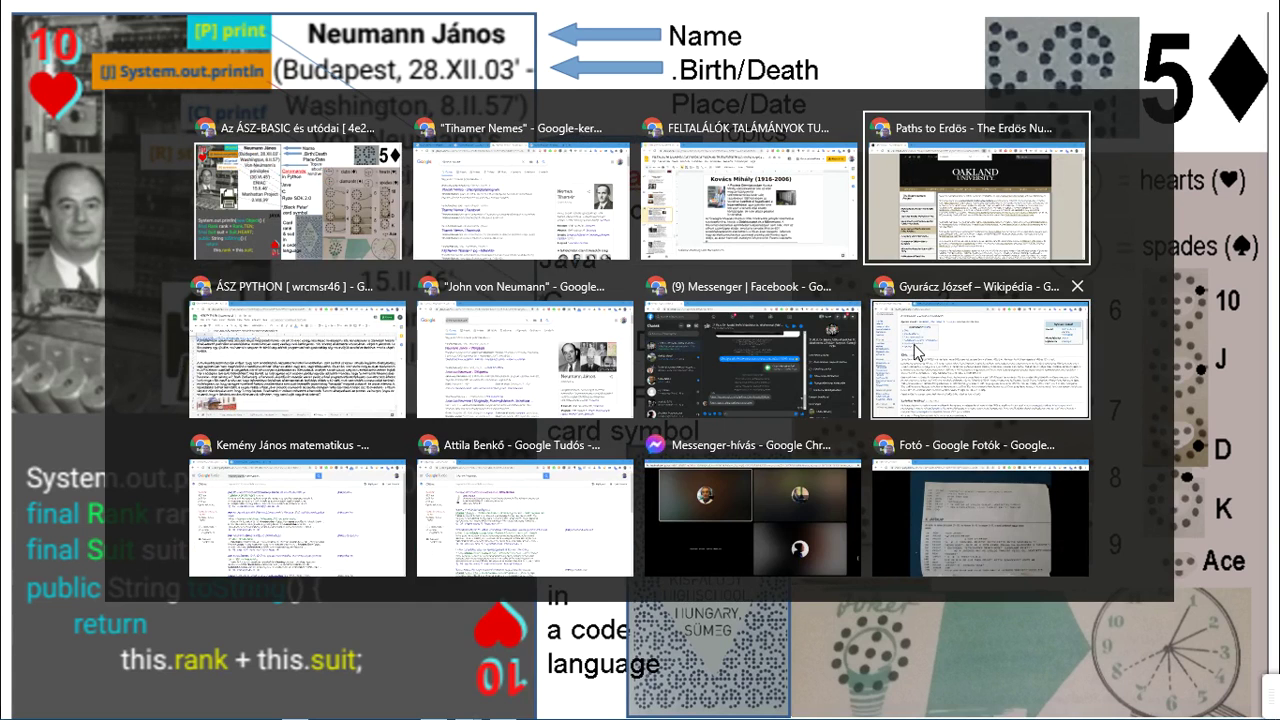
pyautogui.click(518, 388)
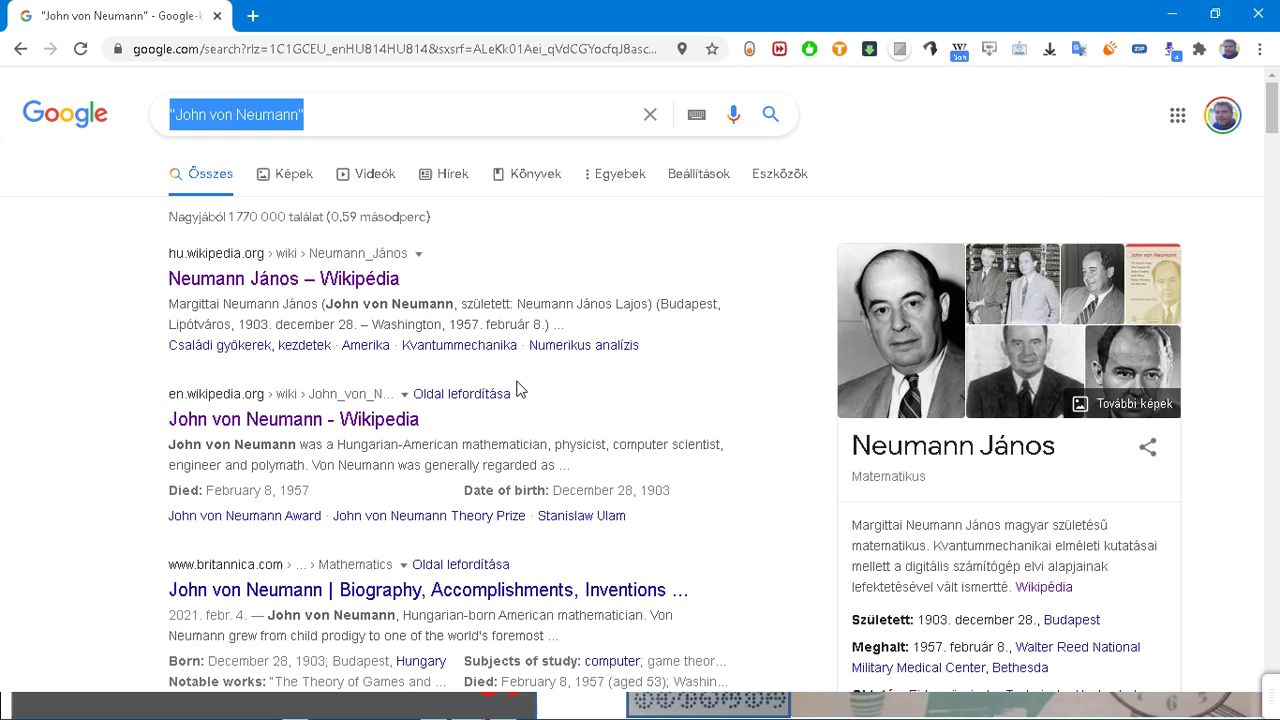
pyautogui.hotkey('alt', 'Tab')
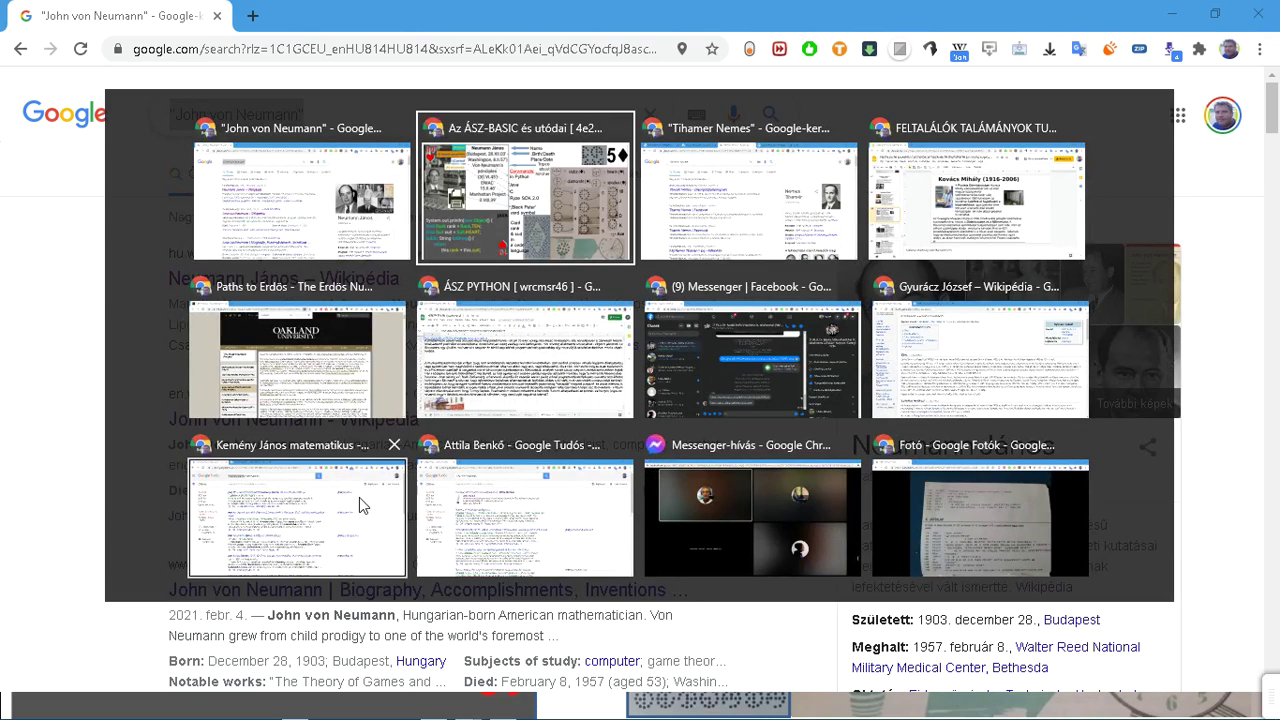
pyautogui.click(570, 393)
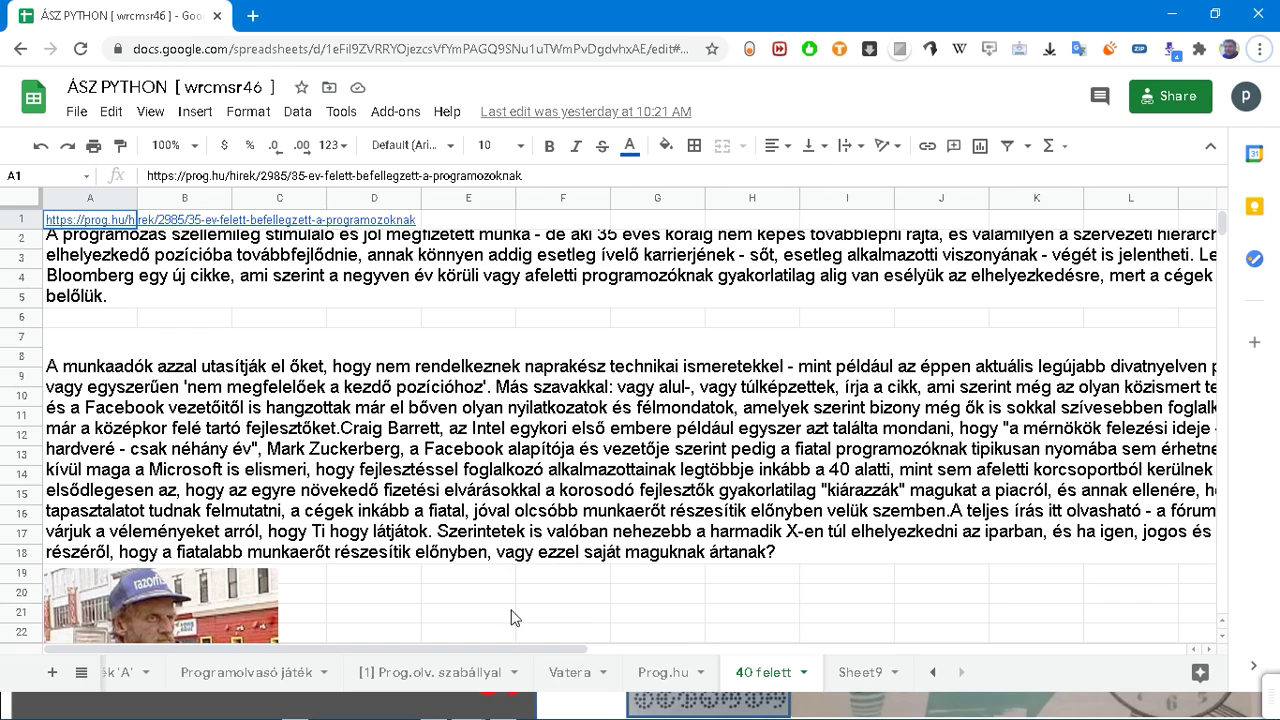
# Step: Open the 'Autós kártya' sheet from the all-sheets list
pyautogui.click(82, 672)
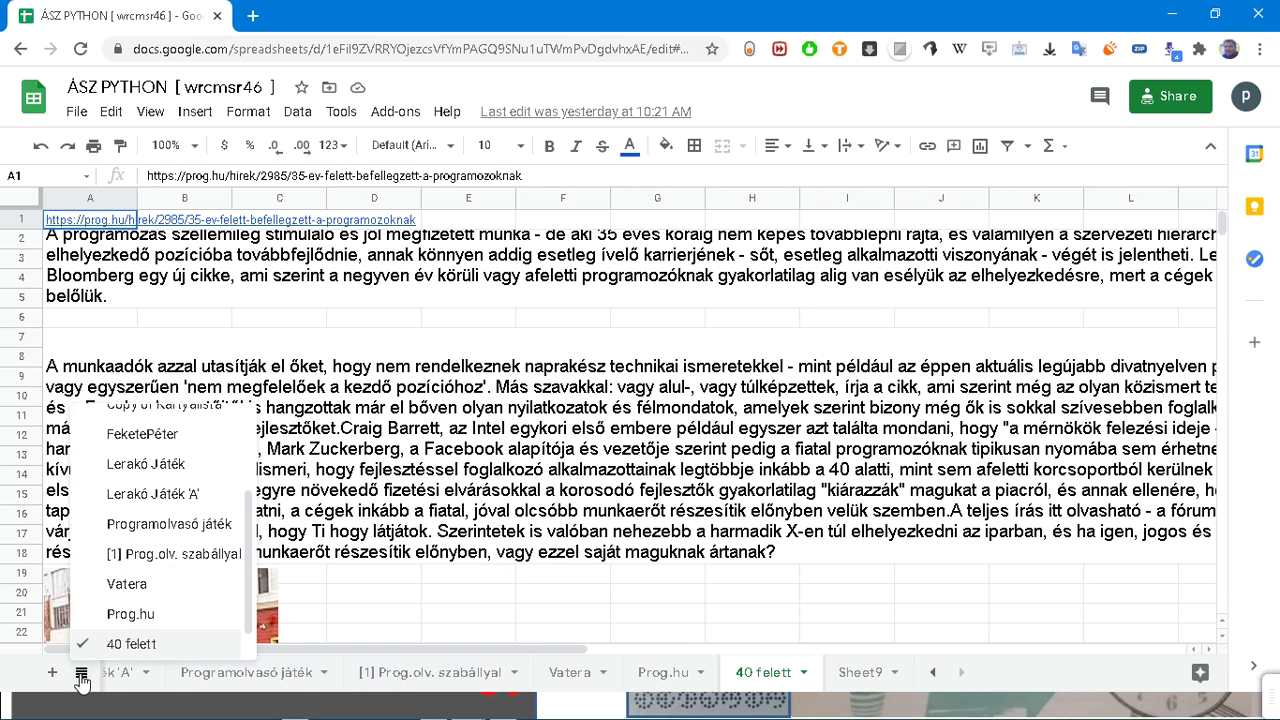
pyautogui.scroll(5, 178, 440)
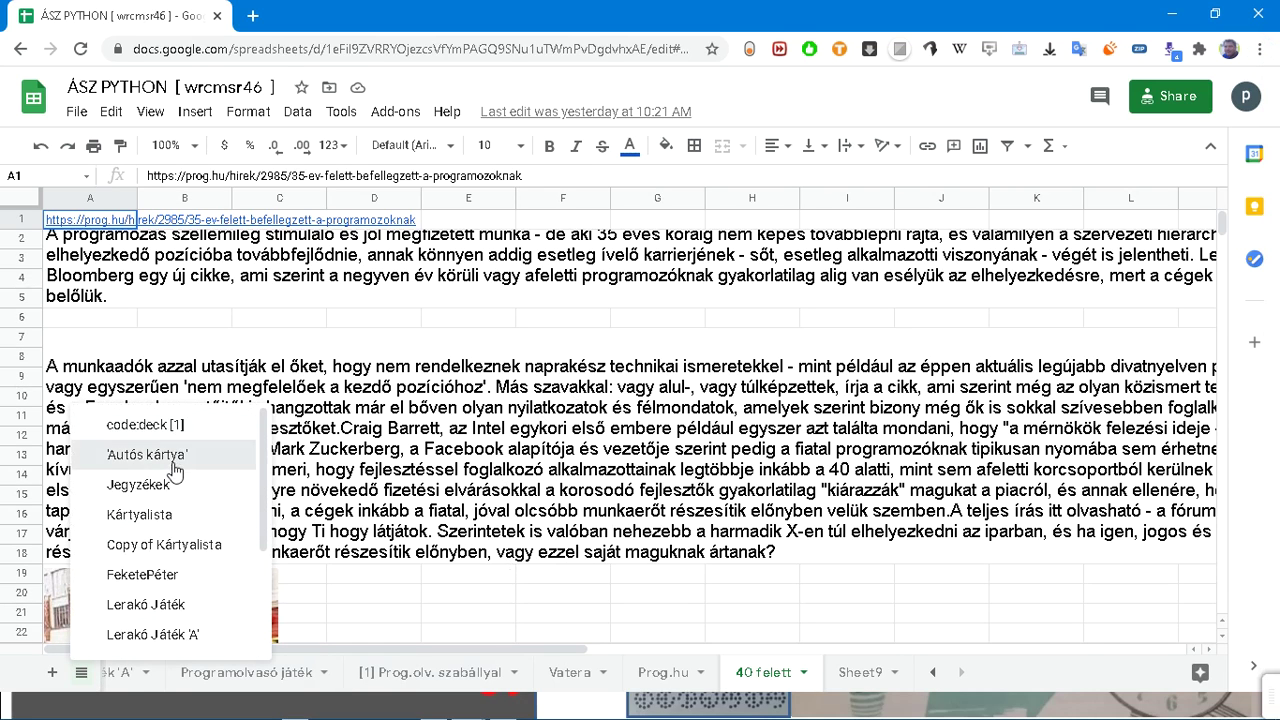
pyautogui.click(174, 458)
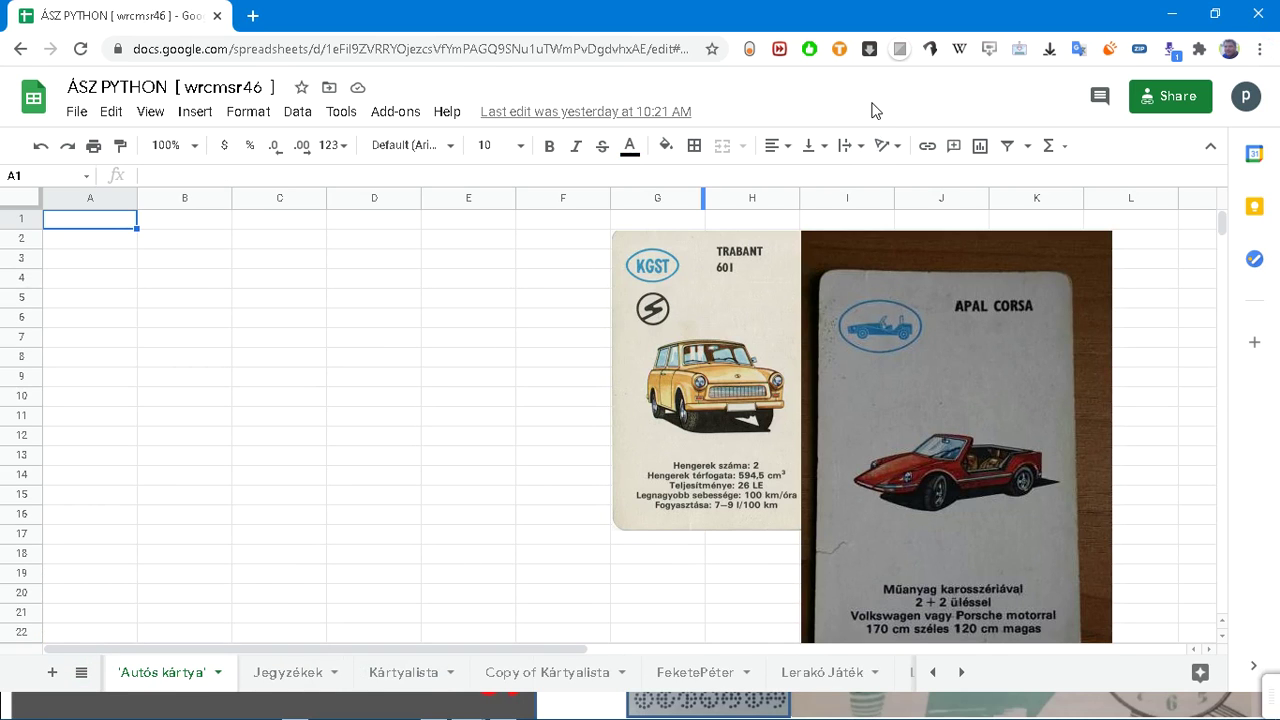
pyautogui.scroll(2, 866, 108)
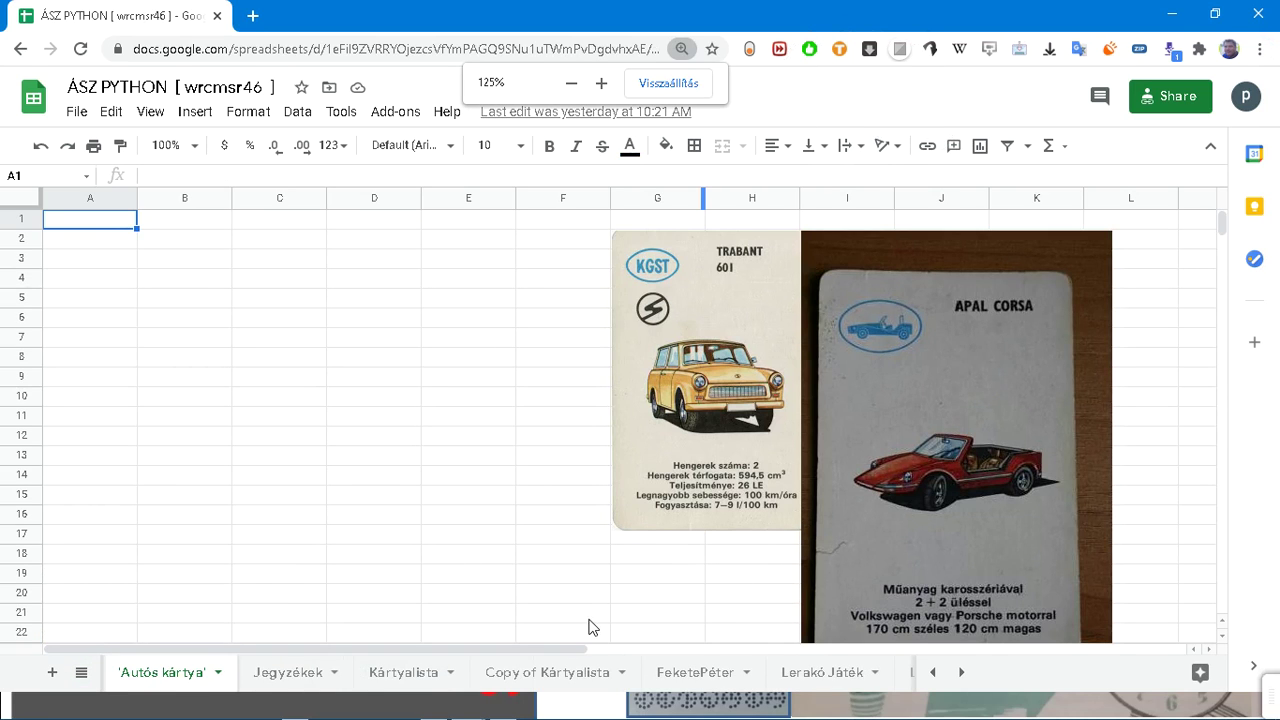
pyautogui.scroll(1, 575, 640)
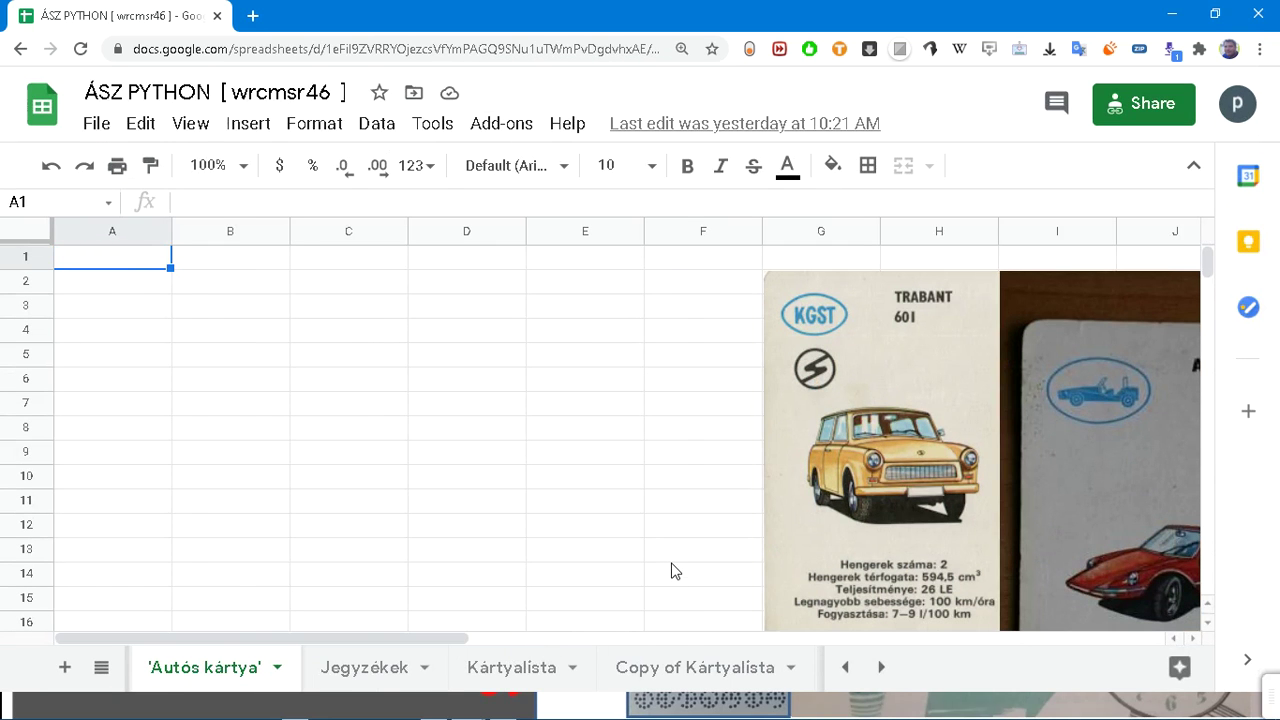
# Step: Flip to Kártyalista and back to 'Autós kártya', view it full screen, then switch windows
pyautogui.hotkey('ctrl', 'shift', 'pagedown')
pyautogui.hotkey('ctrl', 'shift', 'pagedown')
pyautogui.scroll(1, 533, 657)
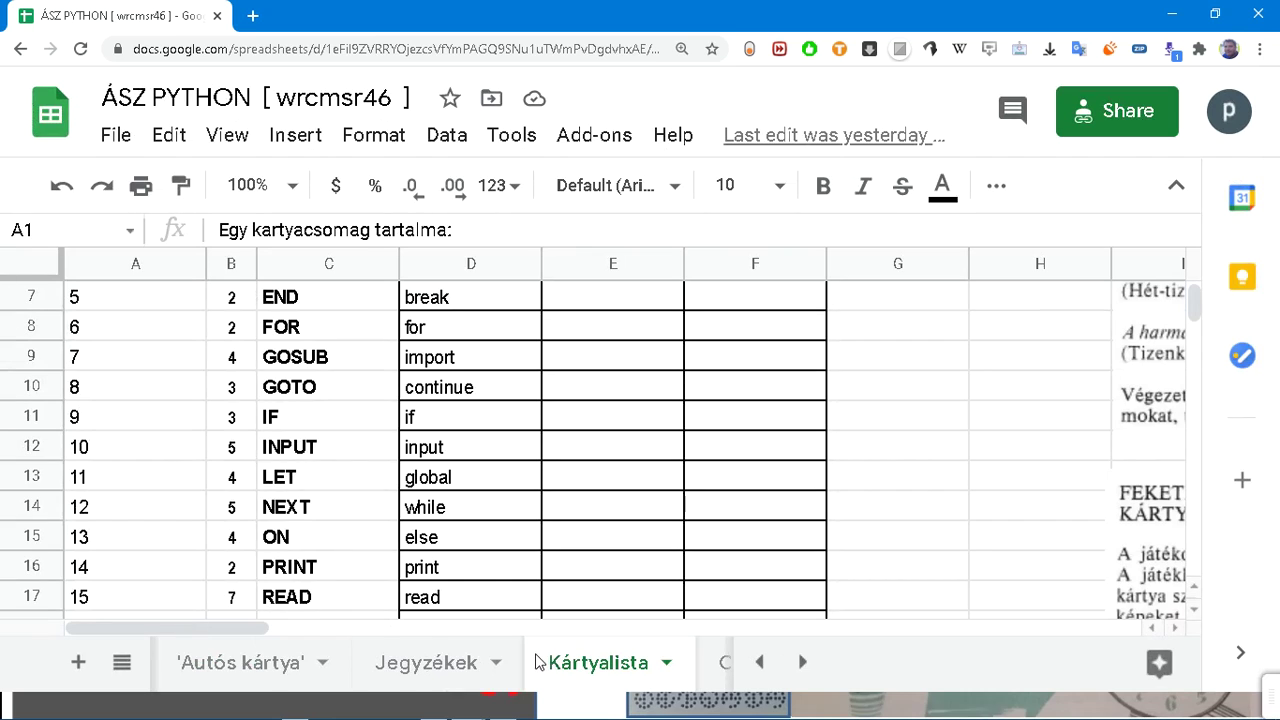
pyautogui.click(265, 667)
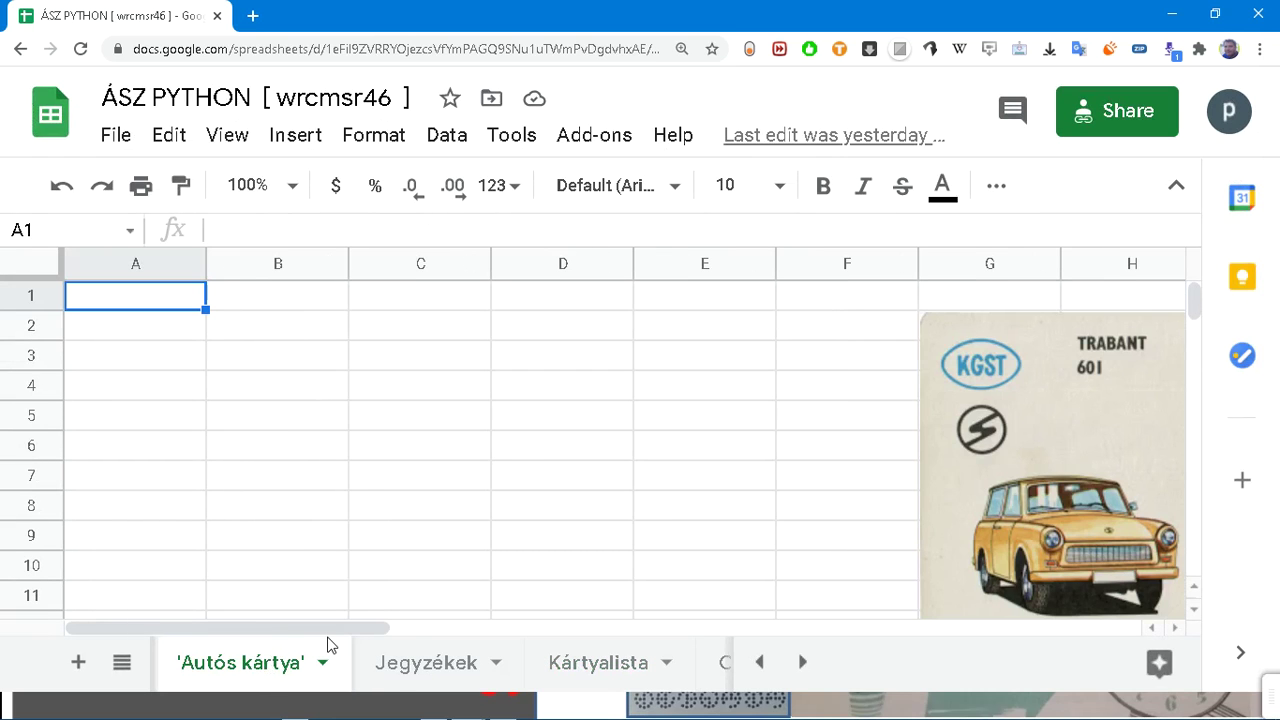
pyautogui.press('F11')
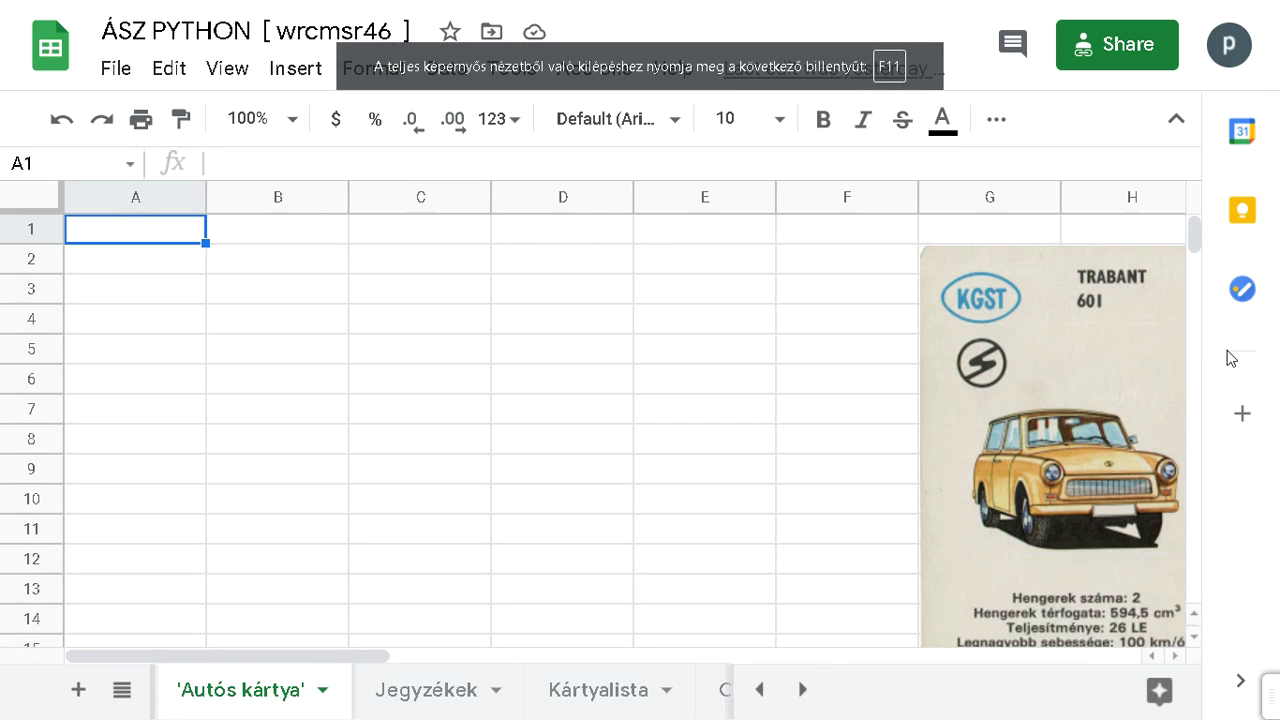
pyautogui.scroll(-1, 1127, 404)
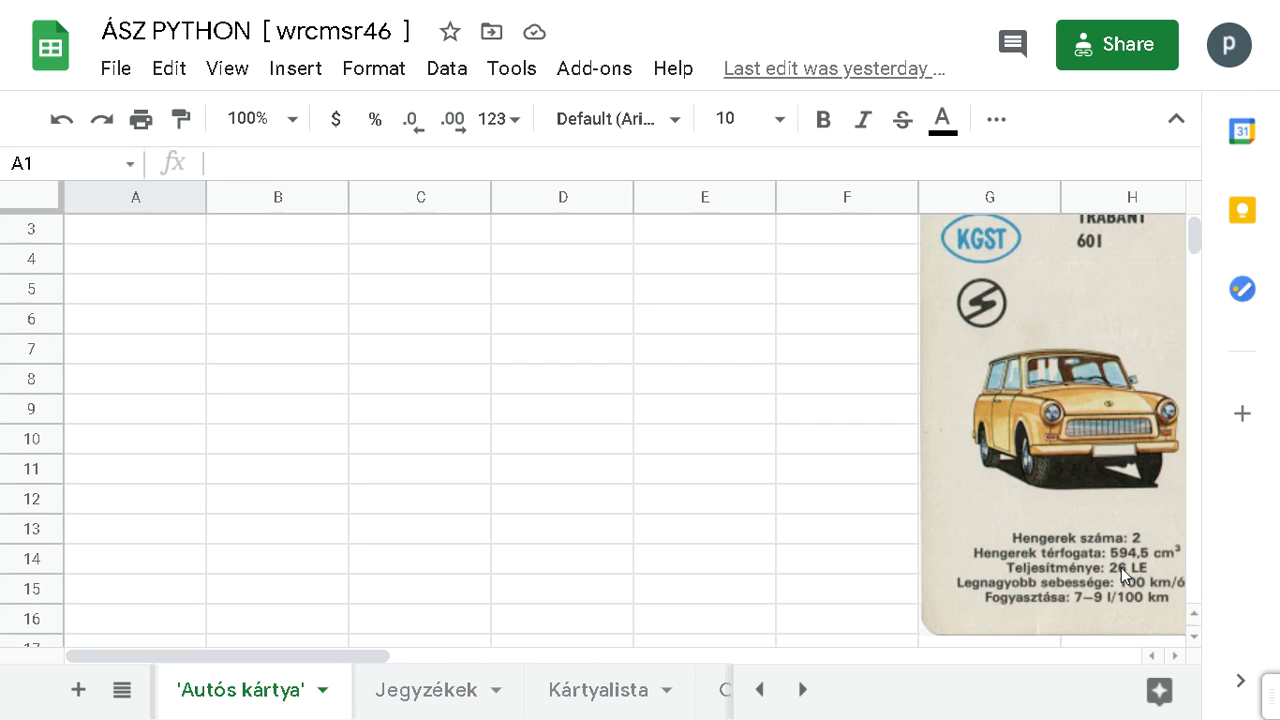
pyautogui.hotkey('alt', 'Tab')
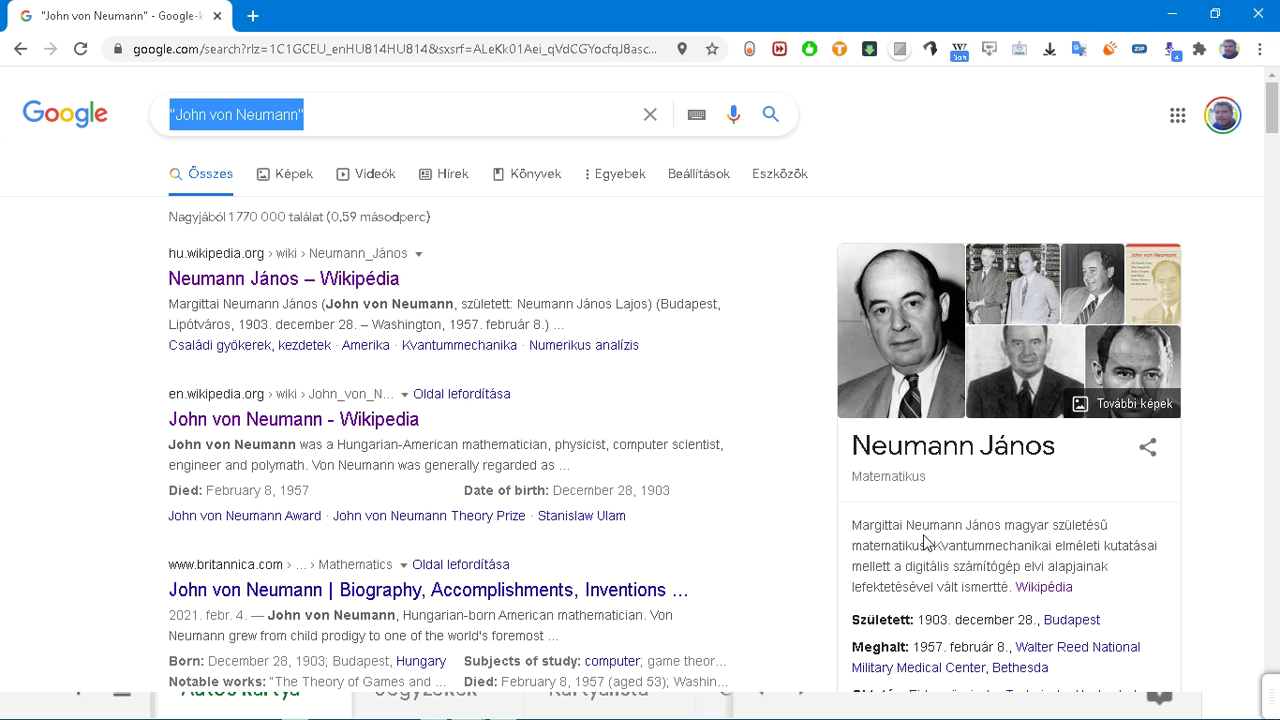
# Step: Open the Neumann János – Wikipédia result in a new tab and read through it
pyautogui.click(325, 287)
pyautogui.middleClick(325, 287)
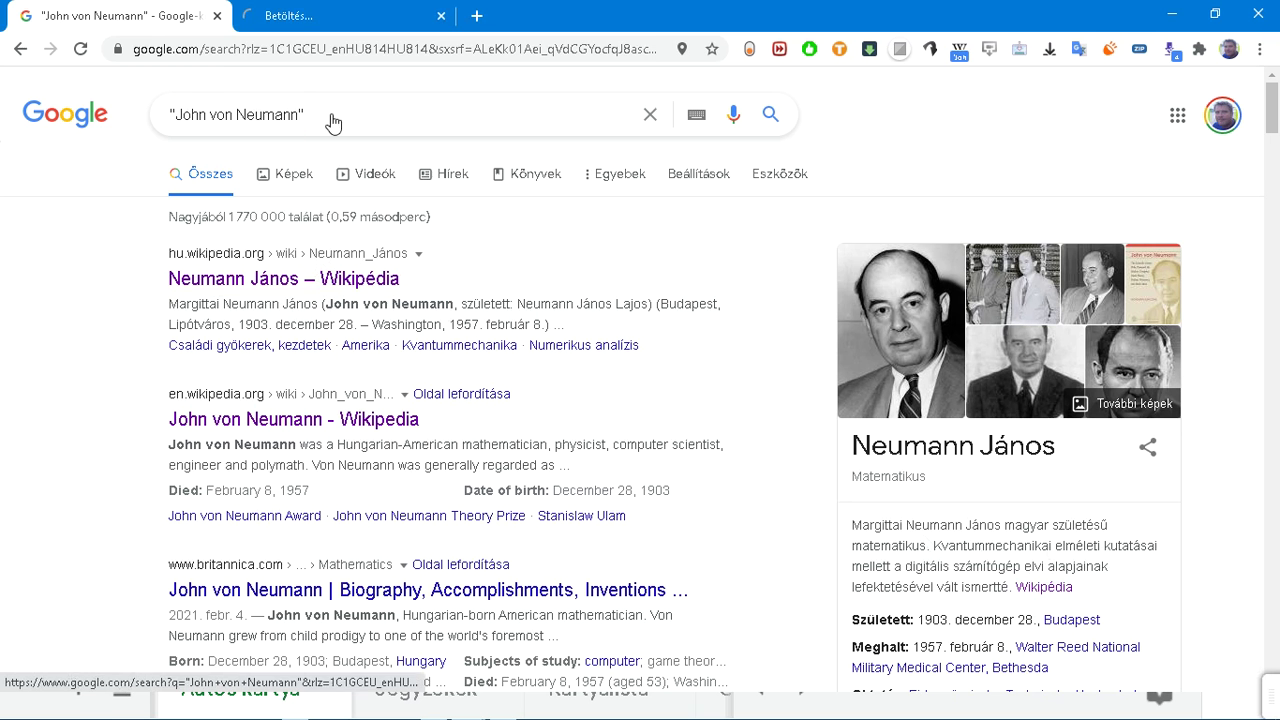
pyautogui.click(320, 16)
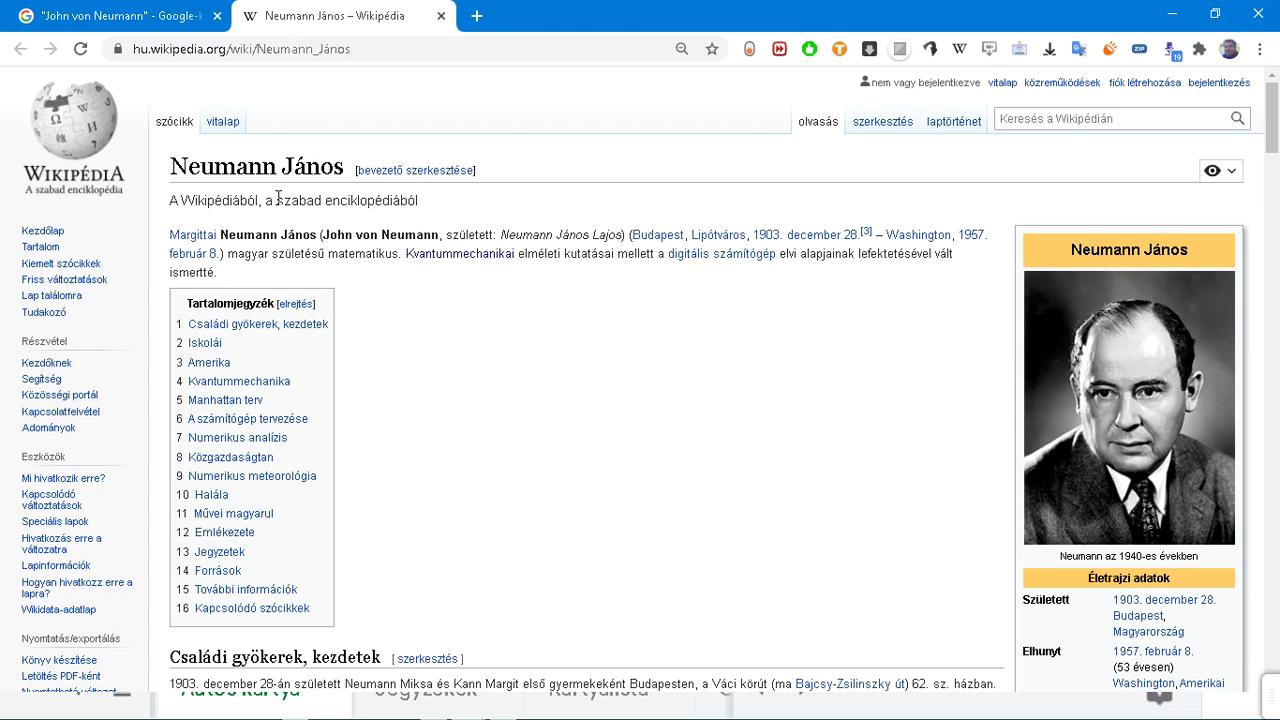
pyautogui.moveTo(175, 164); pyautogui.dragTo(366, 279)
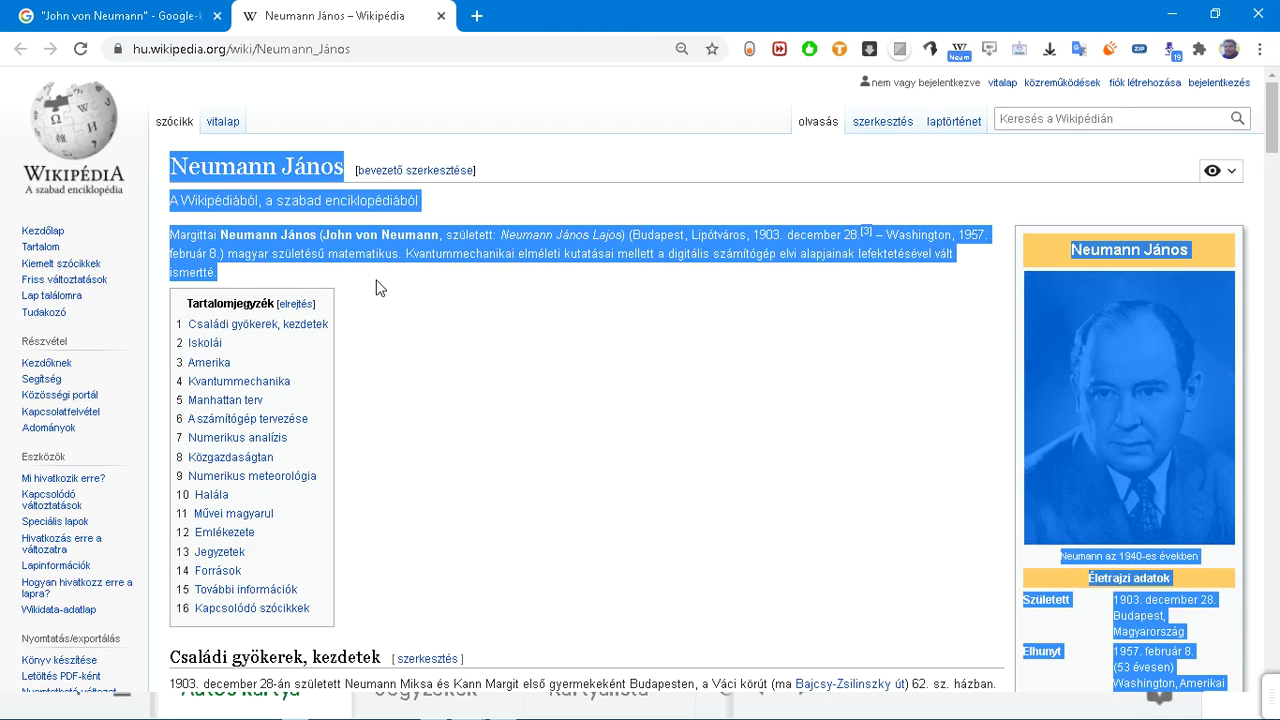
pyautogui.click(377, 287)
pyautogui.scroll(-3, 377, 287)
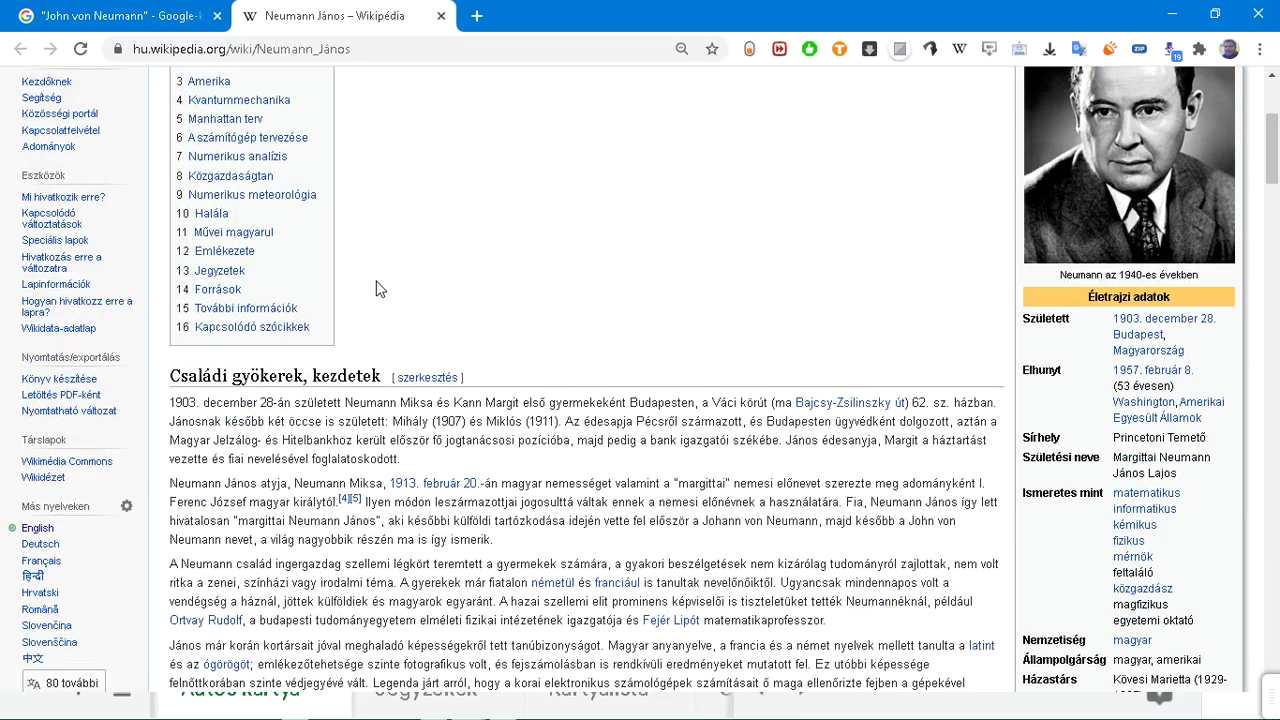
pyautogui.scroll(-3, 377, 287)
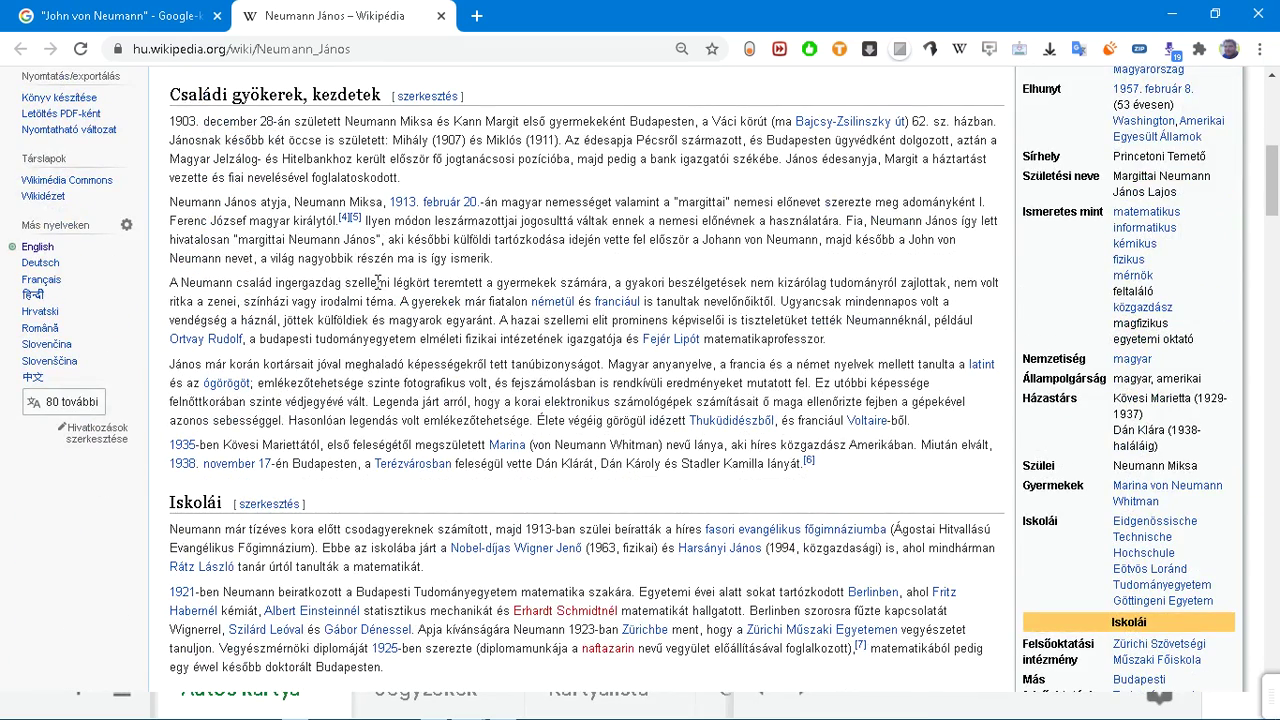
pyautogui.scroll(2, 378, 283)
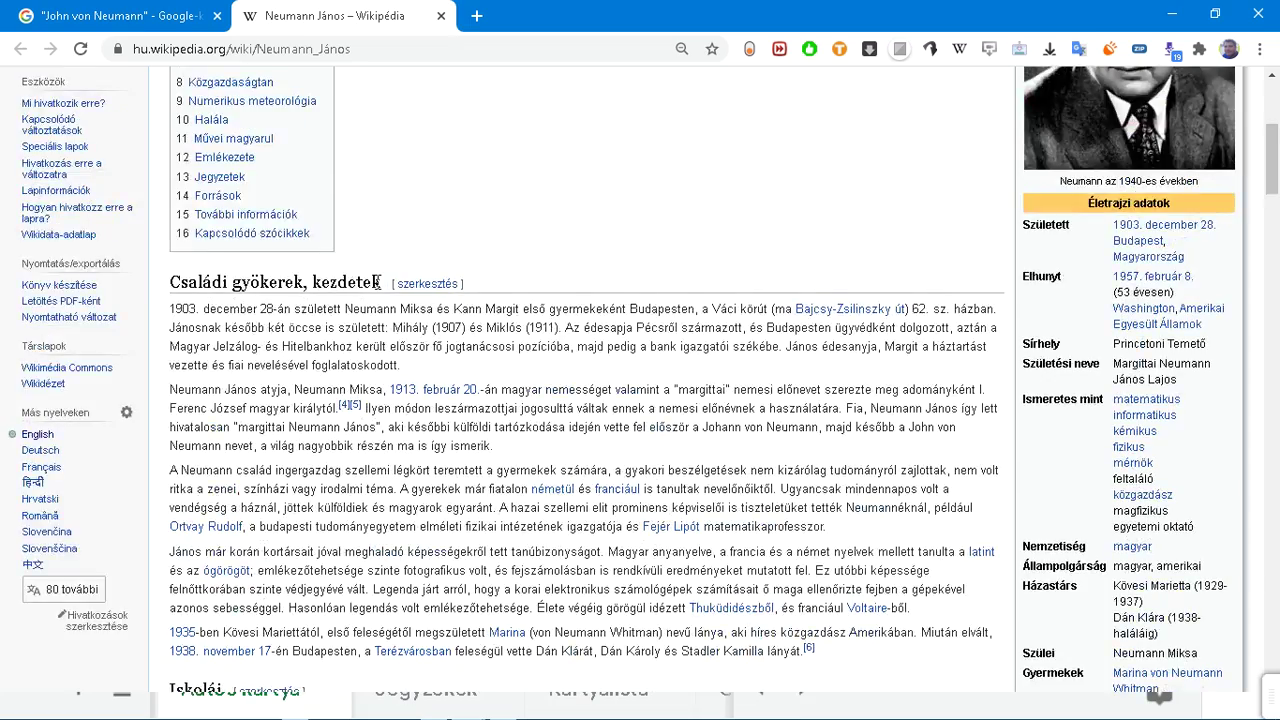
pyautogui.scroll(-3, 378, 283)
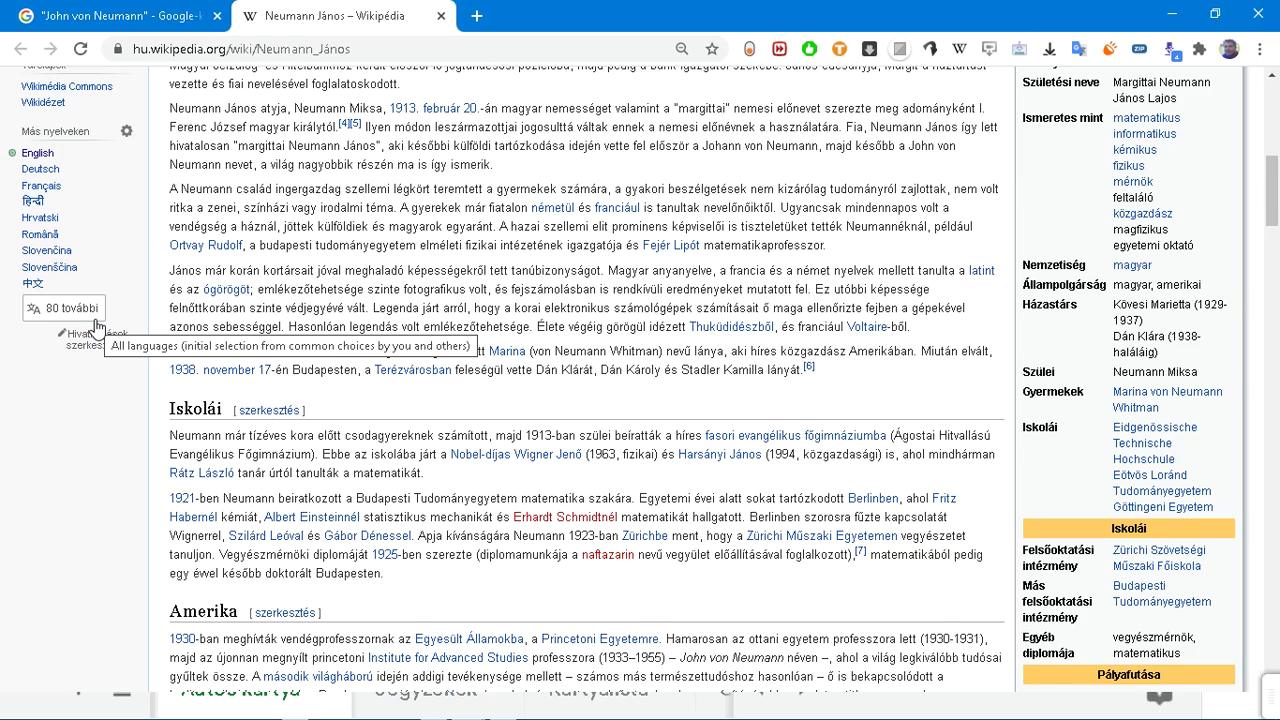
pyautogui.scroll(10, 100, 320)
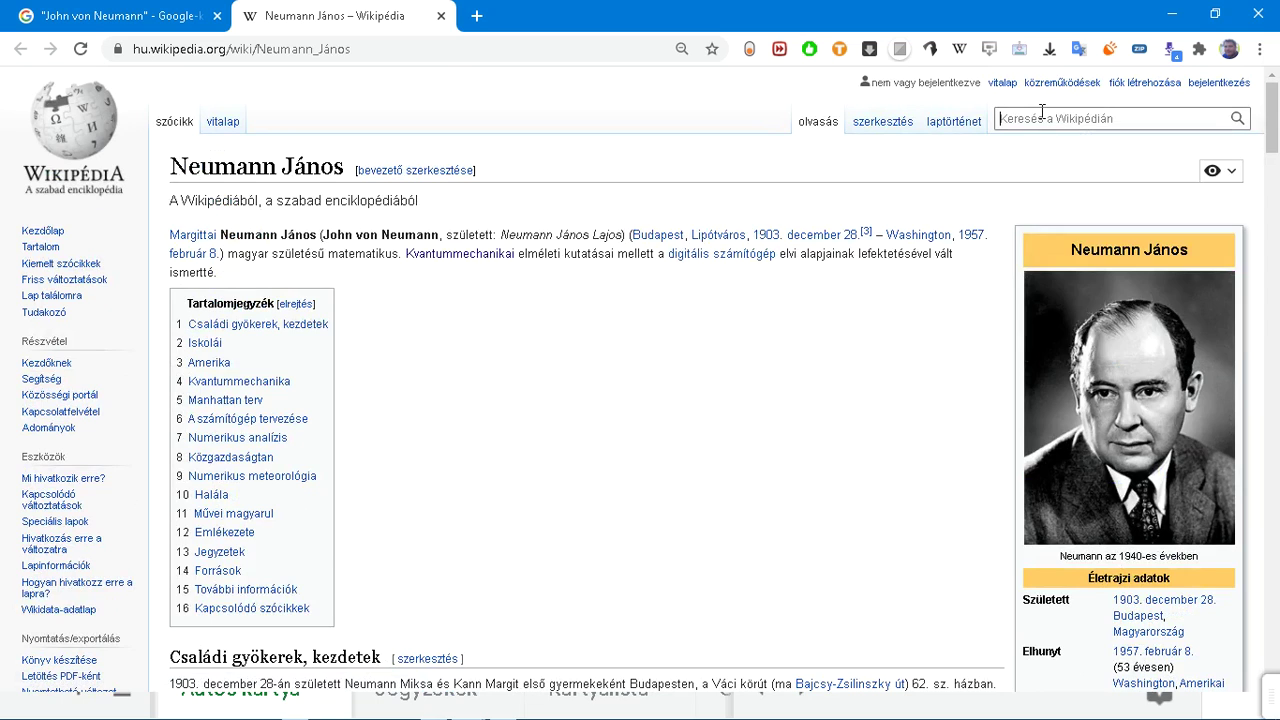
# Step: Scroll the Neumann János article again and ready the Wikipedia search box for a new search
pyautogui.click(1042, 116)
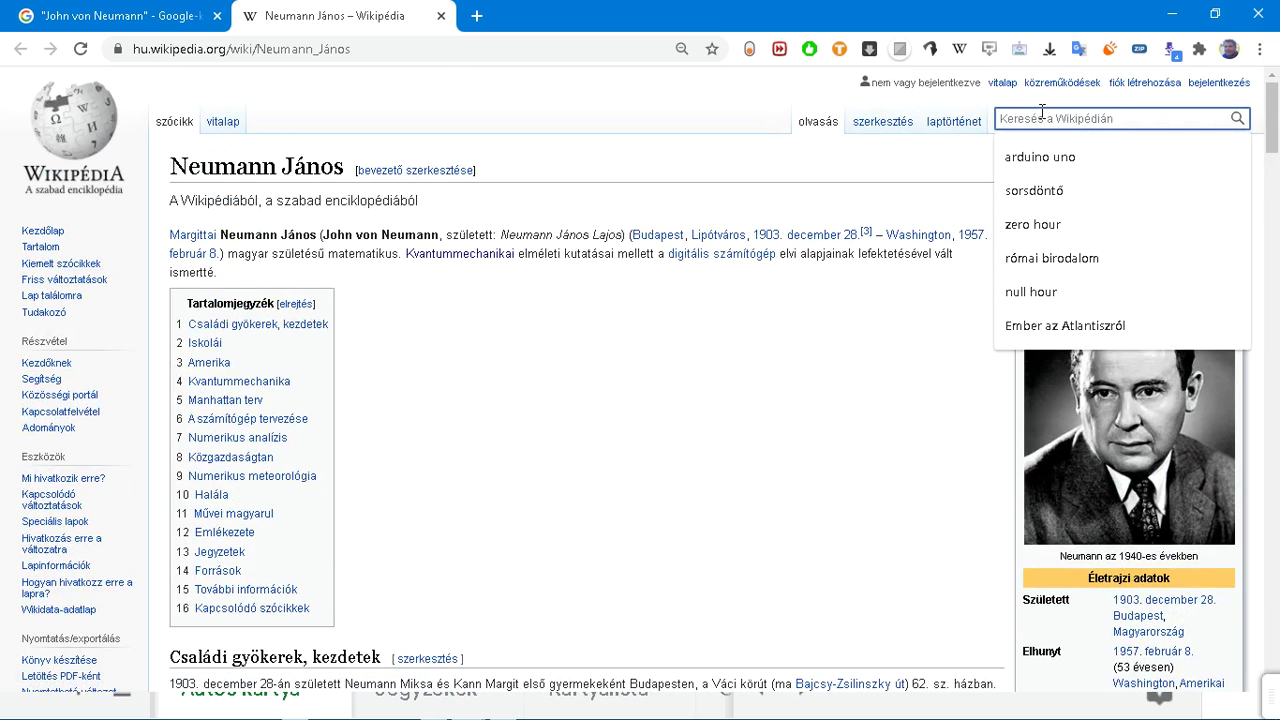
pyautogui.click(849, 334)
pyautogui.scroll(-3, 503, 322)
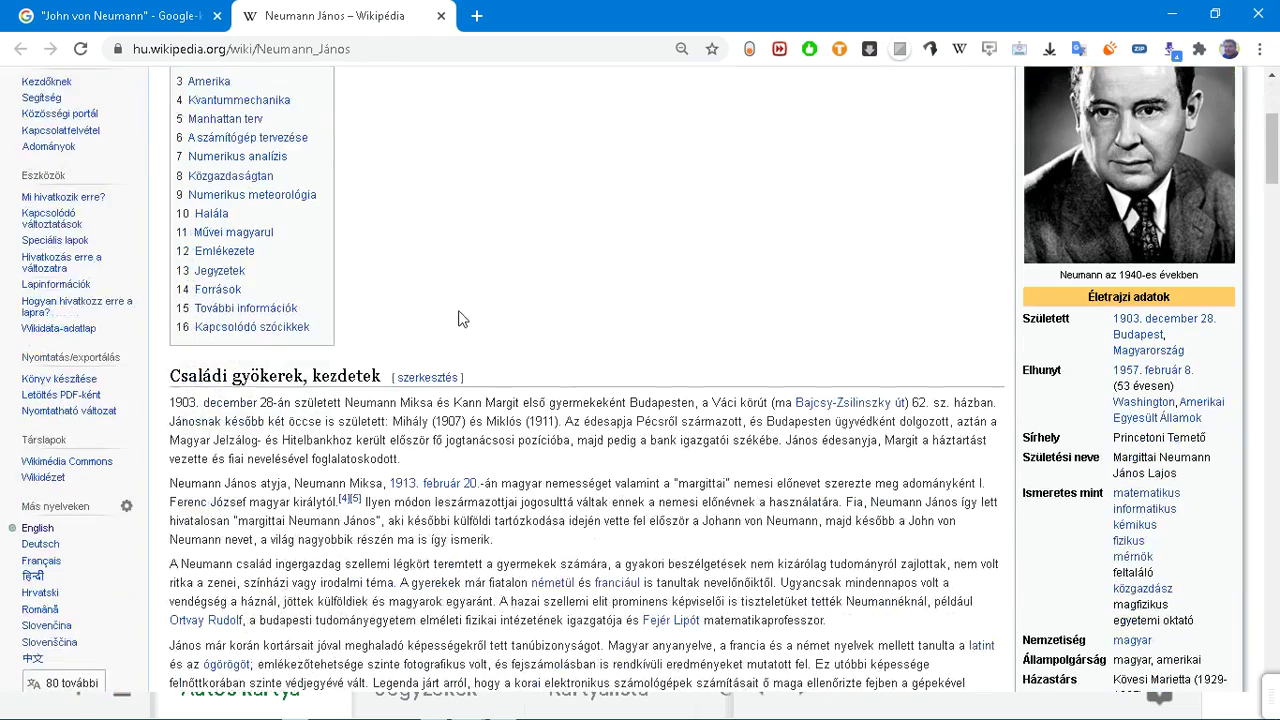
pyautogui.scroll(-2, 445, 405)
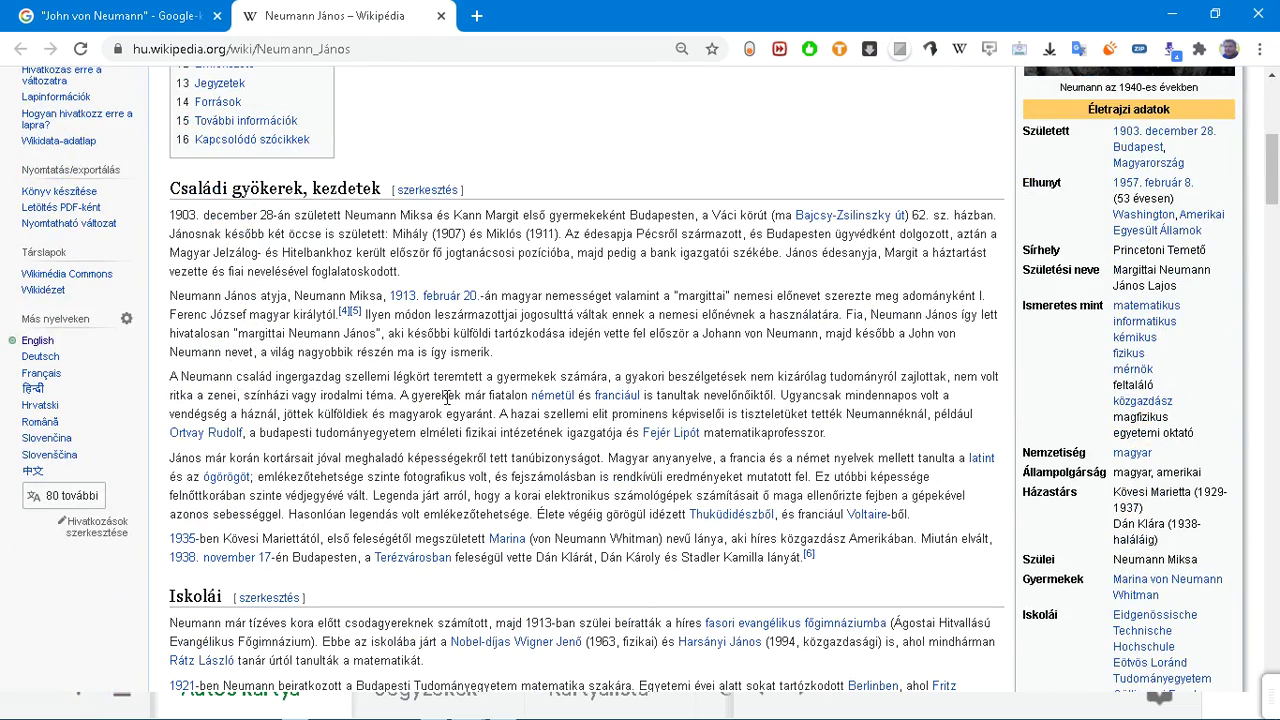
pyautogui.scroll(5, 447, 388)
pyautogui.click(1043, 119)
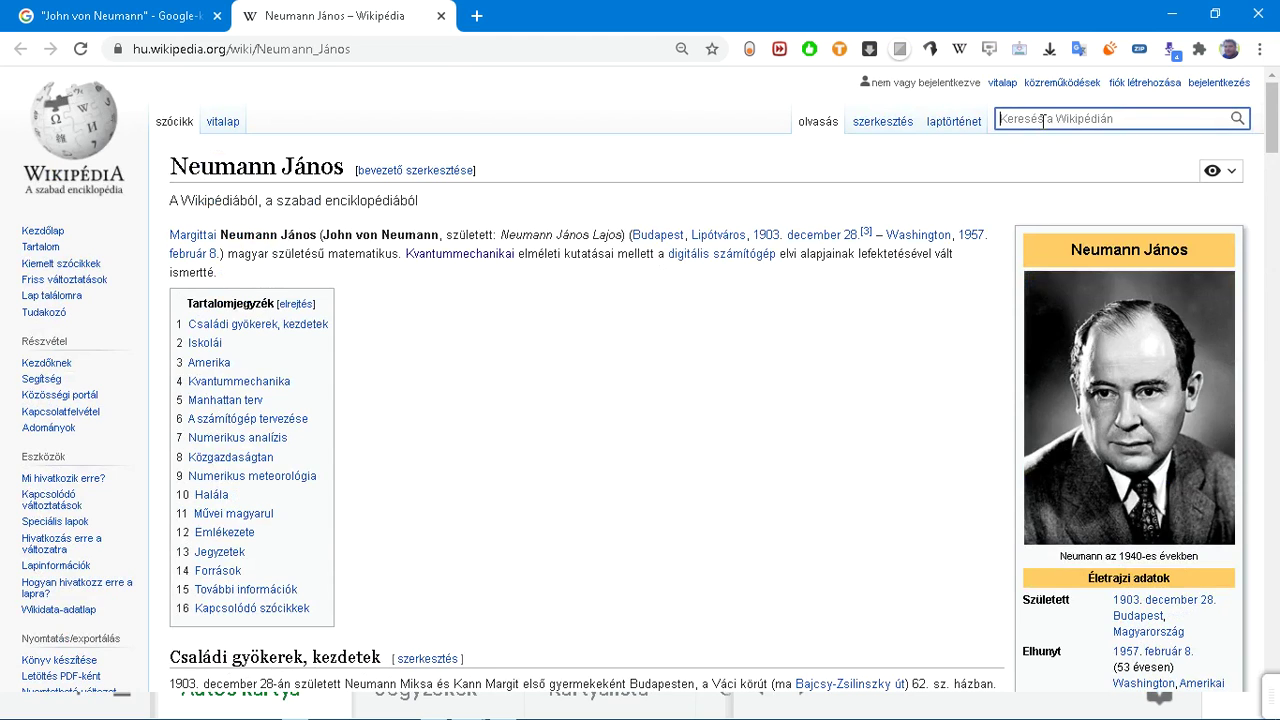
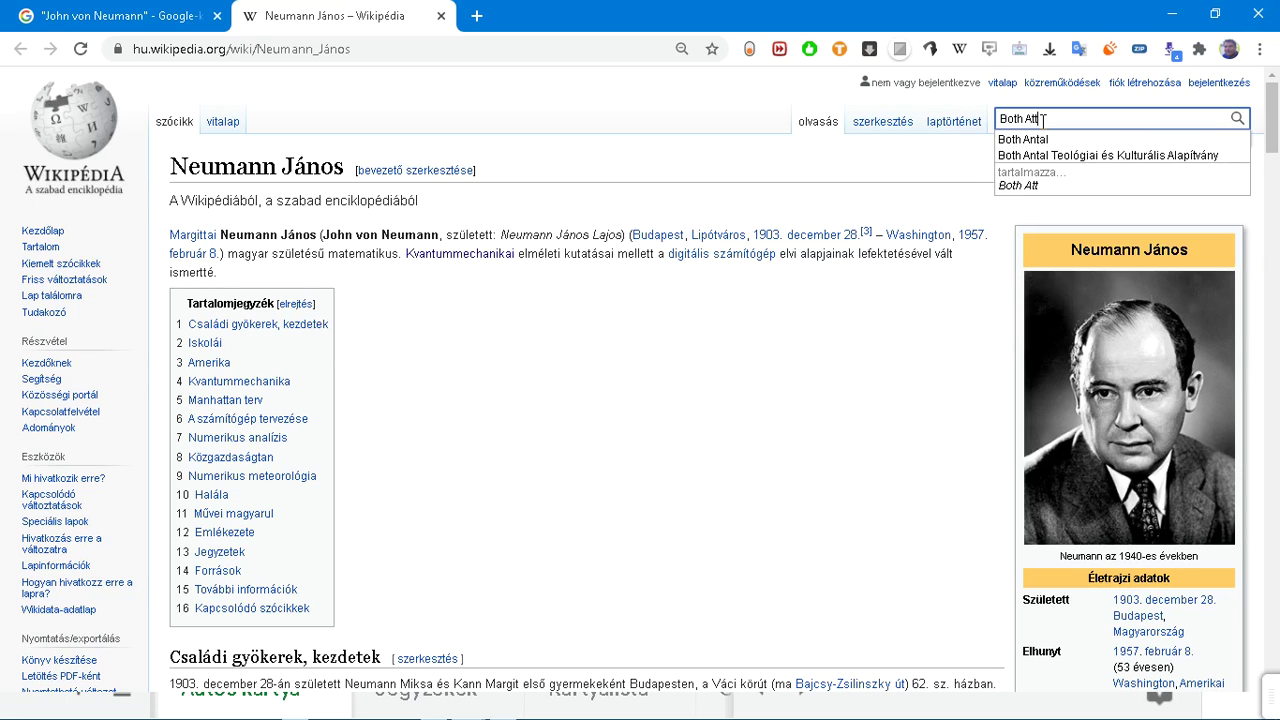
pyautogui.press('Down')
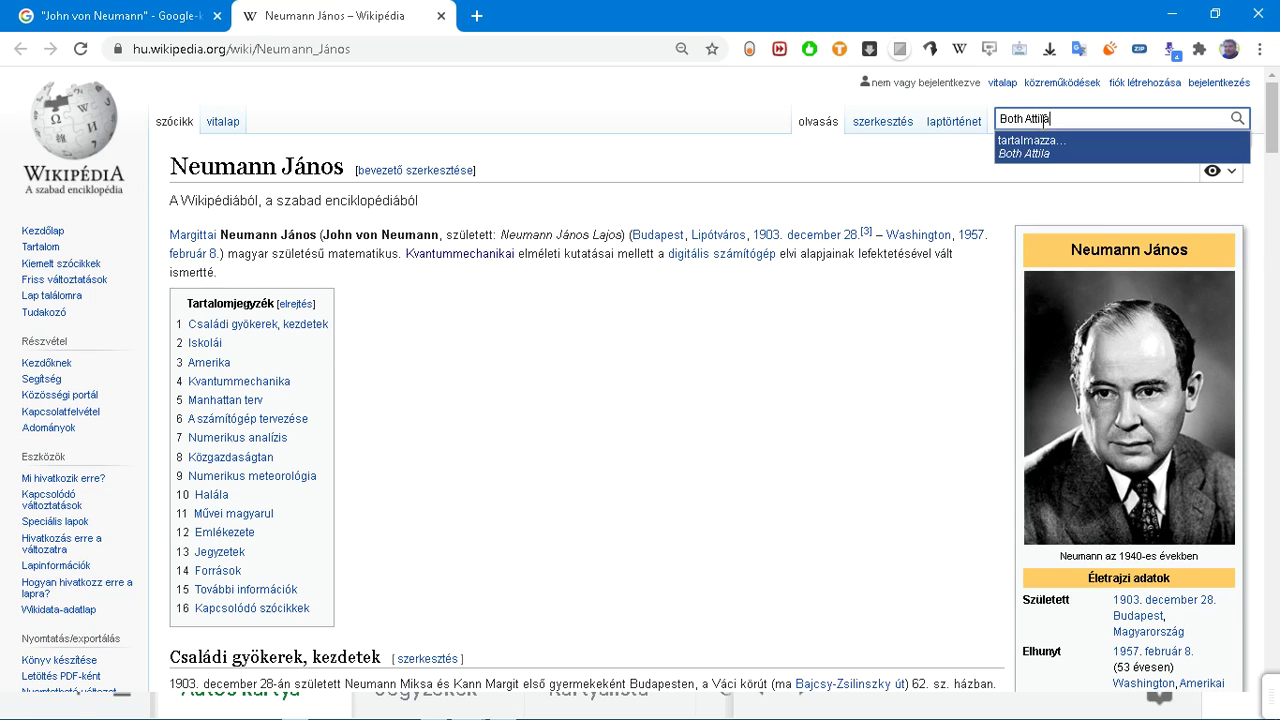
pyautogui.press('Return')
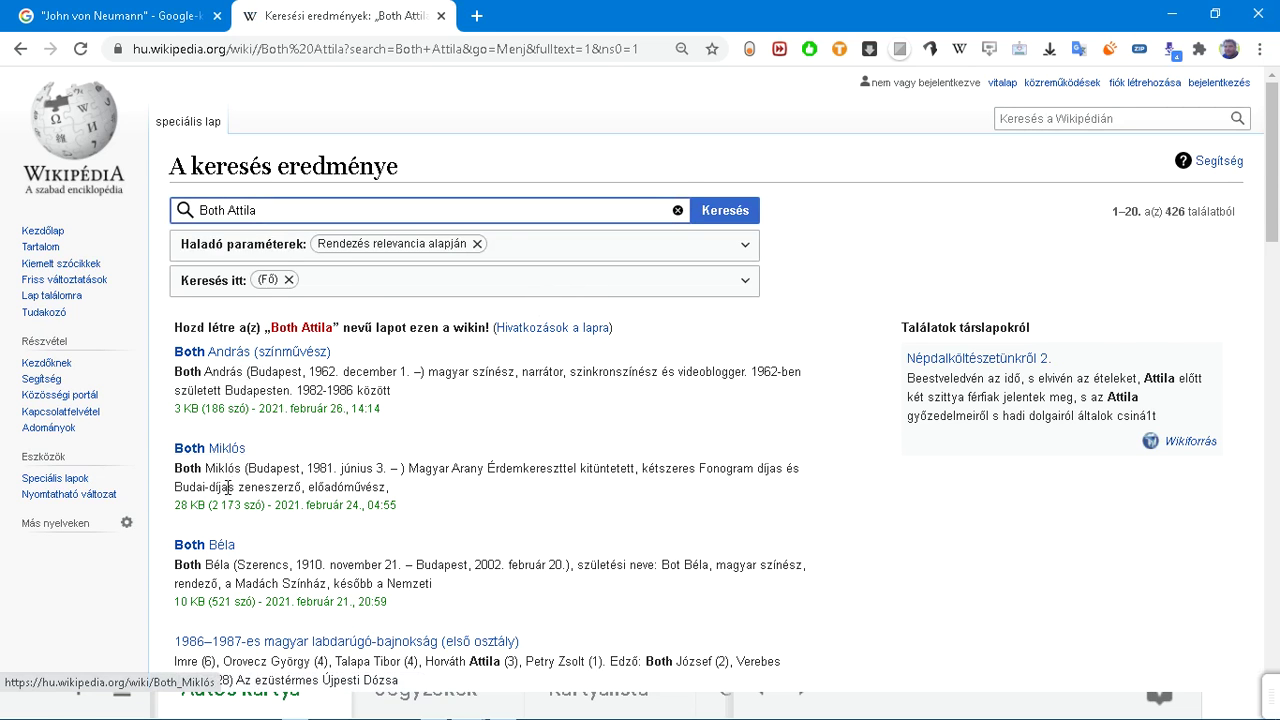
pyautogui.scroll(-1, 229, 490)
pyautogui.scroll(1, 398, 430)
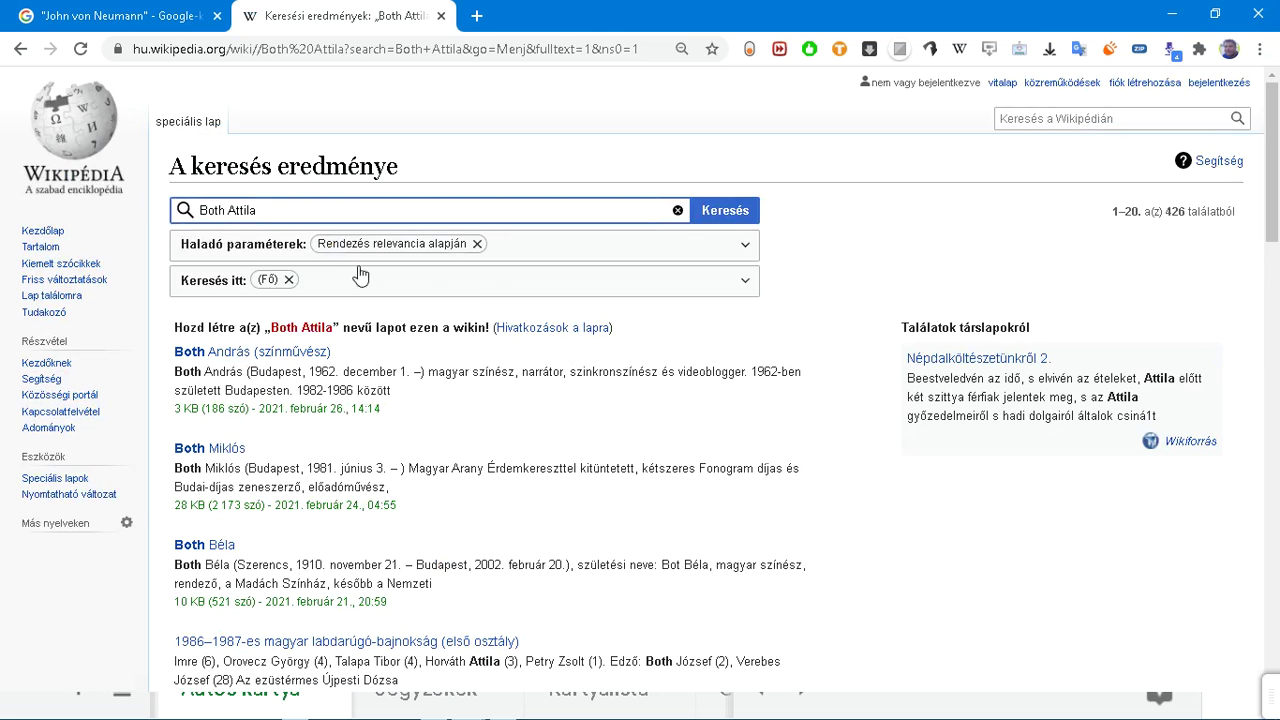
# Step: Select 'Attila' in the search query and open a blank new tab
pyautogui.click(256, 207)
pyautogui.hotkey('ctrl', 'shift', 'Left')
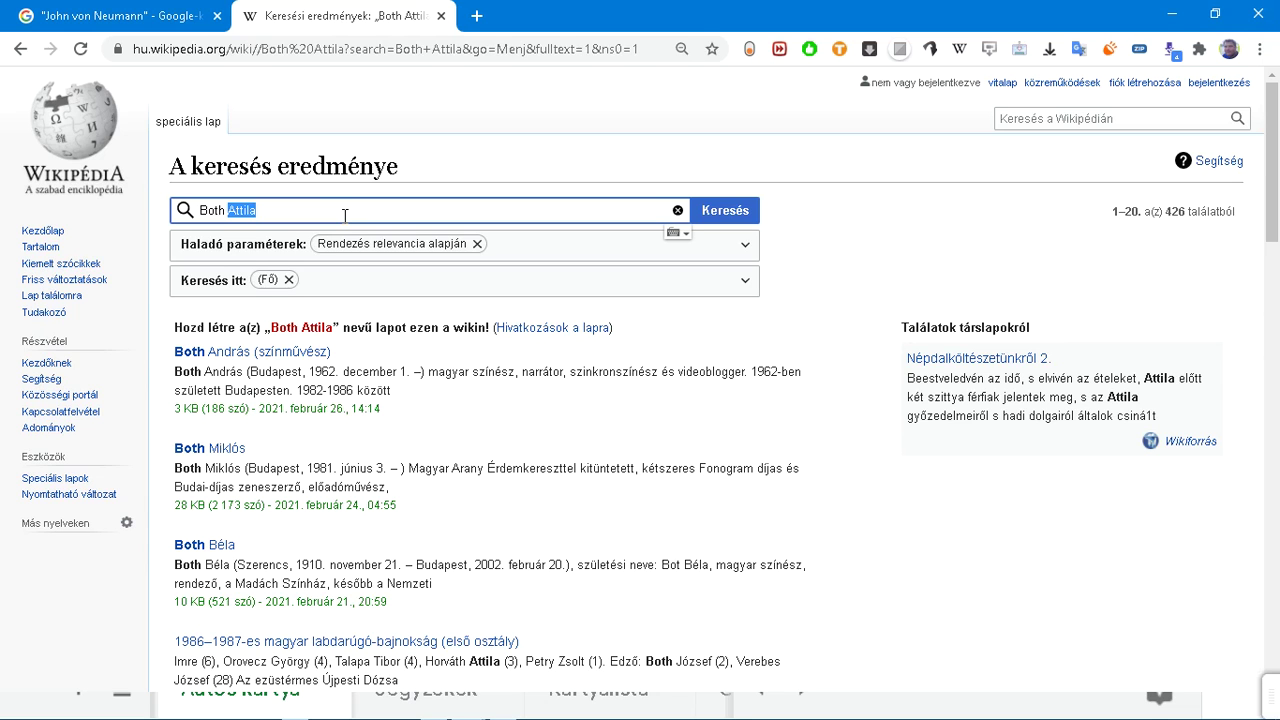
pyautogui.hotkey('ctrl', 't')
pyautogui.write('B')
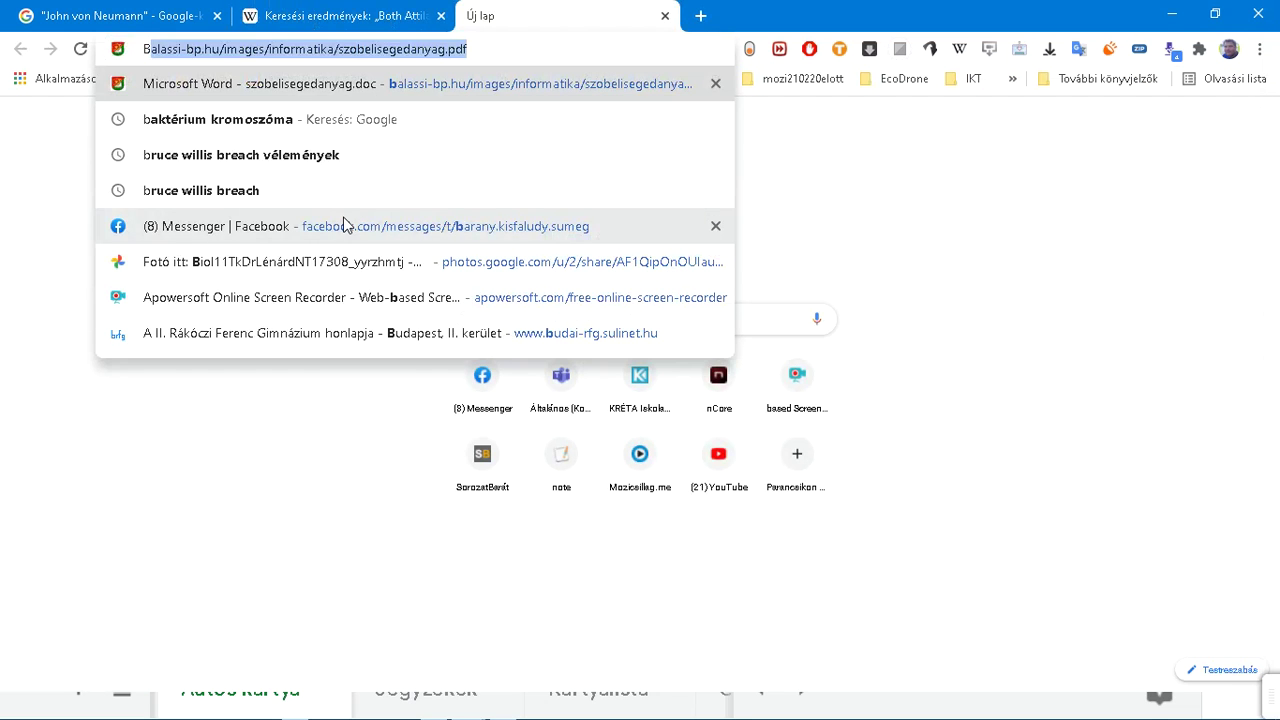
pyautogui.press('BackSpace')
pyautogui.press('BackSpace')
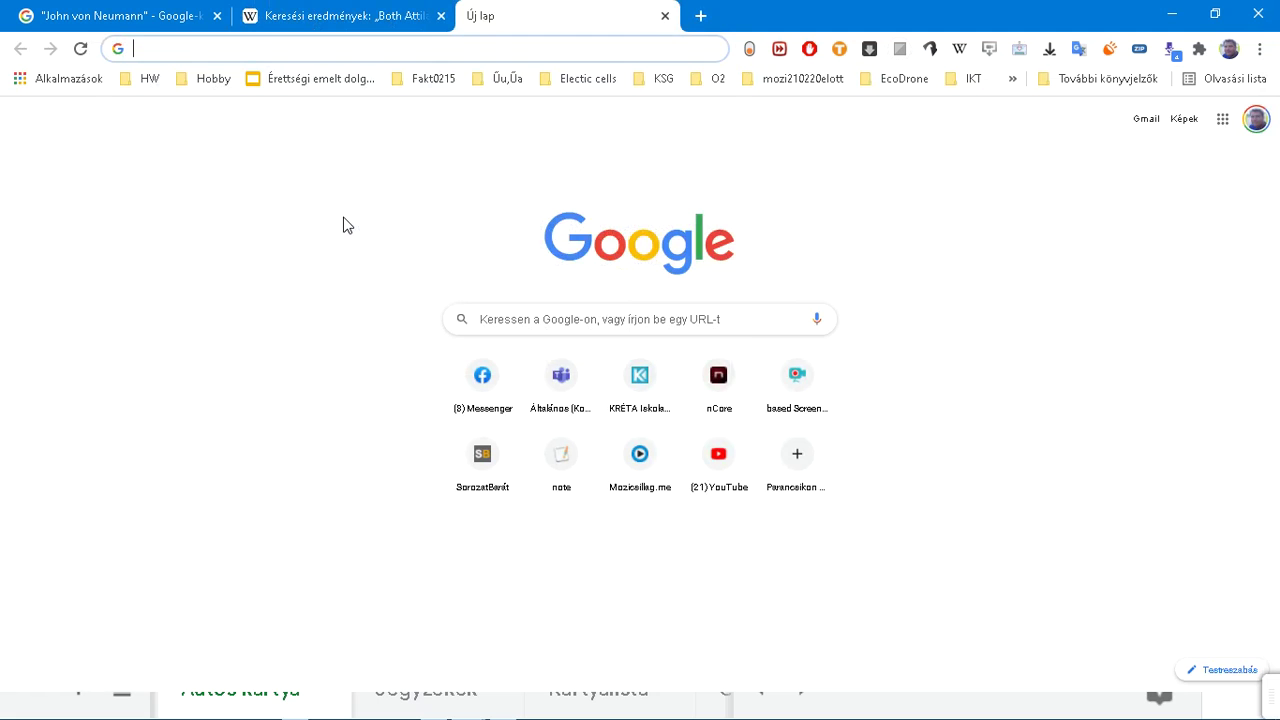
pyautogui.write('űrvilá')
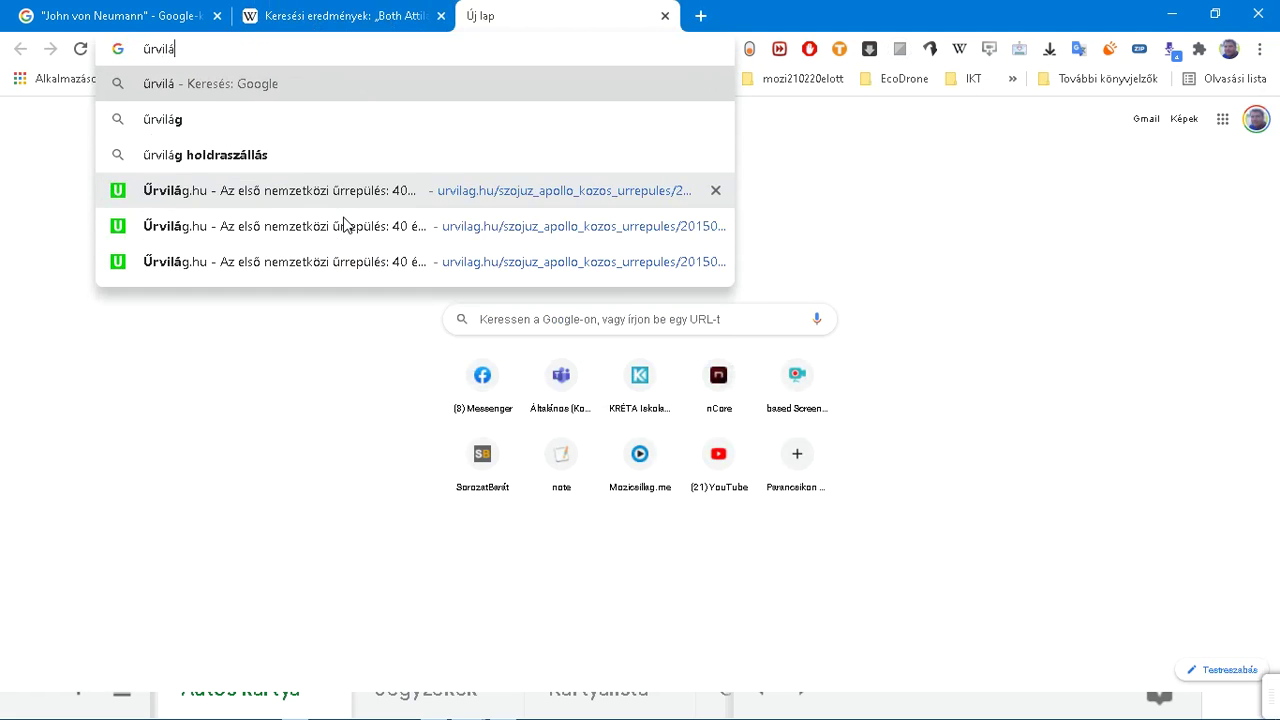
pyautogui.write('g b')
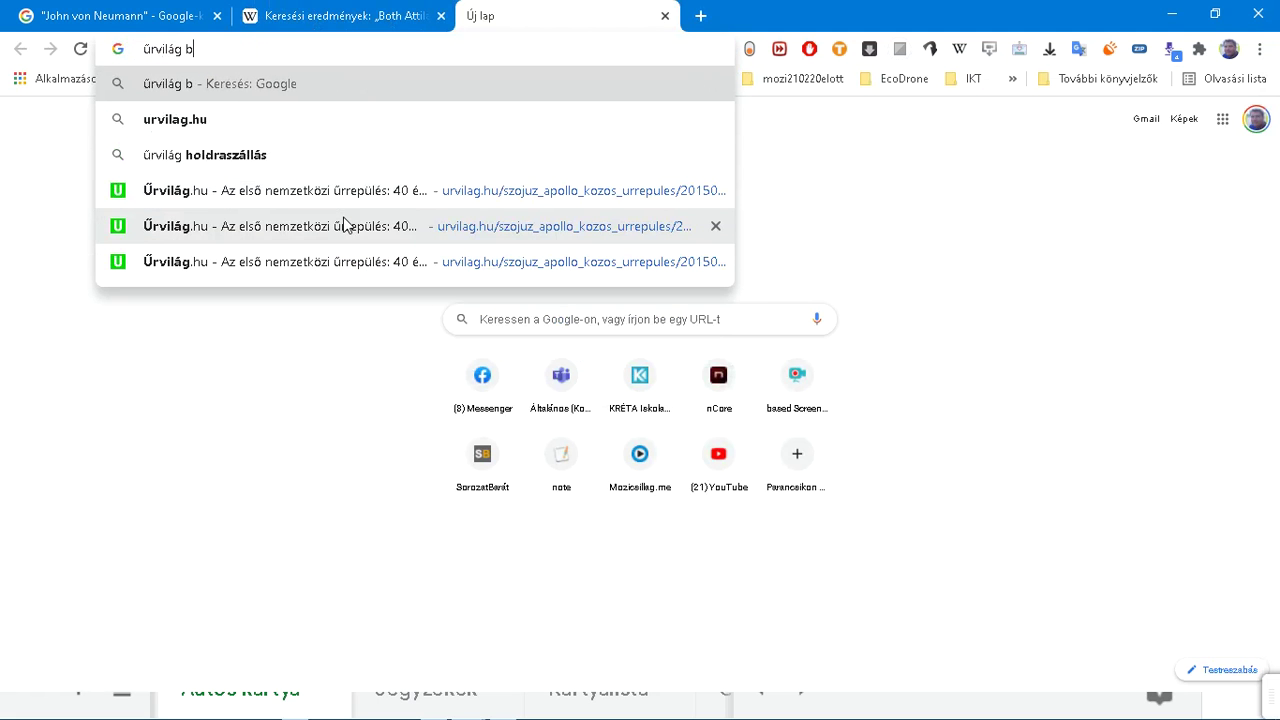
pyautogui.write('o')
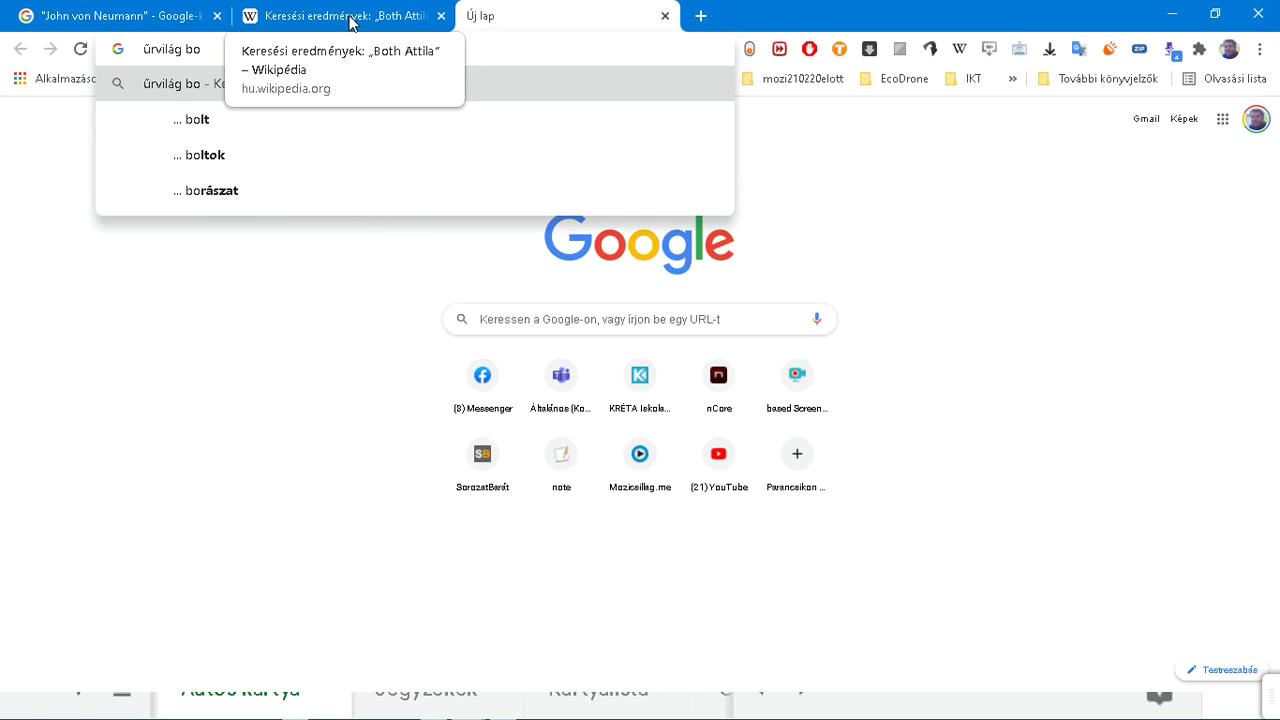
pyautogui.click(340, 16)
# Step: Replace 'Attila' with 'Előd', open the Both Előd article and scroll through it
pyautogui.write('Előd')
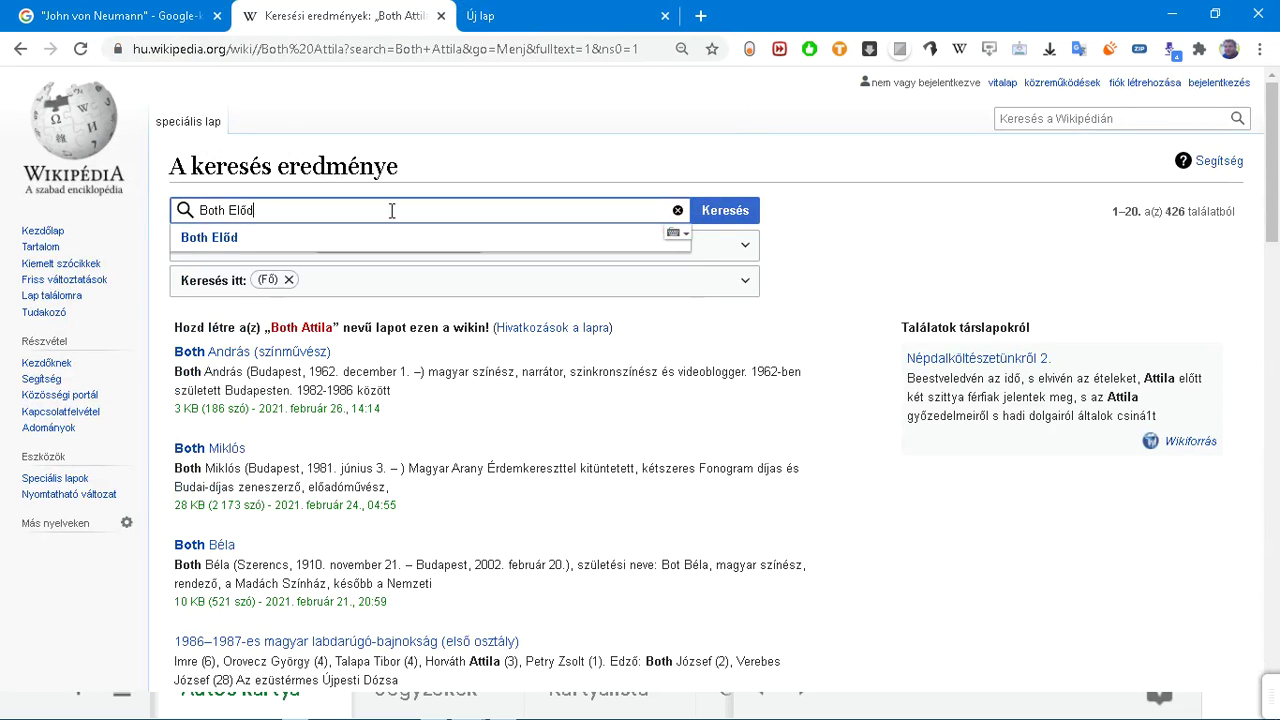
pyautogui.click(228, 243)
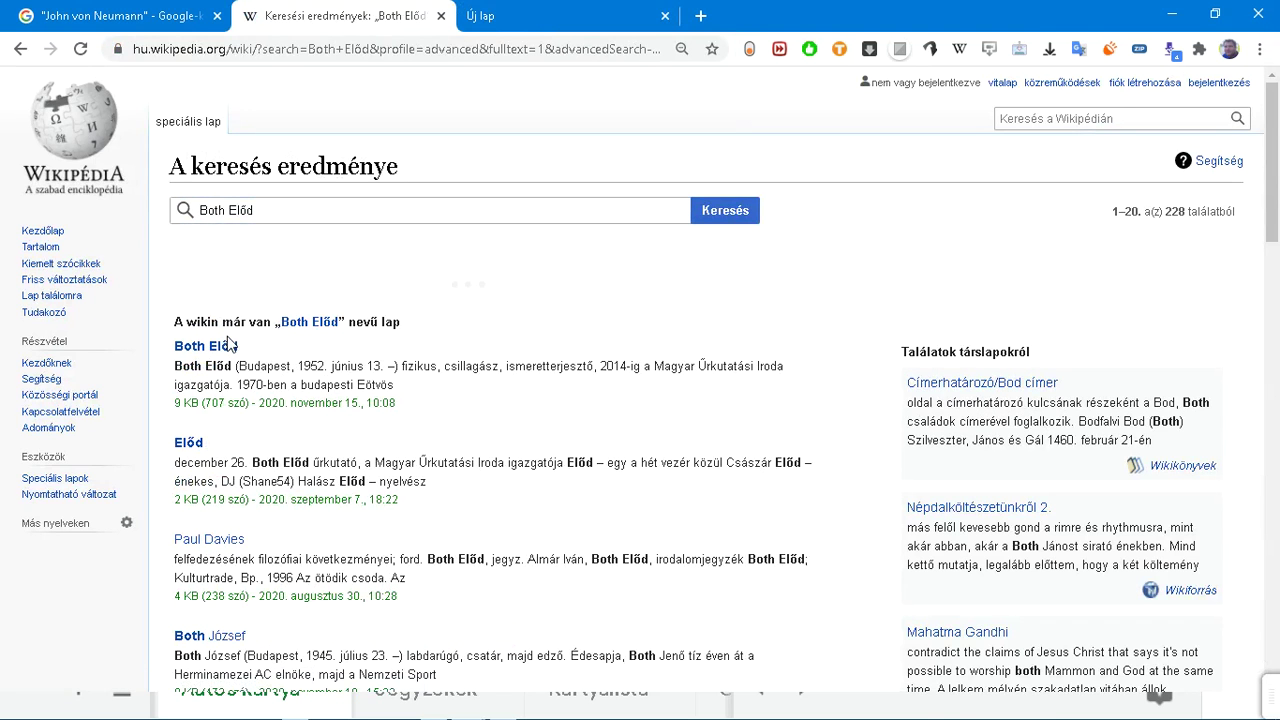
pyautogui.click(218, 352)
pyautogui.scroll(-2, 218, 352)
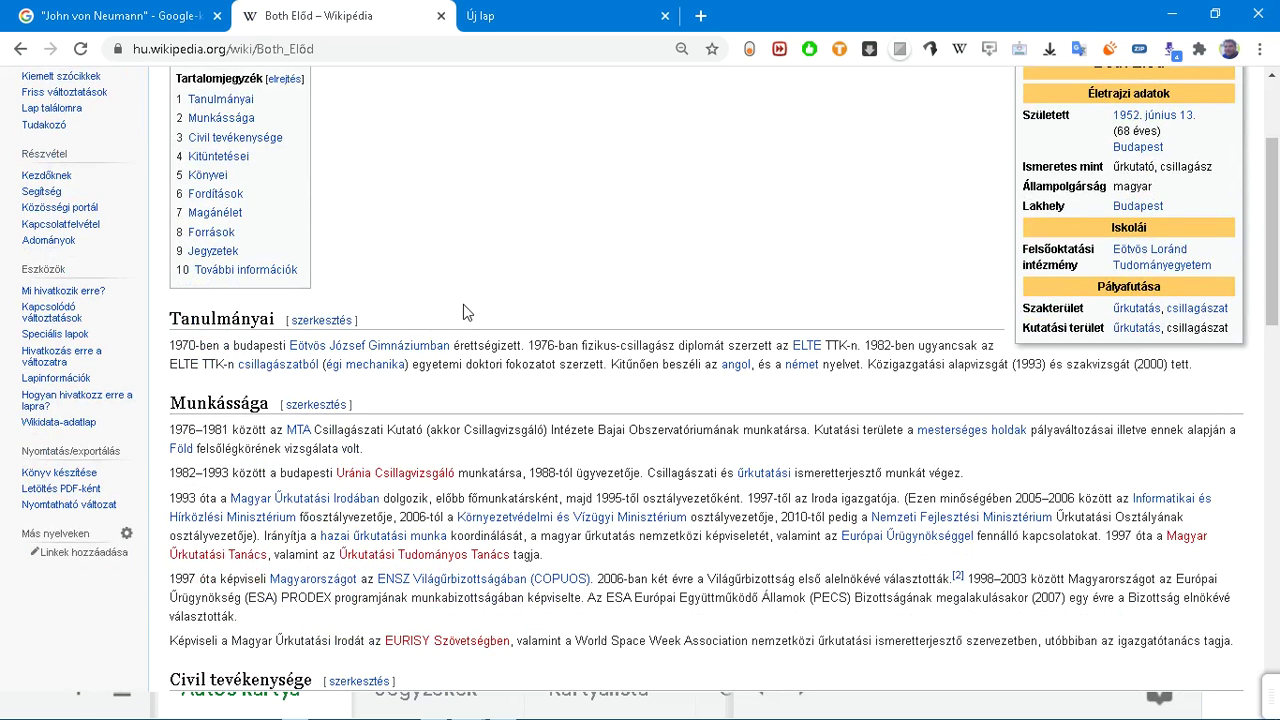
pyautogui.scroll(2, 463, 305)
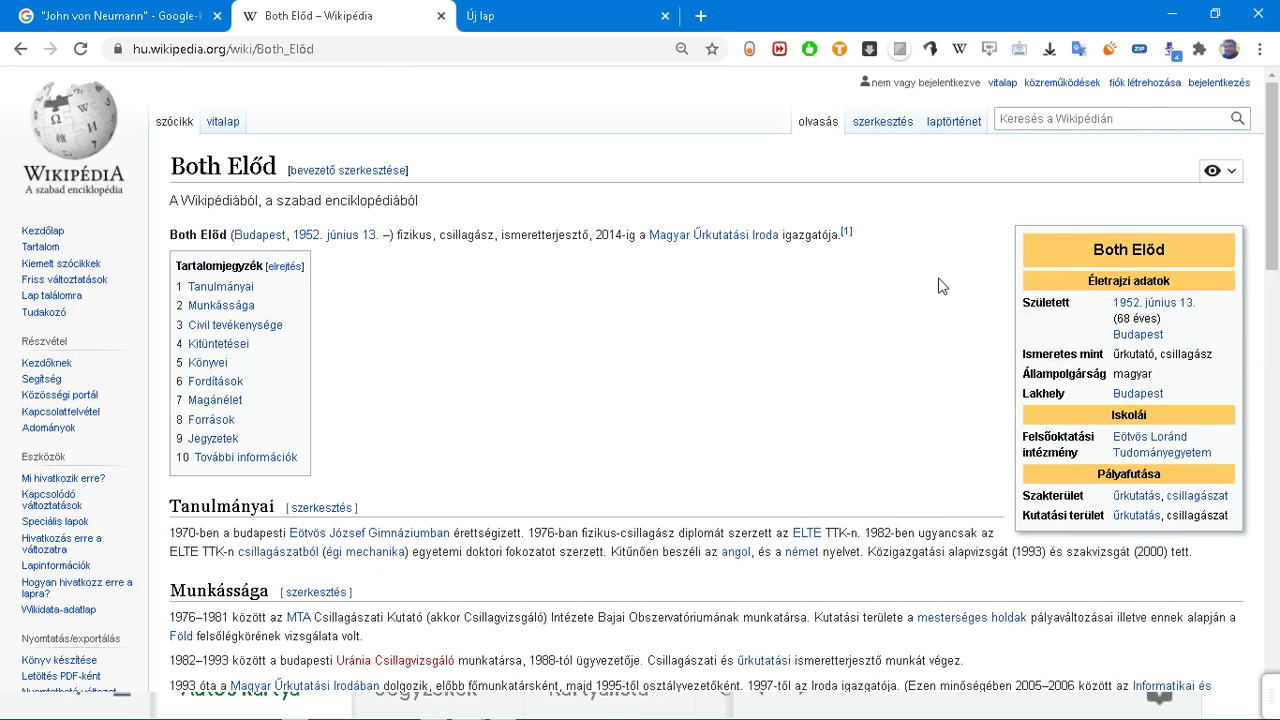
pyautogui.scroll(-5, 938, 286)
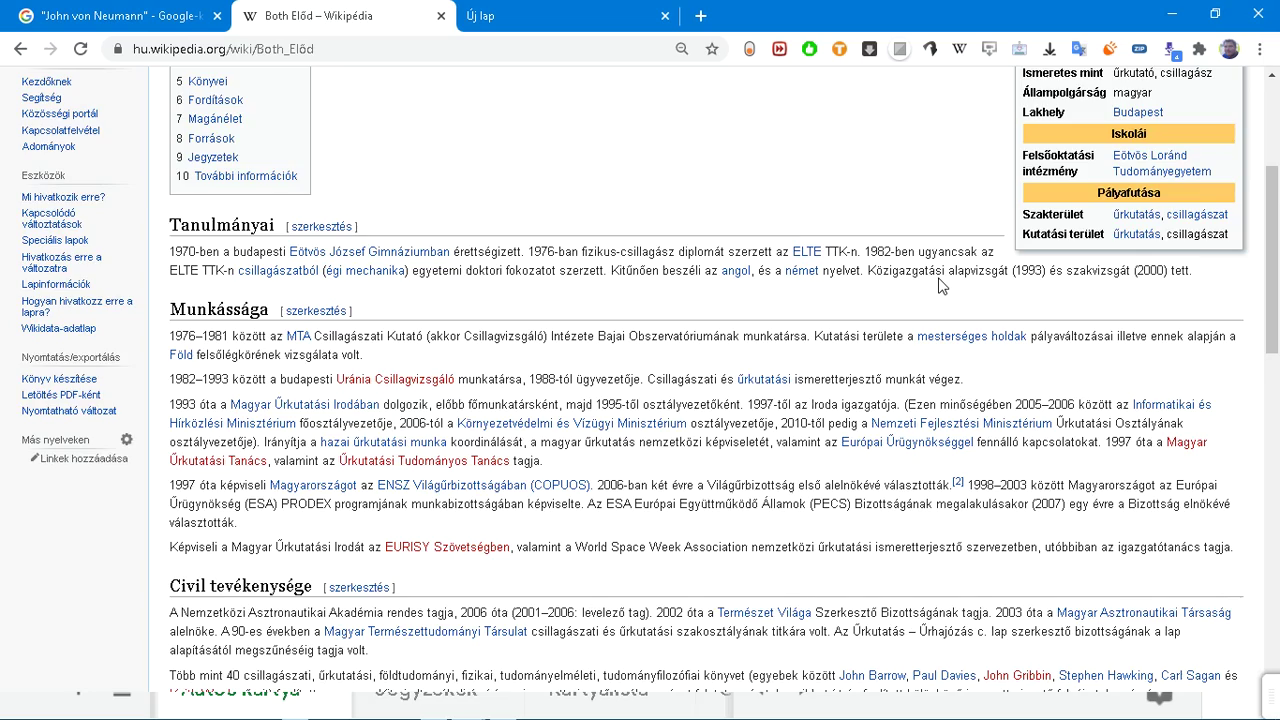
pyautogui.scroll(5, 938, 286)
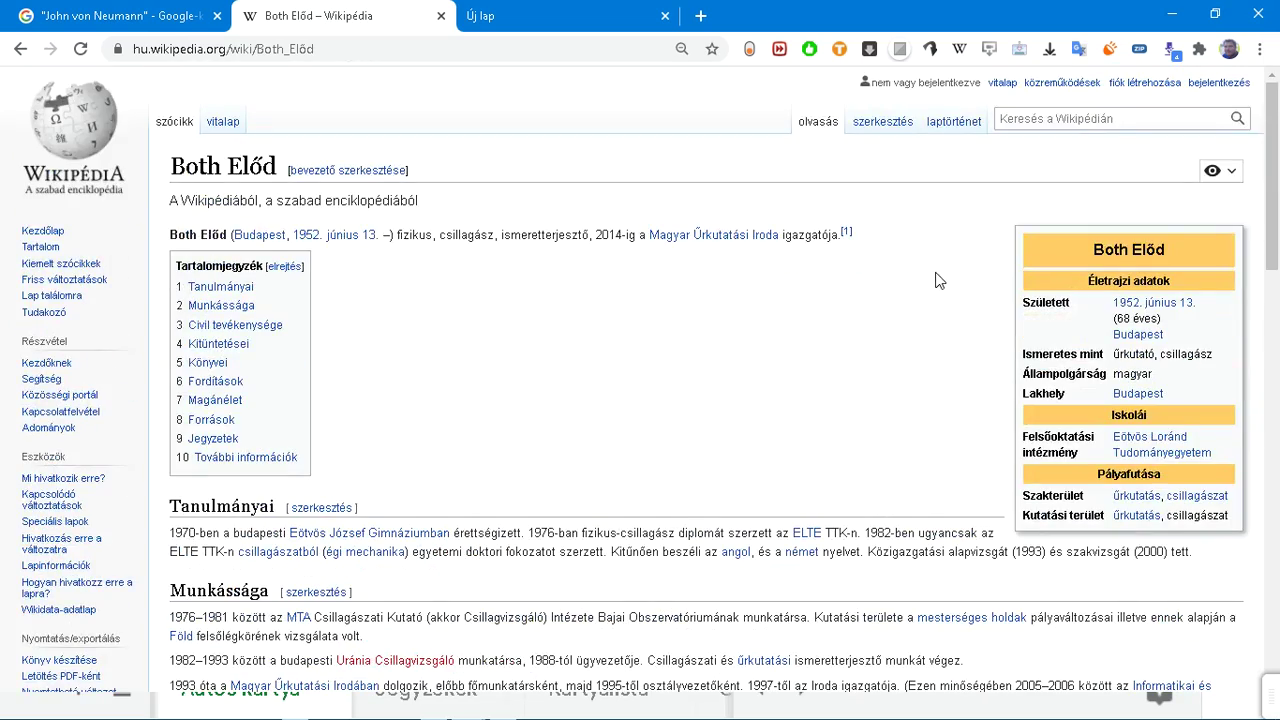
# Step: Show the Both Előd article's oldest revisions, back to its creation on 28 October 2007
pyautogui.click(966, 128)
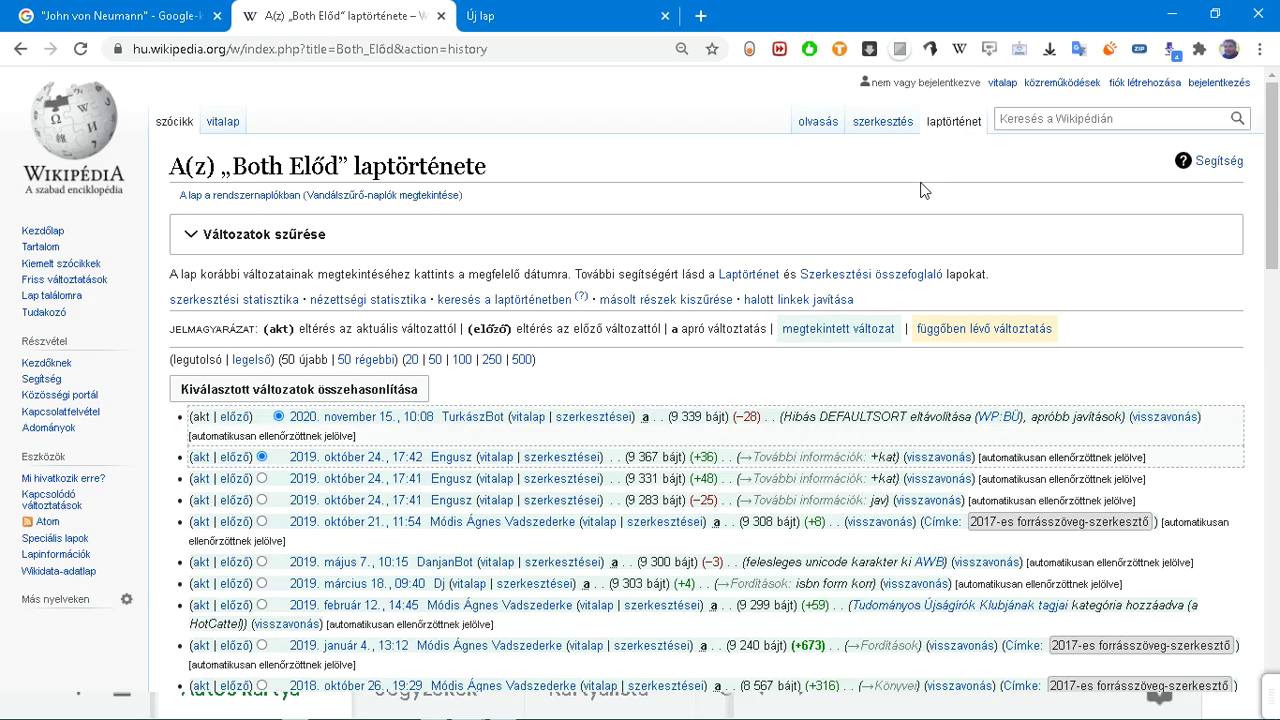
pyautogui.scroll(-12, 925, 190)
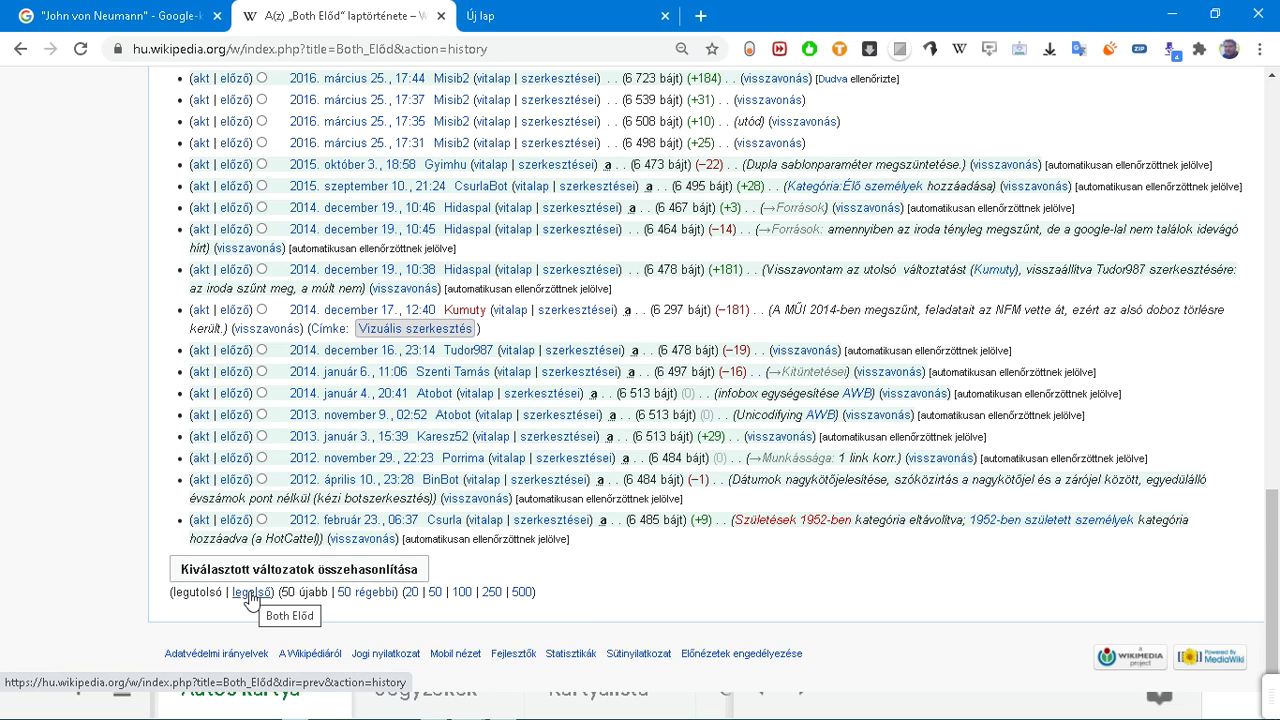
pyautogui.click(250, 594)
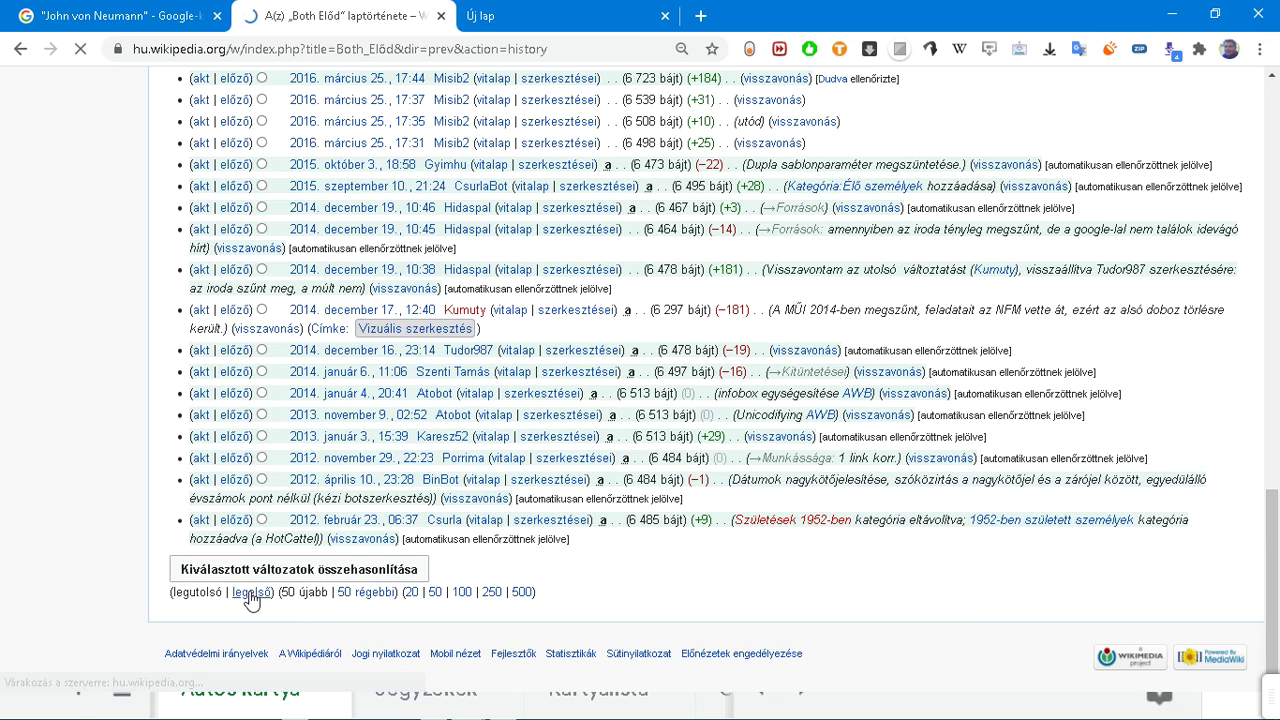
pyautogui.scroll(-10, 262, 575)
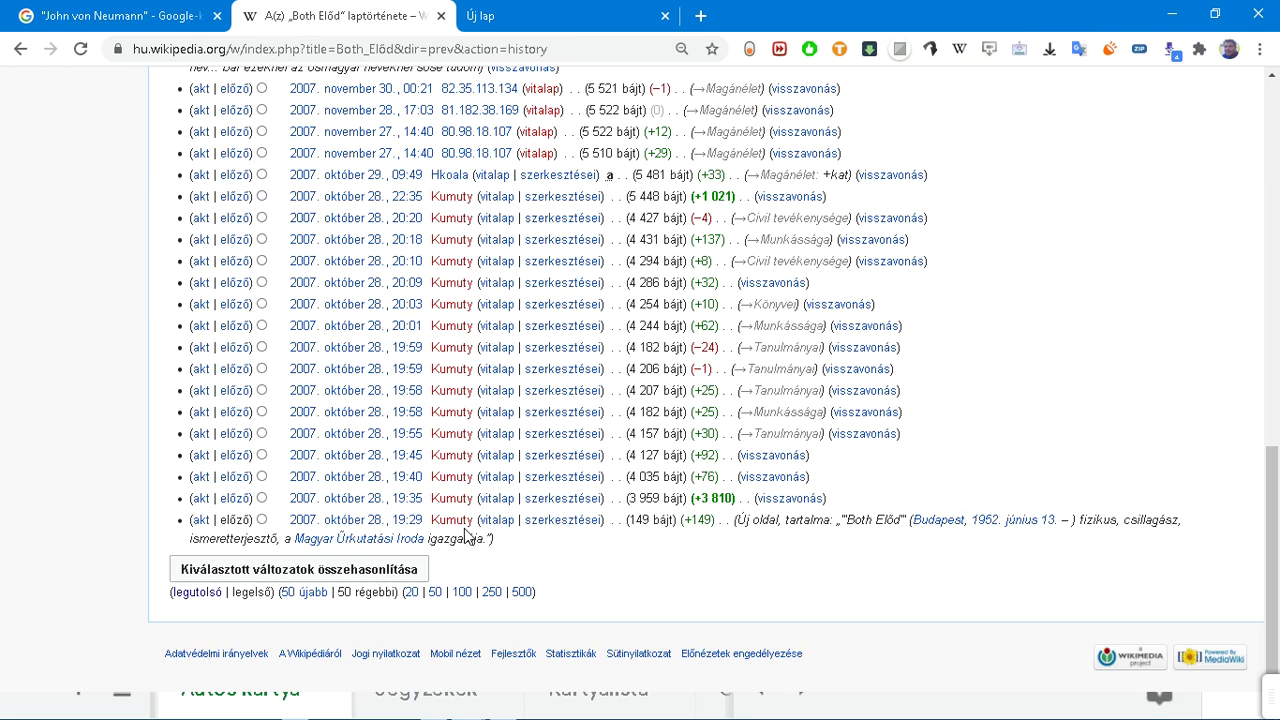
pyautogui.scroll(1, 466, 537)
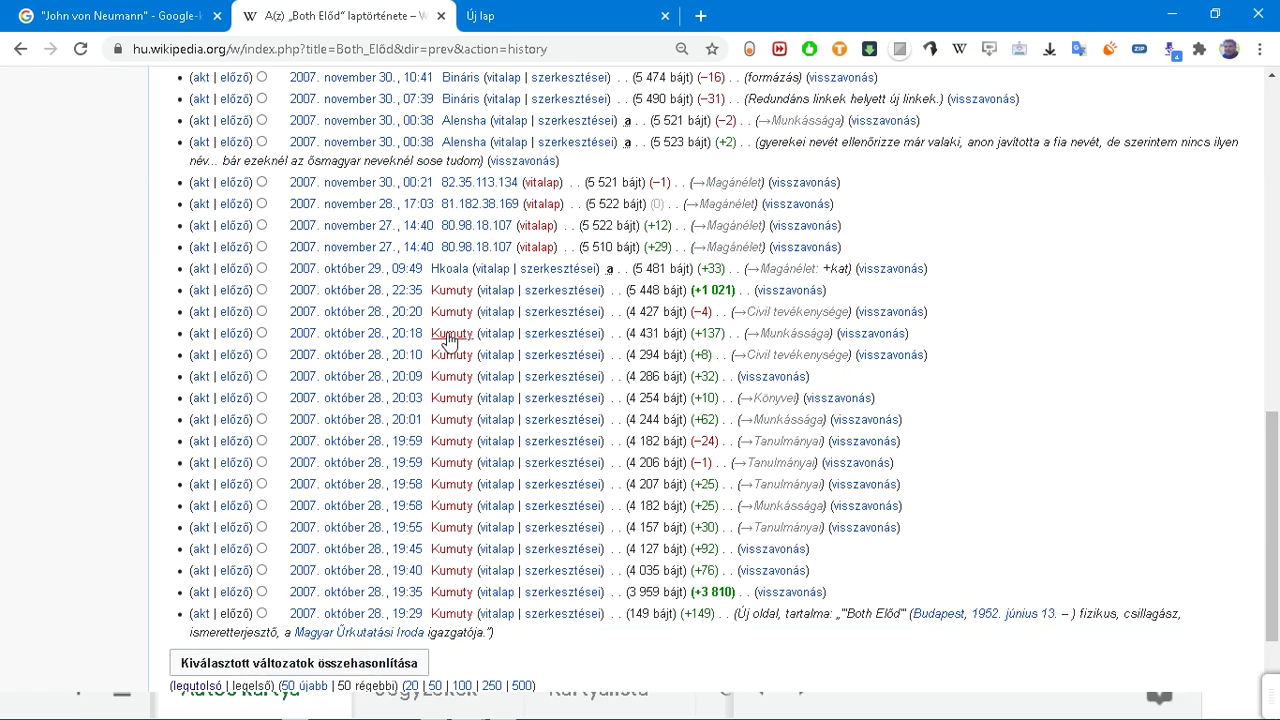
pyautogui.scroll(1, 447, 298)
pyautogui.scroll(-2, 447, 298)
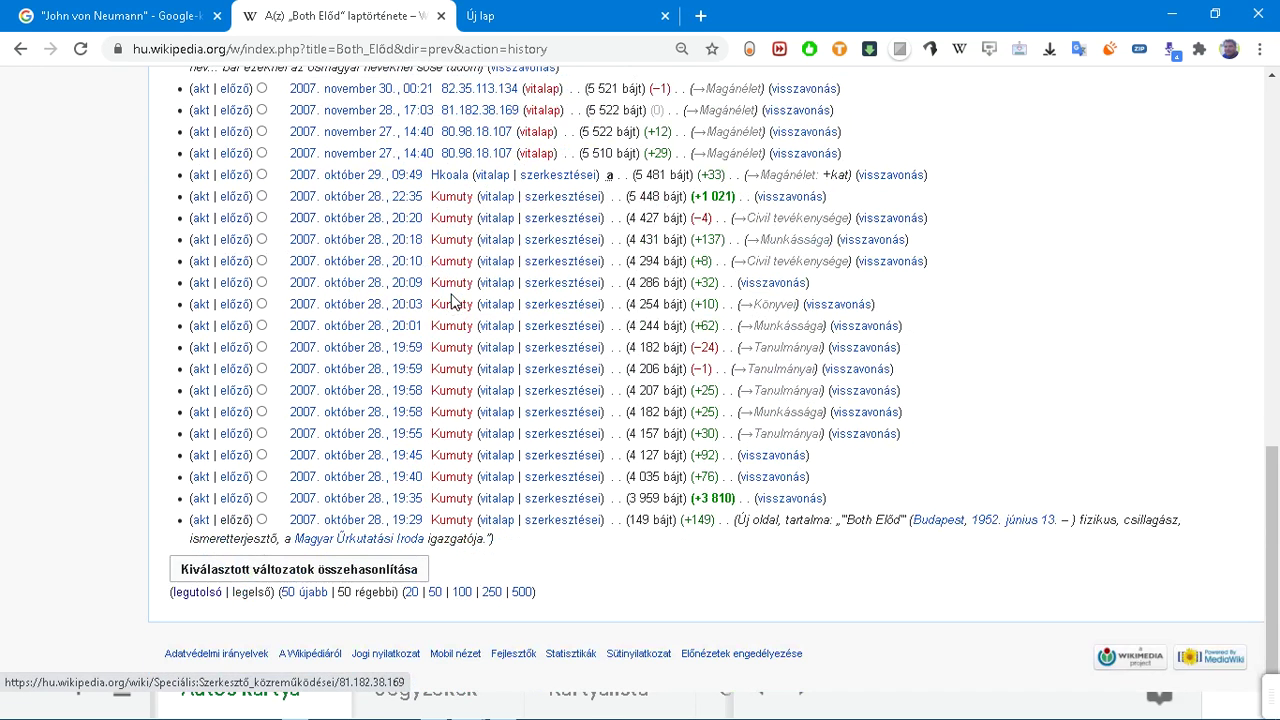
pyautogui.scroll(5, 806, 226)
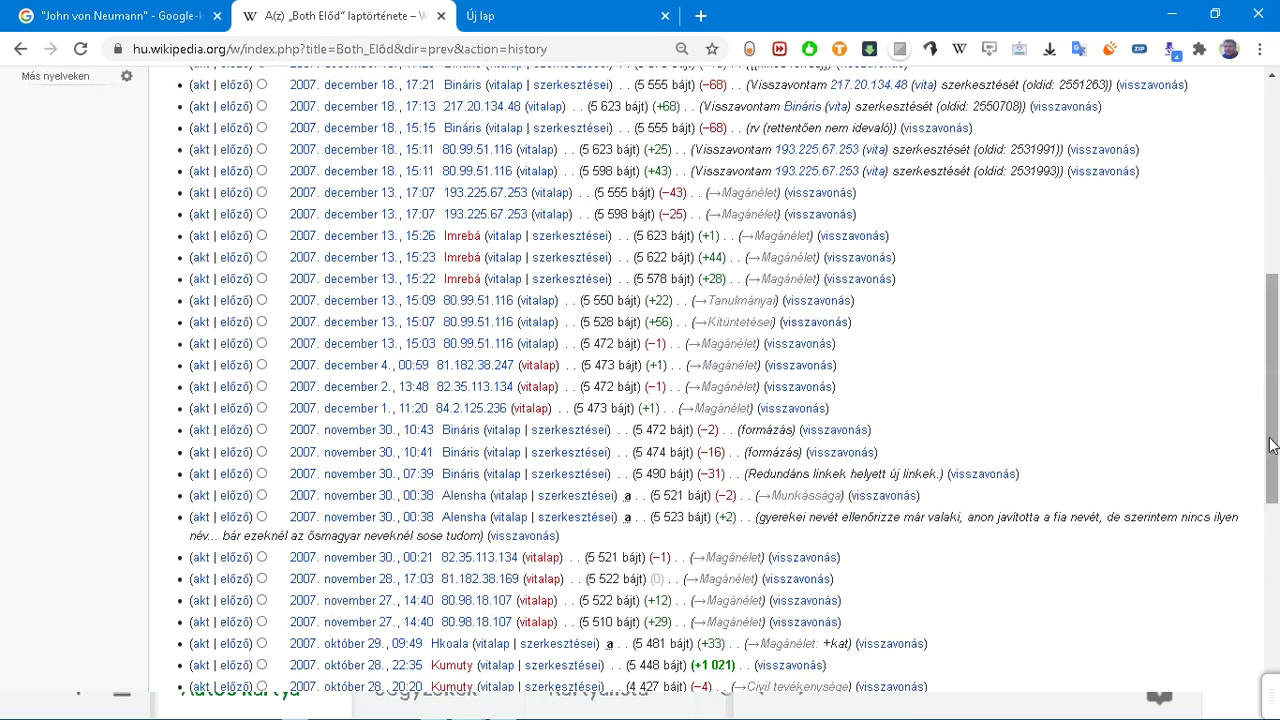
# Step: Return to the top and search Wikipedia for 'karikó'
pyautogui.moveTo(1271, 445); pyautogui.dragTo(1266, 122)
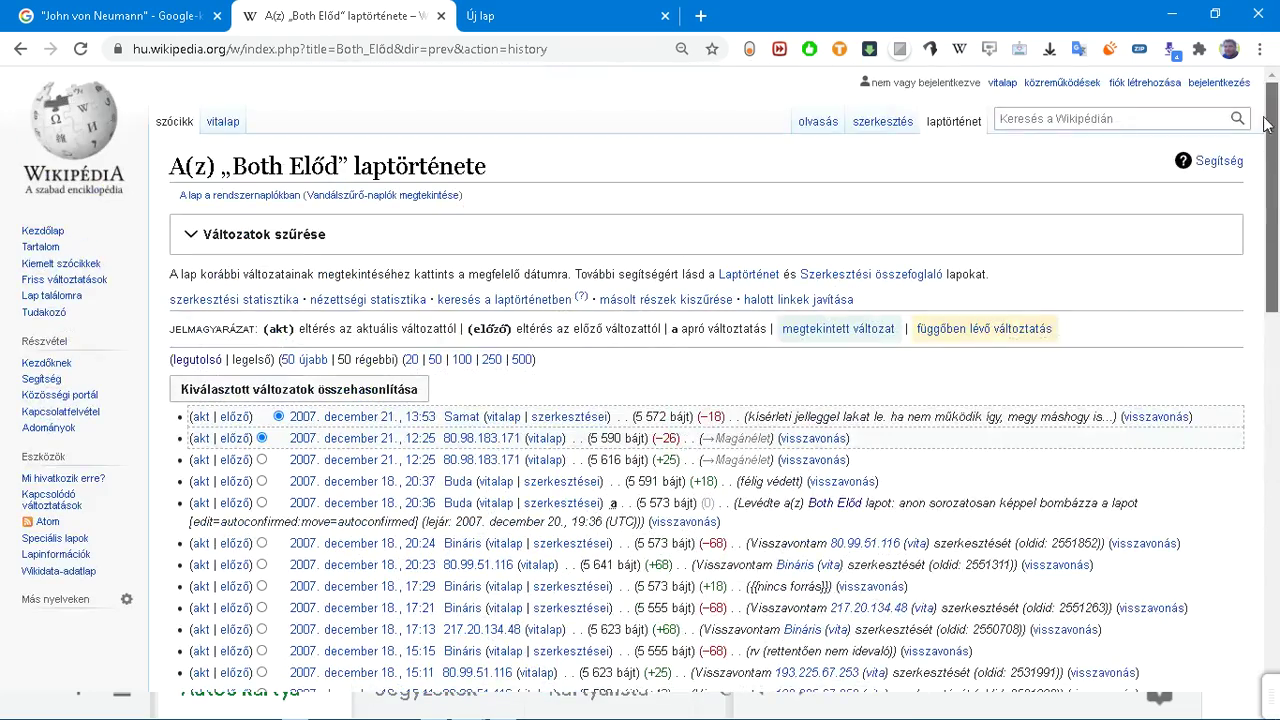
pyautogui.click(1090, 119)
pyautogui.write('karikó')
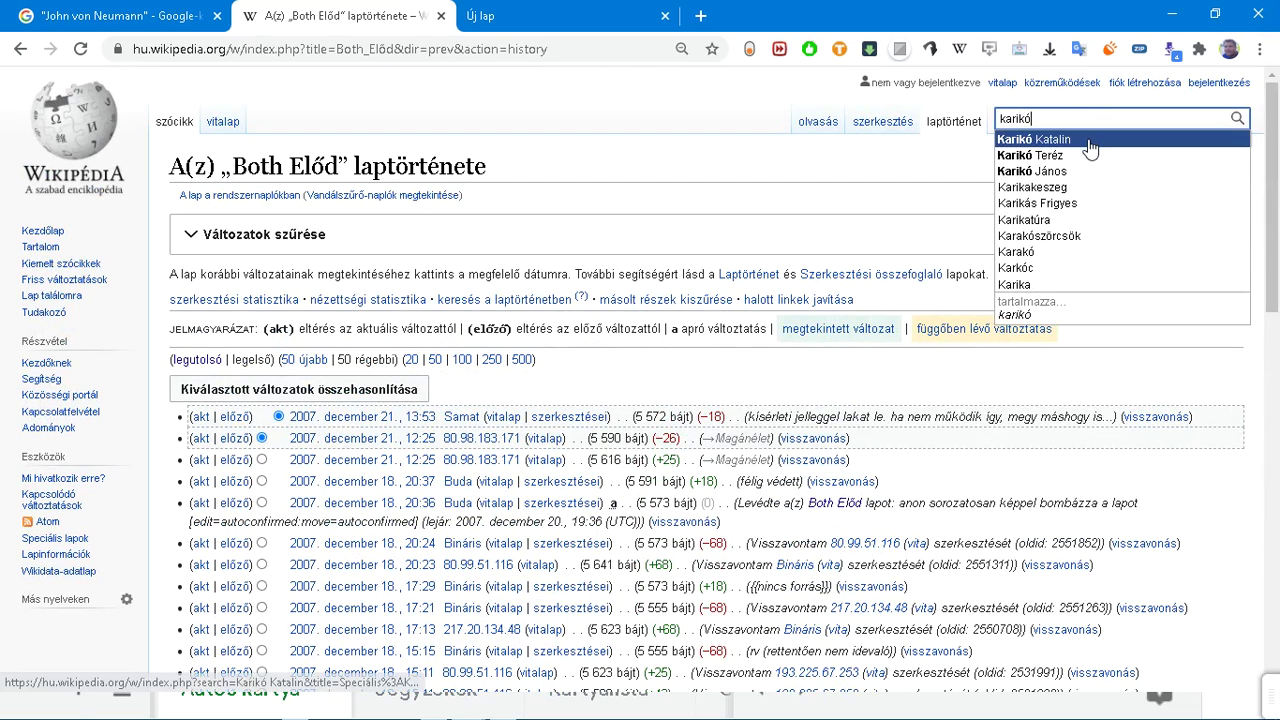
# Step: Open the Karikó Katalin article from the search suggestions
pyautogui.click(1089, 140)
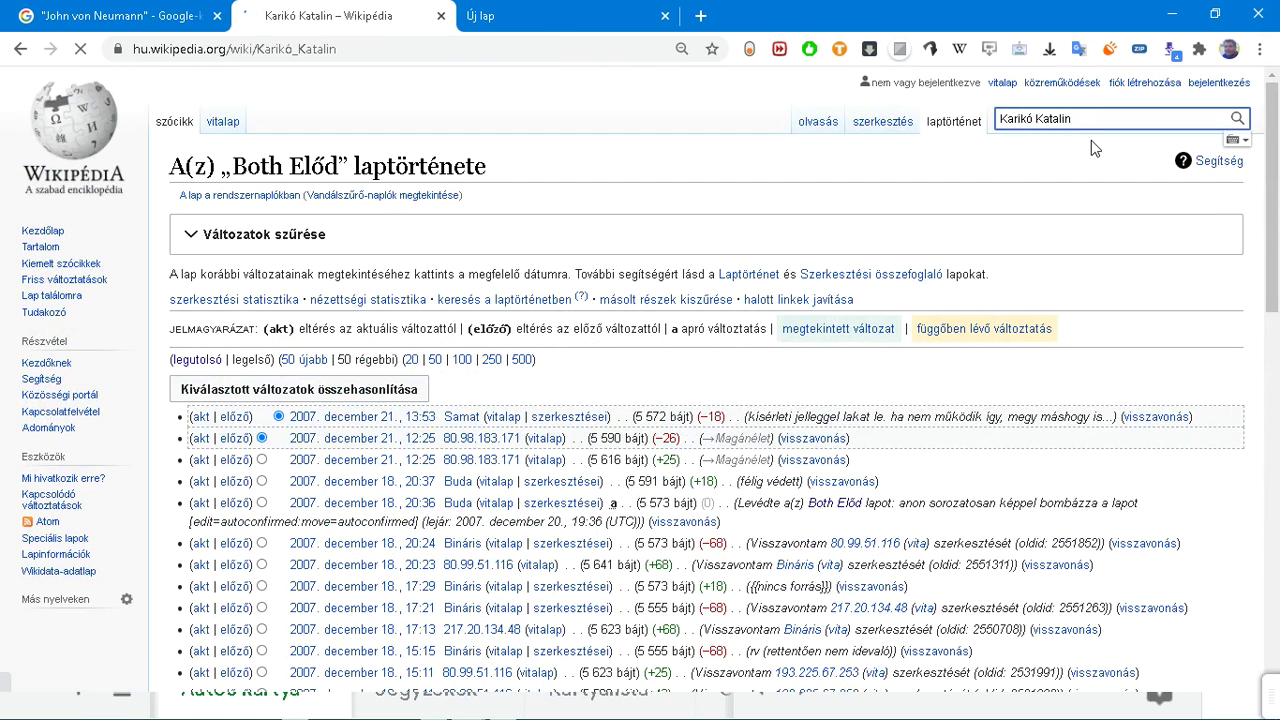
pyautogui.scroll(-4, 975, 180)
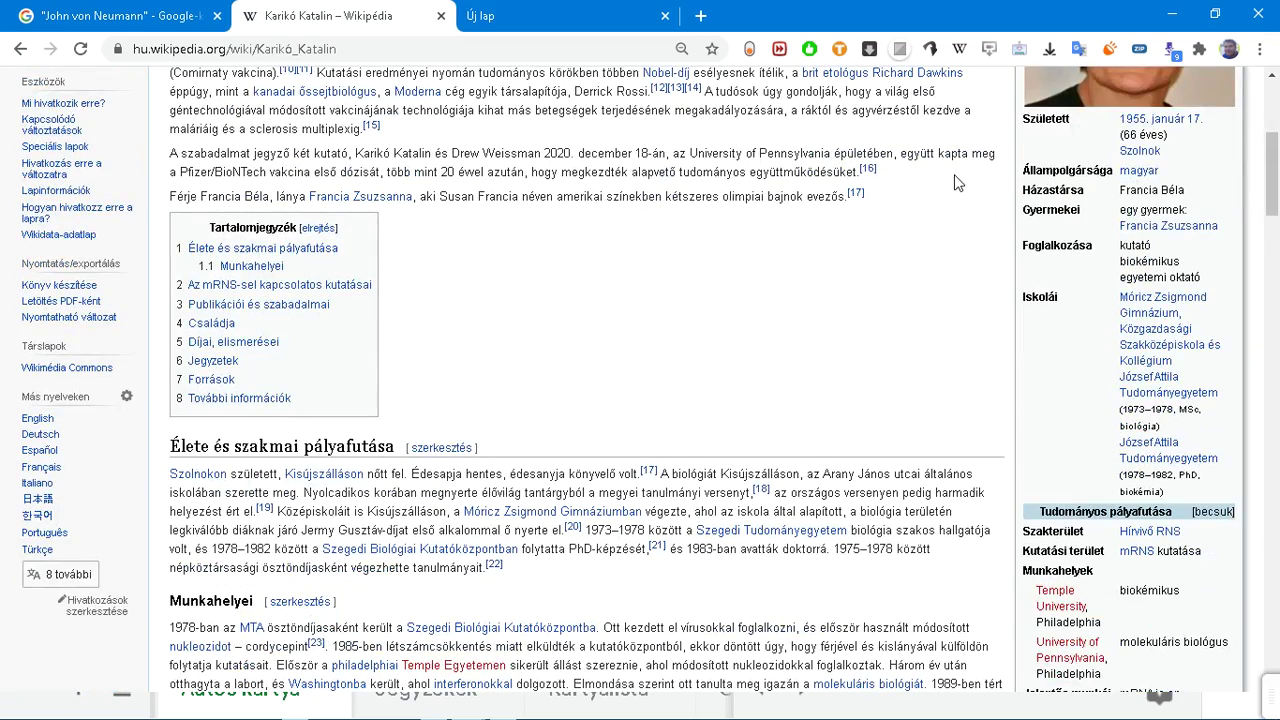
pyautogui.scroll(4, 955, 182)
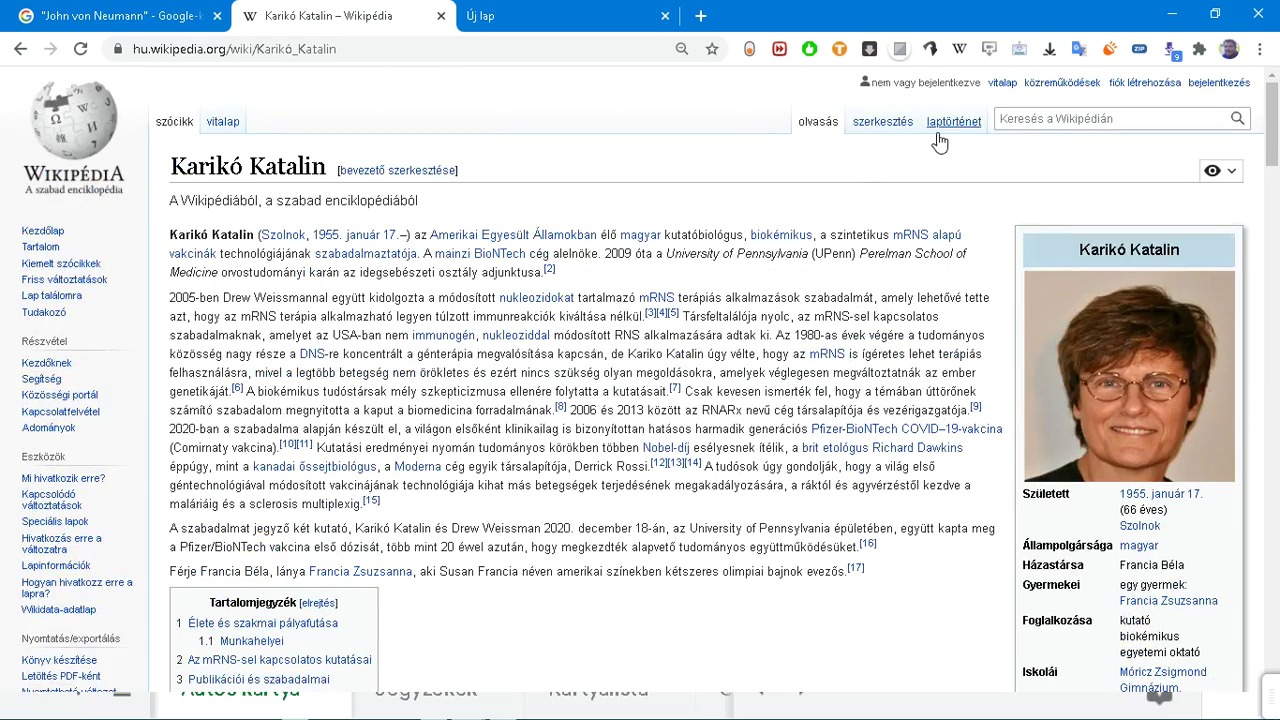
# Step: Load the article's earliest revisions, going back to its creation in December 2020
pyautogui.click(947, 124)
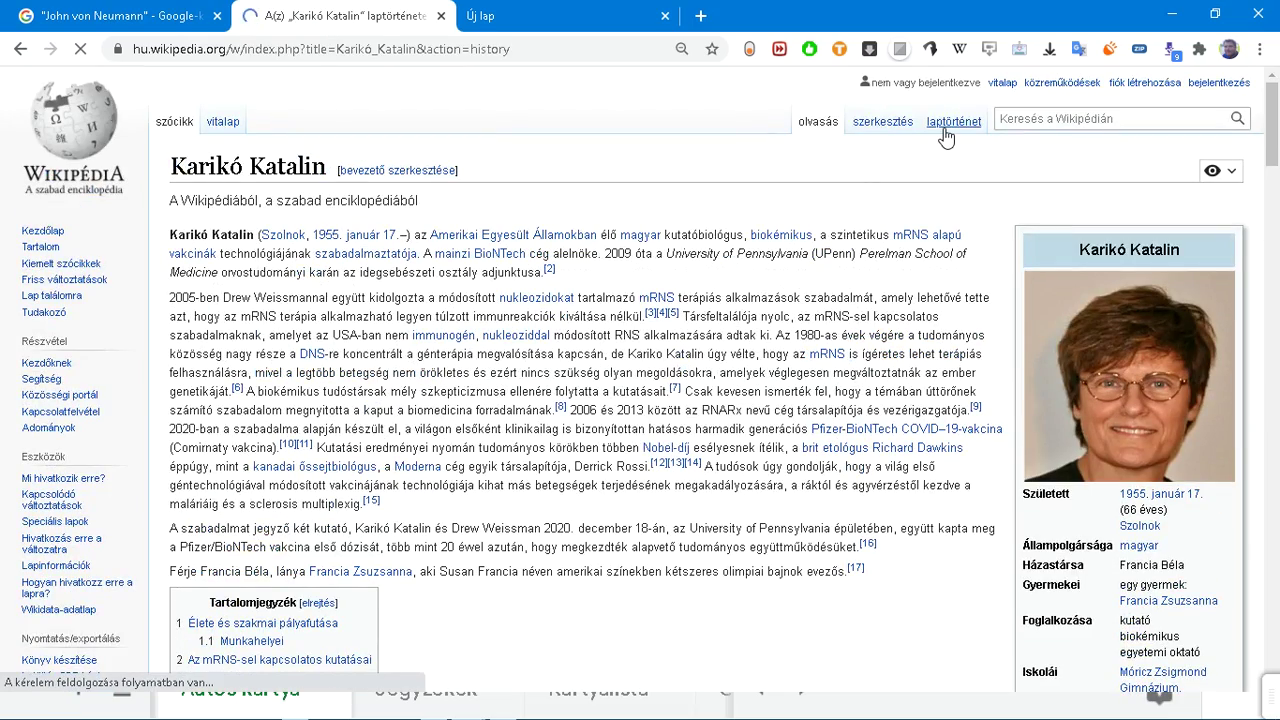
pyautogui.scroll(-5, 943, 134)
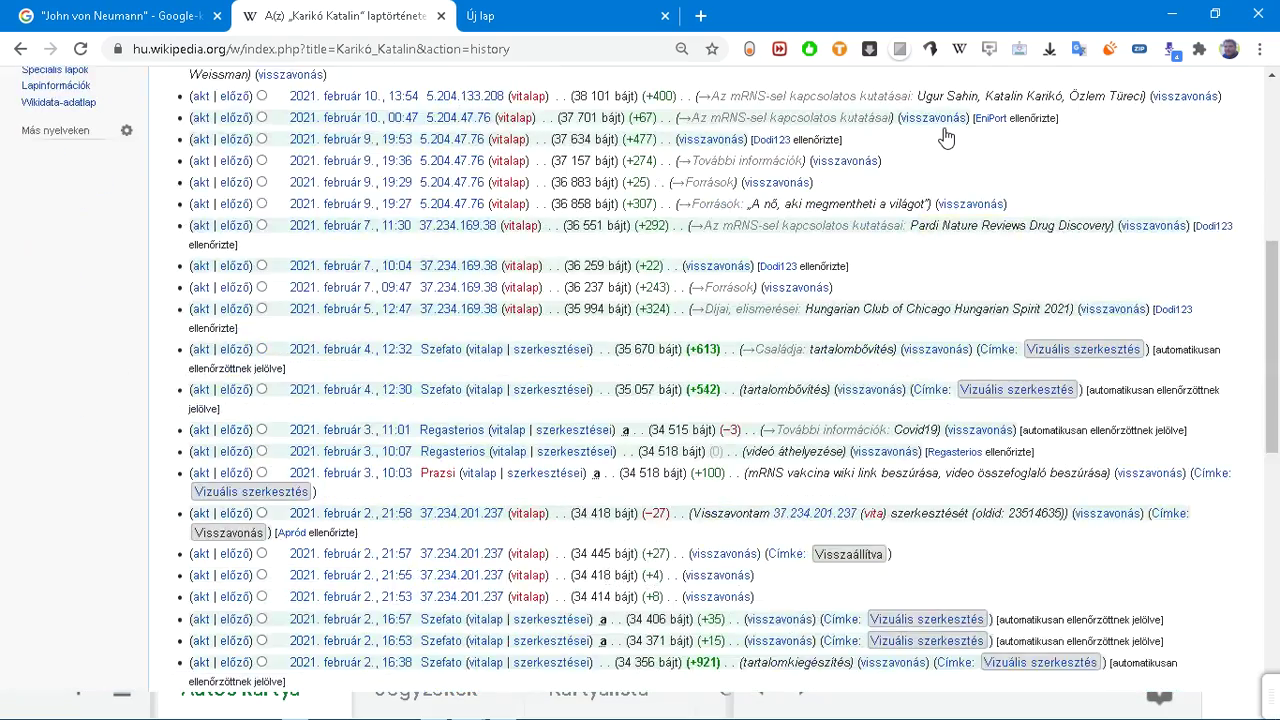
pyautogui.scroll(3, 945, 137)
pyautogui.scroll(2, 947, 138)
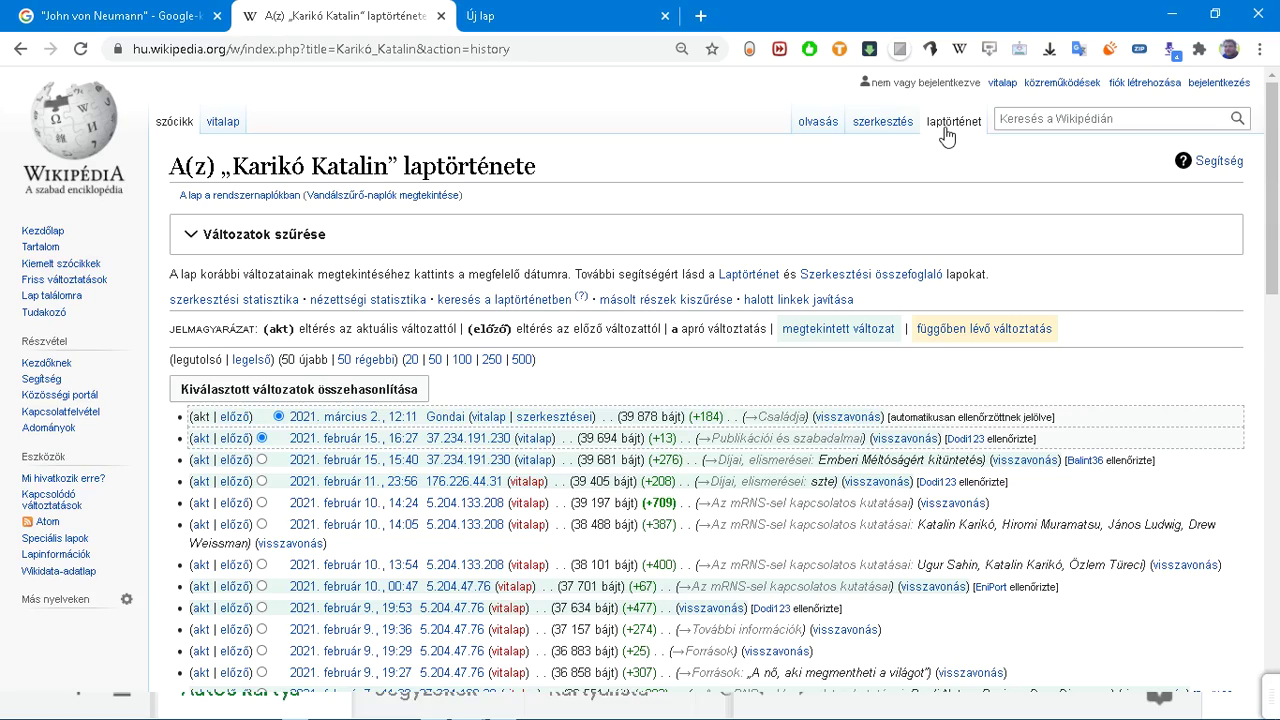
pyautogui.scroll(-10, 945, 137)
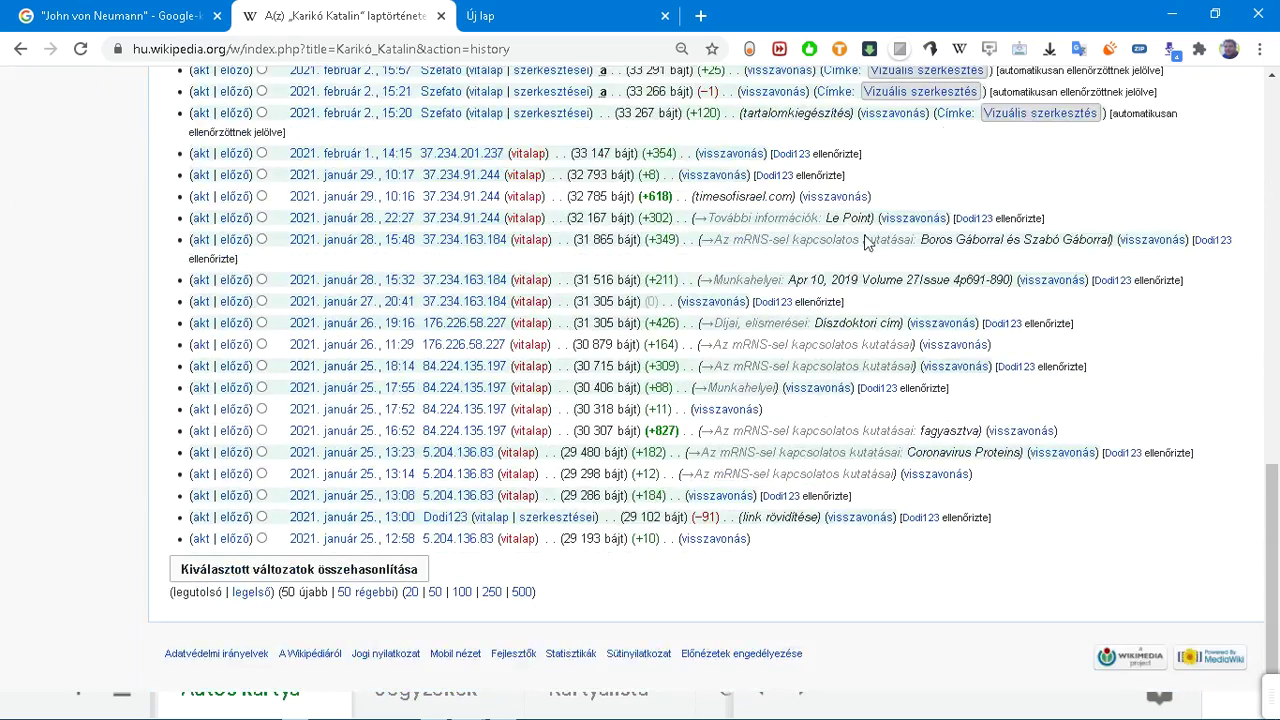
pyautogui.click(258, 595)
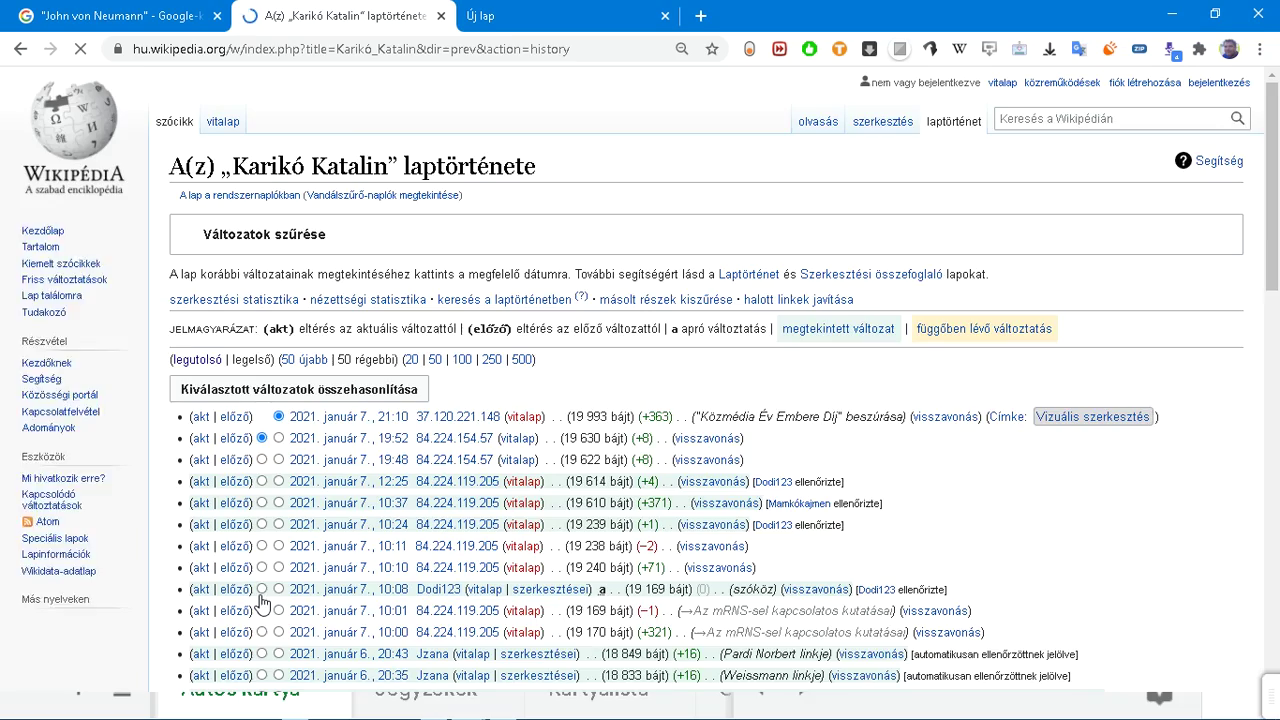
pyautogui.scroll(-15, 262, 600)
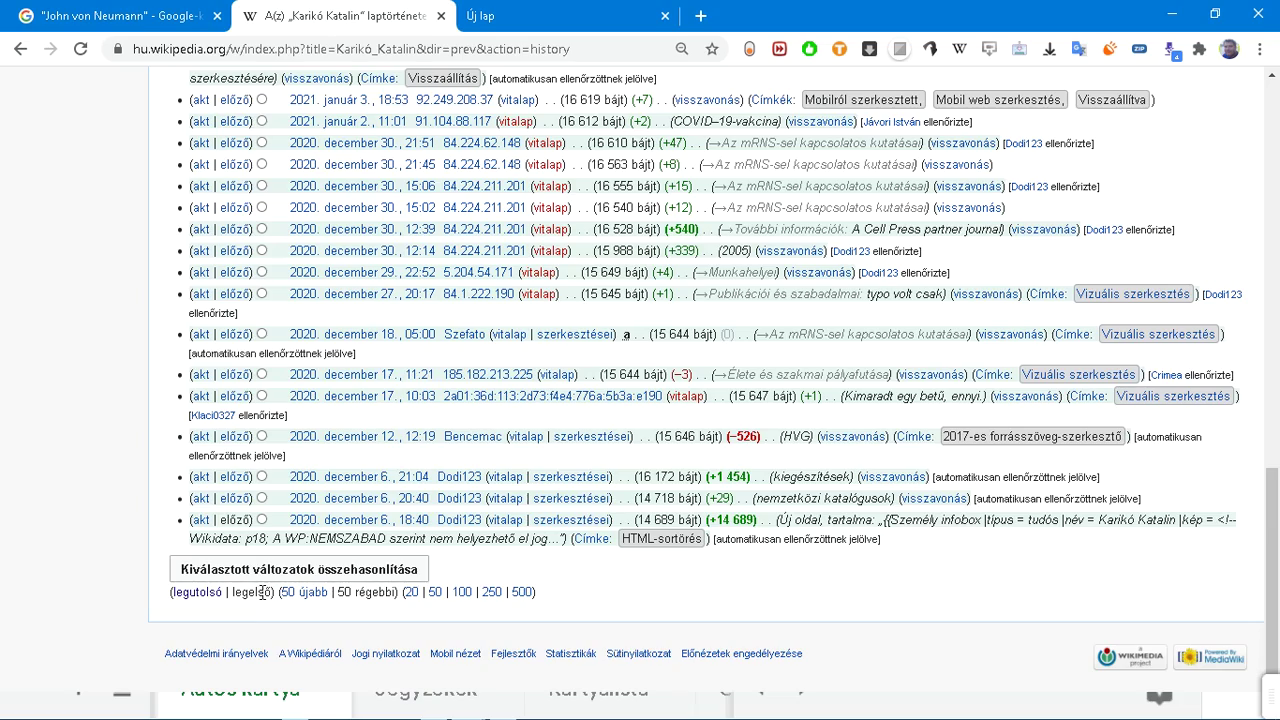
pyautogui.scroll(2, 263, 592)
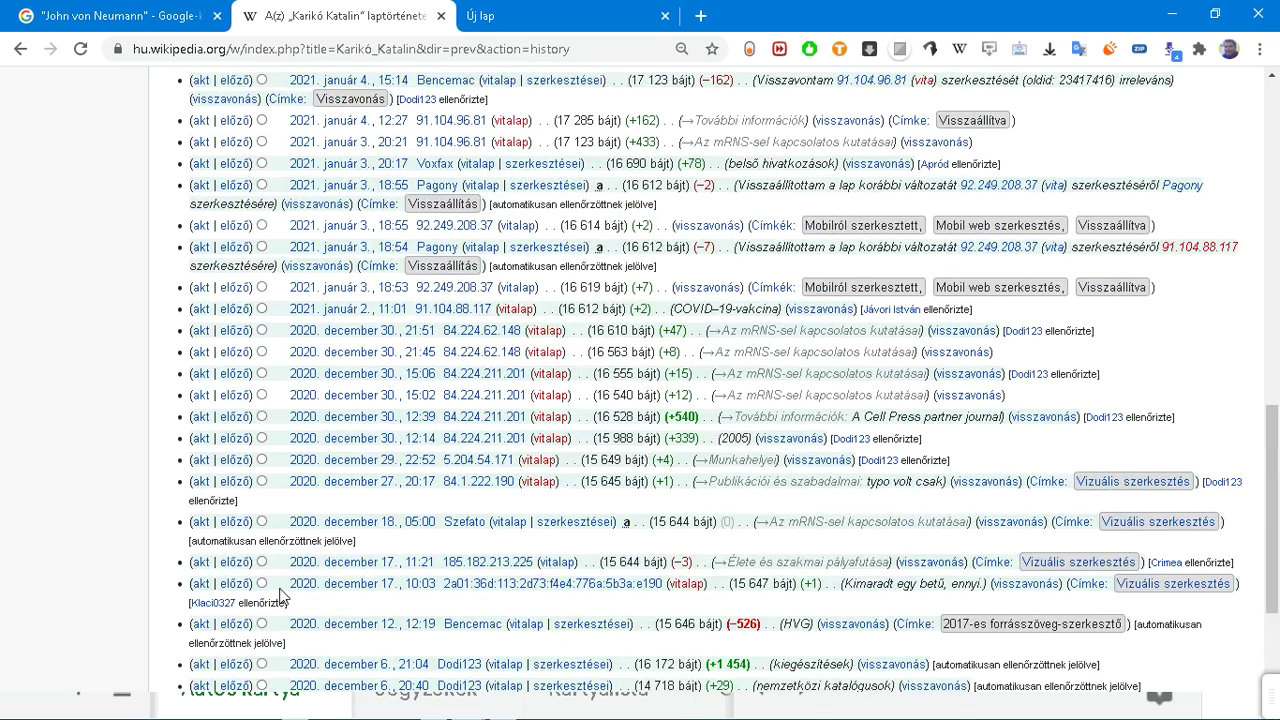
pyautogui.hotkey('ctrl', 'f')
pyautogui.write('2020')
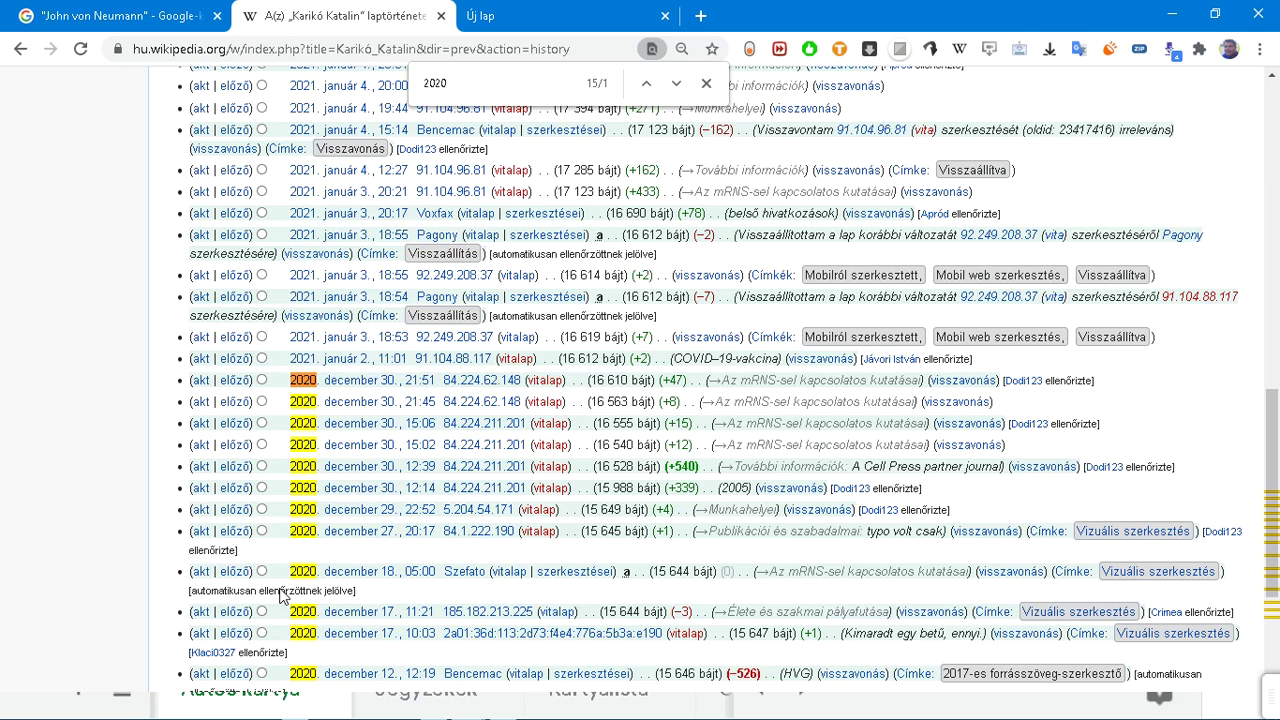
pyautogui.hotkey('ctrl', 'f')
pyautogui.write('be')
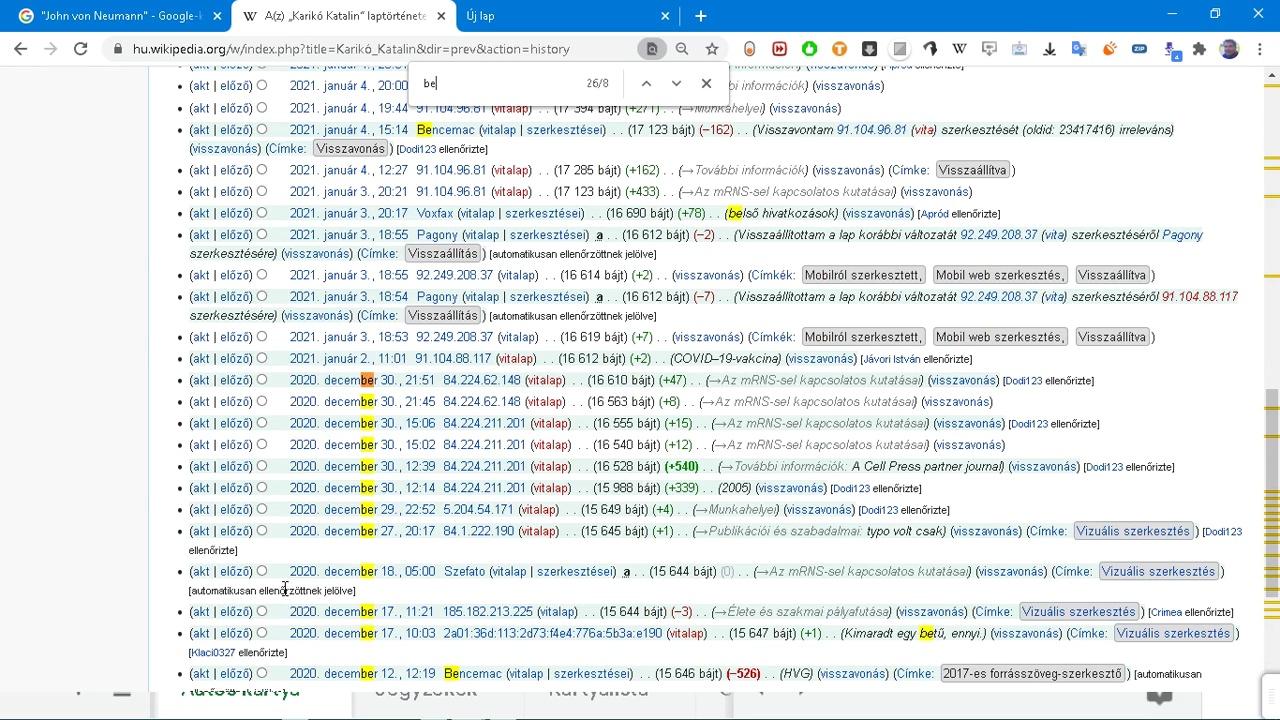
pyautogui.write('nkő')
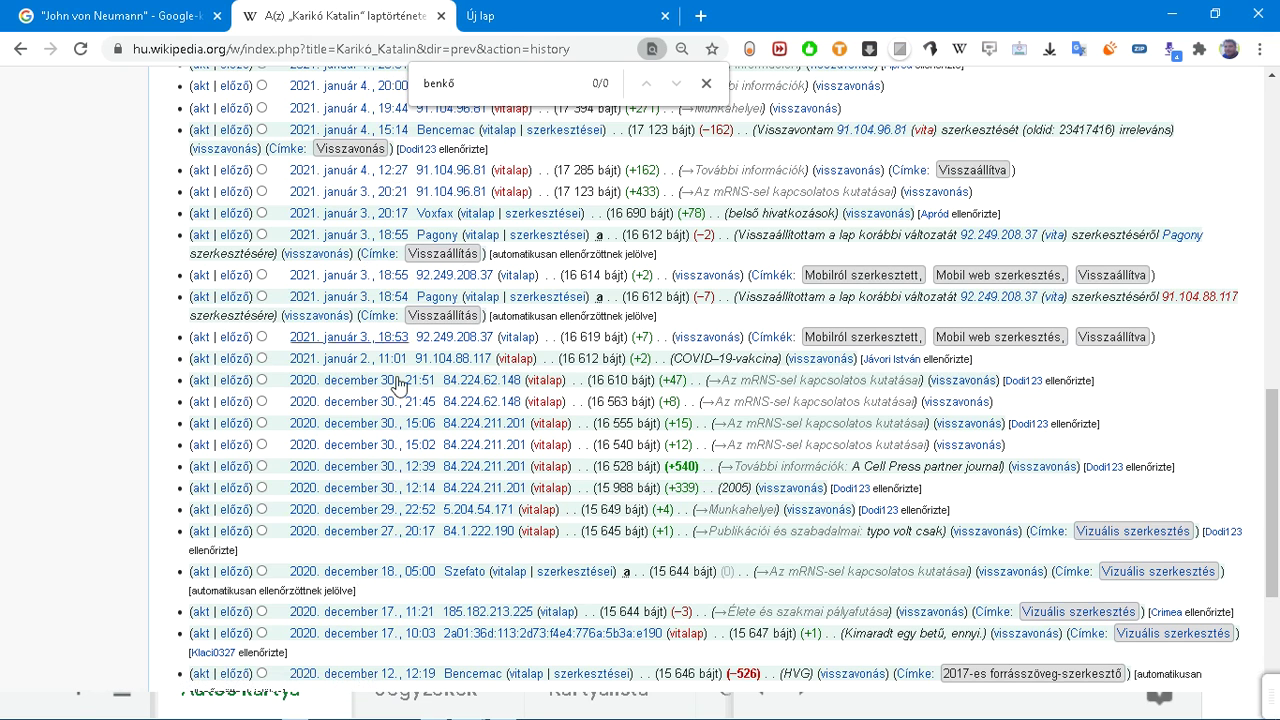
pyautogui.click(706, 83)
pyautogui.scroll(10, 700, 100)
pyautogui.click(1069, 118)
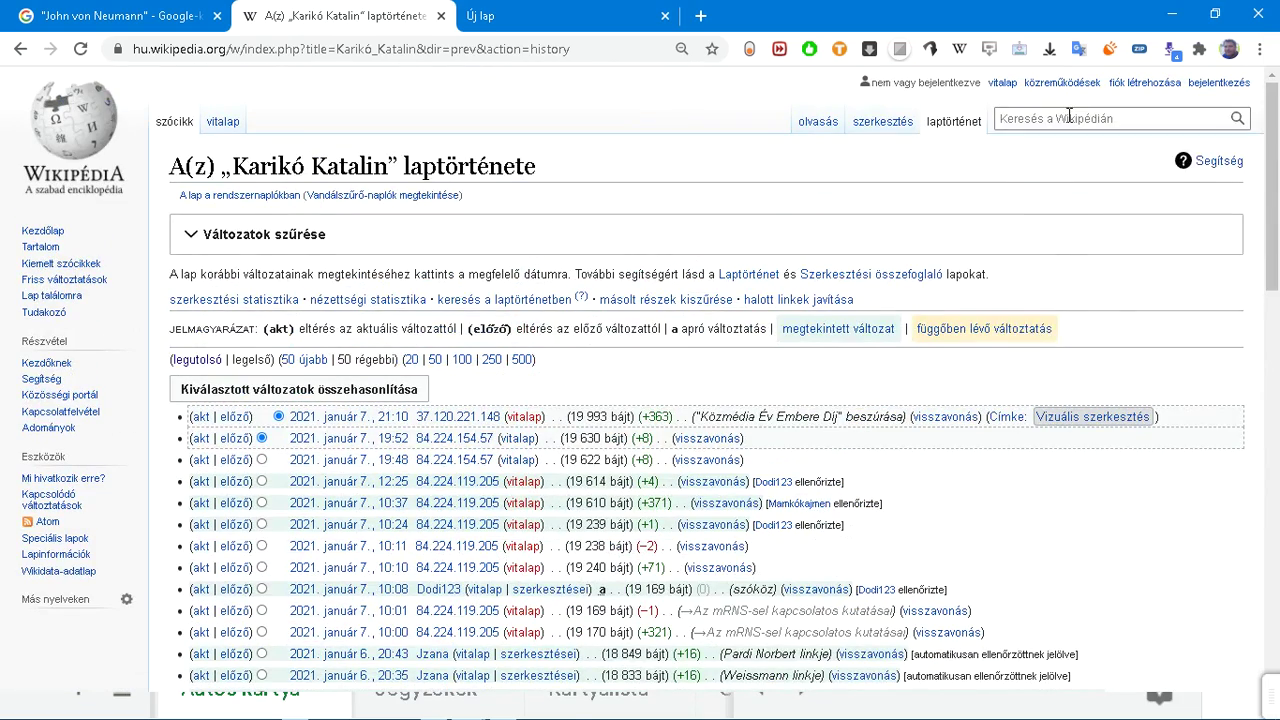
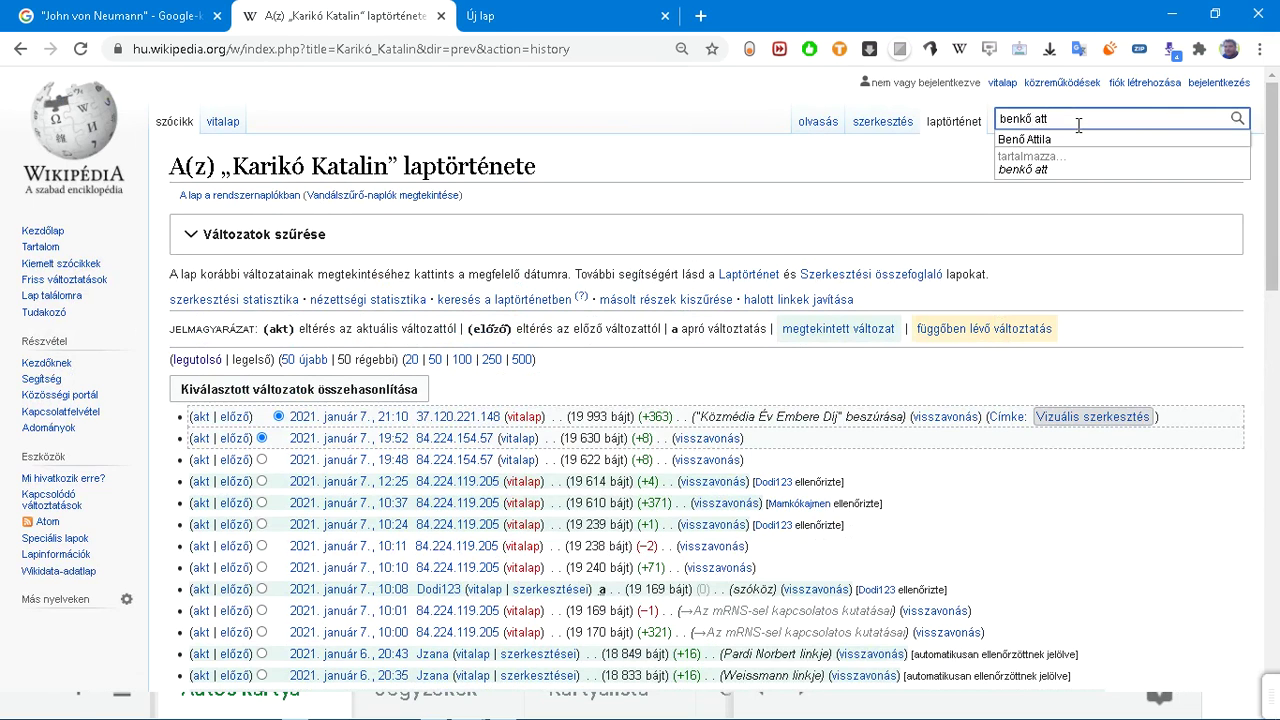
pyautogui.click(1072, 146)
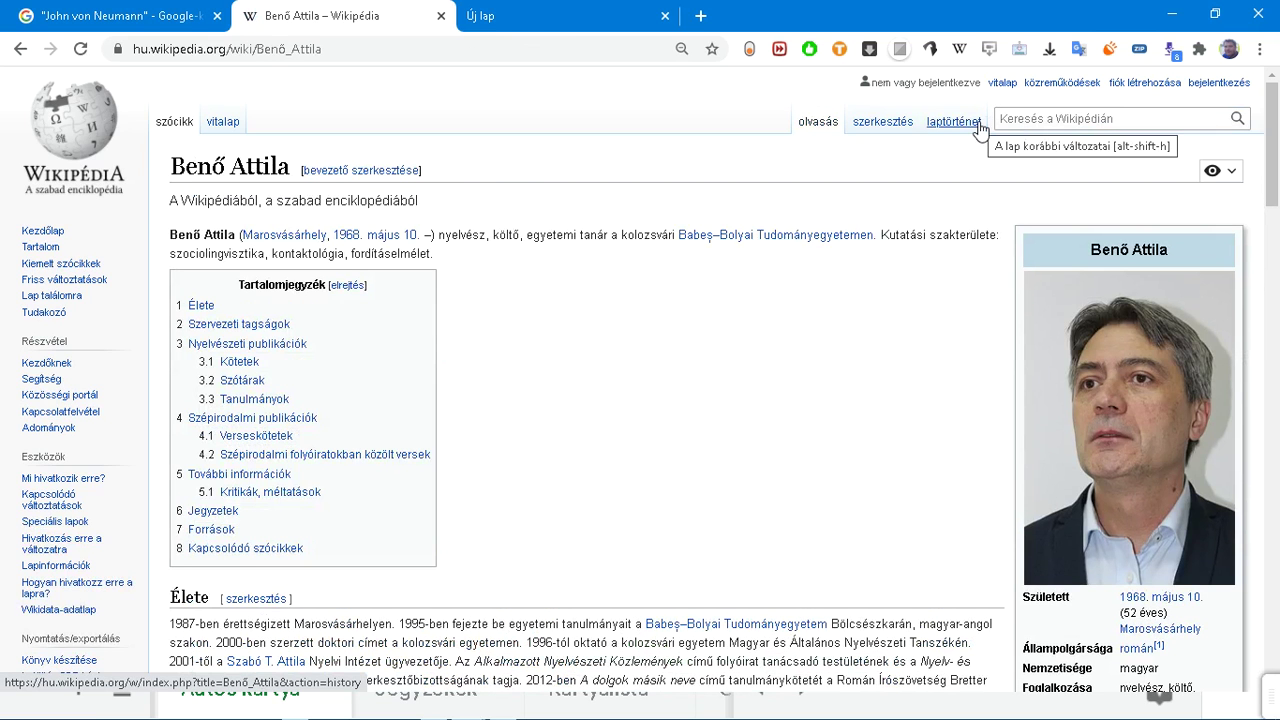
pyautogui.click(1013, 118)
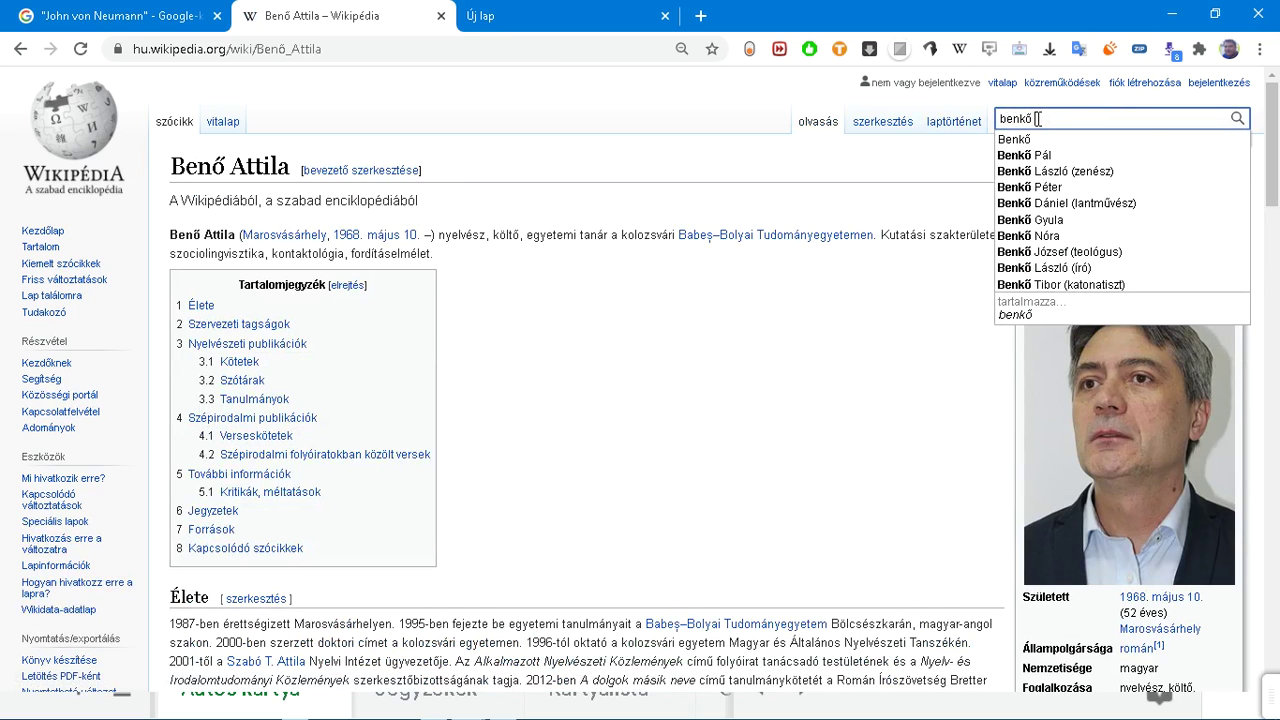
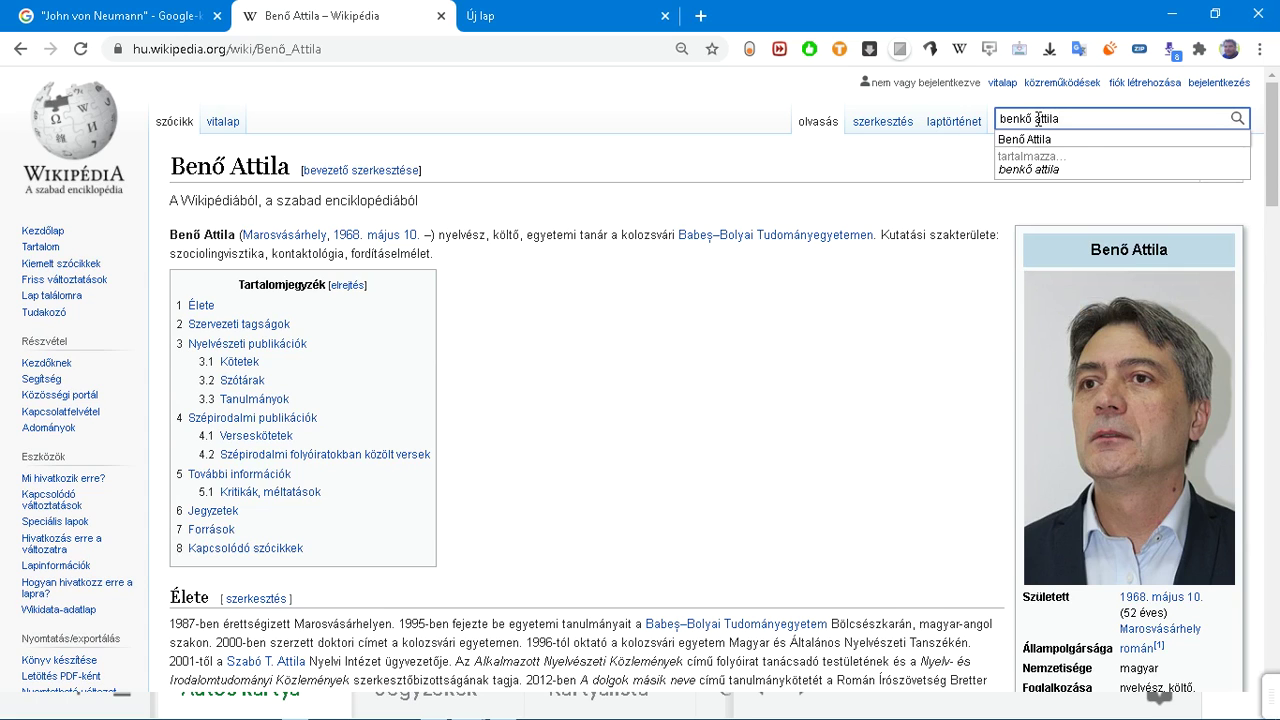
pyautogui.press('Down')
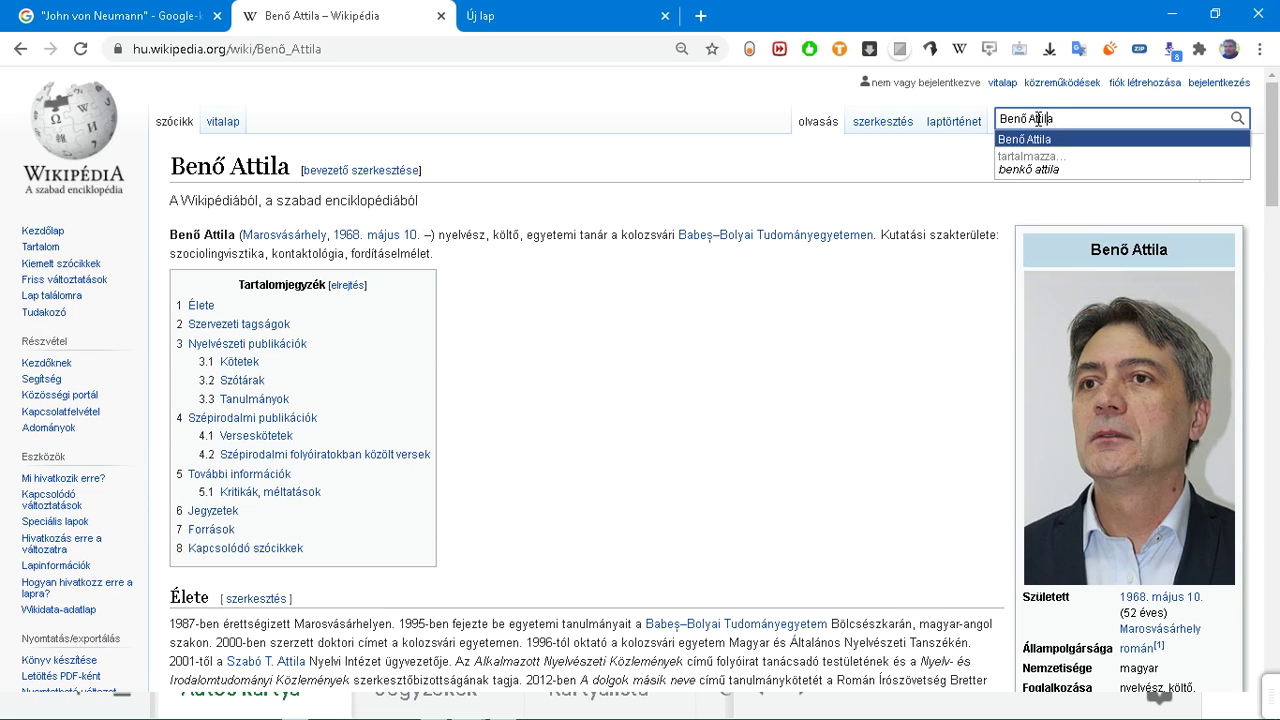
pyautogui.hotkey('ctrl', 'Left')
pyautogui.write('k')
pyautogui.press('Return')
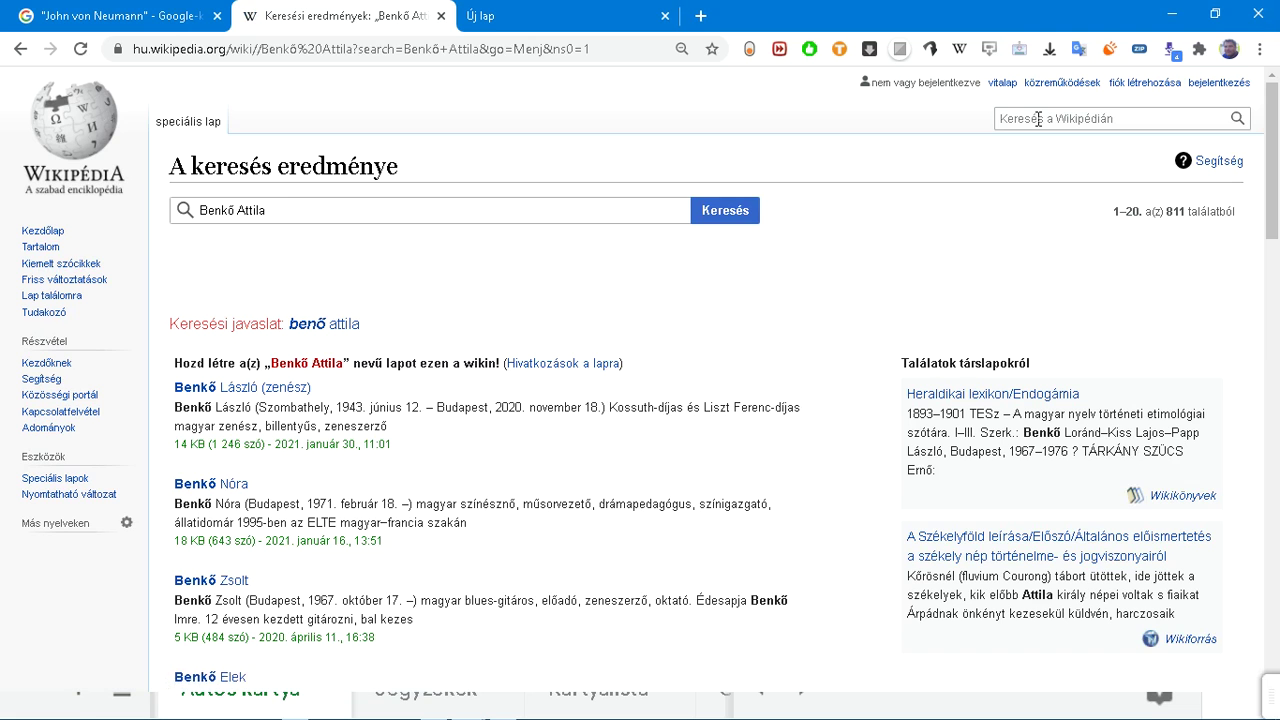
pyautogui.scroll(-2, 549, 289)
pyautogui.scroll(-1, 550, 283)
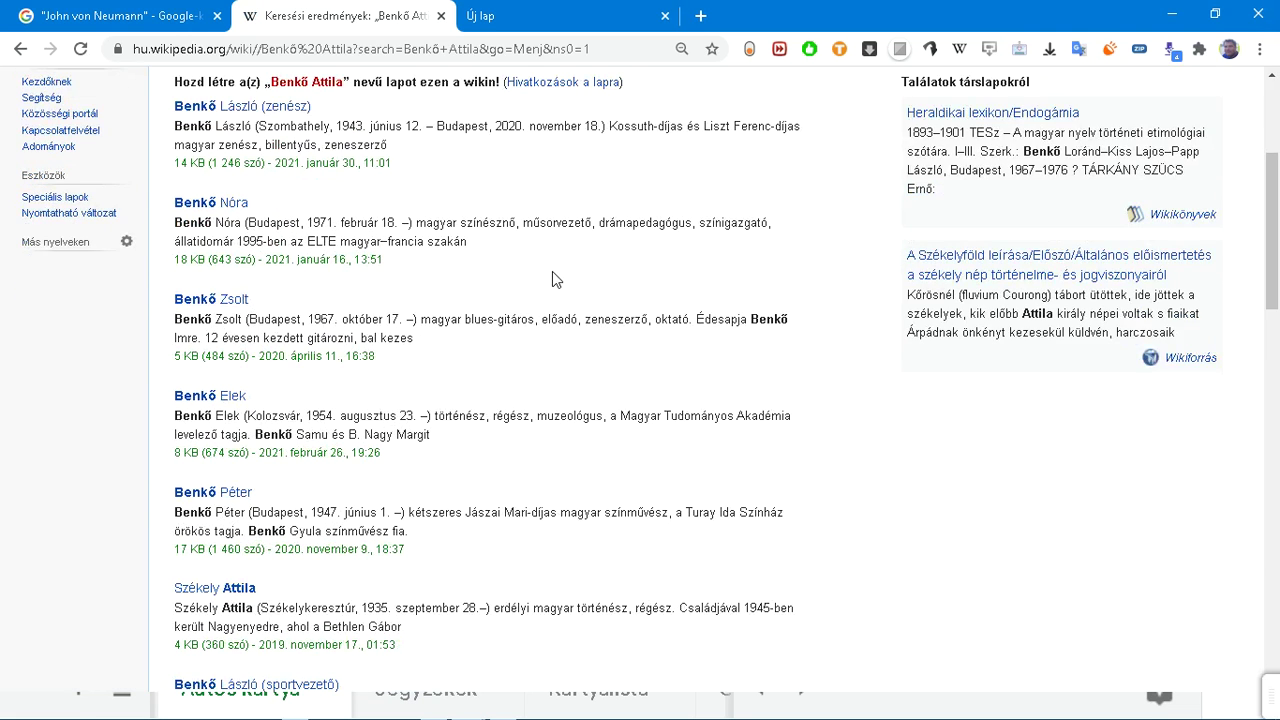
pyautogui.scroll(-2, 615, 280)
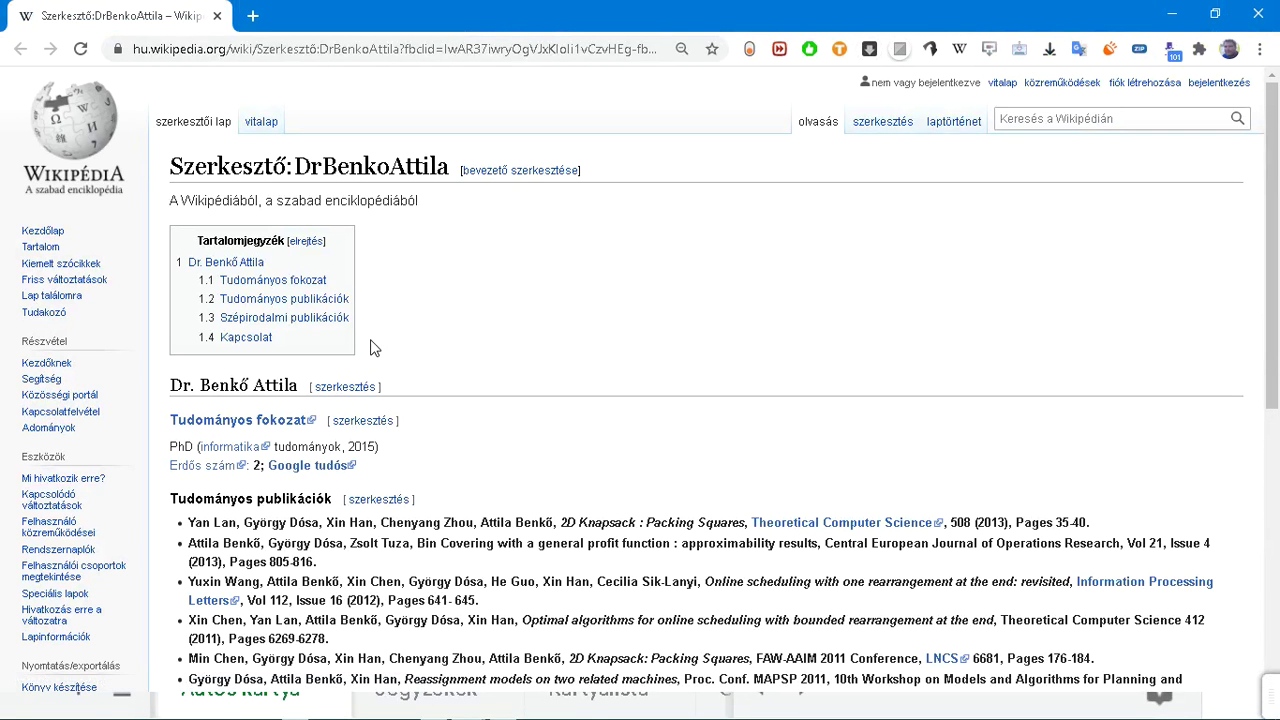
# Step: Review the user page's revision history back to 15 October 2015, then return to the page
pyautogui.click(972, 122)
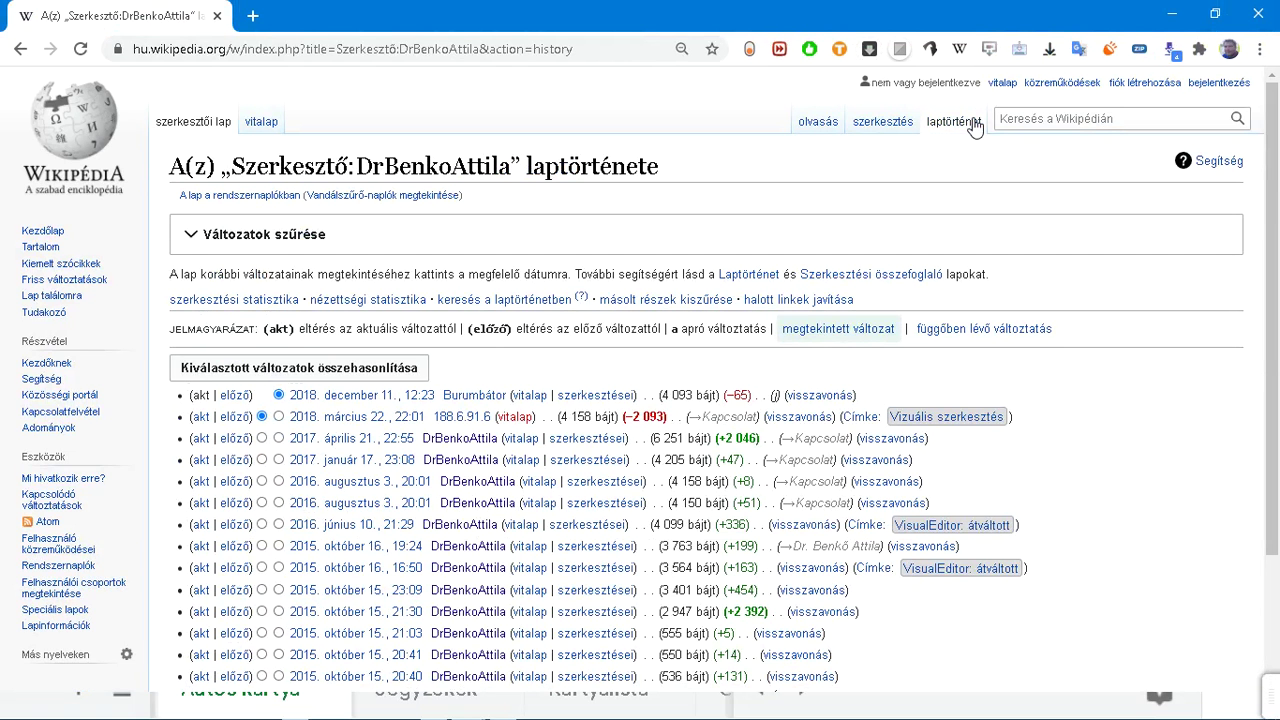
pyautogui.scroll(-3, 940, 250)
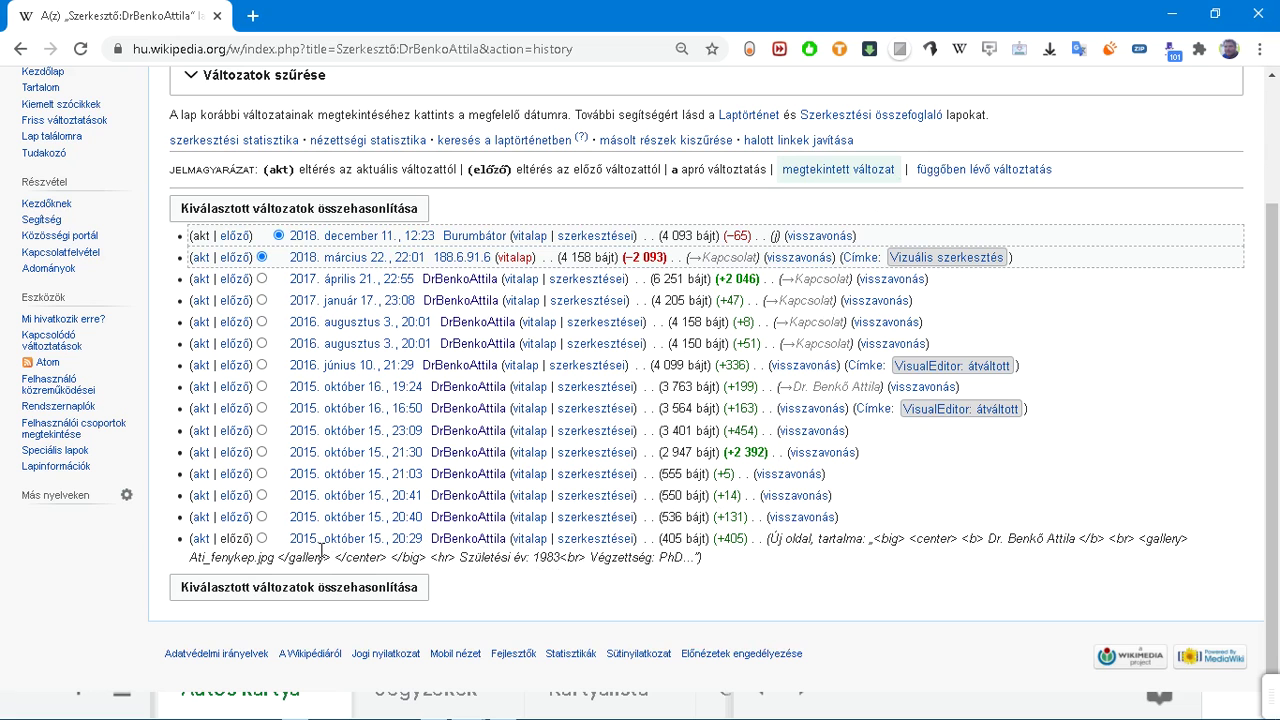
pyautogui.scroll(1, 320, 555)
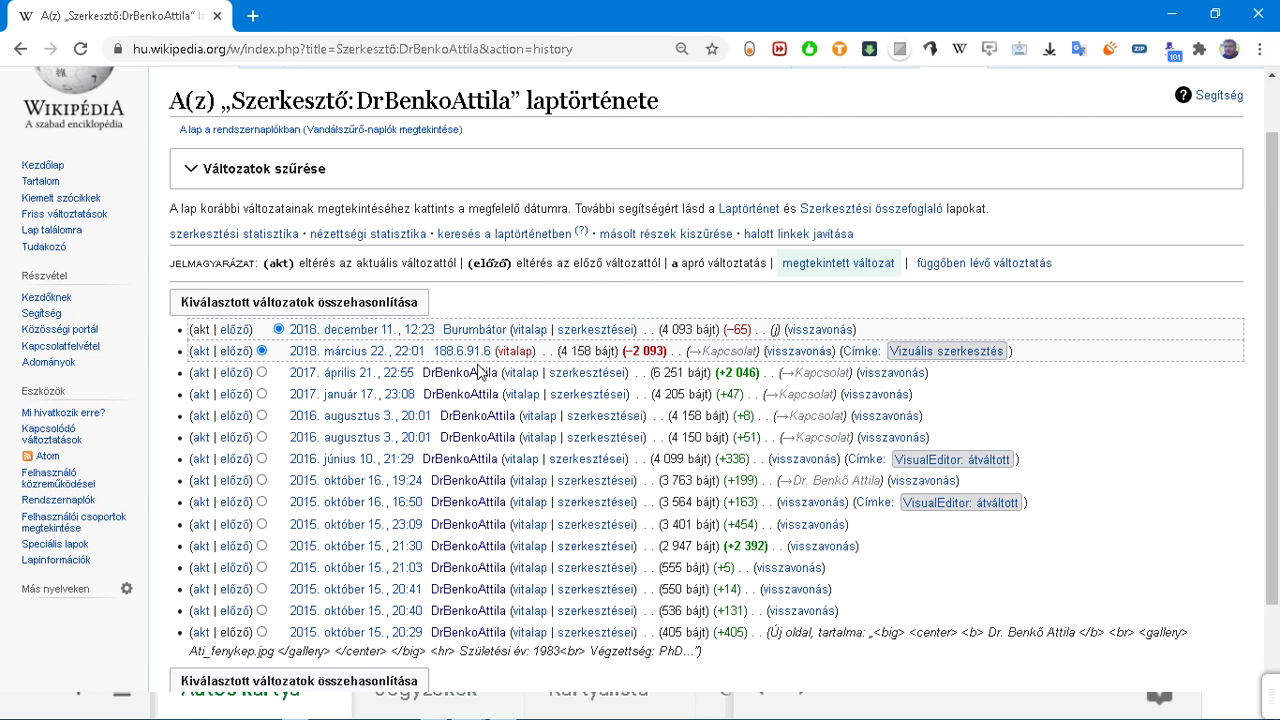
pyautogui.scroll(1, 477, 370)
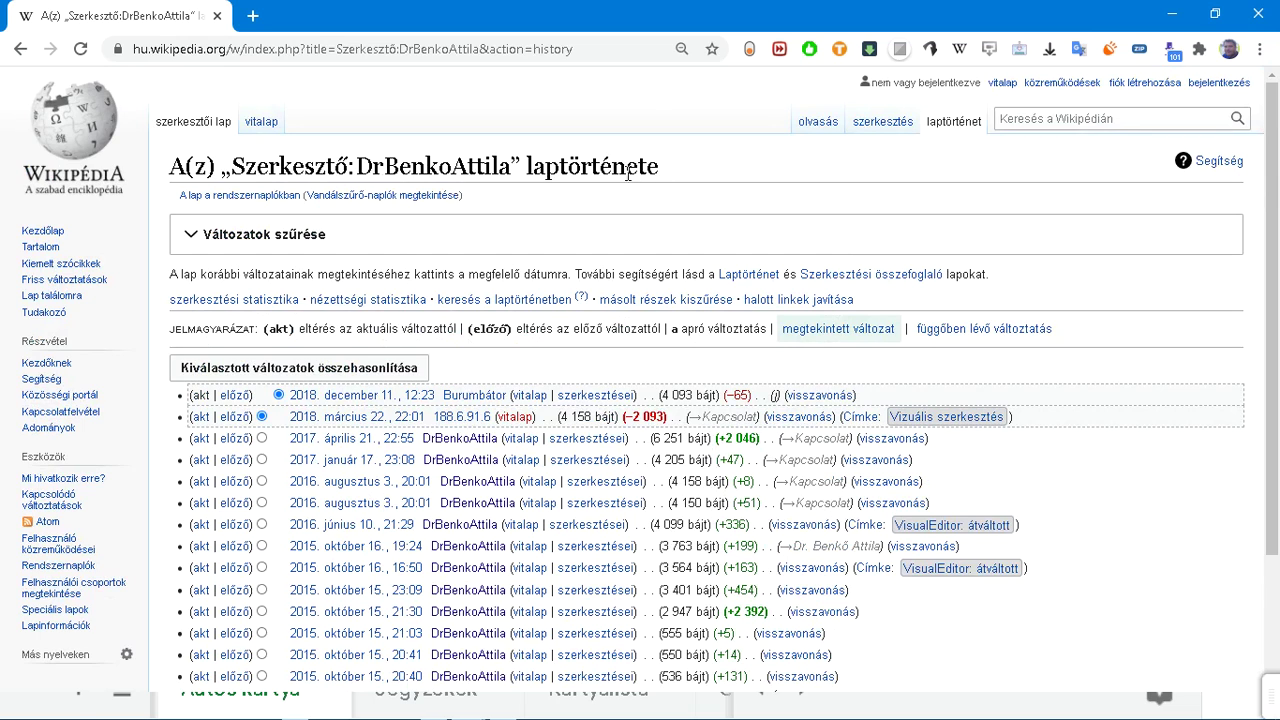
pyautogui.click(810, 124)
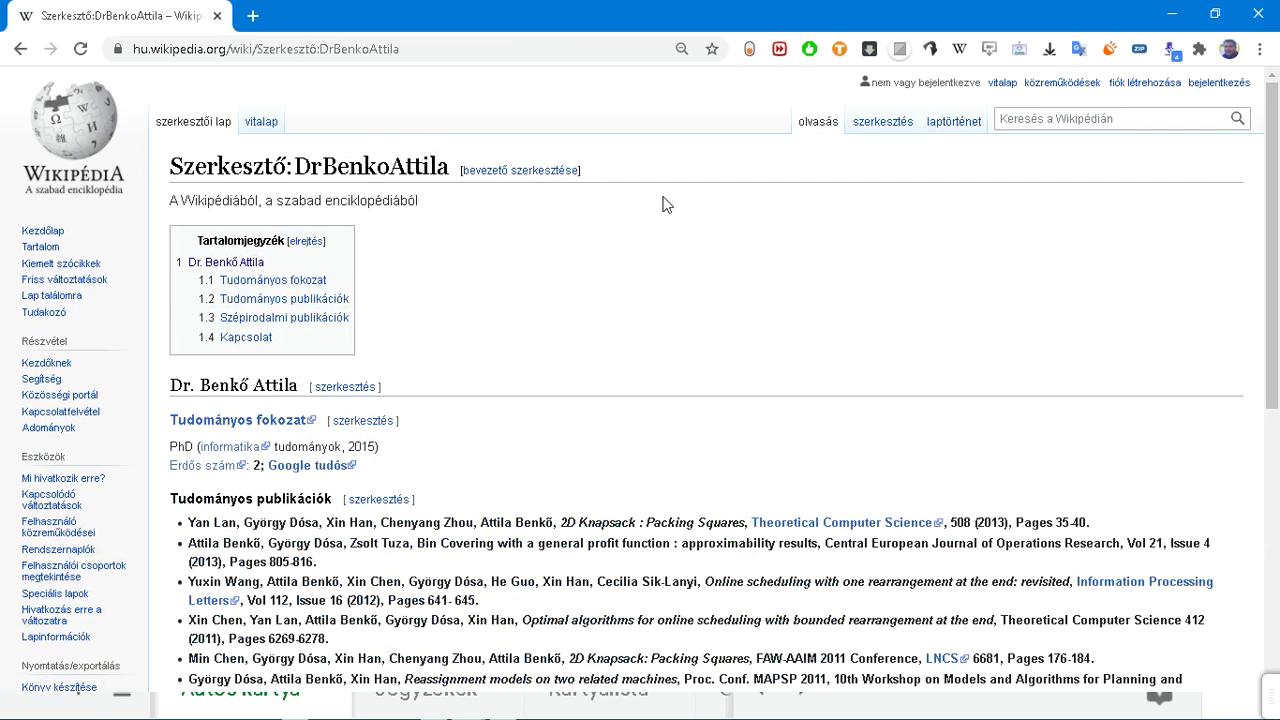
pyautogui.scroll(-3, 628, 341)
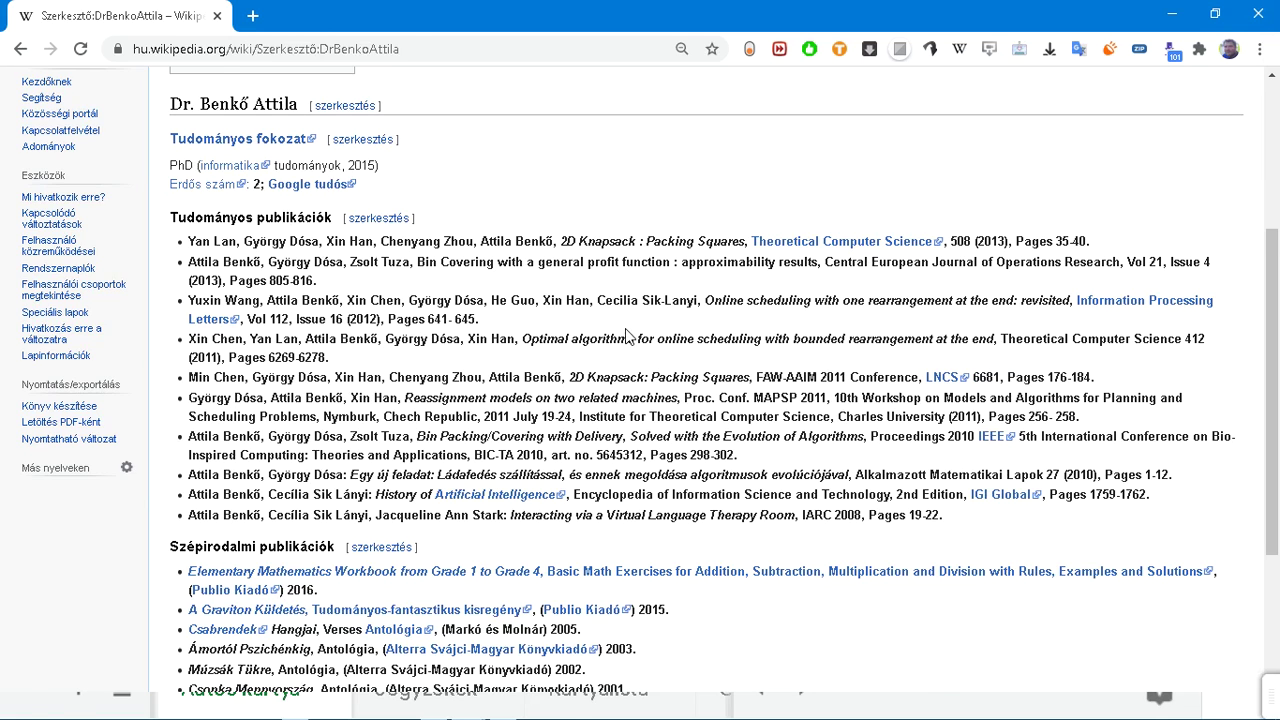
pyautogui.scroll(3, 628, 341)
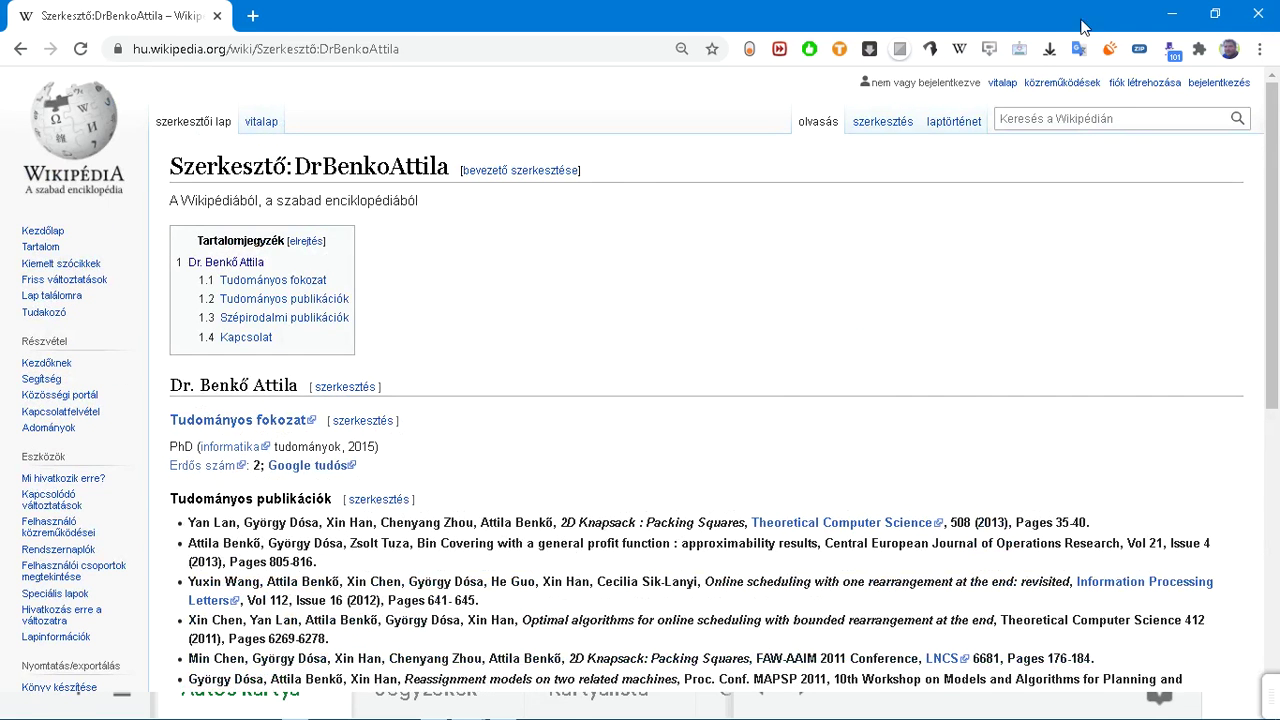
# Step: Minimize the user page window and switch to the ÁSZ PYTHON spreadsheet
pyautogui.click(1172, 14)
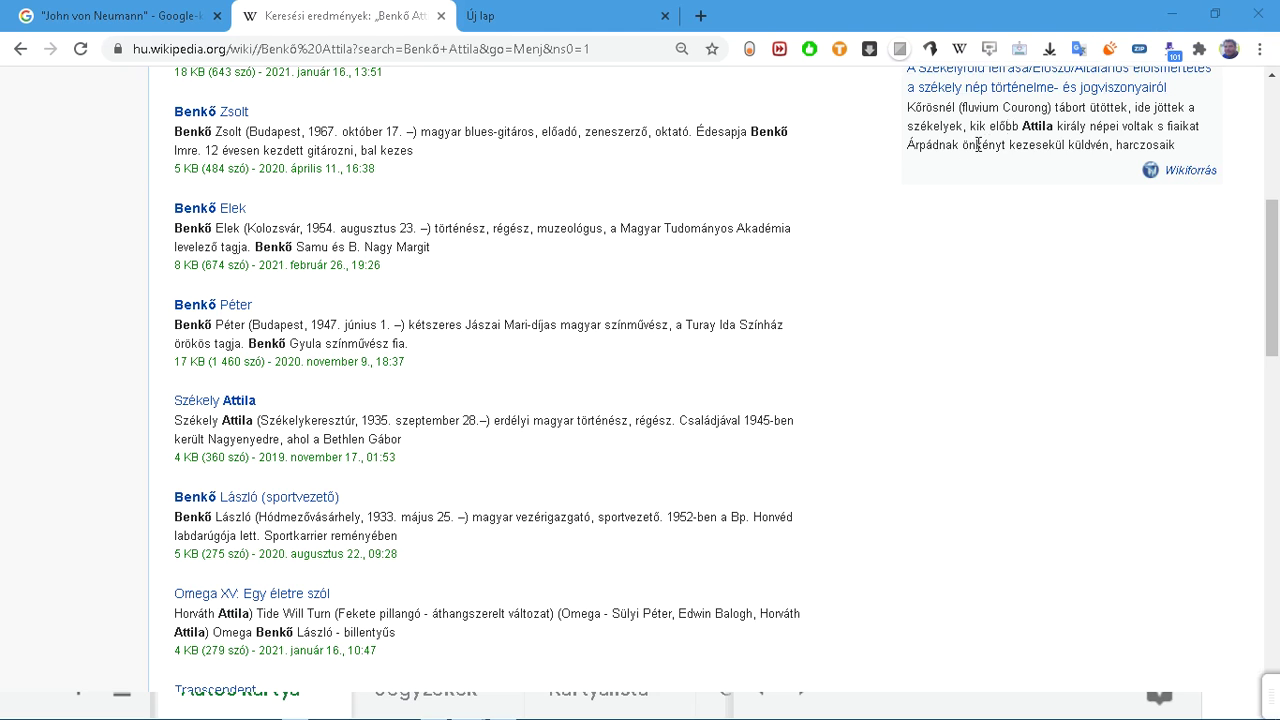
pyautogui.hotkey('alt', 'Tab')
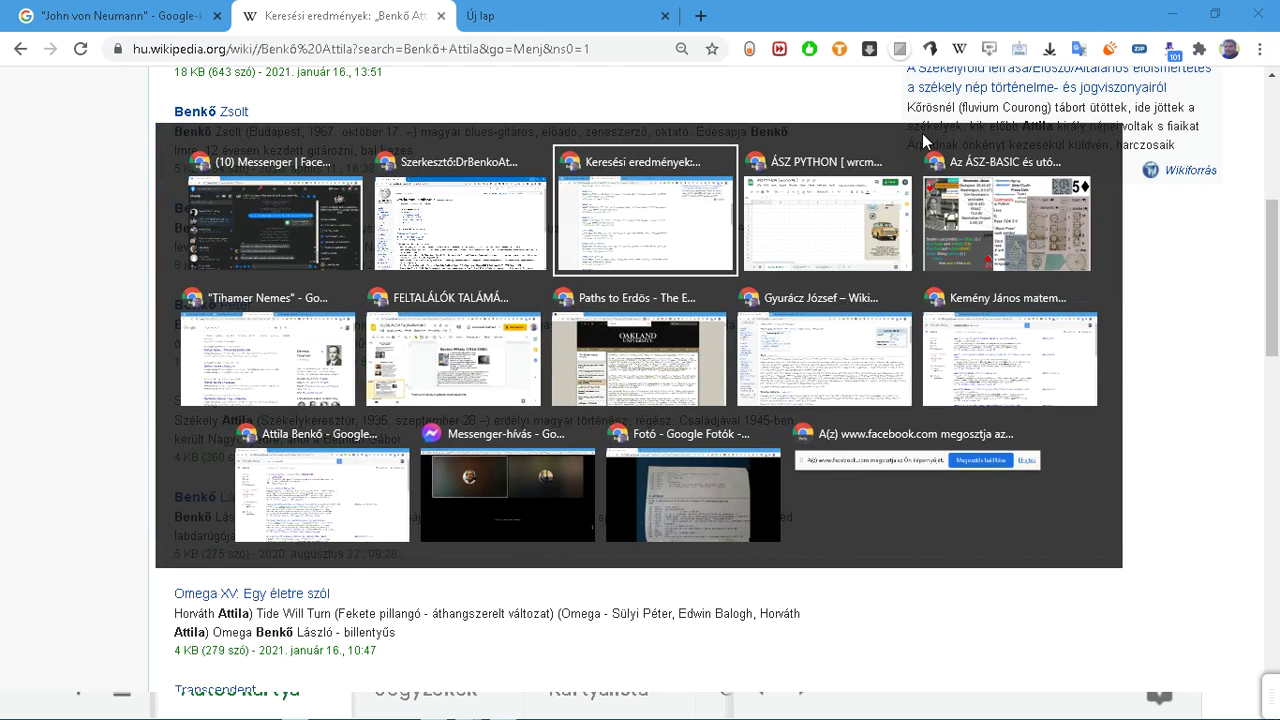
pyautogui.click(886, 222)
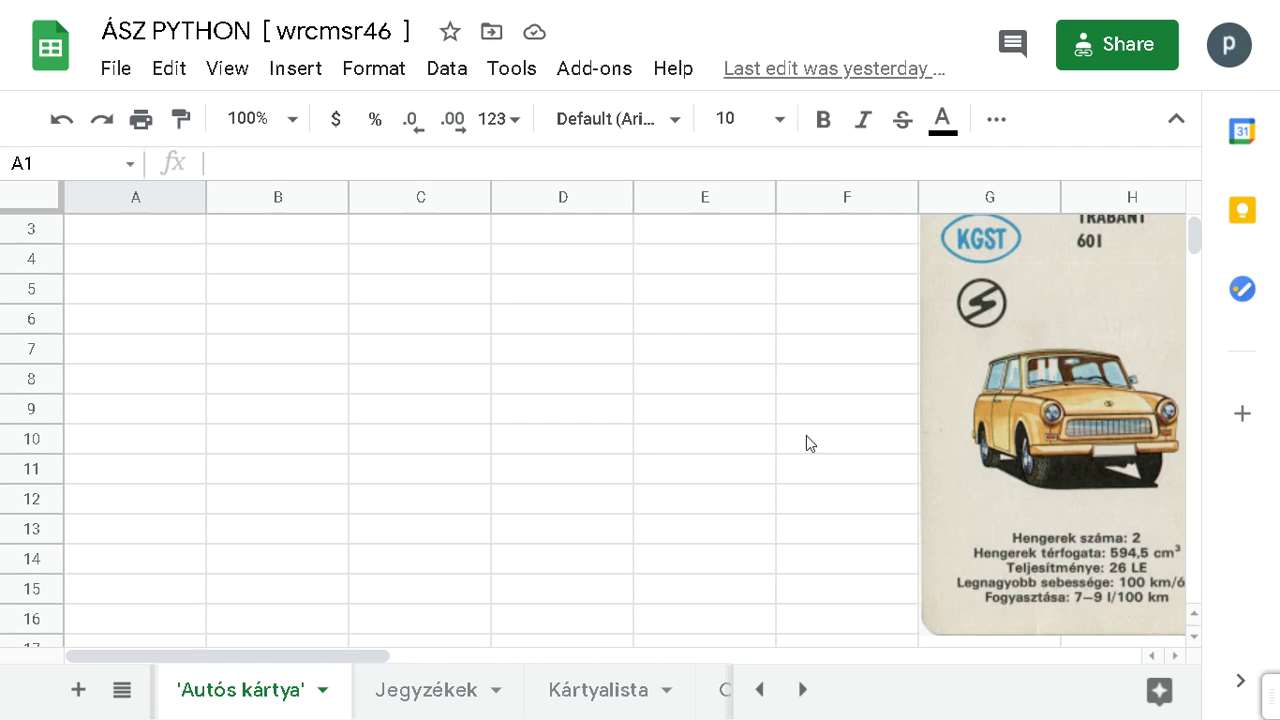
# Step: Enter the labels 'Wiki sz' in D4 and 'Google sz' in D5
pyautogui.click(537, 263)
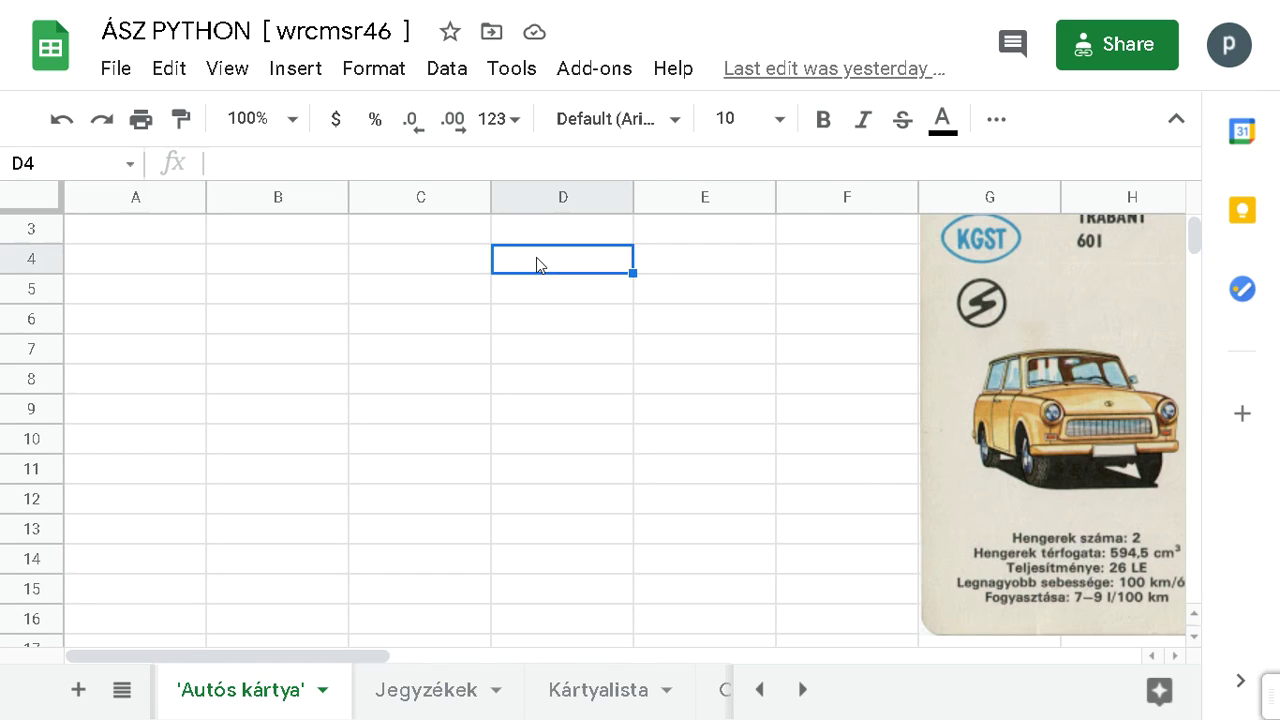
pyautogui.write('Wiki sz')
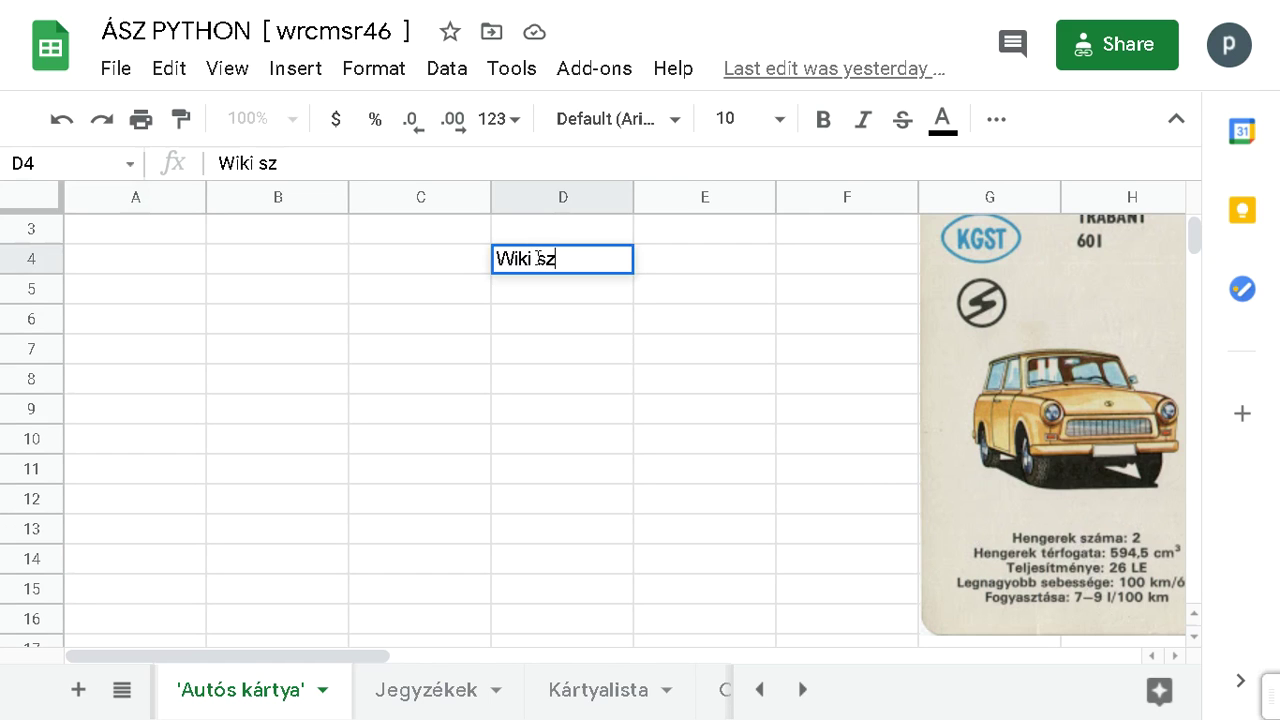
pyautogui.press('Return')
pyautogui.write('G')
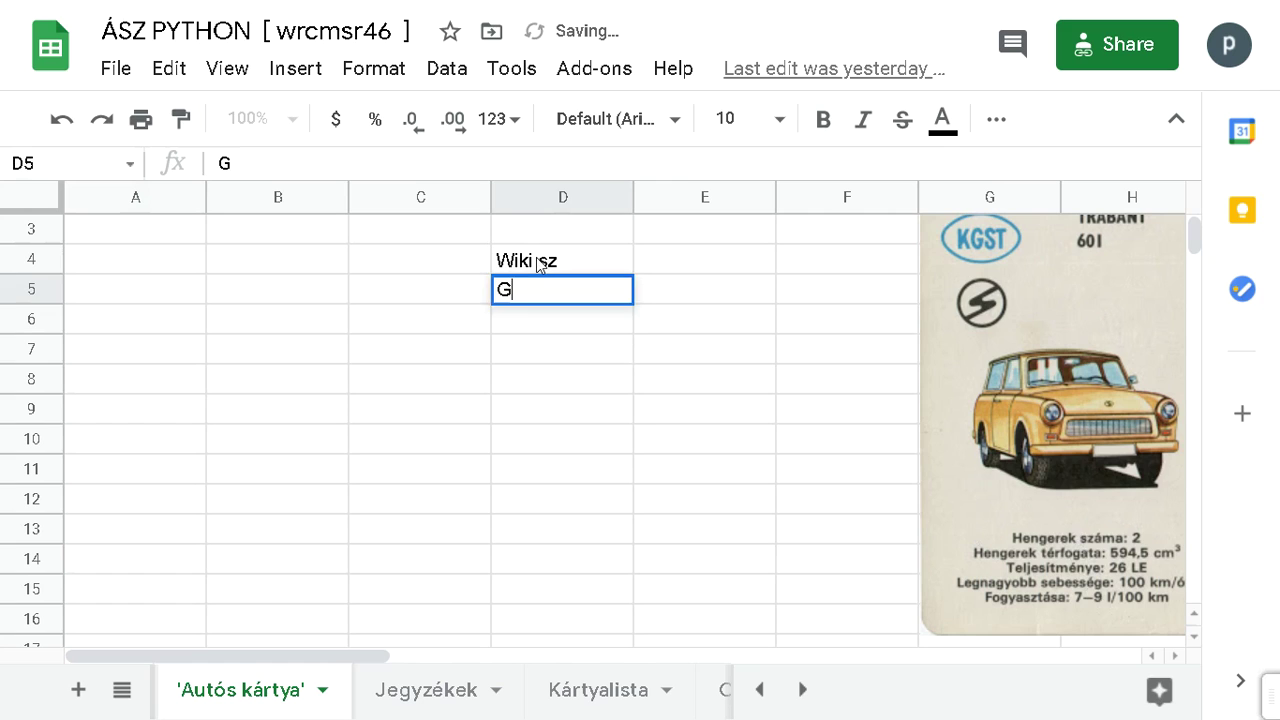
pyautogui.write('oogle sz')
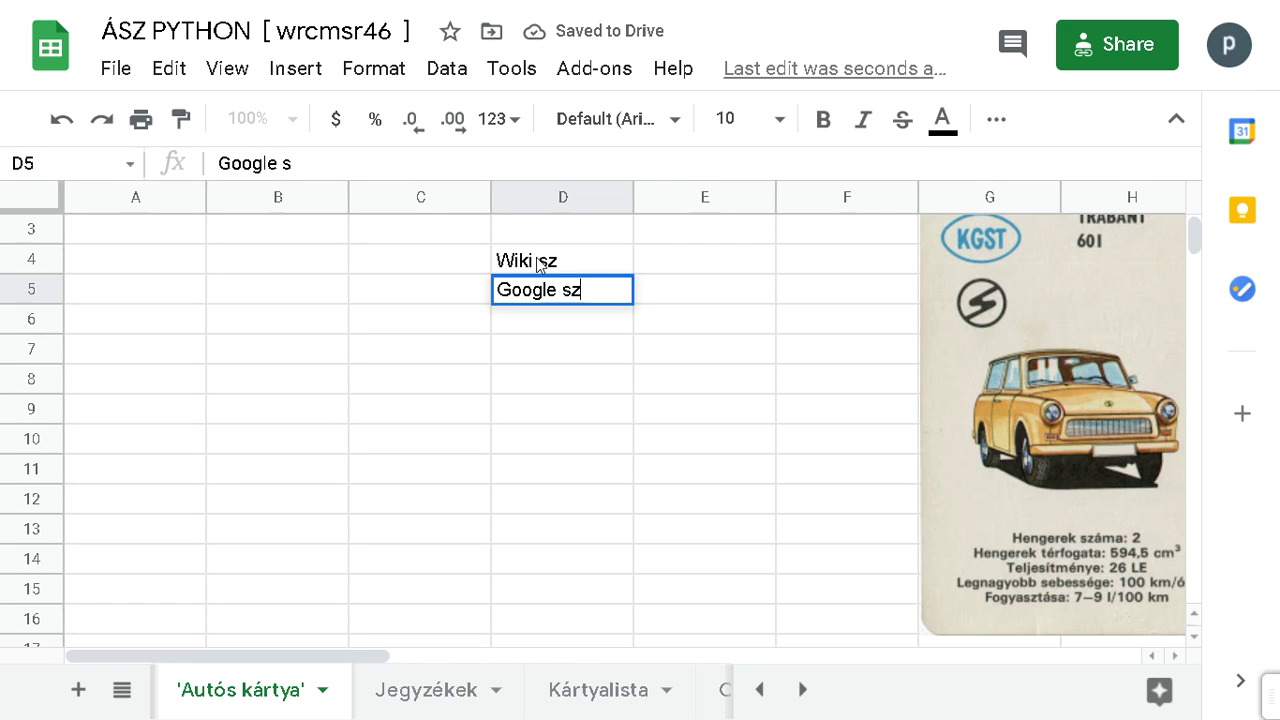
pyautogui.press('Return')
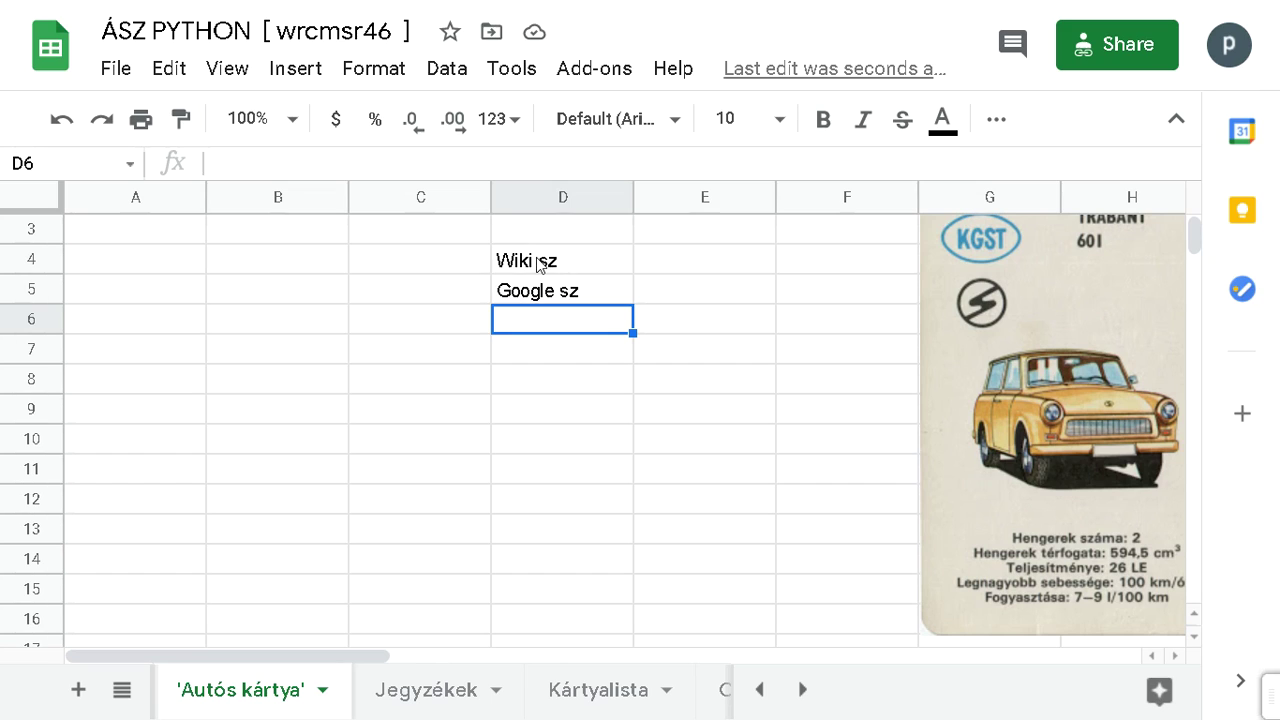
# Step: Put the label 'Szül dátum' in cell D9
pyautogui.write('Sz')
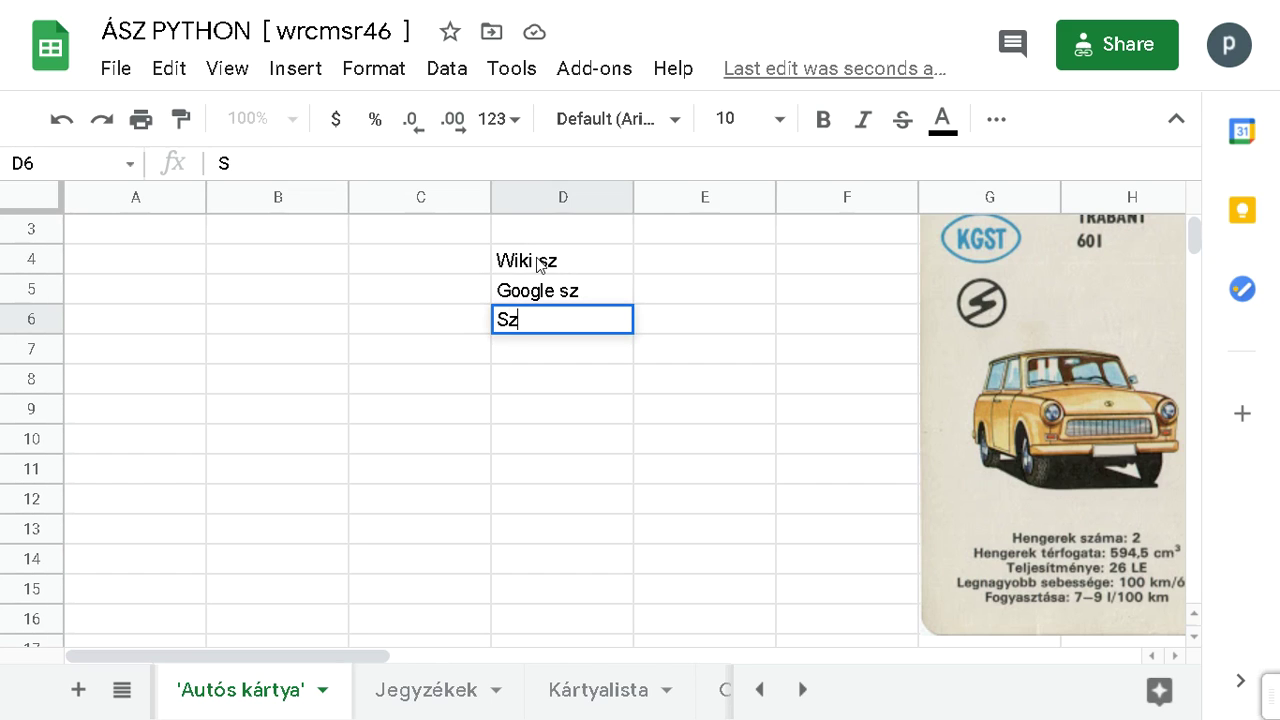
pyautogui.write('ül')
pyautogui.press('Escape')
pyautogui.press('Down')
pyautogui.press('Down')
pyautogui.press('Down')
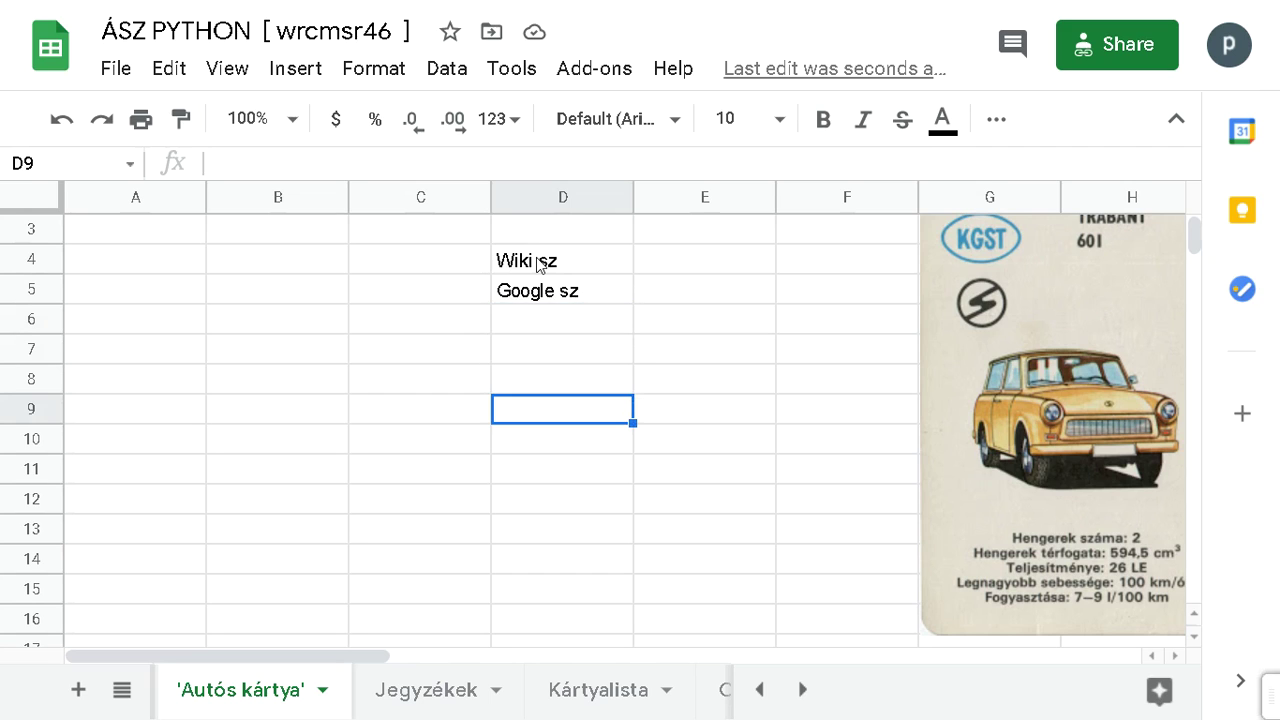
pyautogui.write('Szül ')
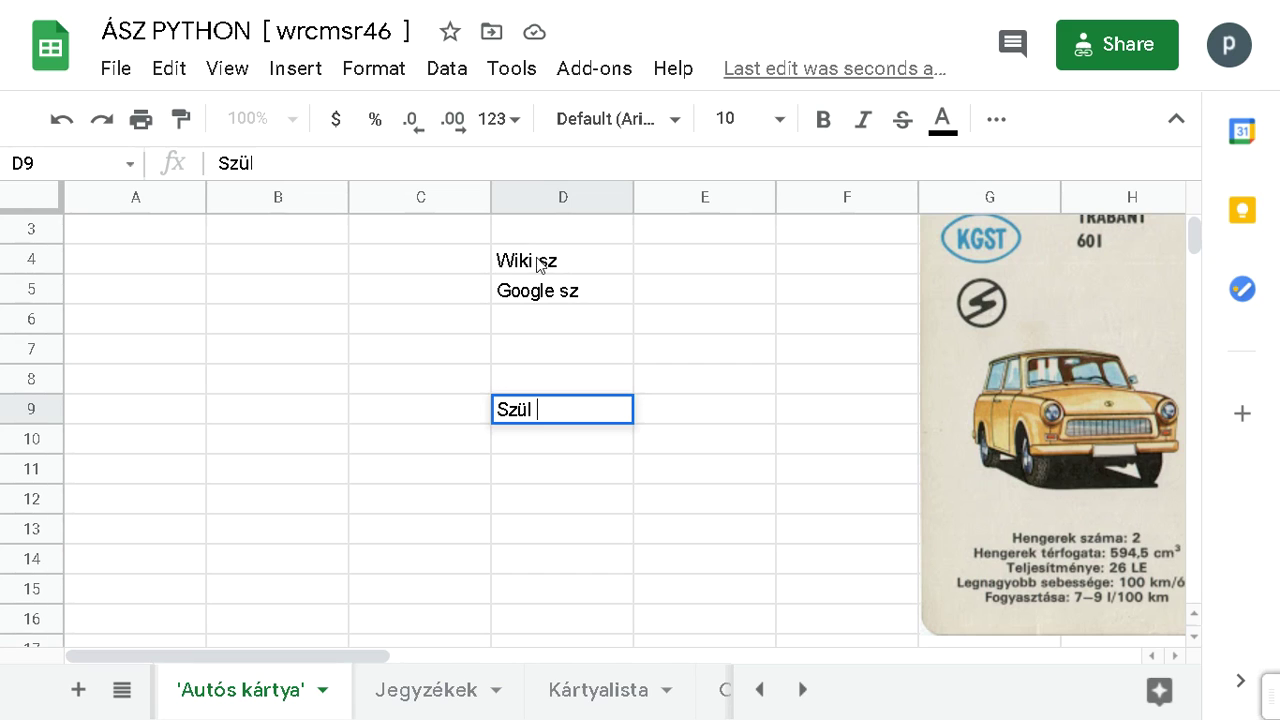
pyautogui.write('dátum')
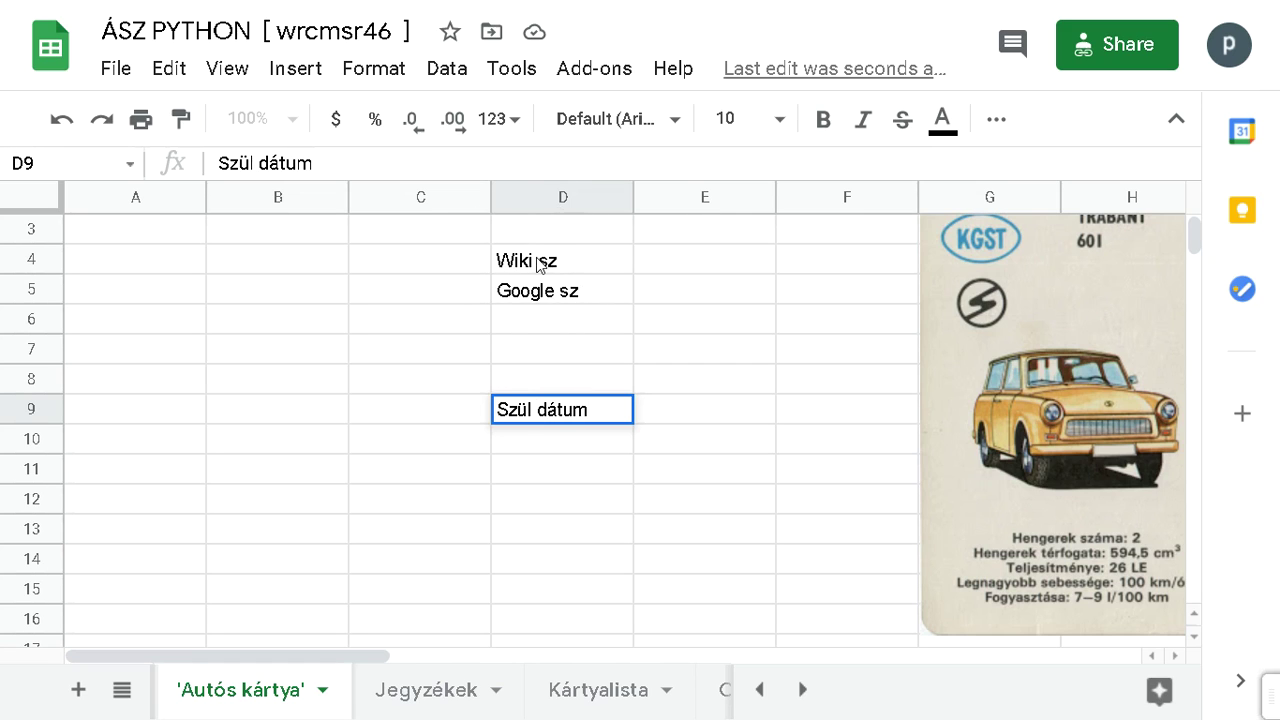
pyautogui.press('Tab')
pyautogui.press('Left')
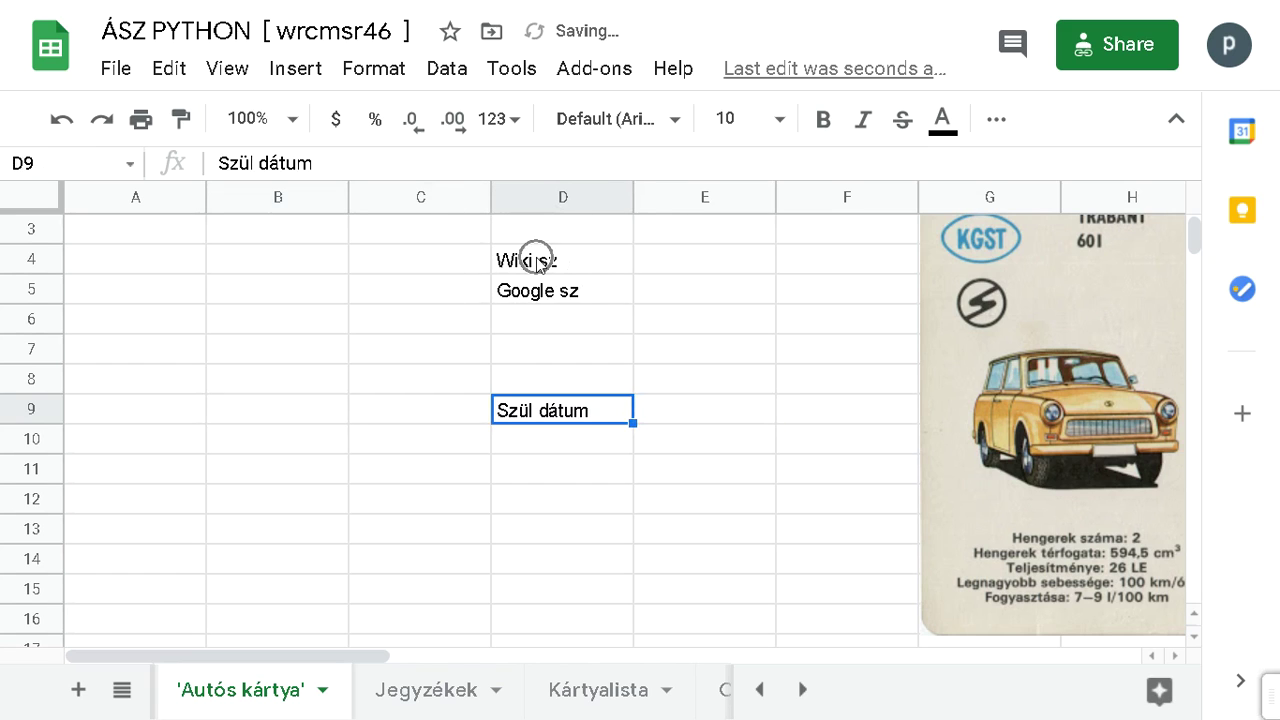
# Step: Copy 'Szül dátum' into D10 and start rewriting it as 'Elhúnyt:'
pyautogui.moveTo(632, 424); pyautogui.dragTo(563, 448)
pyautogui.click(563, 448)
pyautogui.doubleClick(560, 445)
pyautogui.click(568, 437)
pyautogui.press('Home')
pyautogui.hotkey('ctrl', 'shift', 'Right')
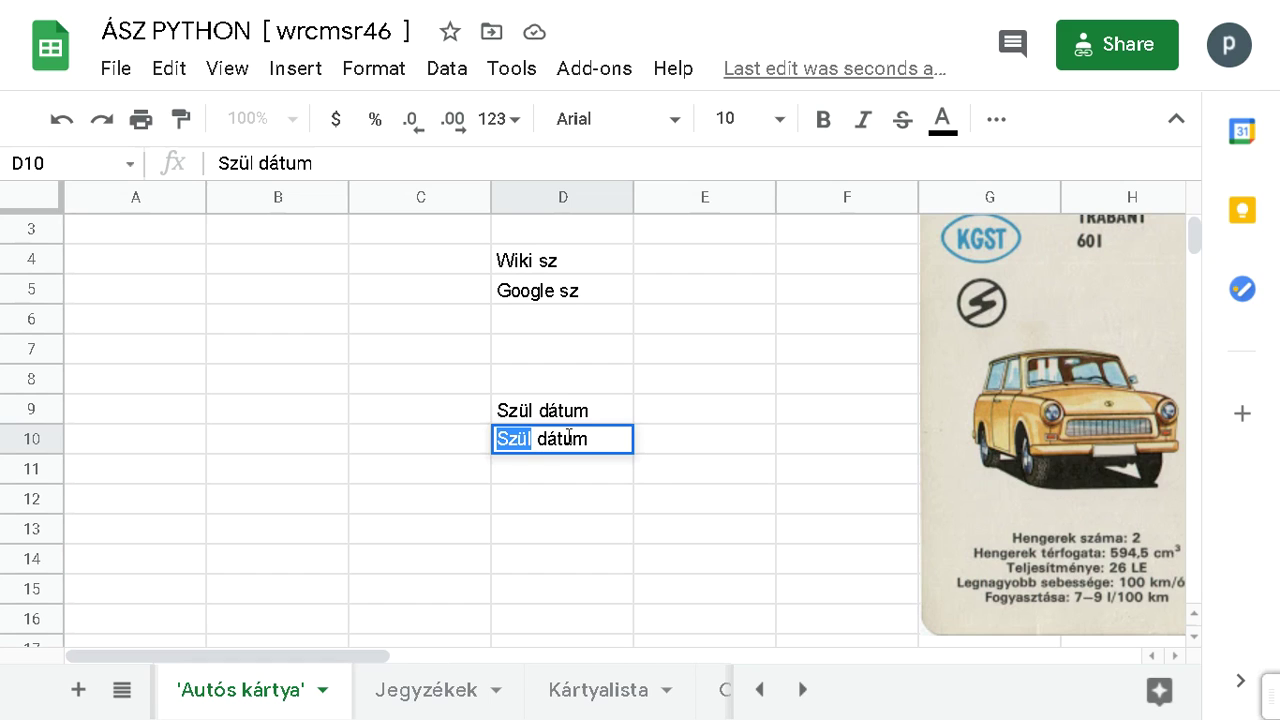
pyautogui.hotkey('shift', 'End')
pyautogui.write('Wl')
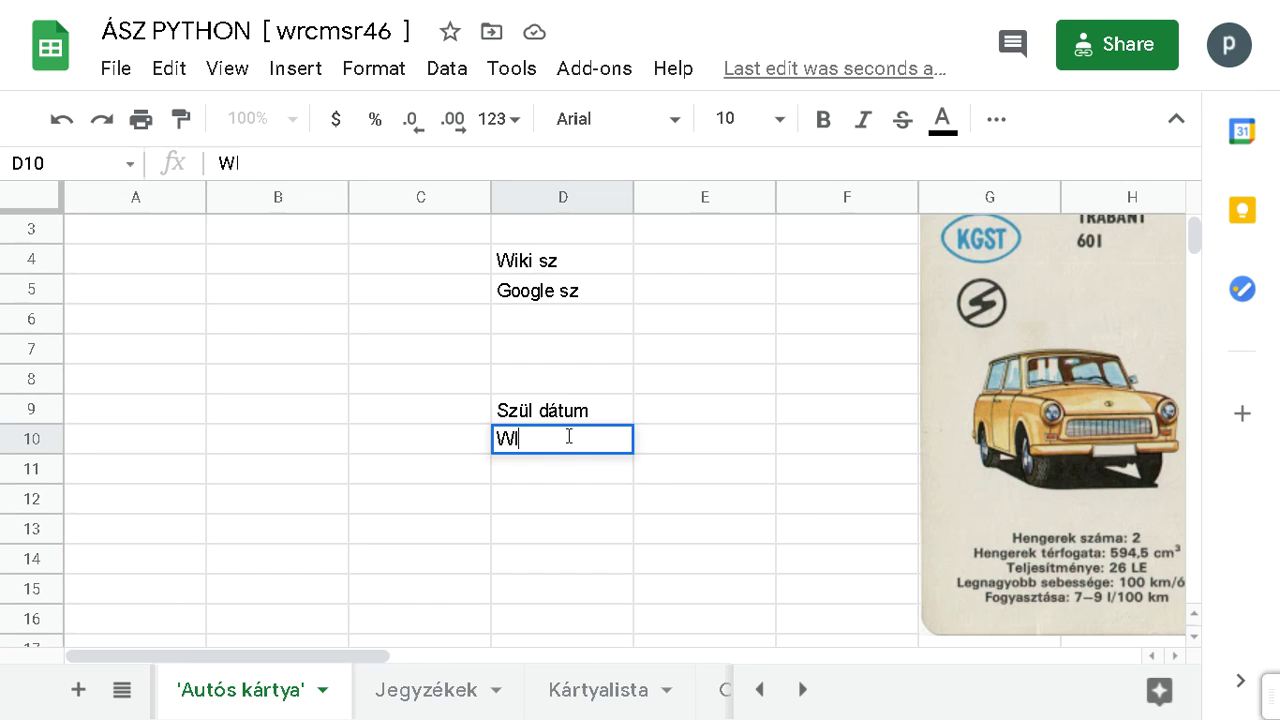
pyautogui.write('húnyt:')
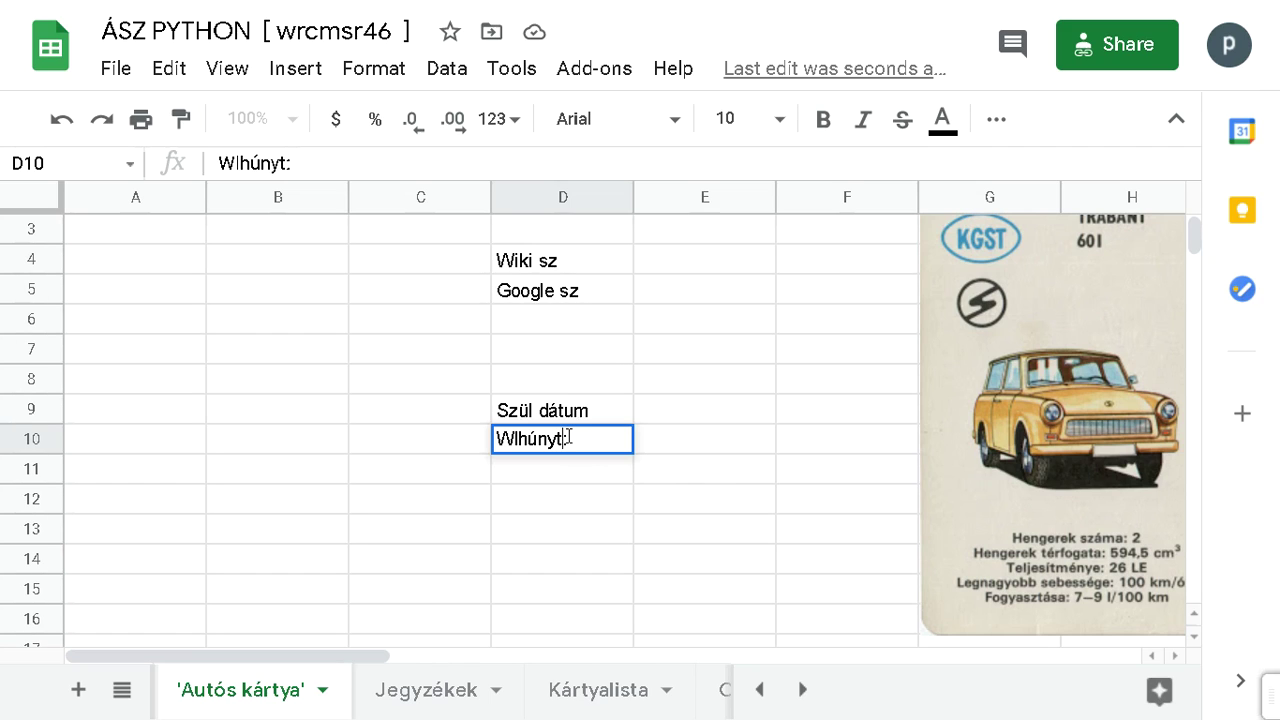
pyautogui.press('Left')
pyautogui.press('Left')
pyautogui.press('Left')
pyautogui.press('Left')
pyautogui.press('Left')
pyautogui.press('Left')
pyautogui.press('Left')
pyautogui.press('BackSpace')
# Step: Finish the 'Elhúnyt:' label in D10, then search ResearchGate for 'John G. Kemeny'
pyautogui.write('E')
pyautogui.press('Return')
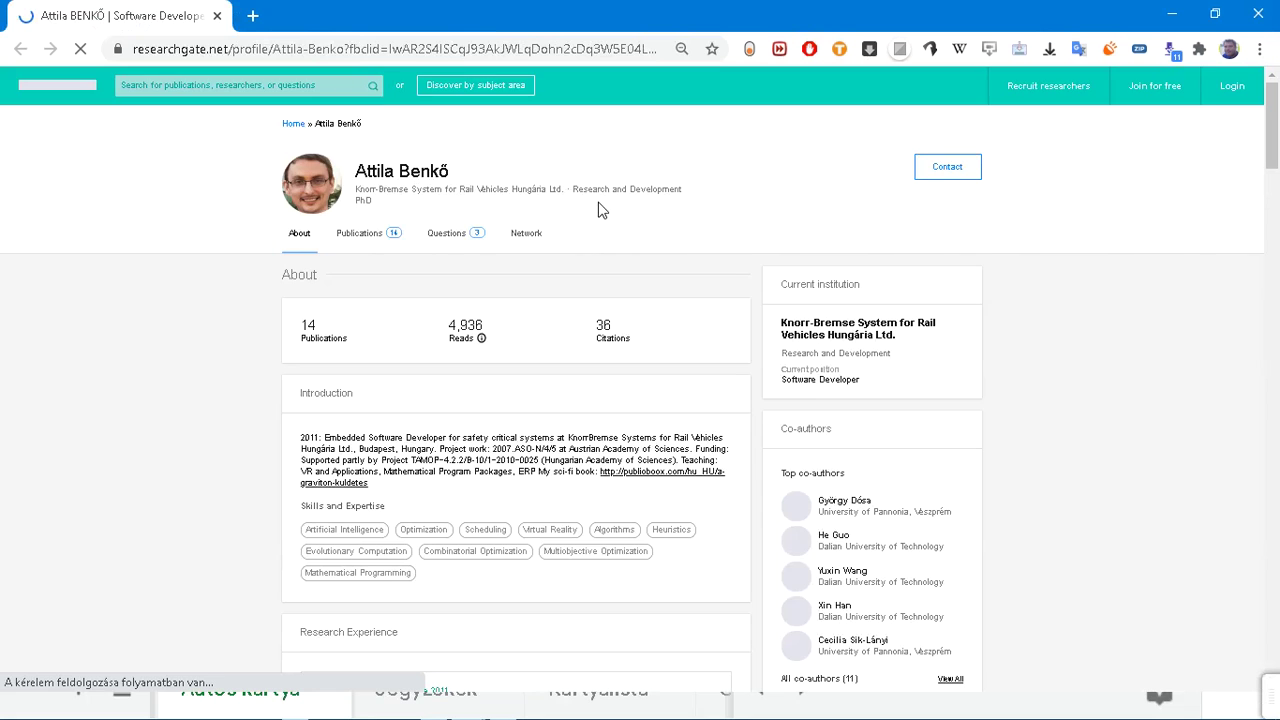
pyautogui.click(261, 88)
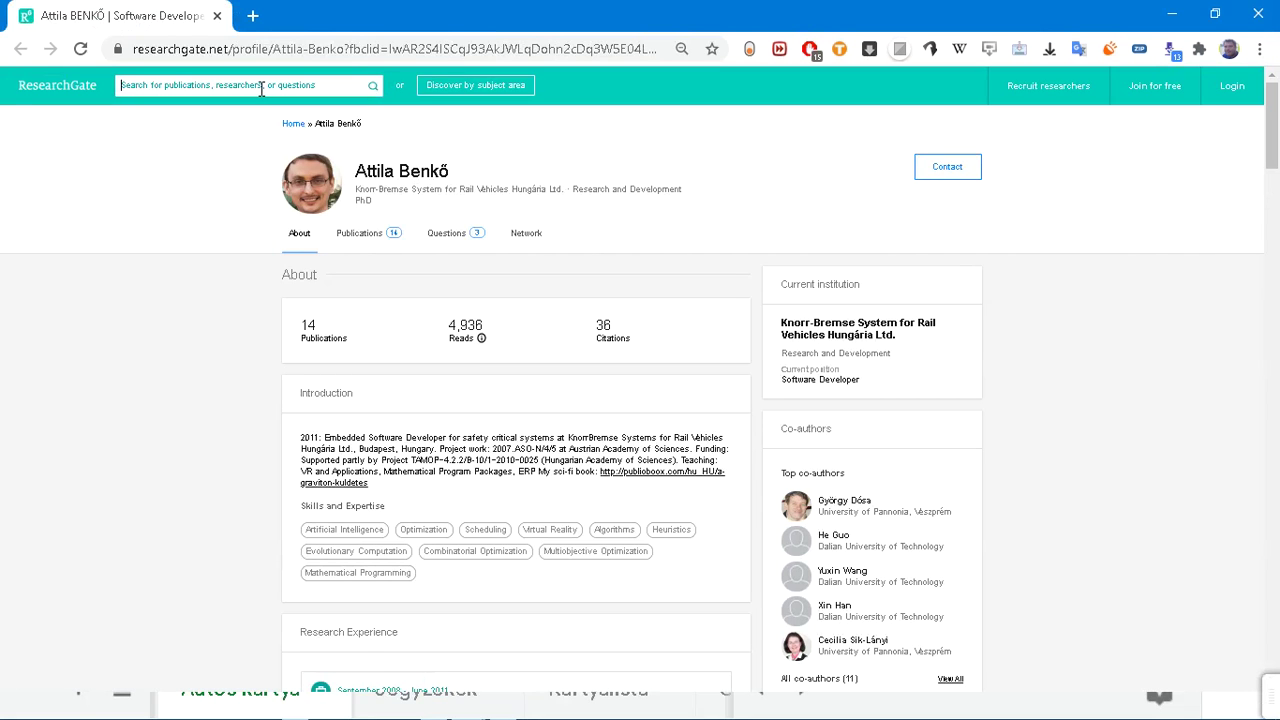
pyautogui.write('John ')
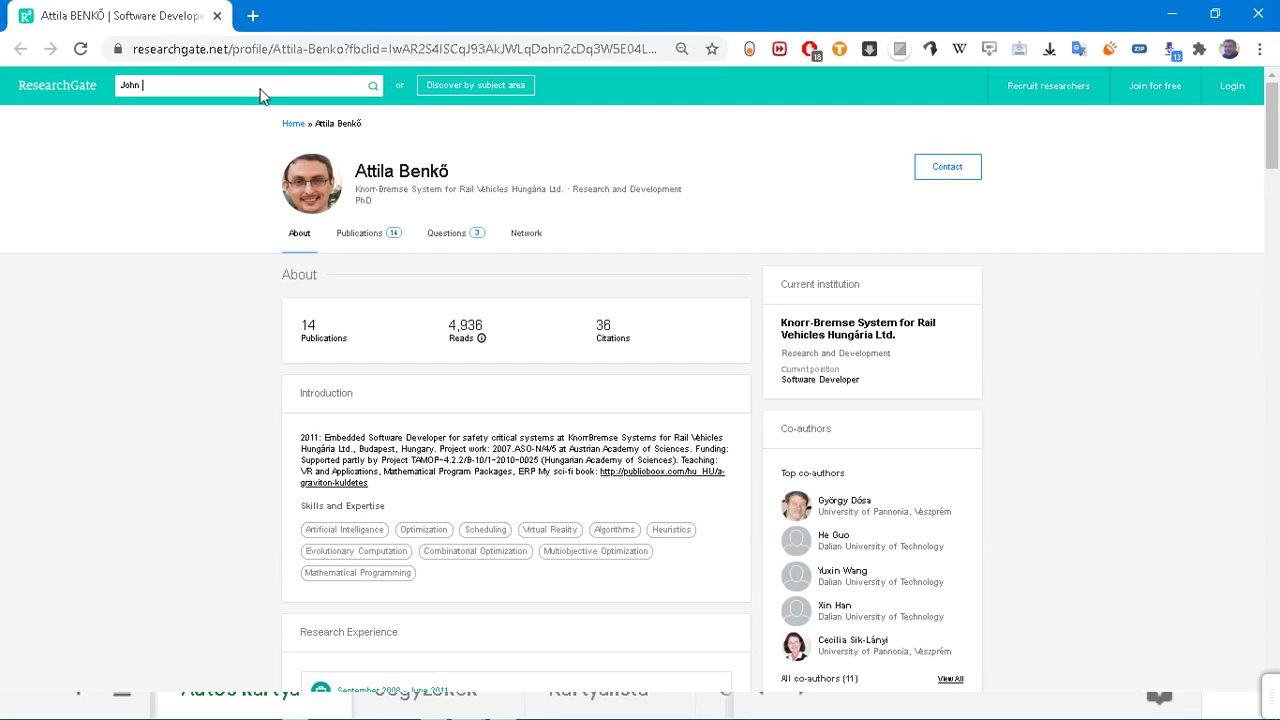
pyautogui.write('G. Kem')
pyautogui.write('ny')
pyautogui.press('BackSpace')
pyautogui.write('en')
pyautogui.press('Return')
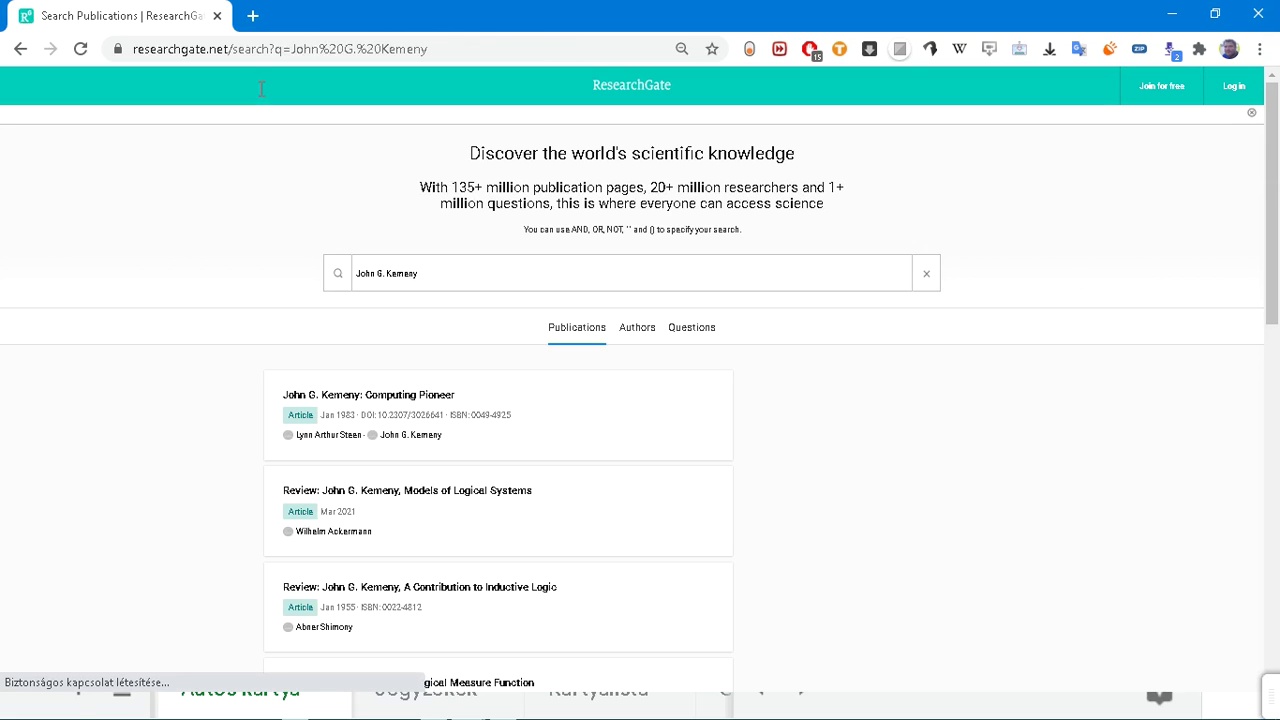
# Step: Search ResearchGate publications for Charles Babbage, Charles Simonyi, and finally Nemes Tihamér
pyautogui.moveTo(438, 275); pyautogui.dragTo(193, 257)
pyautogui.write('Ch')
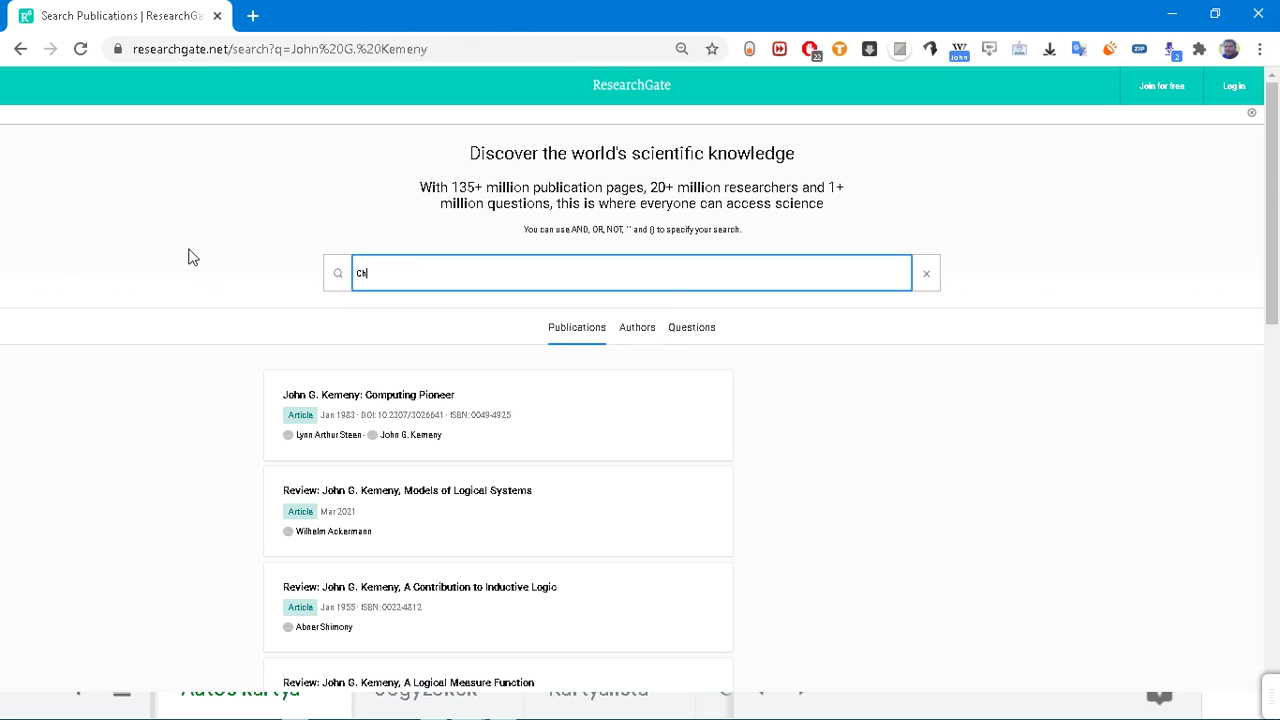
pyautogui.write('arles Babbage')
pyautogui.press('Return')
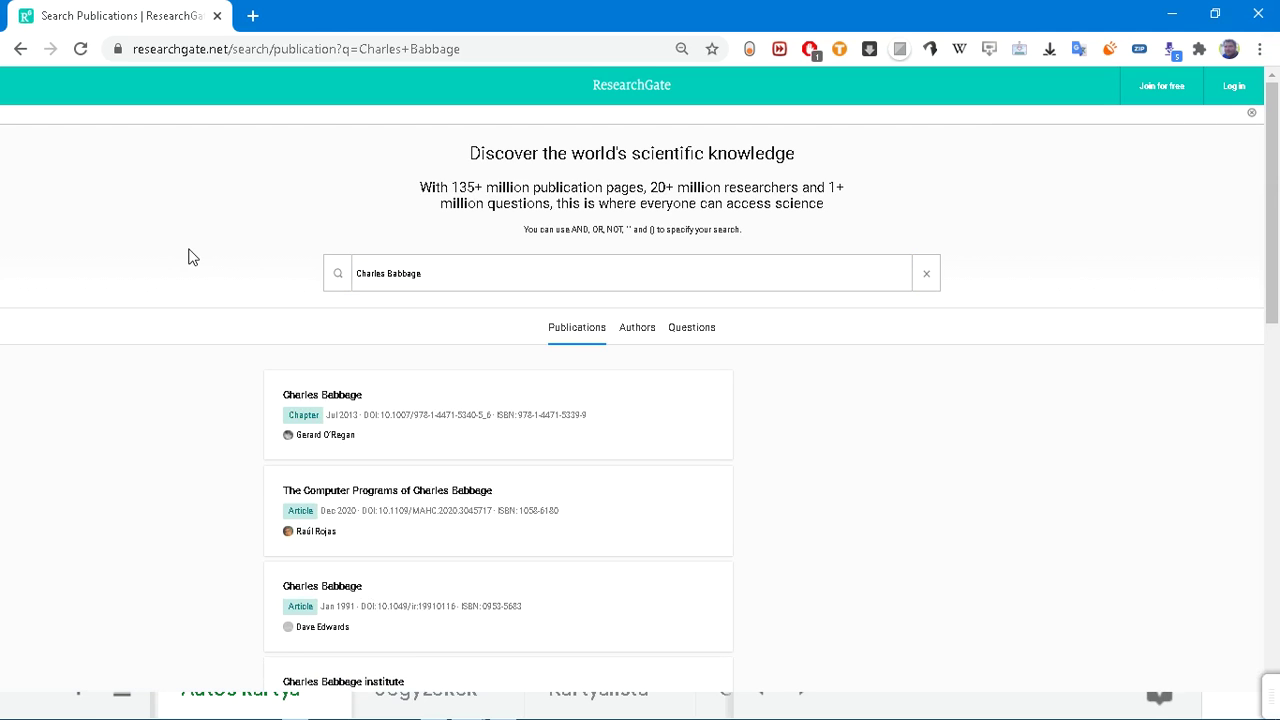
pyautogui.click(440, 277)
pyautogui.write('Charle')
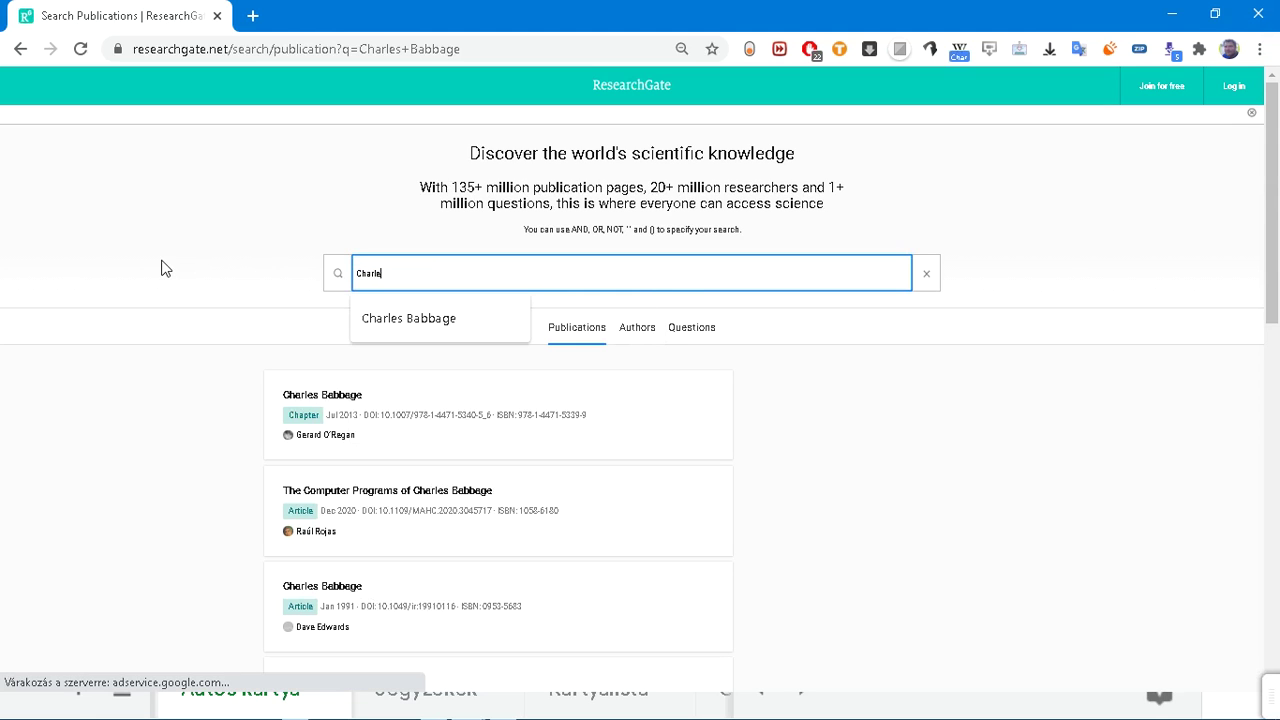
pyautogui.write('s ')
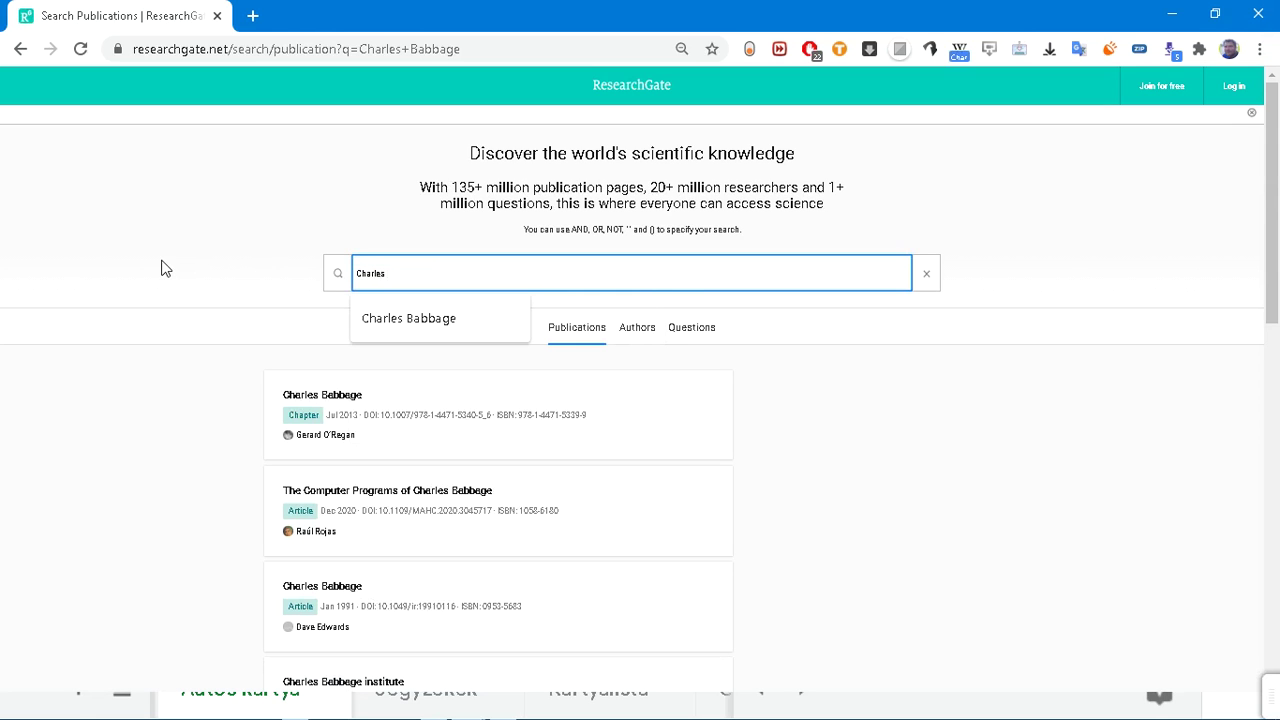
pyautogui.write('Simonyi')
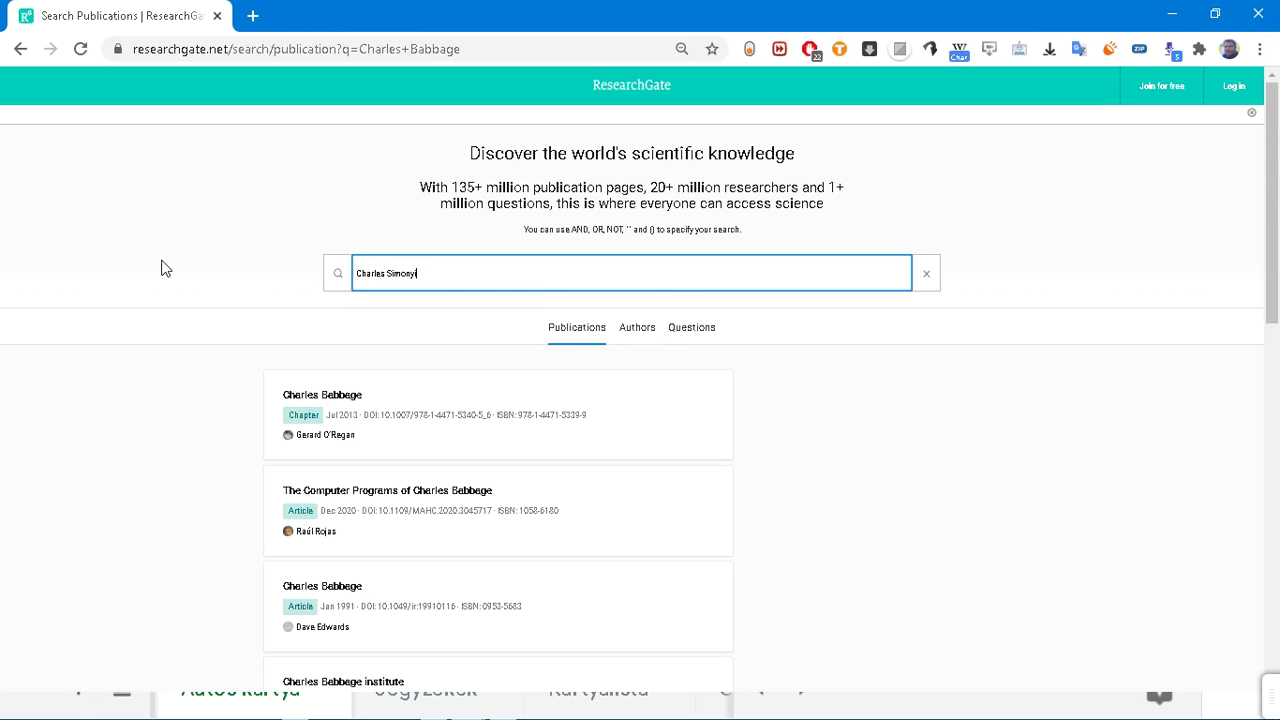
pyautogui.press('Return')
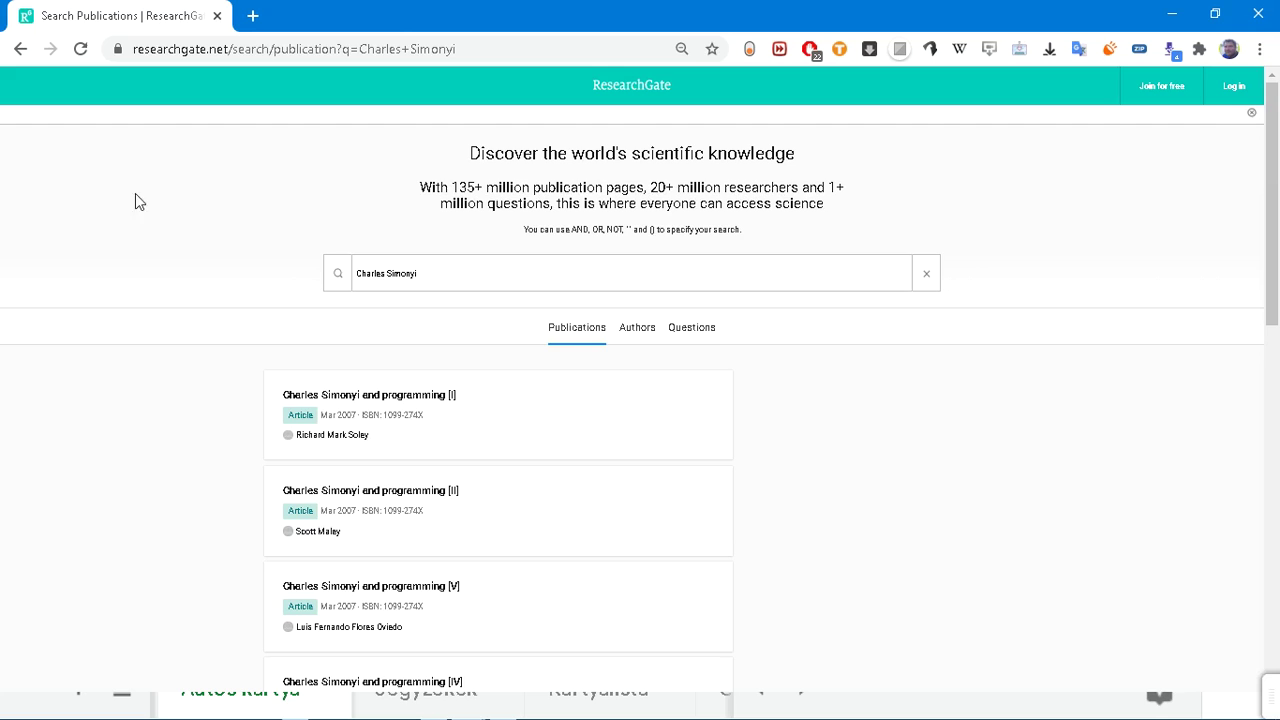
pyautogui.moveTo(440, 273); pyautogui.dragTo(268, 268)
pyautogui.write('N')
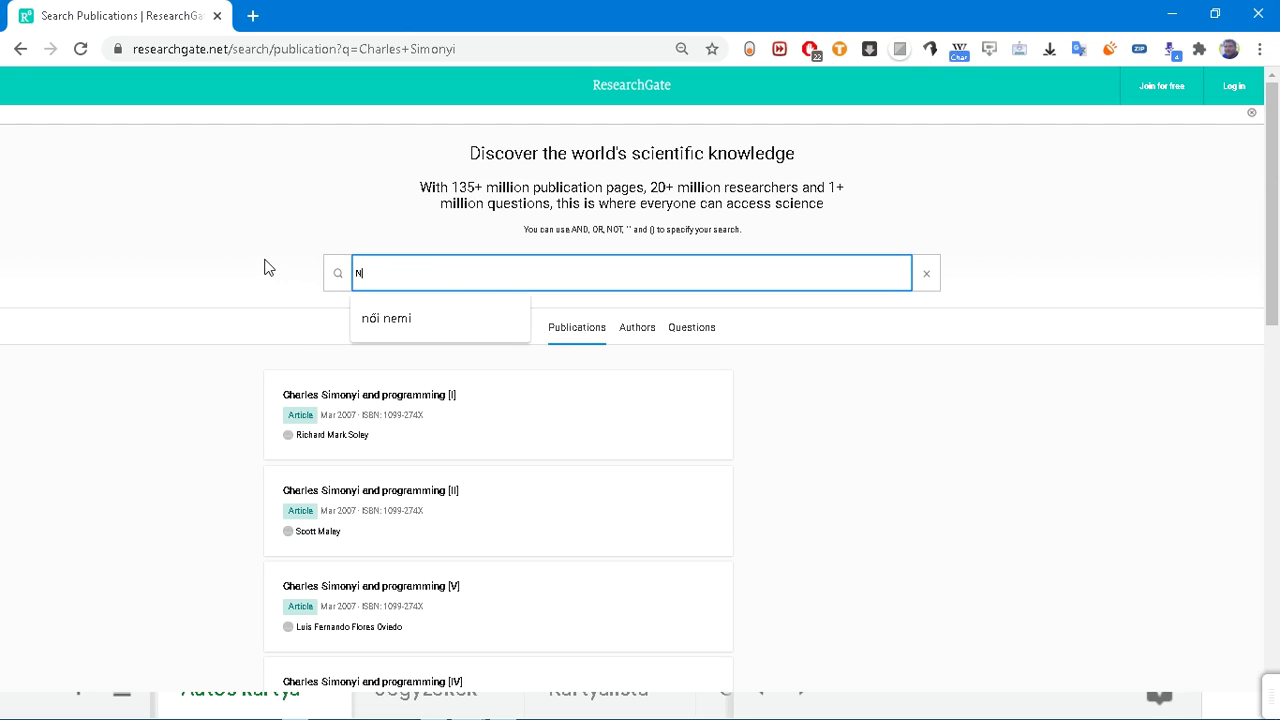
pyautogui.write('emes Tihamé')
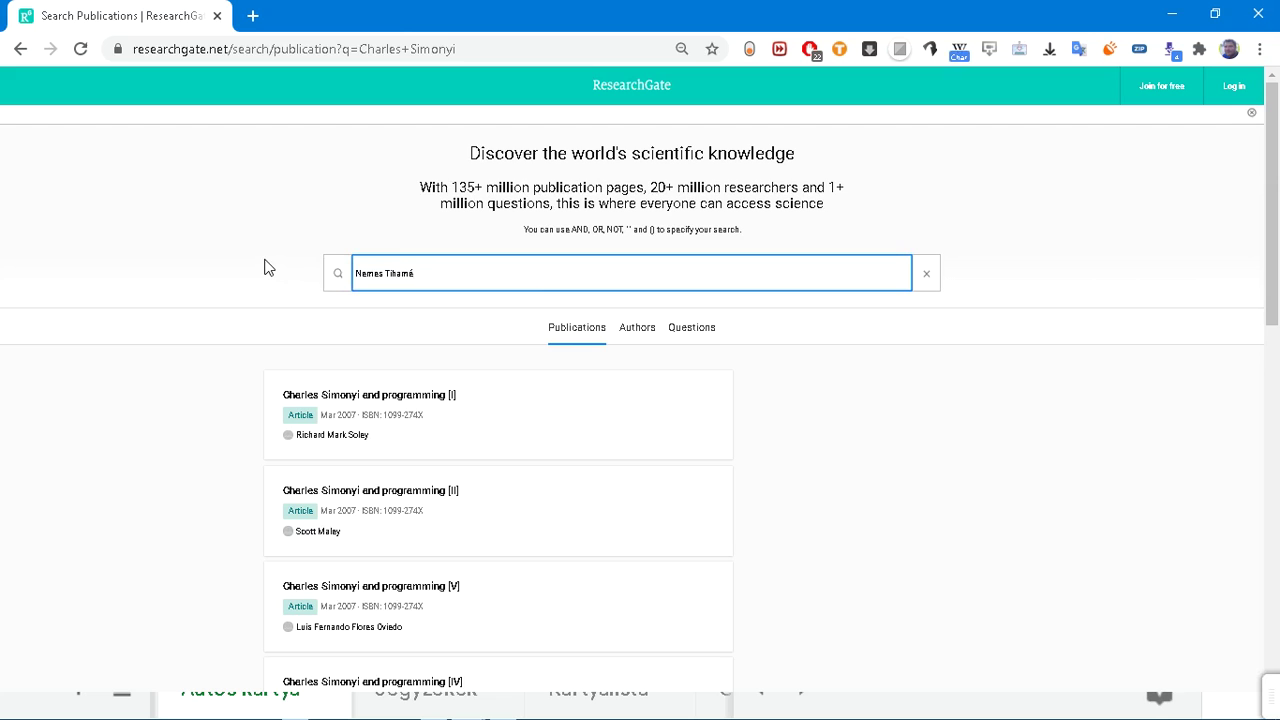
pyautogui.write('r')
pyautogui.press('Return')
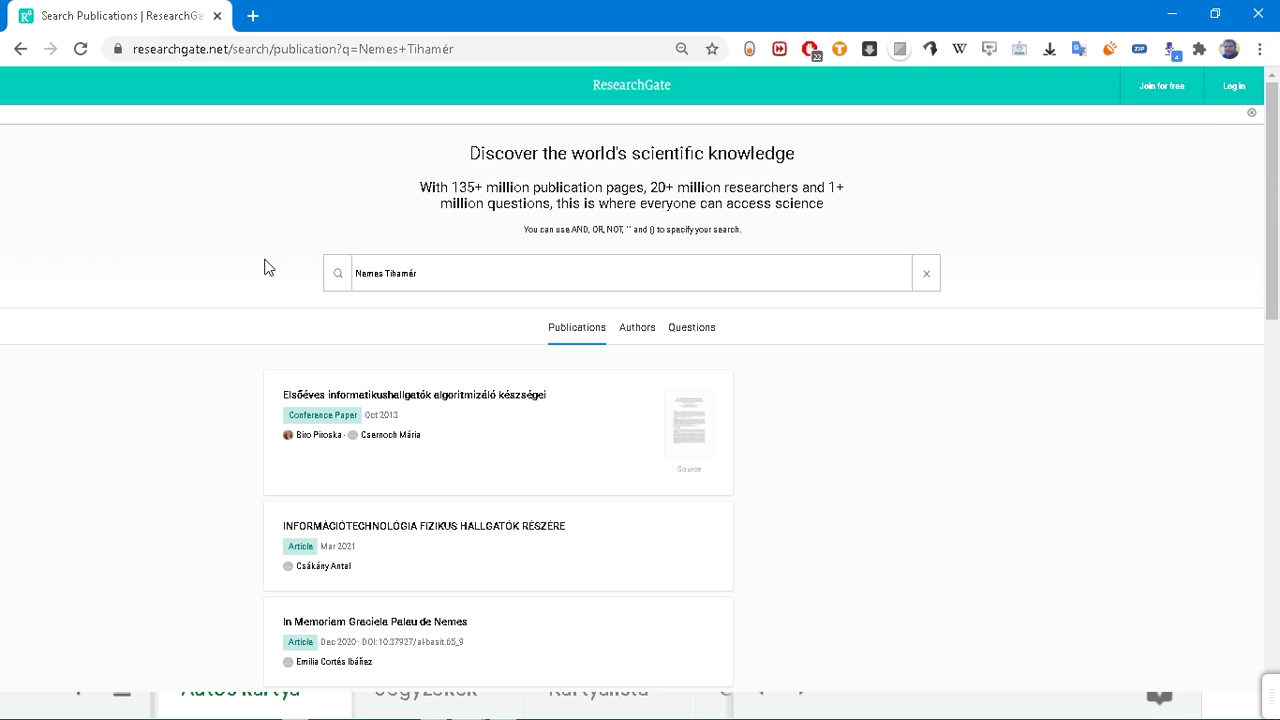
pyautogui.hotkey('alt', 'Tab')
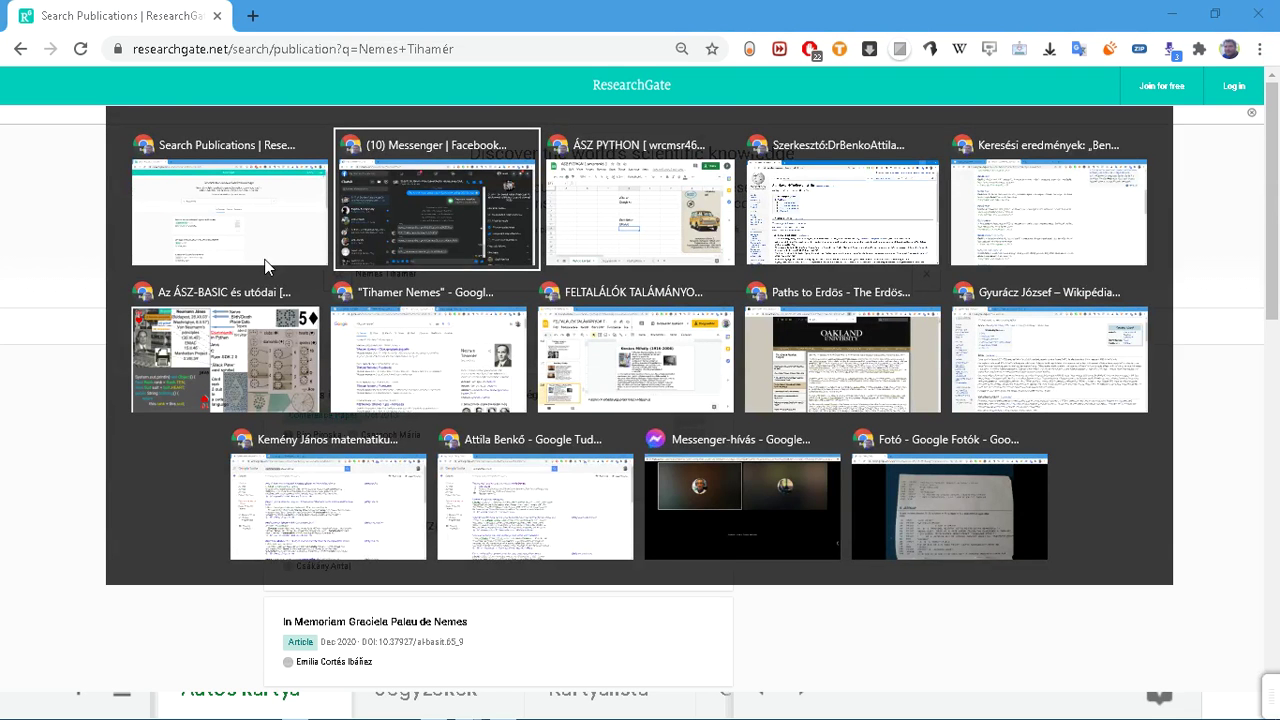
# Step: Write the label 'Publ.+Szabadl.' into cell D6 of the spreadsheet
pyautogui.hotkey('alt', 'Tab')
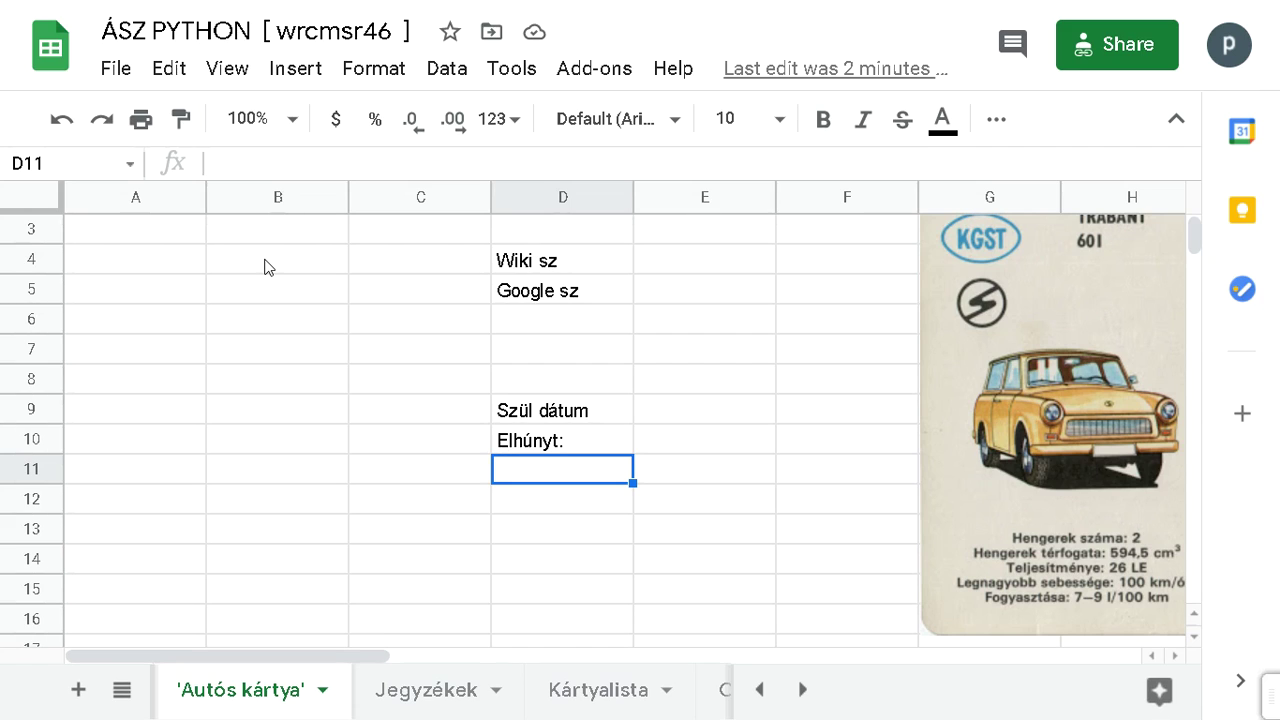
pyautogui.click(566, 300)
pyautogui.click(566, 333)
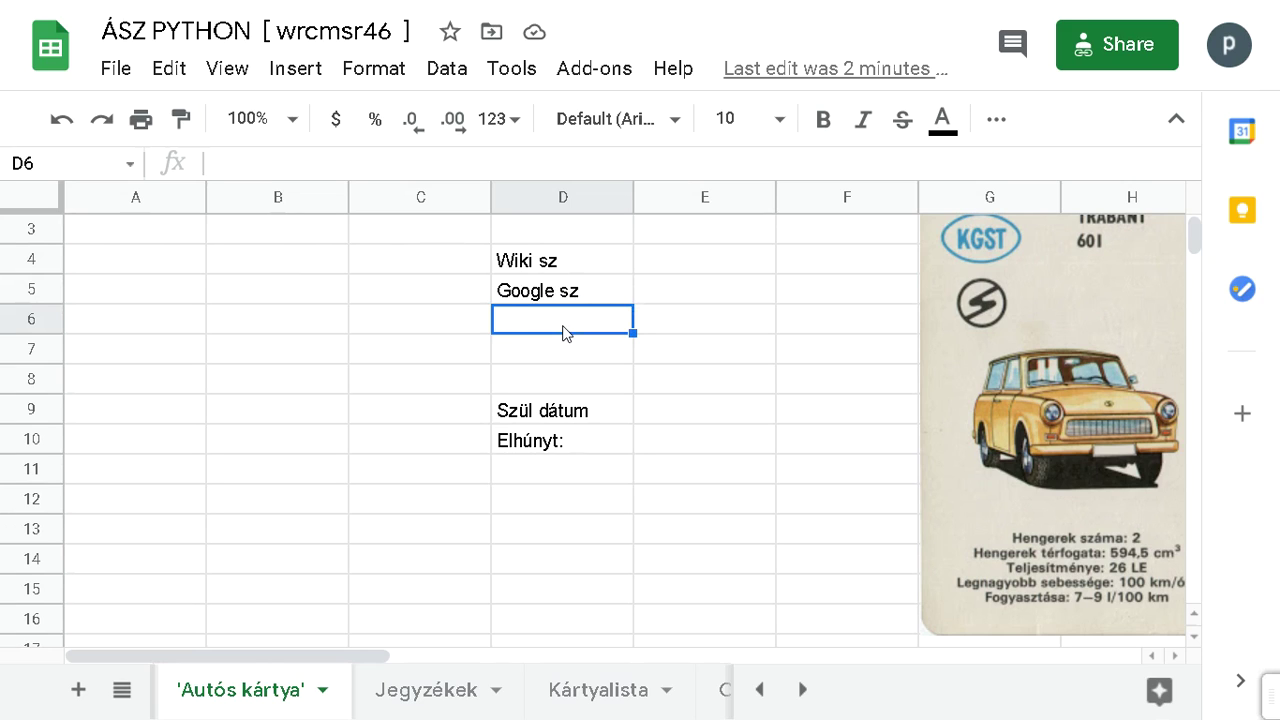
pyautogui.write('Pub')
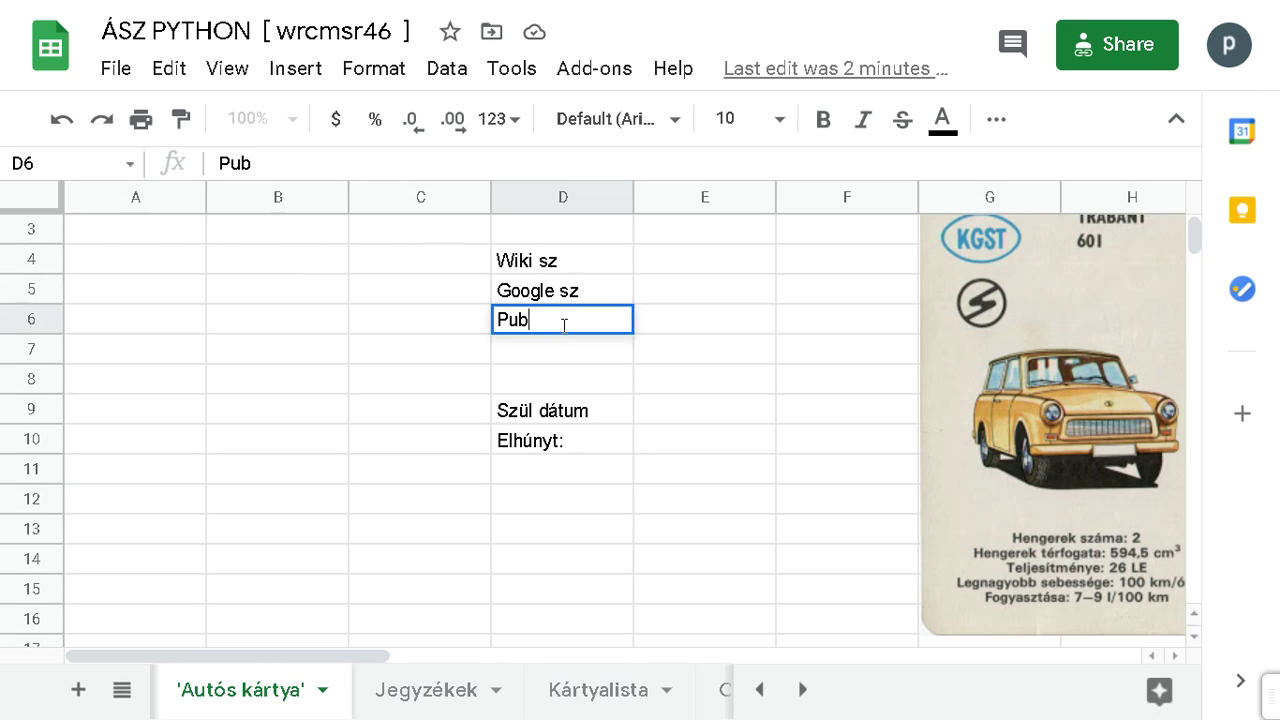
pyautogui.write('l')
pyautogui.write('+talá')
pyautogui.write('l')
pyautogui.press('BackSpace')
pyautogui.press('BackSpace')
pyautogui.press('BackSpace')
pyautogui.press('BackSpace')
pyautogui.press('BackSpace')
pyautogui.write('sza')
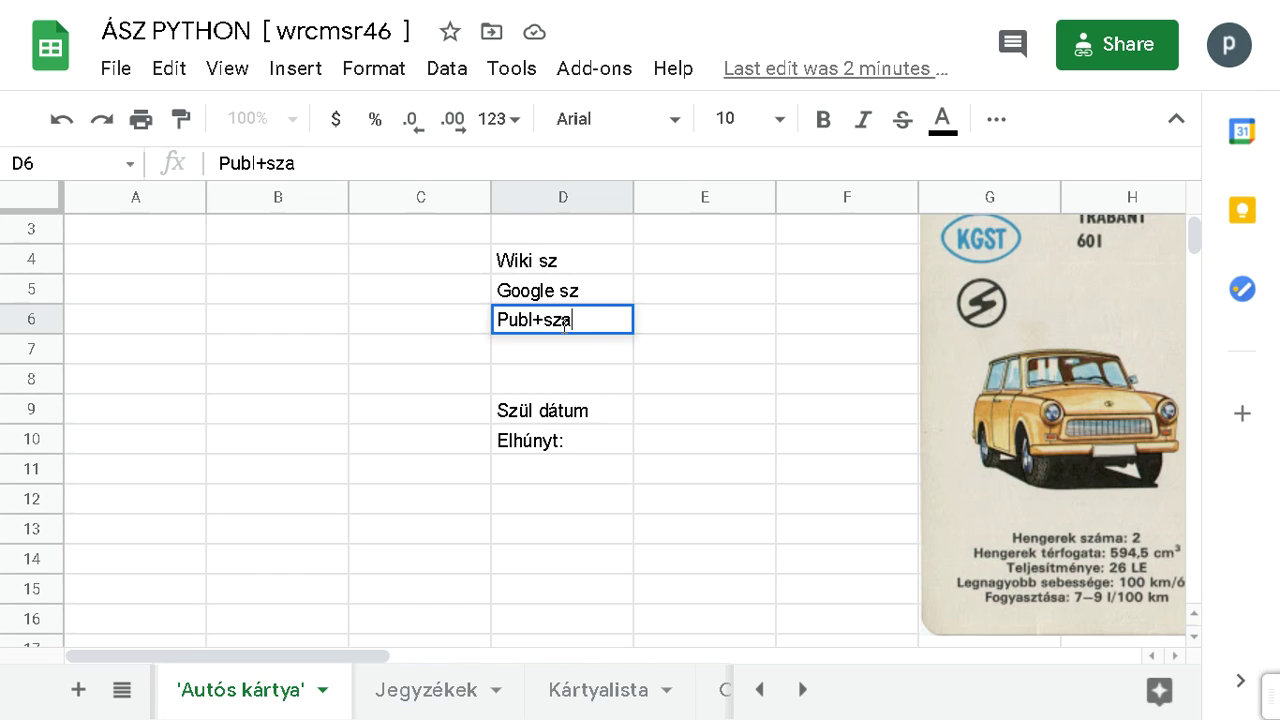
pyautogui.write('badalmak')
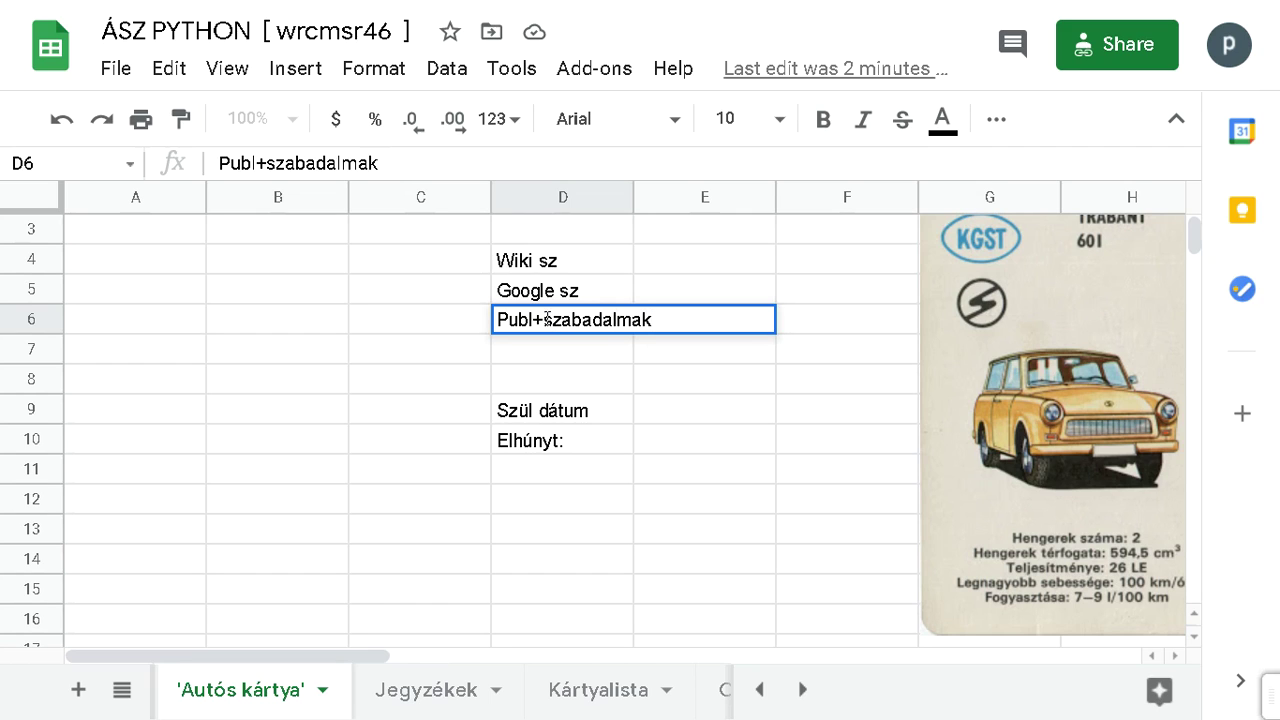
pyautogui.click(531, 320)
pyautogui.write('iká')
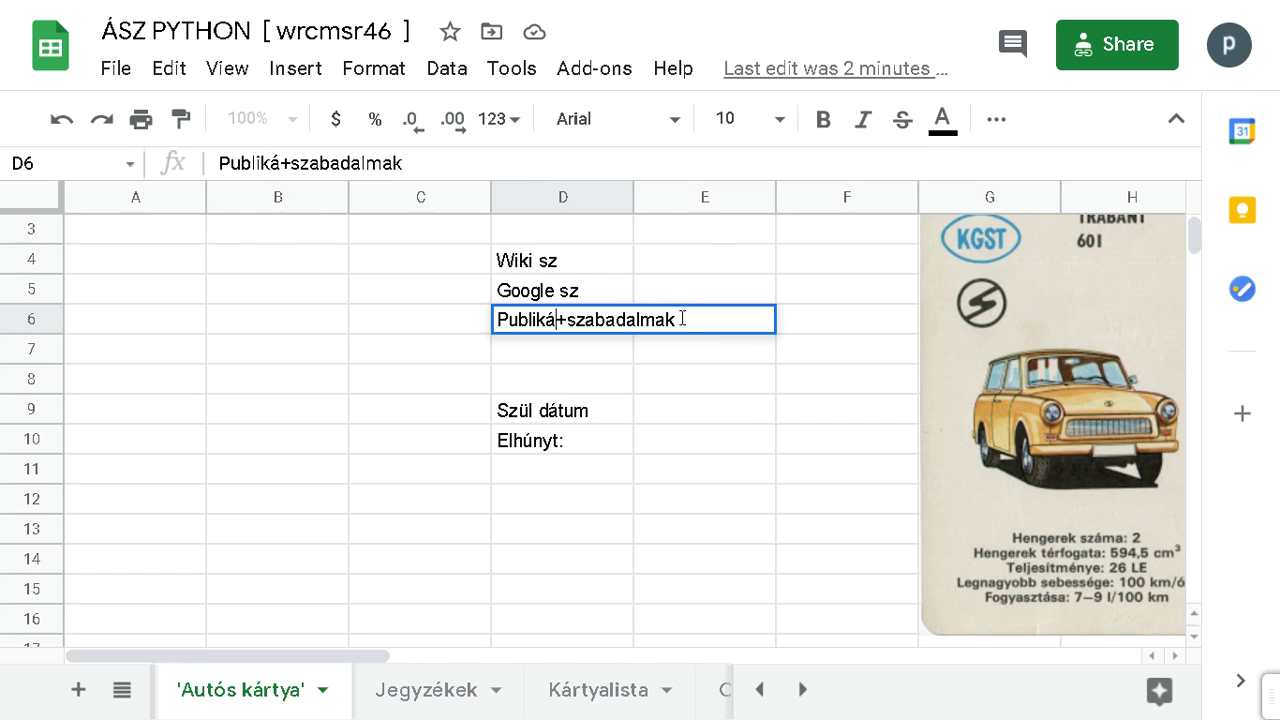
pyautogui.moveTo(676, 318); pyautogui.dragTo(532, 318)
pyautogui.write('.+')
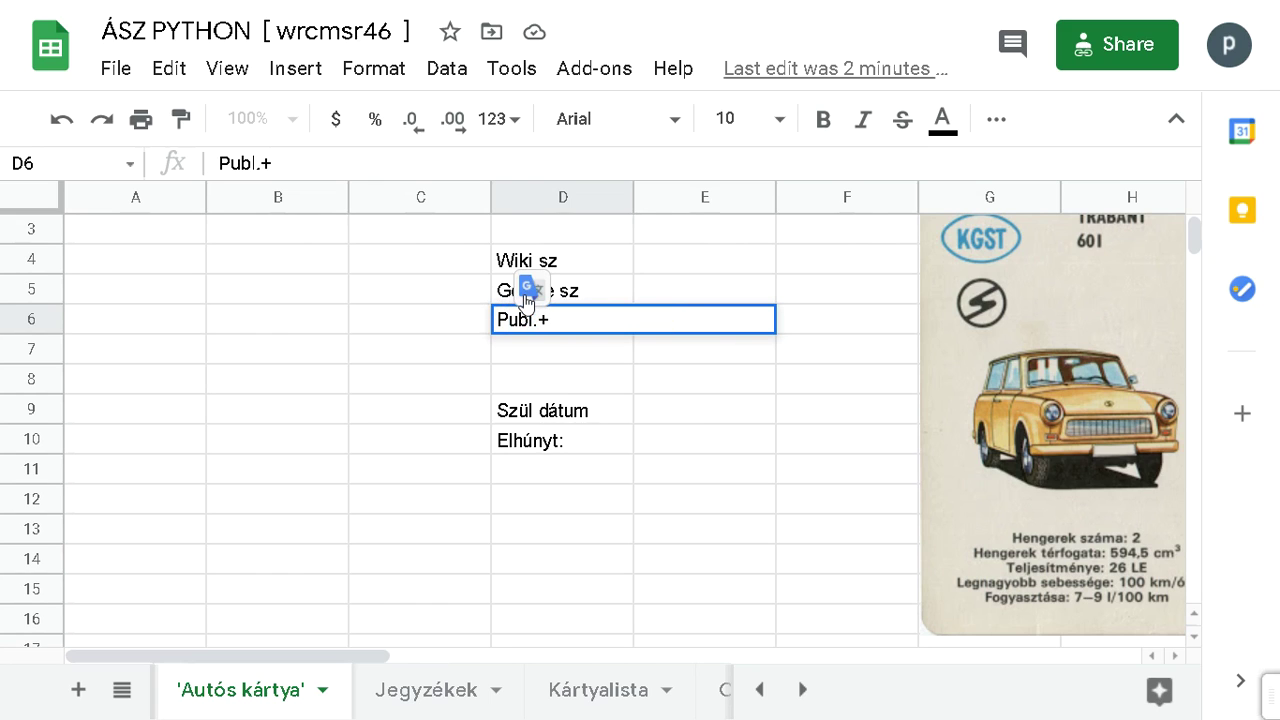
pyautogui.write('Szabad.')
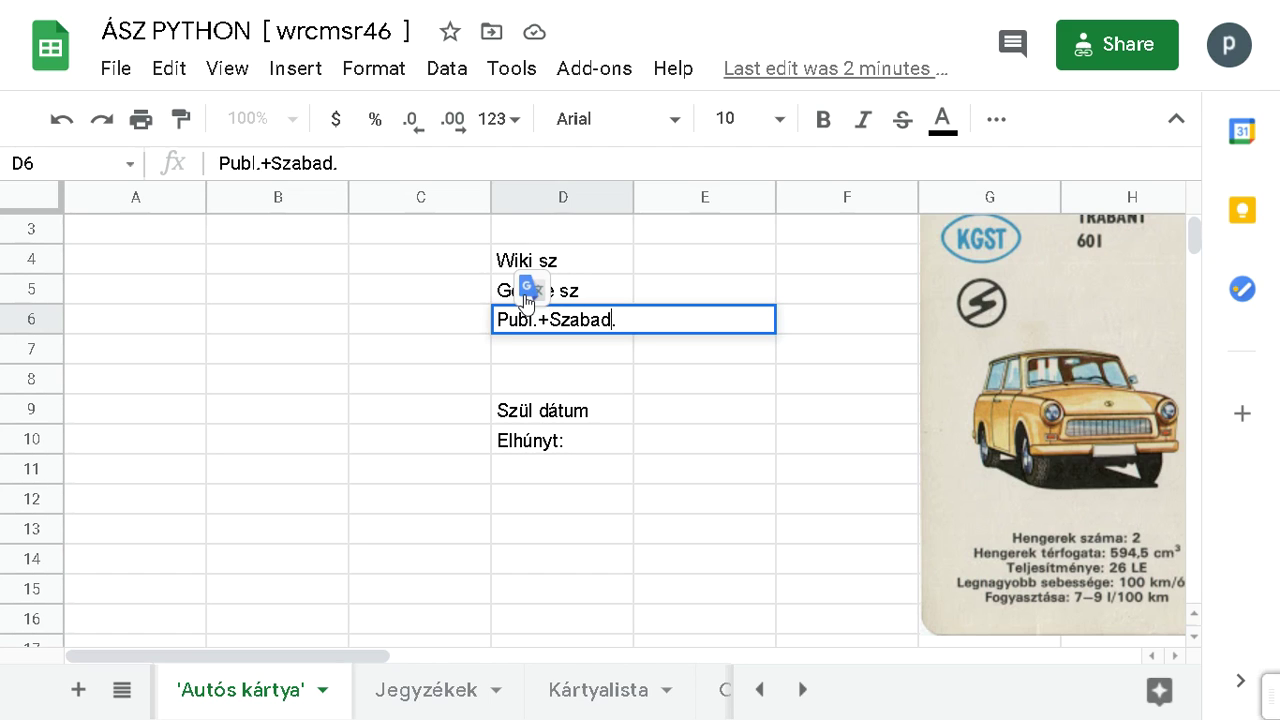
pyautogui.write('l')
pyautogui.press('Return')
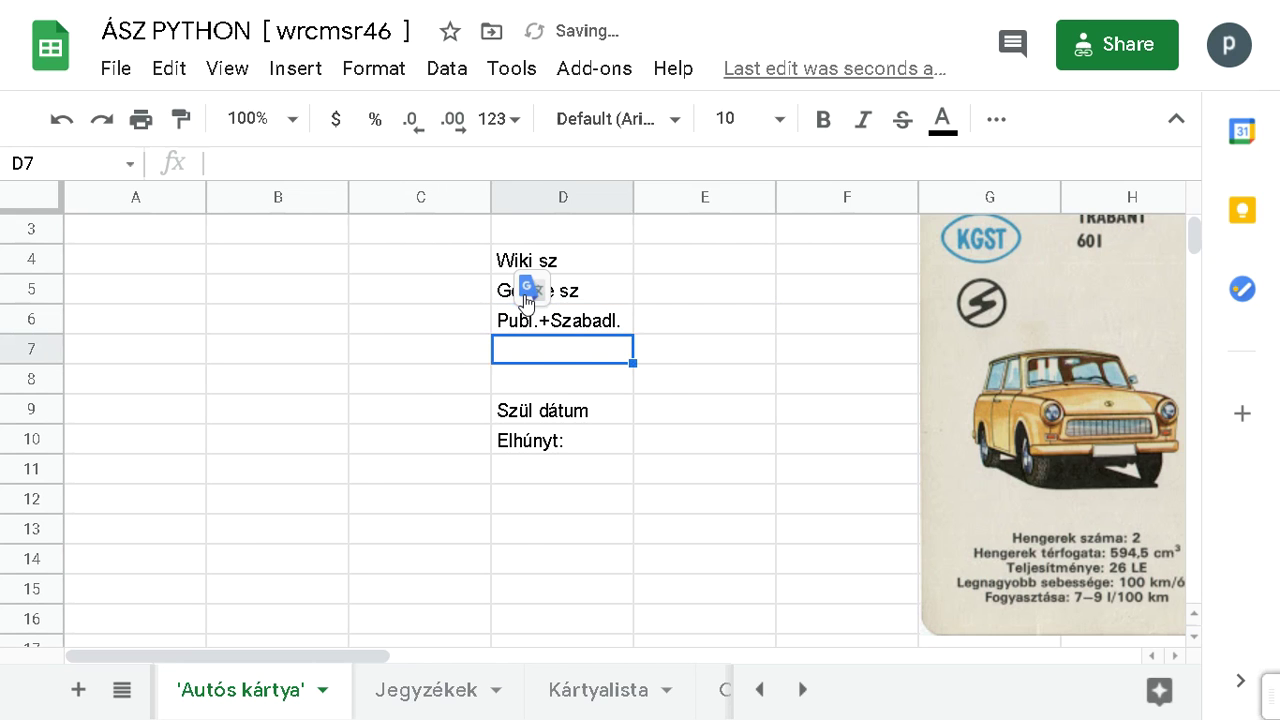
pyautogui.hotkey('alt', 'Tab')
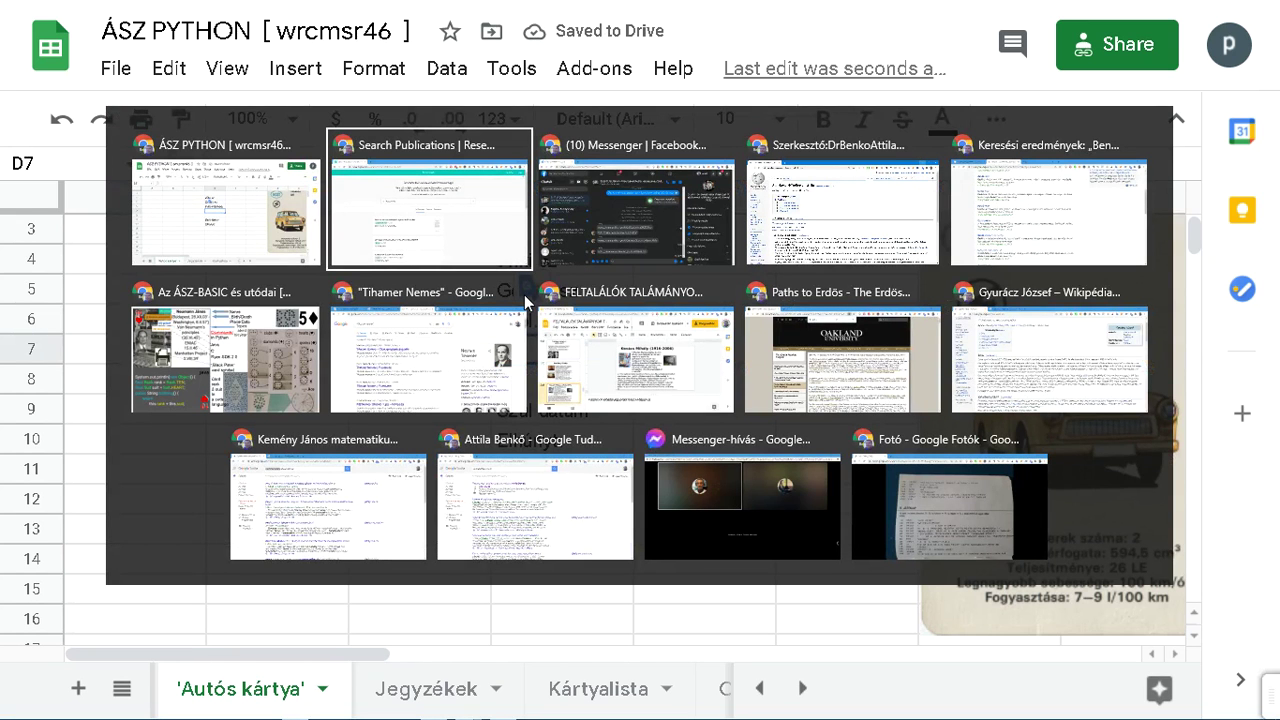
# Step: Open the 'STEM: Top 30 Scientists Top Trumps' page from the Hobby > ÁSZ bookmarks
pyautogui.press('Escape')
pyautogui.hotkey('ctrl', 'h')
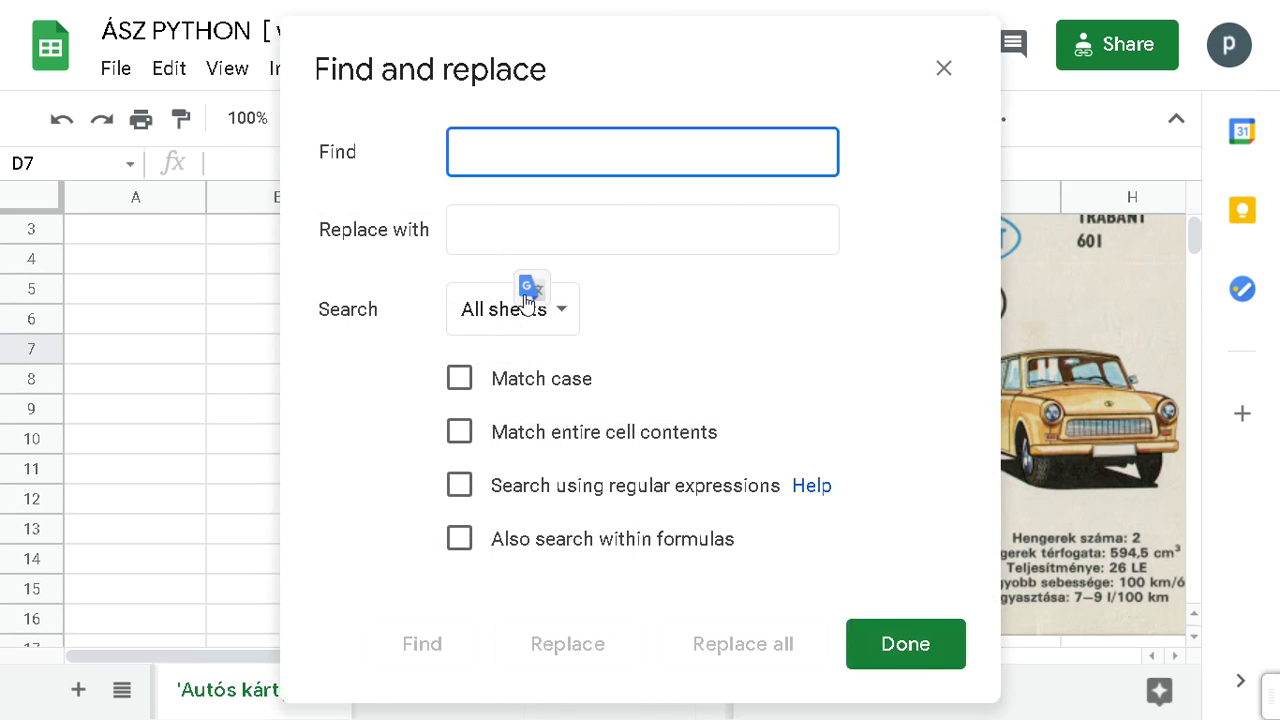
pyautogui.press('Escape')
pyautogui.hotkey('alt', 'Tab')
pyautogui.hotkey('alt', 'Tab')
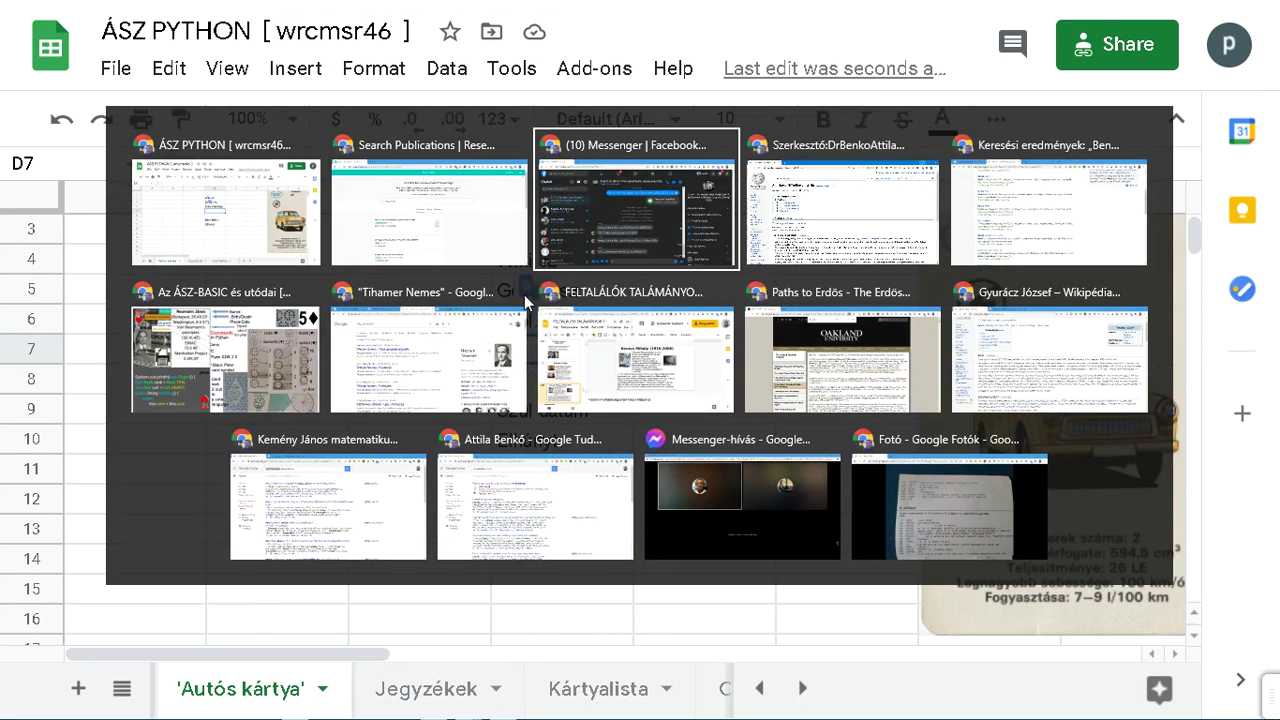
pyautogui.hotkey('alt', 'Tab')
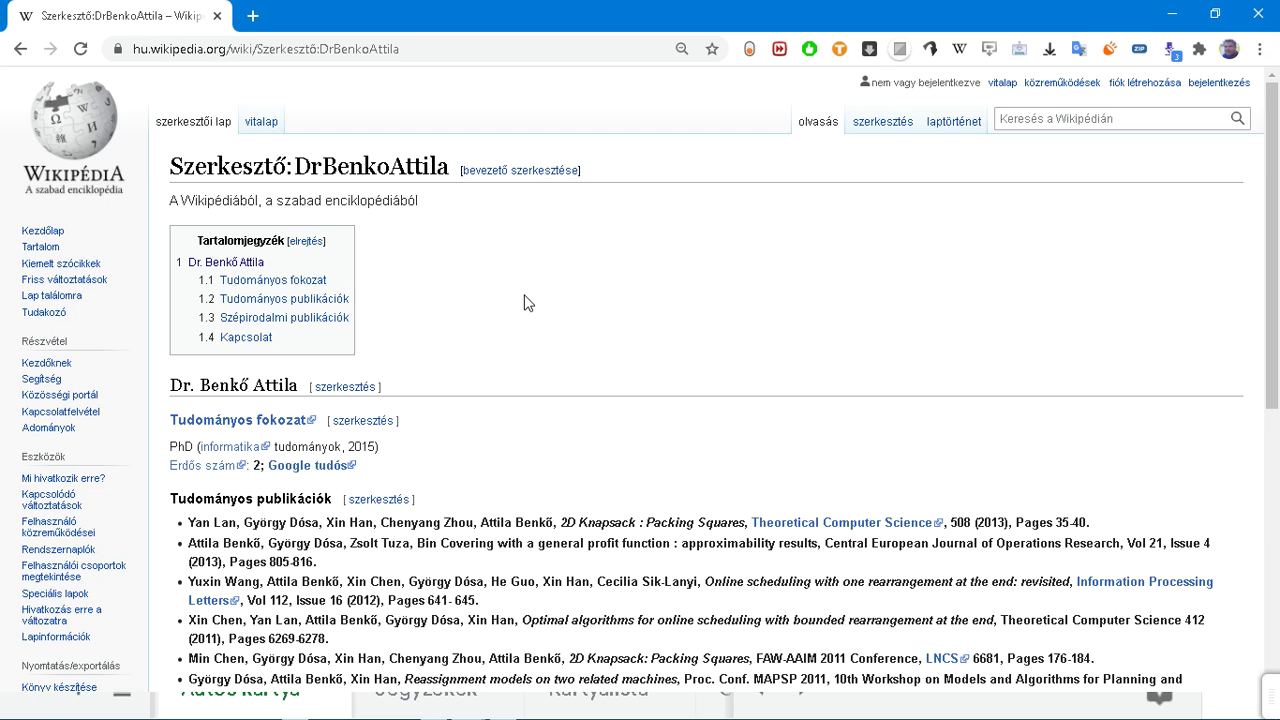
pyautogui.hotkey('ctrl', 'shift', 'b')
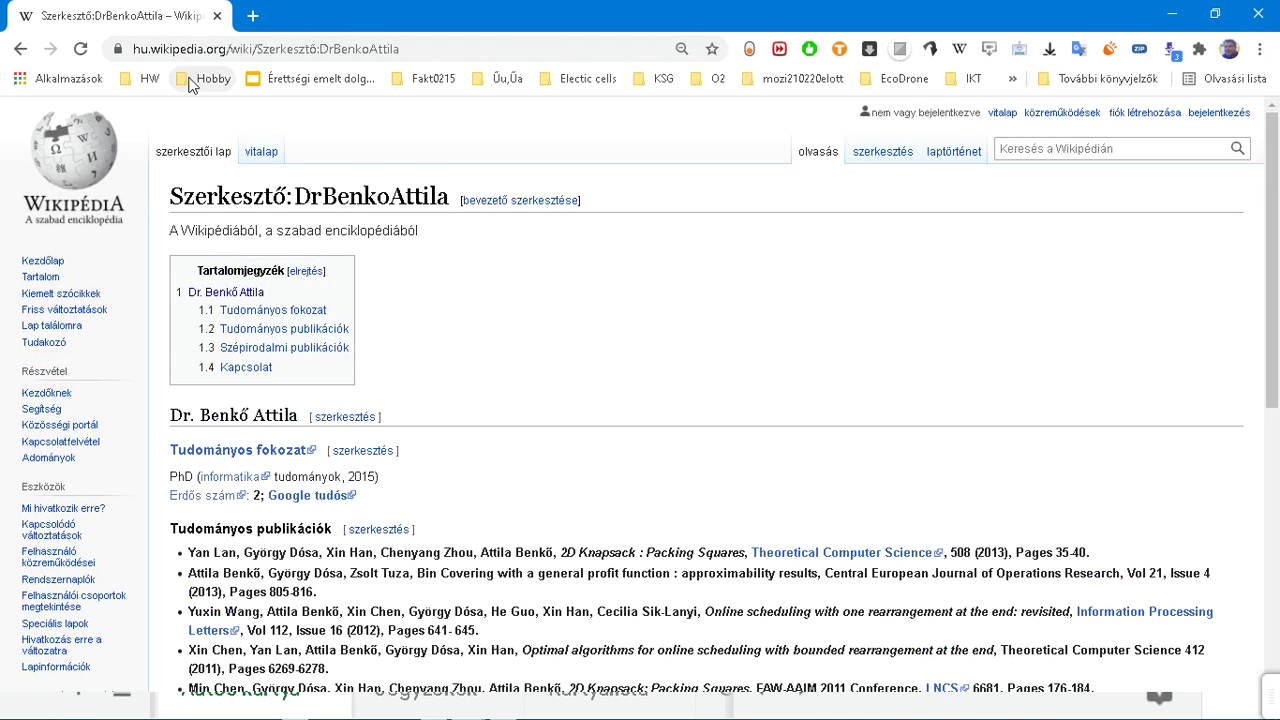
pyautogui.click(190, 80)
pyautogui.moveTo(237, 257)
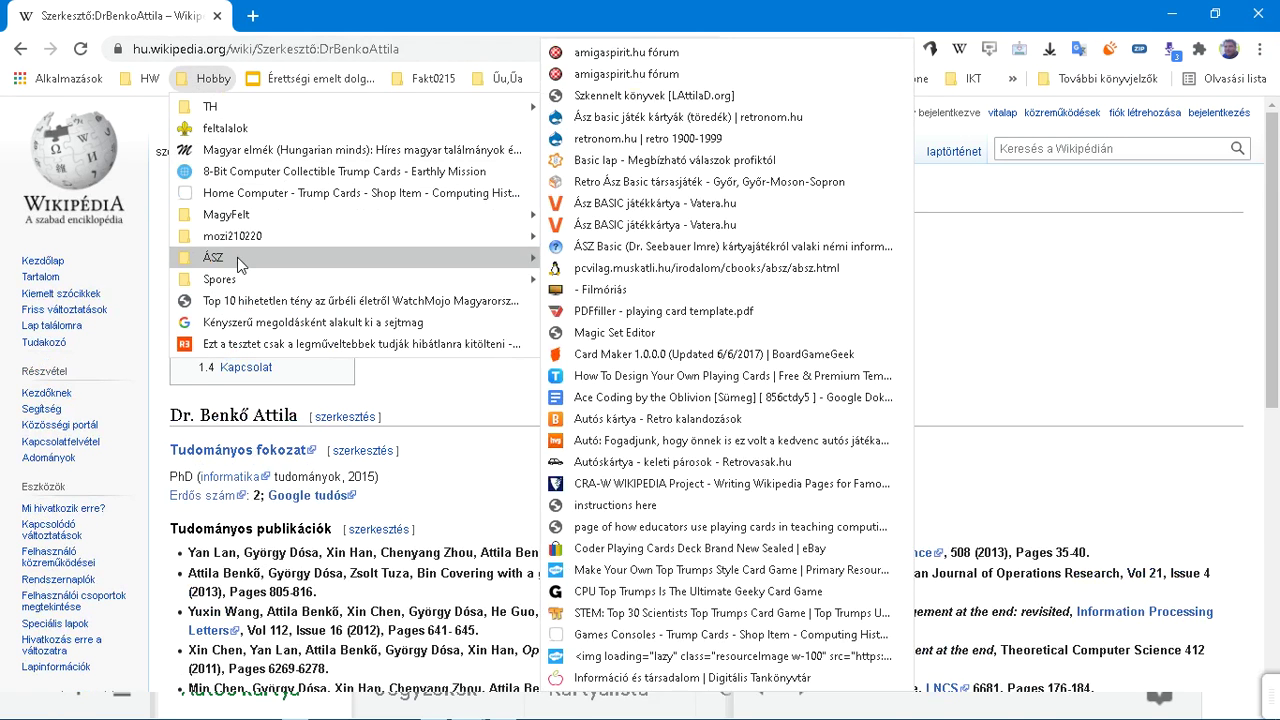
pyautogui.click(709, 613)
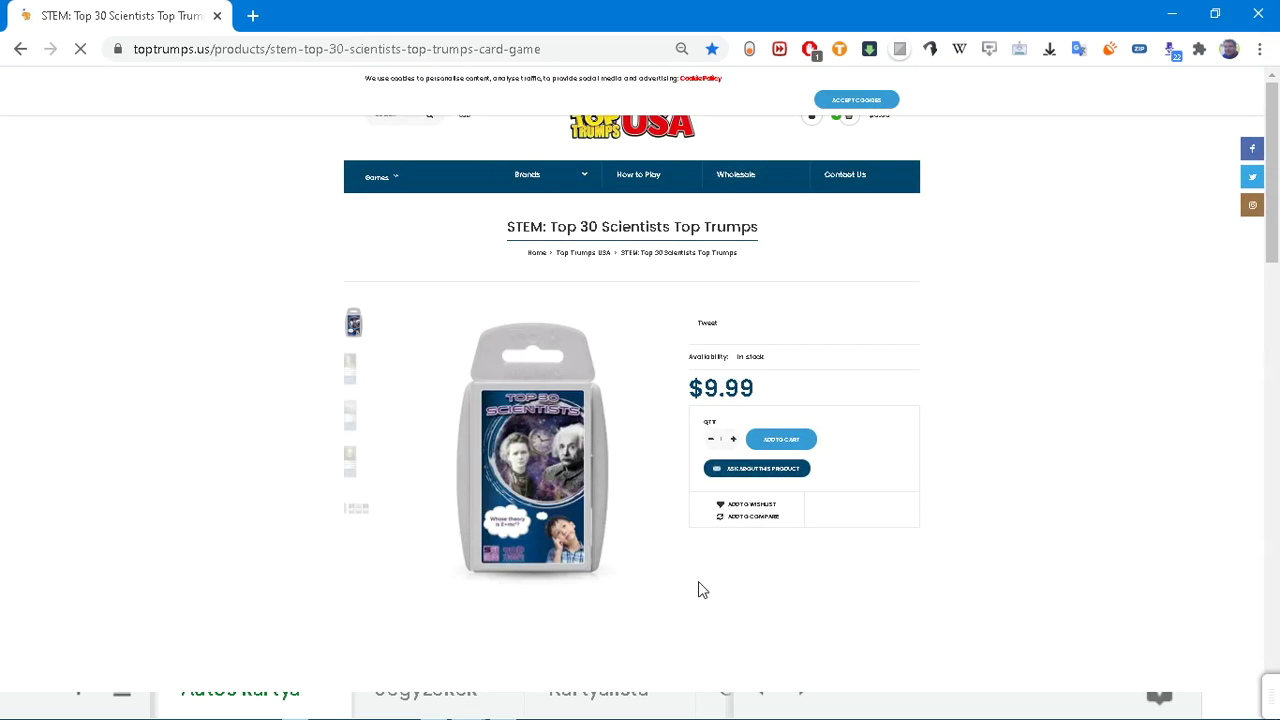
# Step: Display the Benjamin Franklin sample card fullscreen and scroll down to its stats
pyautogui.click(355, 381)
pyautogui.press('F11')
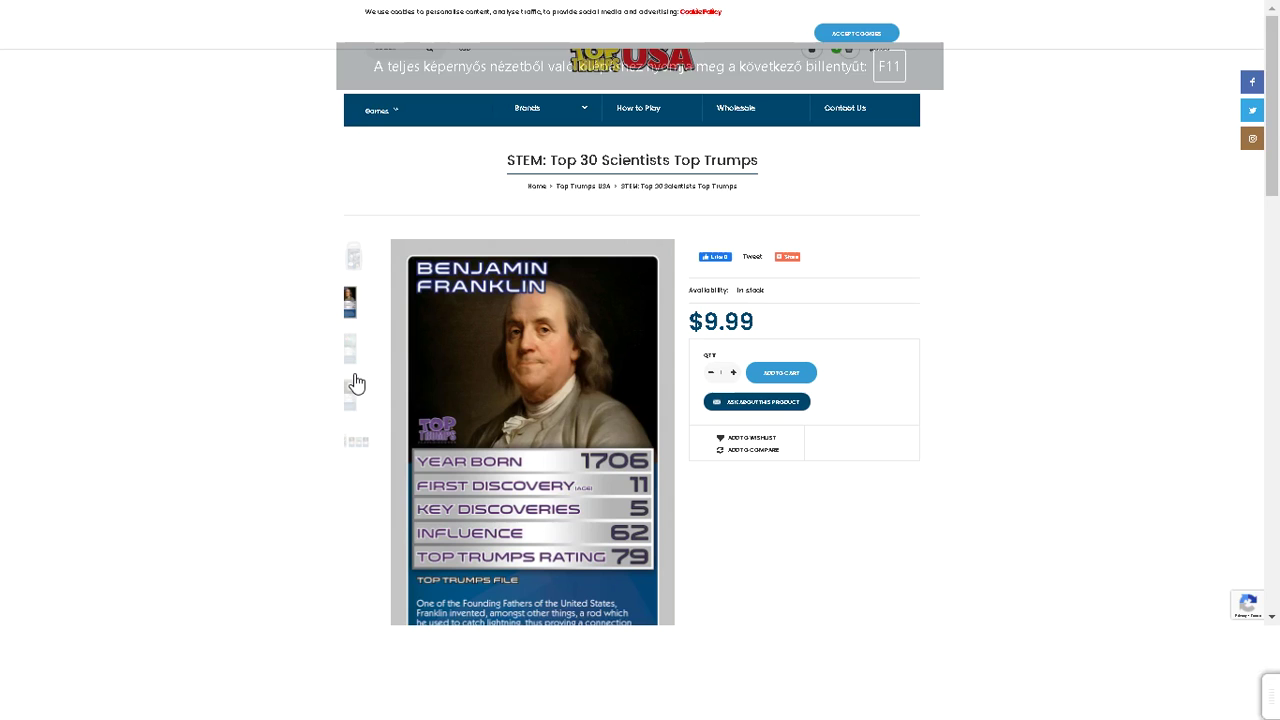
pyautogui.hotkey('ctrl', '0')
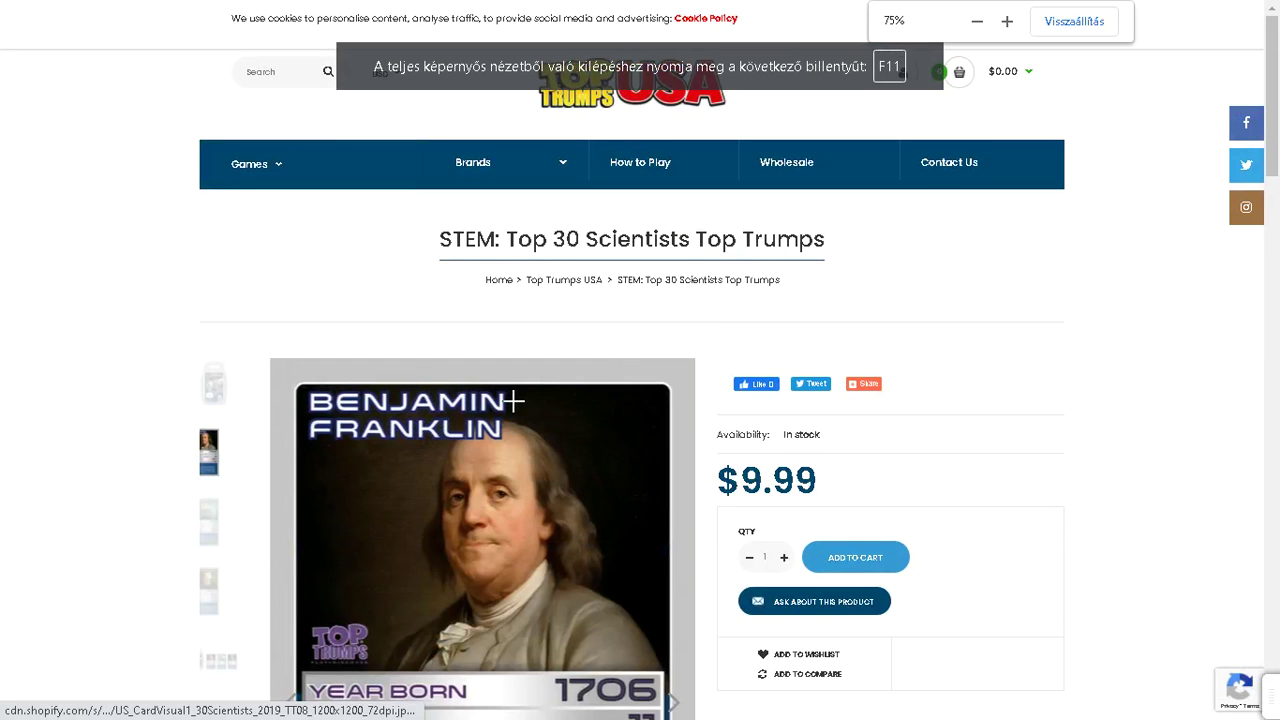
pyautogui.scroll(-4, 516, 400)
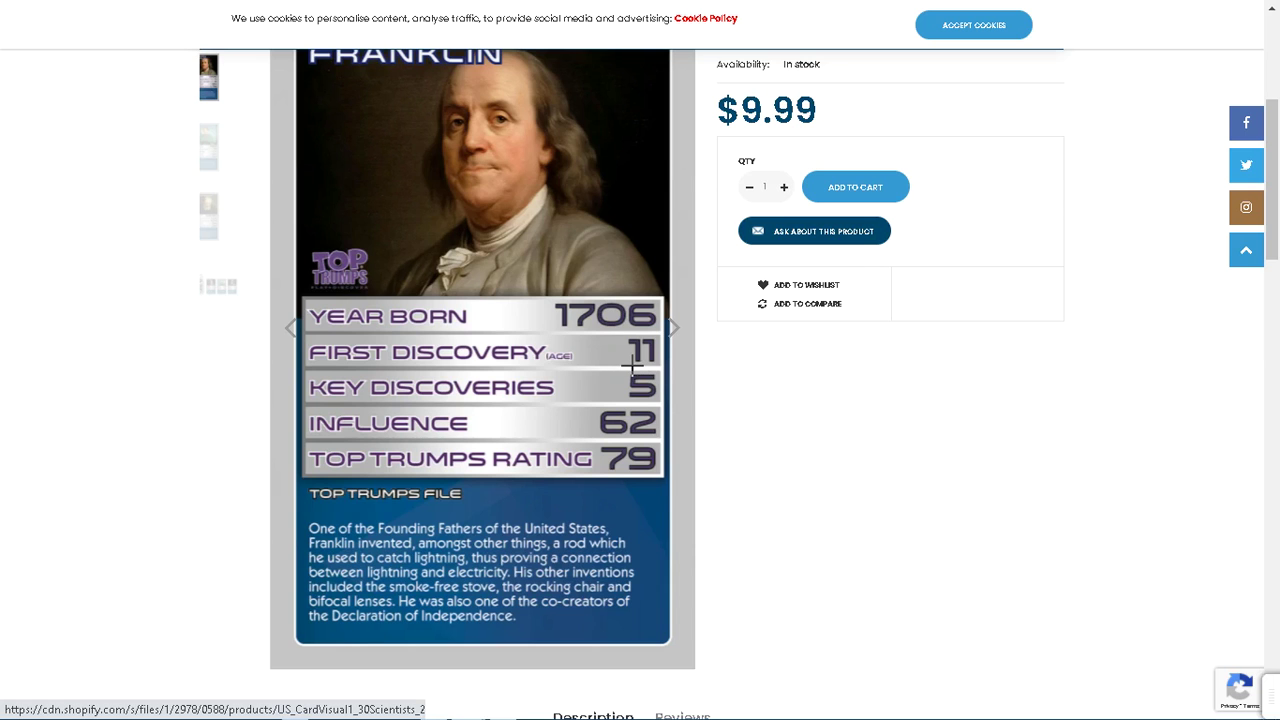
pyautogui.hotkey('alt', 'Tab')
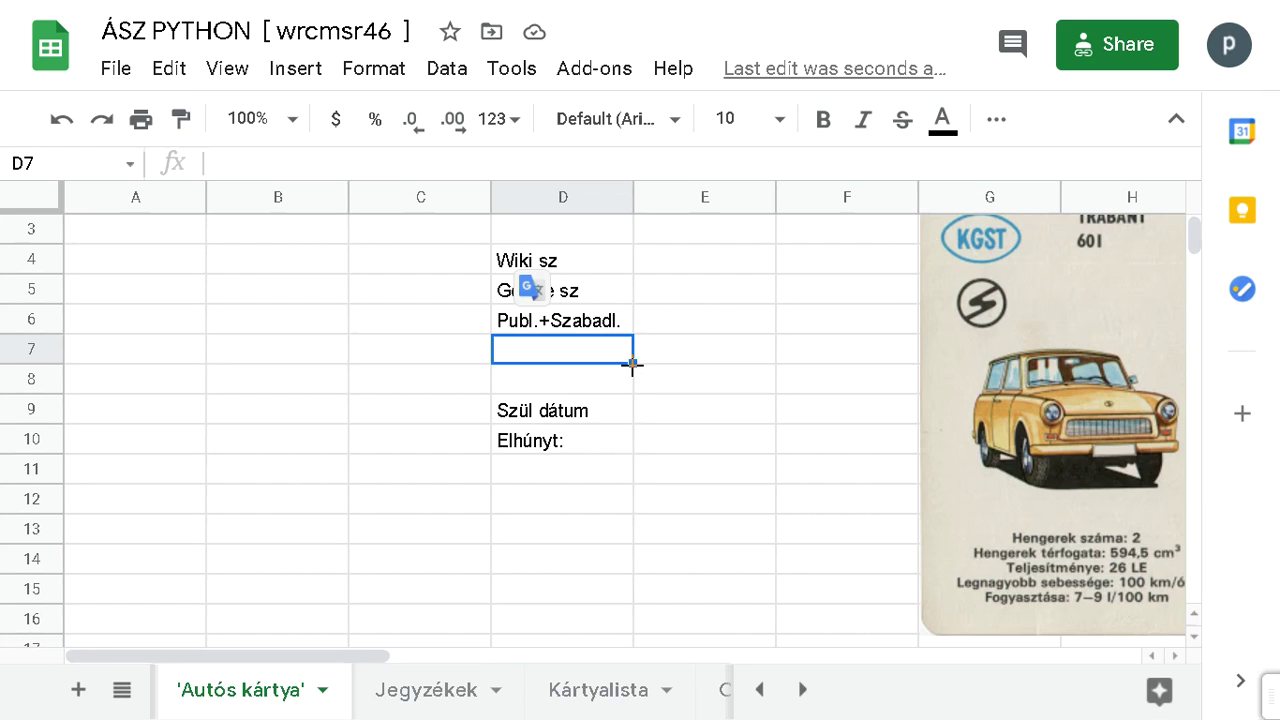
# Step: Enter the question 'Hányévesen tűnt fel?' in cell D7
pyautogui.write('First')
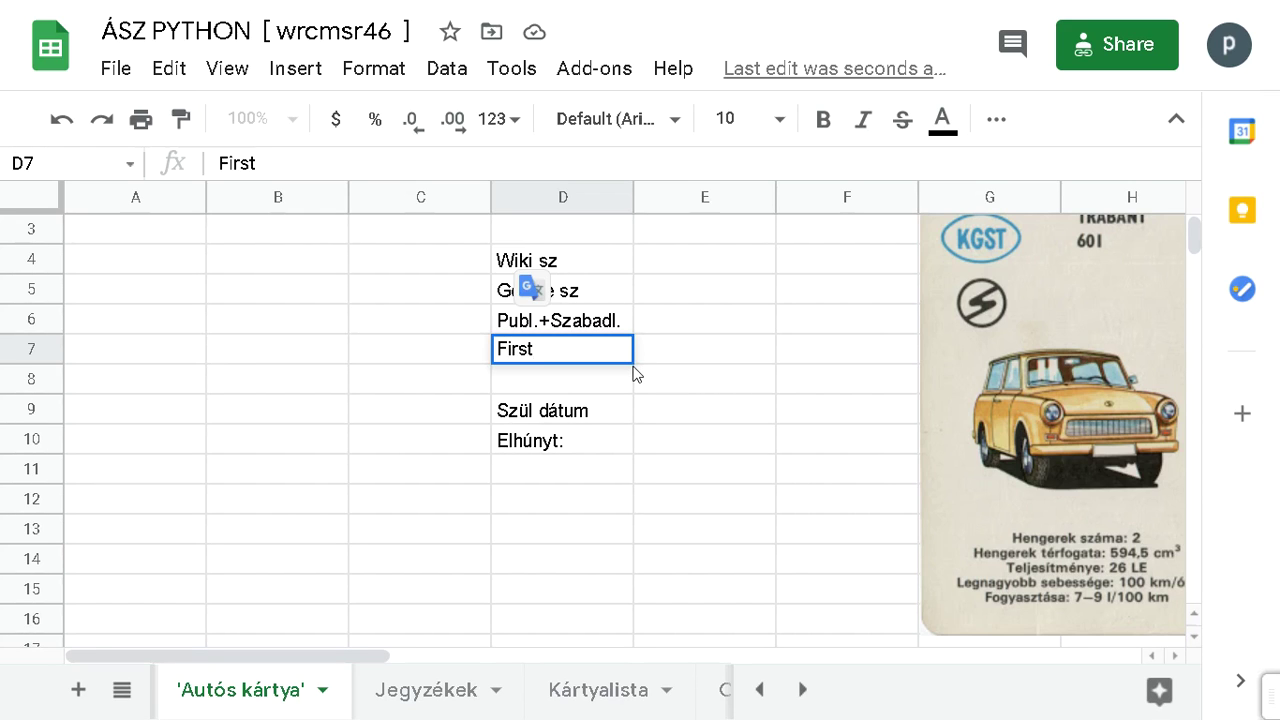
pyautogui.press('BackSpace')
pyautogui.press('BackSpace')
pyautogui.press('BackSpace')
pyautogui.press('BackSpace')
pyautogui.press('BackSpace')
pyautogui.write('Első')
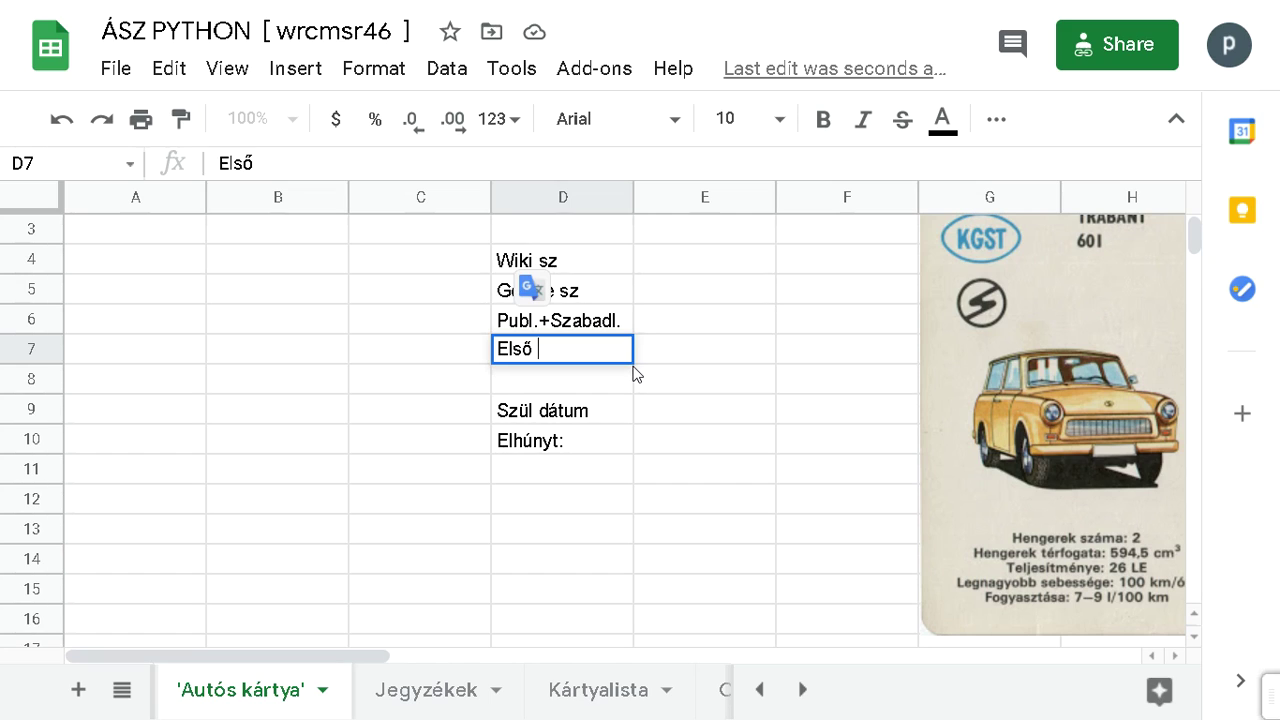
pyautogui.press('BackSpace')
pyautogui.press('BackSpace')
pyautogui.press('BackSpace')
pyautogui.press('BackSpace')
pyautogui.press('BackSpace')
pyautogui.write('Mikor')
pyautogui.press('BackSpace')
pyautogui.press('BackSpace')
pyautogui.press('BackSpace')
pyautogui.press('BackSpace')
pyautogui.press('BackSpace')
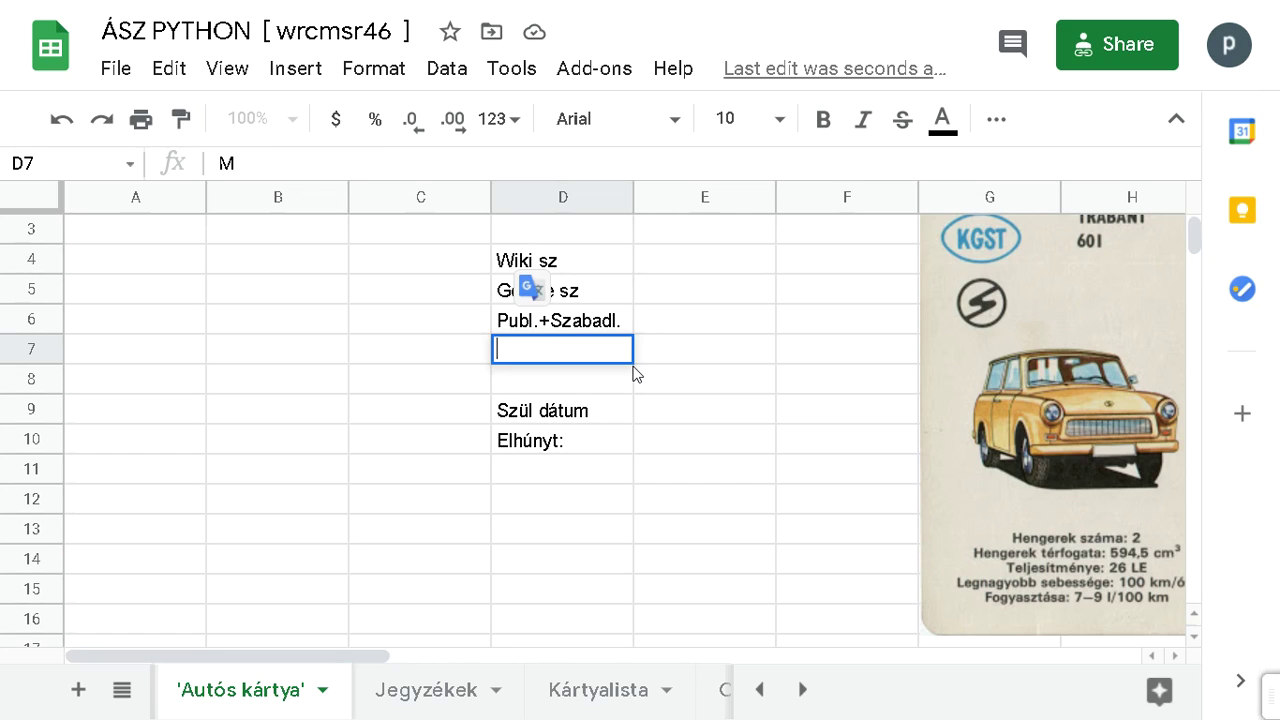
pyautogui.write('Hányéve')
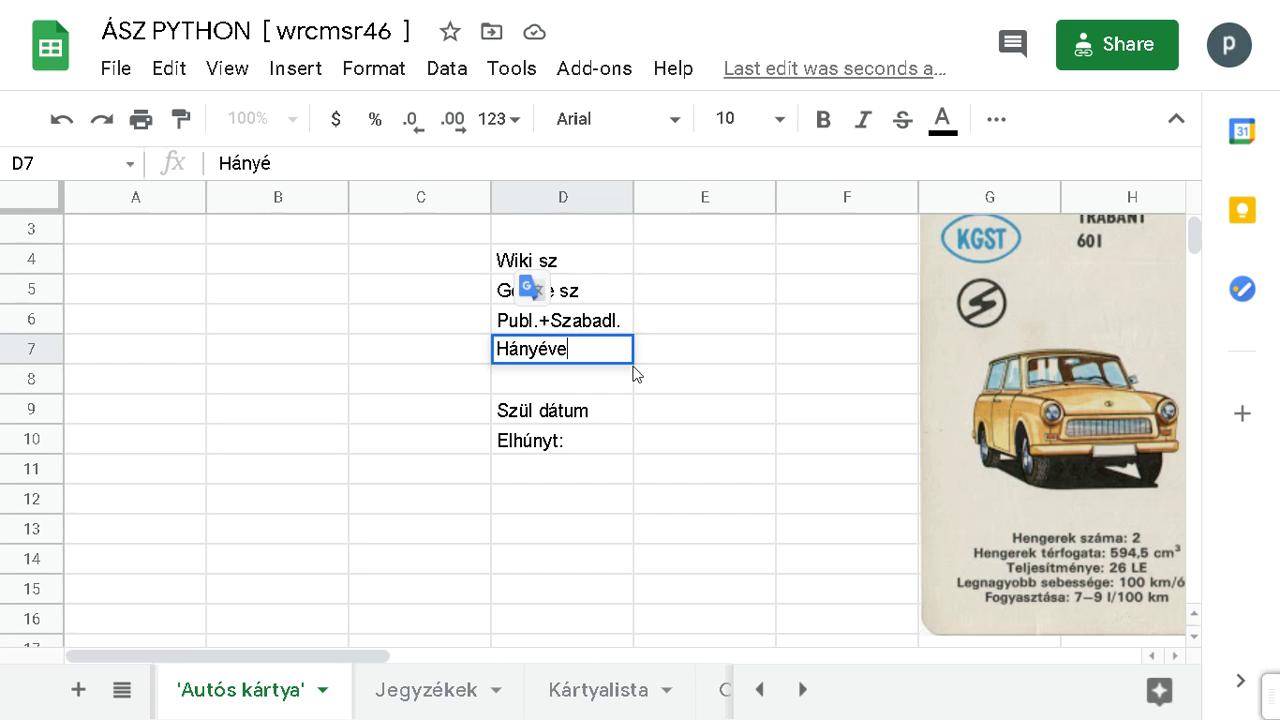
pyautogui.write('sen tűn')
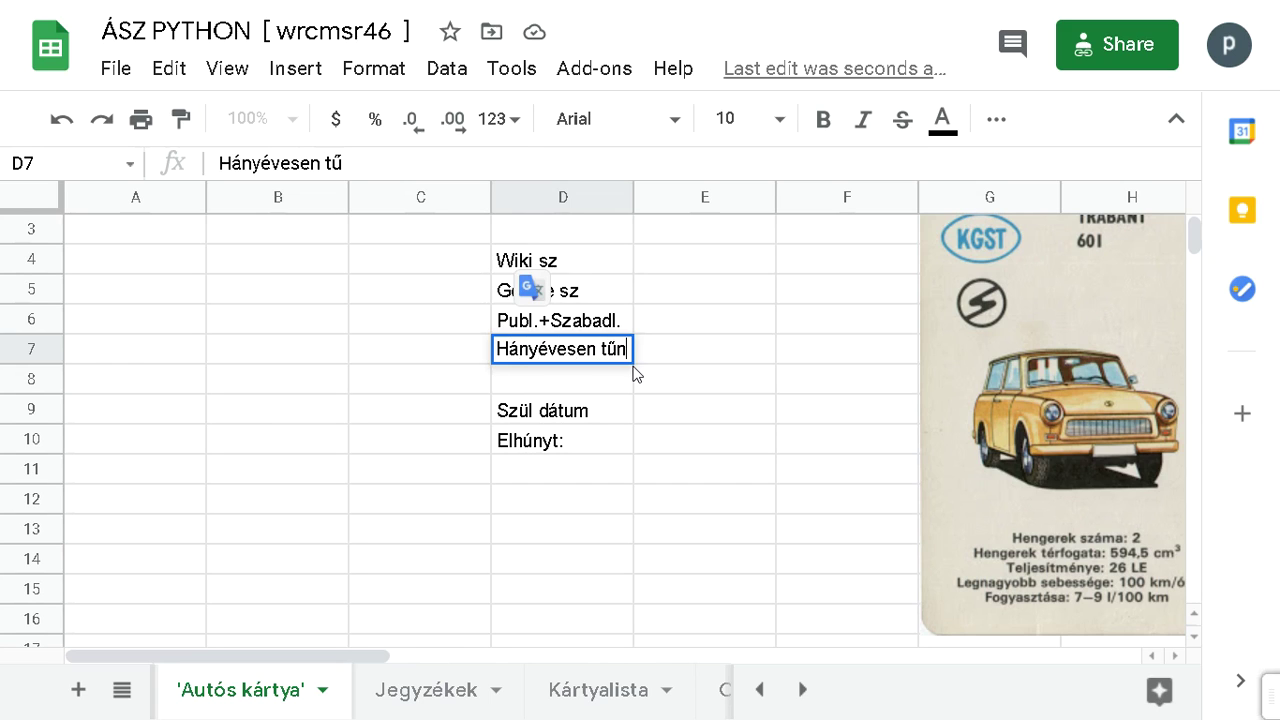
pyautogui.write('t fel')
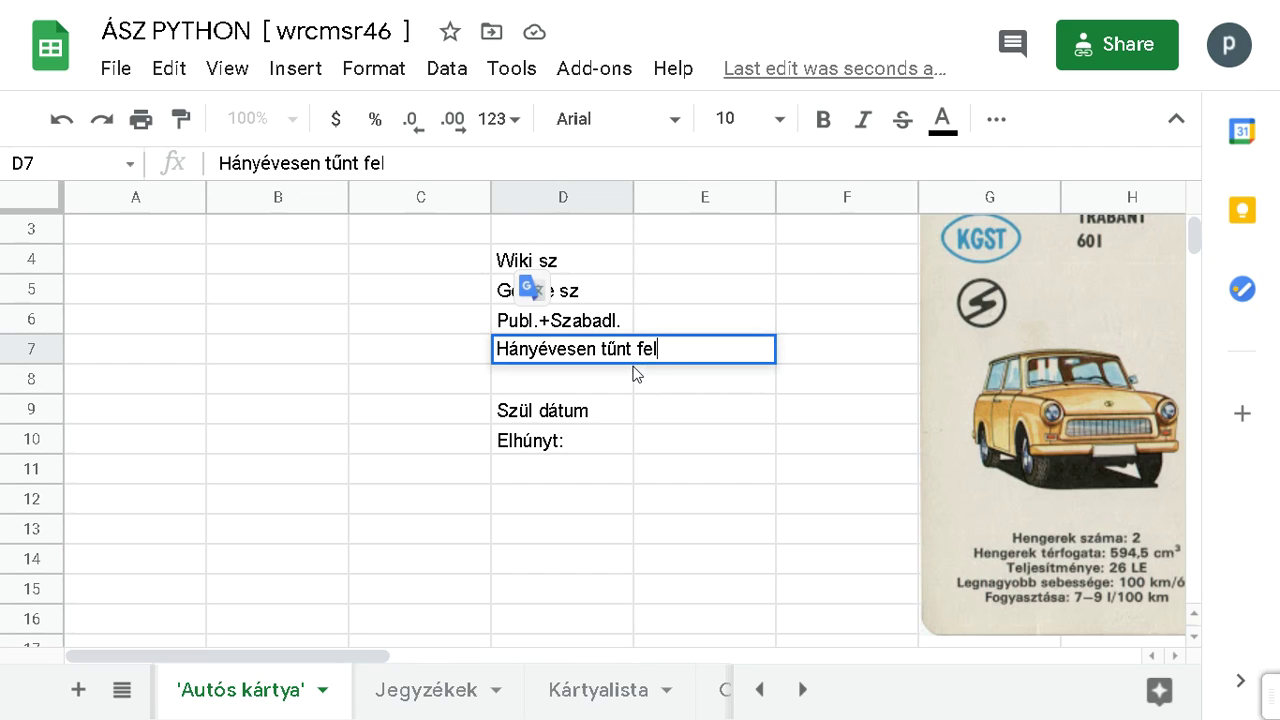
pyautogui.write('?')
pyautogui.press('Return')
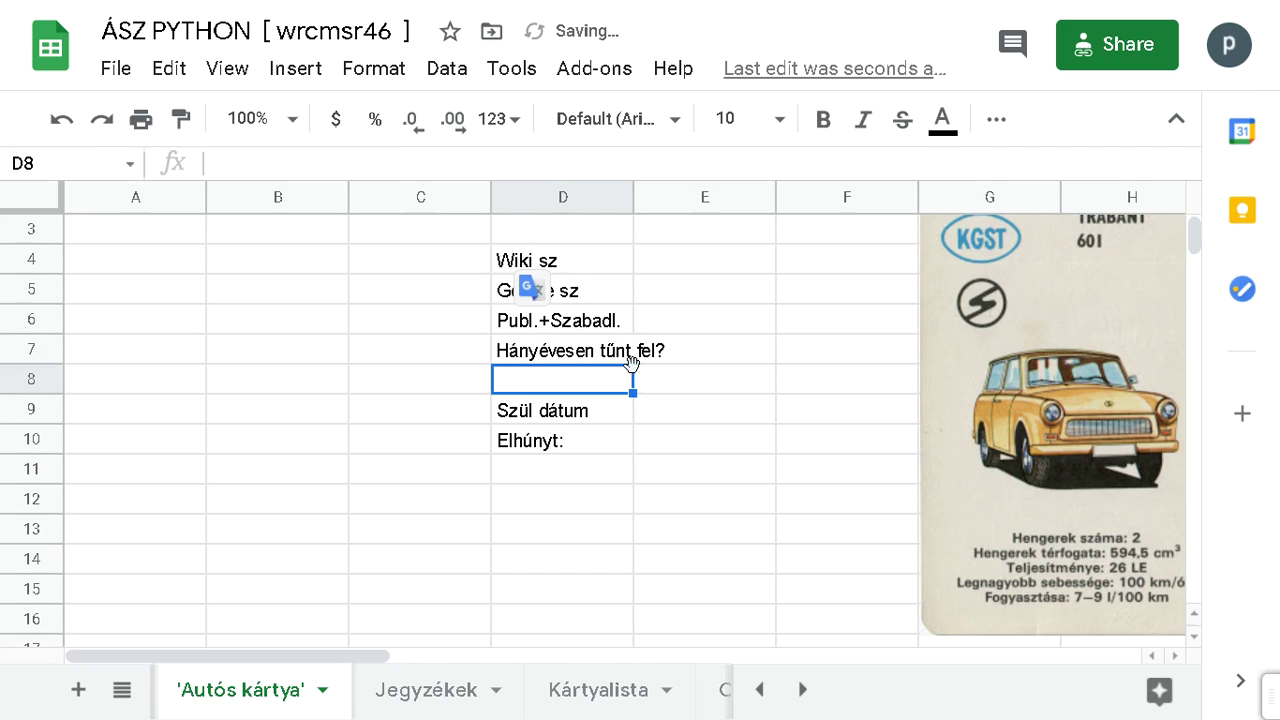
# Step: Widen column D, paste the copied Franklin card at A3 and shrink it
pyautogui.moveTo(636, 200); pyautogui.dragTo(671, 205)
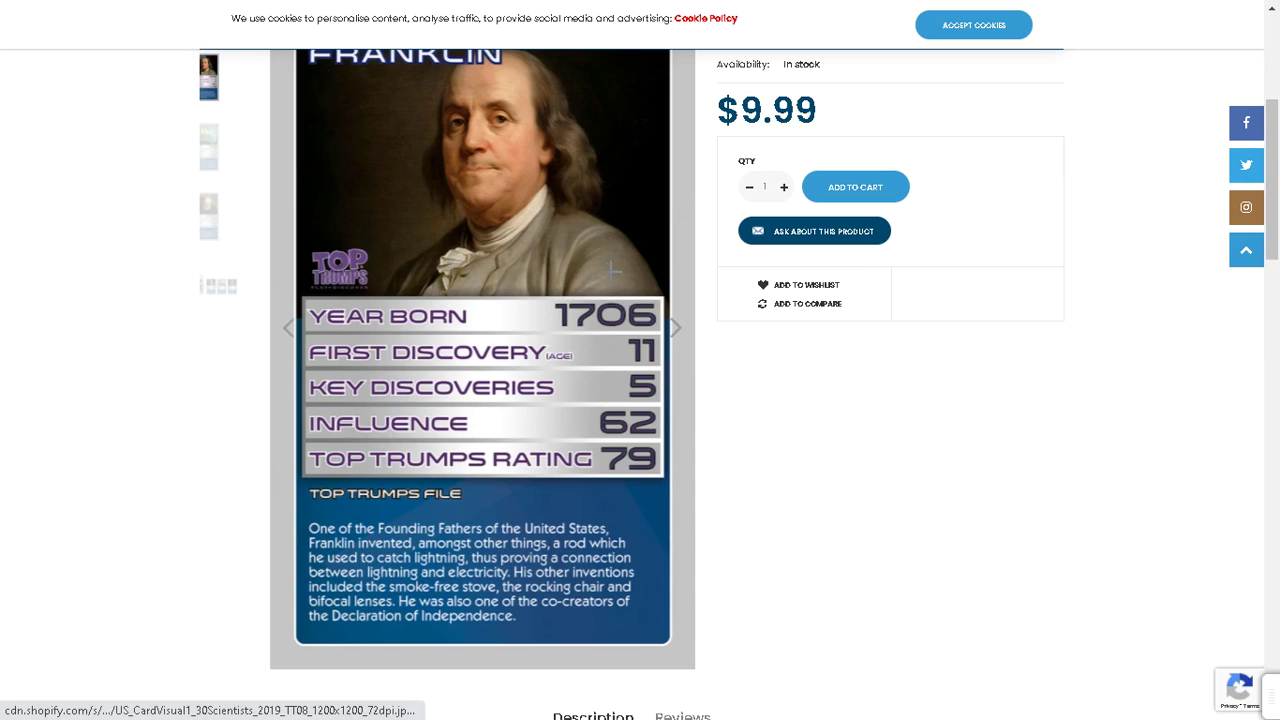
pyautogui.rightClick(582, 288)
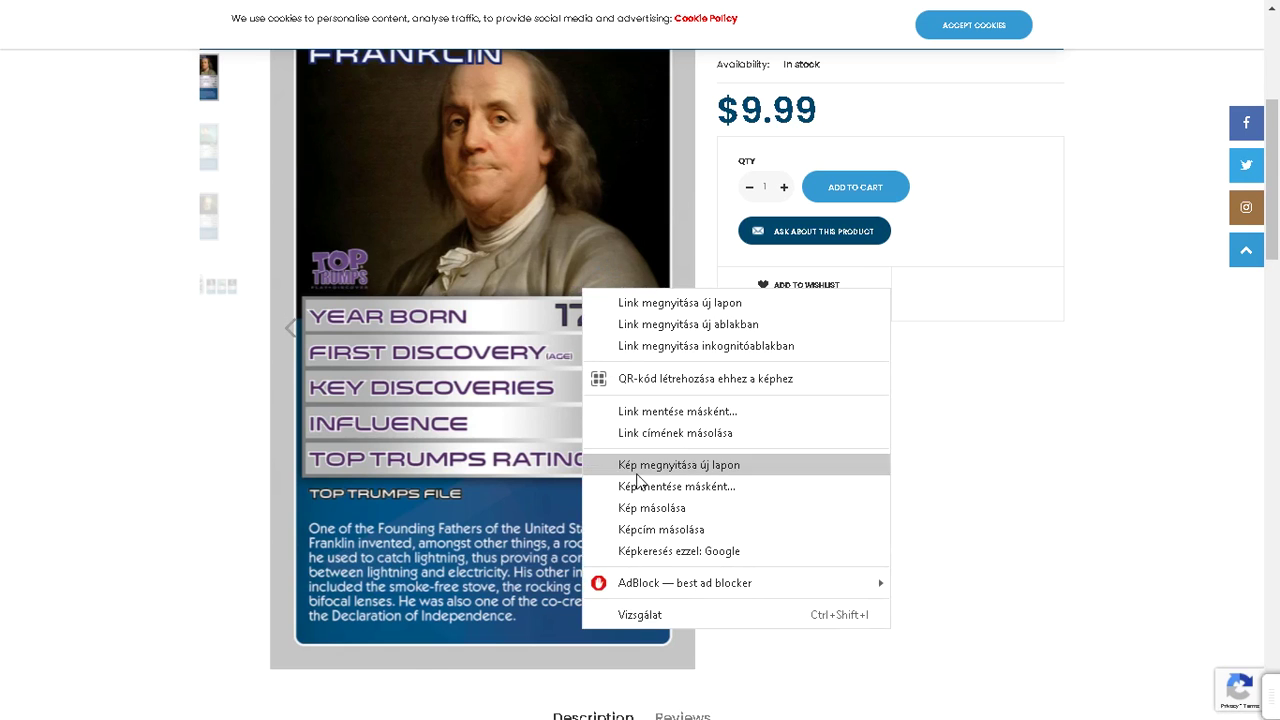
pyautogui.click(651, 508)
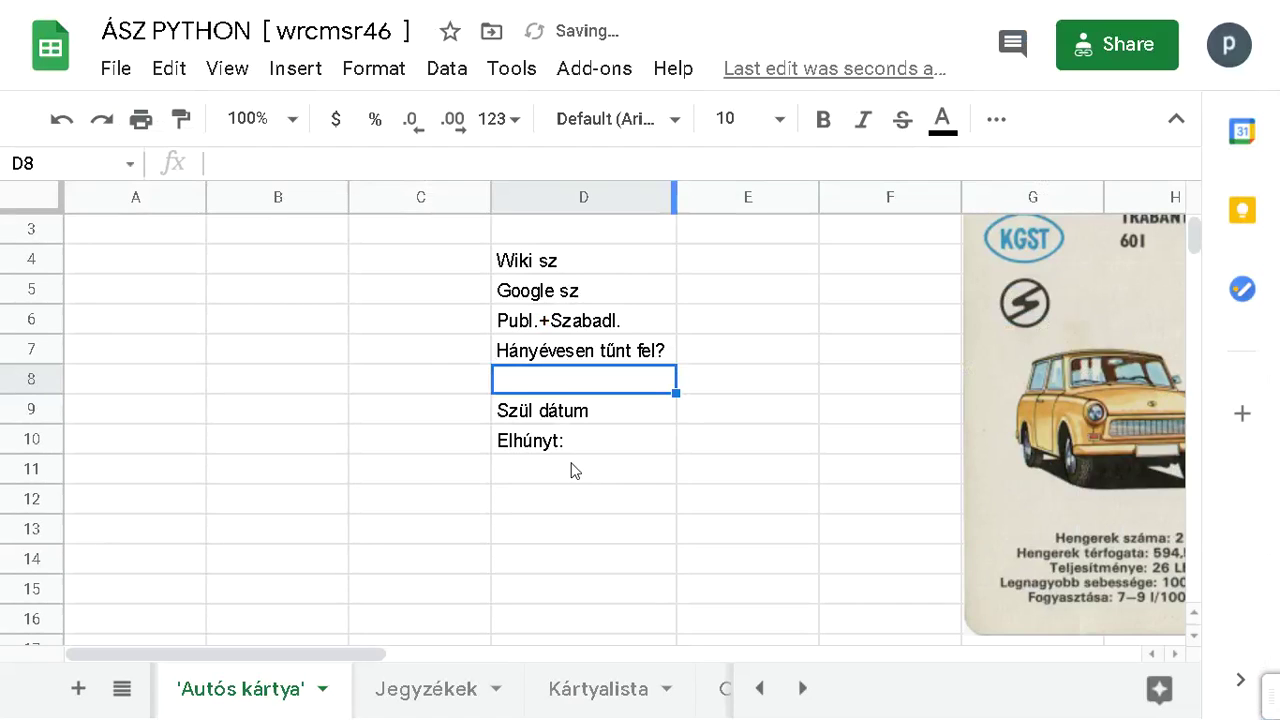
pyautogui.click(128, 234)
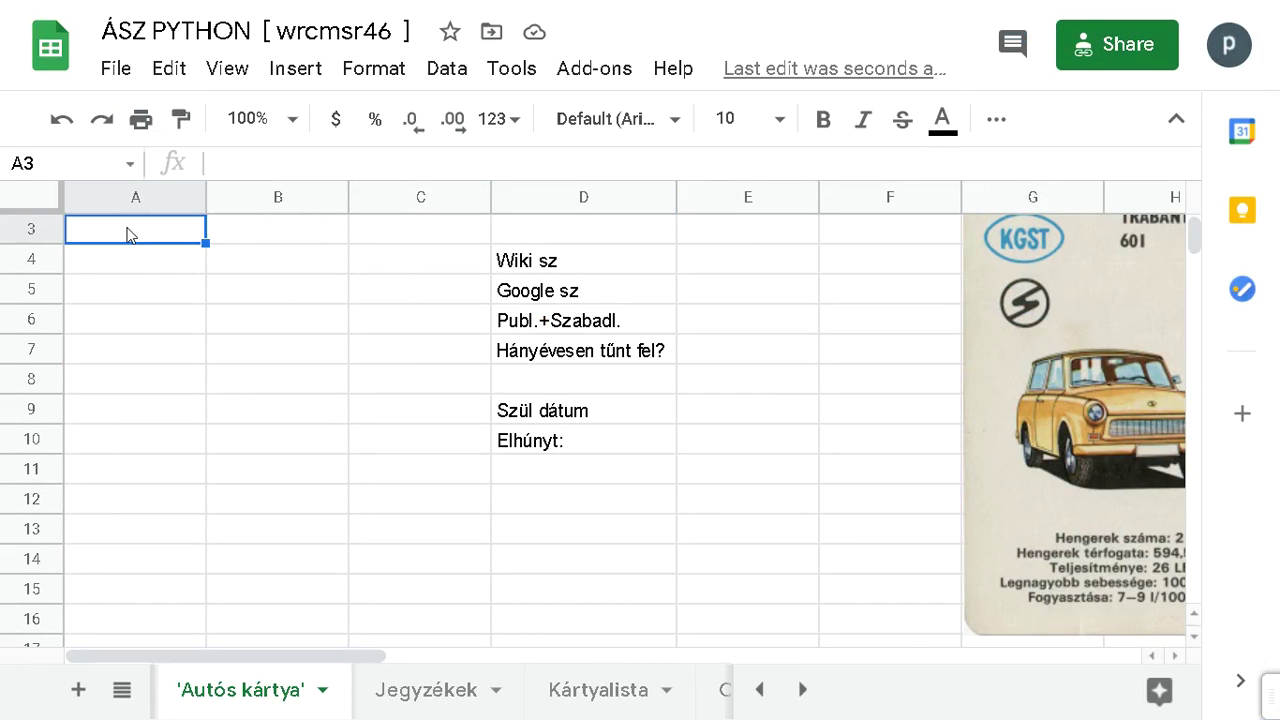
pyautogui.hotkey('ctrl', 'v')
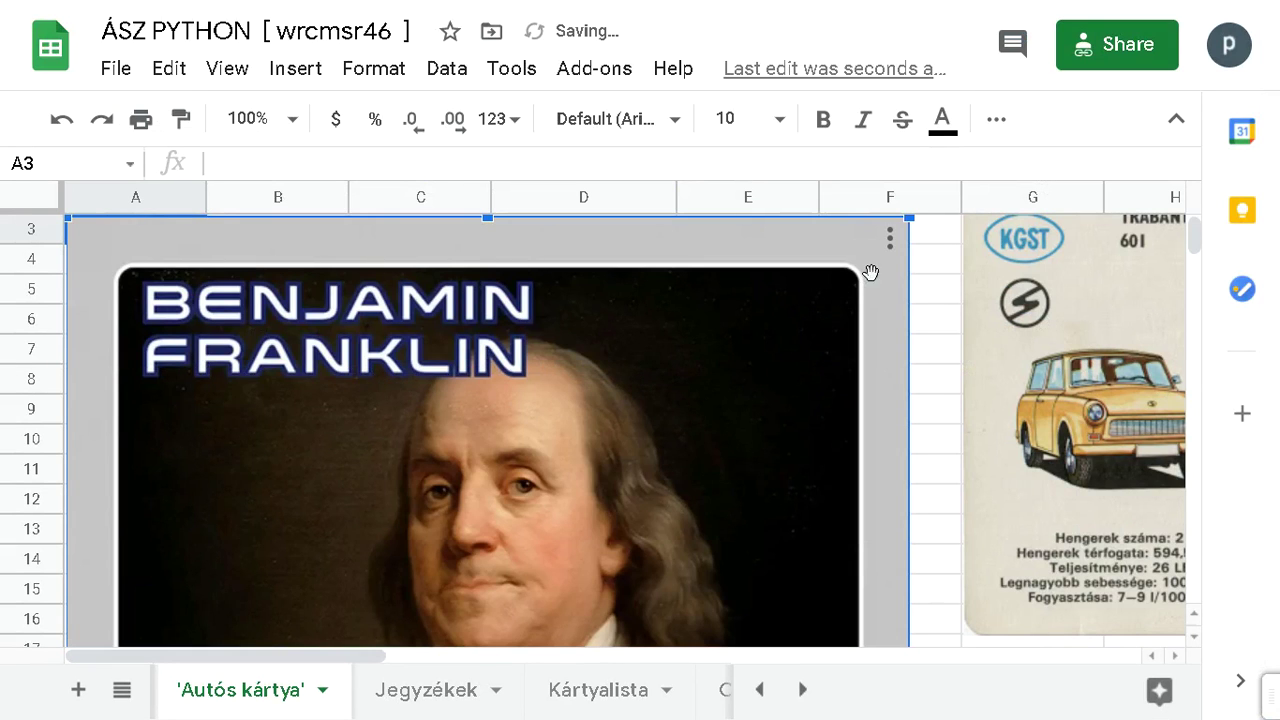
pyautogui.moveTo(908, 218); pyautogui.dragTo(277, 258)
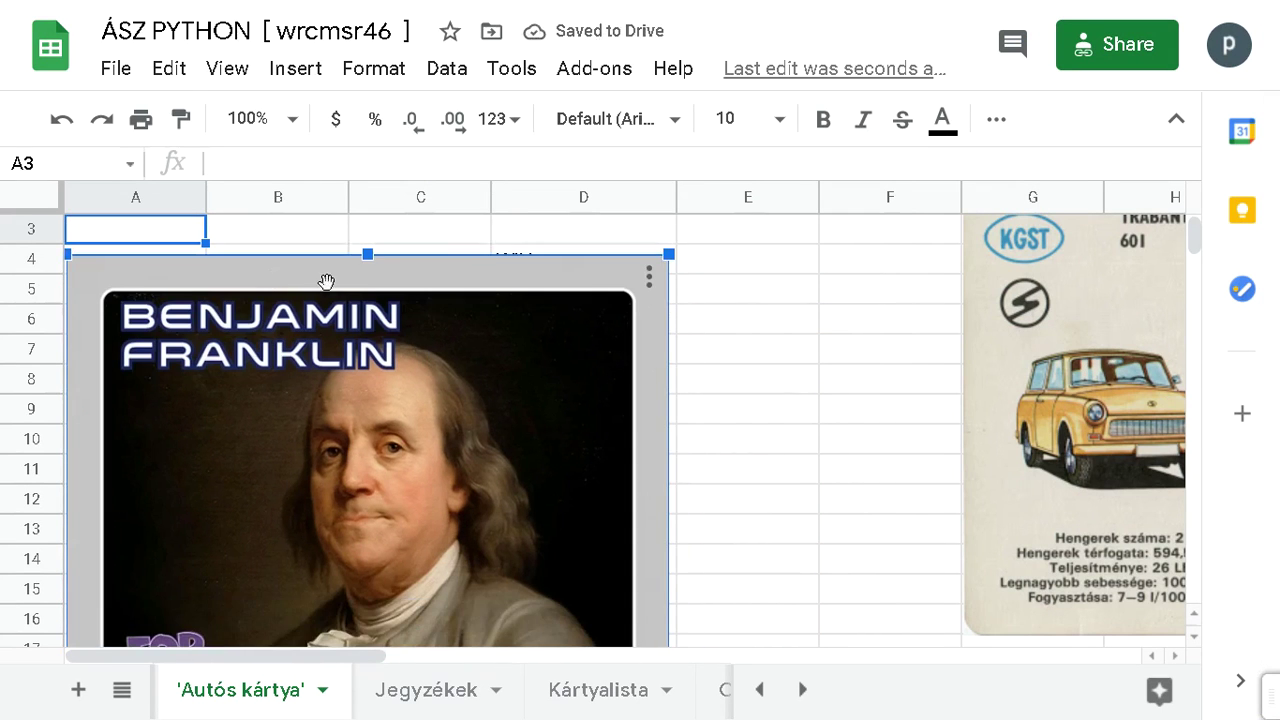
pyautogui.moveTo(672, 253); pyautogui.dragTo(304, 172)
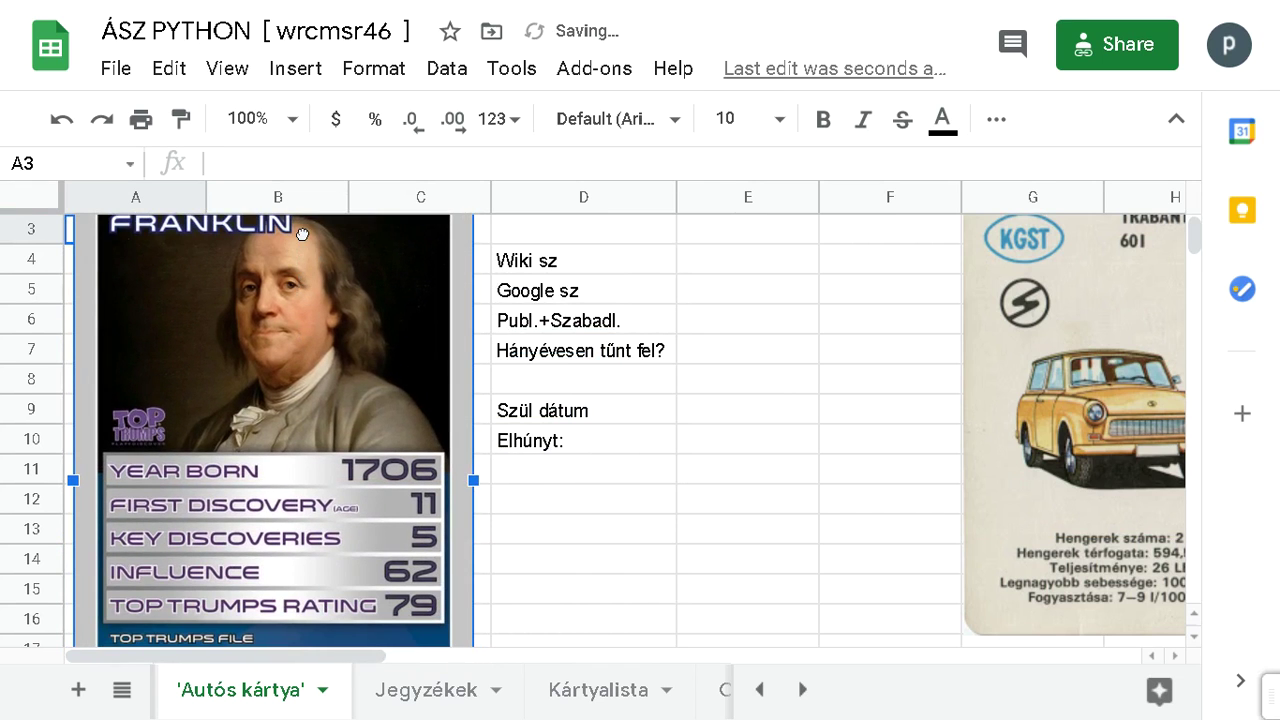
# Step: Move the D4:D10 label list down to D11:D17 beside the card
pyautogui.moveTo(540, 260); pyautogui.dragTo(543, 448)
pyautogui.moveTo(611, 241); pyautogui.dragTo(611, 497)
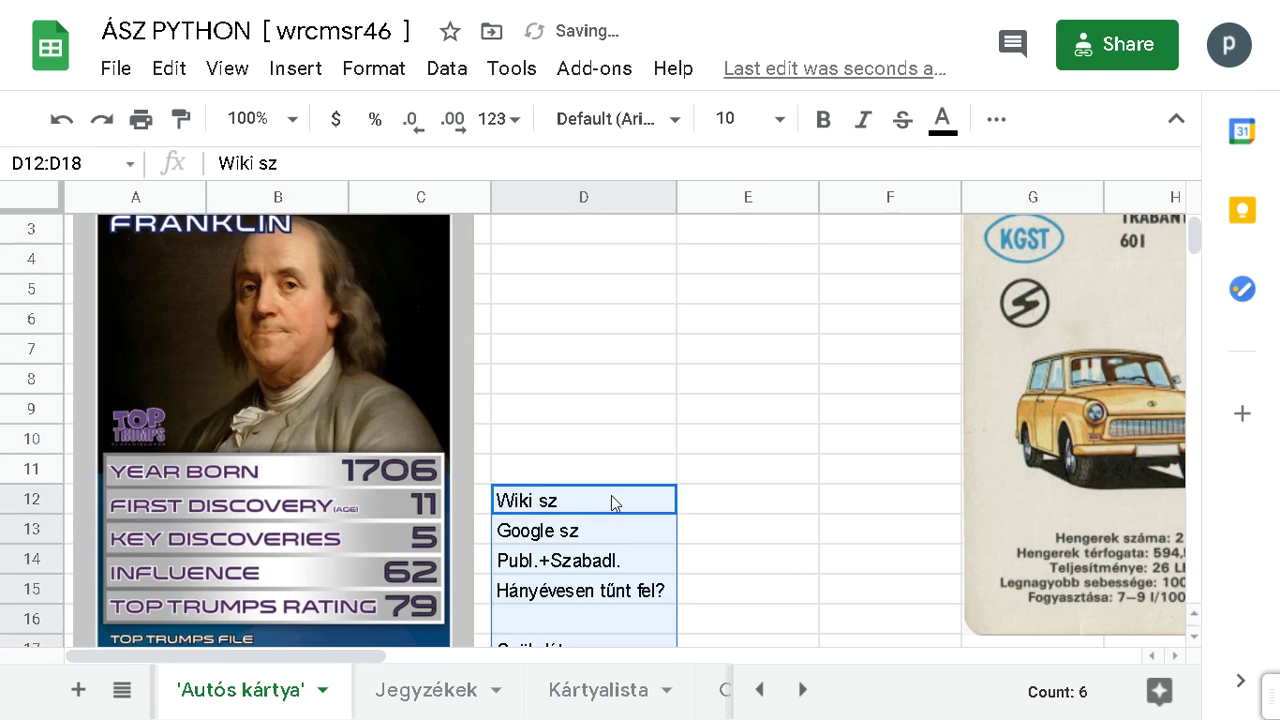
pyautogui.scroll(-3, 611, 495)
pyautogui.scroll(2, 611, 495)
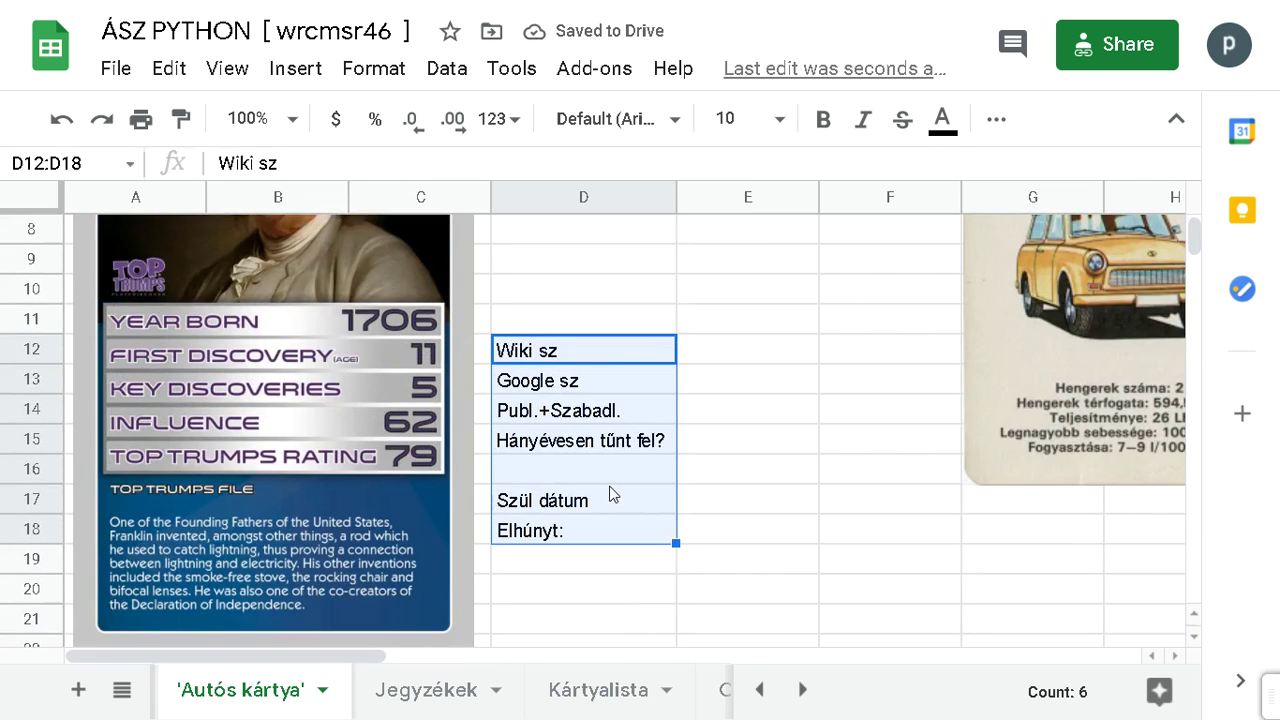
pyautogui.moveTo(598, 330); pyautogui.dragTo(600, 321)
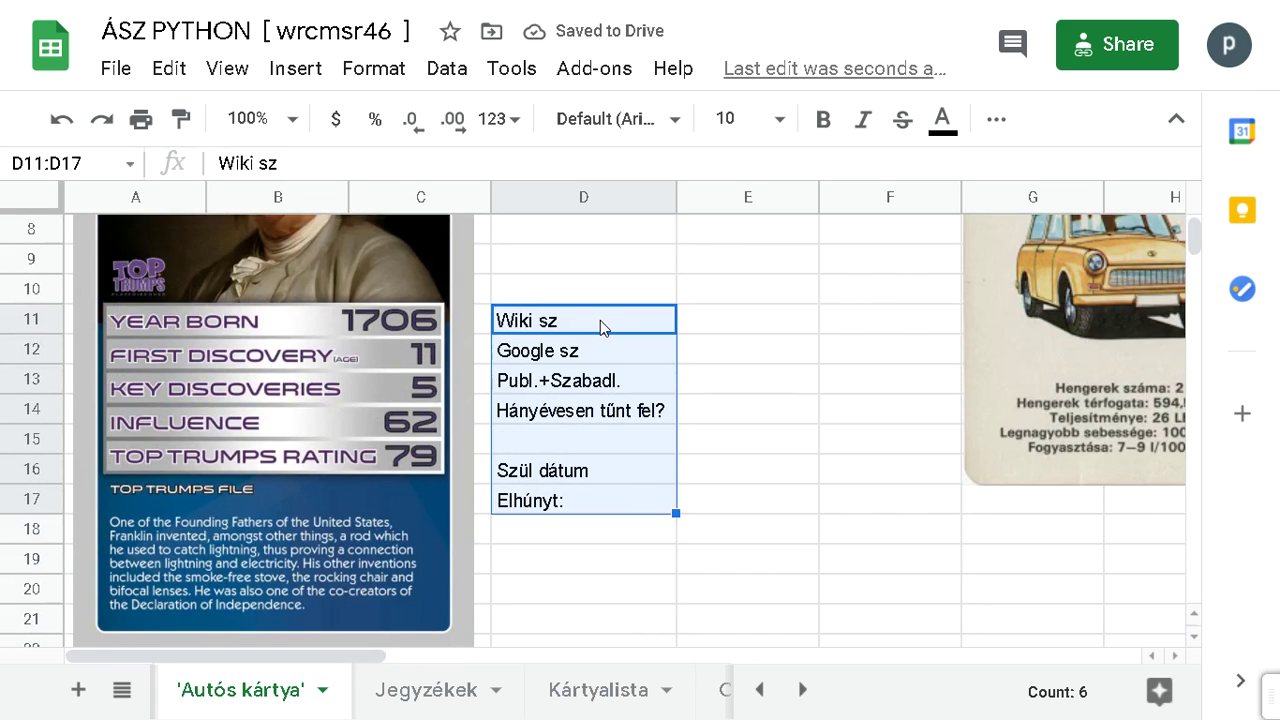
# Step: Bring up the ÁSZ-BASIC presentation showing slide 18 on Neumann János
pyautogui.hotkey('alt', 'Tab')
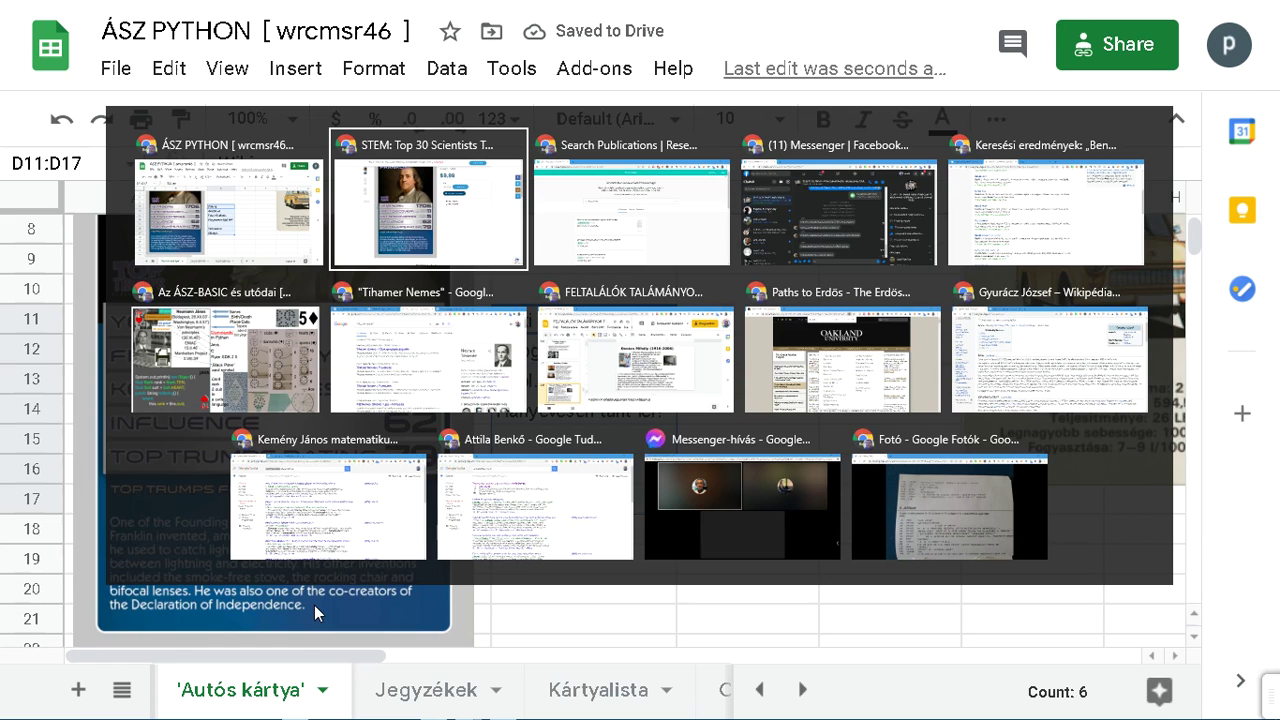
pyautogui.click(160, 390)
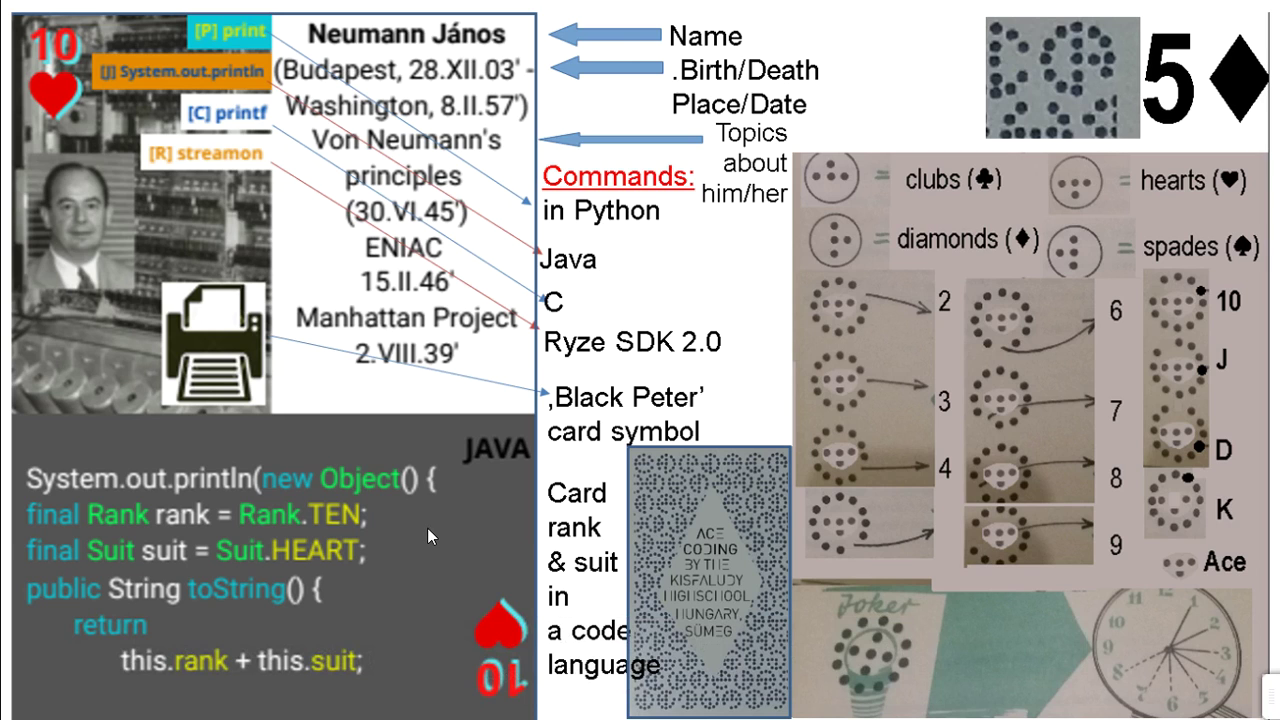
pyautogui.moveTo(640, 65)
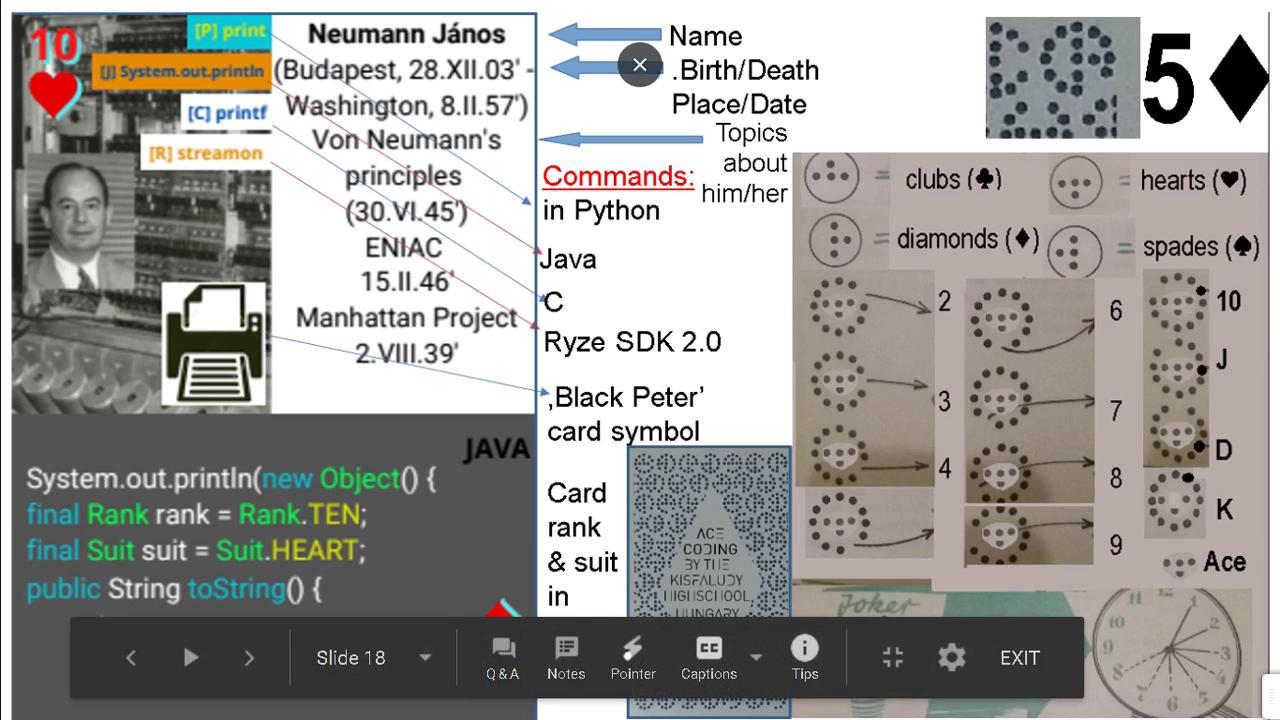
pyautogui.hotkey('alt', 'Tab')
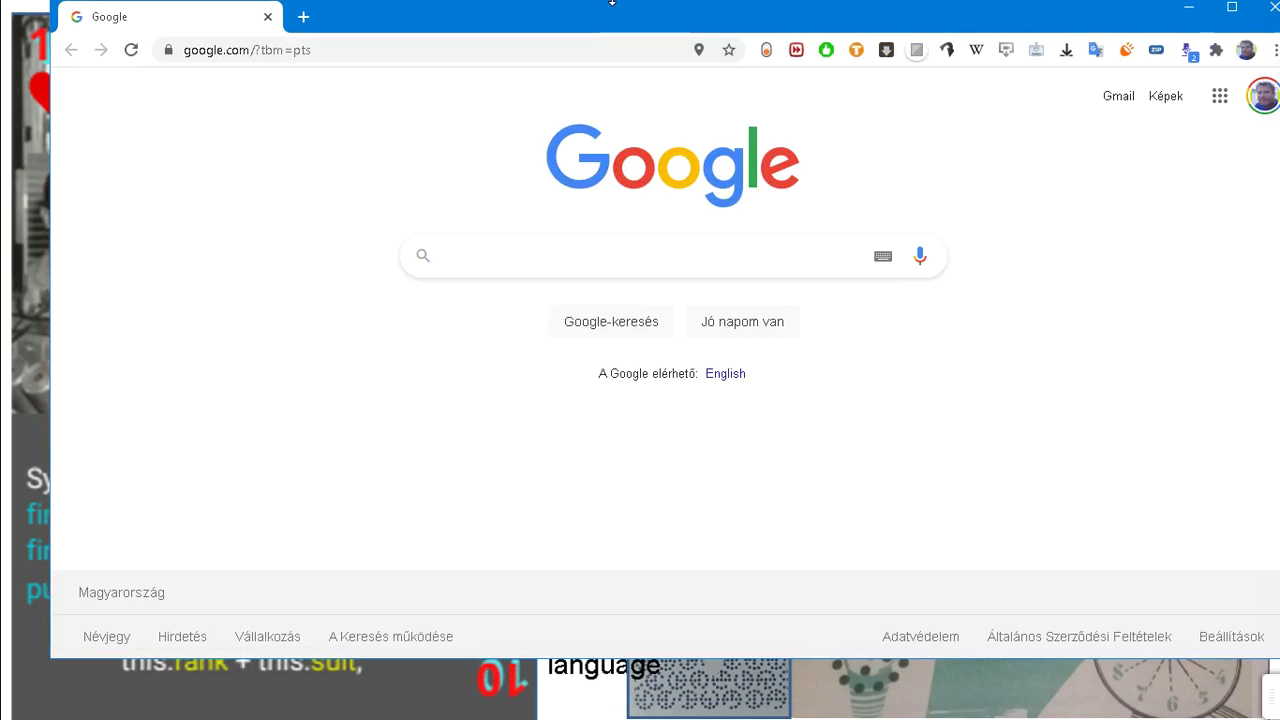
# Step: Maximize the Google Patents browser window to fill the screen
pyautogui.doubleClick(613, 20)
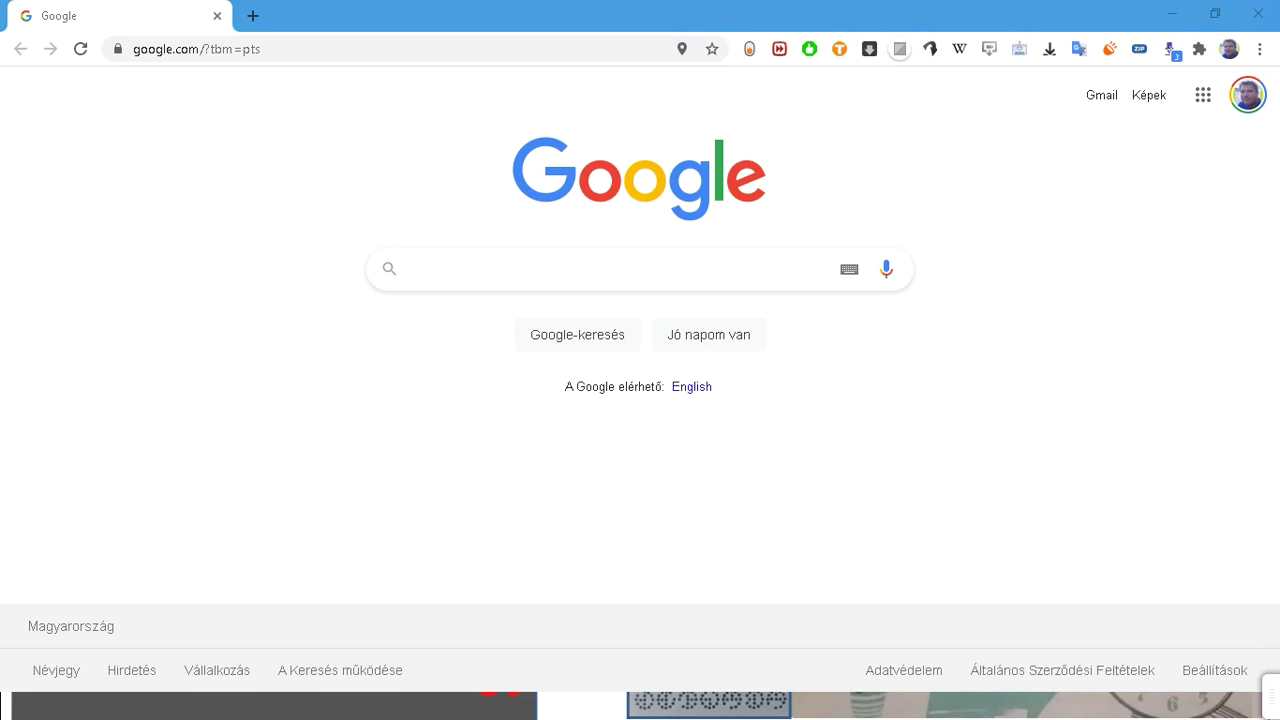
pyautogui.moveTo(1275, 3); pyautogui.dragTo(60, 466)
# Step: Search Google for 'google patent', then refine the query to 'google patents'
pyautogui.click(493, 262)
pyautogui.write('google ')
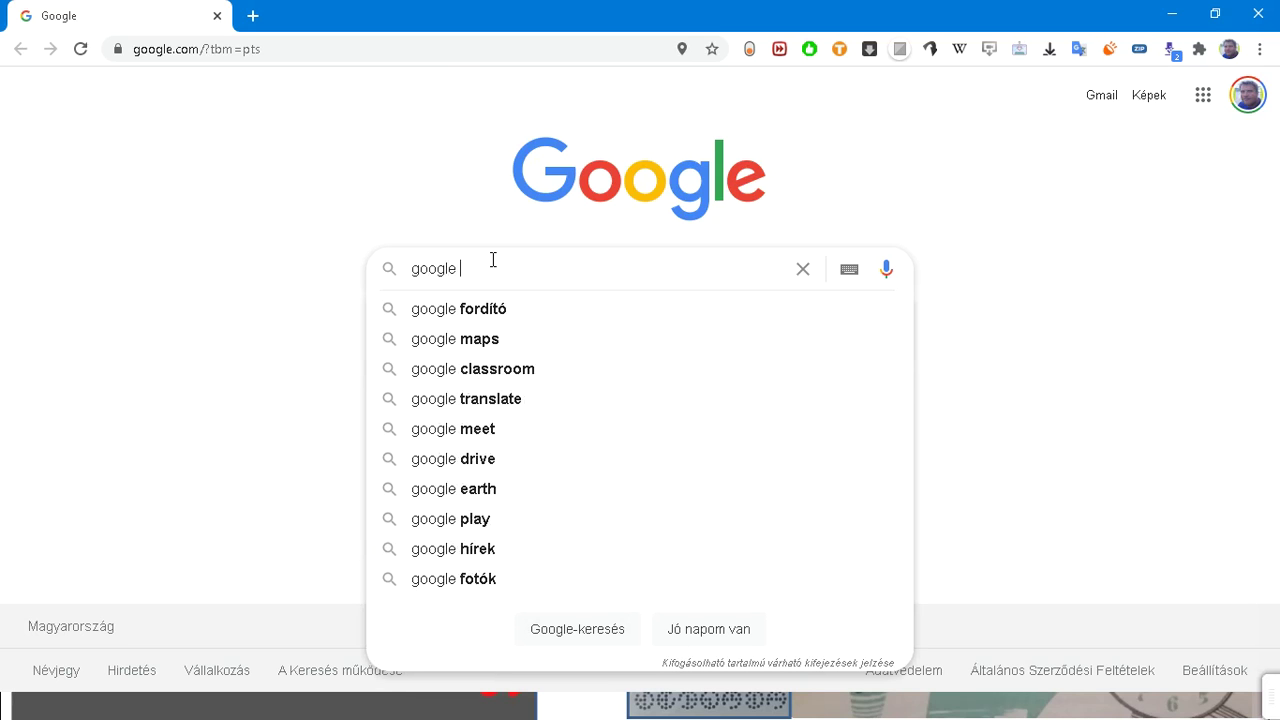
pyautogui.write('patent')
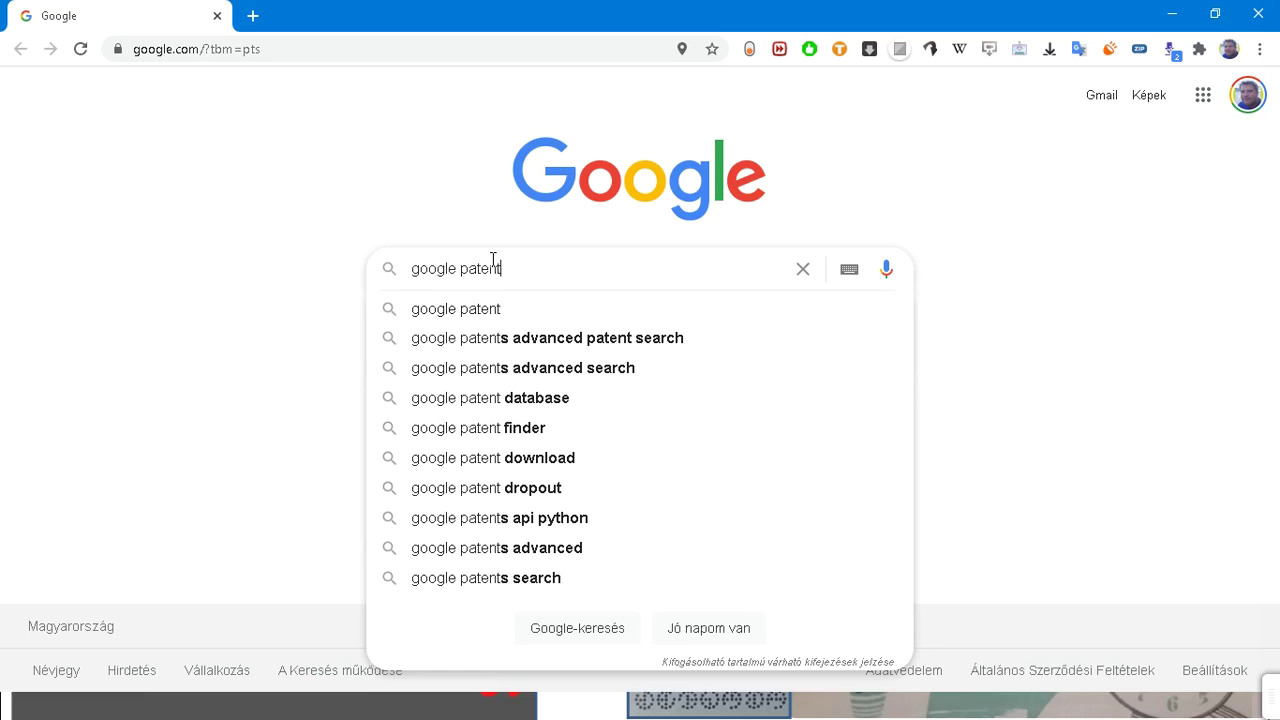
pyautogui.press('Down')
pyautogui.press('Return')
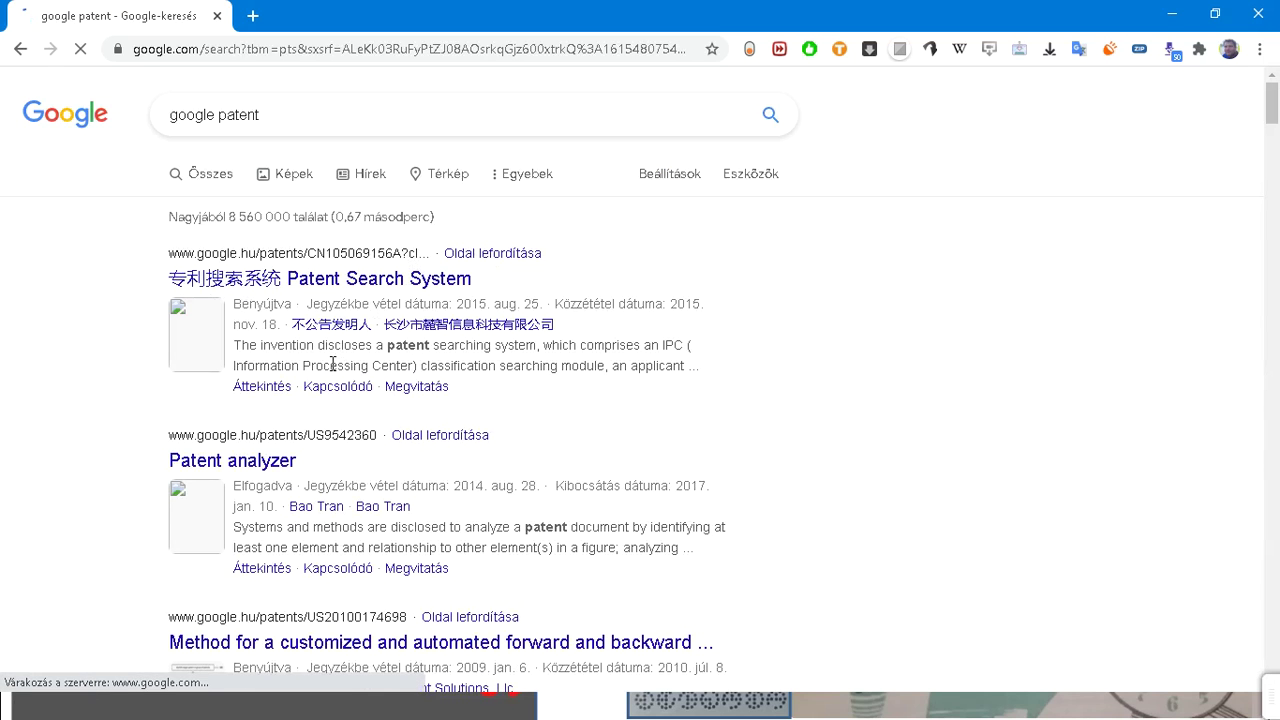
pyautogui.click(351, 117)
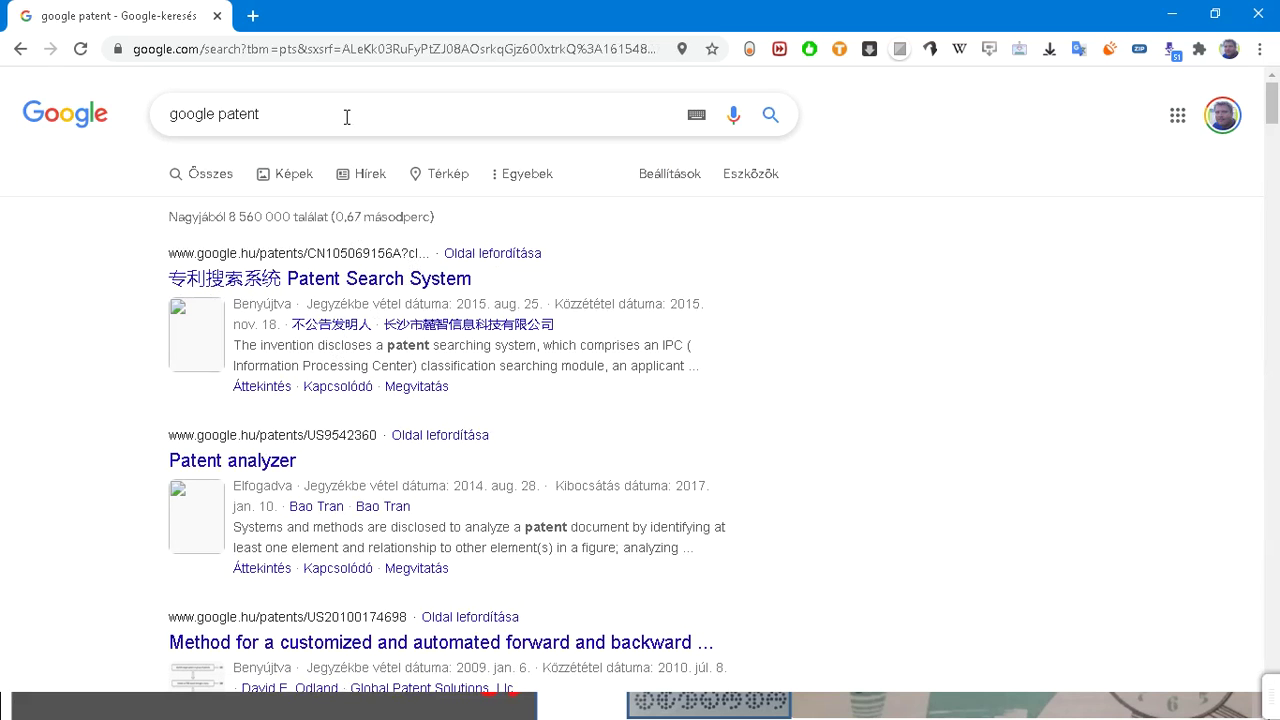
pyautogui.write('s')
pyautogui.press('Return')
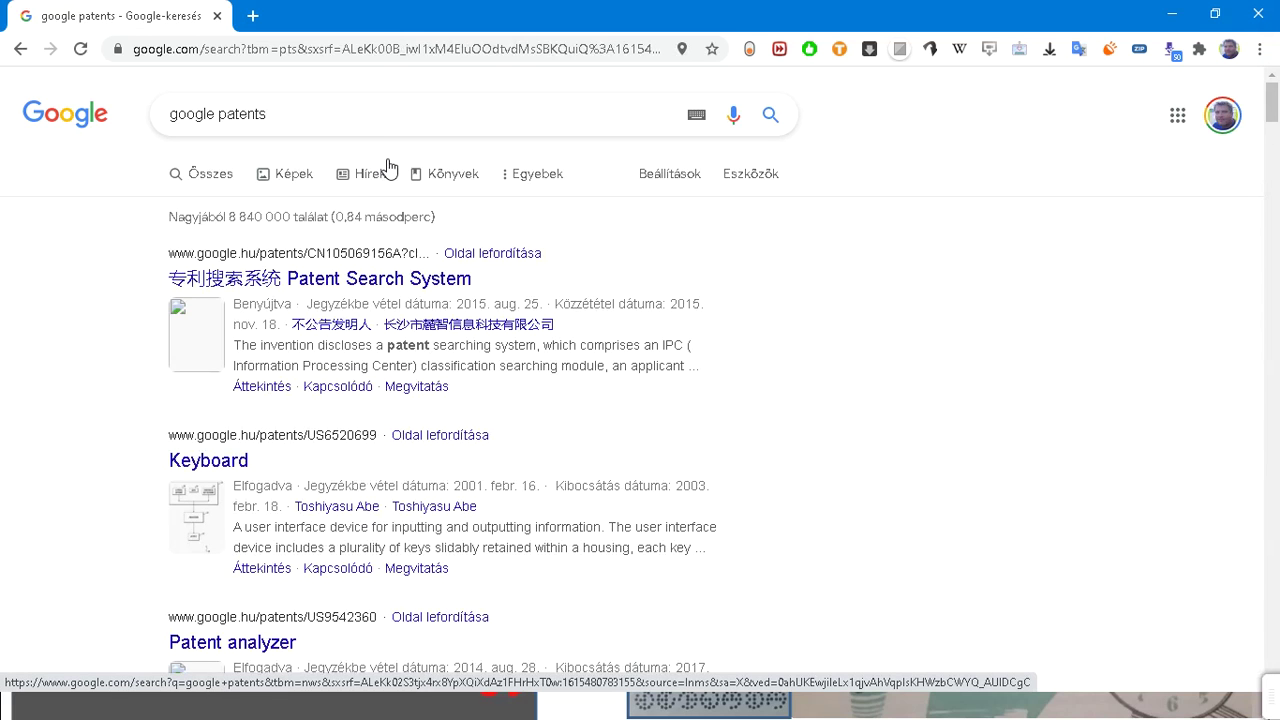
# Step: Reload the 'google patents' results and show the date, patent office, status and type filters
pyautogui.scroll(-3, 391, 162)
pyautogui.scroll(3, 391, 162)
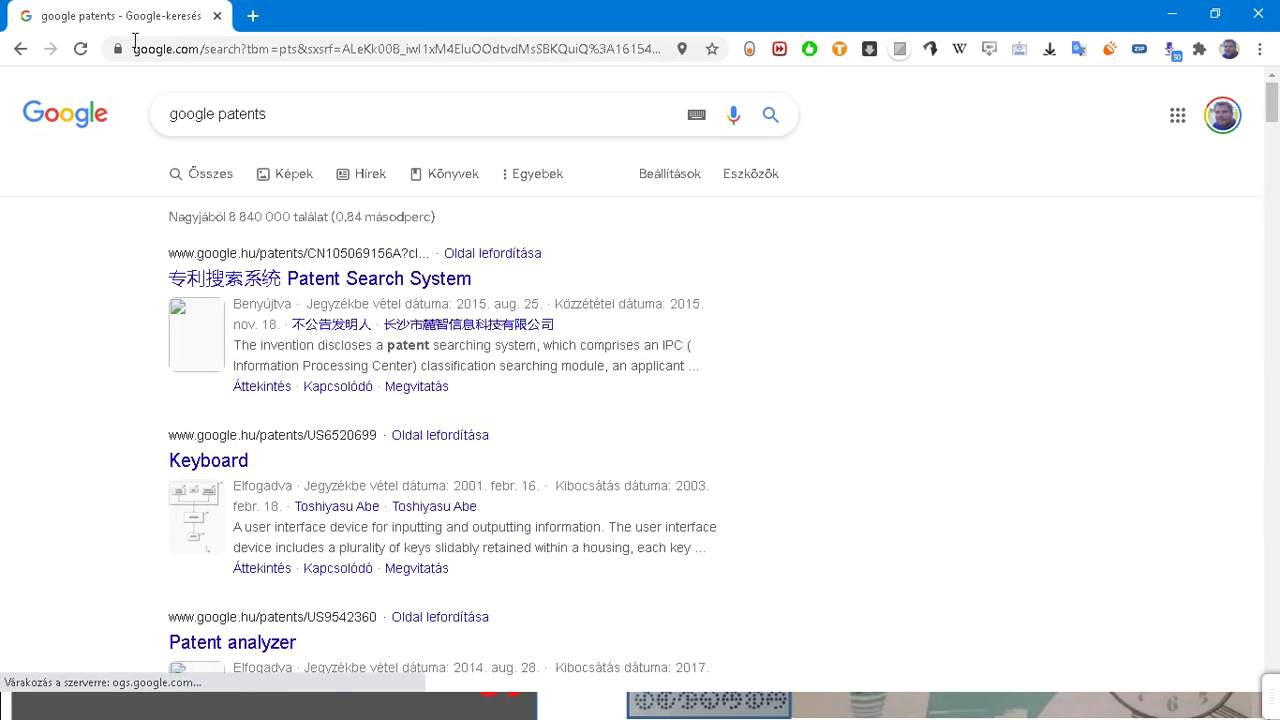
pyautogui.tripleClick(290, 116)
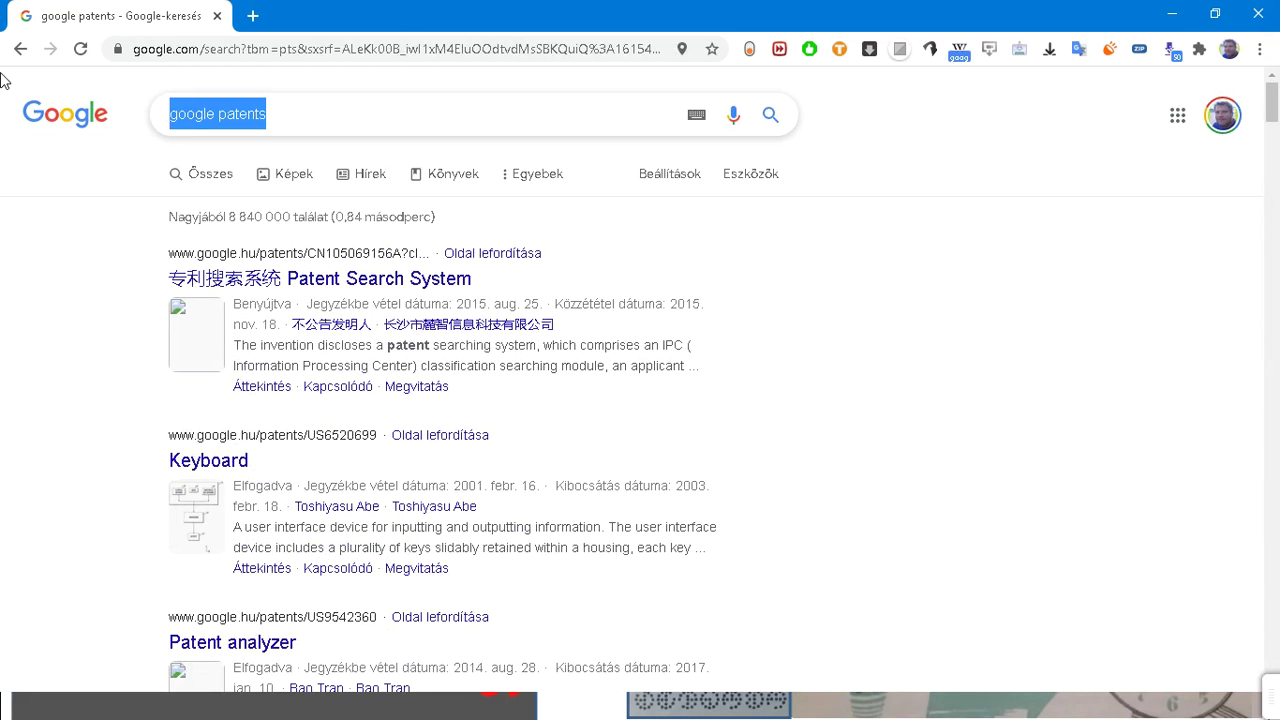
pyautogui.click(80, 49)
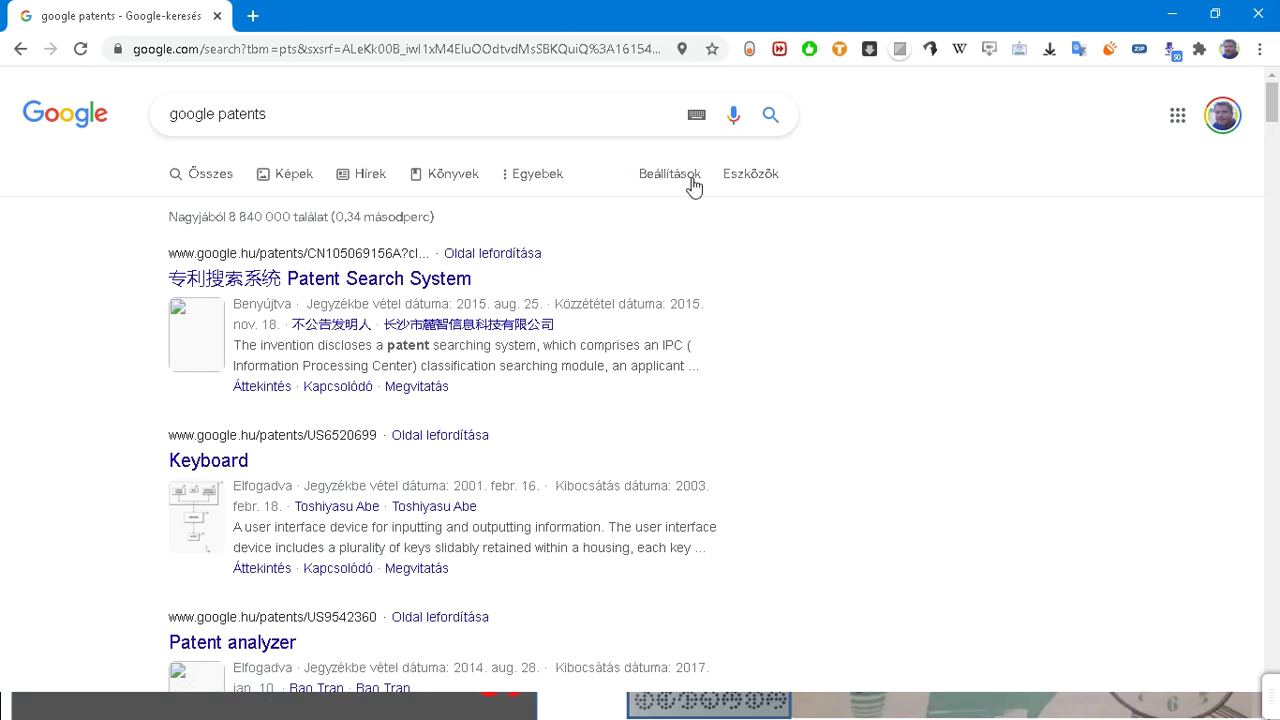
pyautogui.click(749, 177)
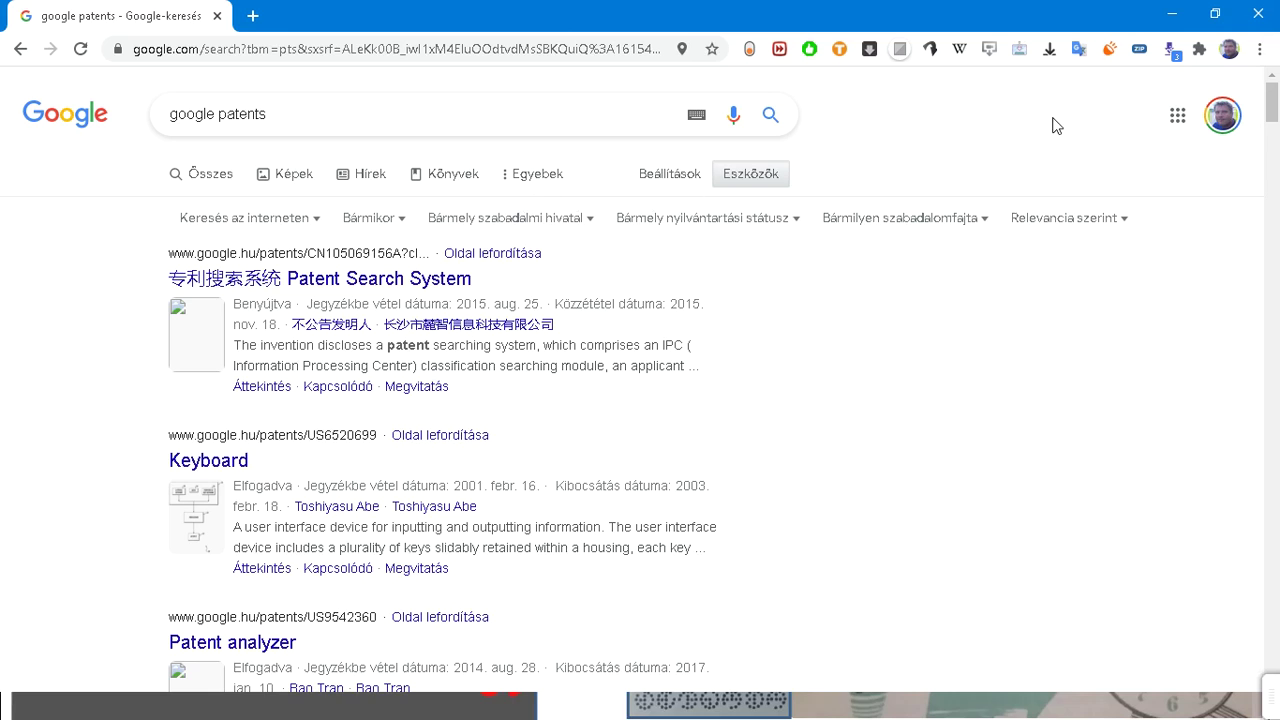
# Step: Switch Google Search to a different Google account
pyautogui.click(253, 16)
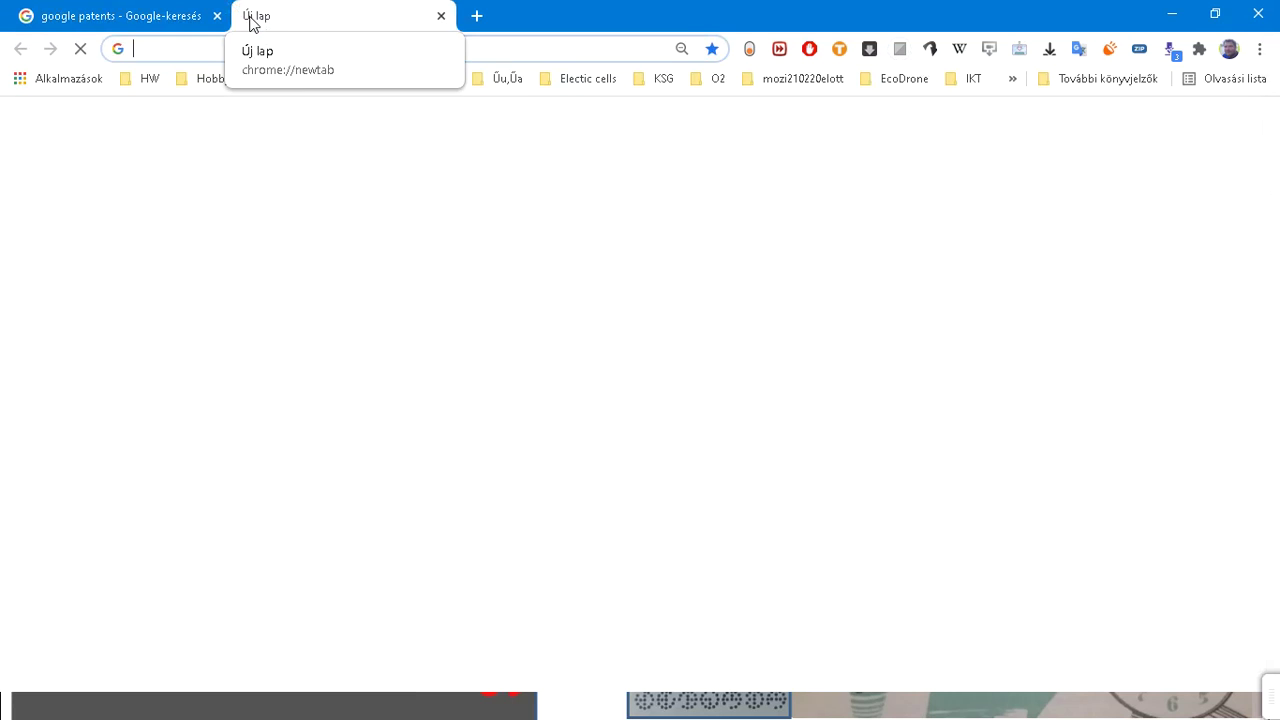
pyautogui.click(440, 15)
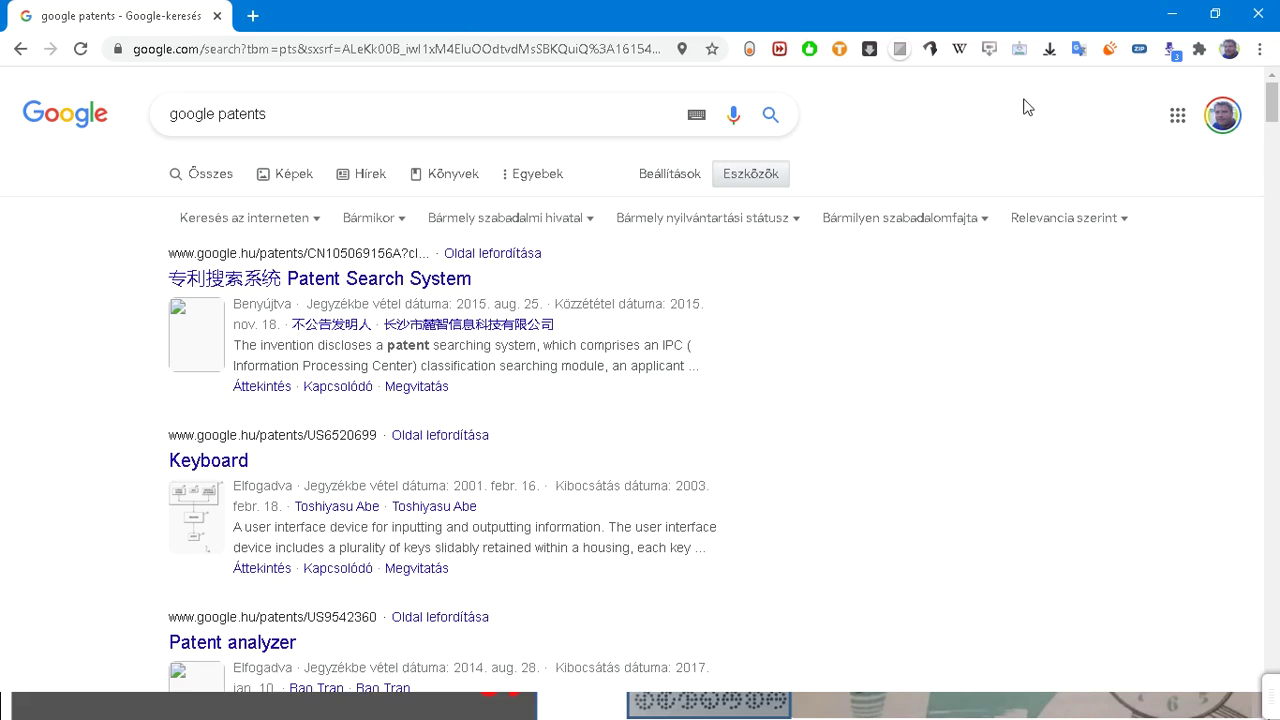
pyautogui.click(1223, 120)
pyautogui.click(1060, 512)
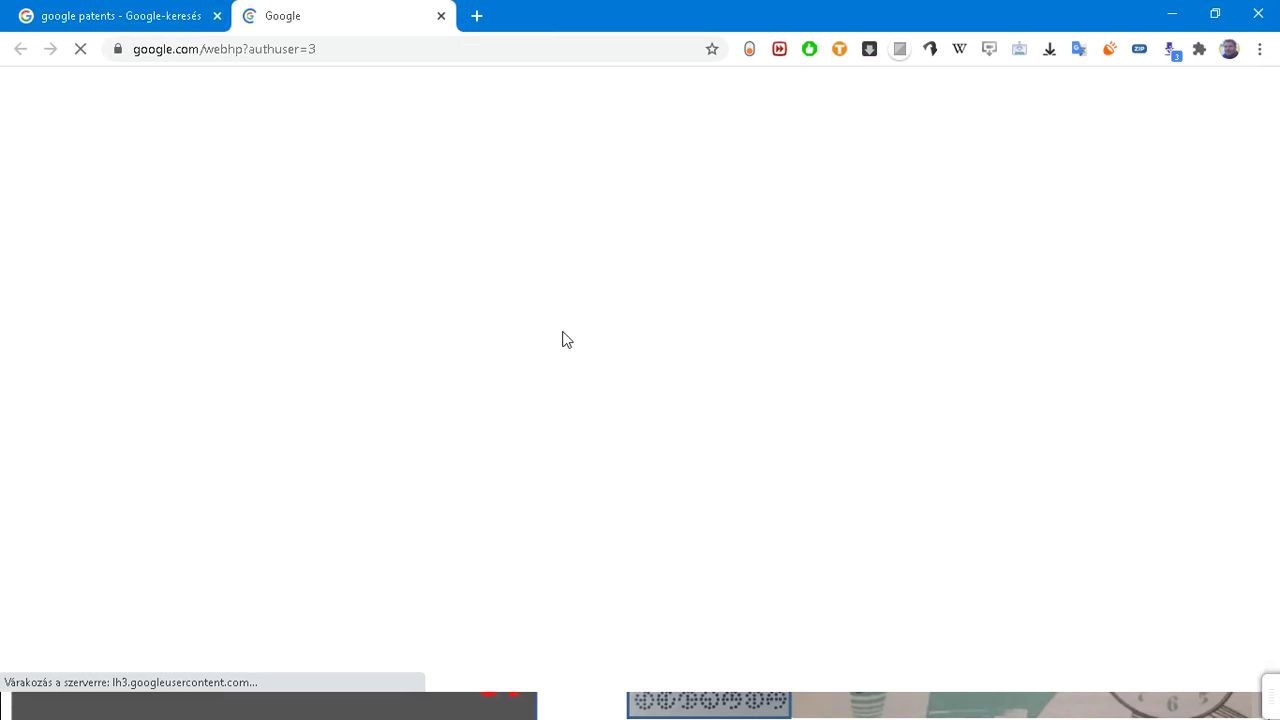
# Step: Search for 'google patent search' and open the Google Patent Search result in a new tab
pyautogui.write('google patent')
pyautogui.press('Down')
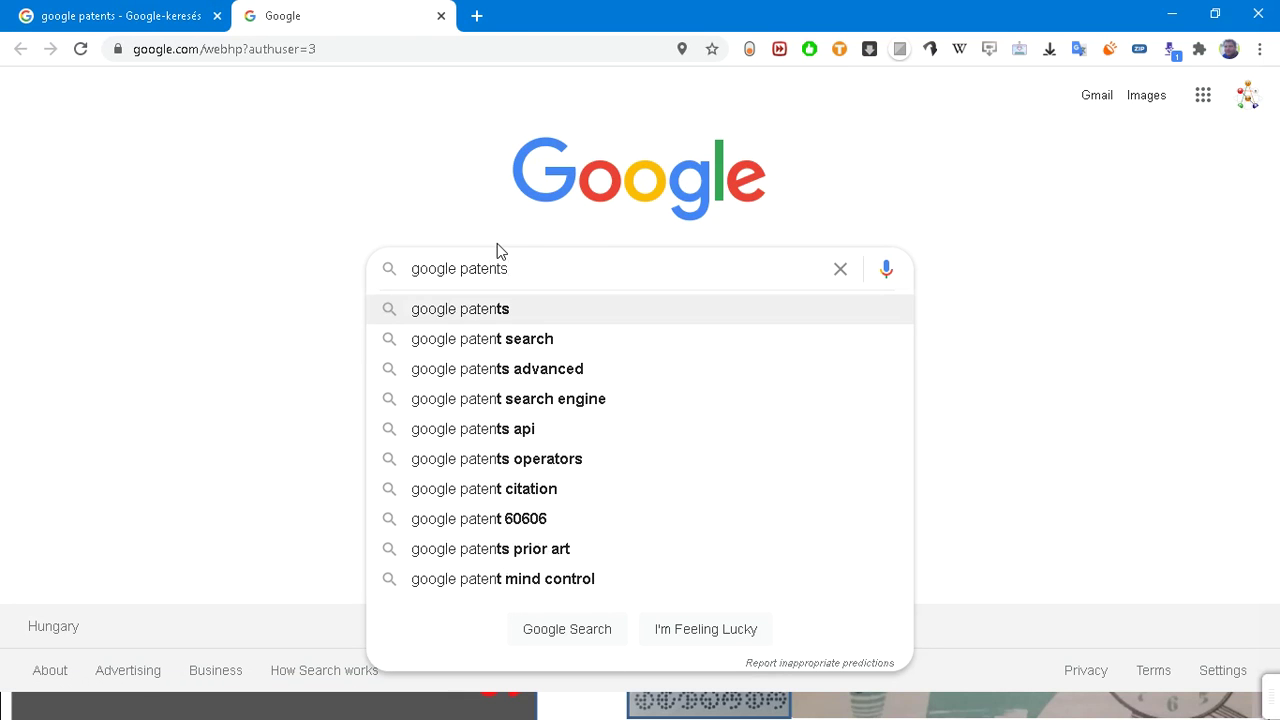
pyautogui.press('Down')
pyautogui.press('Return')
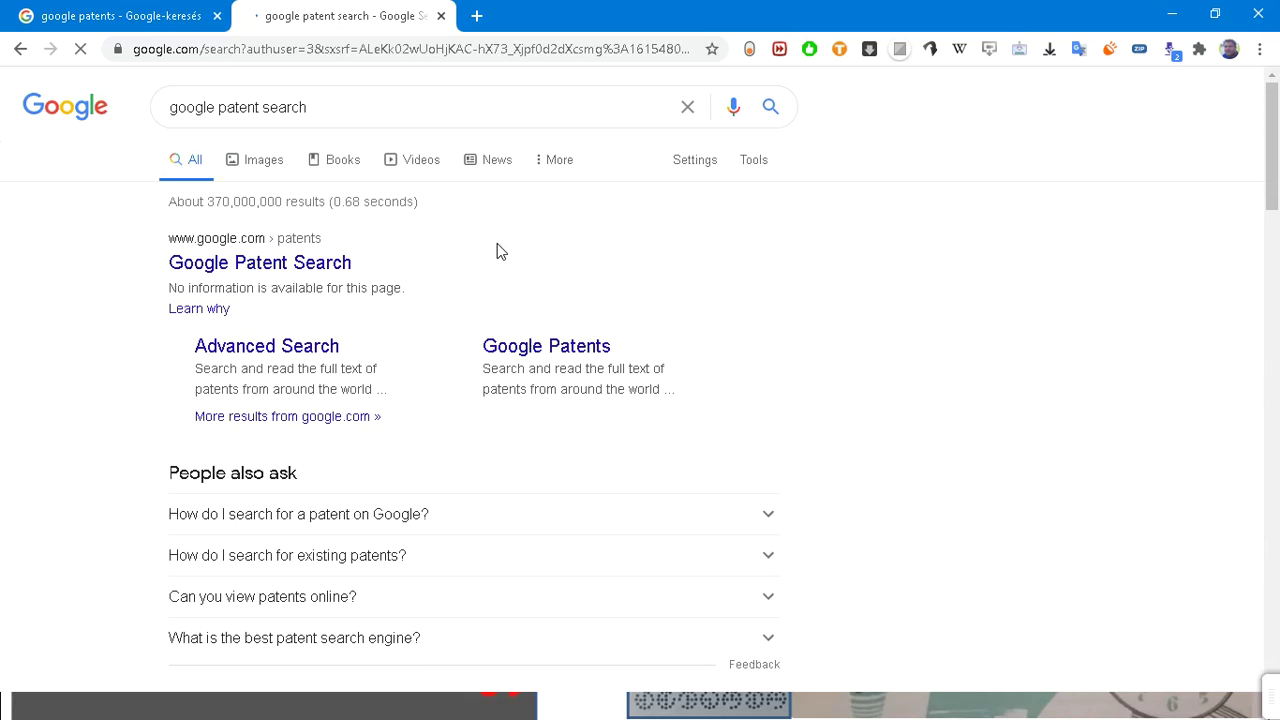
pyautogui.click(330, 264)
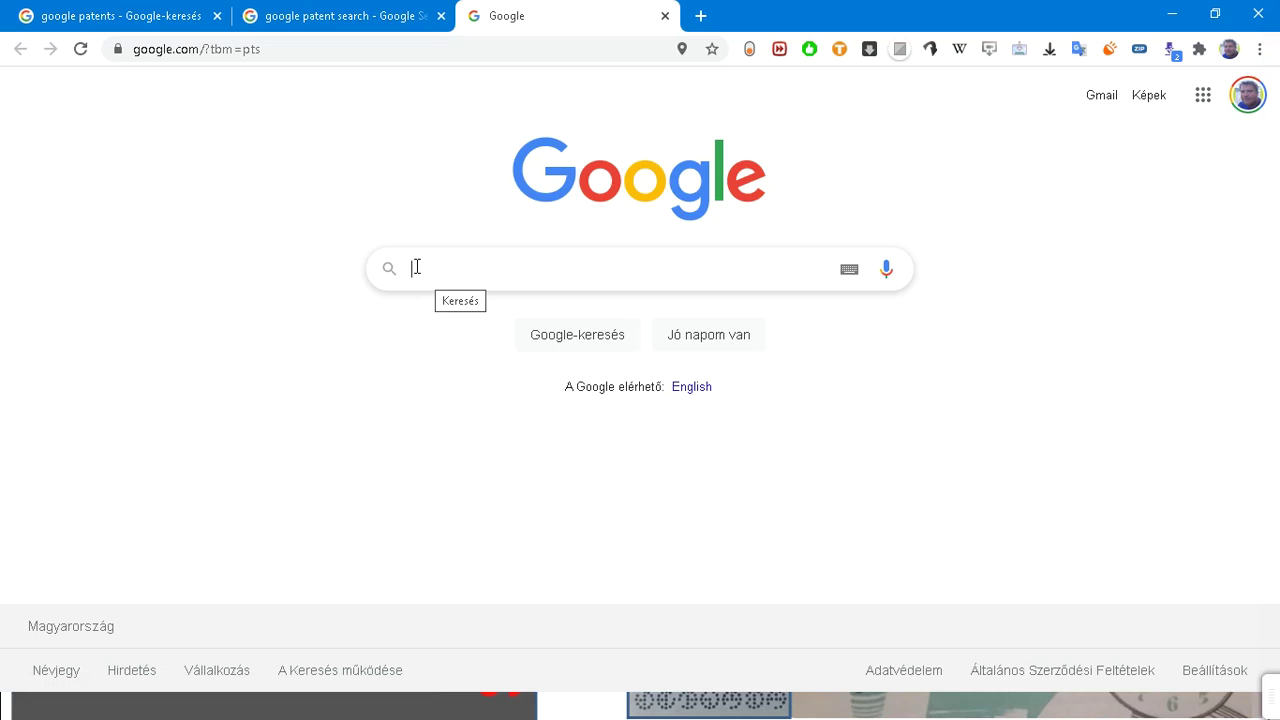
# Step: Search patents for John G. Kemeny, then rerun it as the exact quoted phrase "John G. Kemeny"
pyautogui.write('John')
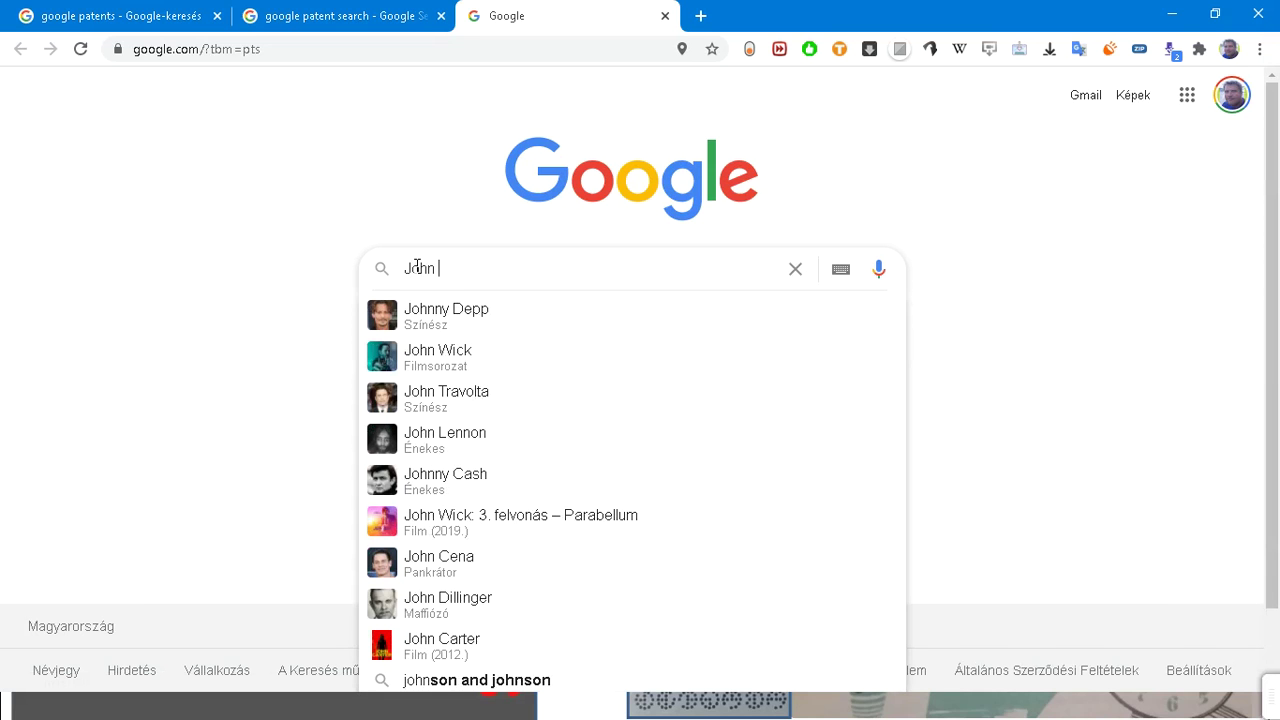
pyautogui.write(' G. ')
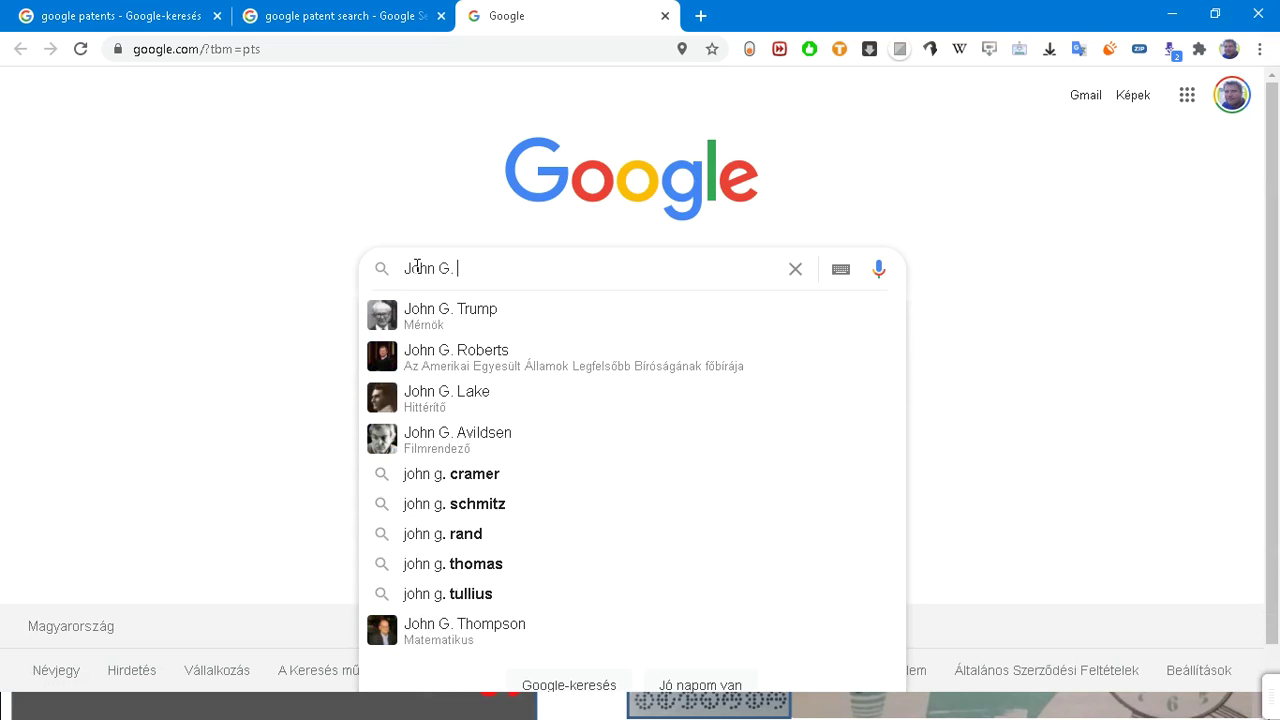
pyautogui.write('Kemeny')
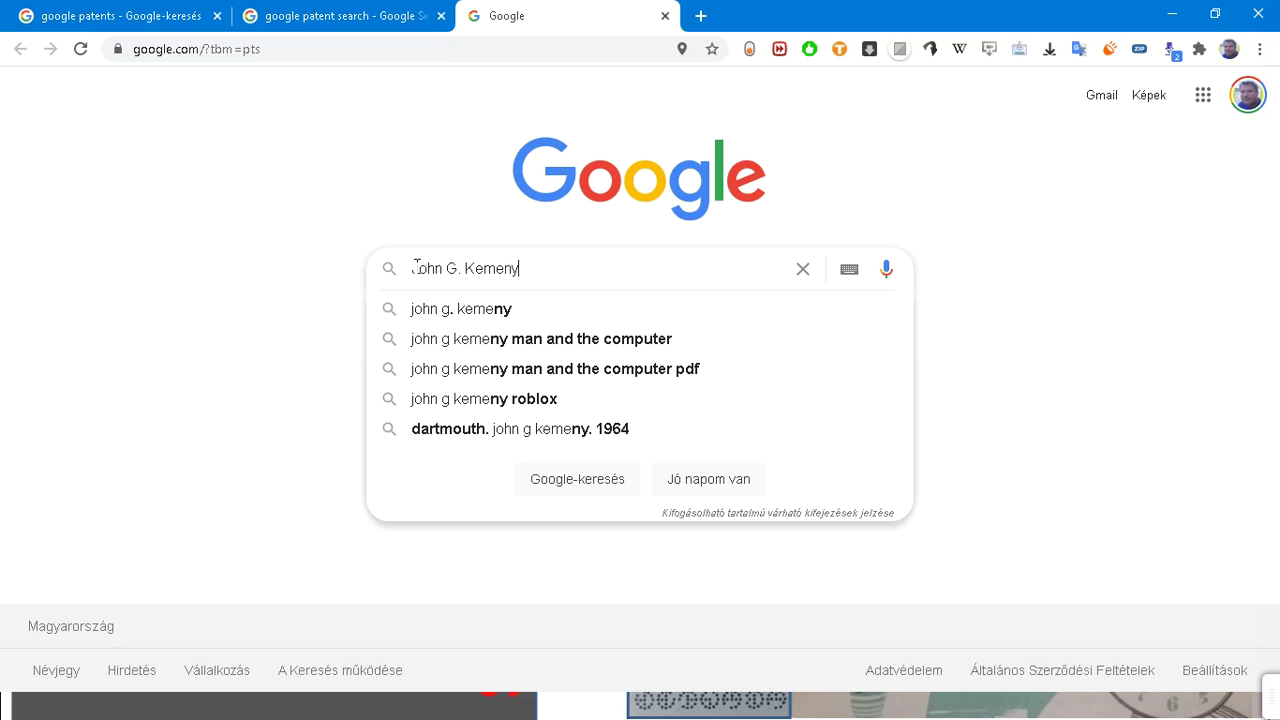
pyautogui.press('Return')
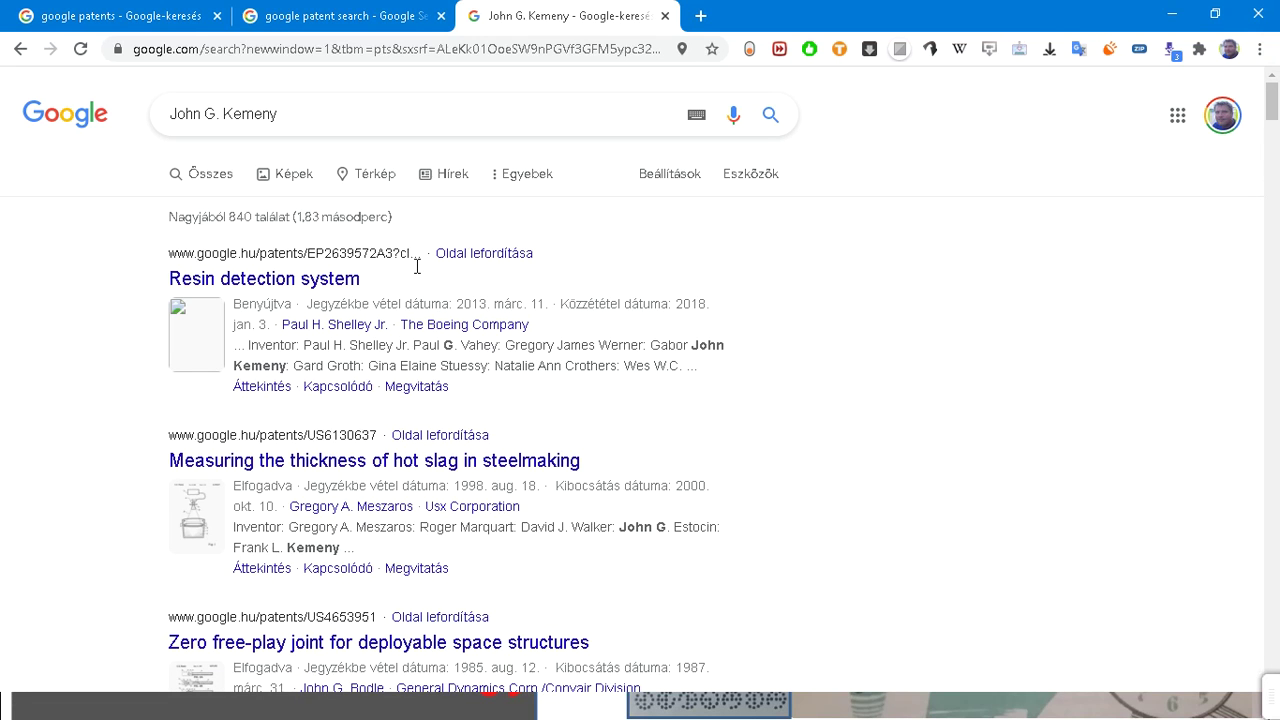
pyautogui.click(366, 114)
pyautogui.write('"')
pyautogui.hotkey('ctrl', 'Left')
pyautogui.hotkey('ctrl', 'Left')
pyautogui.hotkey('ctrl', 'Left')
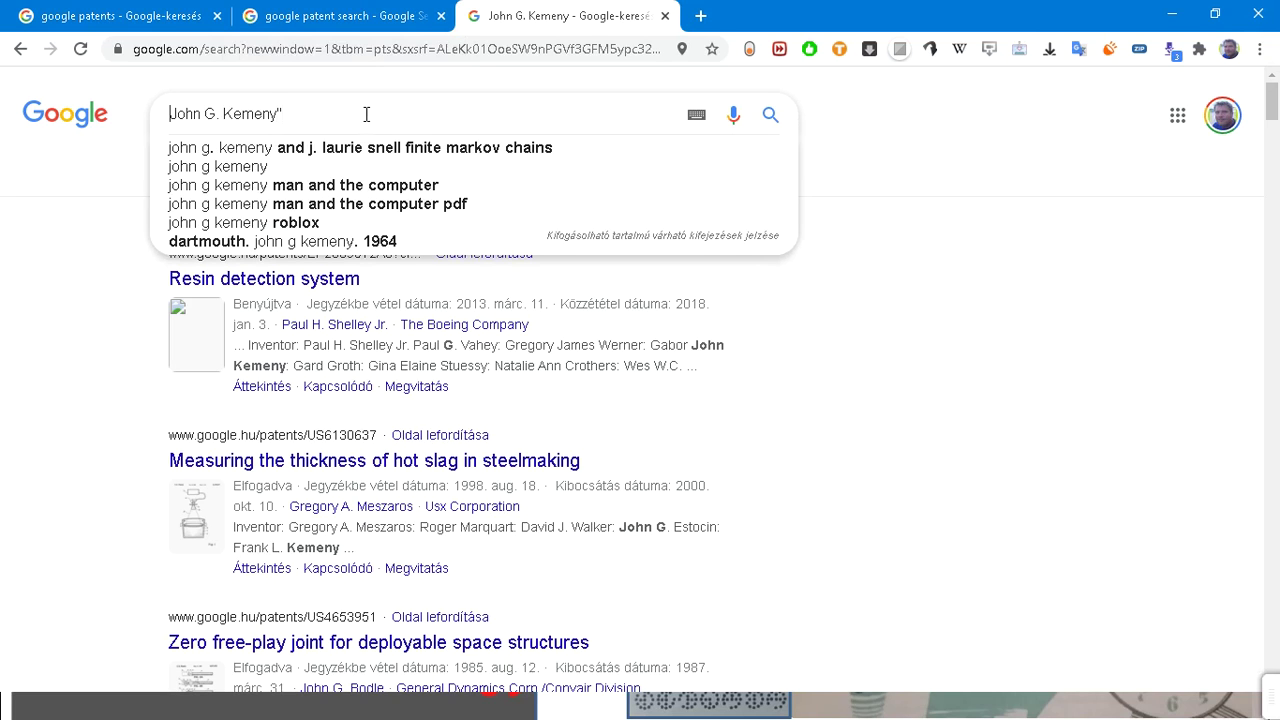
pyautogui.write('"')
pyautogui.press('Return')
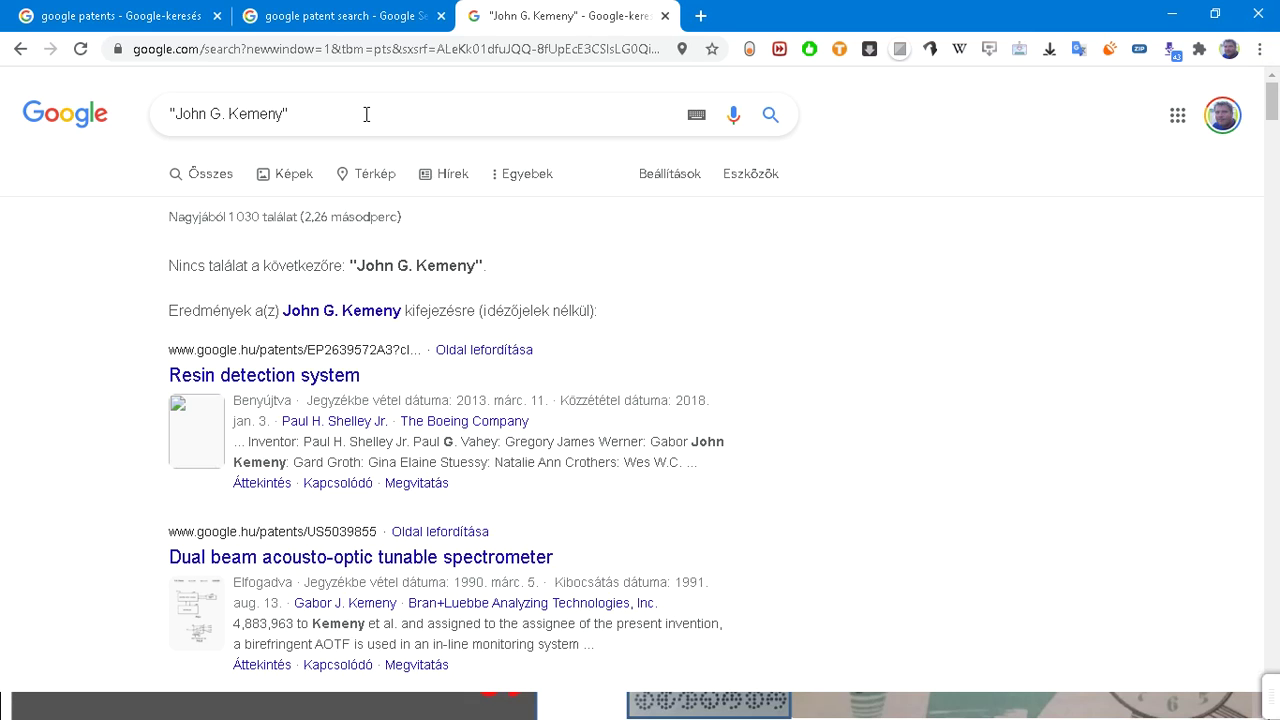
# Step: Detach the Kemeny results tab, duplicate it into its own window, and show the filter tools
pyautogui.moveTo(551, 18); pyautogui.dragTo(486, 138)
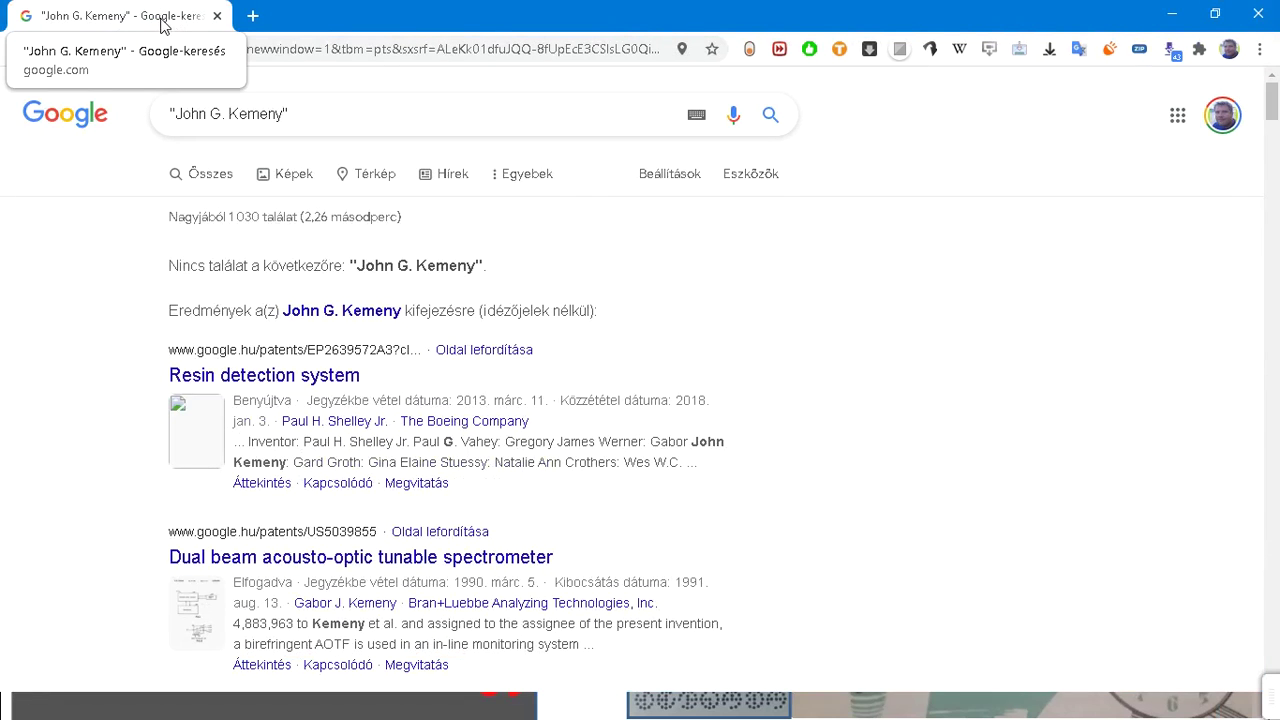
pyautogui.rightClick(145, 18)
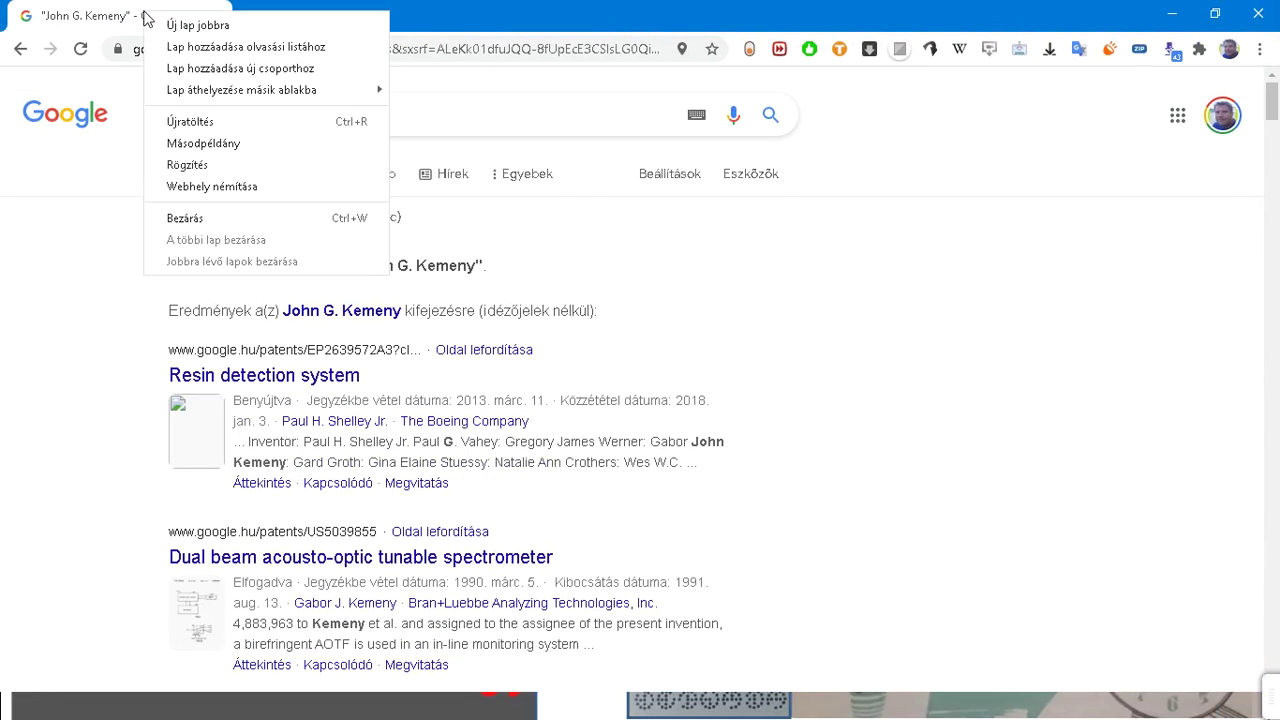
pyautogui.click(188, 144)
pyautogui.moveTo(346, 16); pyautogui.dragTo(346, 2)
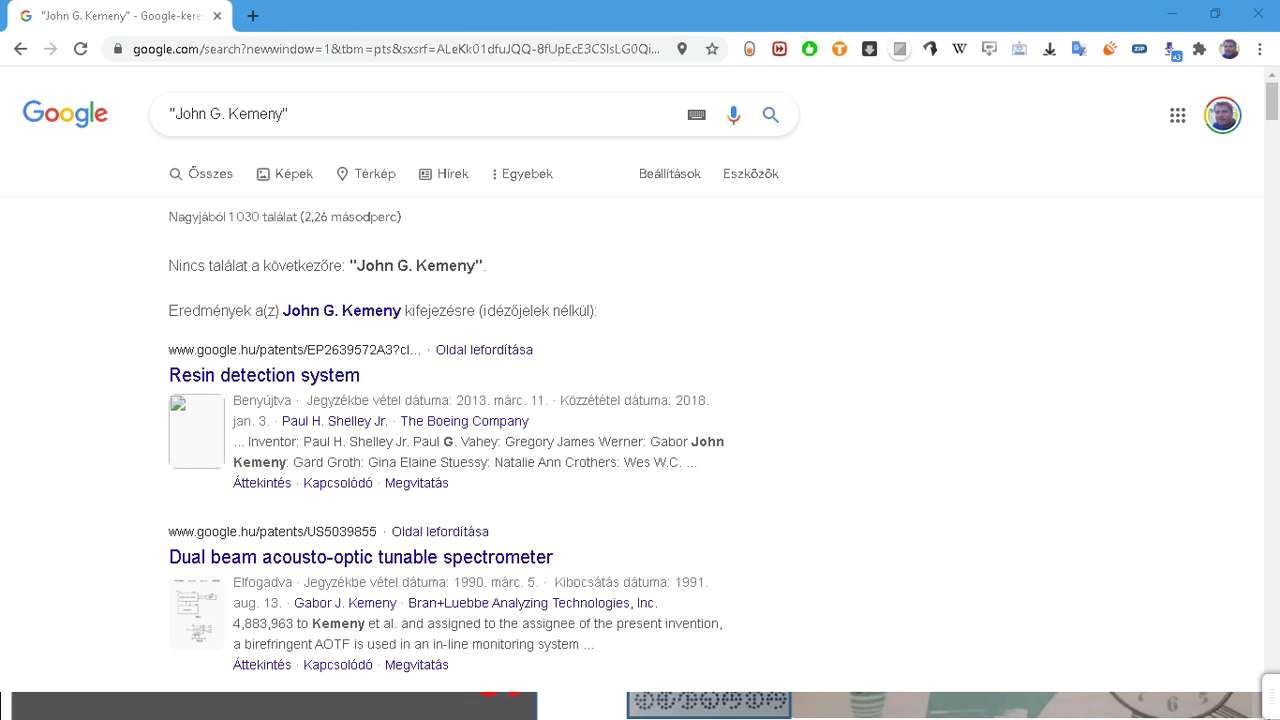
pyautogui.click(743, 183)
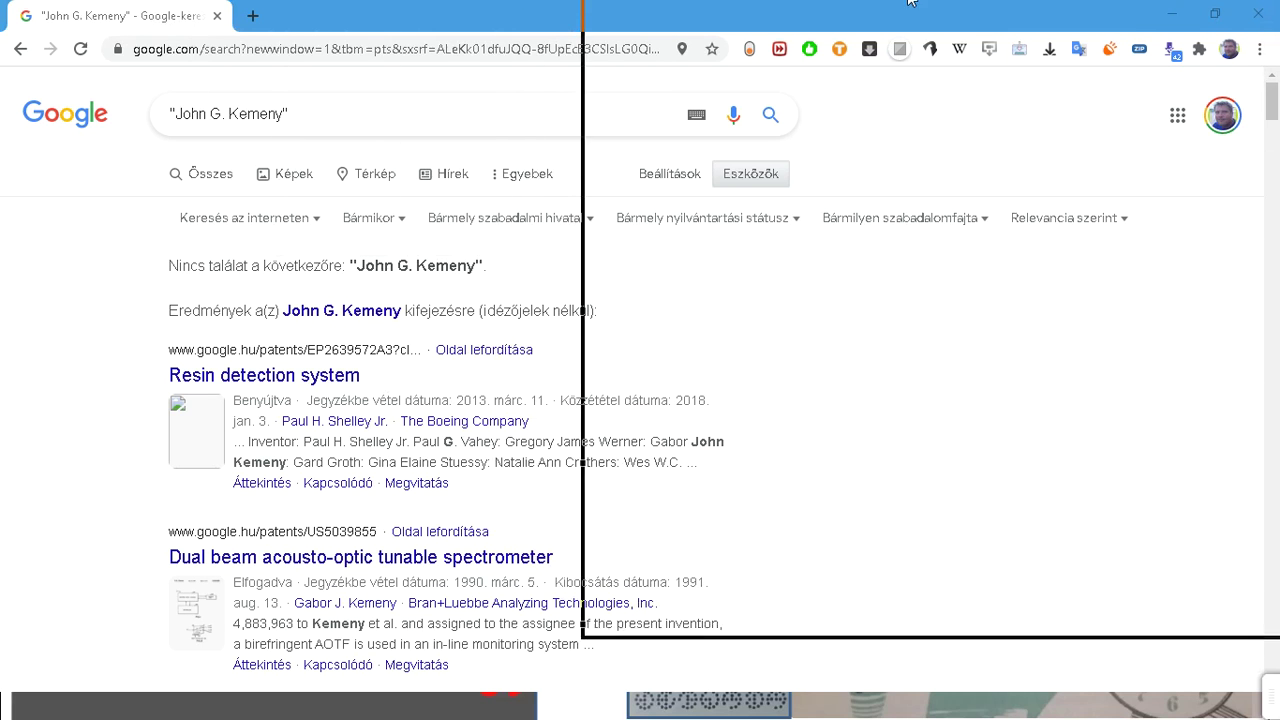
# Step: Resubmit the "John G. Kemeny" patent search in its window
pyautogui.click(953, 31)
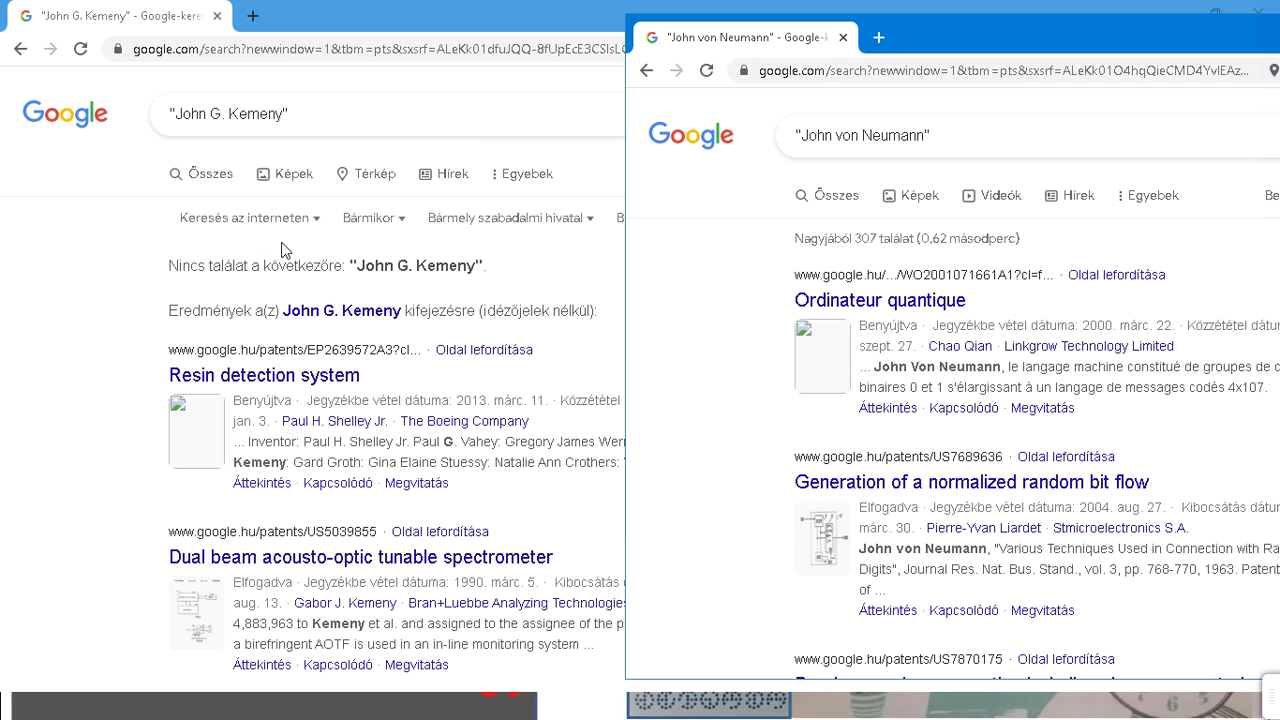
pyautogui.click(431, 112)
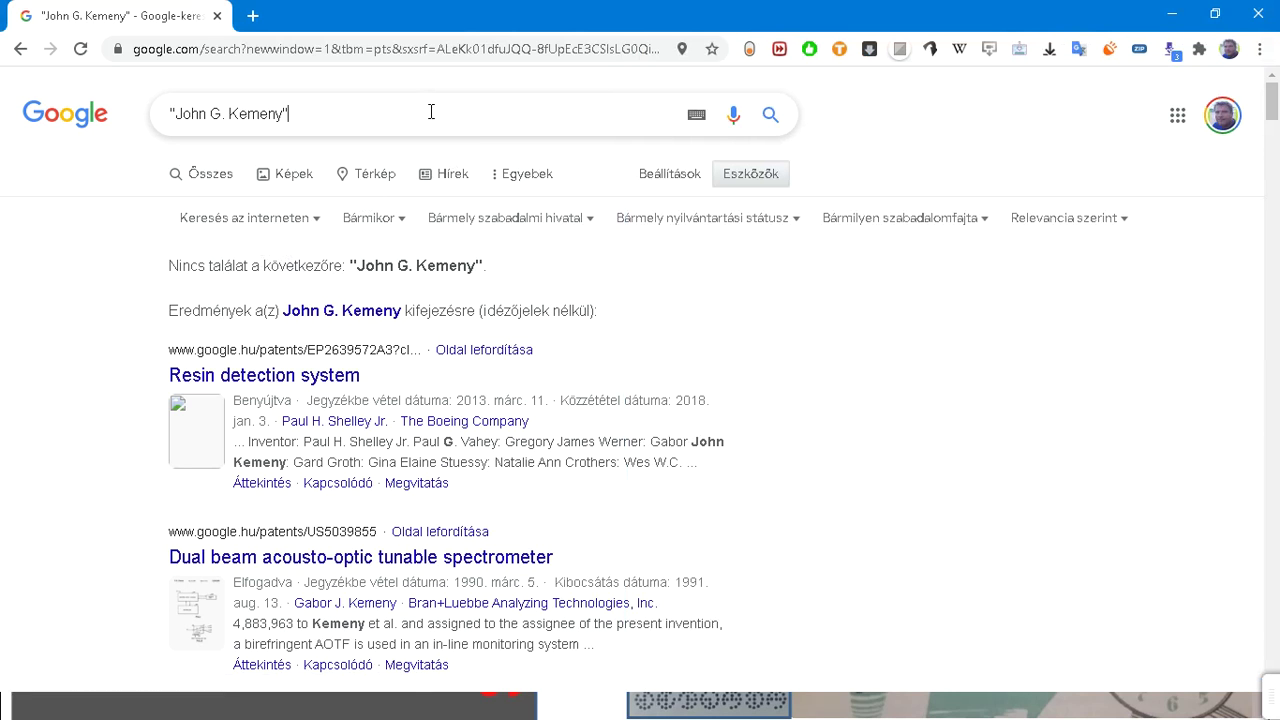
pyautogui.press('Return')
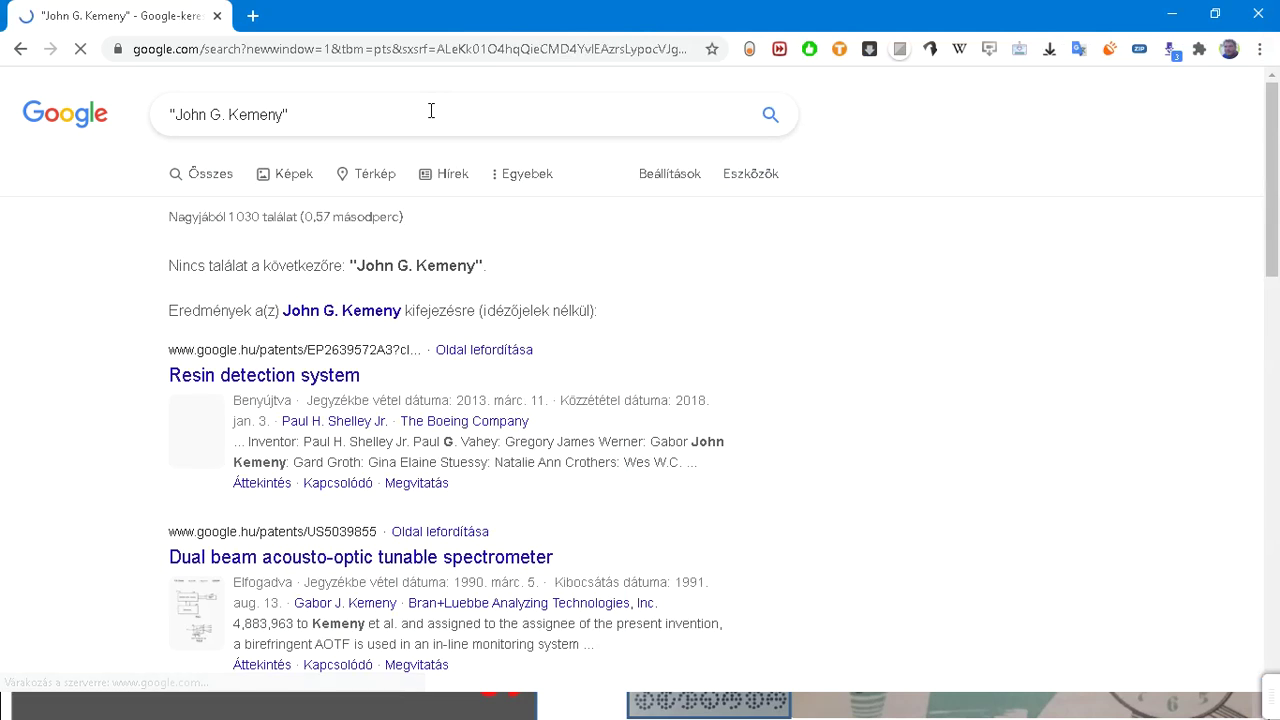
# Step: Move the John von Neumann results window left and duplicate its results tab
pyautogui.hotkey('alt', 'Tab')
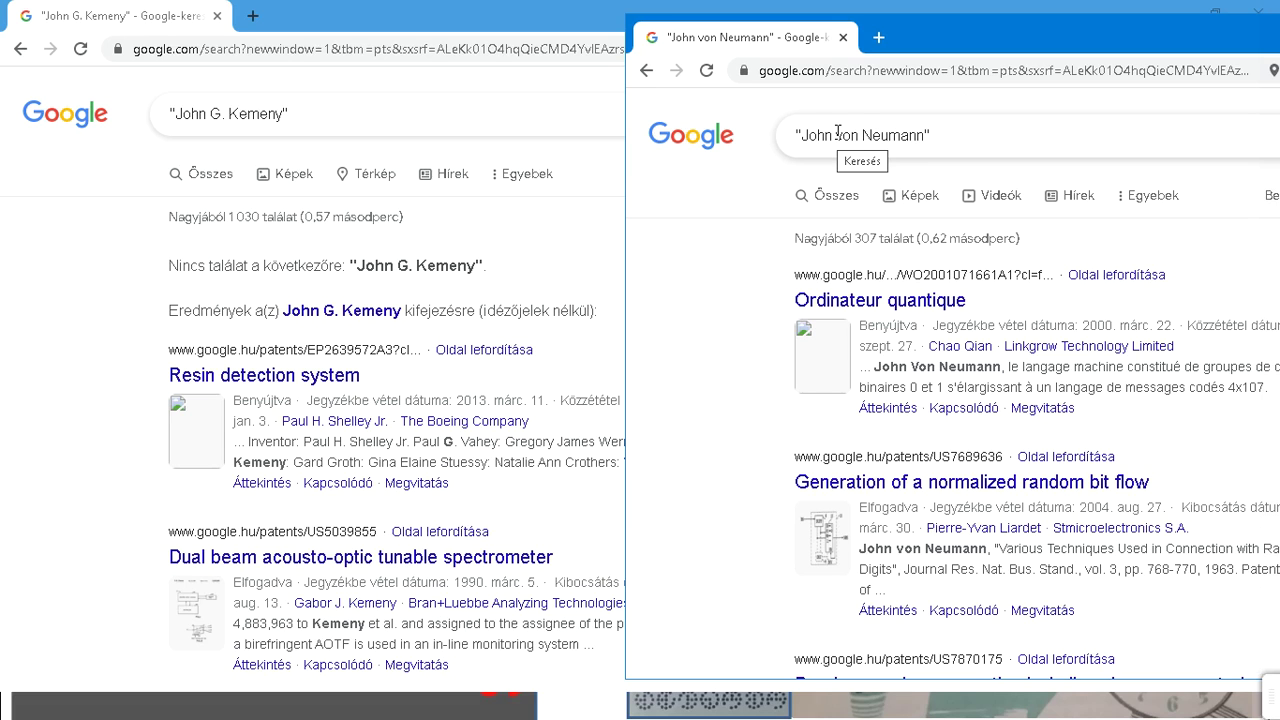
pyautogui.moveTo(924, 134); pyautogui.dragTo(800, 134)
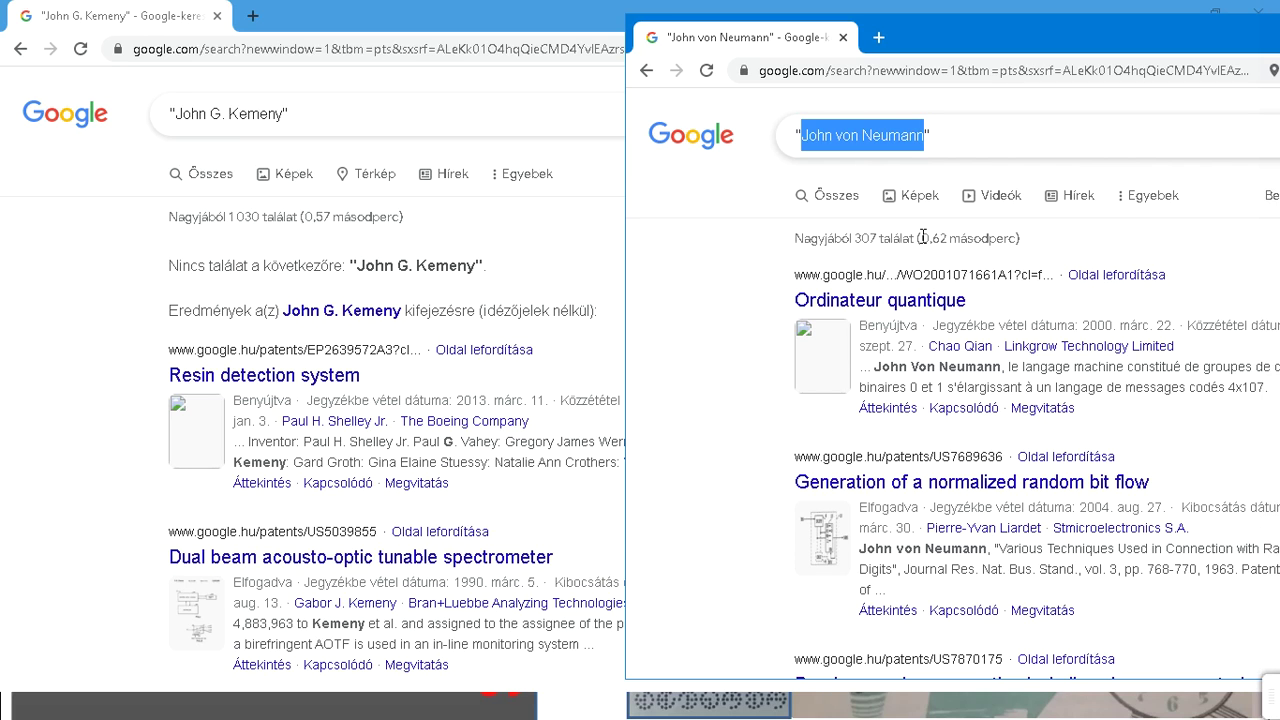
pyautogui.moveTo(1000, 31); pyautogui.dragTo(672, 38)
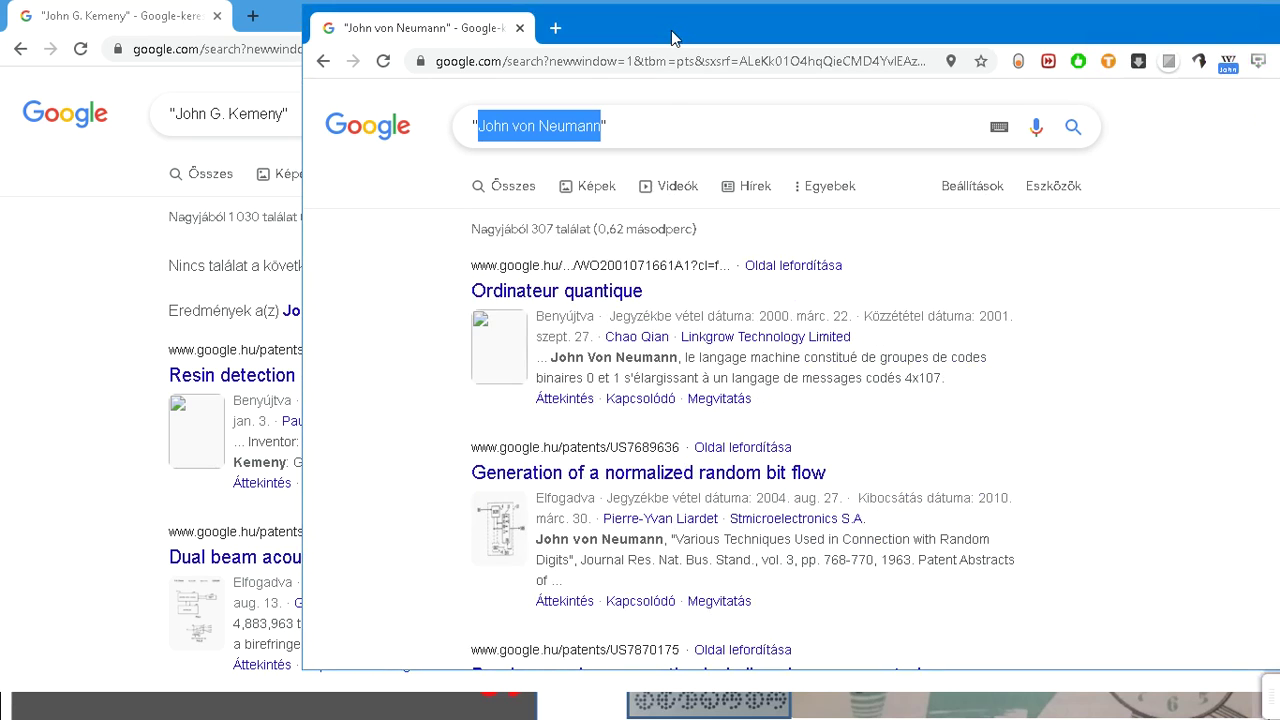
pyautogui.rightClick(421, 36)
pyautogui.press('Escape')
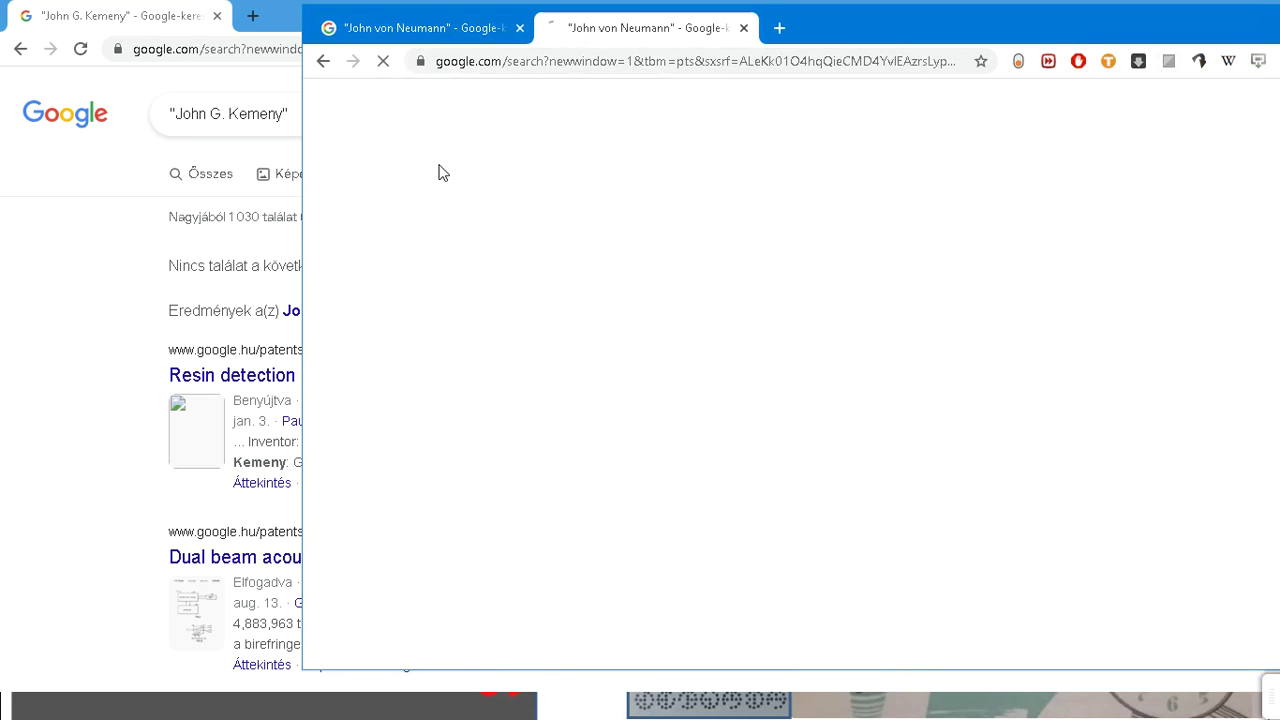
# Step: Move the duplicate tab to a third window and replace the query with "Charles Babbage"
pyautogui.moveTo(725, 28); pyautogui.dragTo(1061, 48)
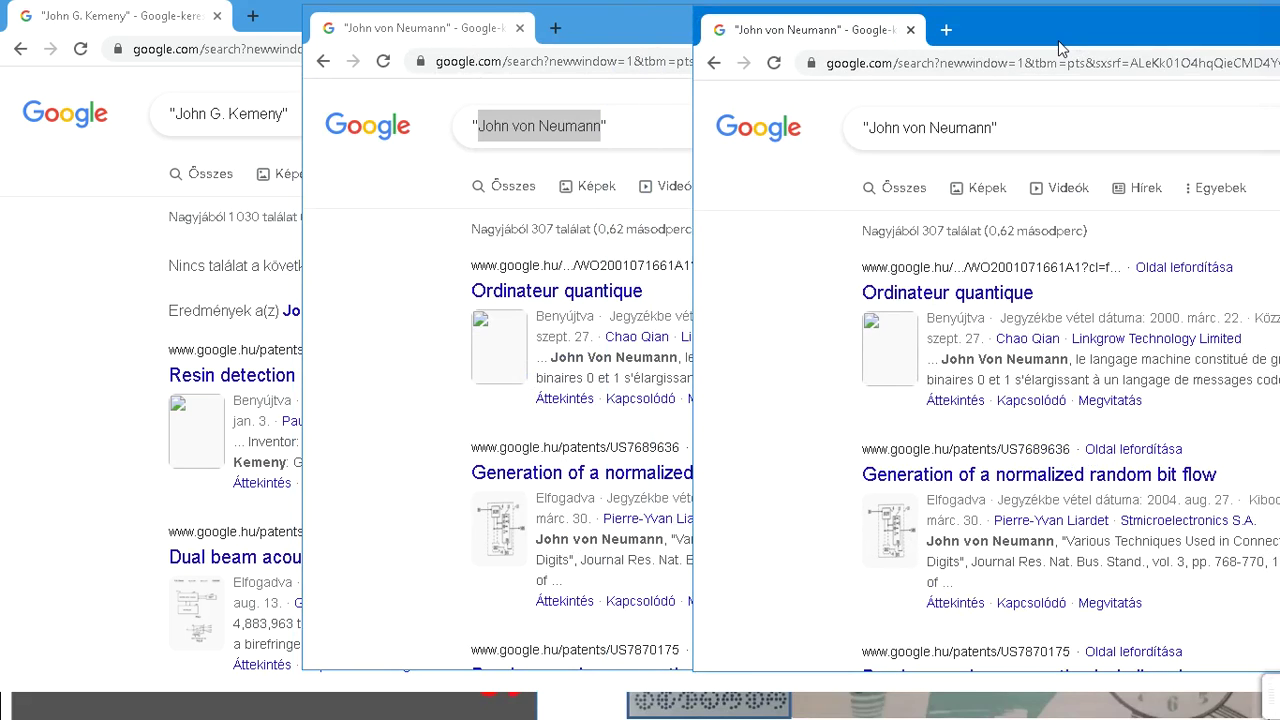
pyautogui.click(1042, 118)
pyautogui.hotkey('ctrl', 'shift', 'Left')
pyautogui.hotkey('ctrl', 'shift', 'Left')
pyautogui.hotkey('ctrl', 'shift', 'Left')
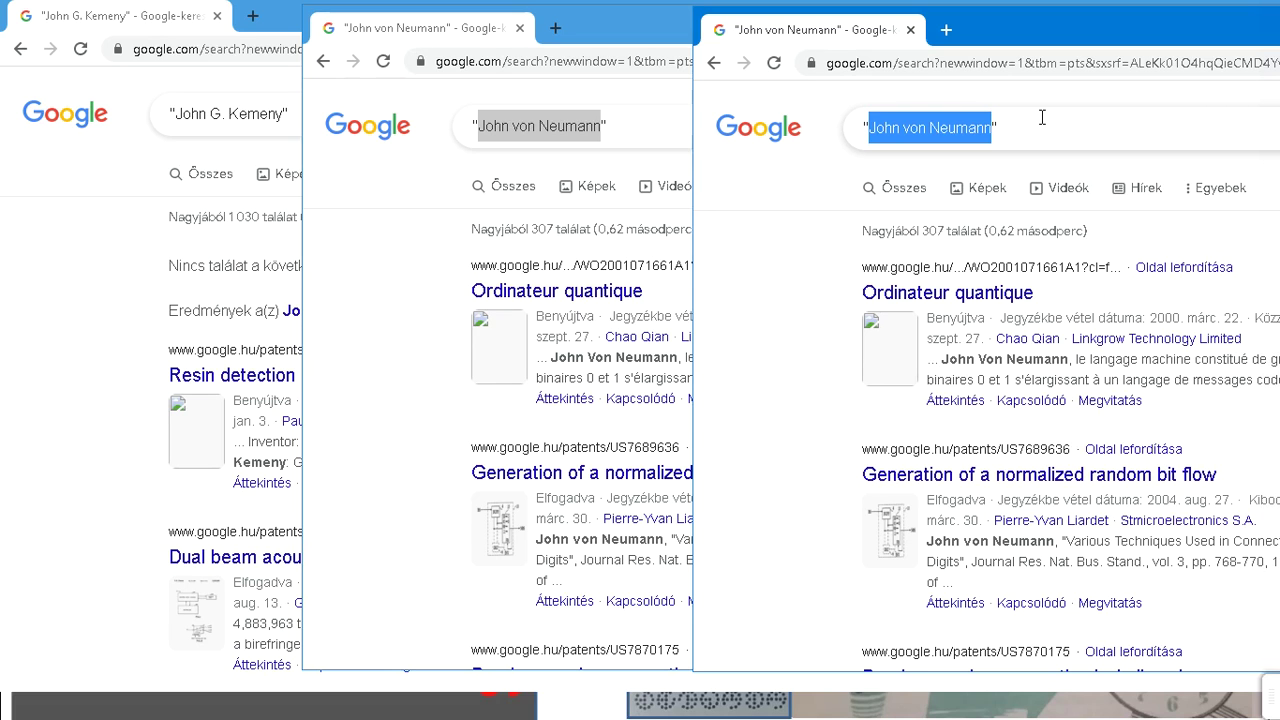
pyautogui.write('Charle')
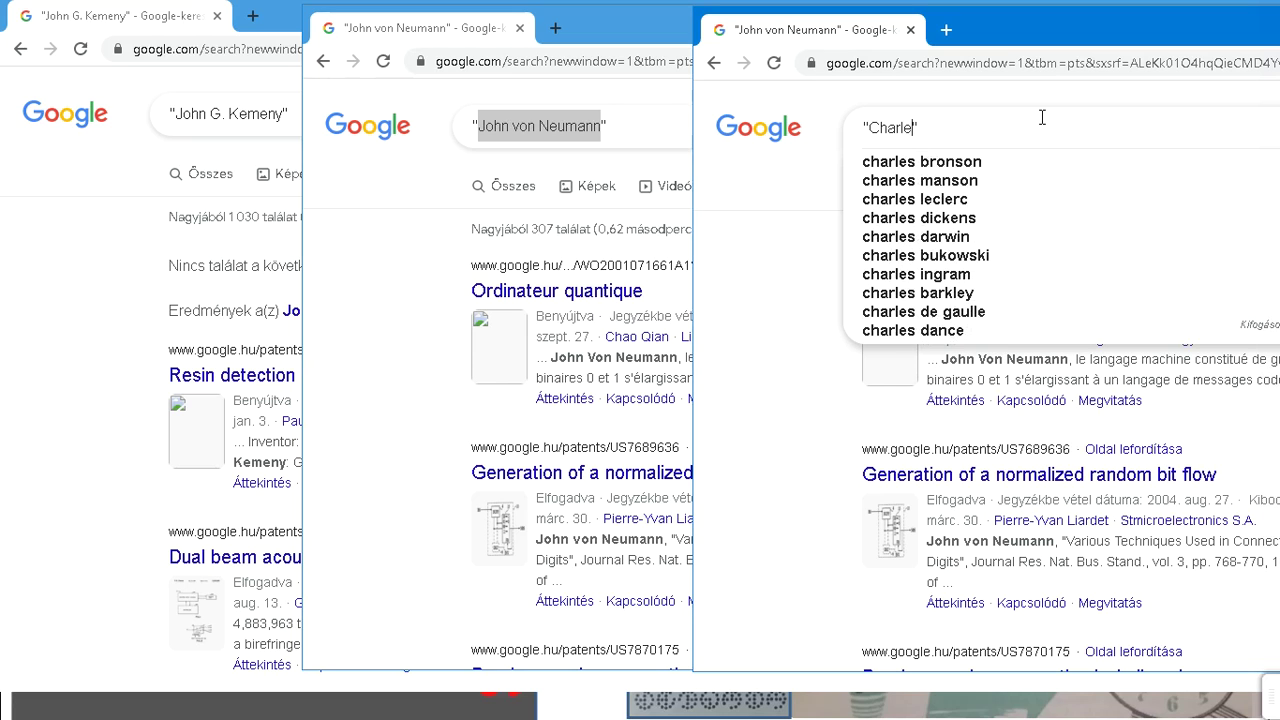
pyautogui.write('s')
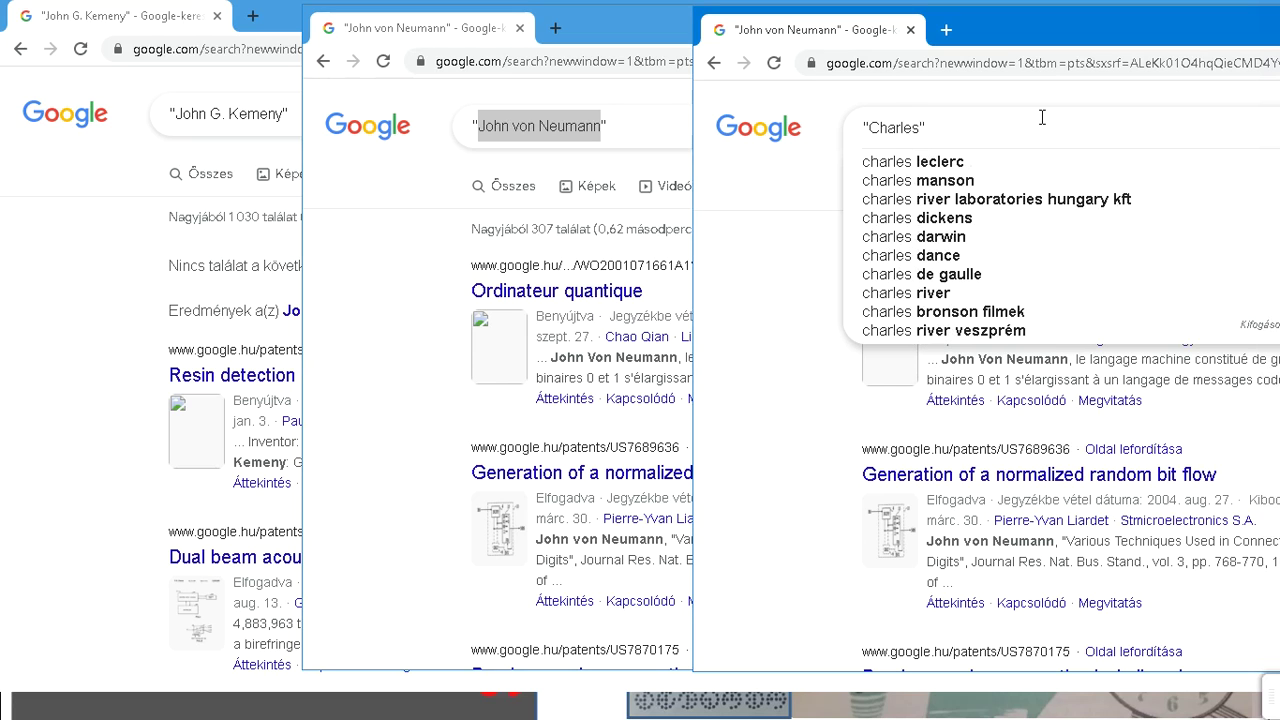
pyautogui.write(' Babb')
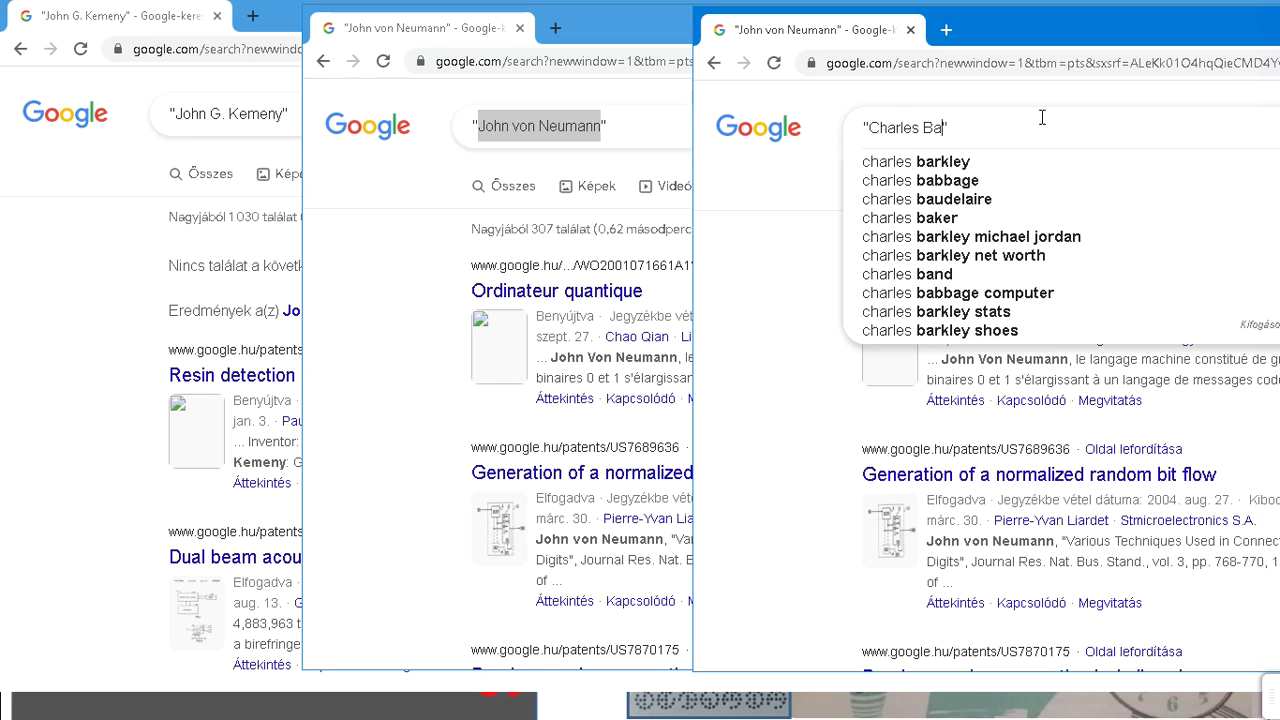
pyautogui.write('age')
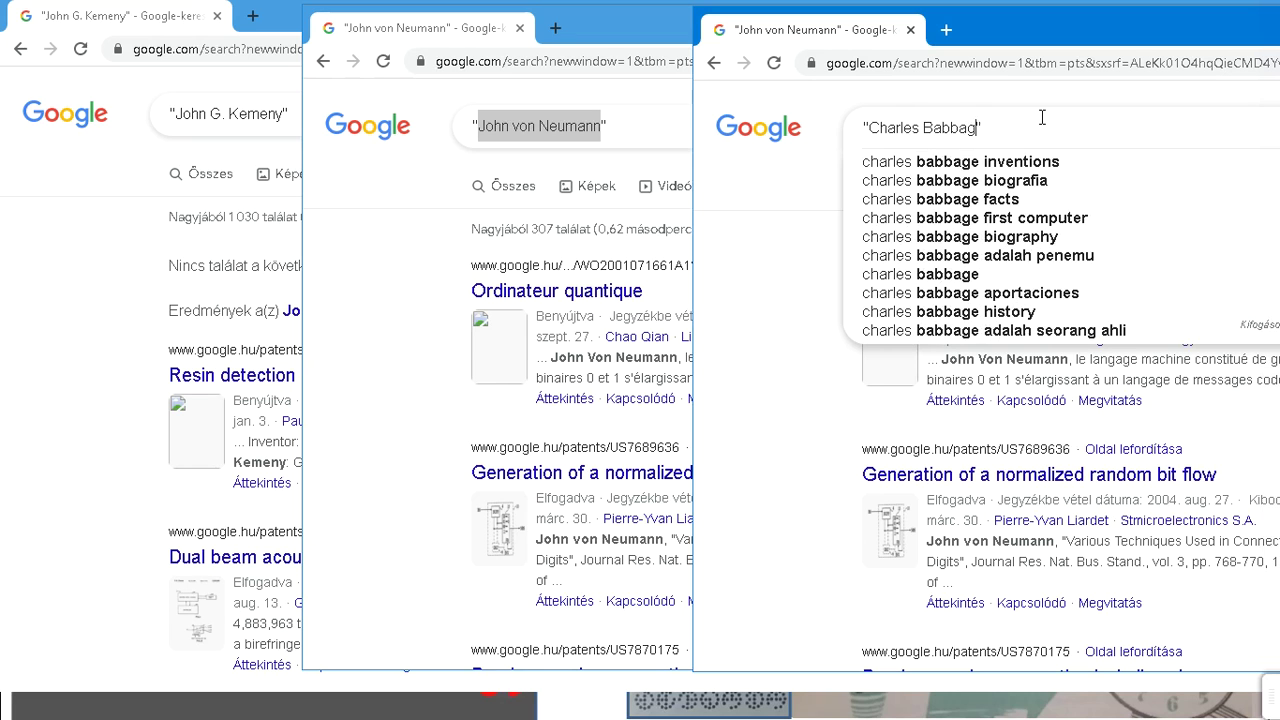
pyautogui.press('Return')
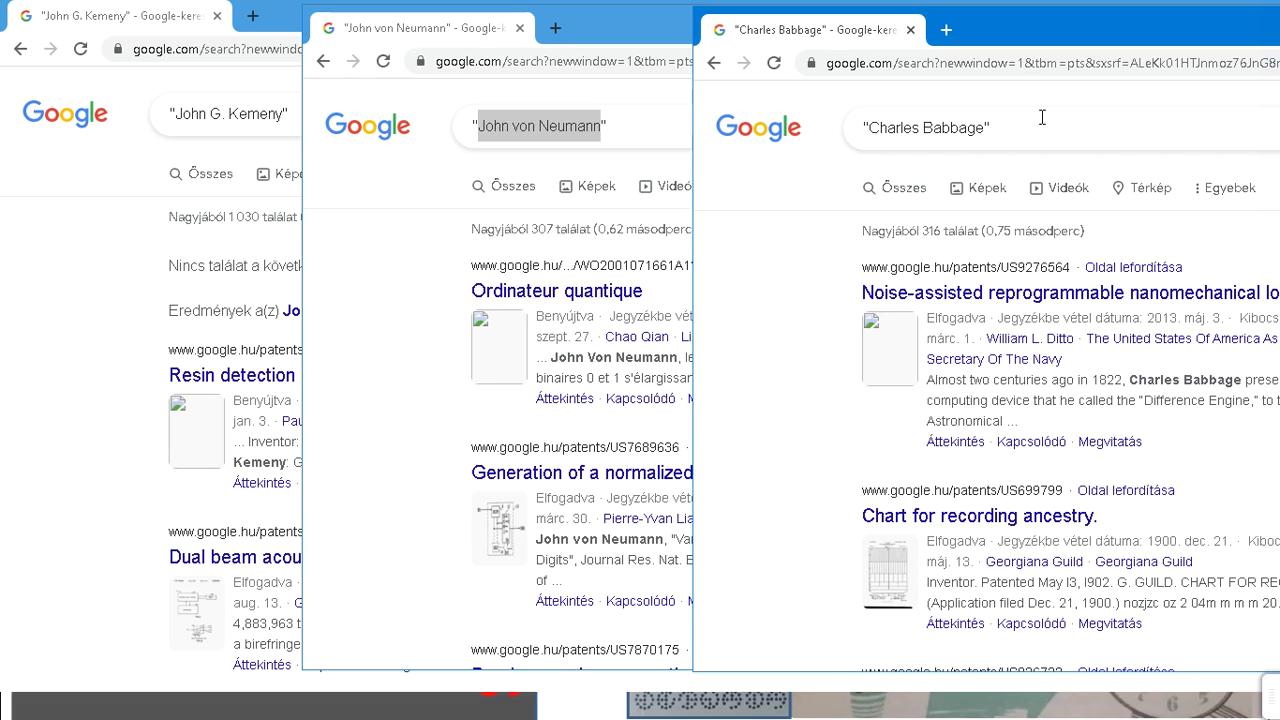
# Step: Capture a full-screen snip of the patent-search windows with Win+Shift+S
pyautogui.press('super+shift+s')
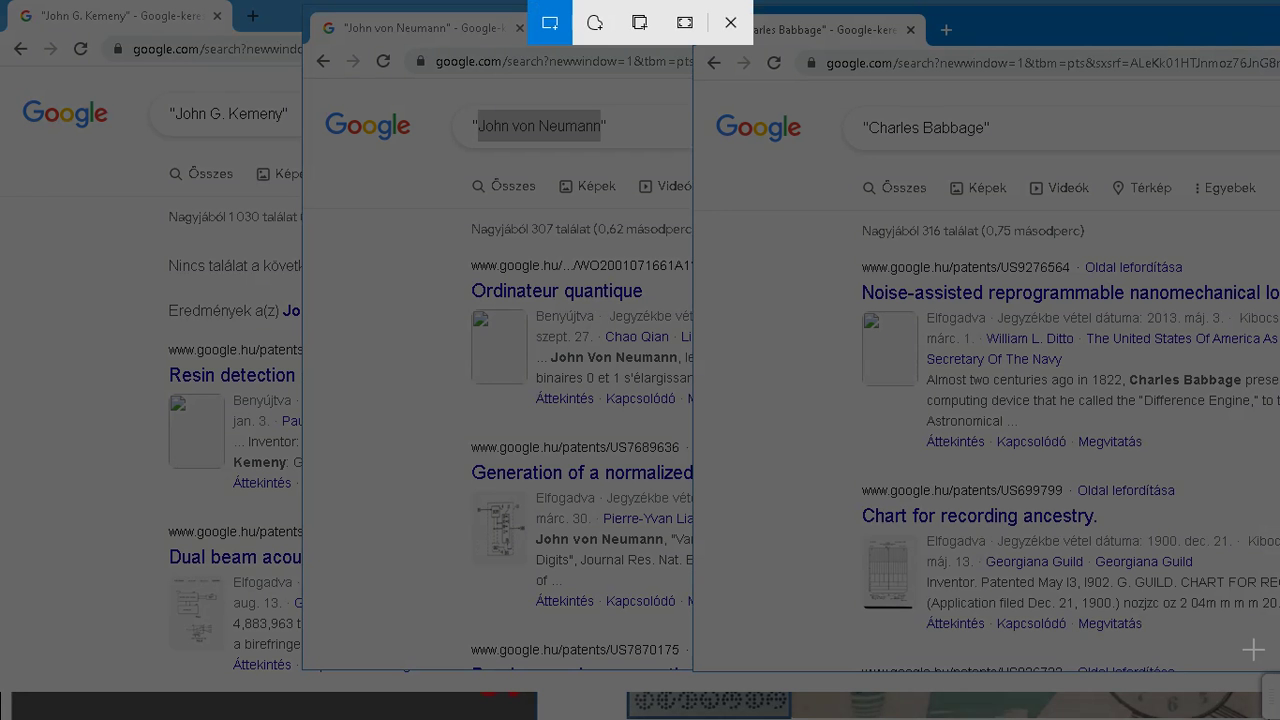
pyautogui.moveTo(1268, 650); pyautogui.dragTo(8, 2)
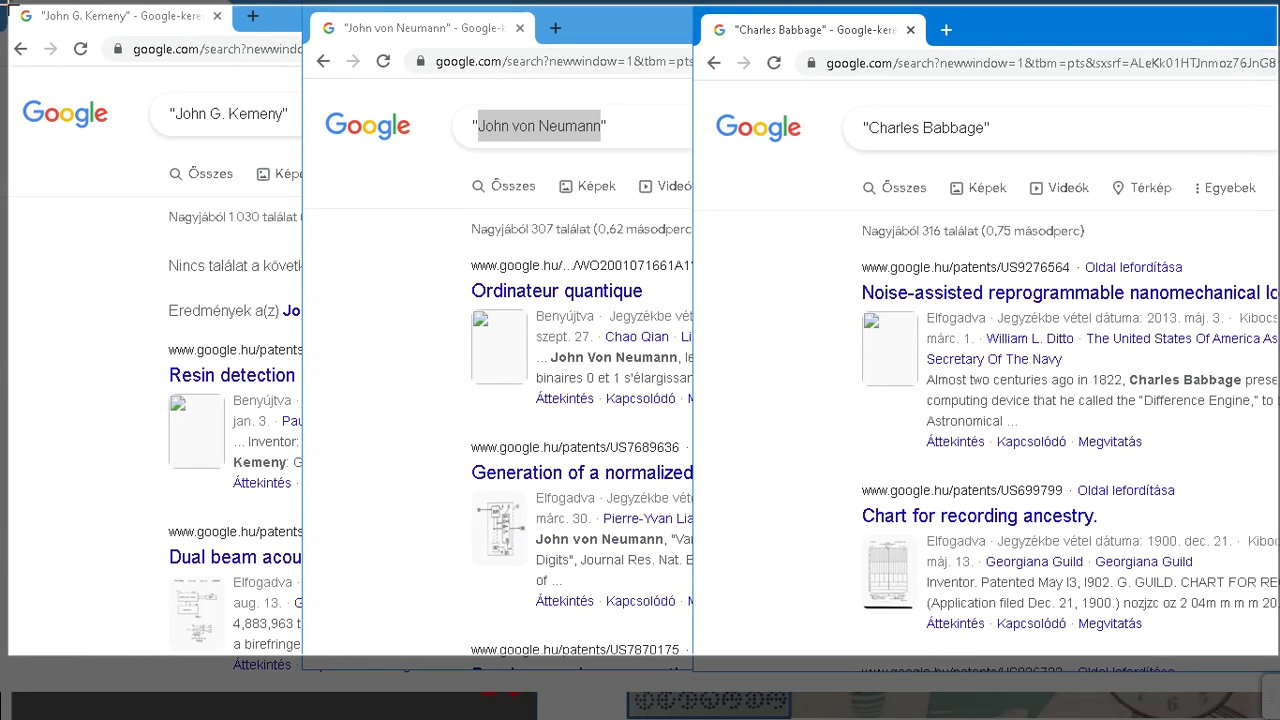
pyautogui.moveTo(8, 6); pyautogui.dragTo(9, 6)
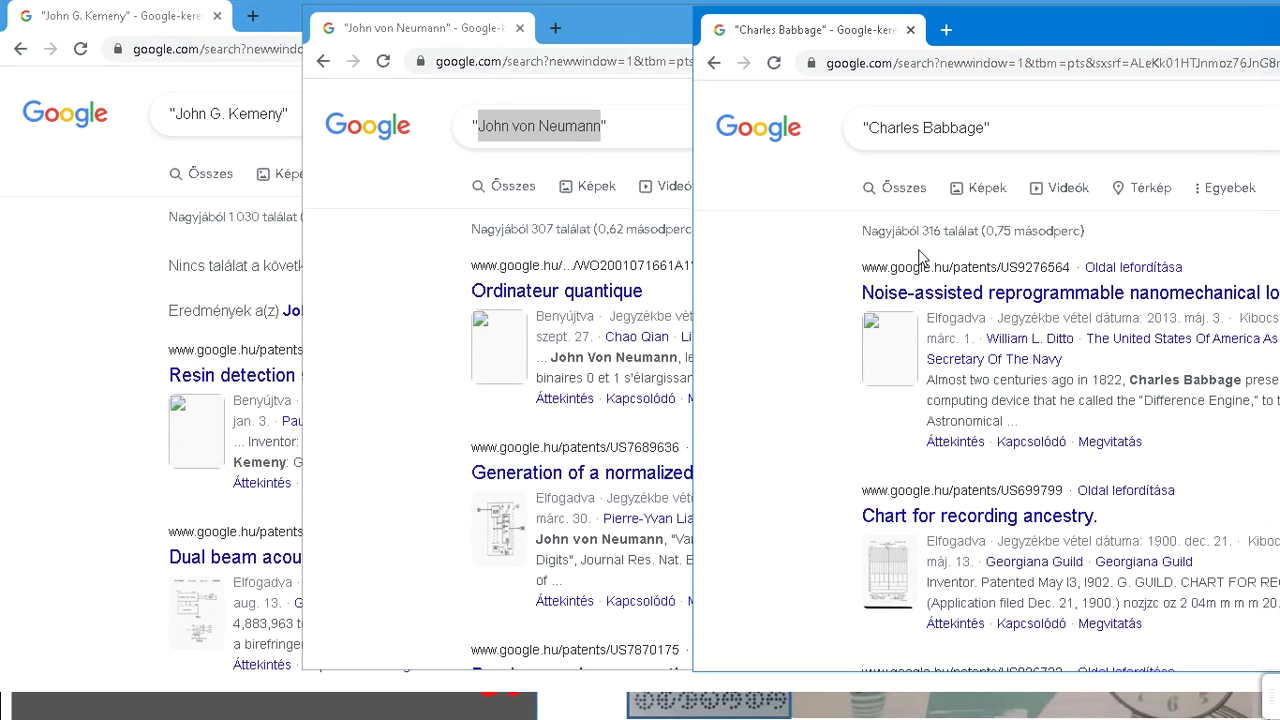
# Step: Switch to the Az ÁSZ-BASIC és utódai presentation window
pyautogui.hotkey('alt', 'Tab')
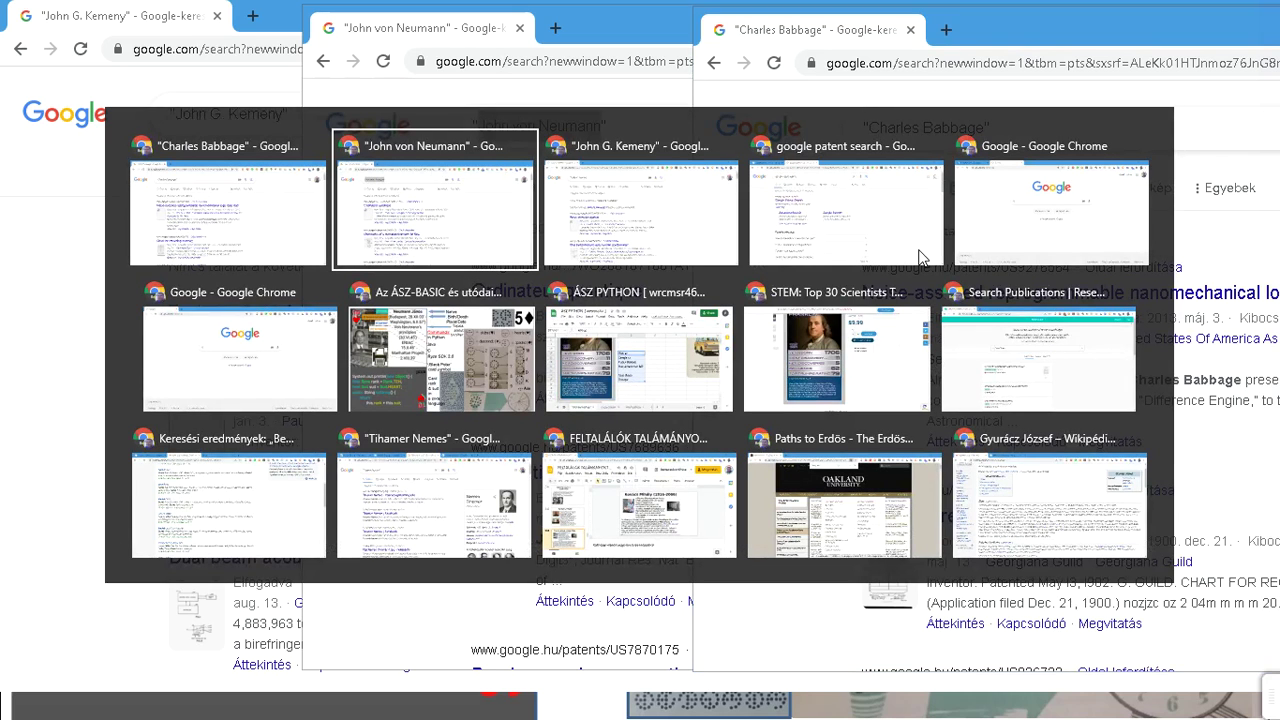
pyautogui.hotkey('alt', 'Tab')
pyautogui.hotkey('alt', 'Tab')
pyautogui.hotkey('alt', 'Tab')
pyautogui.hotkey('alt', 'Tab')
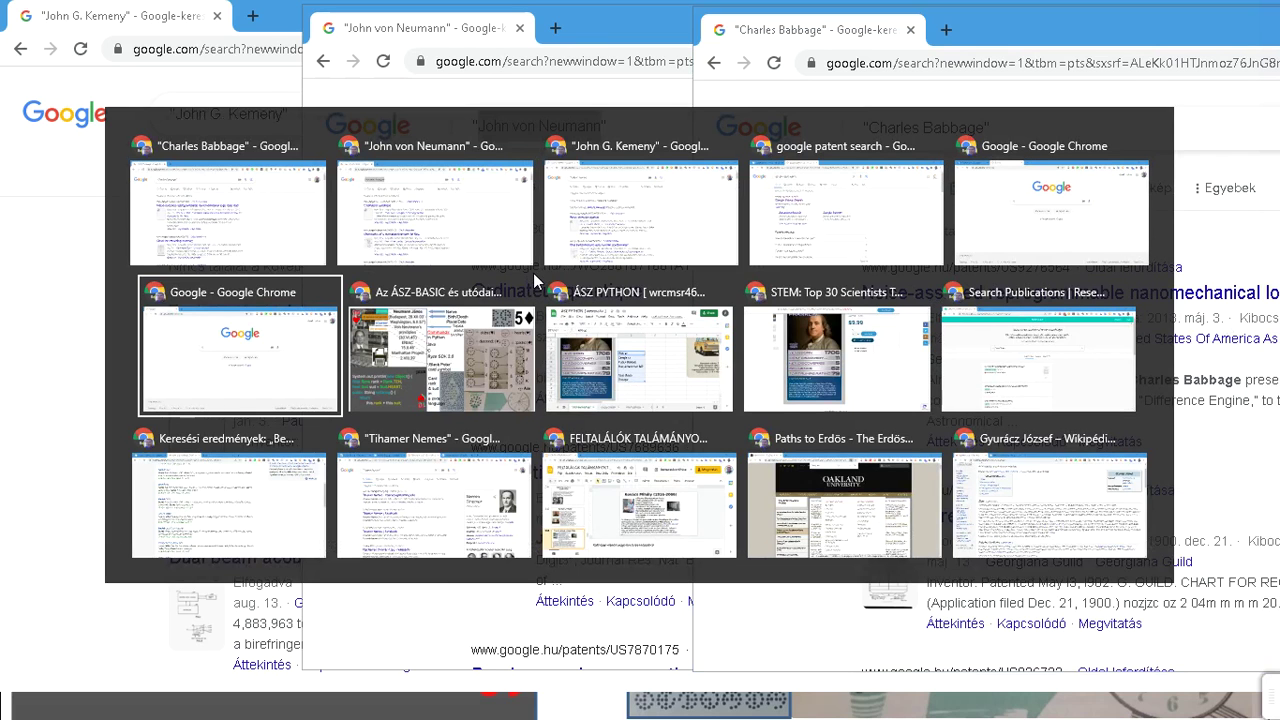
pyautogui.click(458, 342)
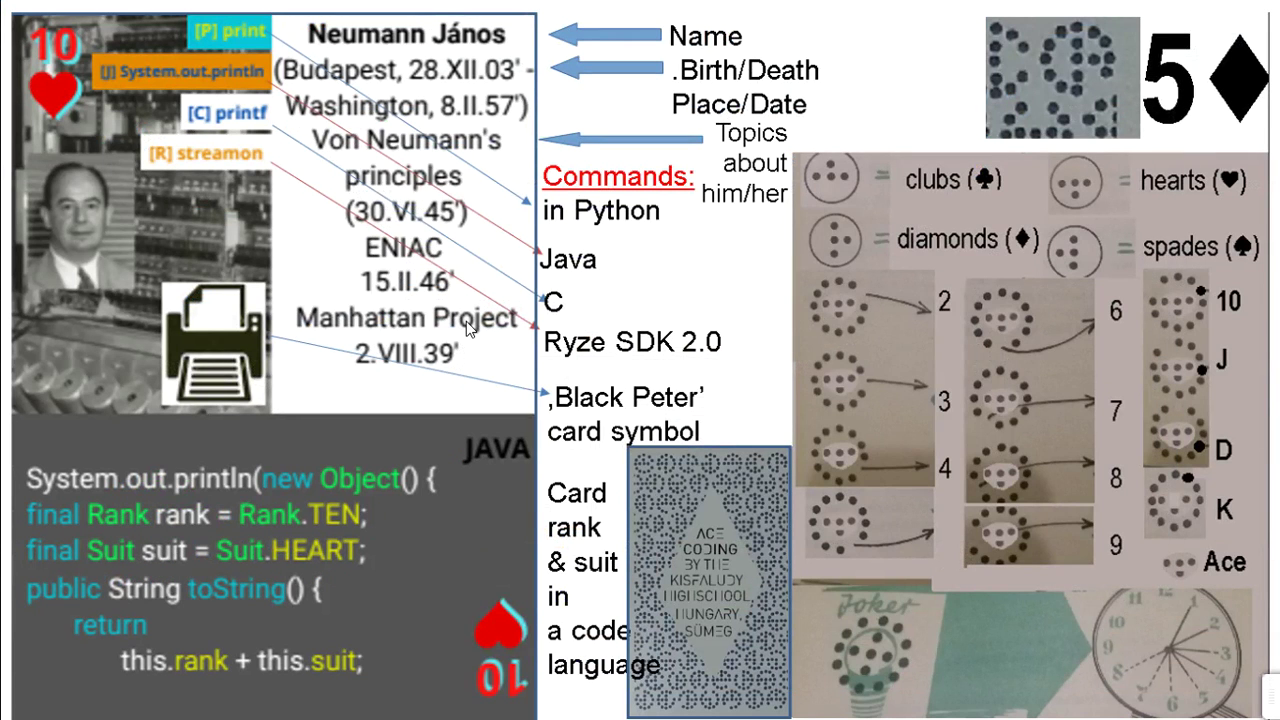
# Step: Exit full-screen view, insert slide 19 after slide 18, and paste the patent-search screenshot
pyautogui.press('F11')
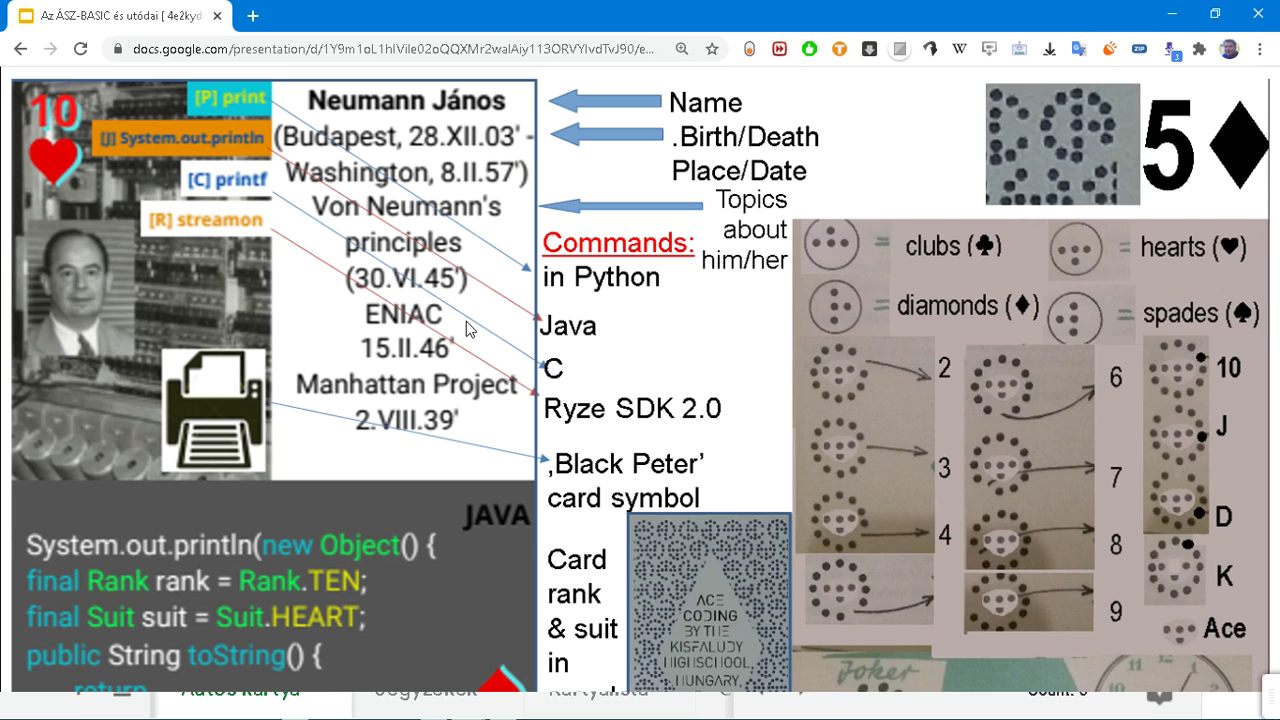
pyautogui.press('Escape')
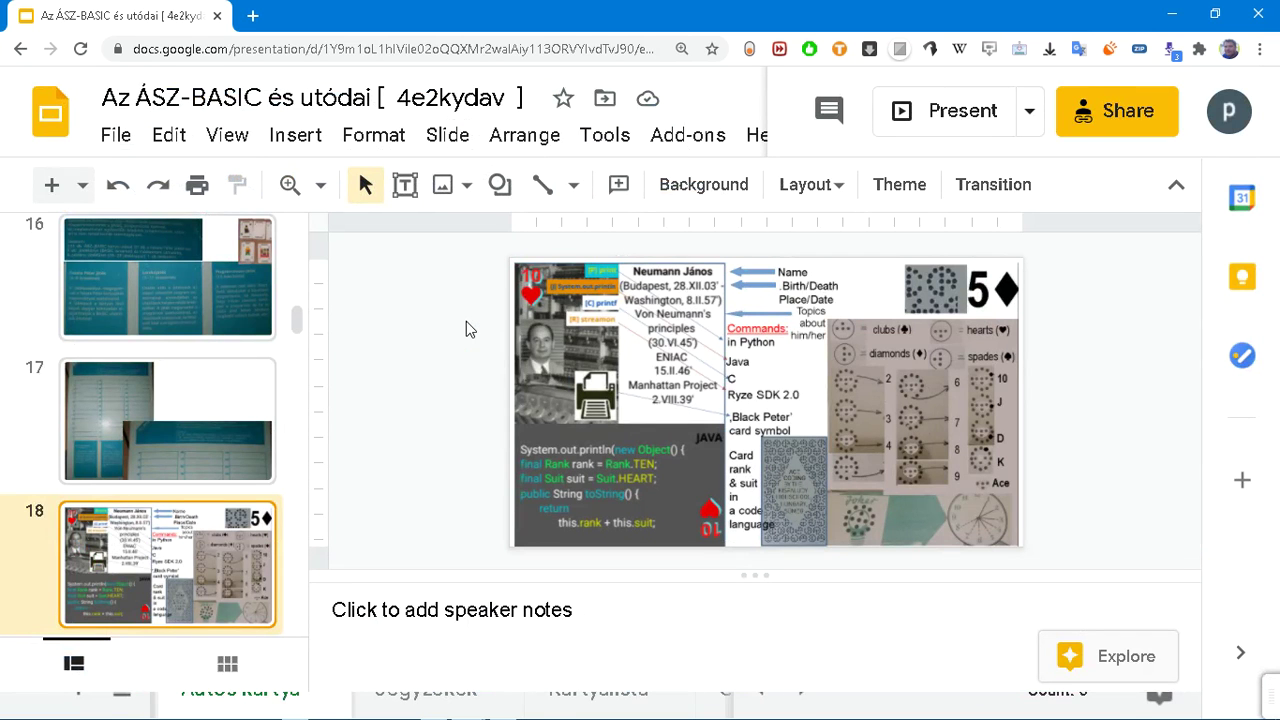
pyautogui.hotkey('ctrl', 'm')
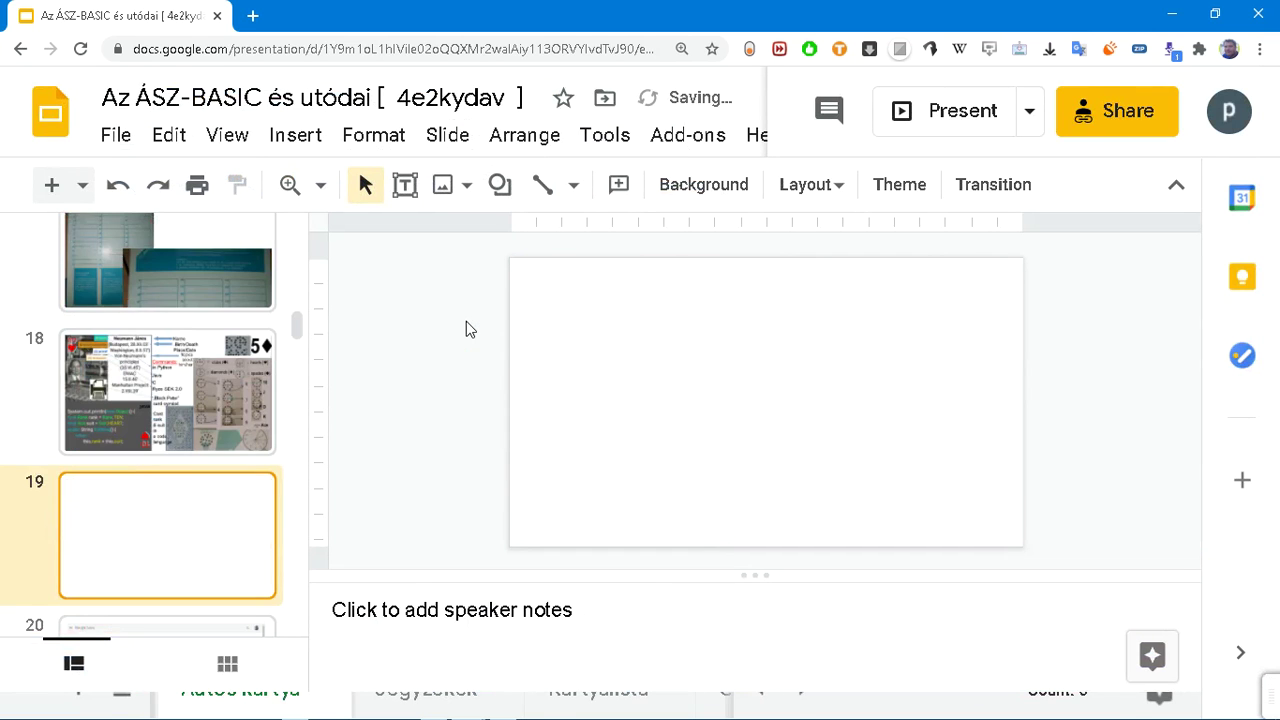
pyautogui.hotkey('ctrl', 'v')
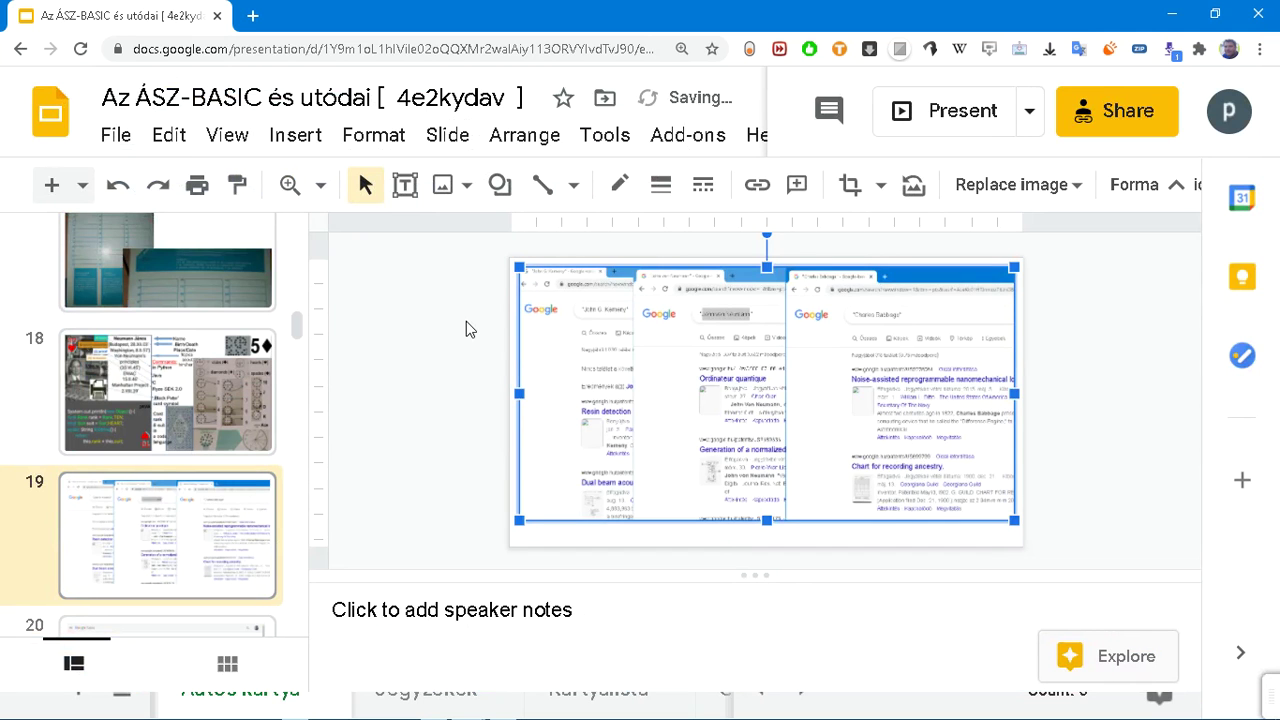
pyautogui.hotkey('alt', 'Tab')
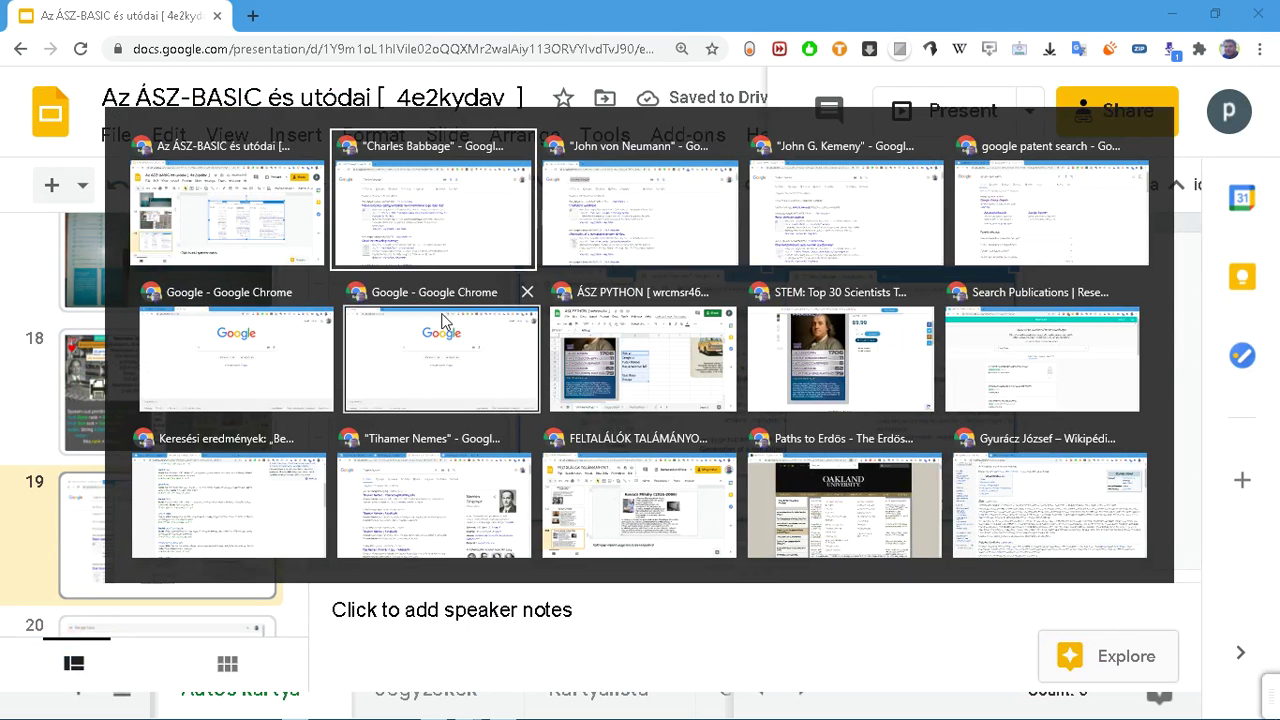
# Step: Return to the ÁSZ PYTHON spreadsheet's 'Autós kártya' sheet and select cell D15
pyautogui.click(845, 385)
pyautogui.hotkey('alt', 'Tab')
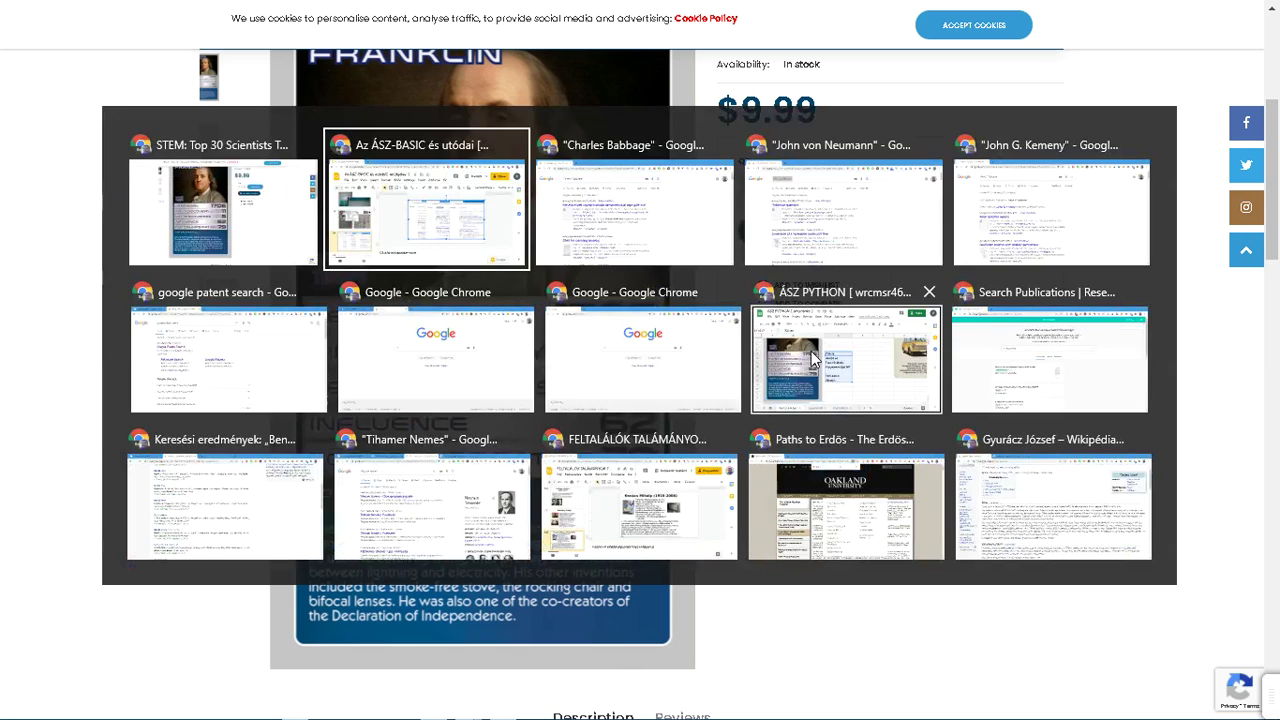
pyautogui.click(793, 361)
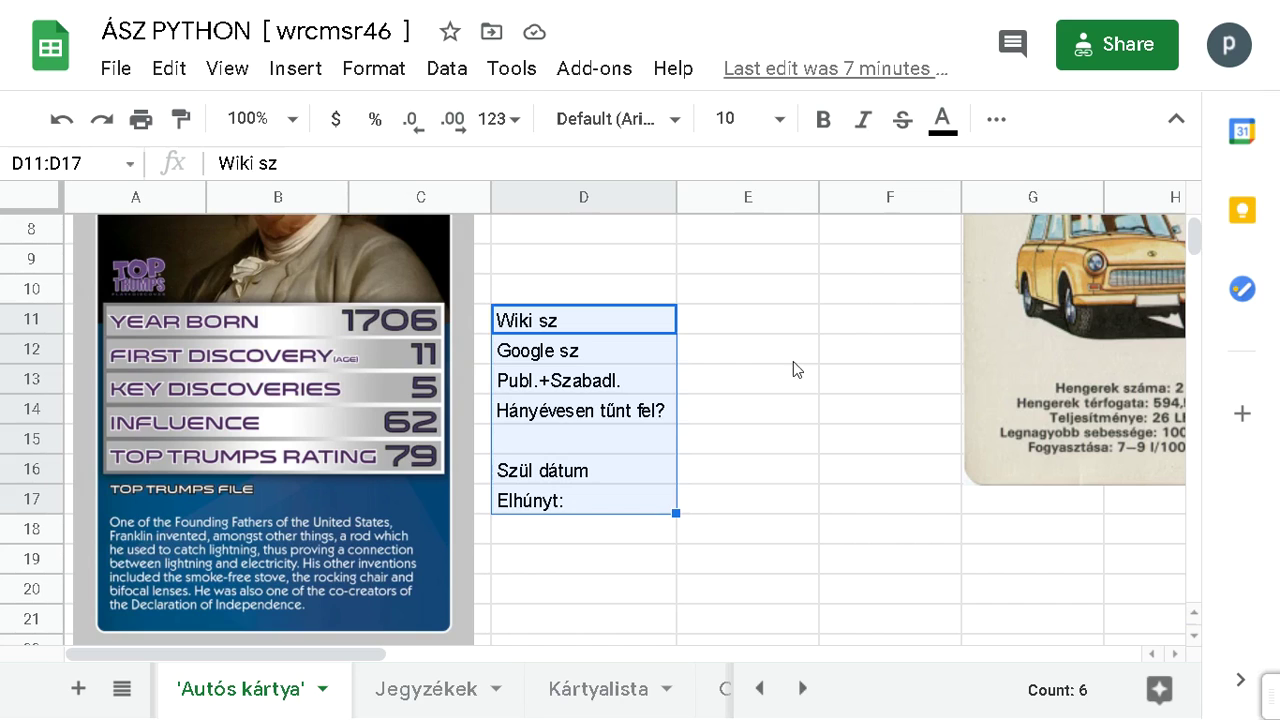
pyautogui.click(594, 442)
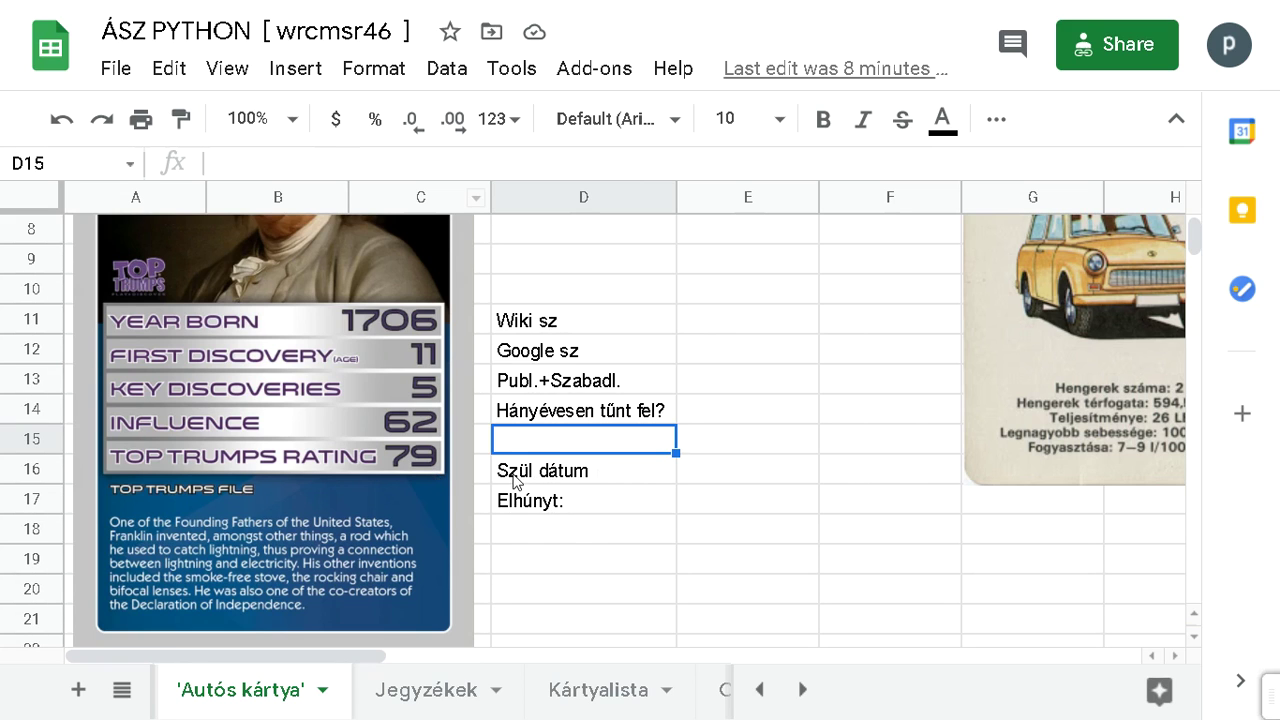
pyautogui.scroll(2, 509, 479)
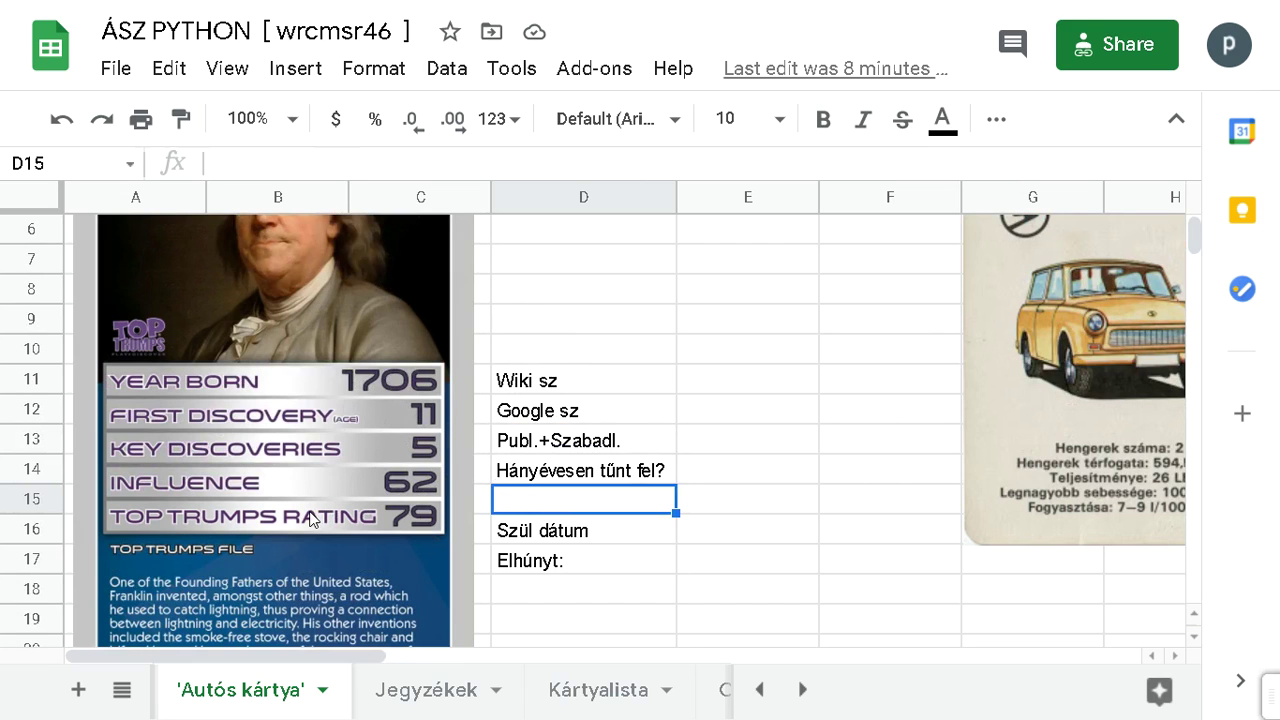
pyautogui.scroll(-2, 312, 519)
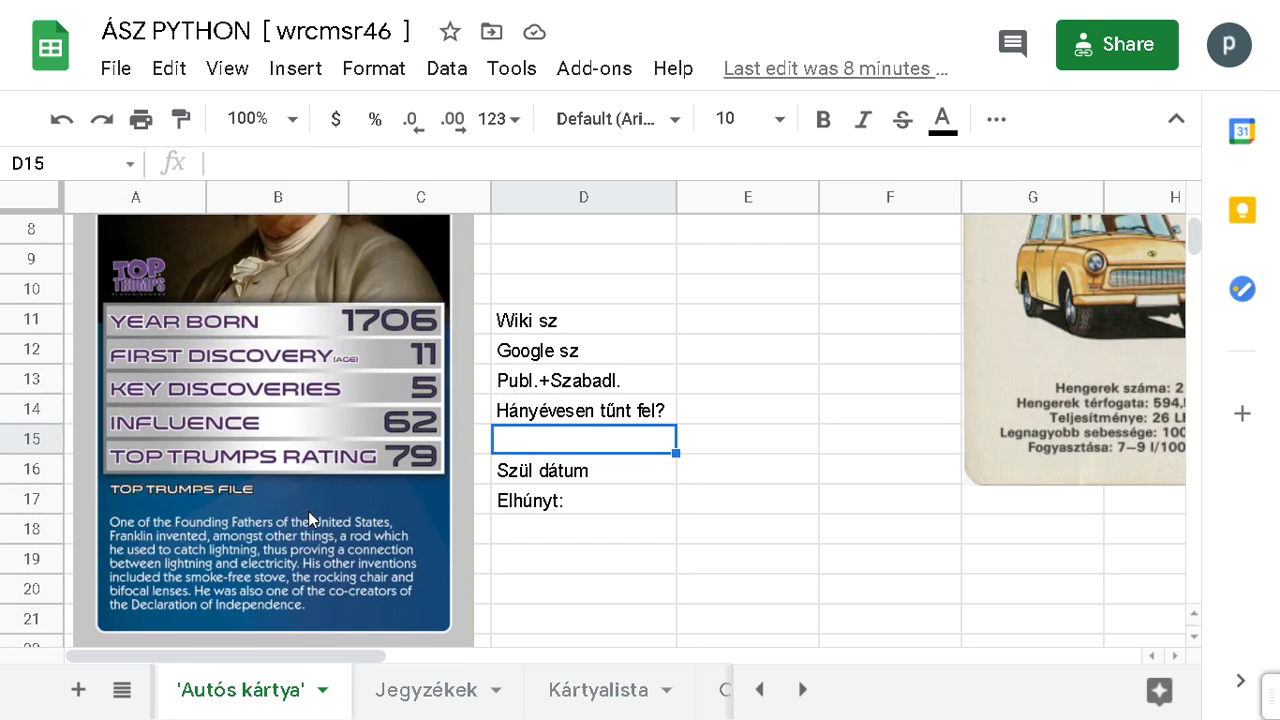
pyautogui.scroll(2, 308, 511)
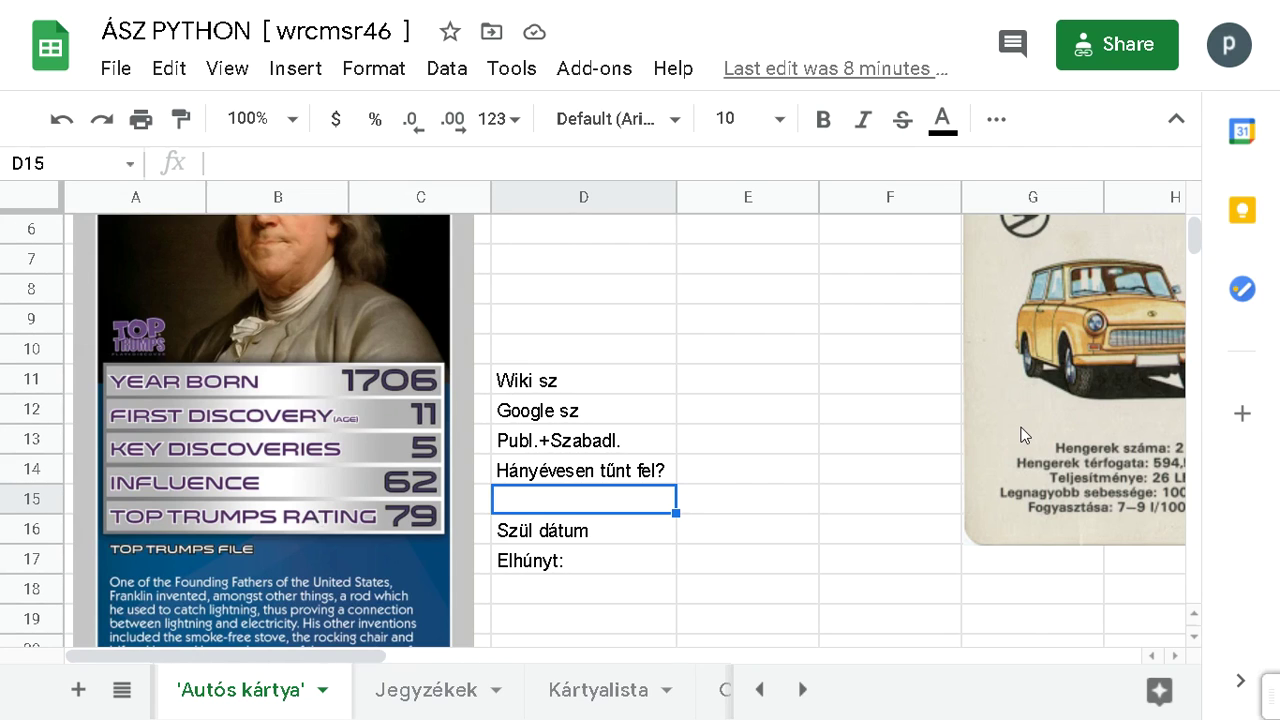
# Step: Correct D14 to 'Hány évesen tűnt fel?' and enter 'G.Patent sz.' in D15
pyautogui.click(540, 470)
pyautogui.doubleClick(540, 470)
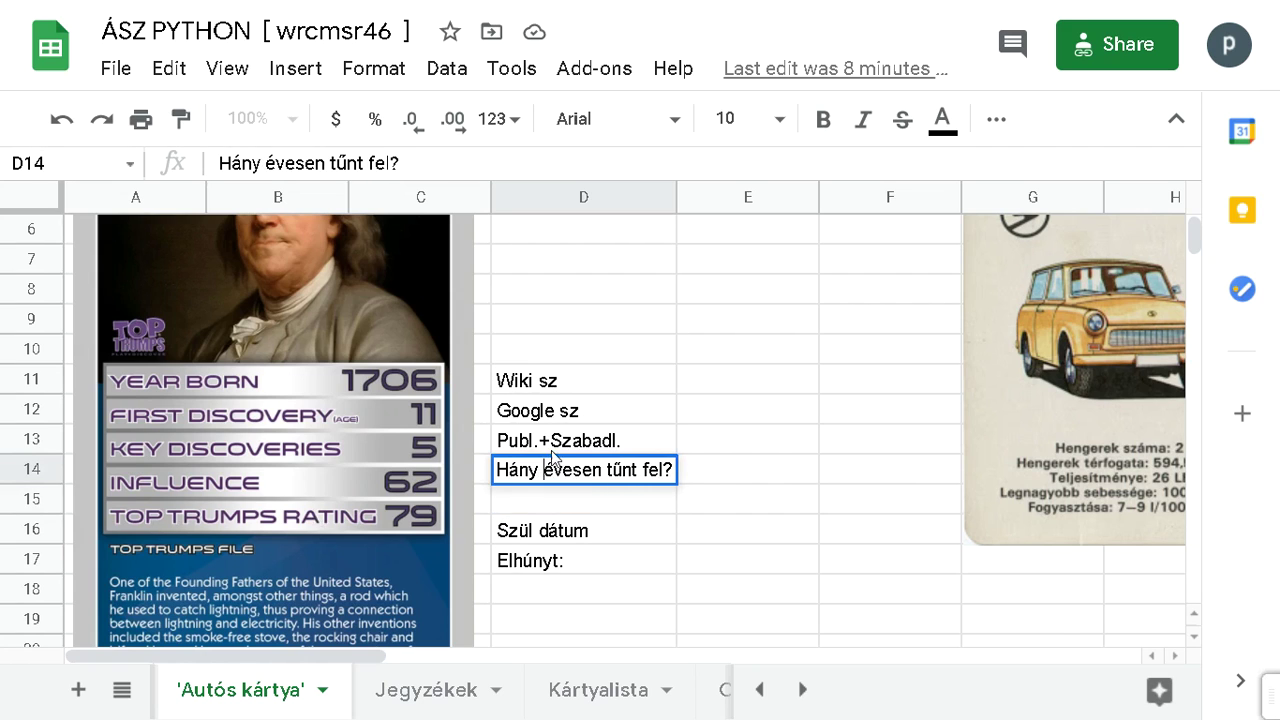
pyautogui.press('Return')
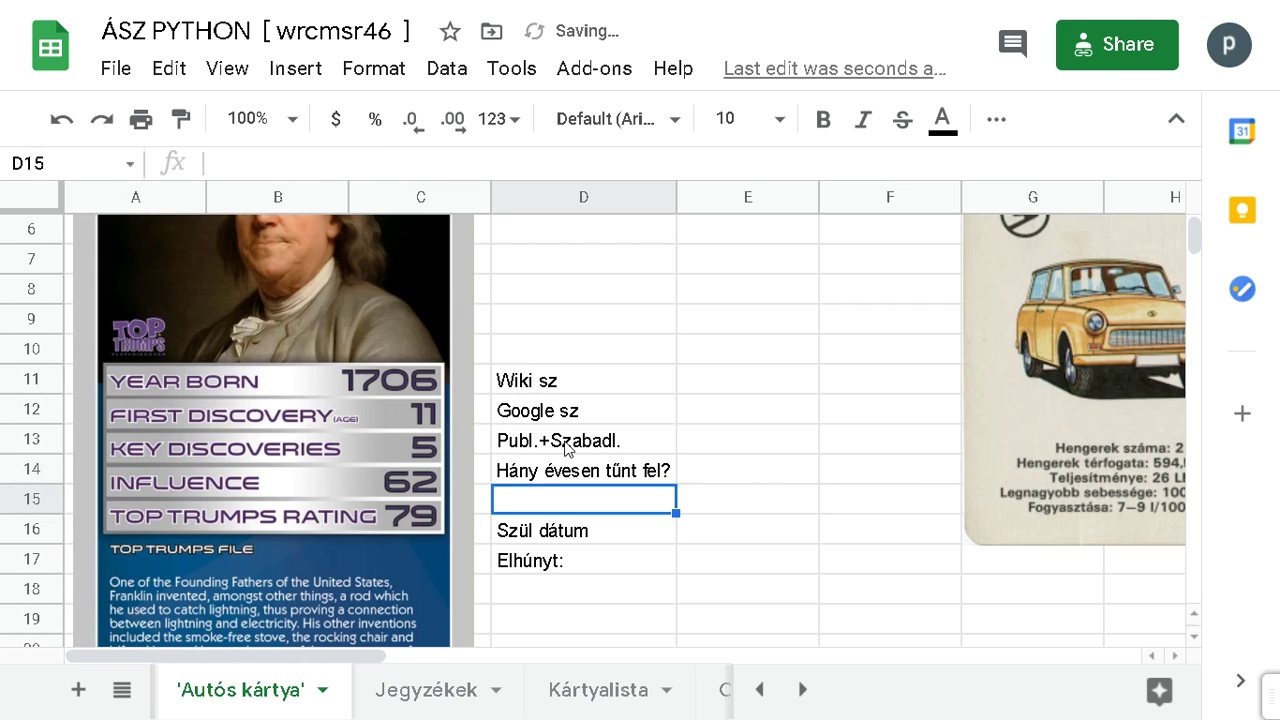
pyautogui.write('G')
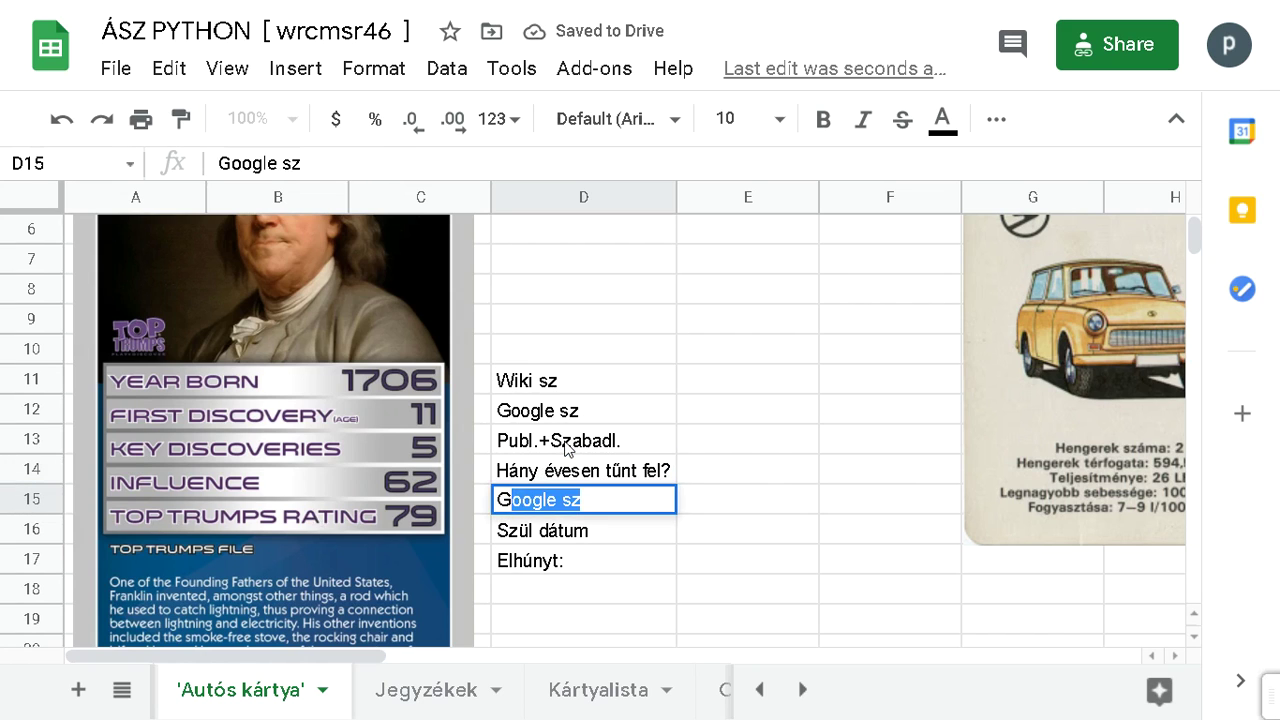
pyautogui.write('.Pa')
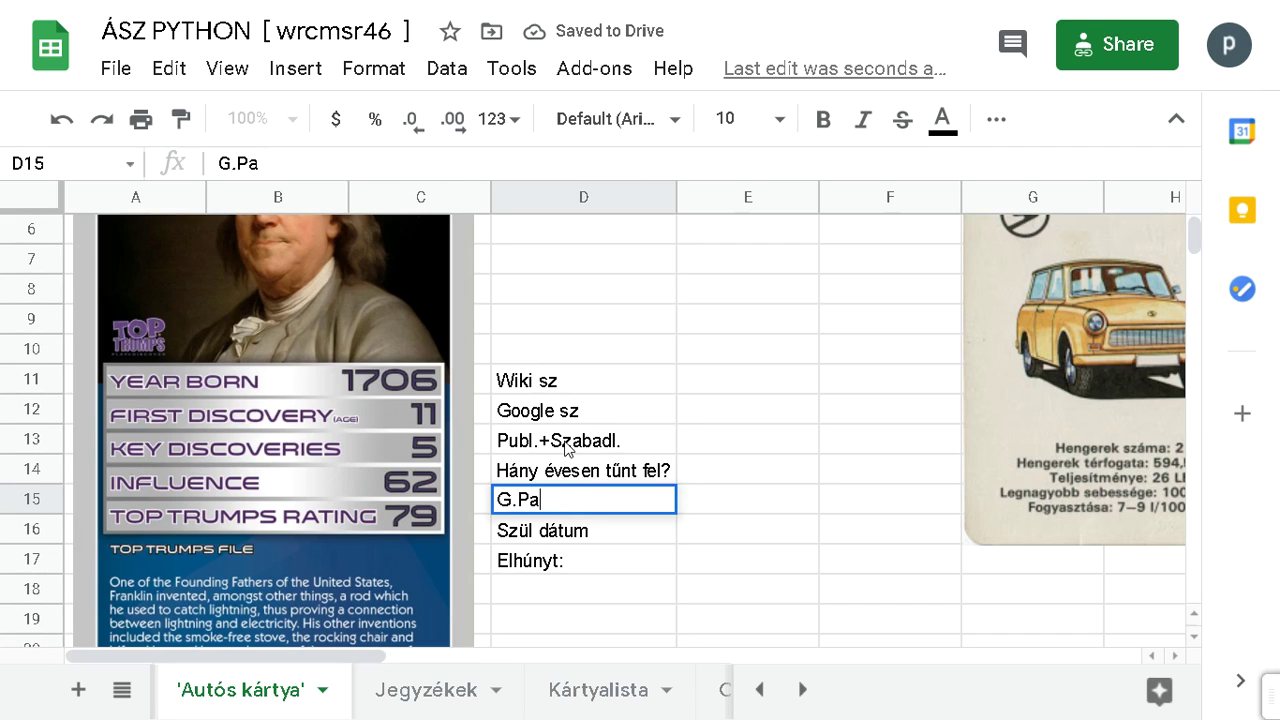
pyautogui.write('te')
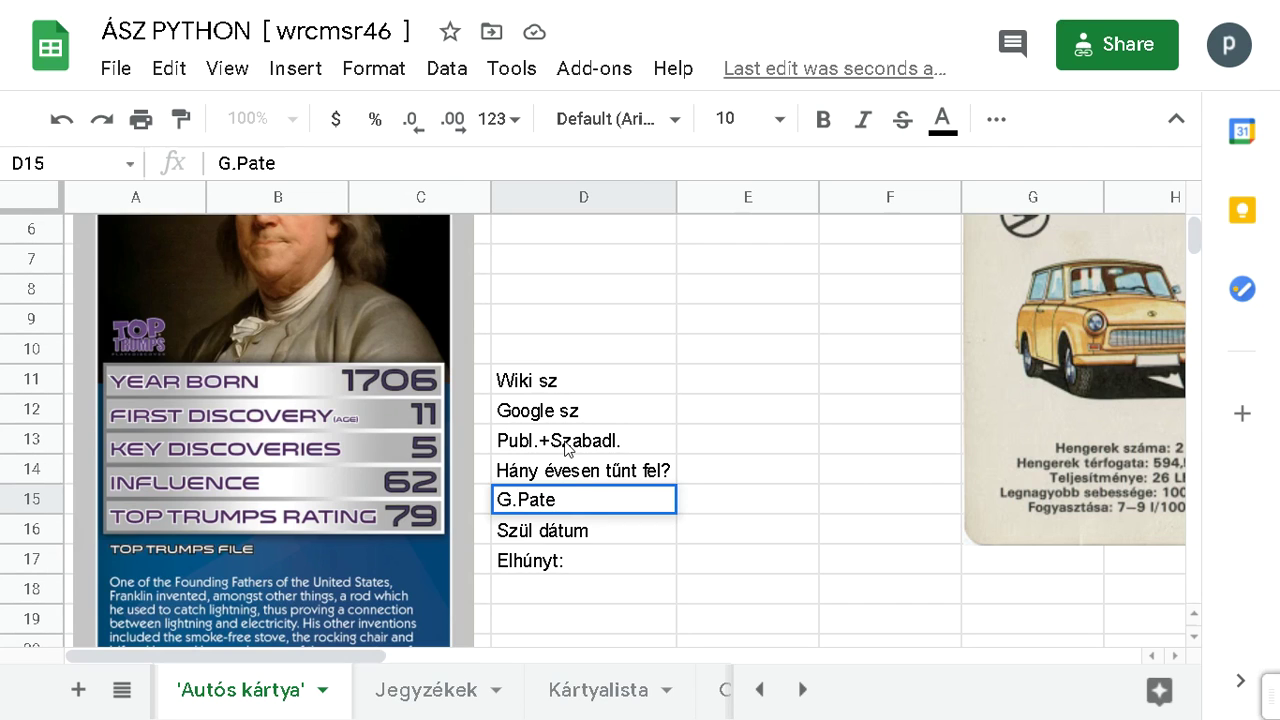
pyautogui.write('nt sz.')
pyautogui.press('Tab')
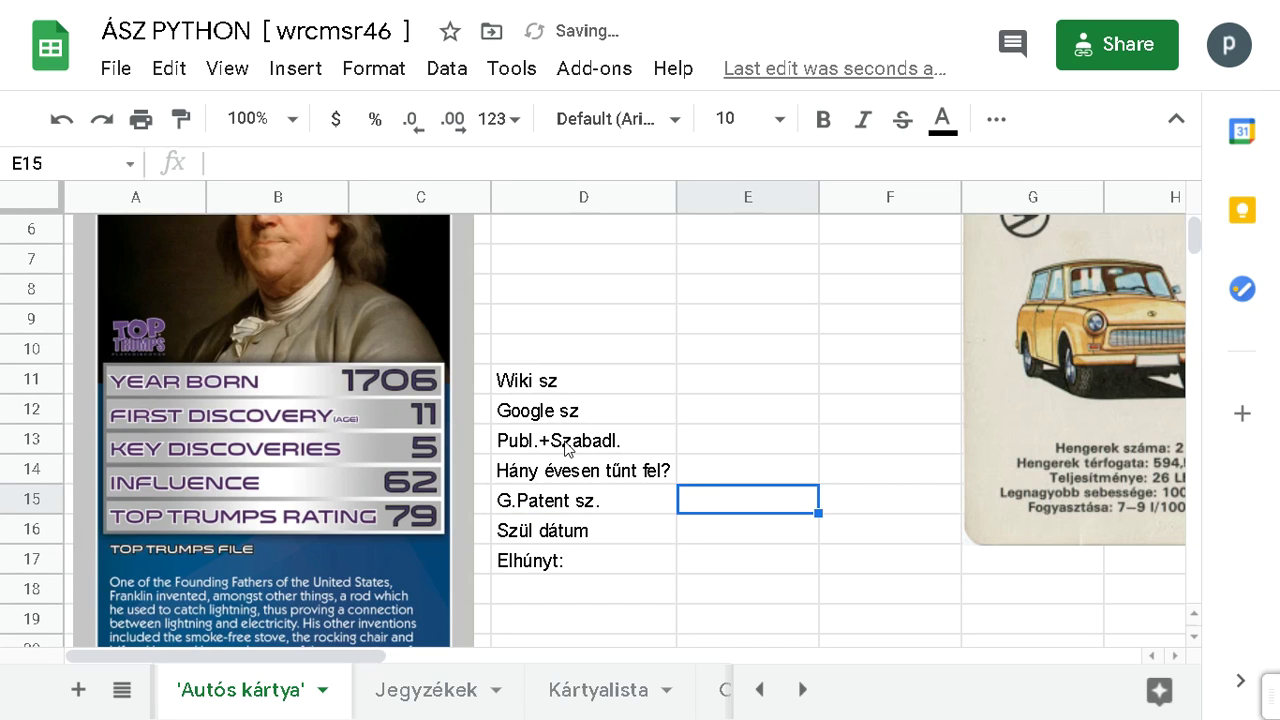
# Step: Change the D12 label to 'Google t. sz.:'
pyautogui.hotkey('alt', 'Tab')
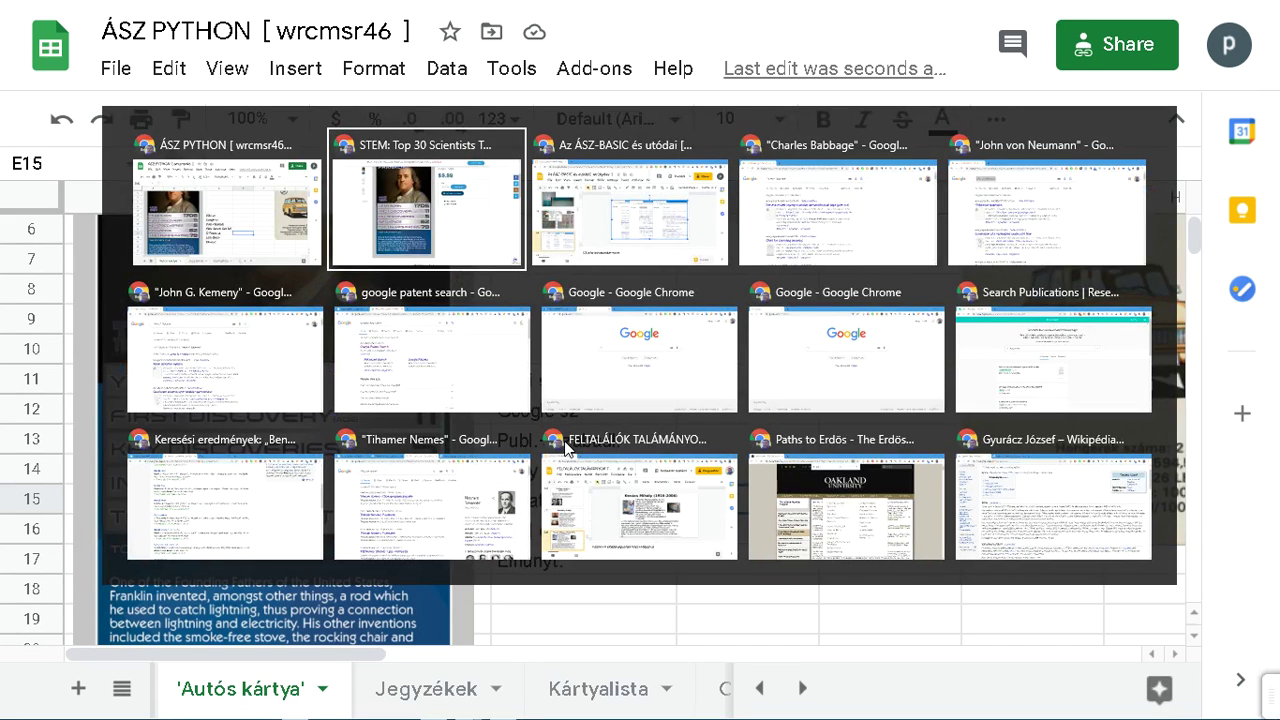
pyautogui.press('Escape')
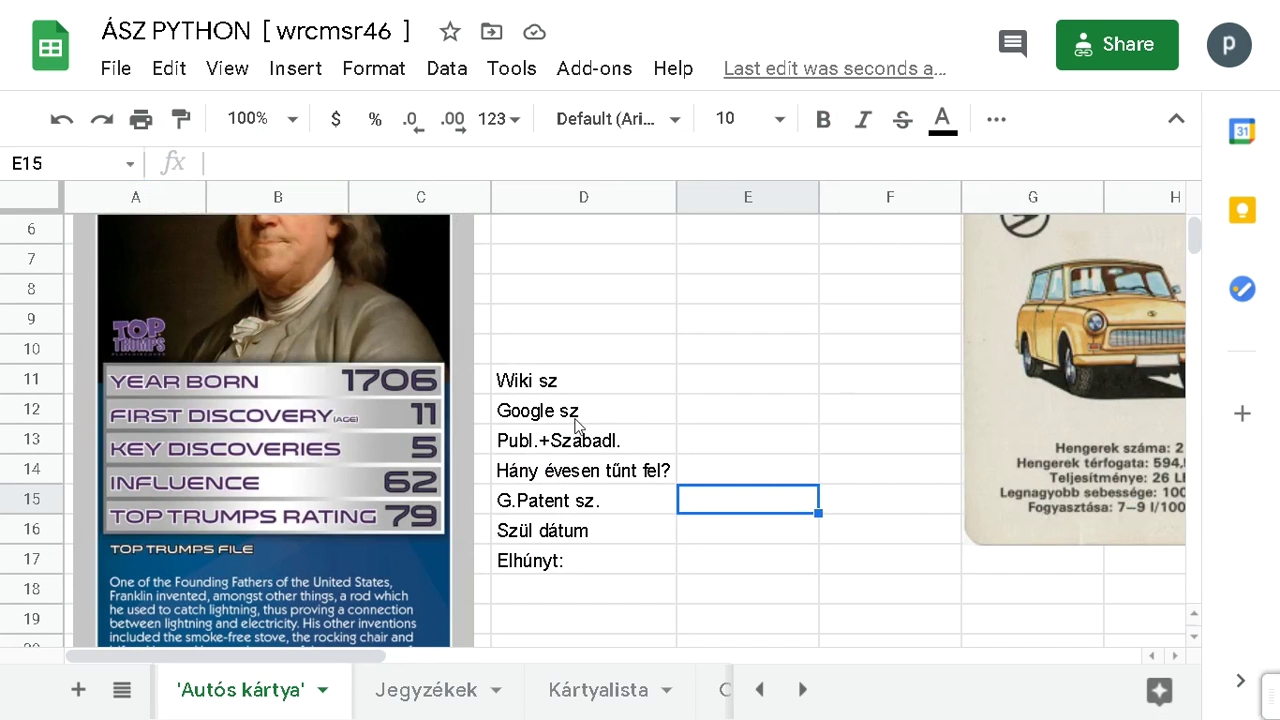
pyautogui.doubleClick(572, 418)
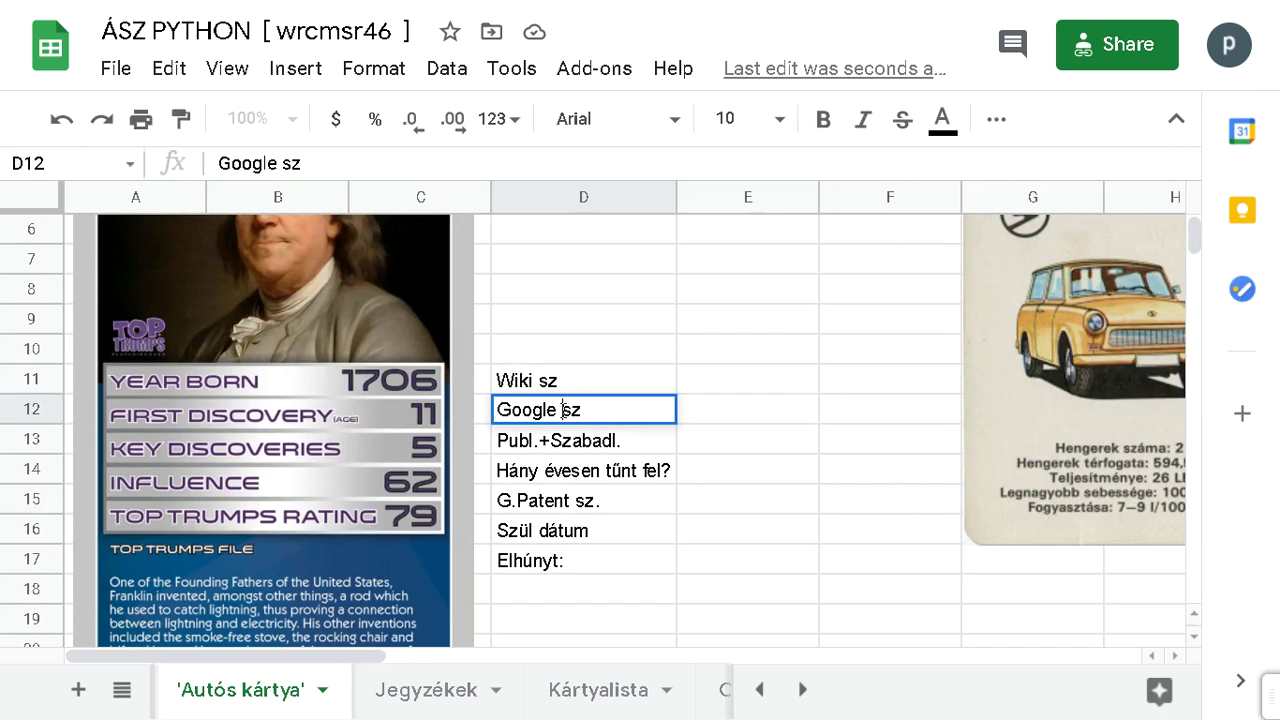
pyautogui.write('t.')
pyautogui.doubleClick(609, 408)
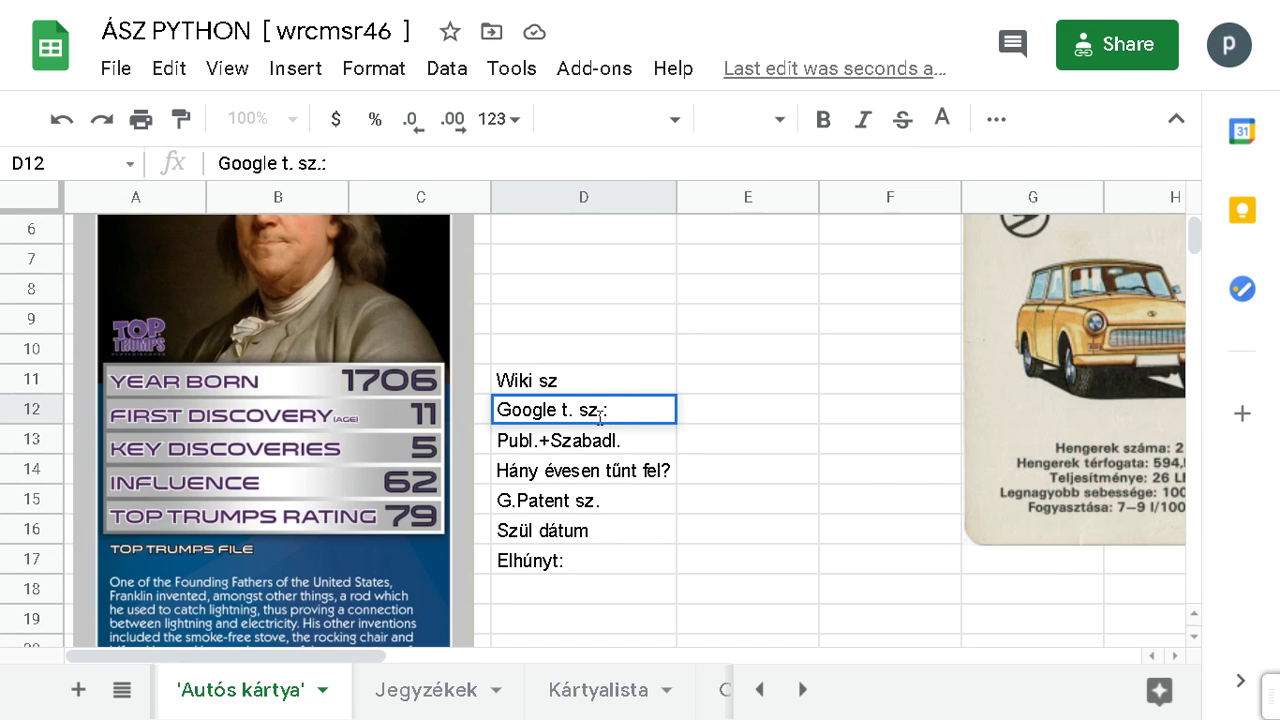
# Step: Rewrite the D11 label as 'Wiki lang. n.:'
pyautogui.click(589, 380)
pyautogui.tripleClick(587, 378)
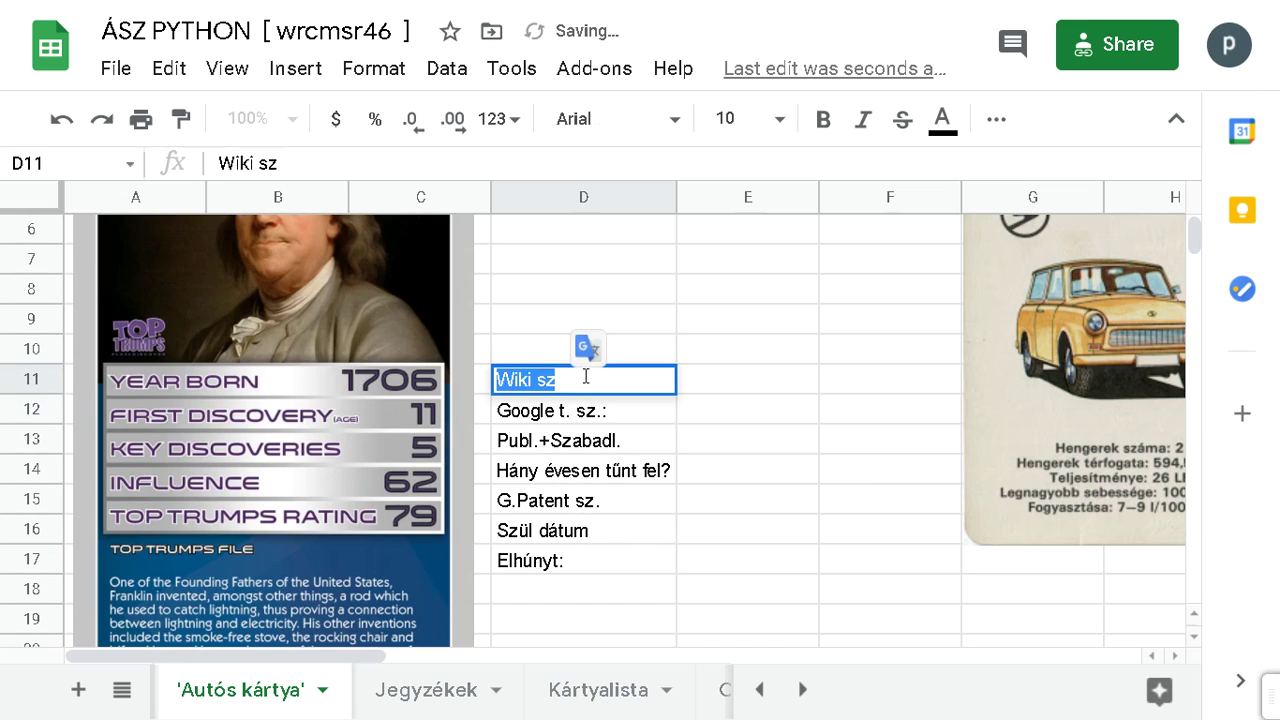
pyautogui.hotkey('ctrl', 'Left')
pyautogui.write('nyelvek')
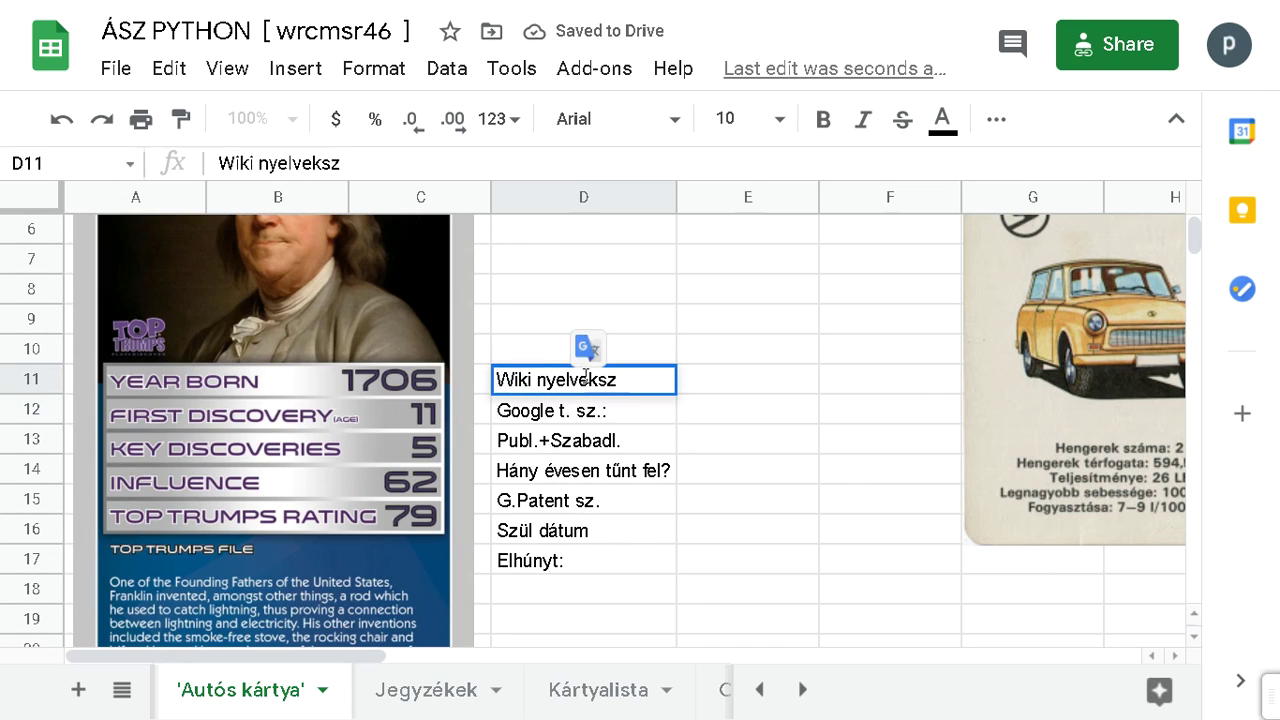
pyautogui.hotkey('ctrl', 'shift', 'Left')
pyautogui.write('lang. ')
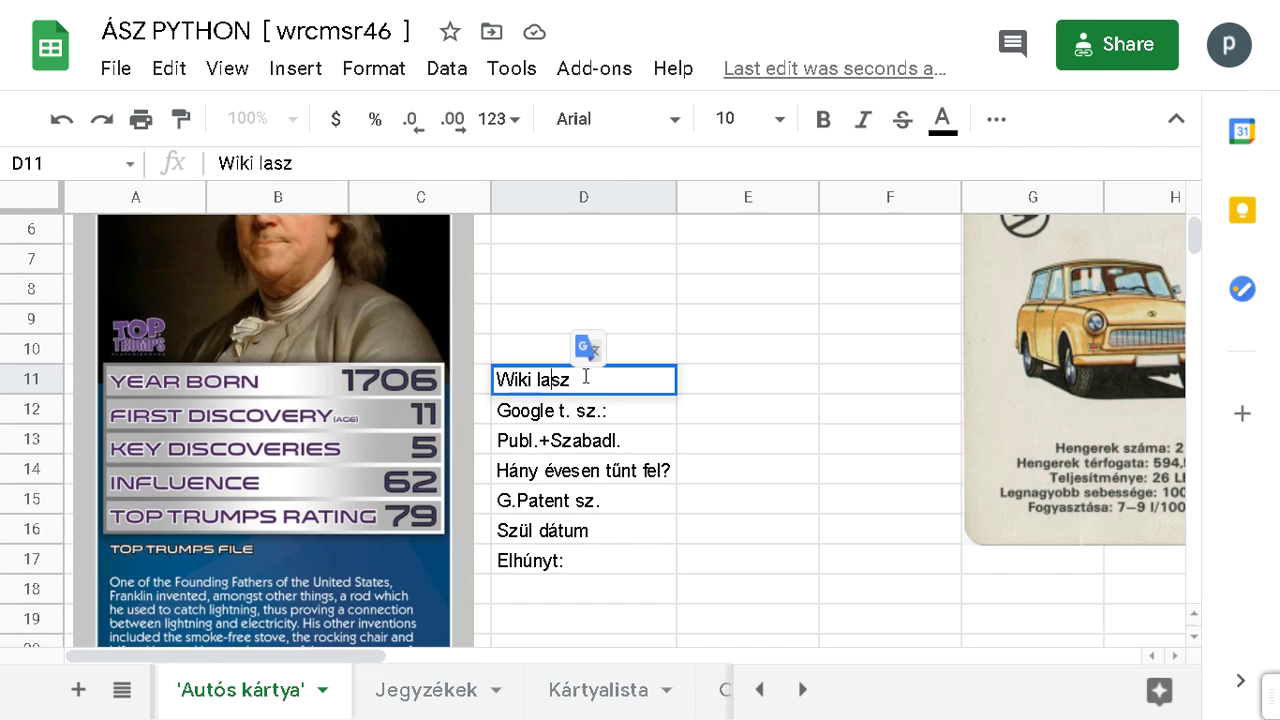
pyautogui.write('n.:')
pyautogui.press('Delete')
pyautogui.press('Delete')
pyautogui.press('Return')
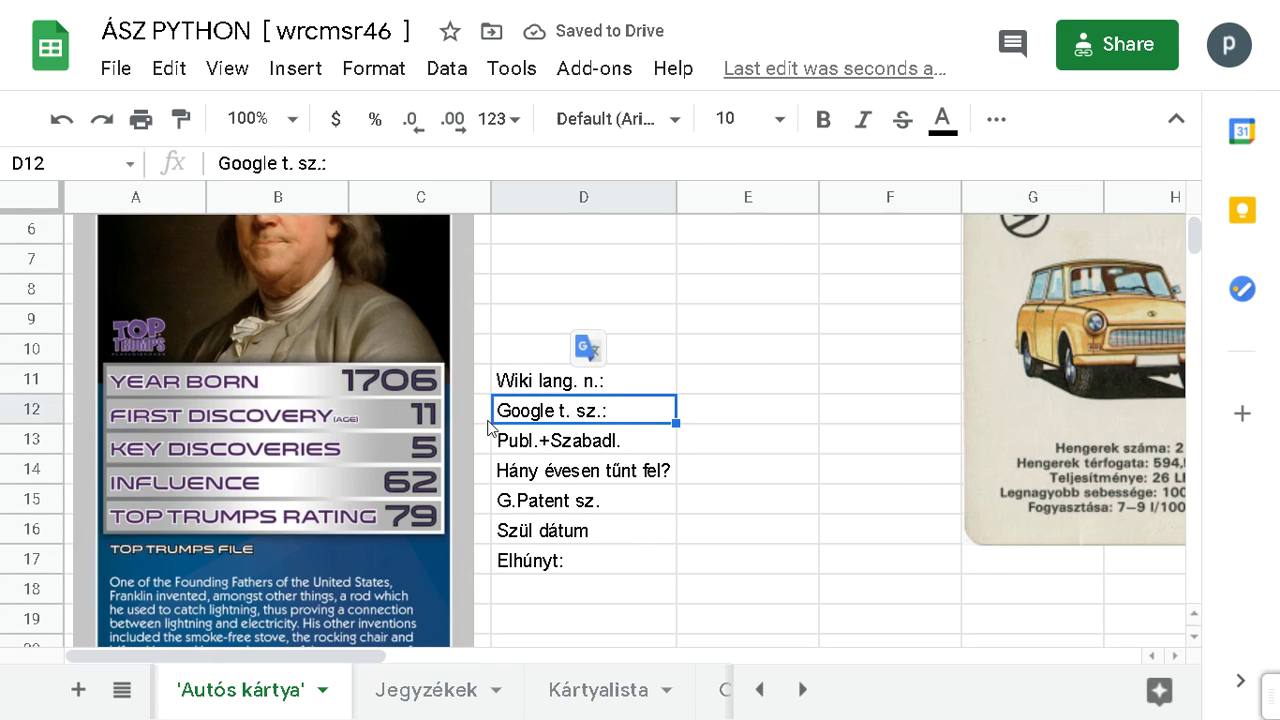
# Step: Recheck the D12 label, then switch to the FELTALÁLÓK TALÁLMÁNYOK presentation
pyautogui.doubleClick(568, 412)
pyautogui.click(568, 412)
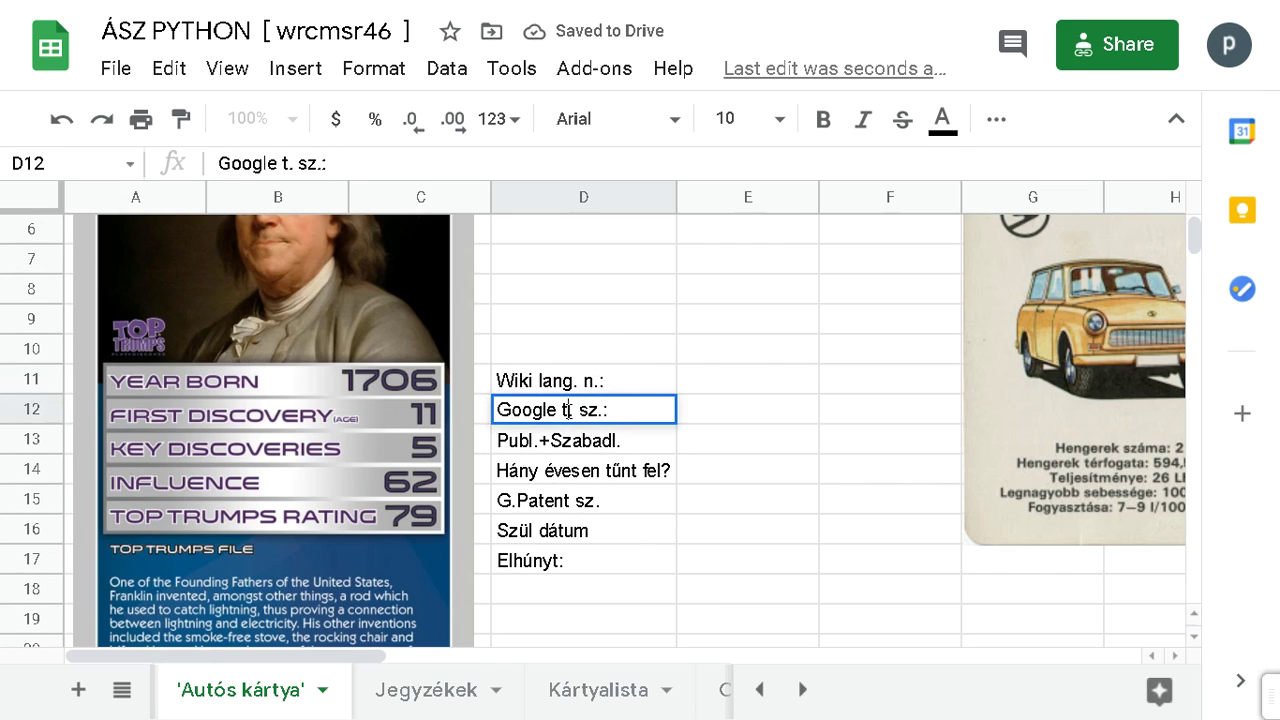
pyautogui.hotkey('shift', 'Right')
pyautogui.hotkey('shift', 'Right')
pyautogui.hotkey('shift', 'Right')
pyautogui.hotkey('shift', 'Right')
pyautogui.hotkey('shift', 'Right')
pyautogui.hotkey('shift', 'Right')
pyautogui.hotkey('shift', 'Right')
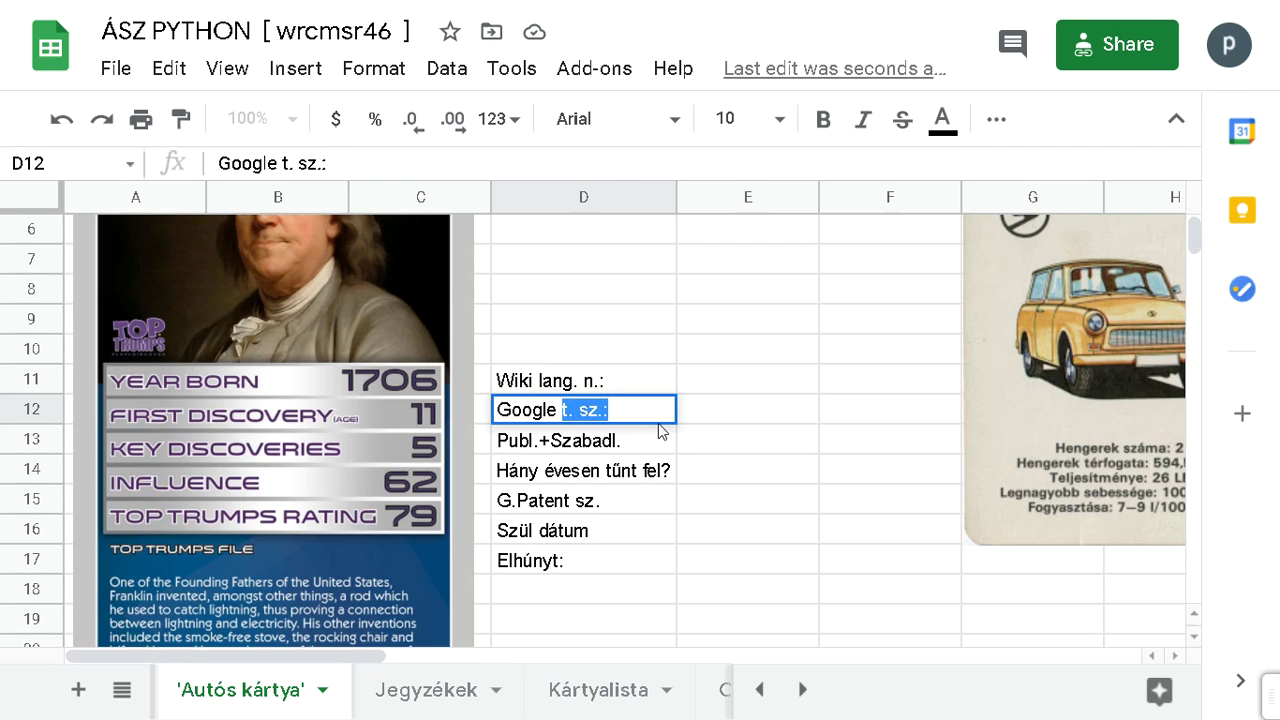
pyautogui.press('Return')
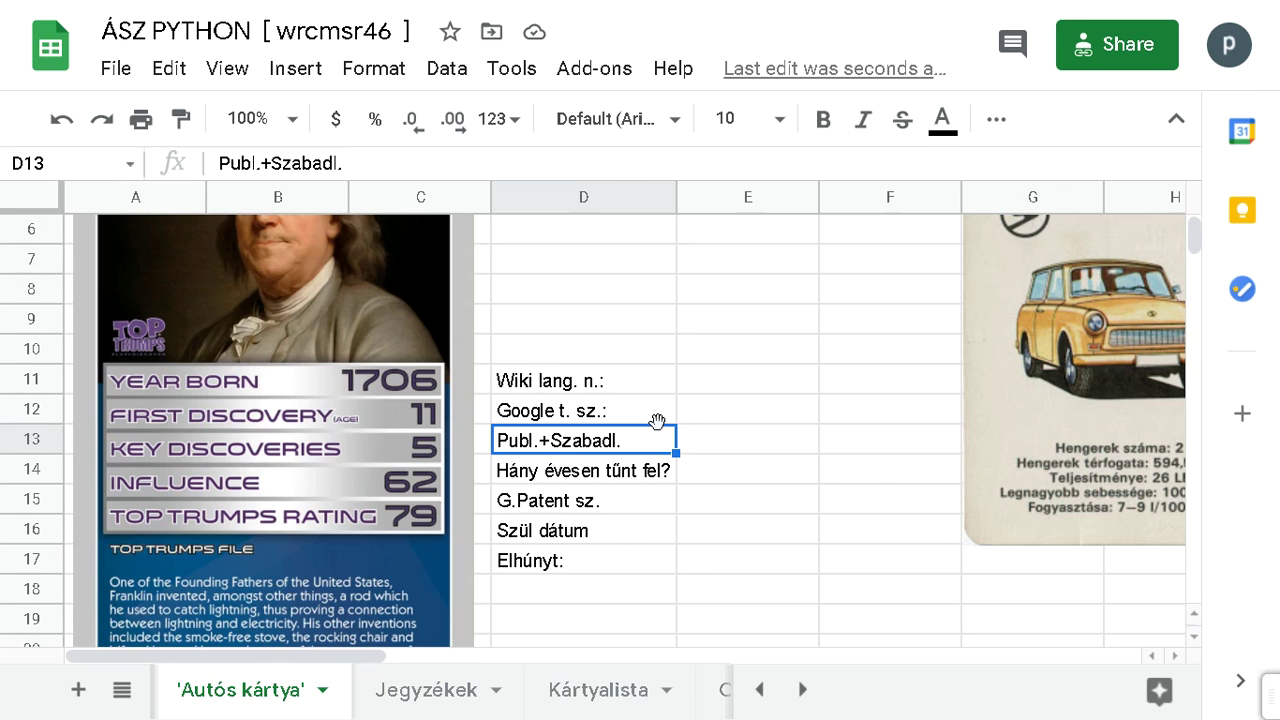
pyautogui.hotkey('alt', 'Tab')
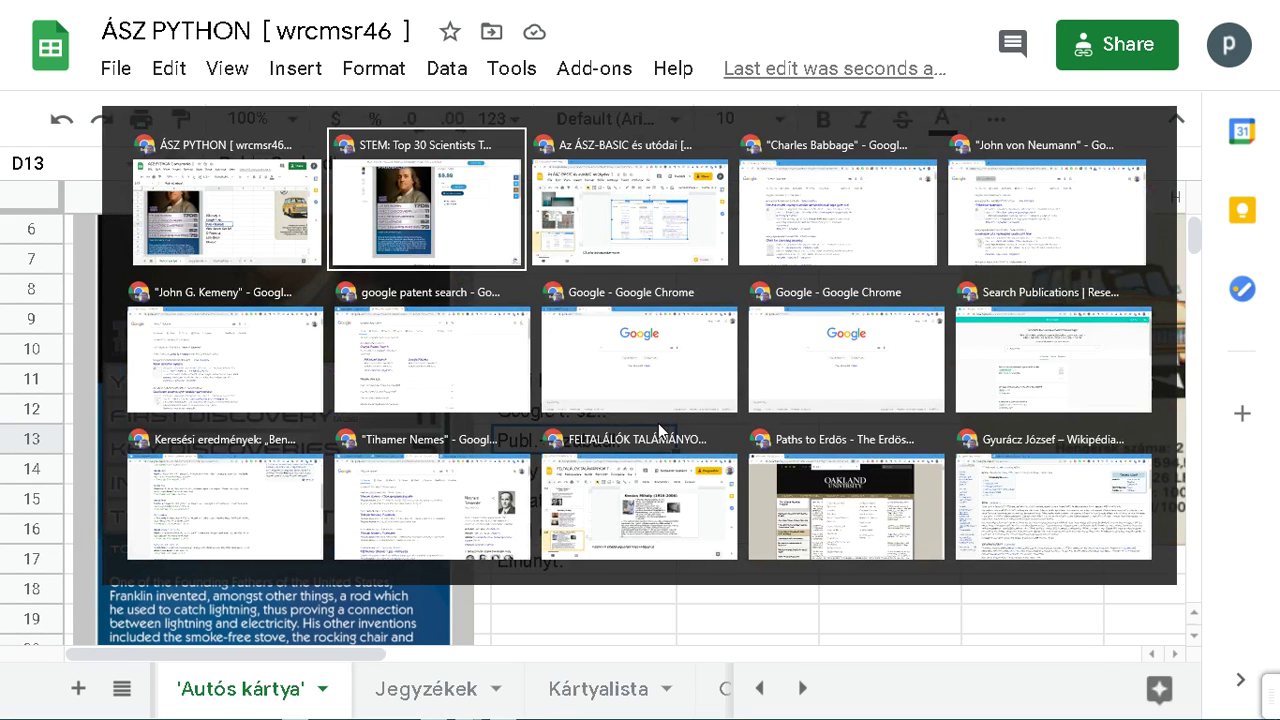
pyautogui.click(662, 508)
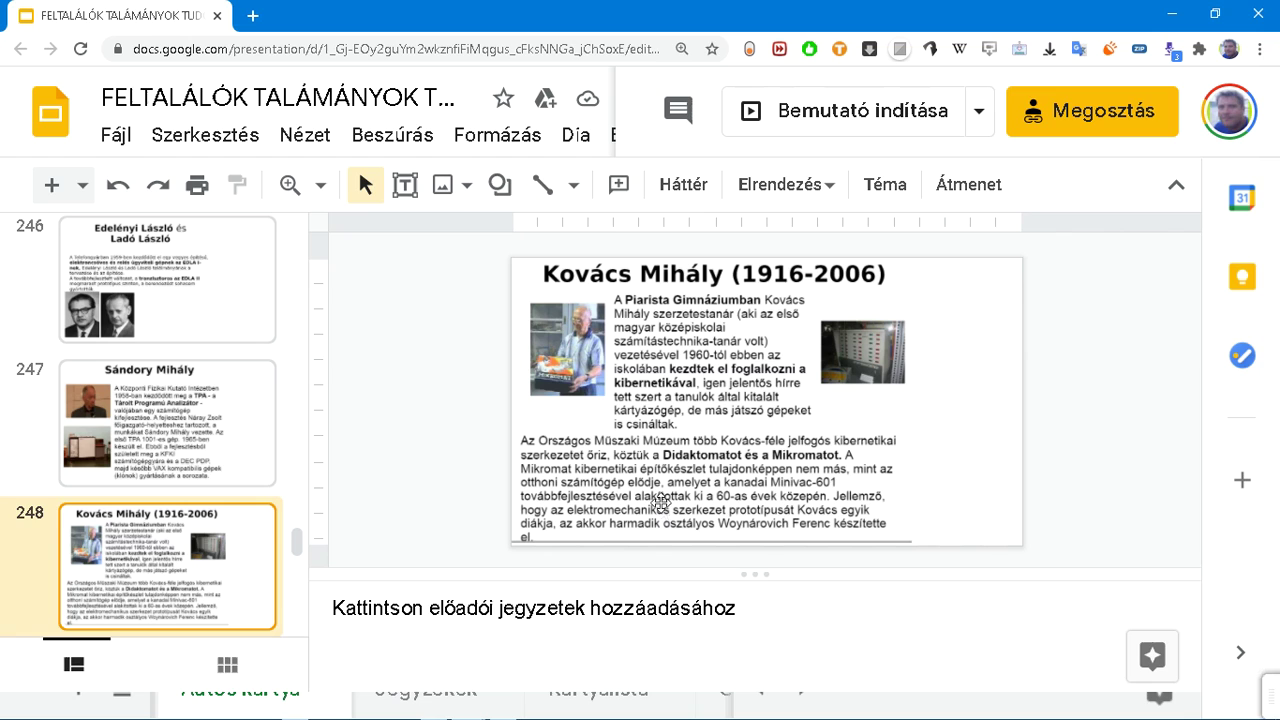
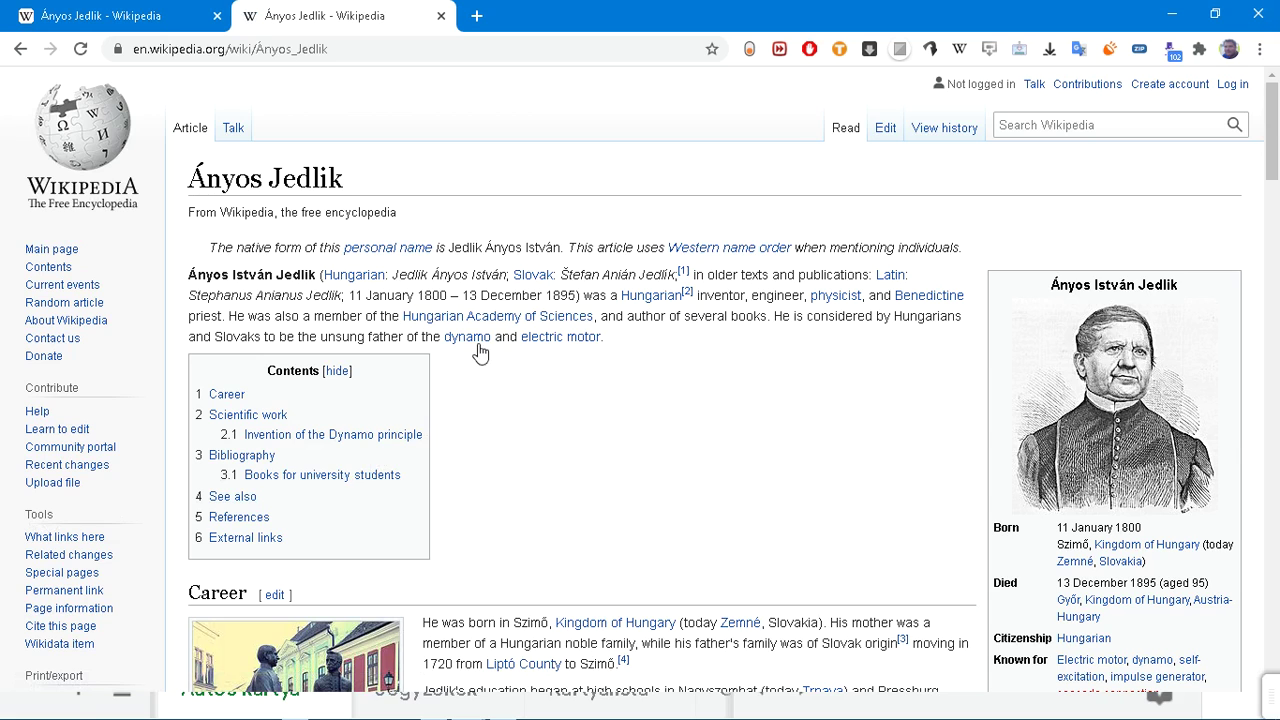
# Step: Read the Jedlik introduction, highlighting the sentence calling him the dynamo's father and enlarging the text
pyautogui.moveTo(479, 342)
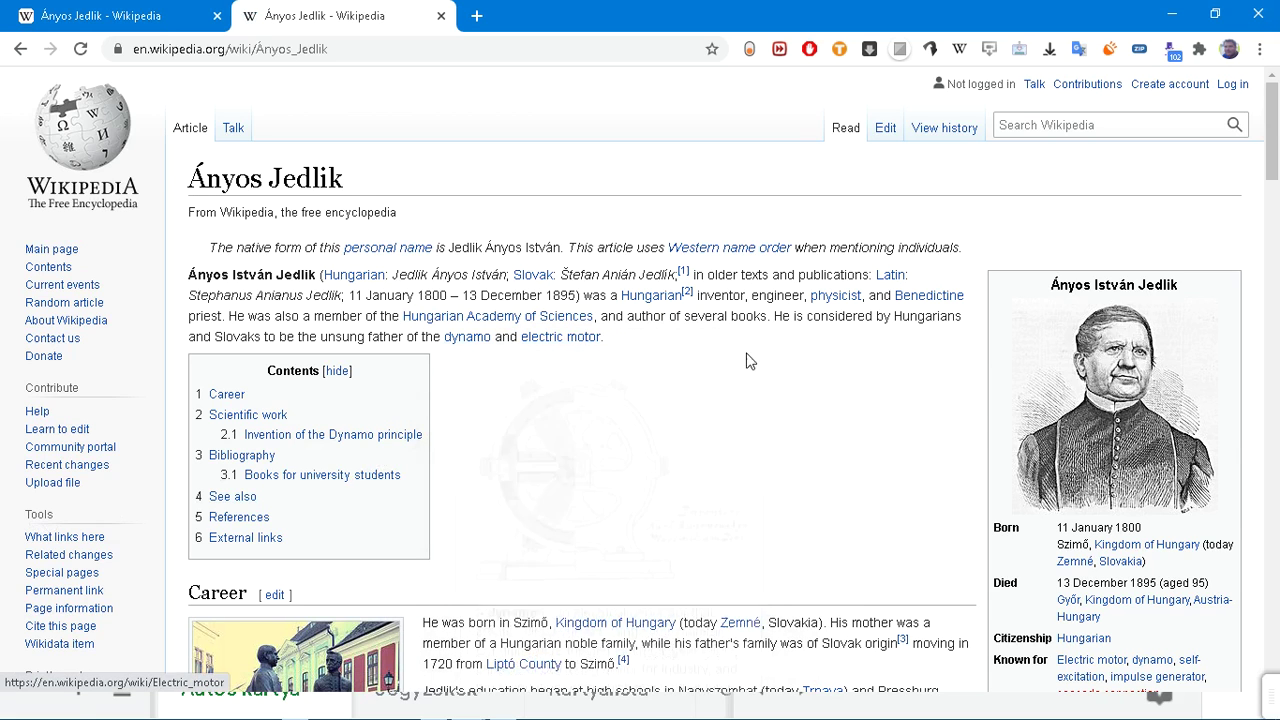
pyautogui.moveTo(769, 316); pyautogui.dragTo(743, 386)
pyautogui.click(768, 370)
pyautogui.moveTo(774, 318); pyautogui.dragTo(774, 343)
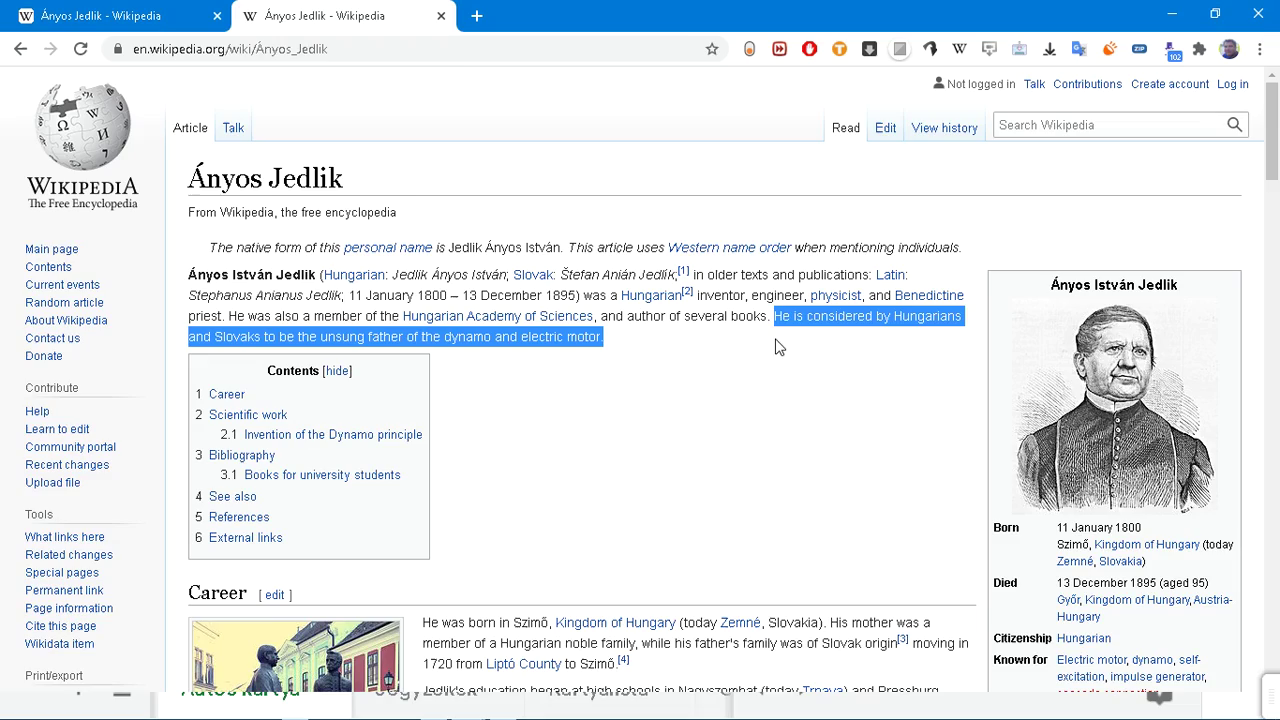
pyautogui.hotkey('ctrl', '+')
pyautogui.hotkey('ctrl', '+')
pyautogui.hotkey('ctrl', '+')
pyautogui.hotkey('ctrl', '+')
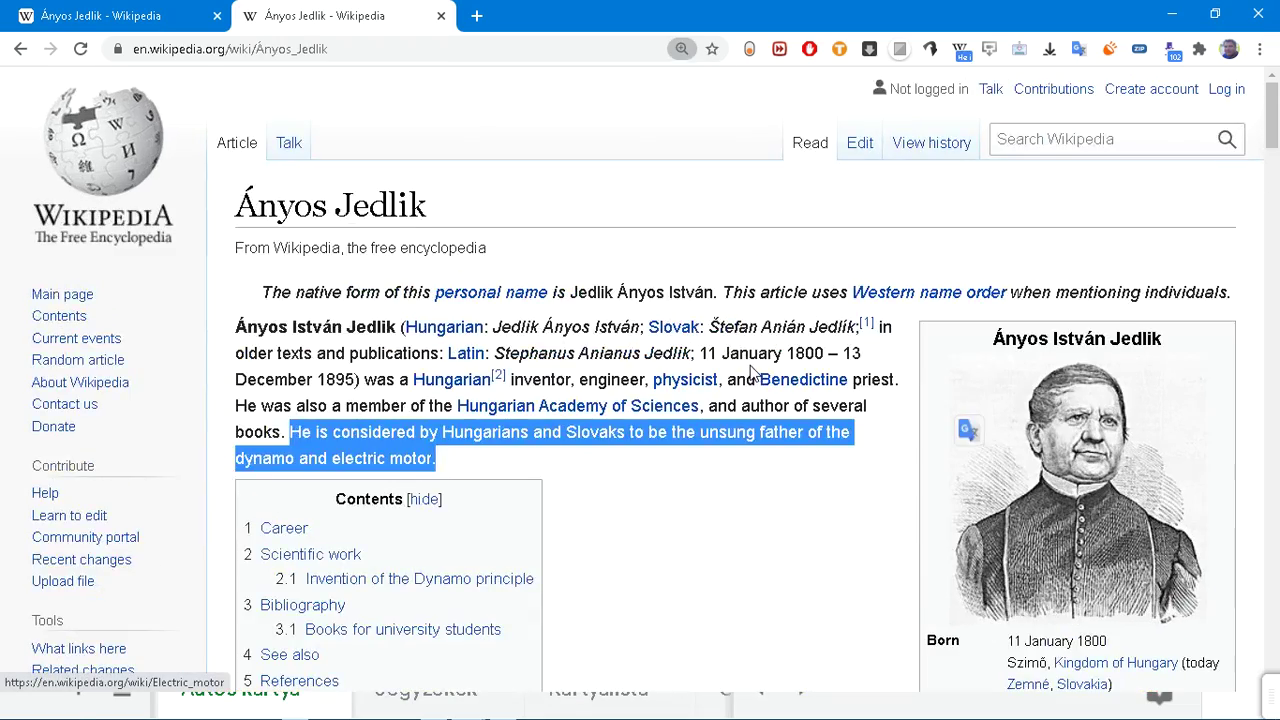
pyautogui.scroll(-2, 750, 372)
pyautogui.scroll(7, 744, 345)
pyautogui.scroll(-7, 744, 342)
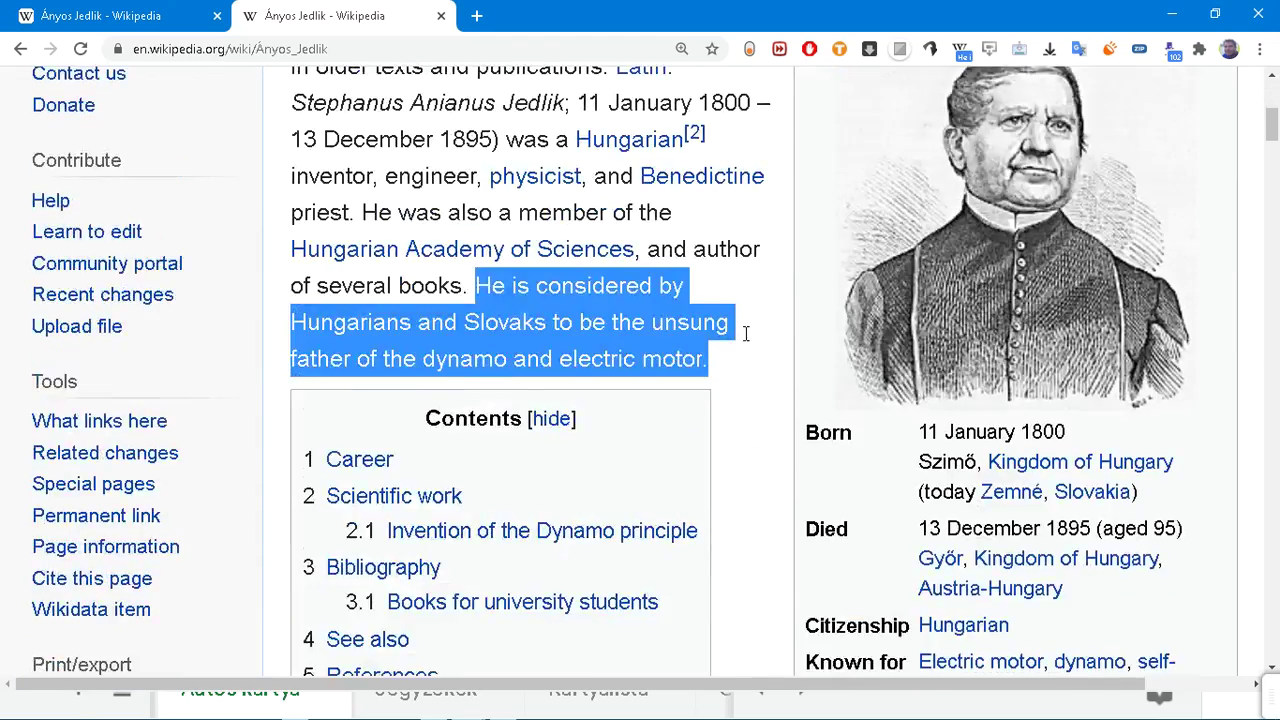
pyautogui.scroll(2, 744, 342)
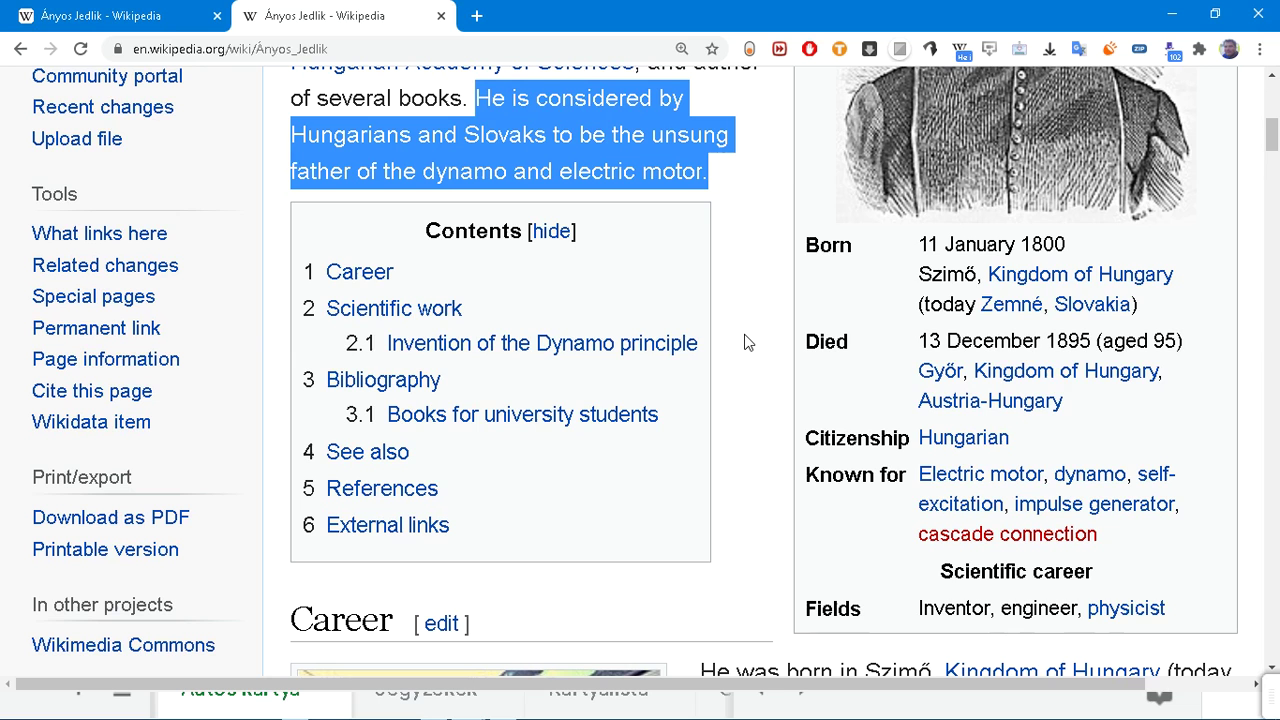
pyautogui.click(745, 300)
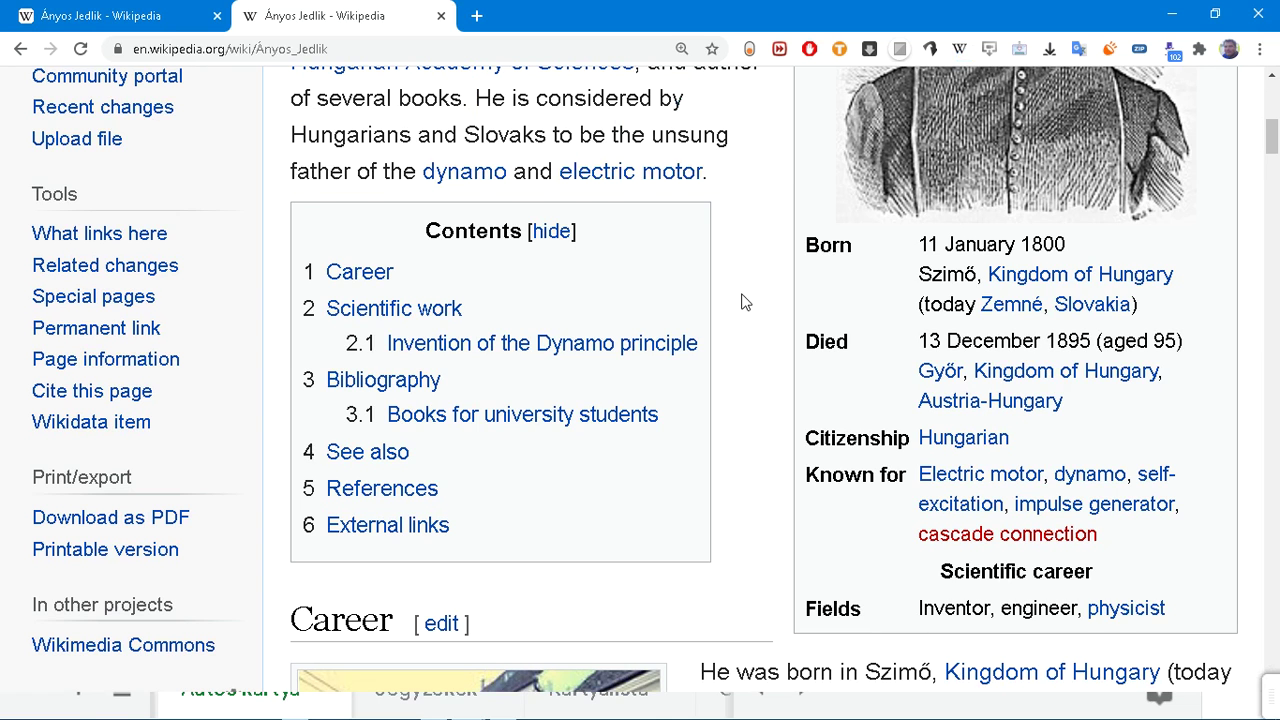
# Step: Open the Dynamo and Electric motor links in background tabs and translate 'unsung' into Hungarian
pyautogui.middleClick(458, 177)
pyautogui.middleClick(592, 176)
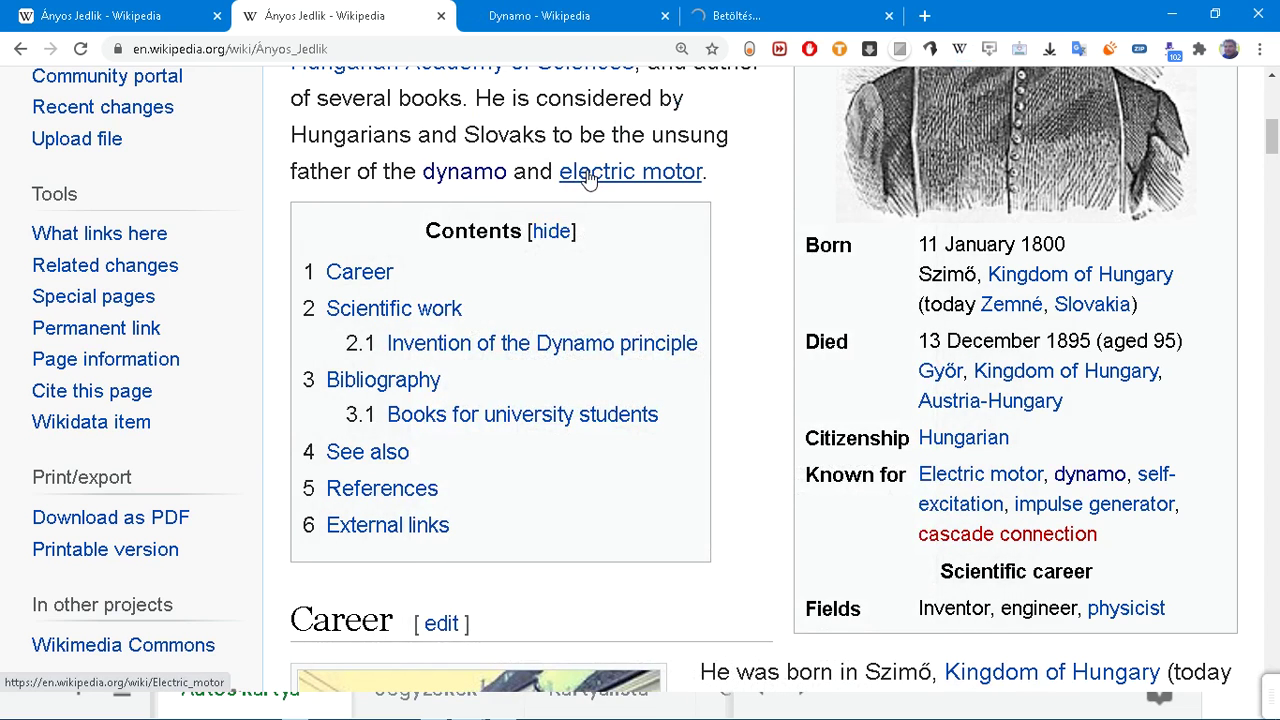
pyautogui.doubleClick(678, 143)
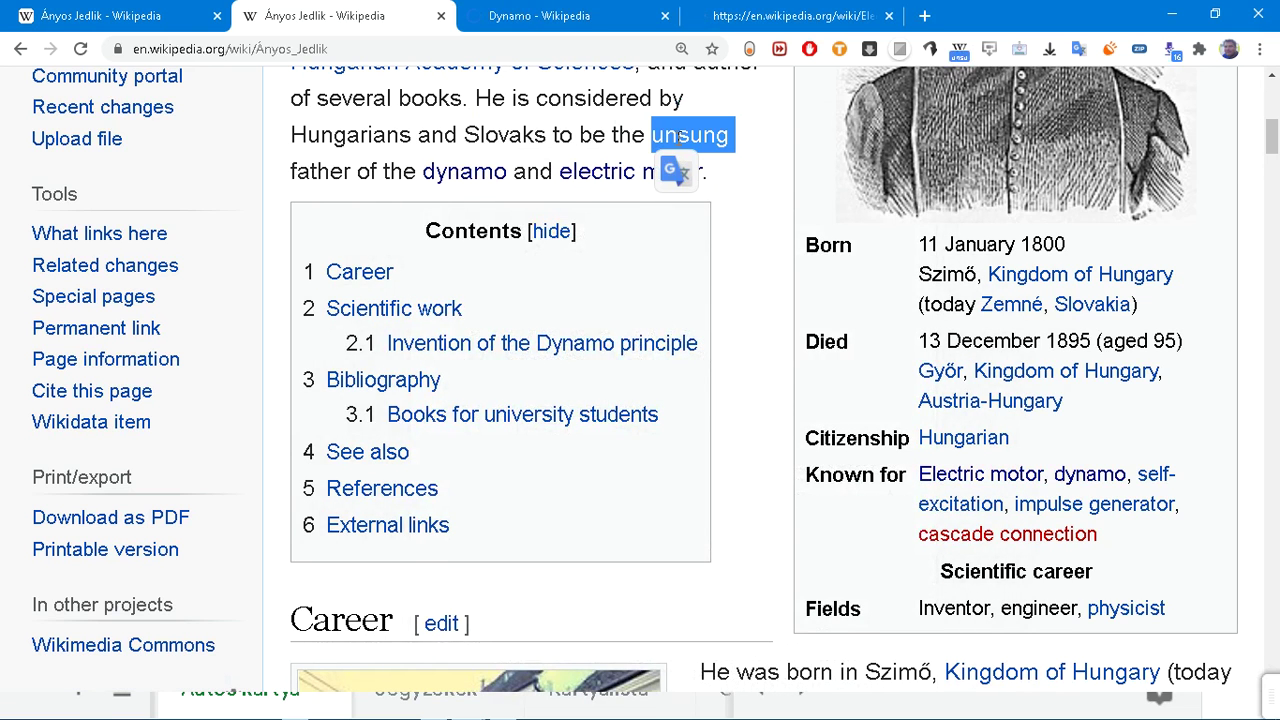
pyautogui.click(690, 175)
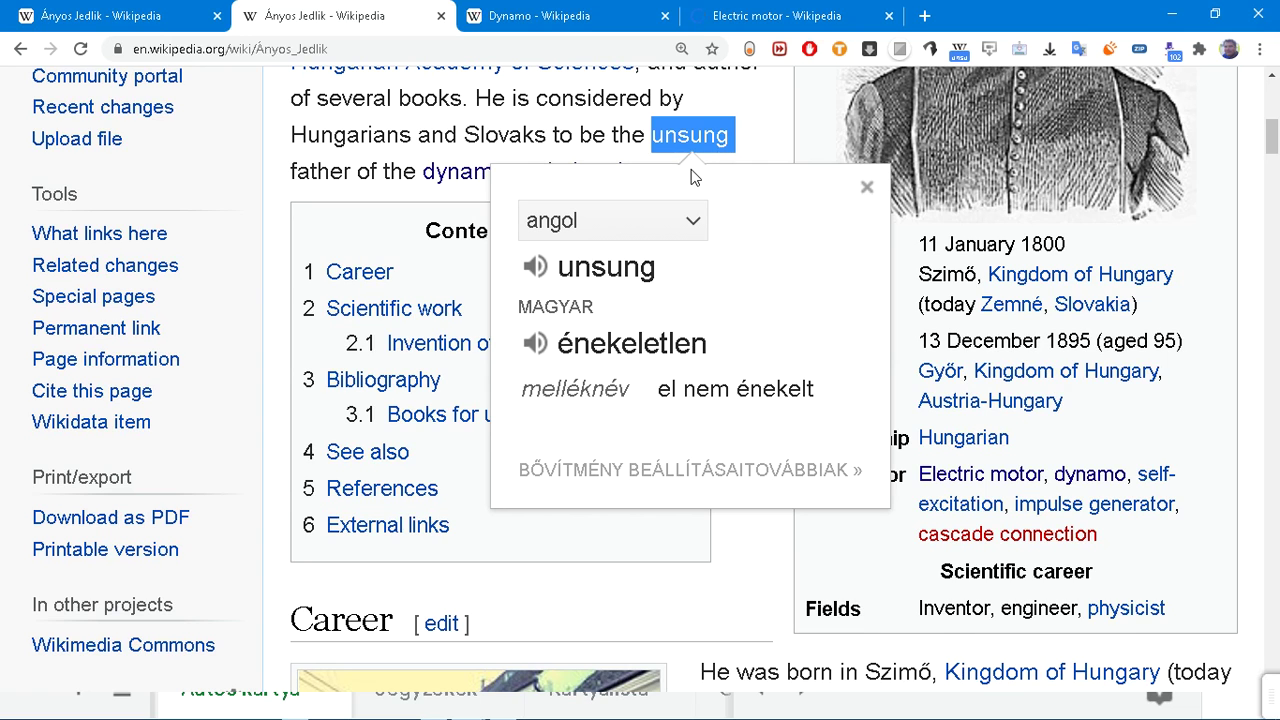
pyautogui.click(753, 143)
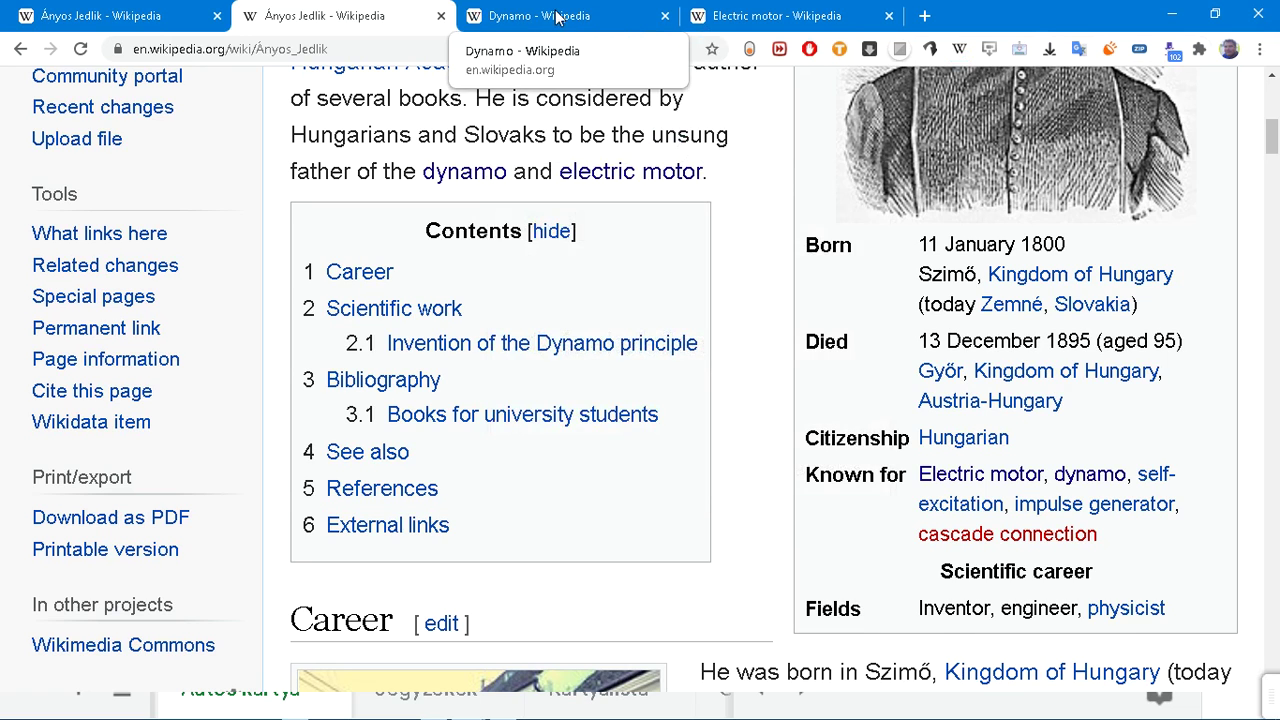
pyautogui.click(551, 15)
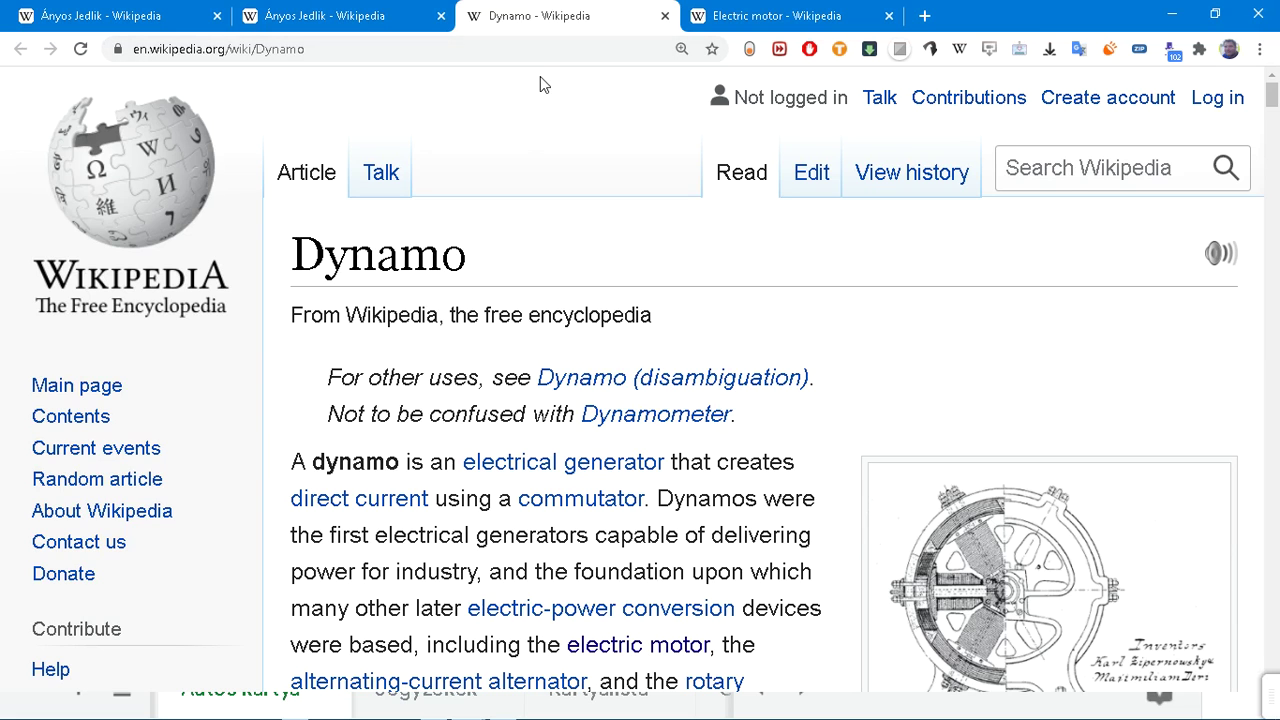
# Step: Scroll through the Dynamo article and read its Etymology paragraph
pyautogui.scroll(-2, 517, 169)
pyautogui.scroll(-2, 517, 169)
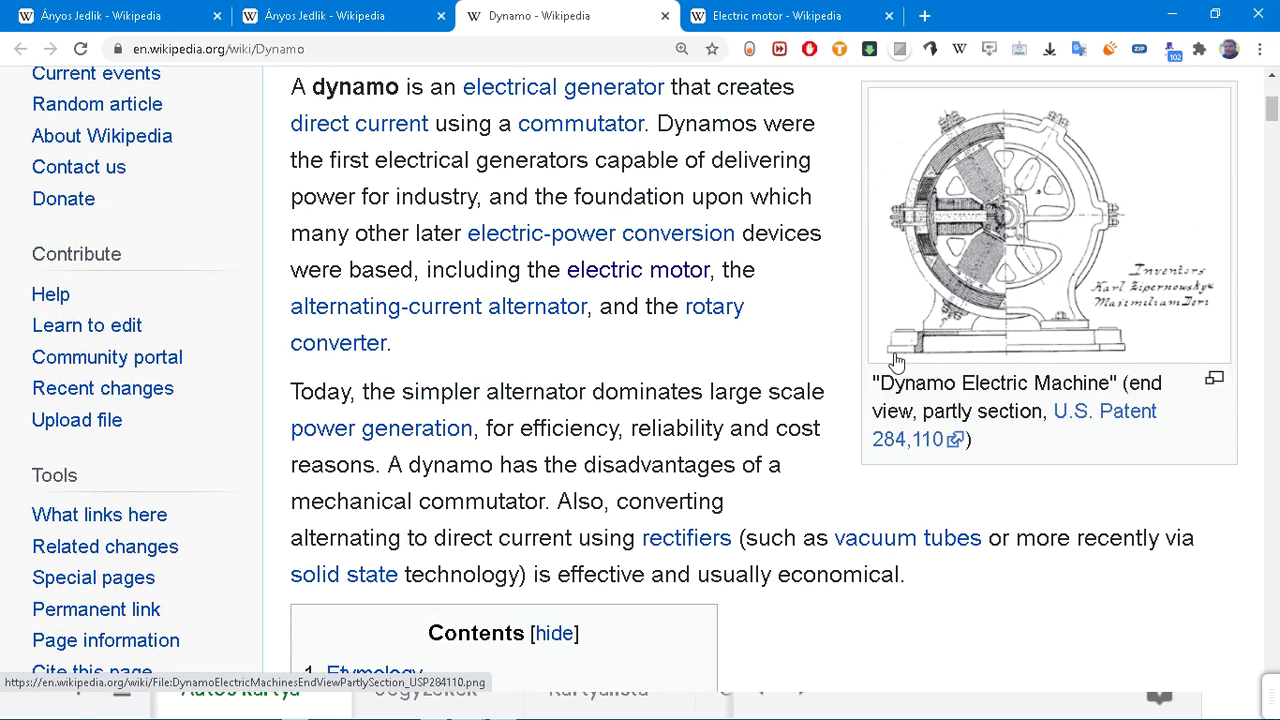
pyautogui.scroll(-2, 897, 366)
pyautogui.scroll(-9, 897, 360)
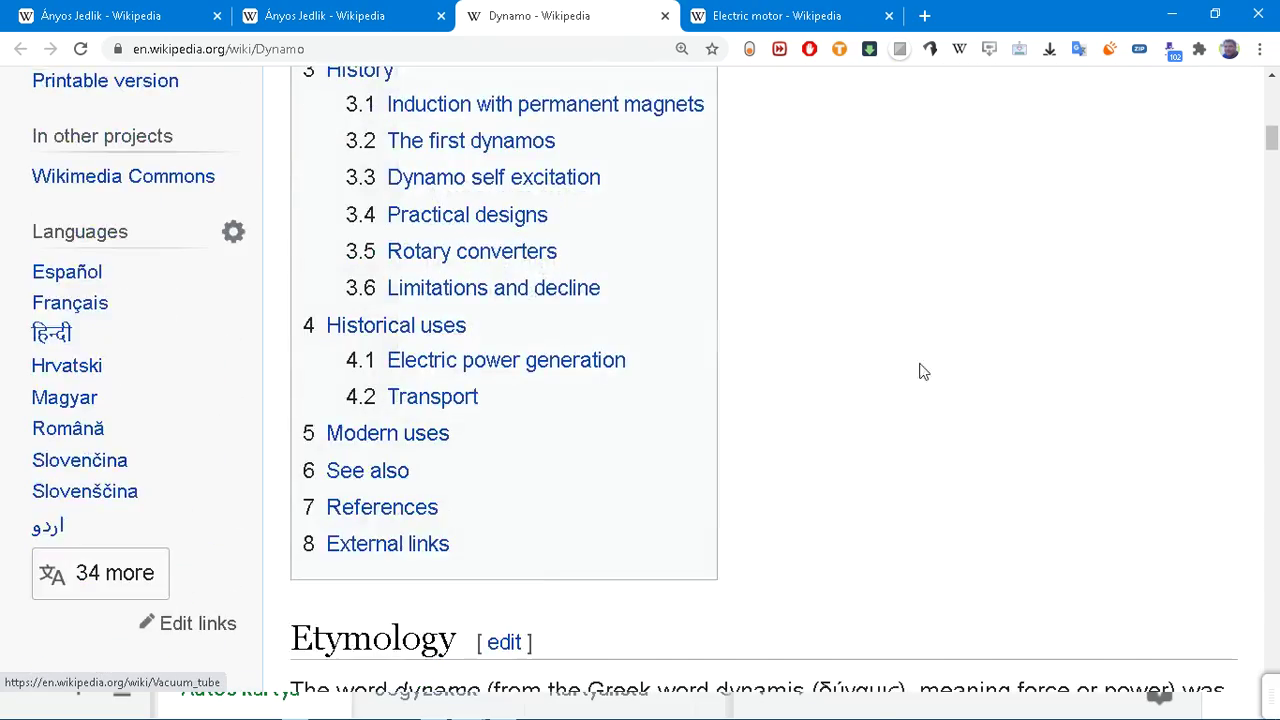
pyautogui.scroll(-2, 970, 400)
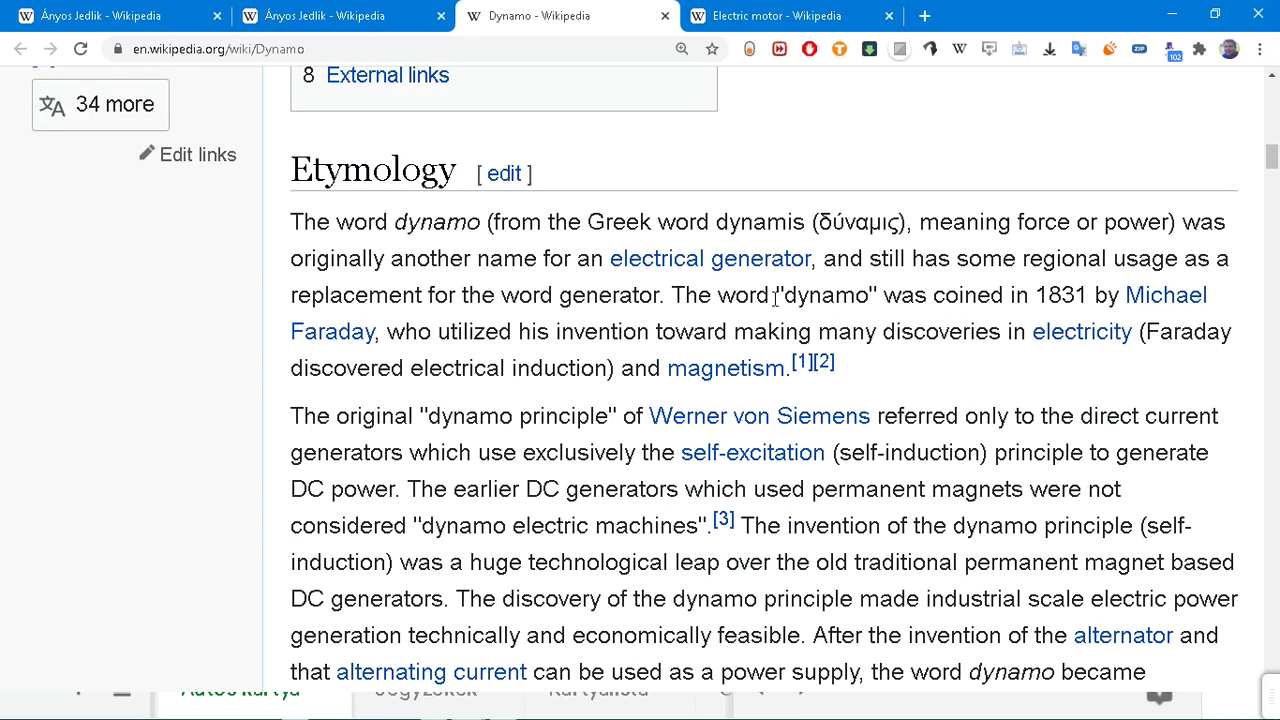
pyautogui.moveTo(671, 285); pyautogui.dragTo(914, 411)
pyautogui.scroll(-2, 914, 411)
pyautogui.click(1016, 200)
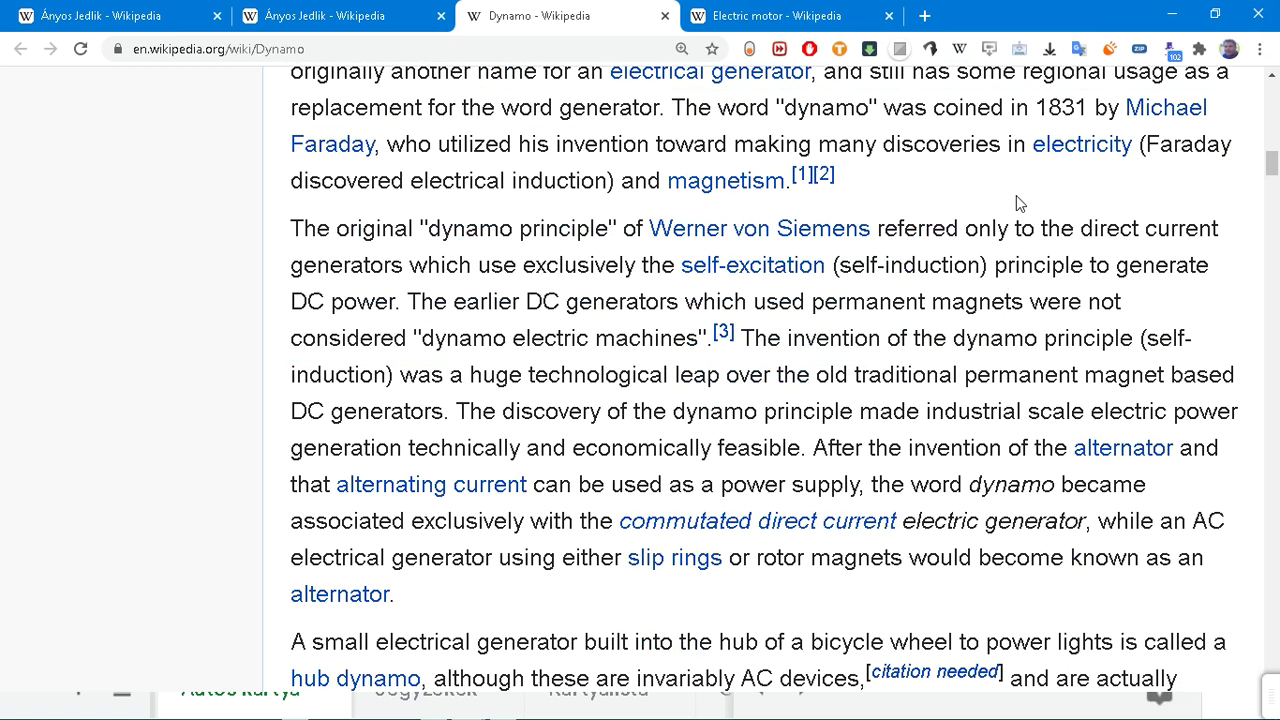
# Step: Search the page for 'jedlik', read the self-rotors sentence, then return to the Ányos Jedlik article
pyautogui.hotkey('ctrl', 'f')
pyautogui.write('jed')
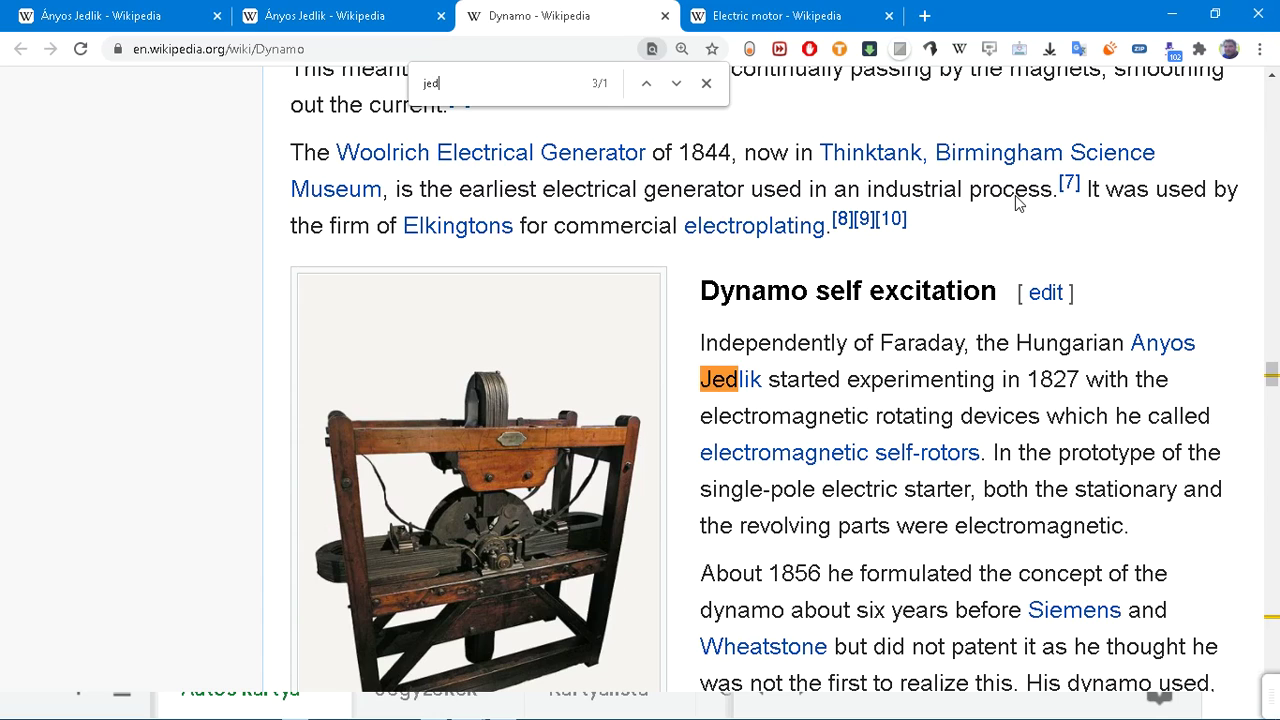
pyautogui.write('lik')
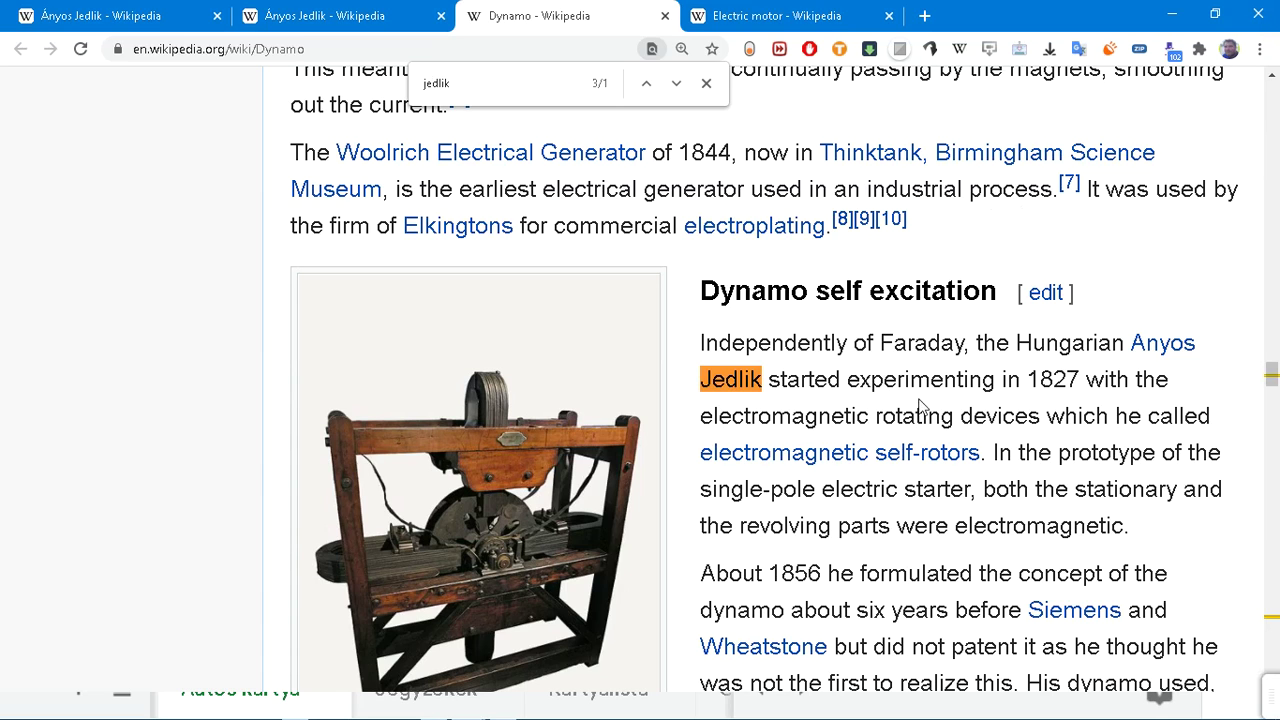
pyautogui.moveTo(985, 452); pyautogui.dragTo(790, 343)
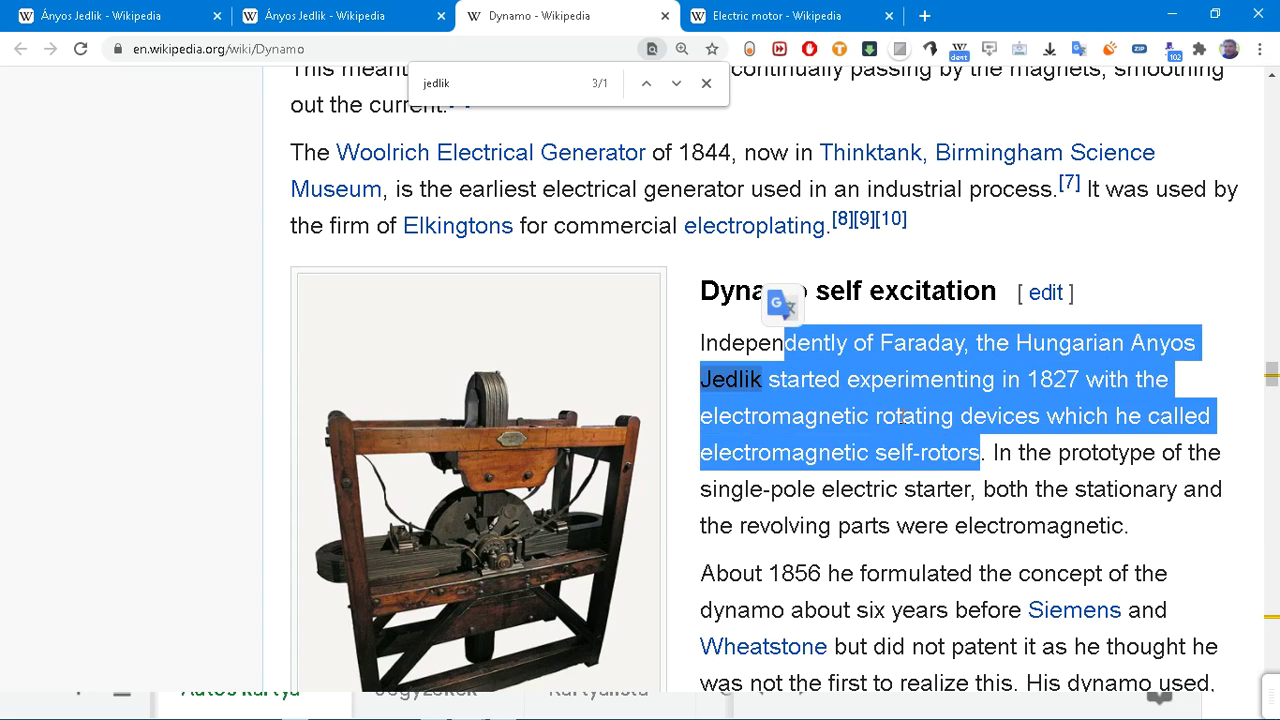
pyautogui.click(1080, 484)
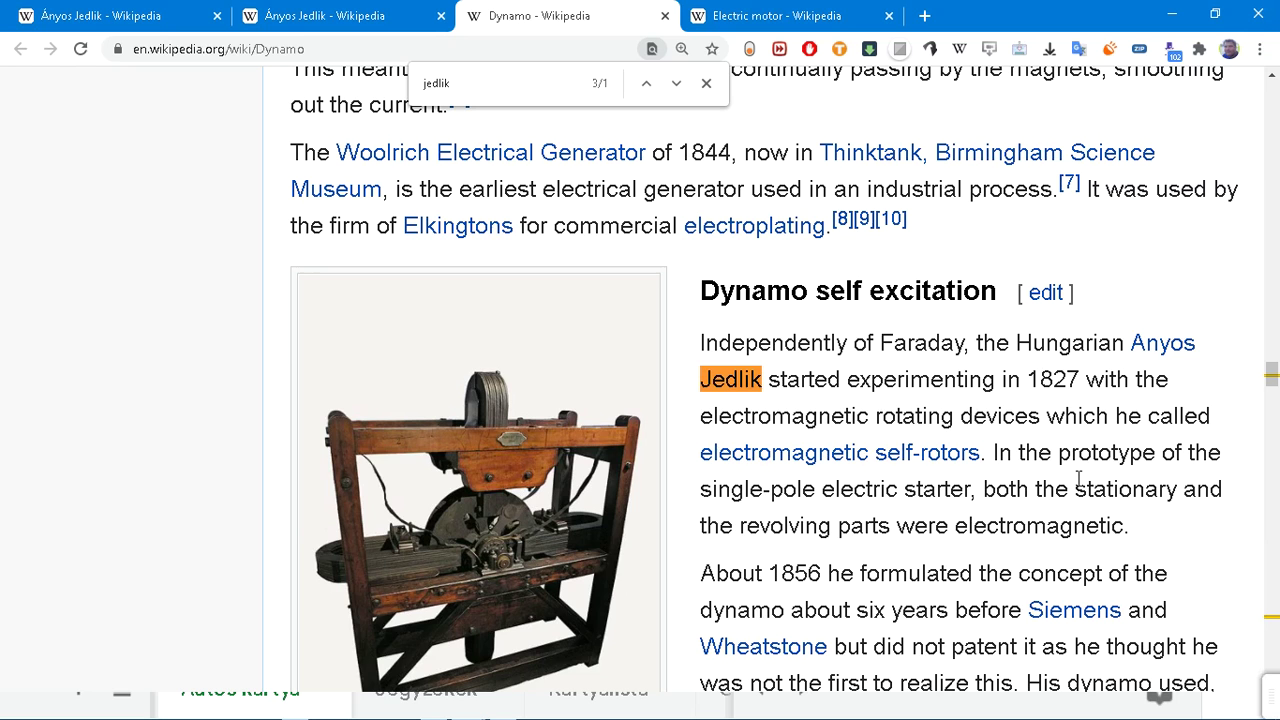
pyautogui.click(322, 18)
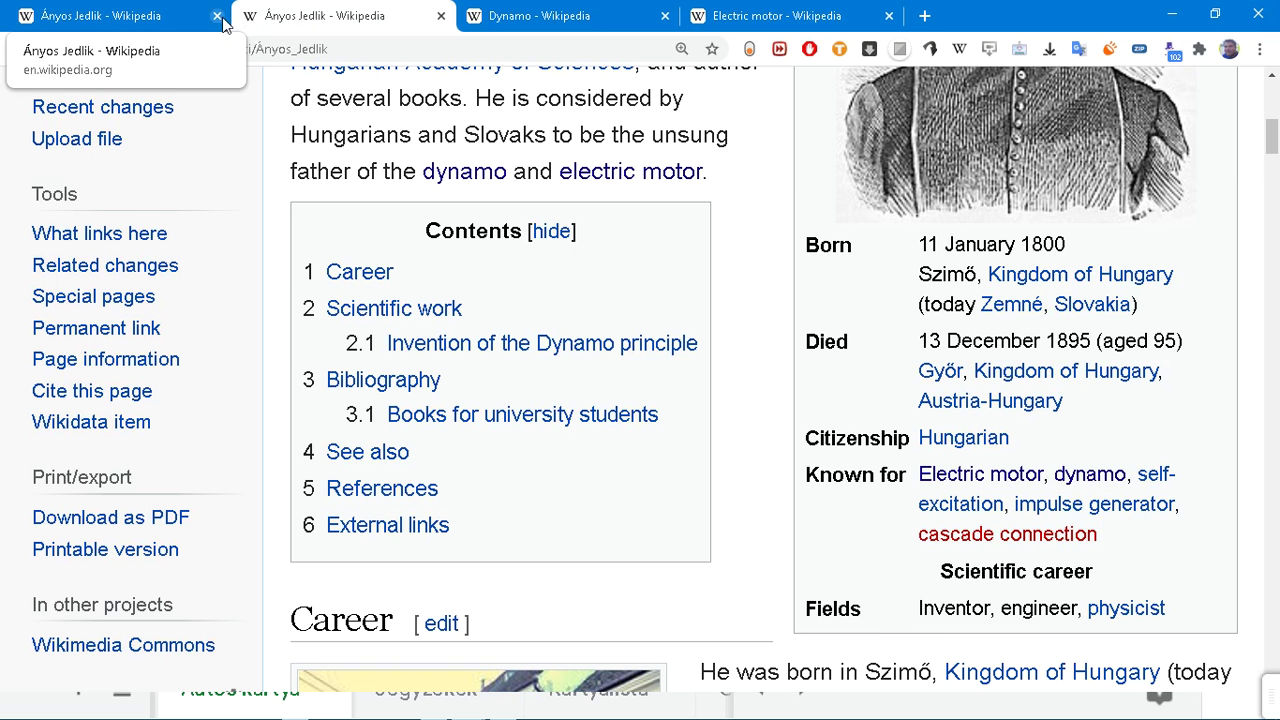
# Step: Bring up the Jedlik Ányos search results window, then switch to the ÁSZ PYTHON spreadsheet
pyautogui.click(125, 22)
pyautogui.hotkey('alt', 'Tab')
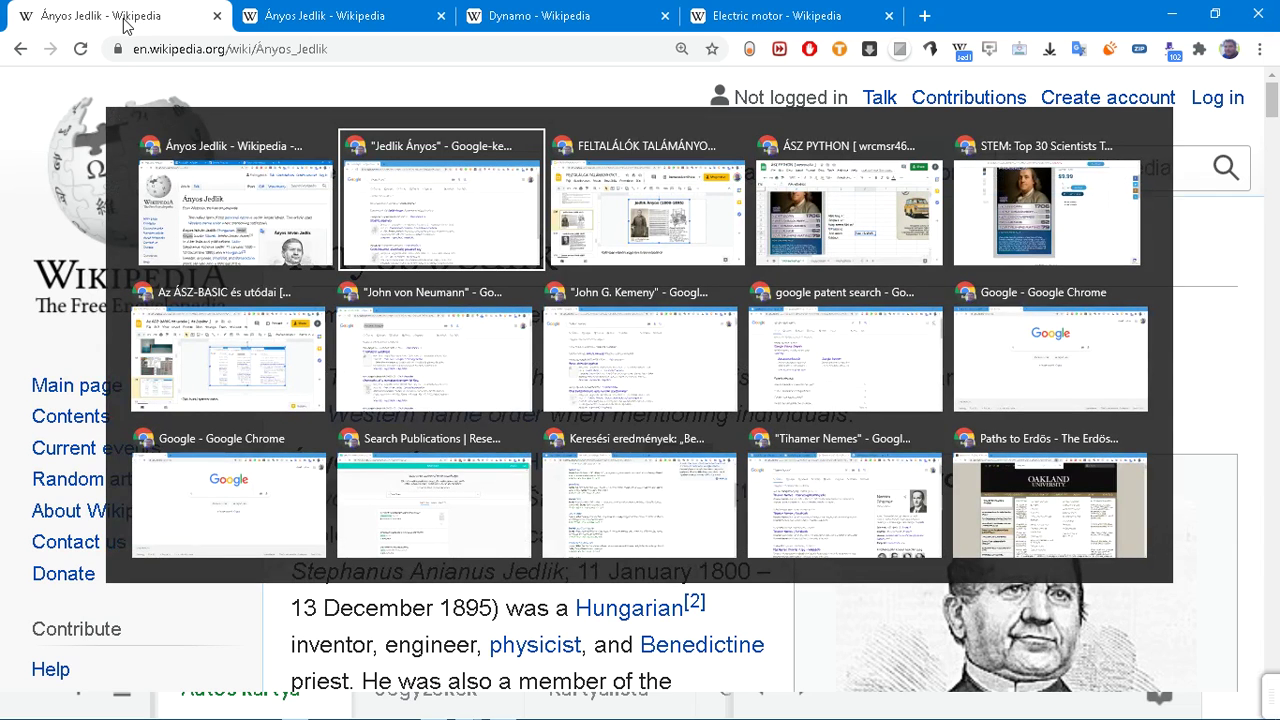
pyautogui.press('Tab')
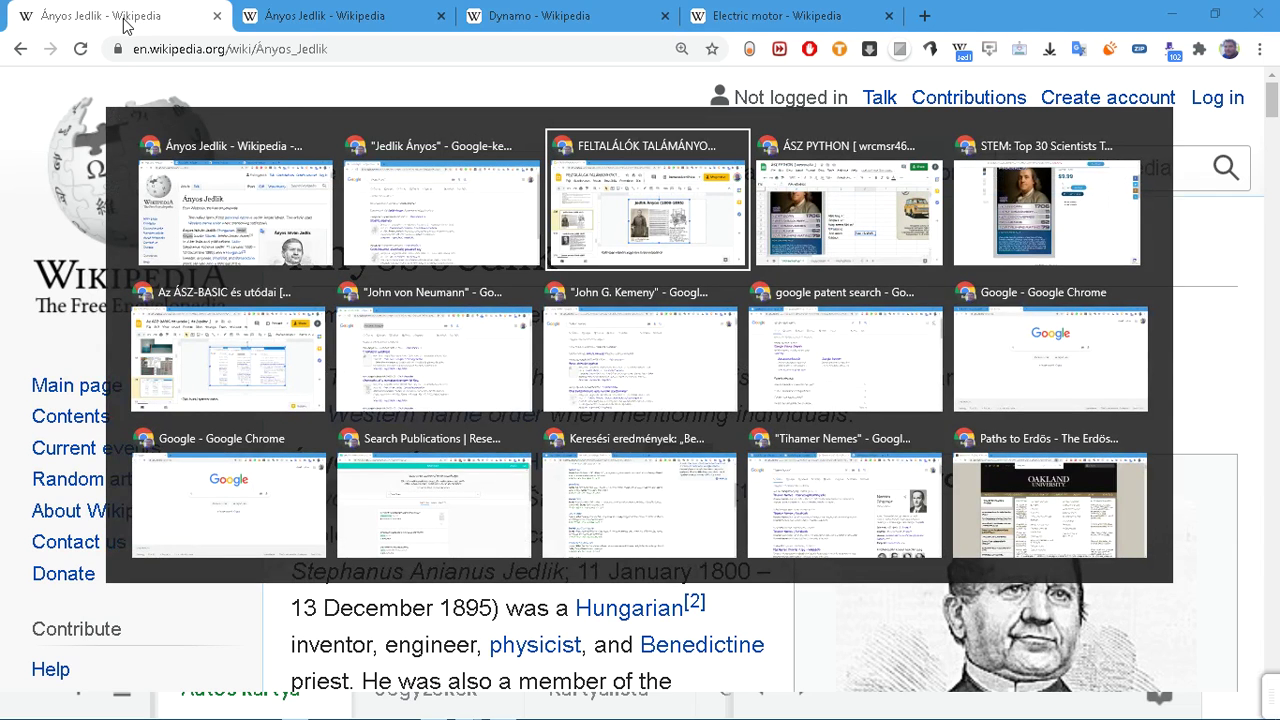
pyautogui.click(448, 228)
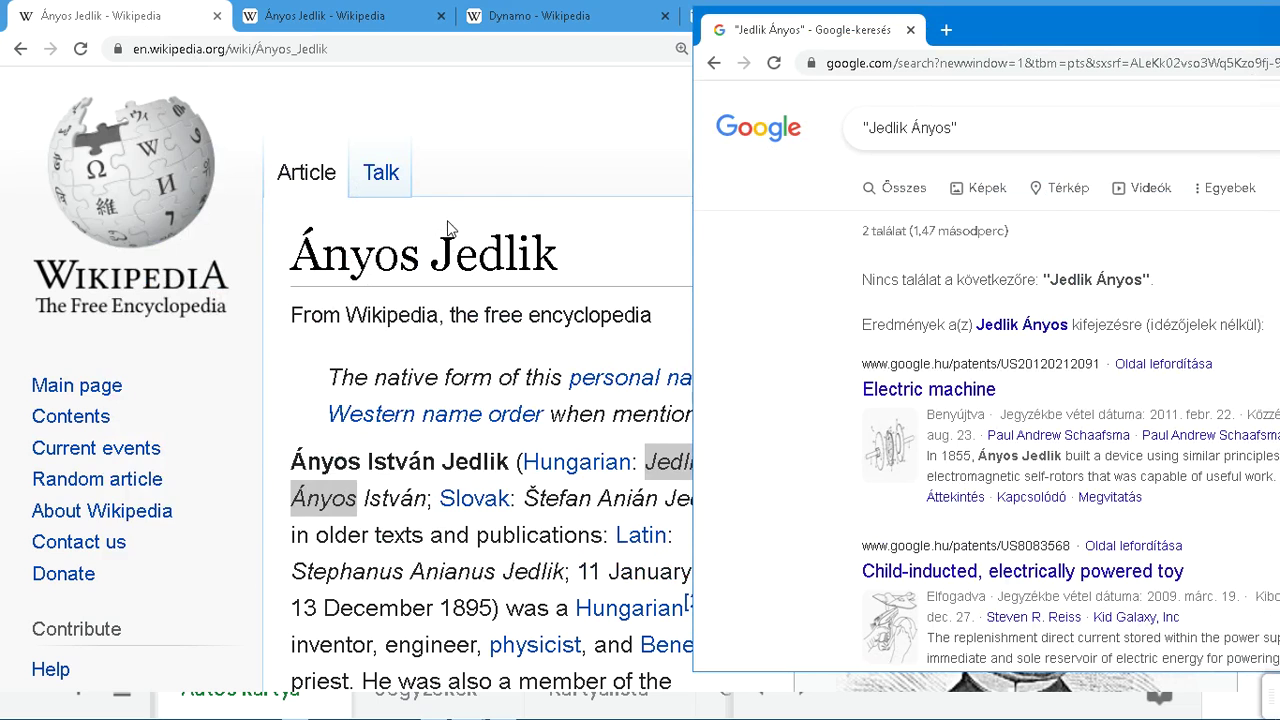
pyautogui.hotkey('alt', 'Tab')
pyautogui.hotkey('alt', 'Tab')
pyautogui.hotkey('alt', 'Tab')
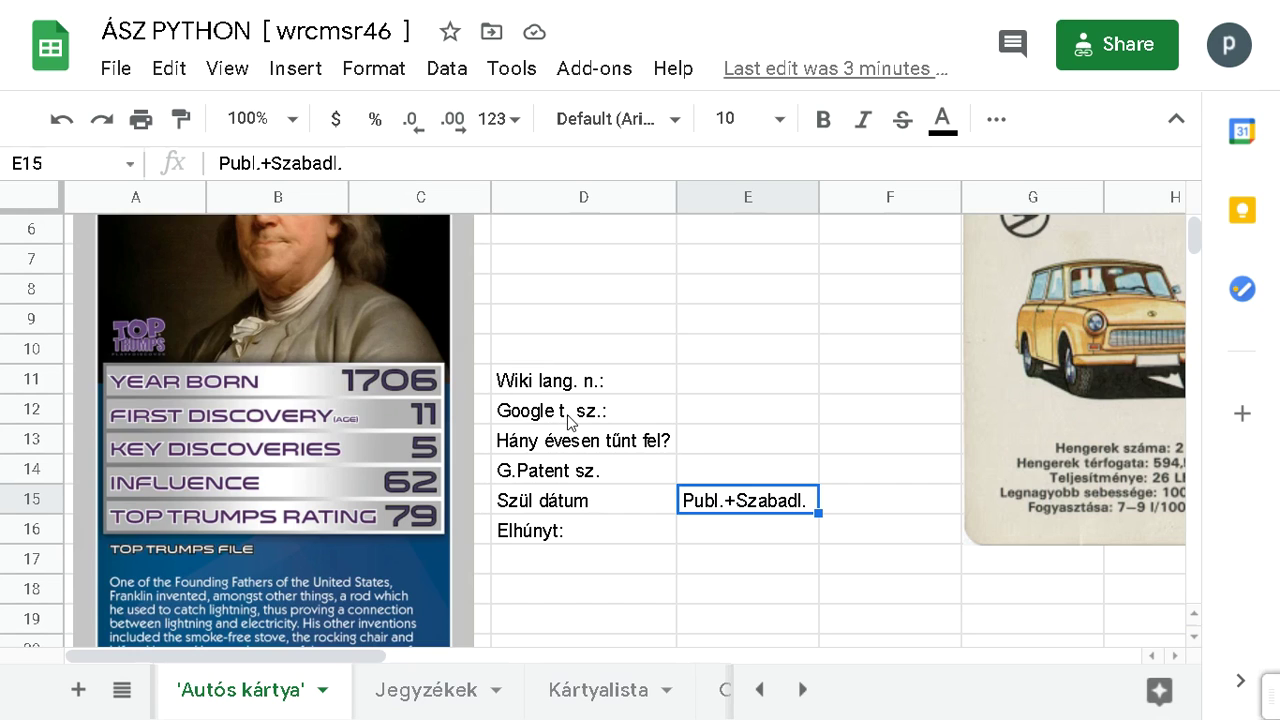
# Step: Relabel D12 as 'Google s. n.:' and D13 as 'First discoverí (age):'
pyautogui.click(565, 418)
pyautogui.doubleClick(563, 412)
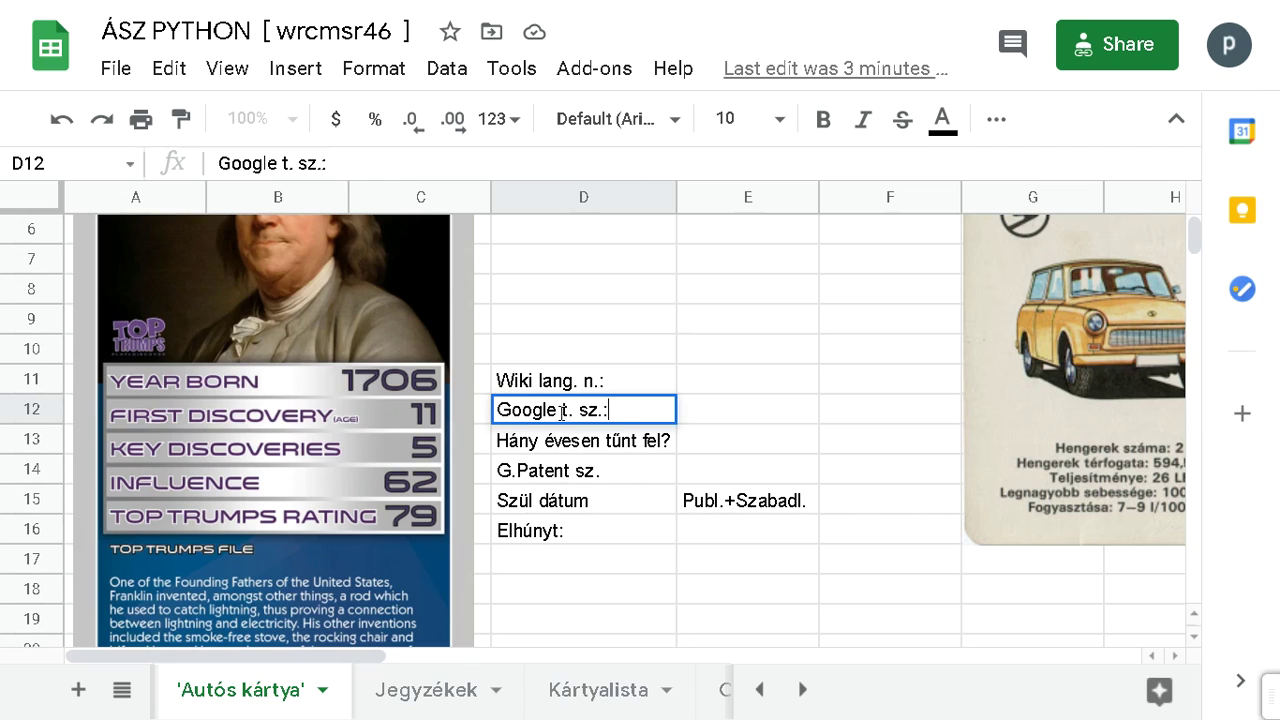
pyautogui.moveTo(563, 412); pyautogui.dragTo(648, 420)
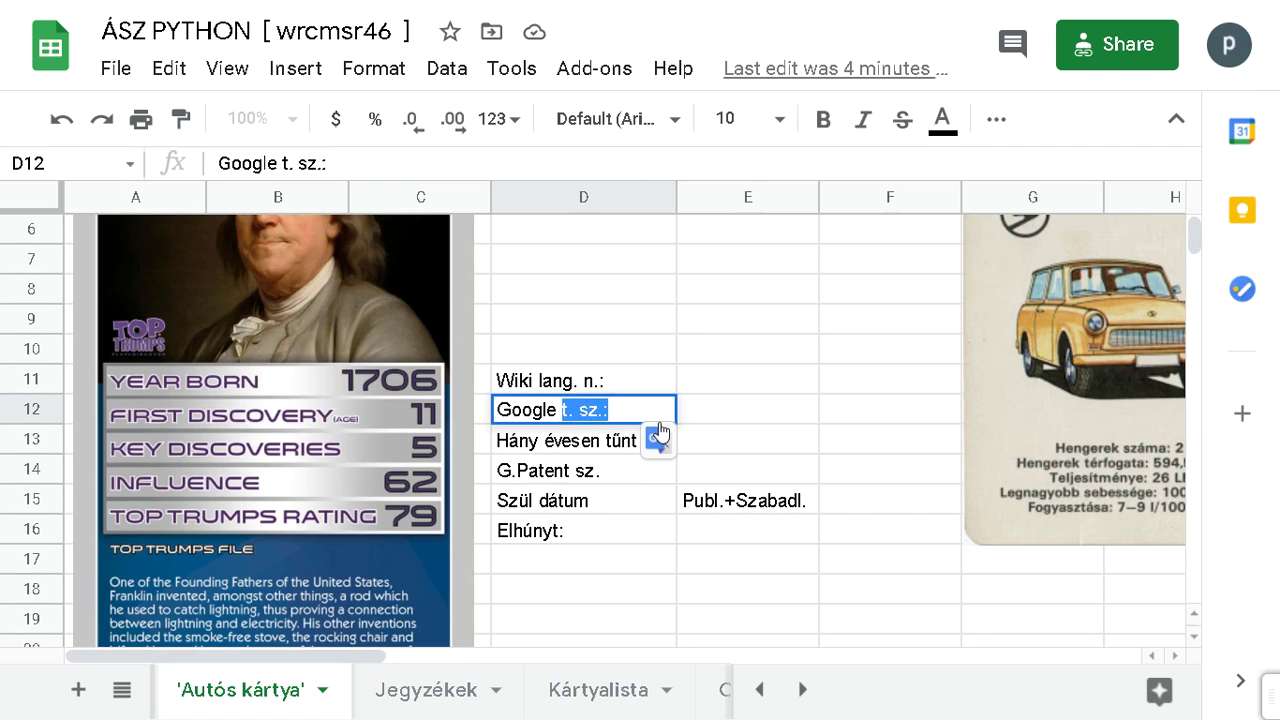
pyautogui.write('s. n')
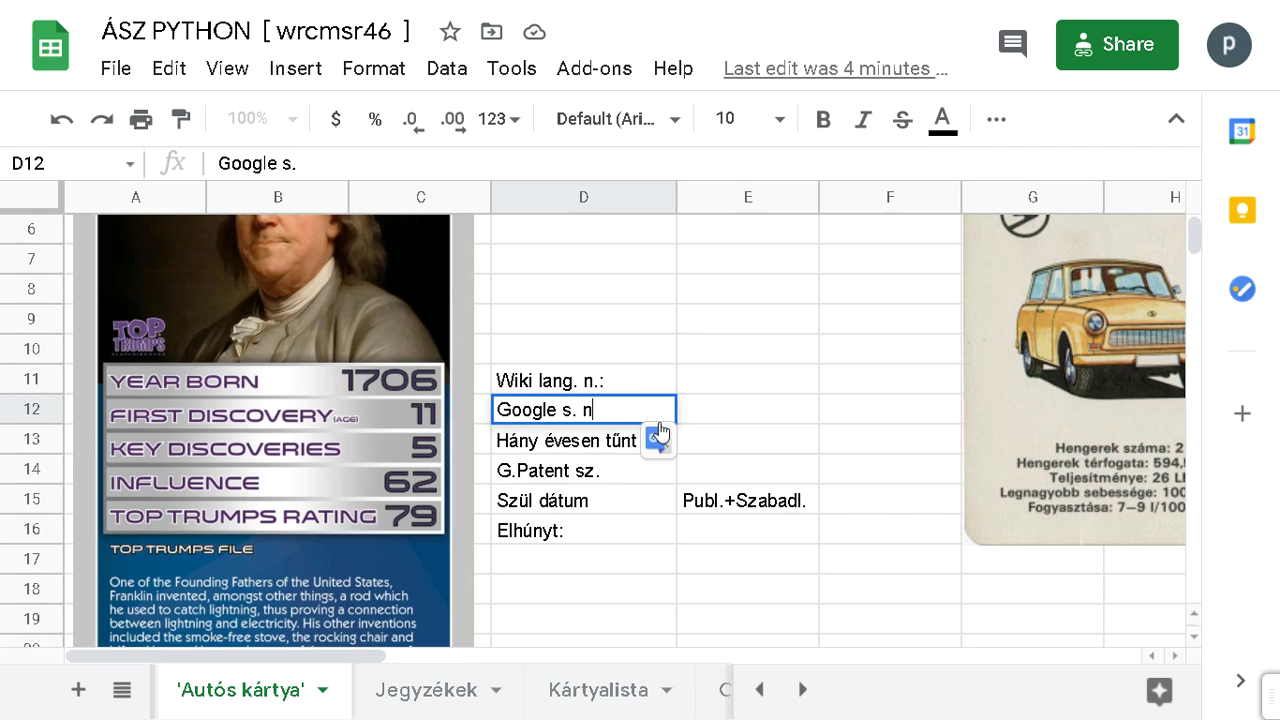
pyautogui.write('.:')
pyautogui.press('Return')
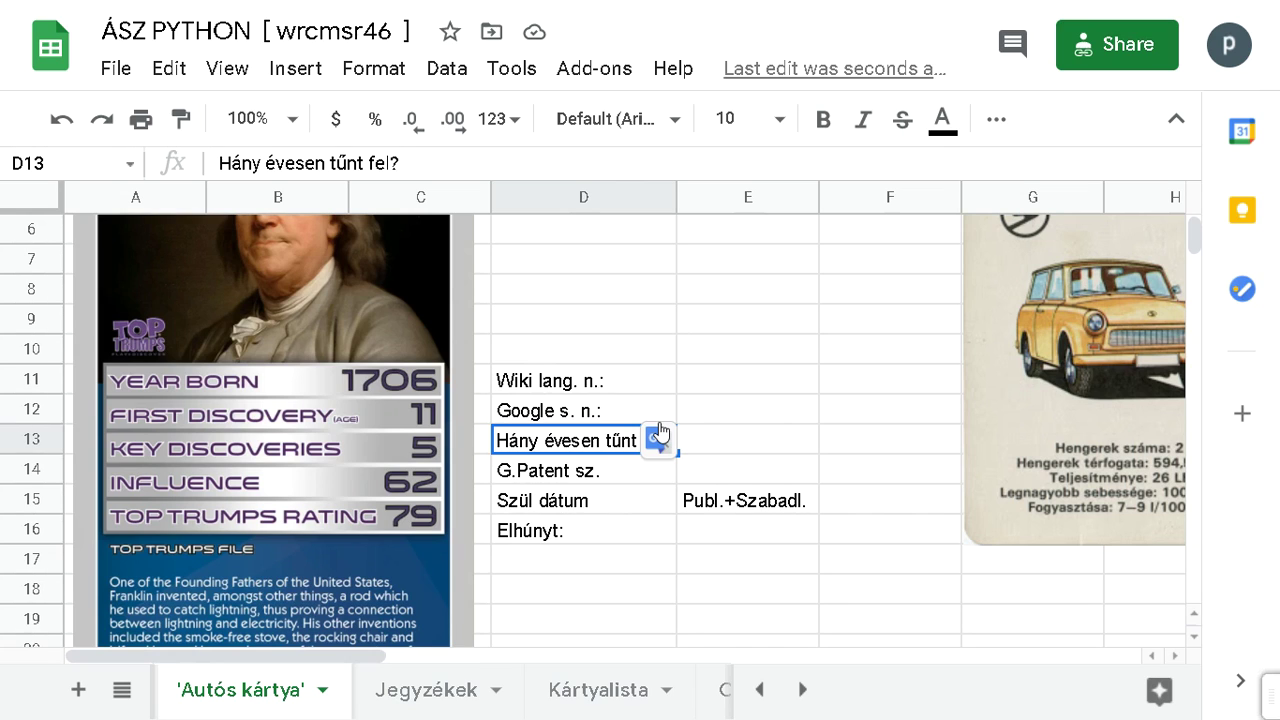
pyautogui.write('First ')
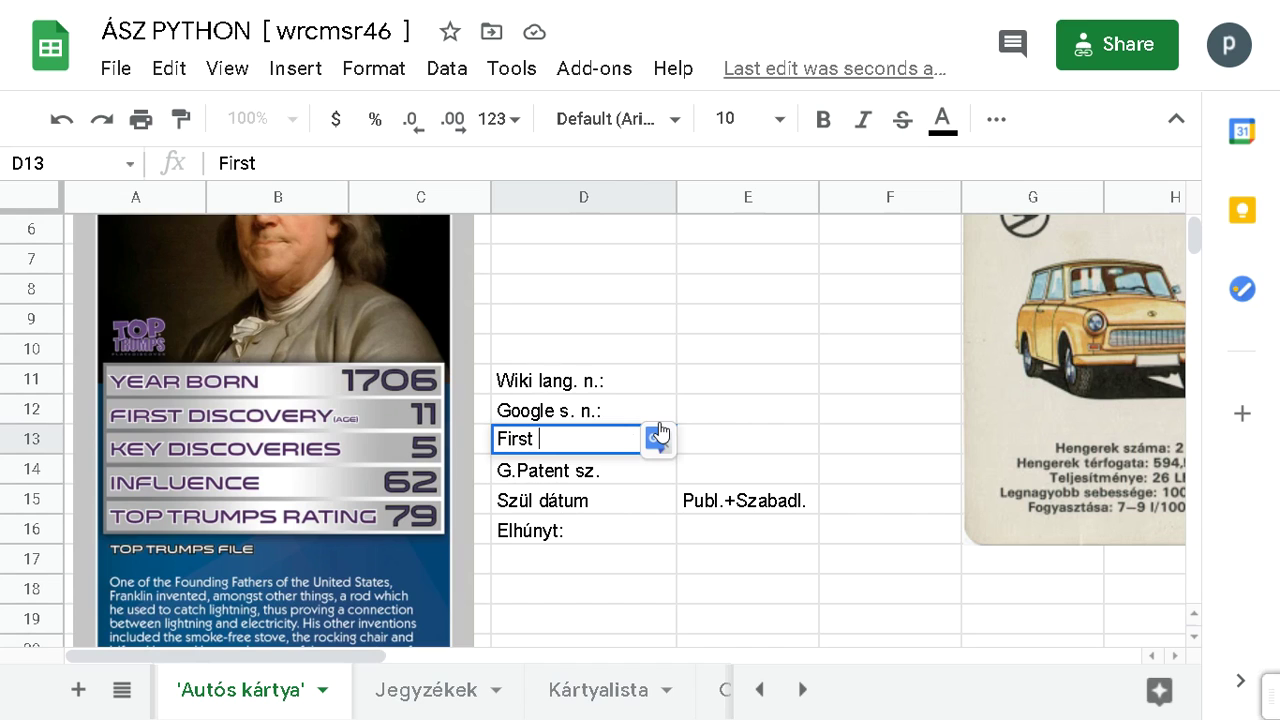
pyautogui.write('discoverí')
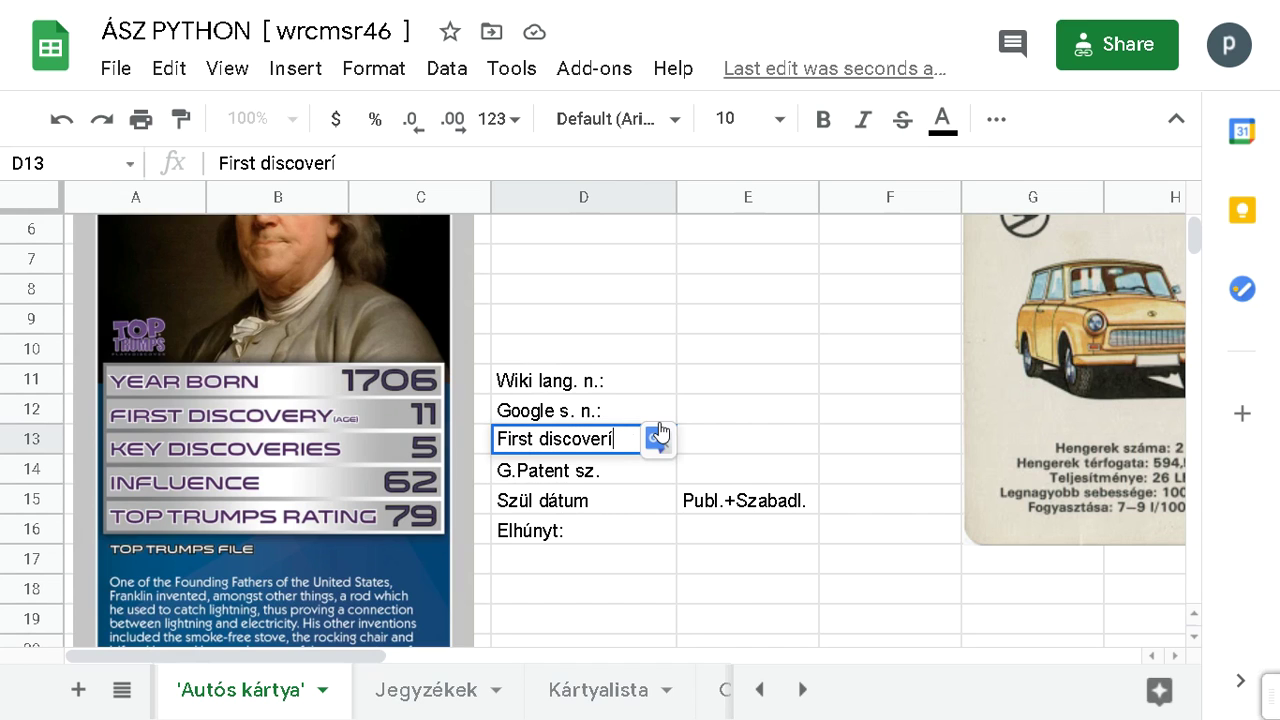
pyautogui.write(' (age):')
pyautogui.press('Return')
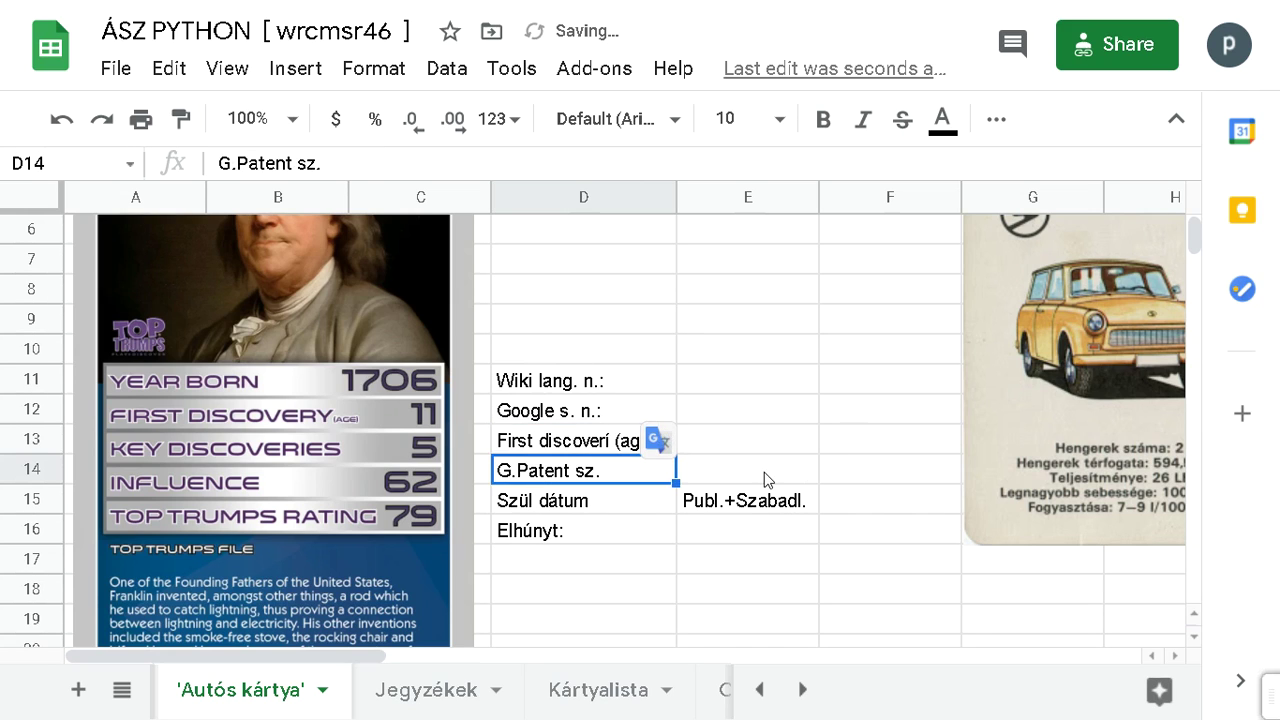
pyautogui.click(762, 591)
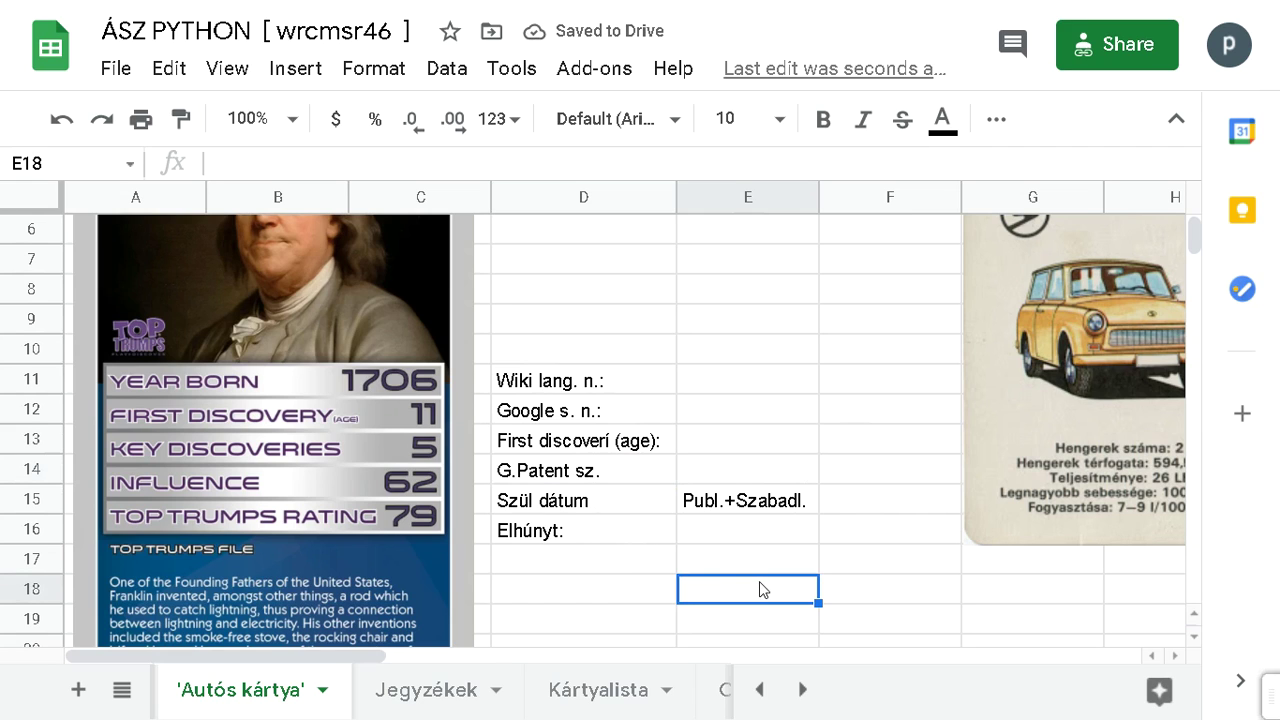
# Step: Change the D14 label from 'G.Patent sz.' to 'G.Patent n.:'
pyautogui.doubleClick(577, 469)
pyautogui.doubleClick(577, 469)
pyautogui.write('n.:')
pyautogui.press('Return')
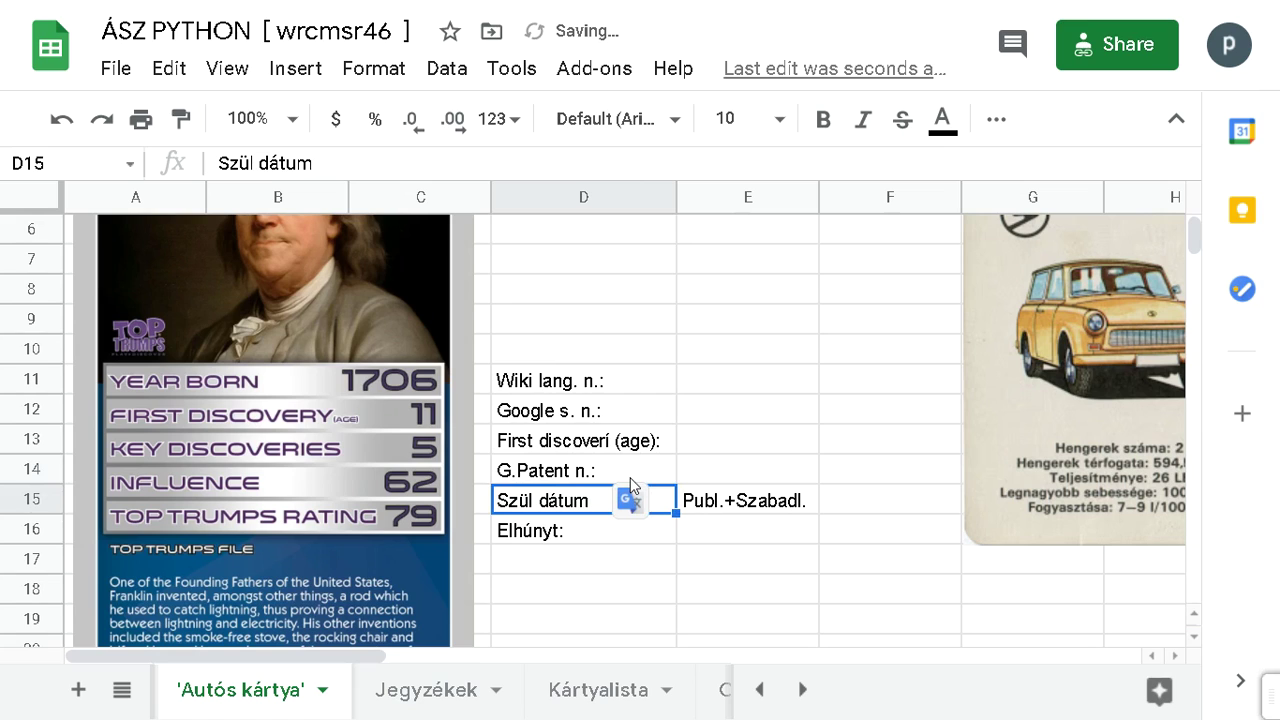
# Step: Label D15 'Year born:', rewording the first attempt 'Born year:'
pyautogui.write('Bor')
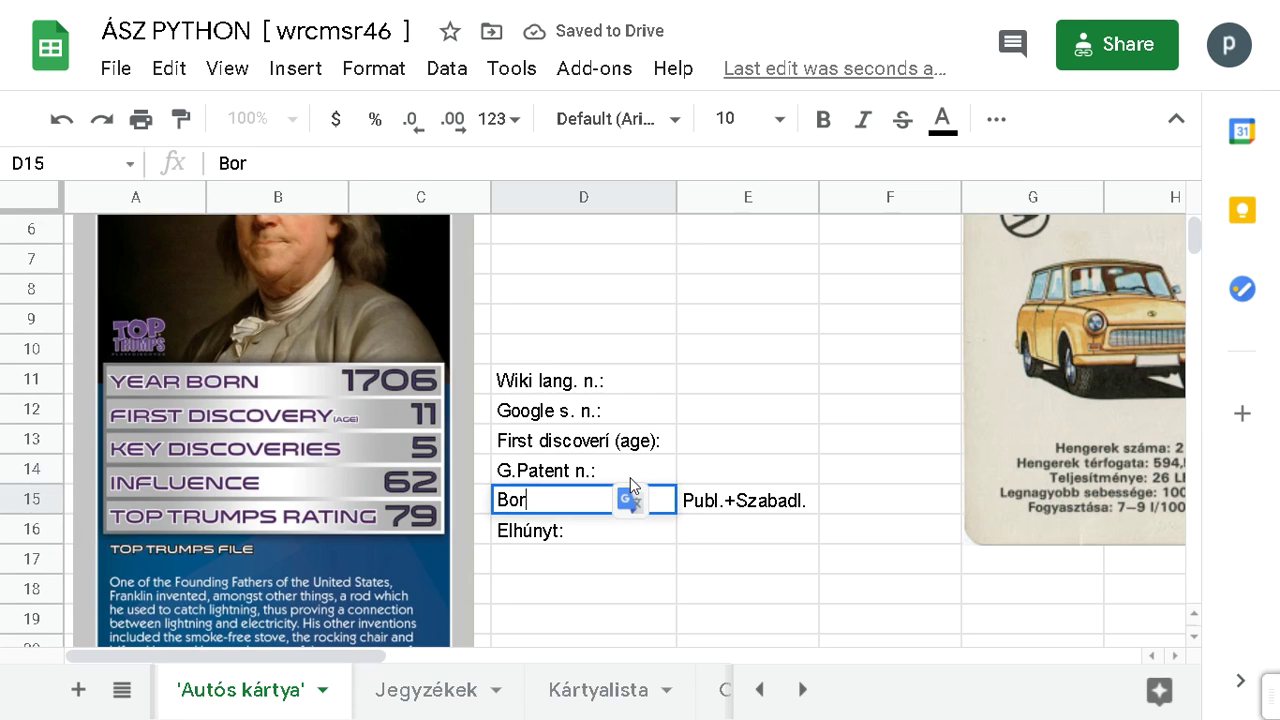
pyautogui.write('n year:')
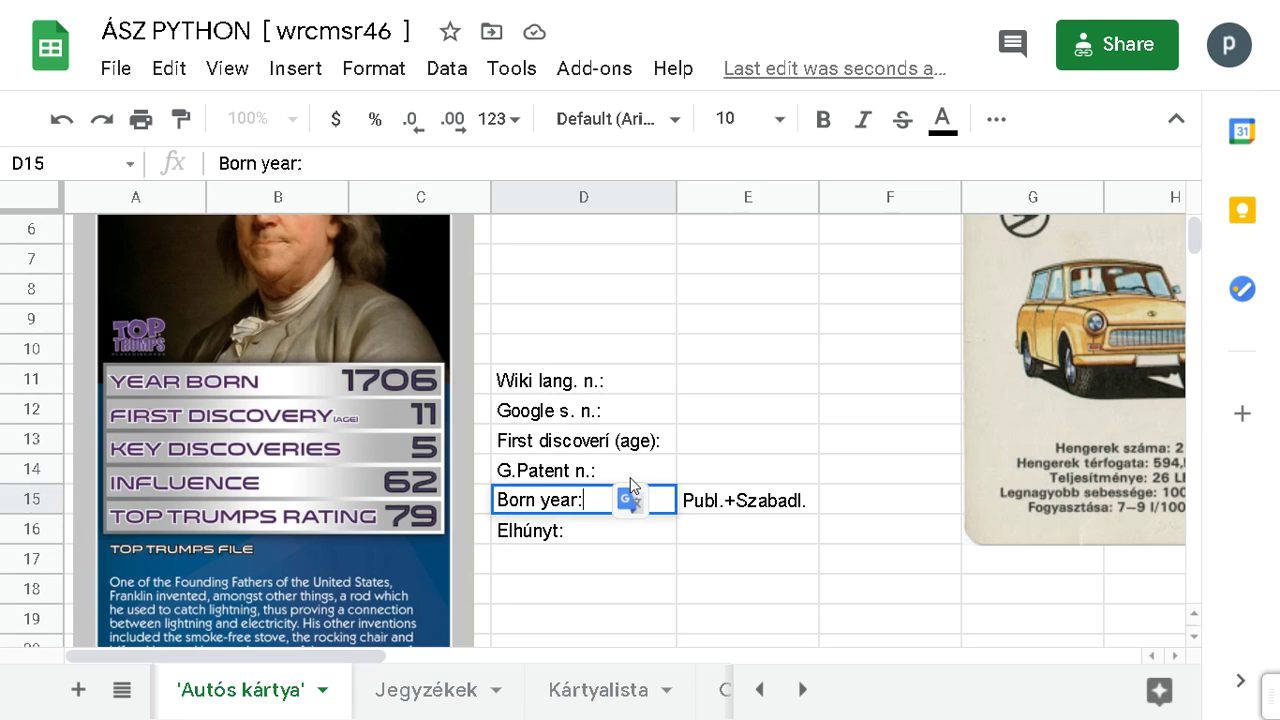
pyautogui.press('Return')
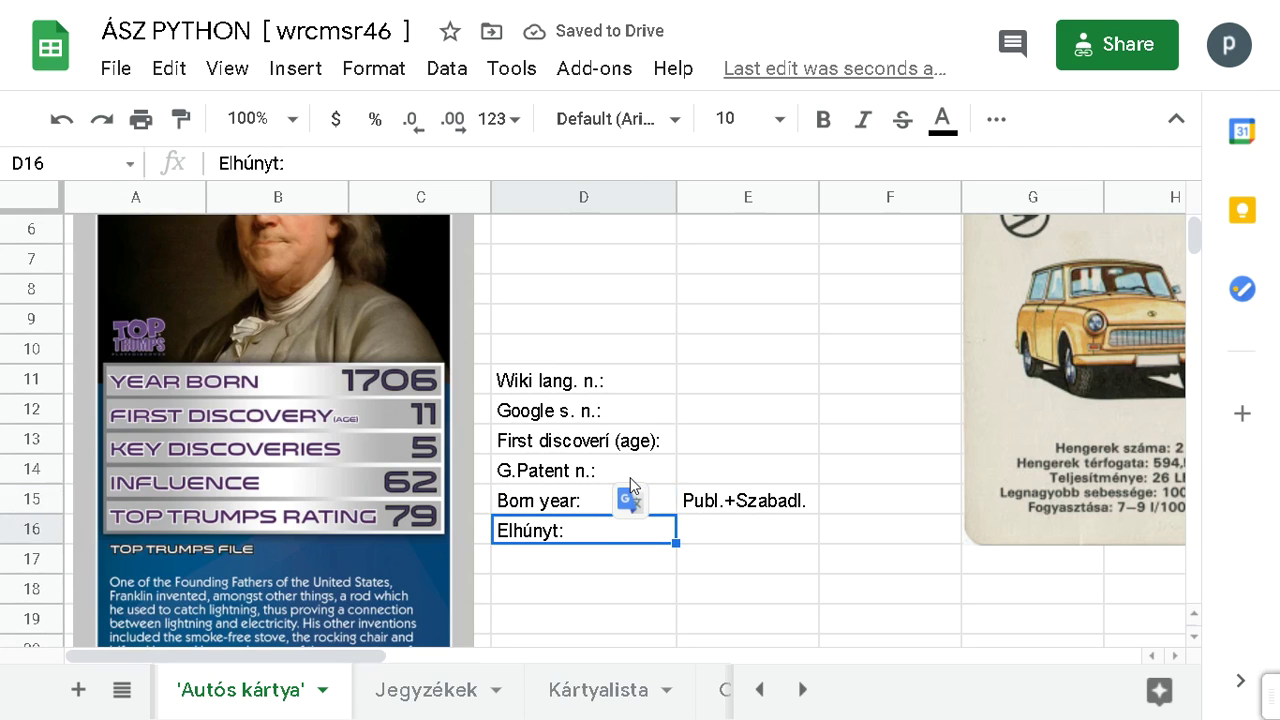
pyautogui.click(567, 508)
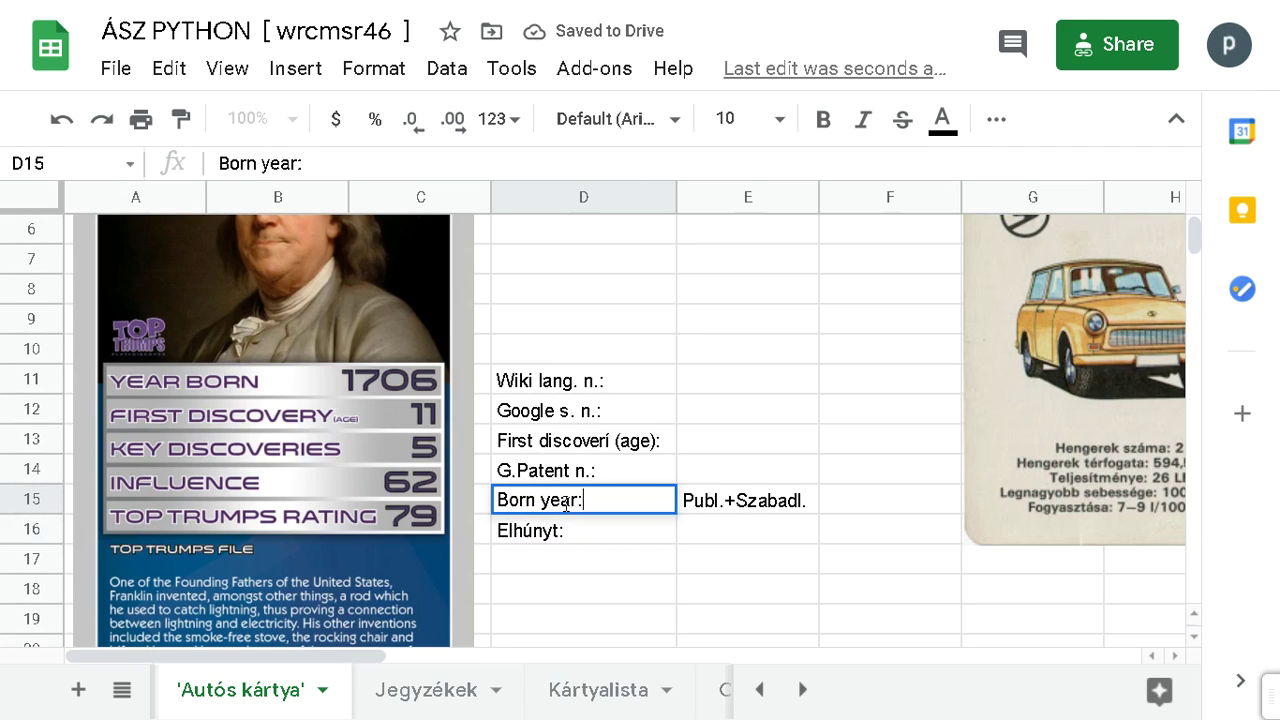
pyautogui.doubleClick(541, 500)
pyautogui.moveTo(541, 500); pyautogui.dragTo(580, 505)
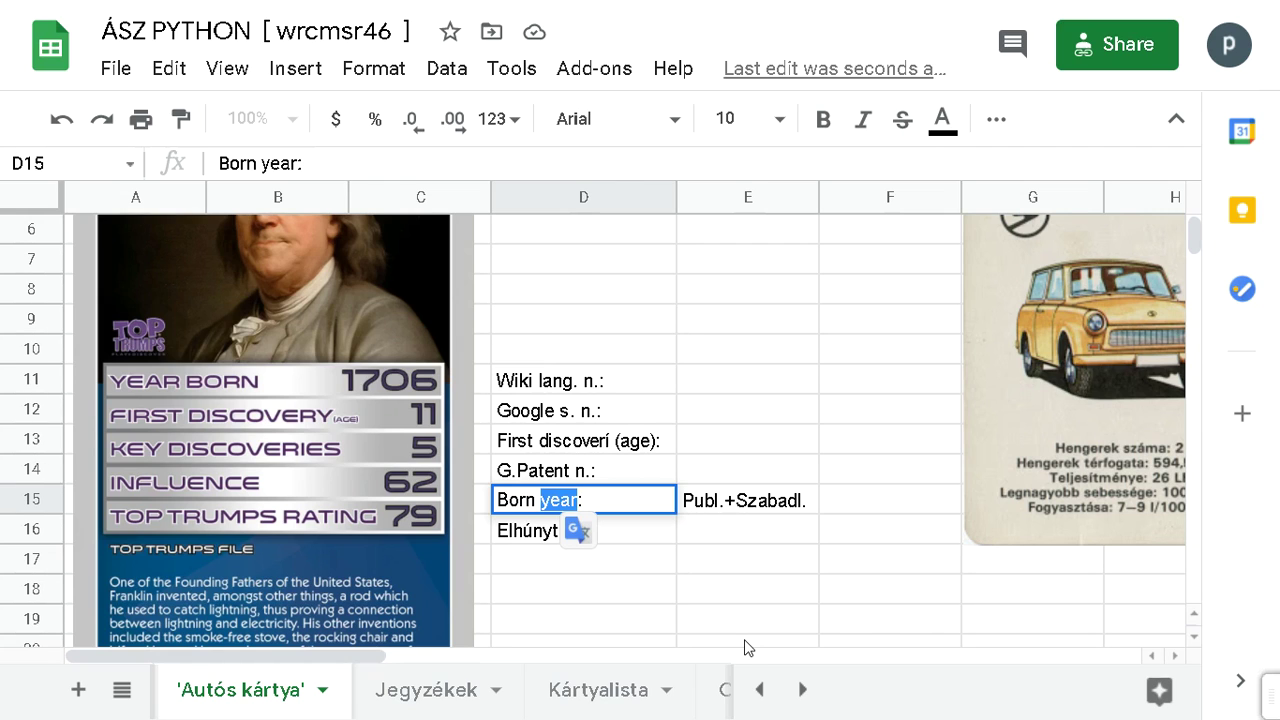
pyautogui.press('Left')
pyautogui.hotkey('shift', 'Right')
pyautogui.hotkey('shift', 'Home')
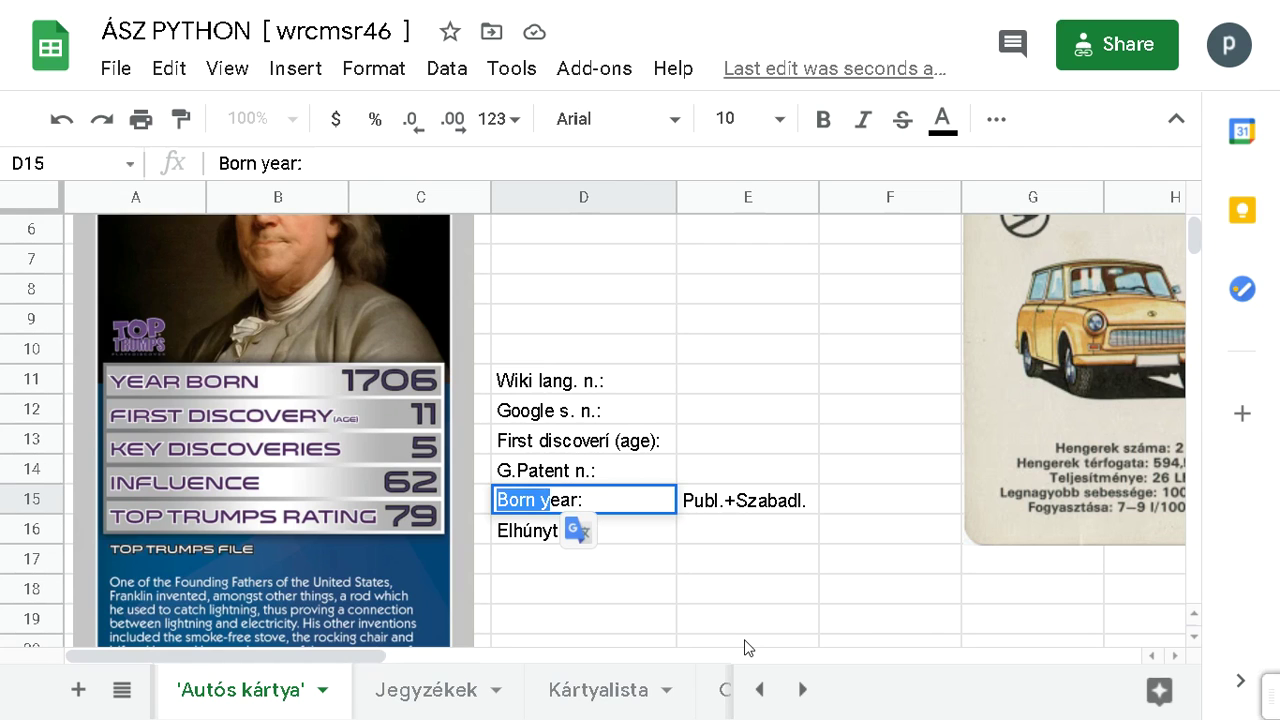
pyautogui.write('Year')
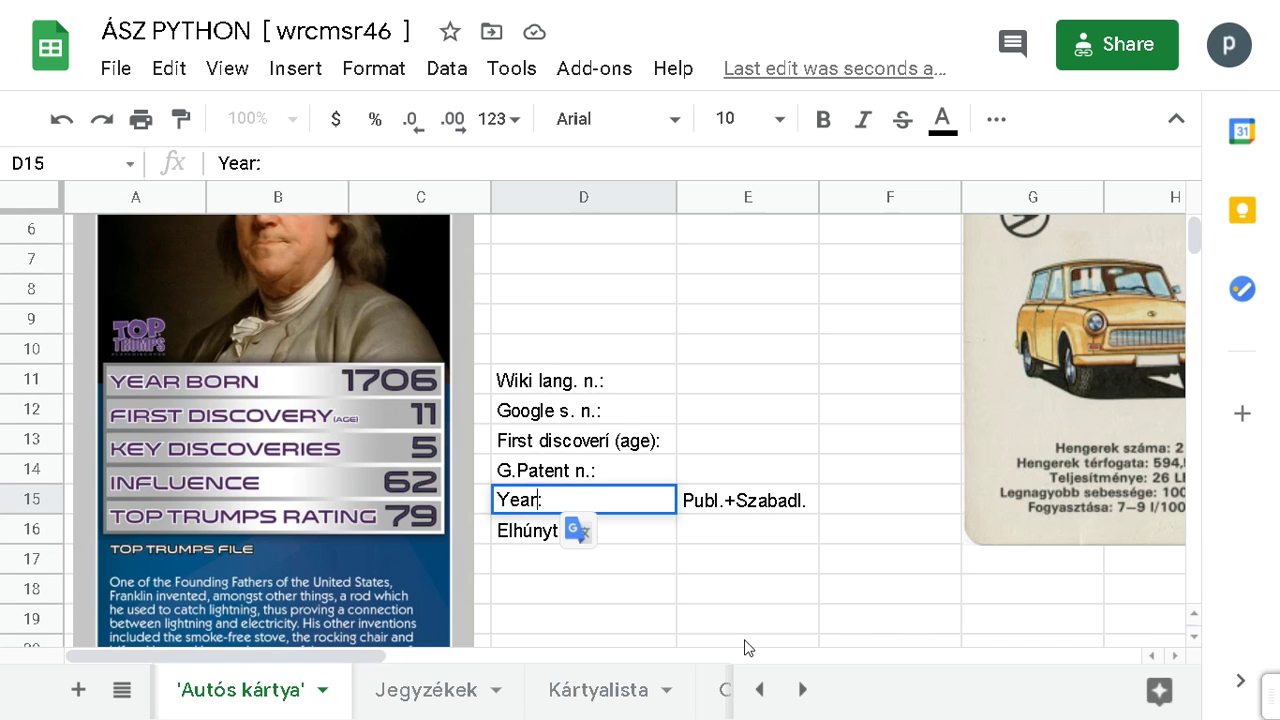
pyautogui.write(' born')
pyautogui.press('Return')
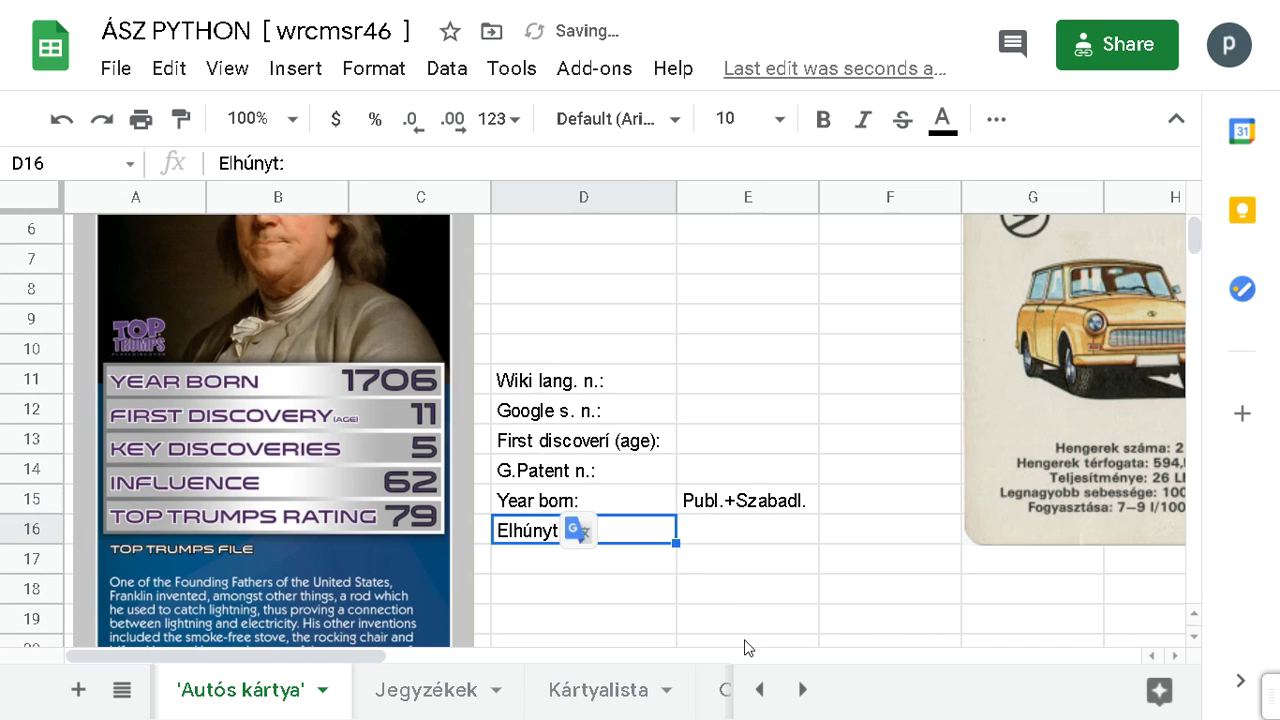
# Step: Replace the old Elhúnyt label in D16 with 'Main disc. year:'
pyautogui.write('Di')
pyautogui.press('BackSpace')
pyautogui.press('BackSpace')
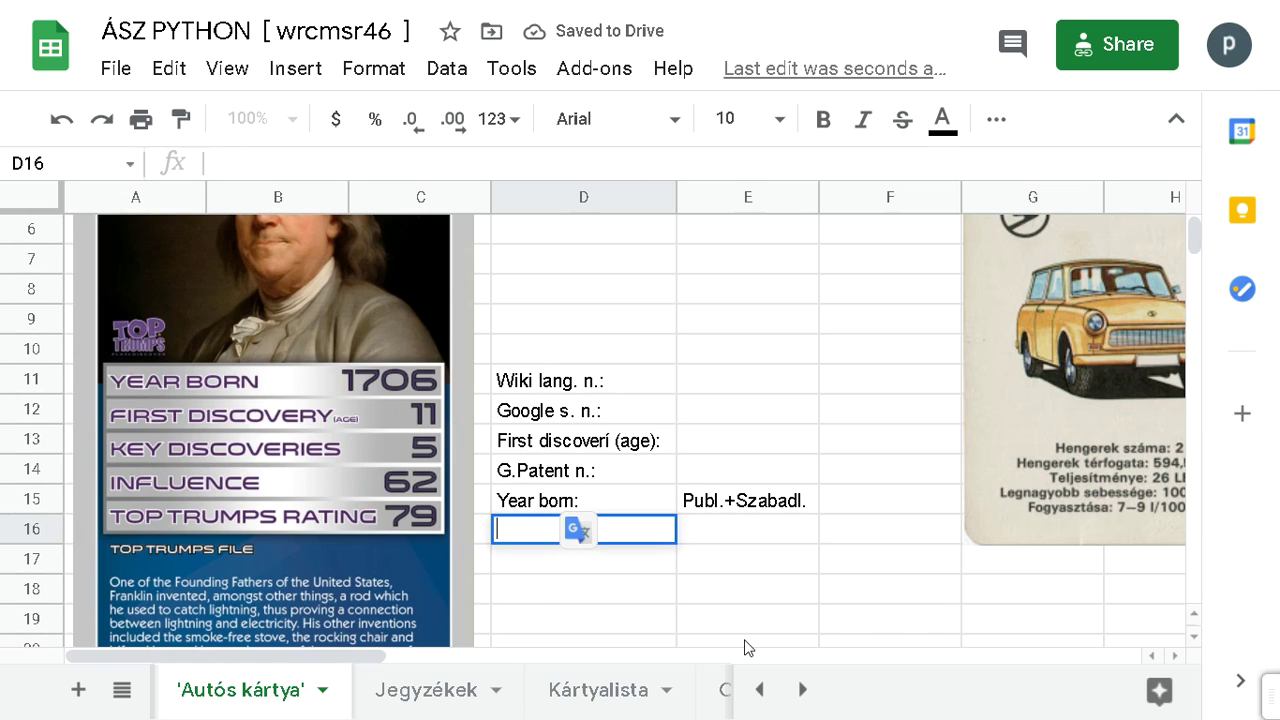
pyautogui.write('Year ')
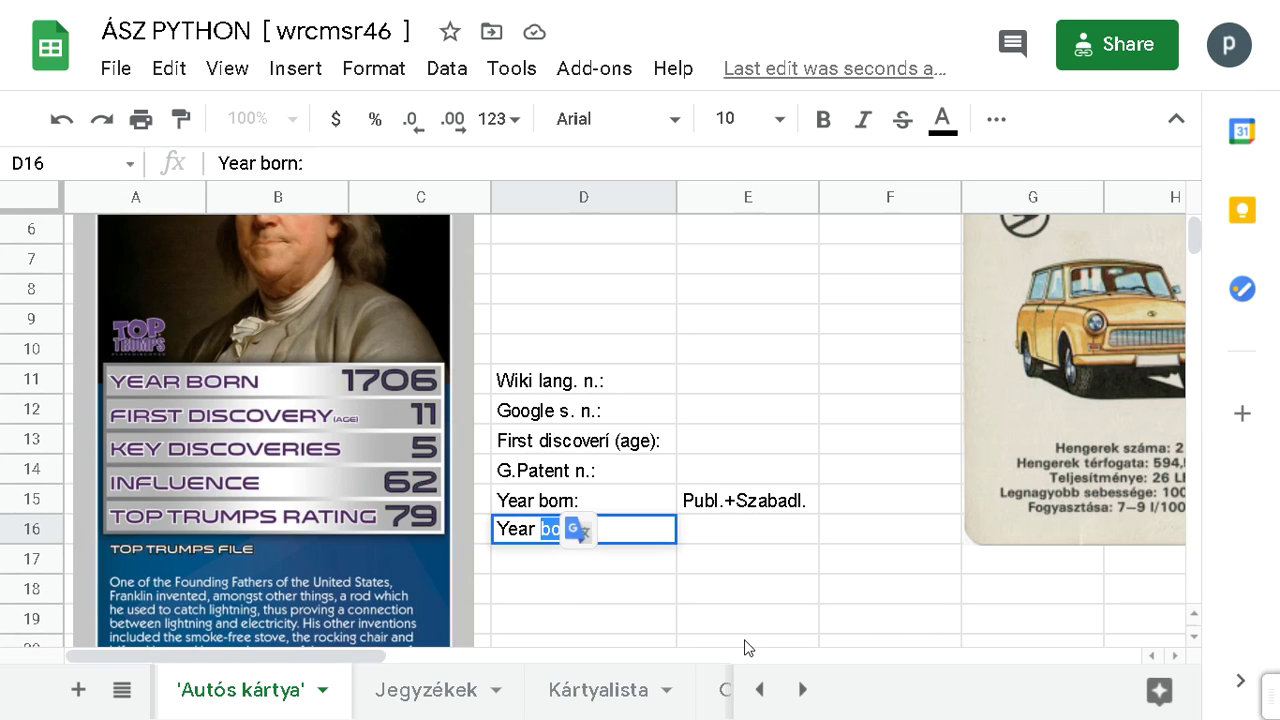
pyautogui.write('D')
pyautogui.press('Escape')
pyautogui.press('Delete')
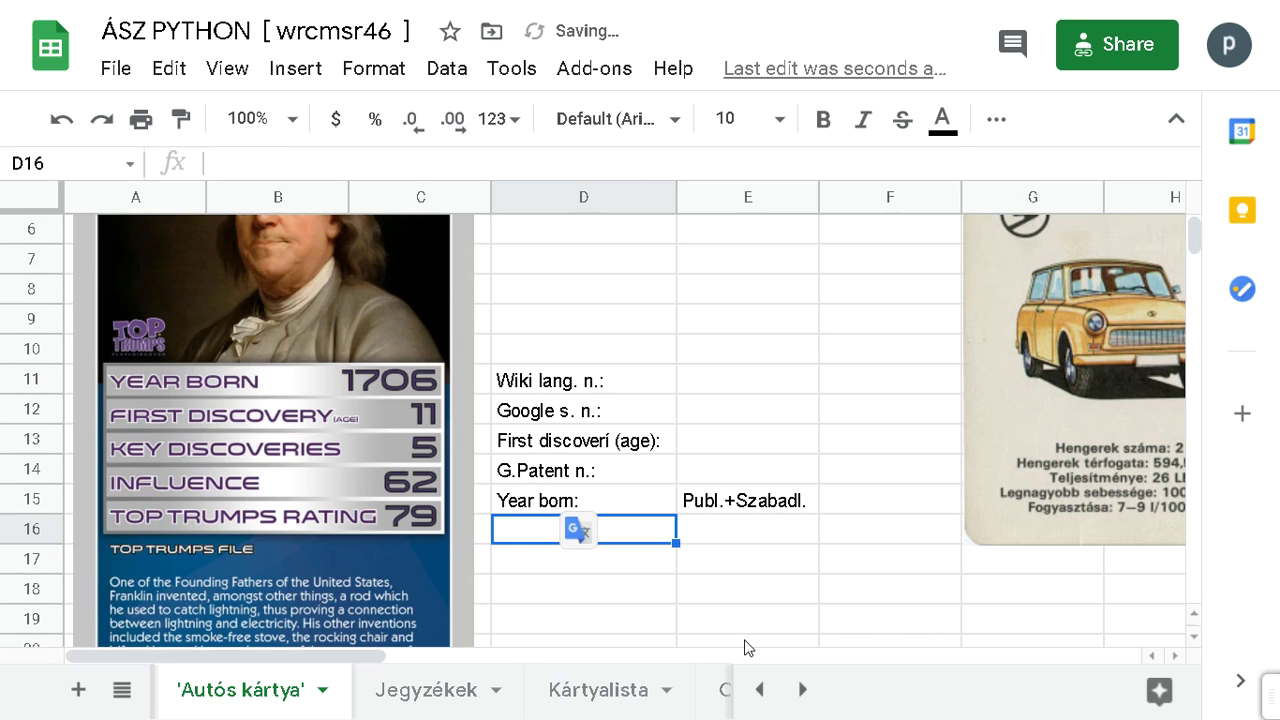
pyautogui.write('Main')
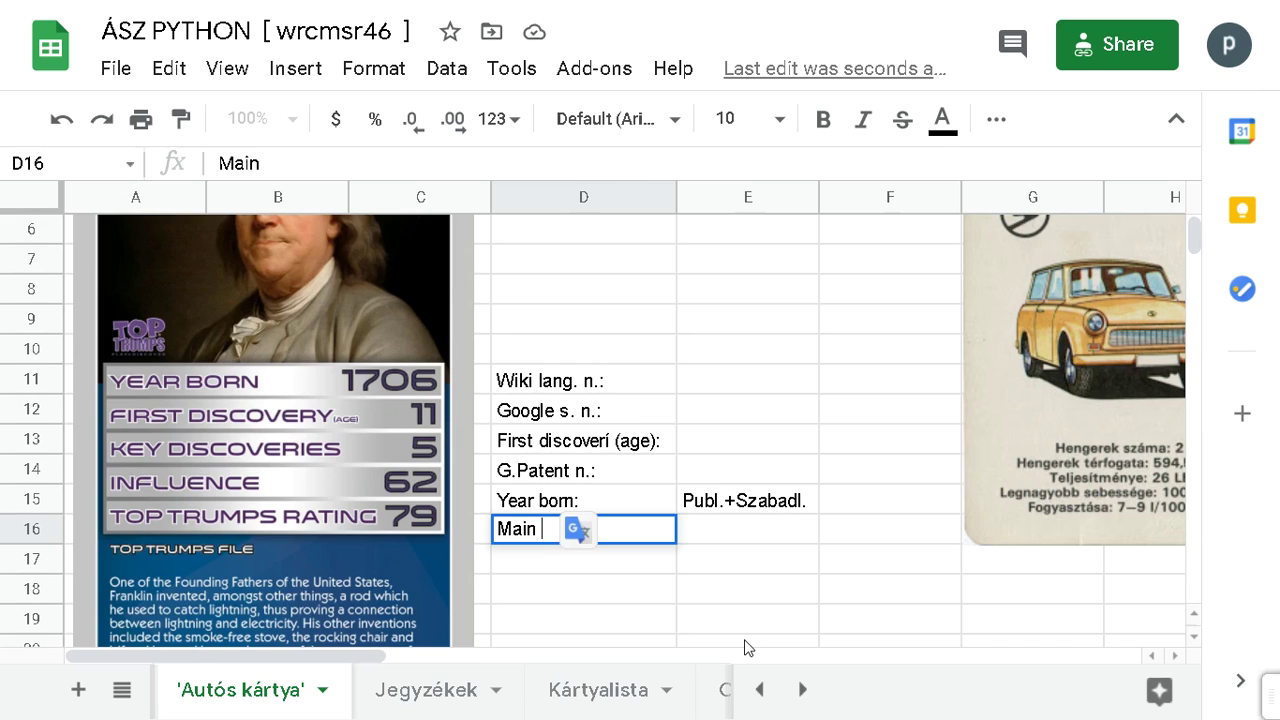
pyautogui.write('dicc')
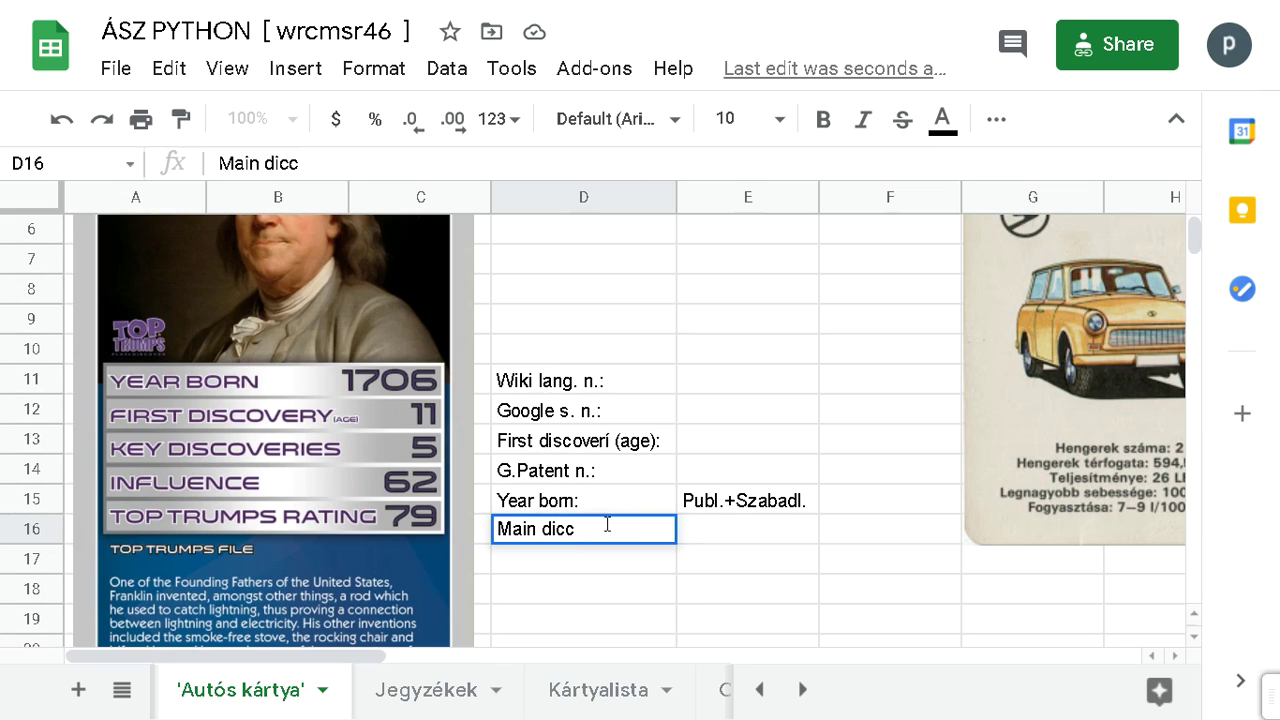
pyautogui.write('sc.')
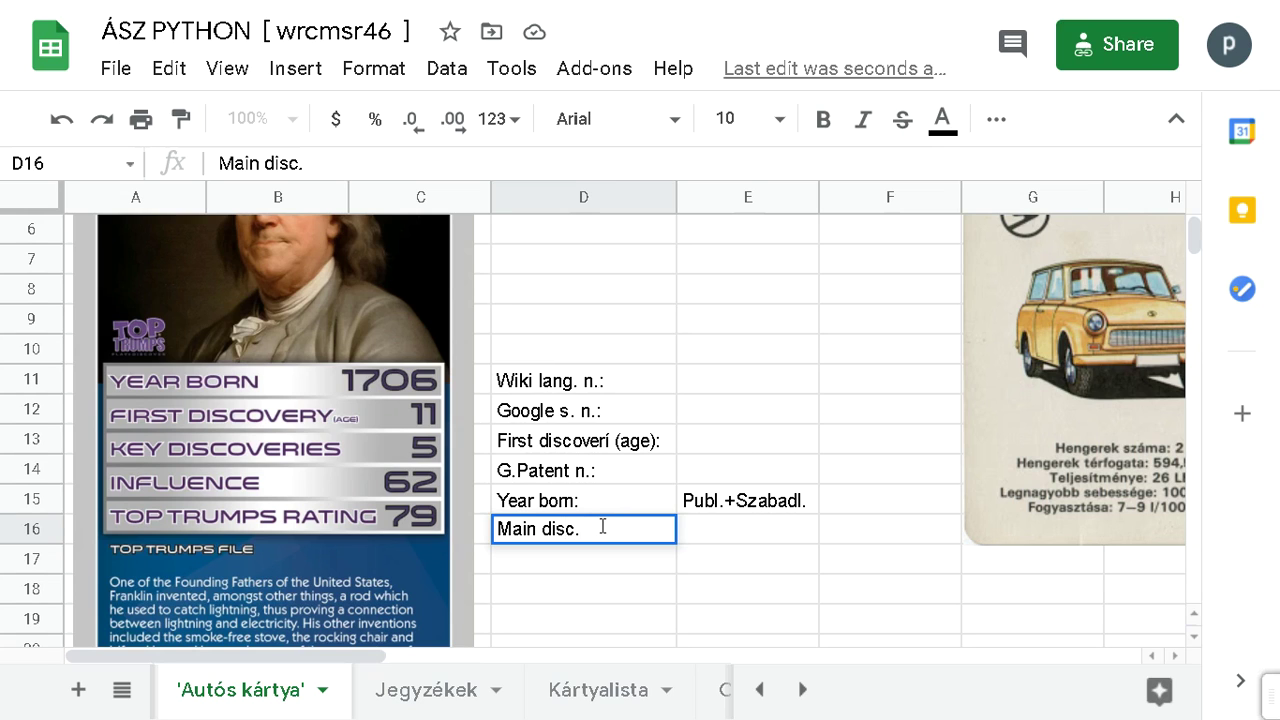
pyautogui.write(' year:')
pyautogui.press('Return')
# Step: Delete the Publ.+Szabadl. note from E15
pyautogui.press('Up')
pyautogui.press('Up')
pyautogui.press('Right')
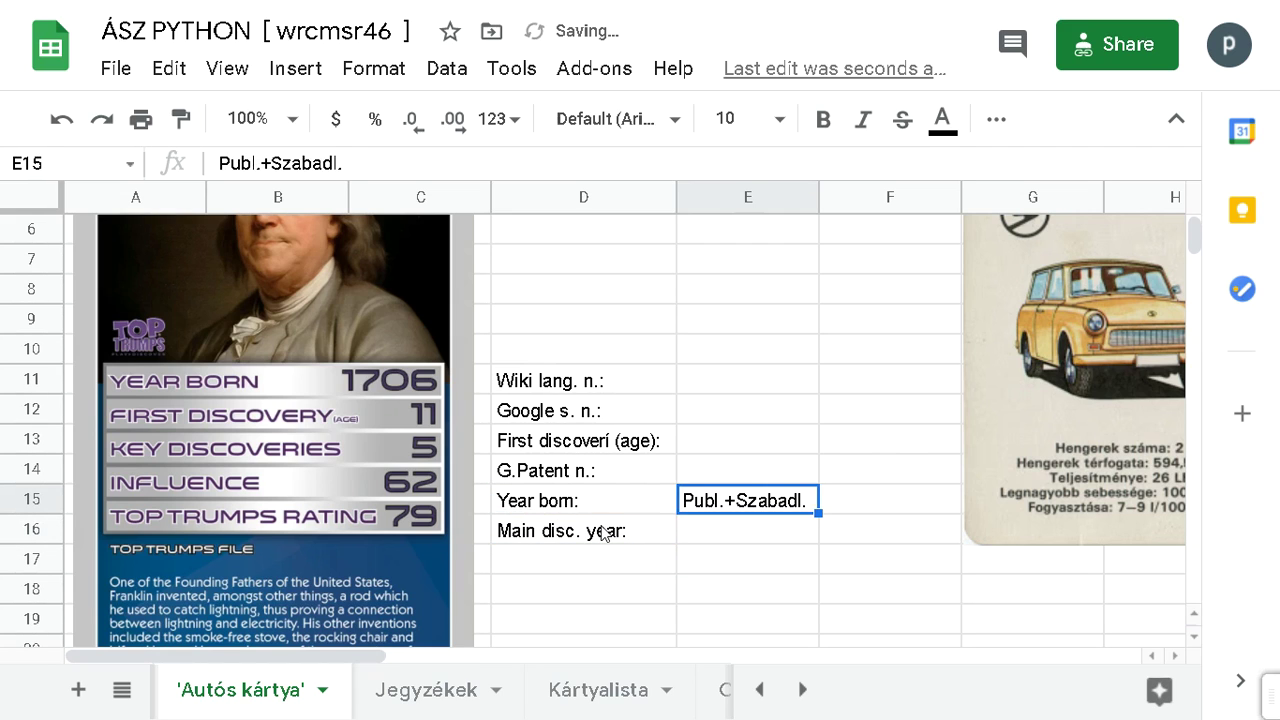
pyautogui.press('Delete')
pyautogui.press('Left')
pyautogui.press('Down')
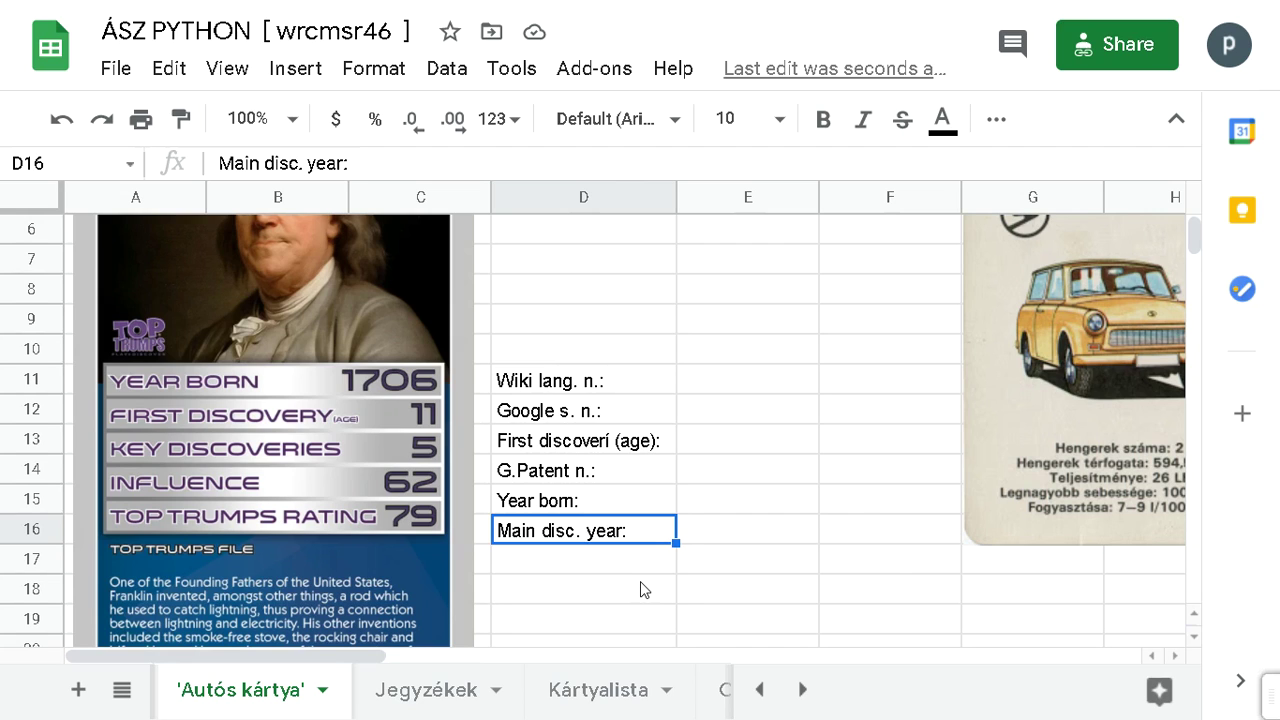
# Step: Apply All borders to the label table D11:E16
pyautogui.moveTo(602, 378); pyautogui.dragTo(740, 535)
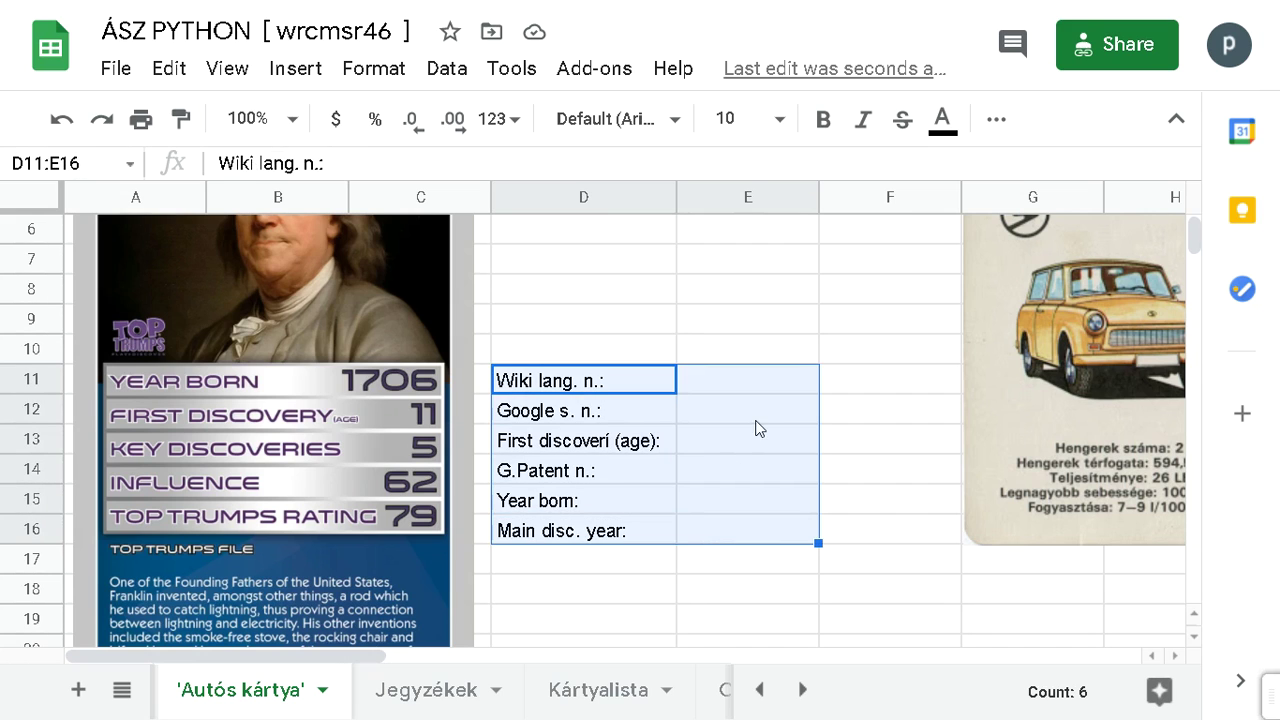
pyautogui.click(996, 122)
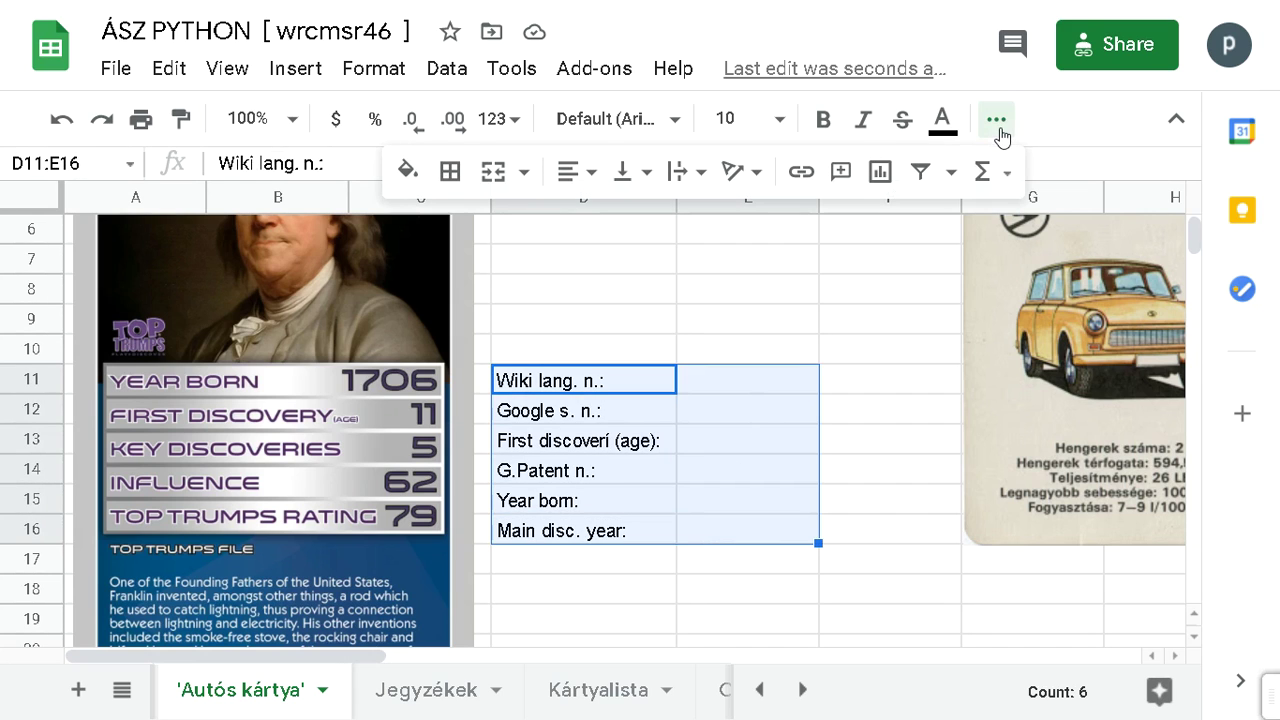
pyautogui.click(450, 171)
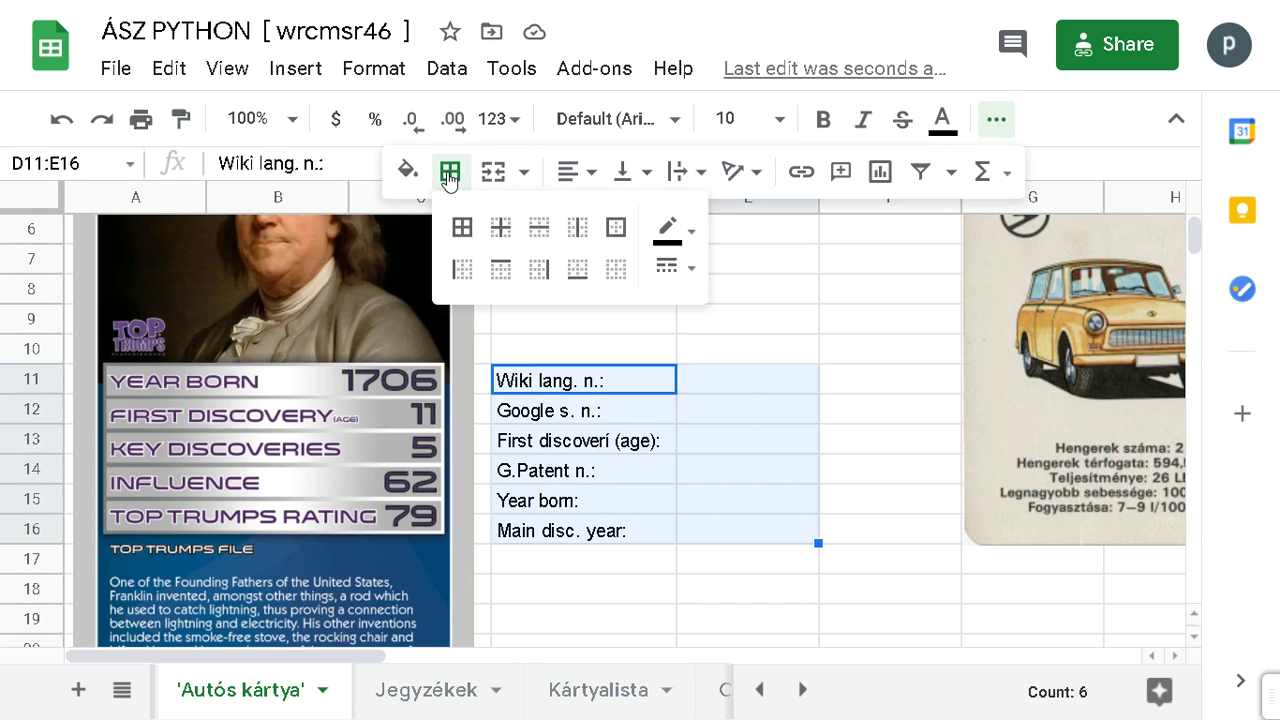
pyautogui.click(462, 229)
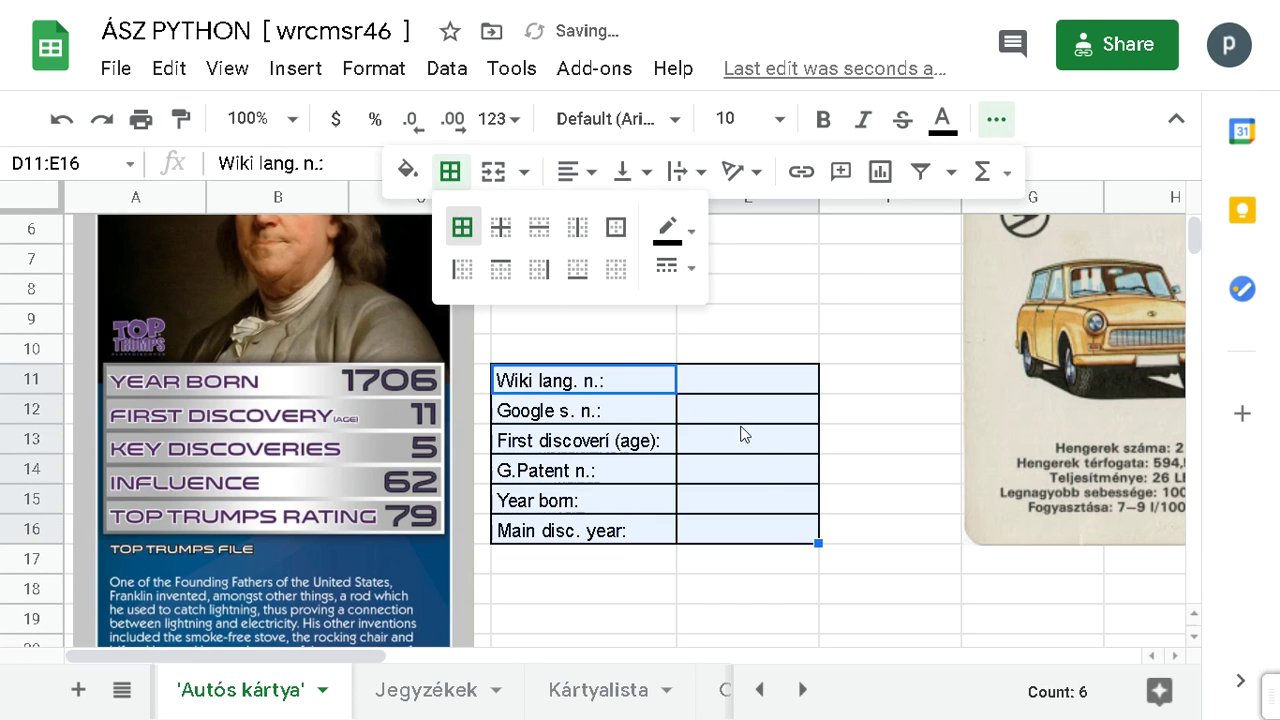
pyautogui.click(777, 591)
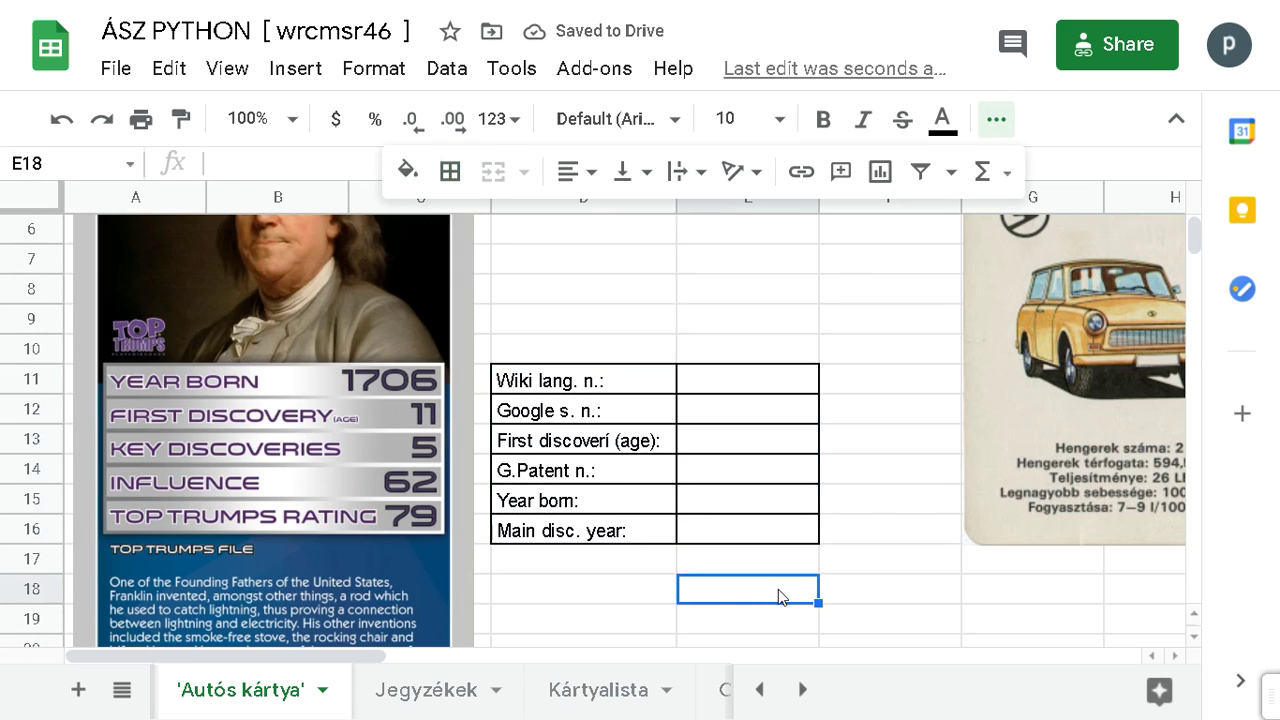
pyautogui.click(995, 618)
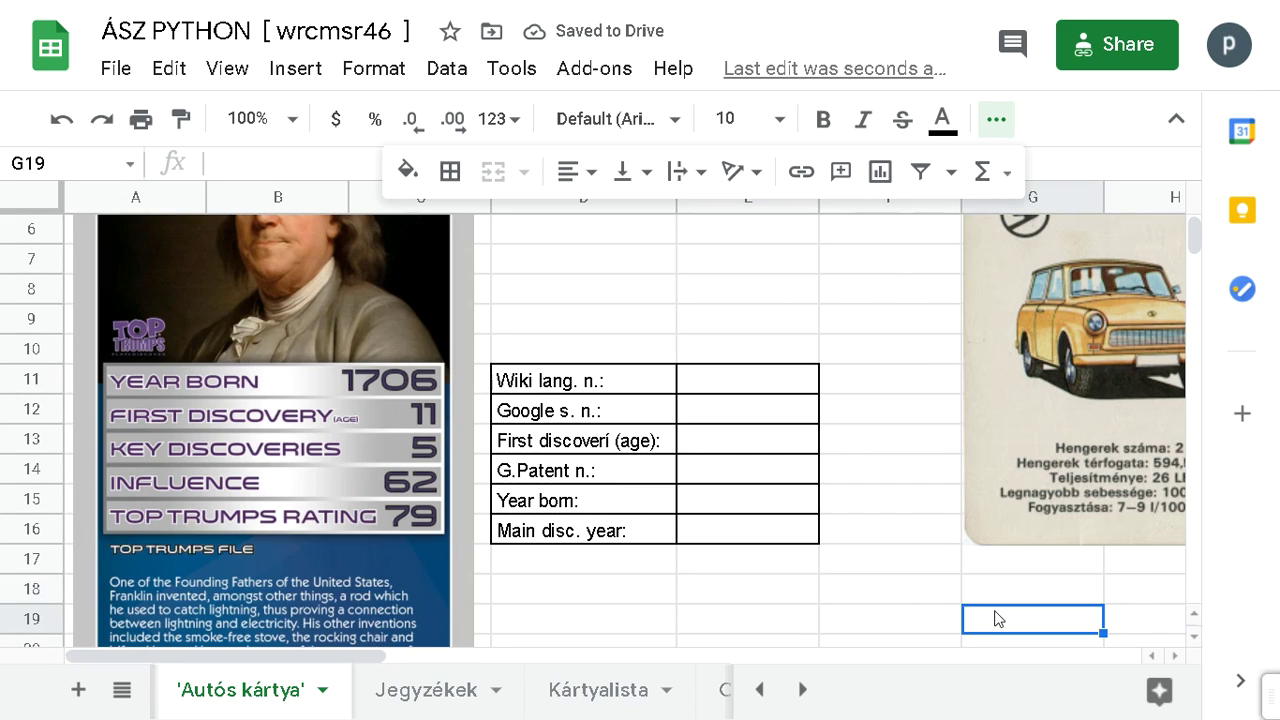
pyautogui.click(905, 592)
pyautogui.click(1077, 617)
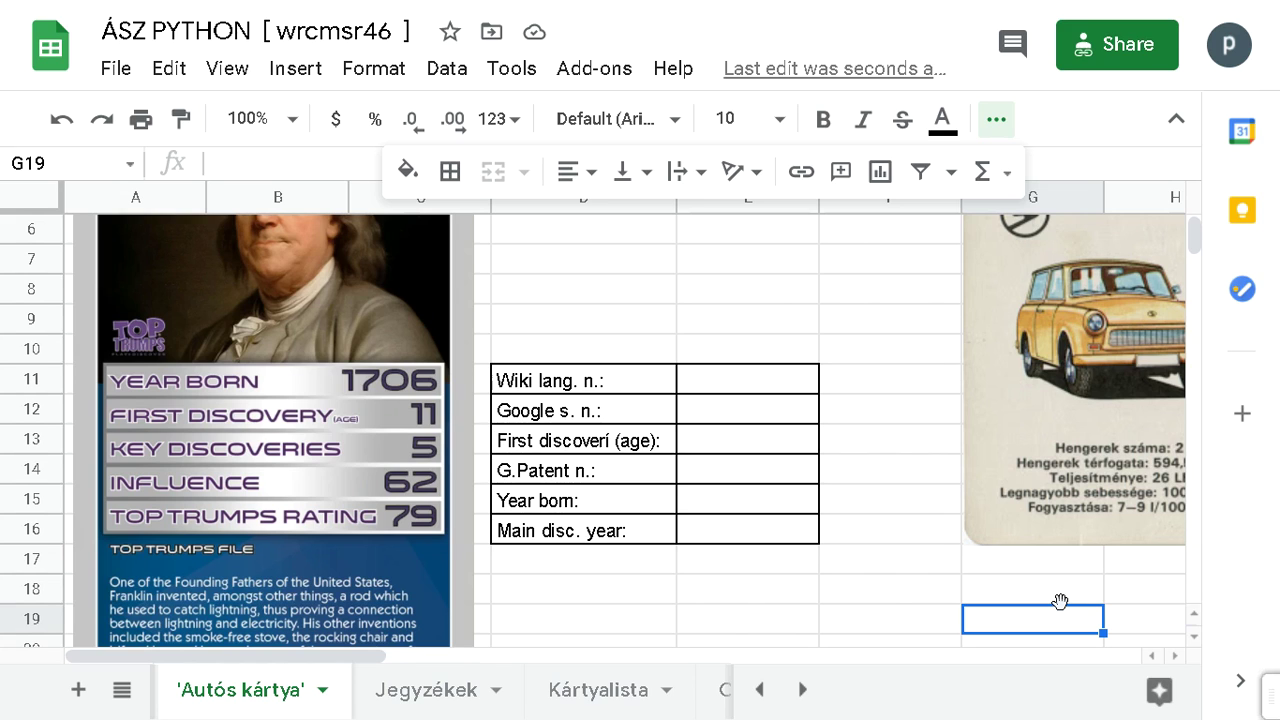
# Step: Fill the D16:E16 row down into rows 17–18, then undo it
pyautogui.moveTo(598, 530); pyautogui.dragTo(703, 544)
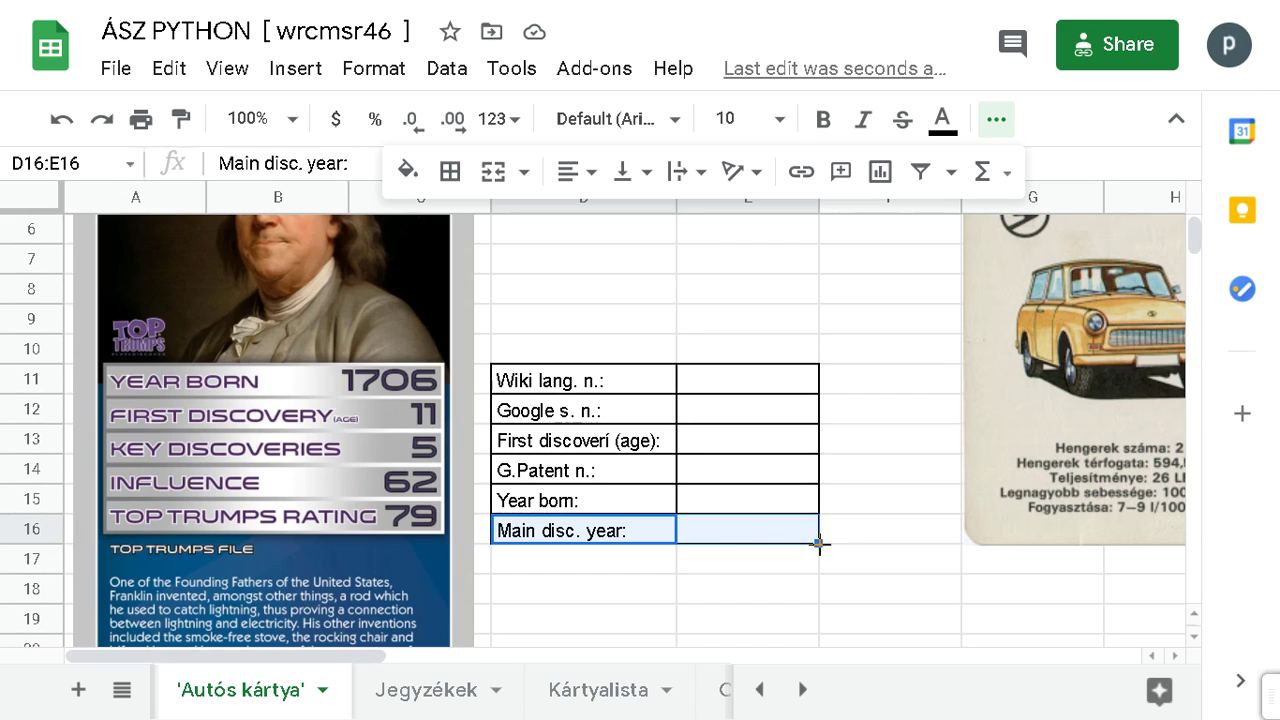
pyautogui.moveTo(820, 551); pyautogui.dragTo(817, 594)
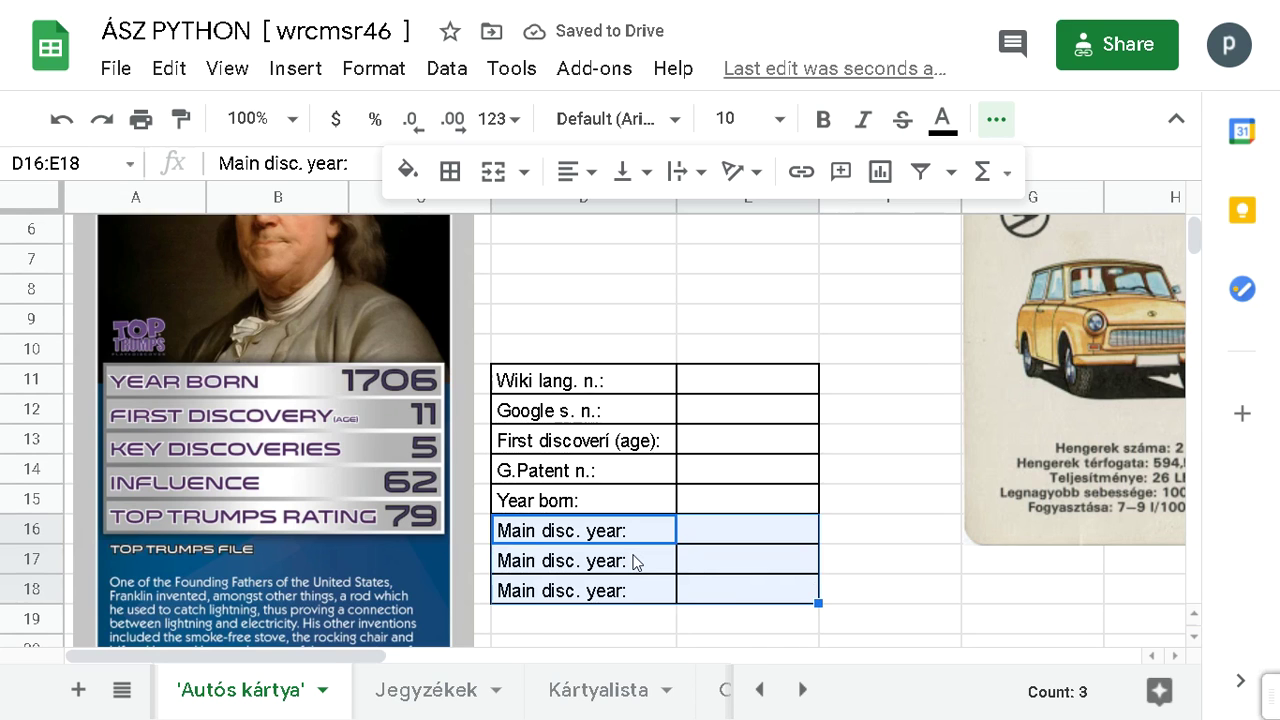
pyautogui.hotkey('ctrl', 'z')
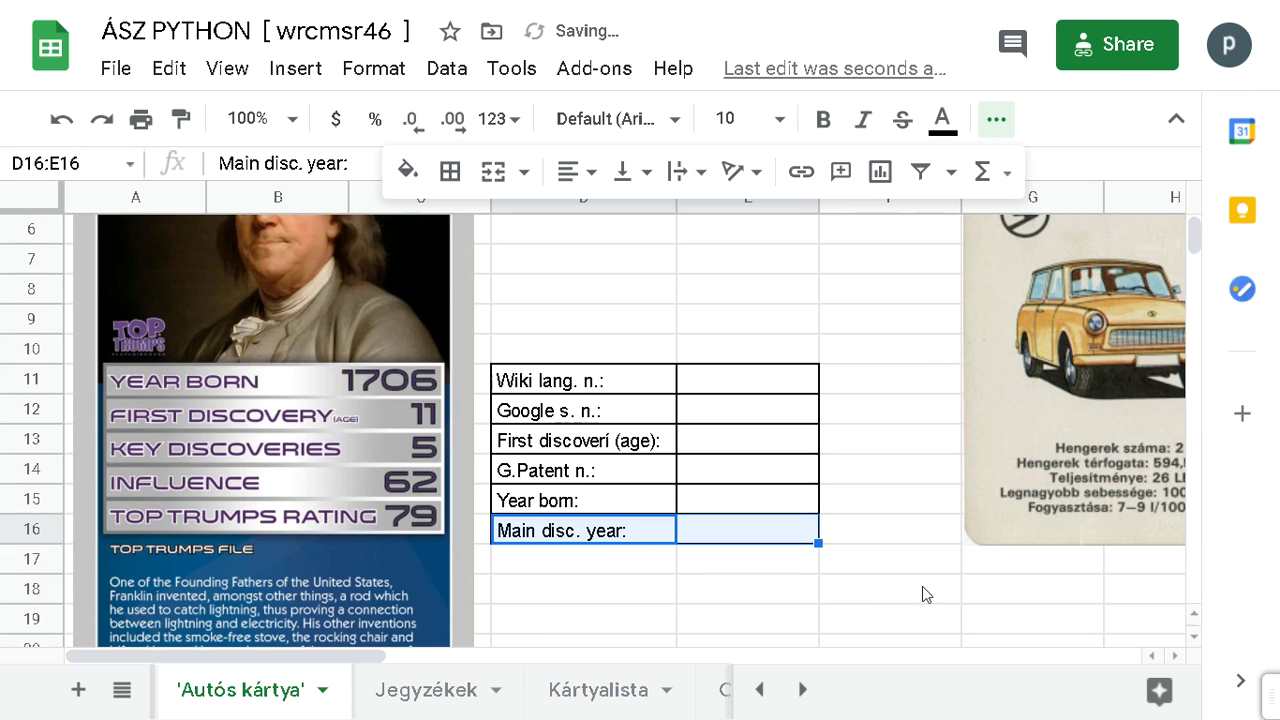
pyautogui.click(921, 587)
pyautogui.click(1058, 606)
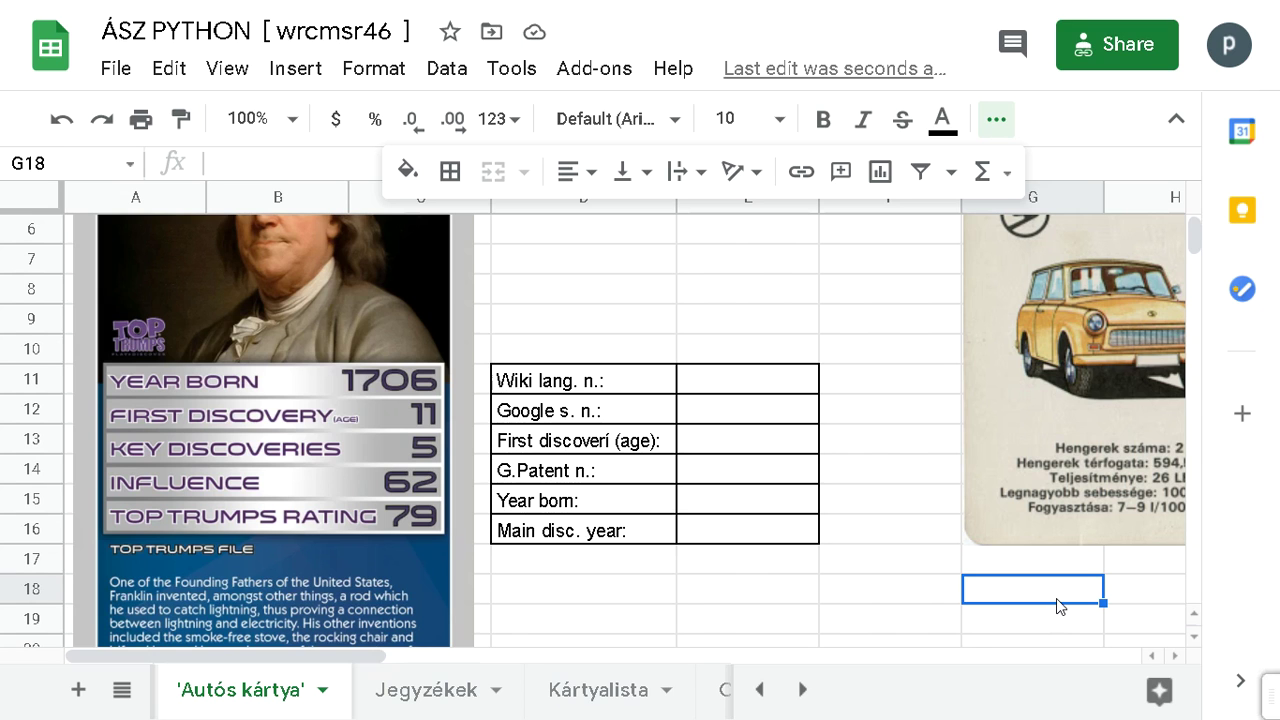
# Step: Scroll to check the bordered card, then open the Alt+Tab window switcher
pyautogui.scroll(-3, 242, 539)
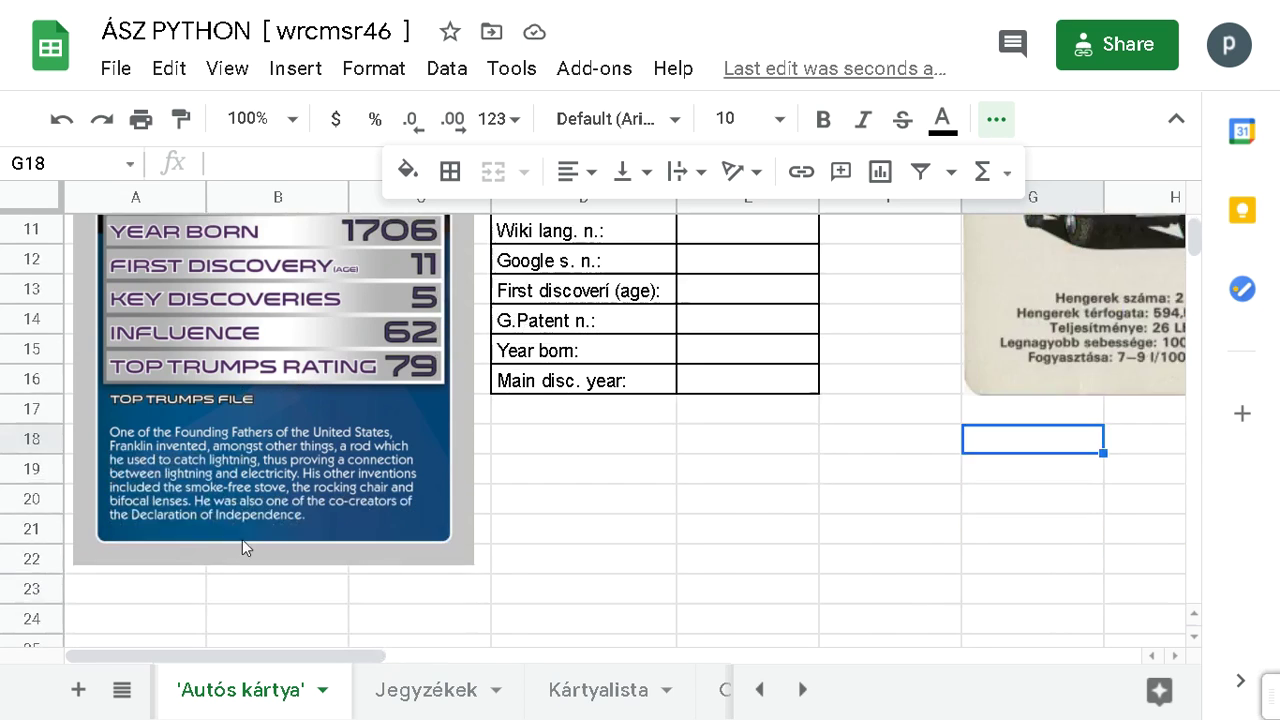
pyautogui.scroll(1, 235, 503)
pyautogui.scroll(1, 237, 501)
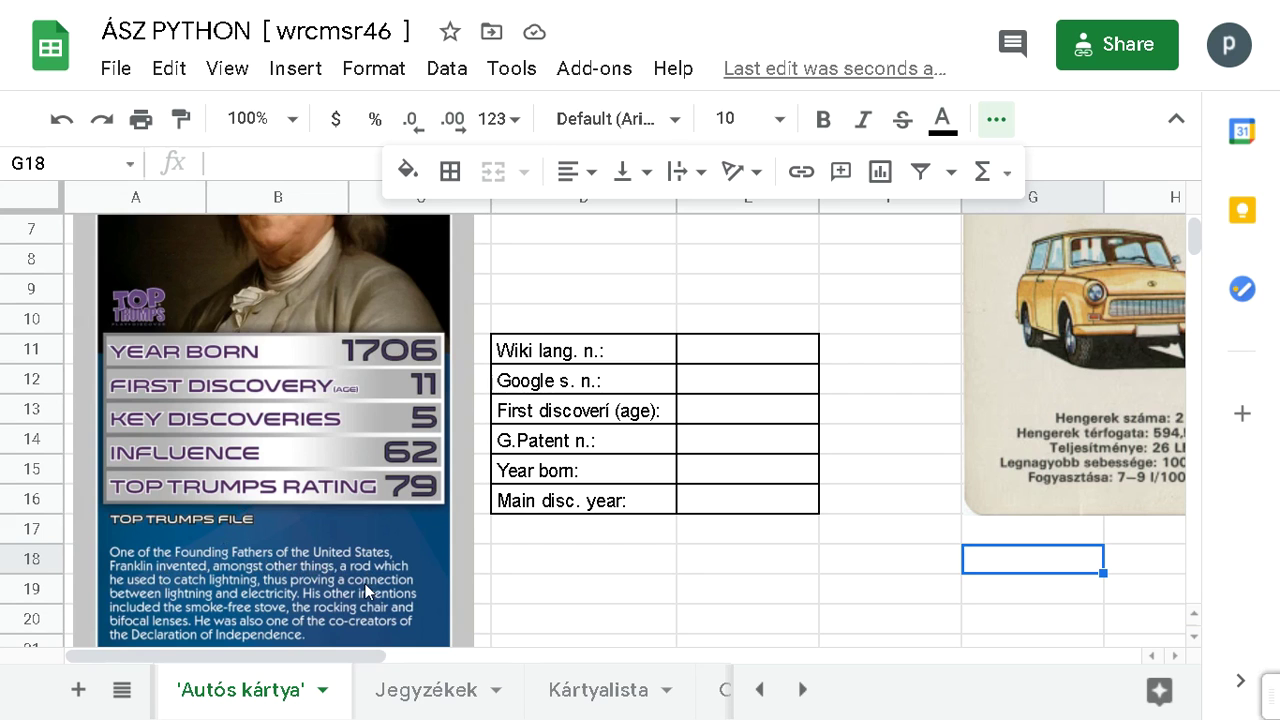
pyautogui.hotkey('alt', 'Tab')
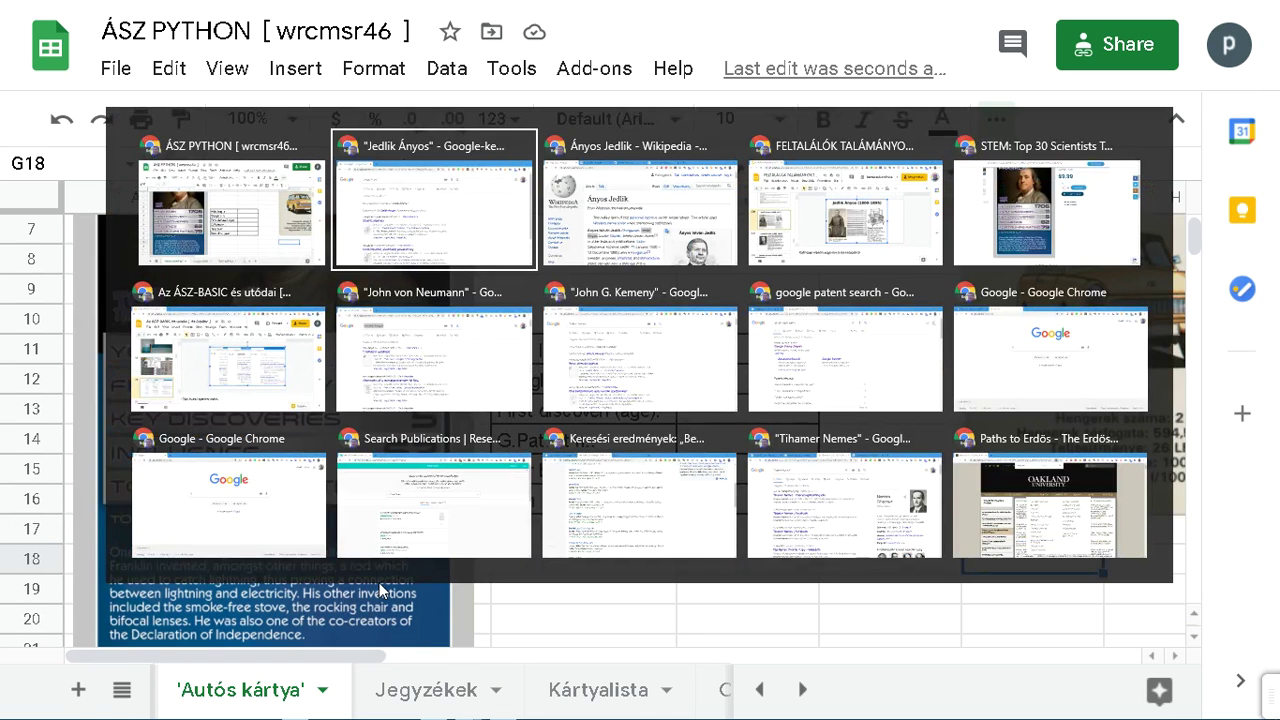
pyautogui.press('Escape')
pyautogui.hotkey('alt', 'Tab')
pyautogui.hotkey('alt', 'Tab')
pyautogui.hotkey('alt', 'Tab')
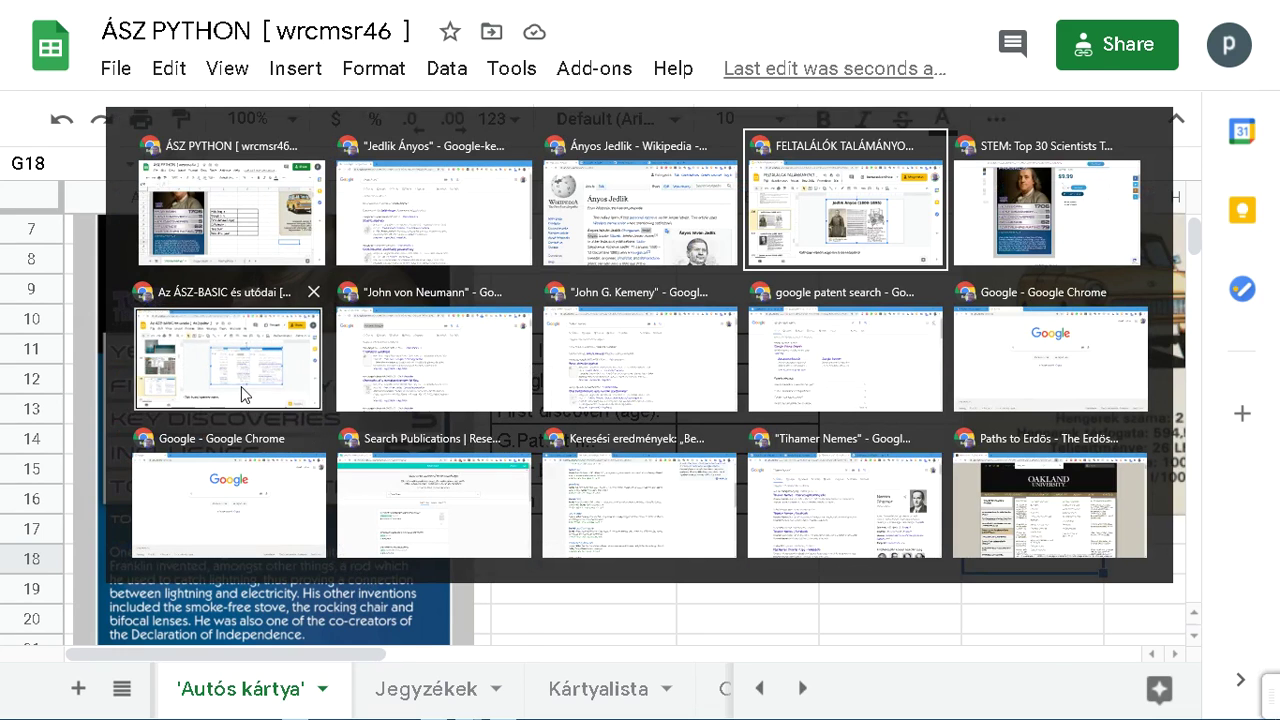
# Step: Present slide 18 (Neumann János) of Az ÁSZ-BASIC és utódai, then return to Sheets
pyautogui.click(243, 390)
pyautogui.click(190, 393)
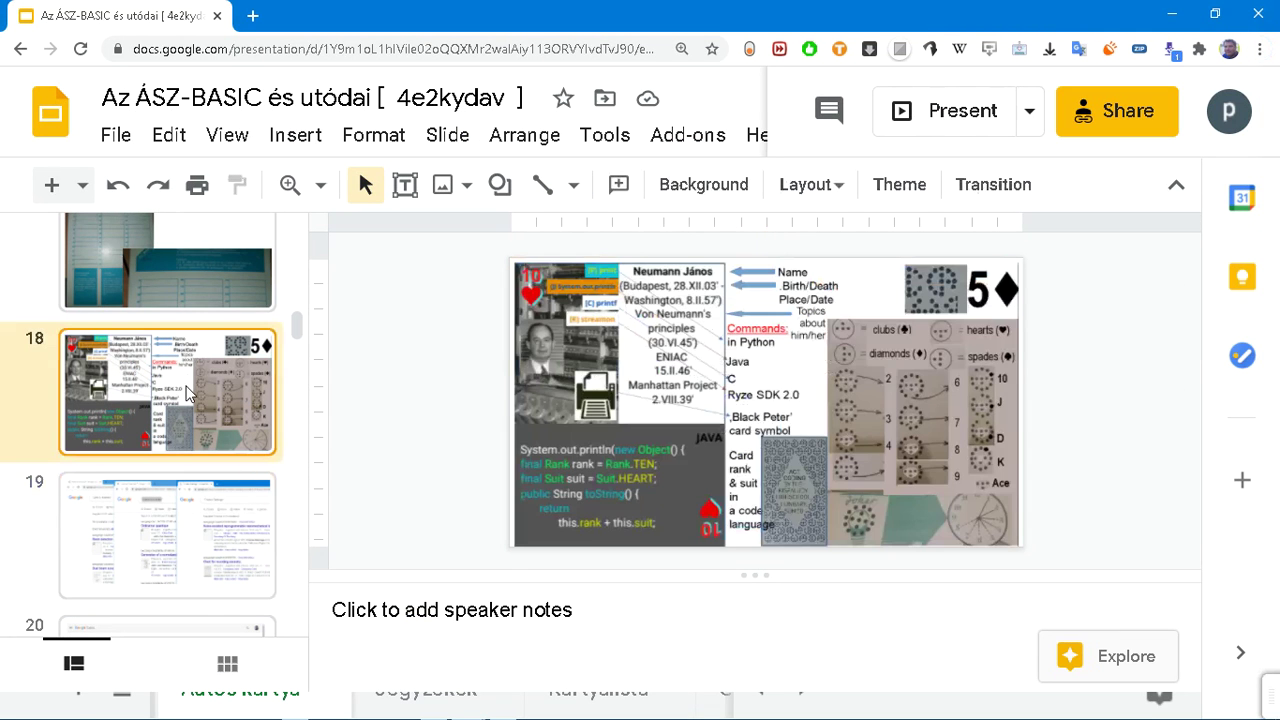
pyautogui.click(954, 111)
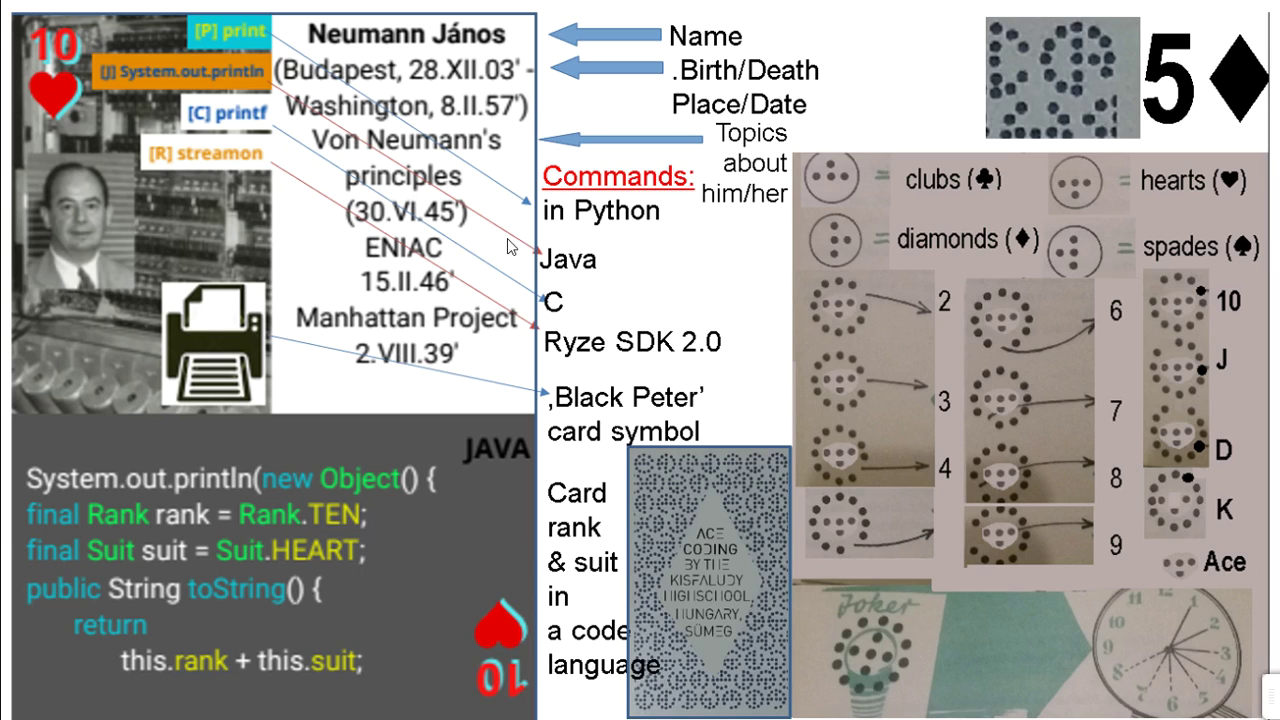
pyautogui.hotkey('alt', 'Tab')
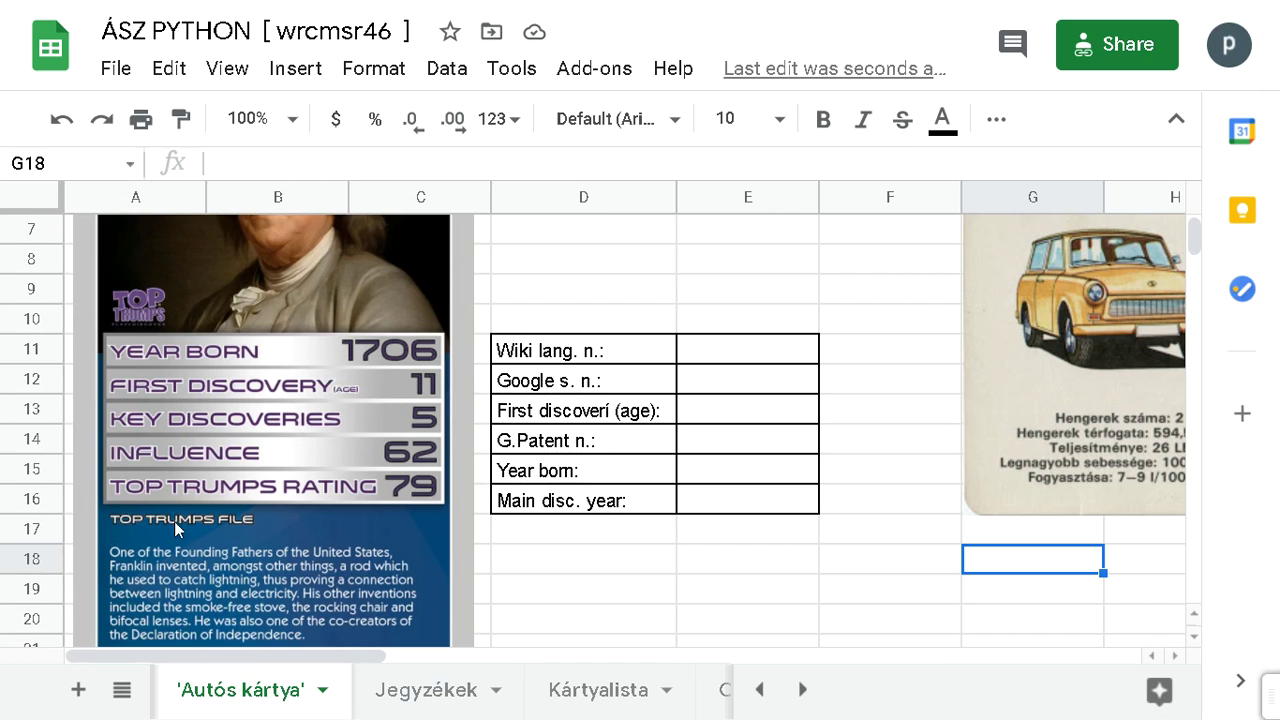
# Step: Merge D17:E18 into one cell and set its text wrapping to Wrap
pyautogui.moveTo(580, 531); pyautogui.dragTo(736, 561)
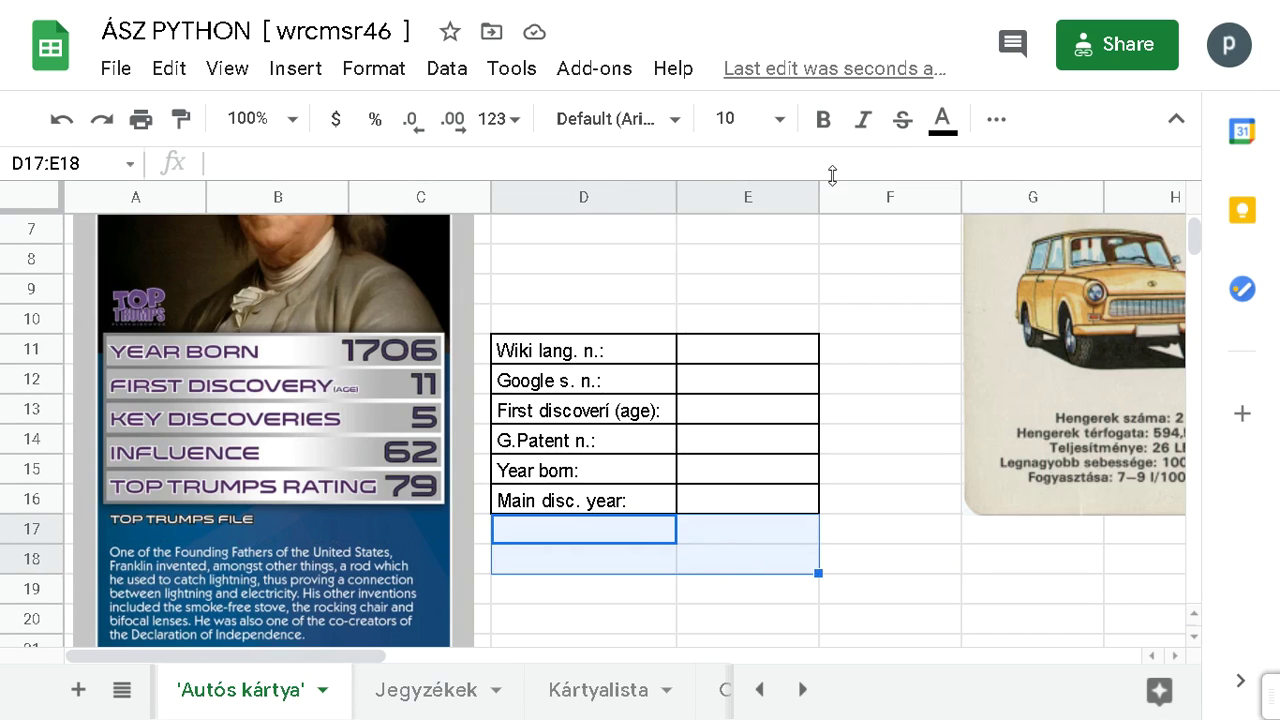
pyautogui.click(1004, 128)
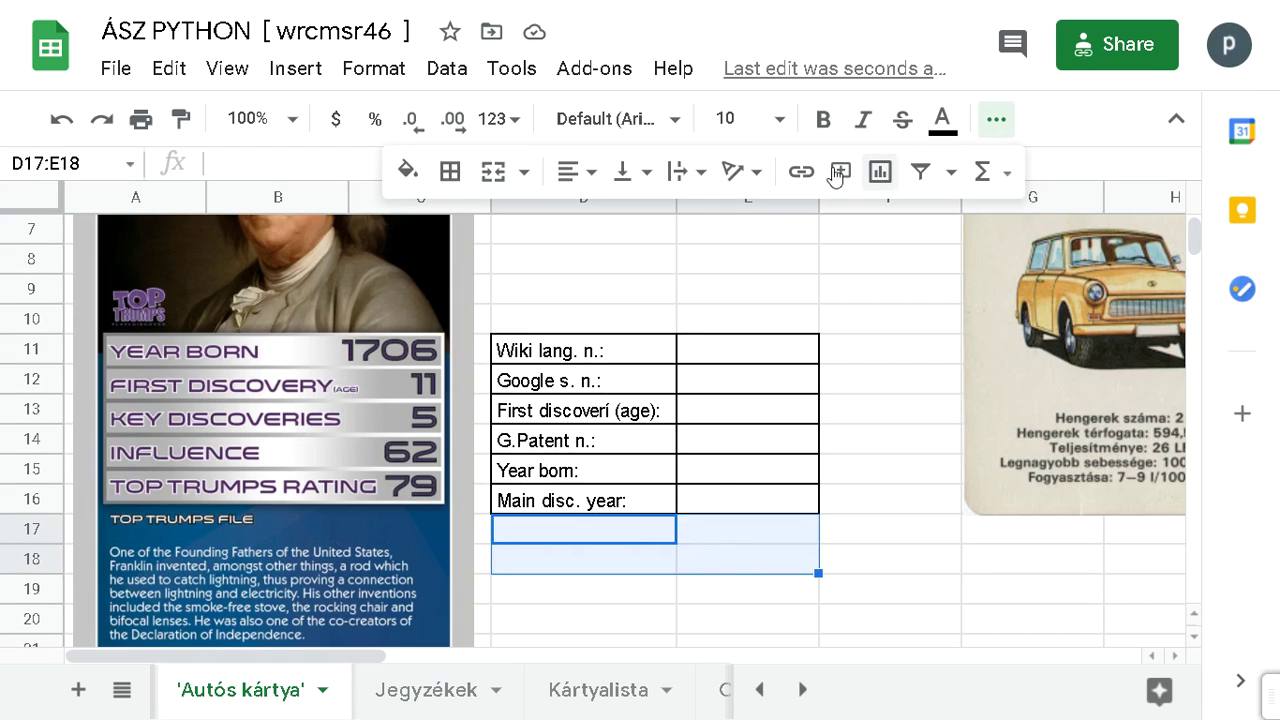
pyautogui.click(497, 173)
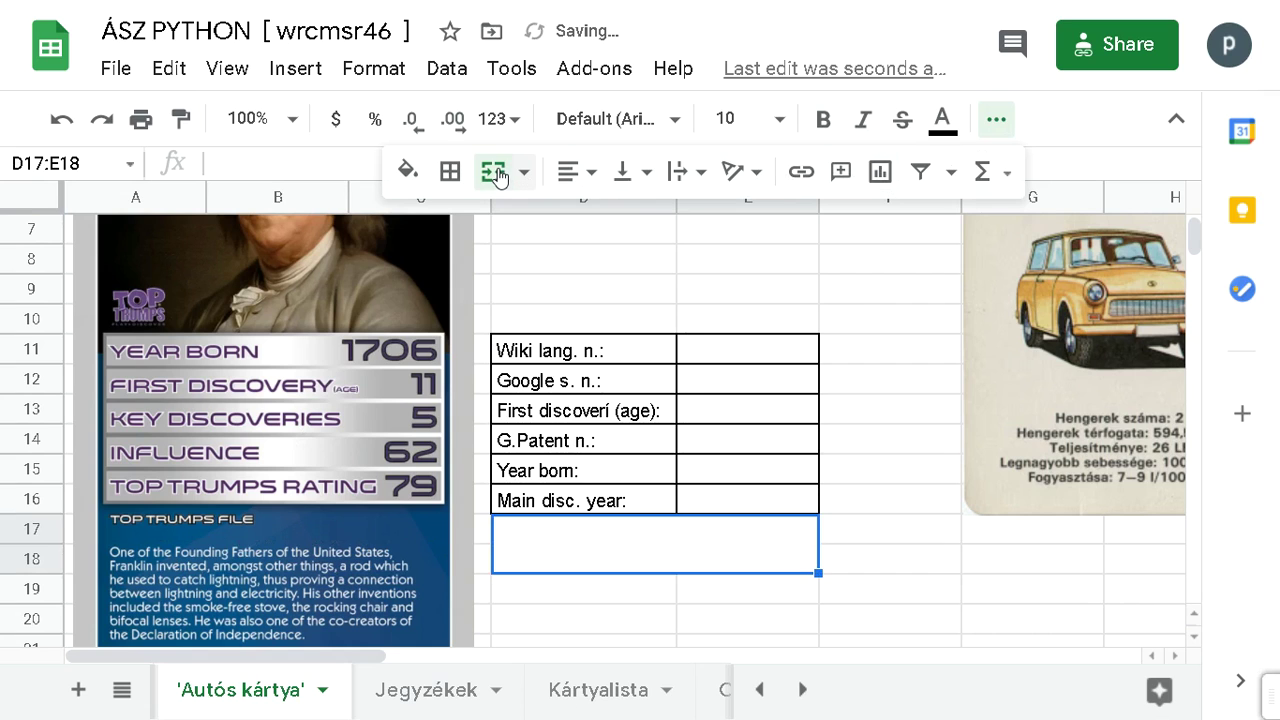
pyautogui.click(382, 72)
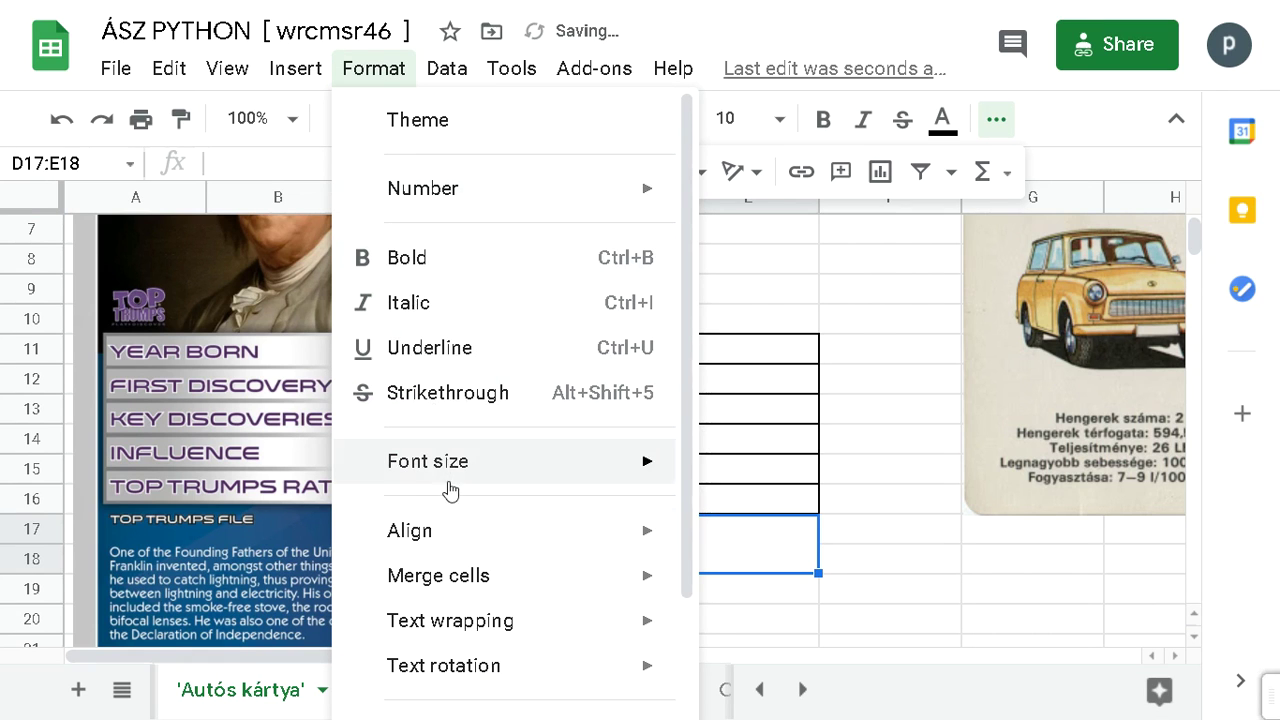
pyautogui.moveTo(466, 572)
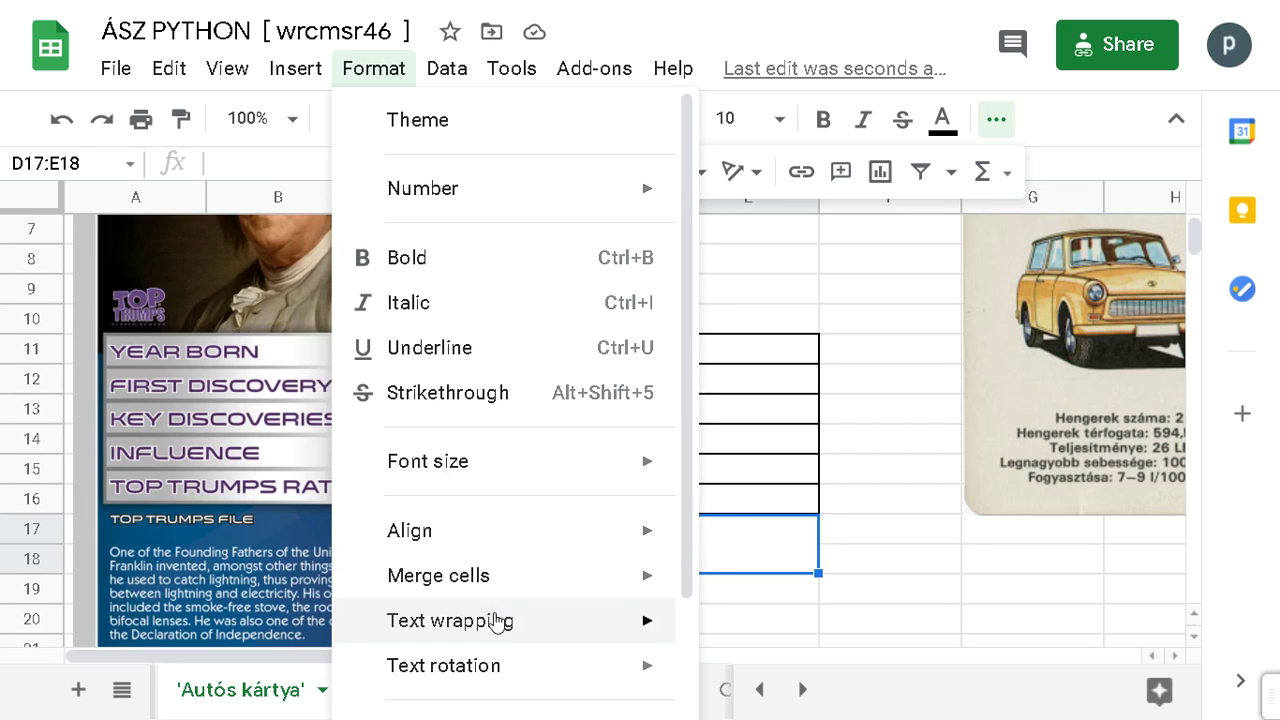
pyautogui.moveTo(520, 620)
pyautogui.click(780, 566)
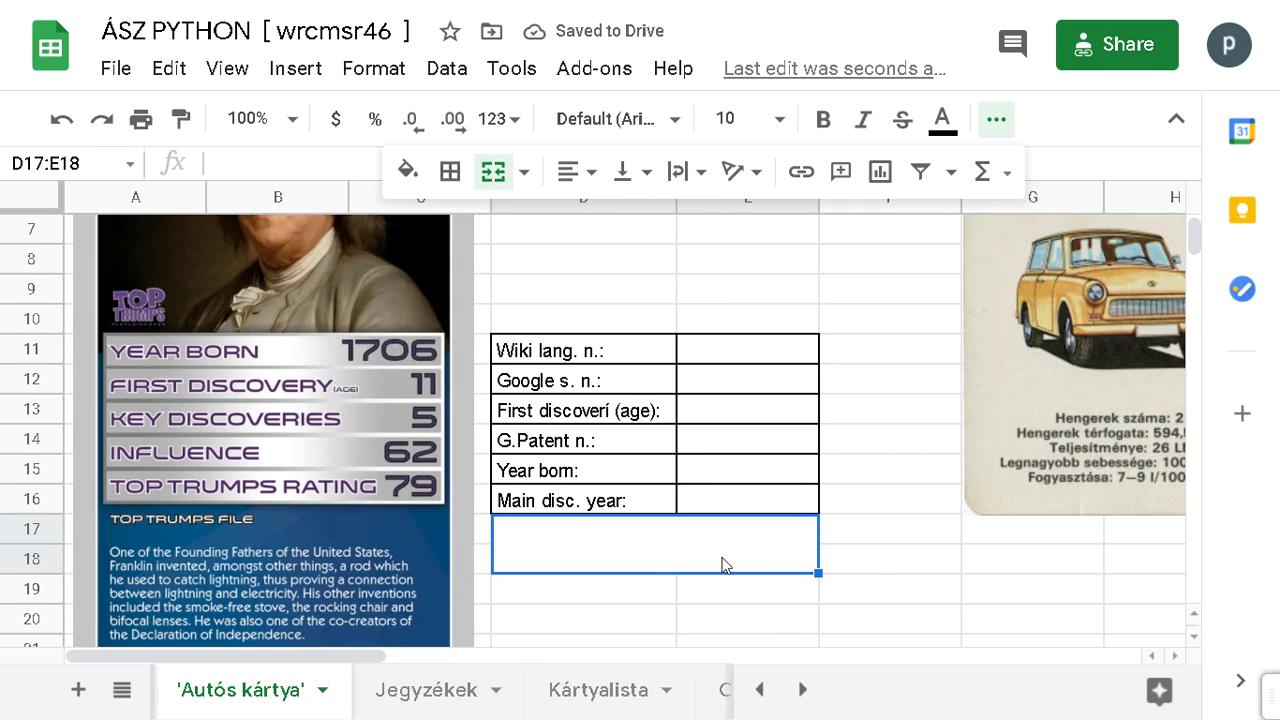
# Step: Enter a line of placeholder text into the merged cell
pyautogui.write('sdsdfdsfsdfsdfsdd sdfsf sfd sdf sdf')
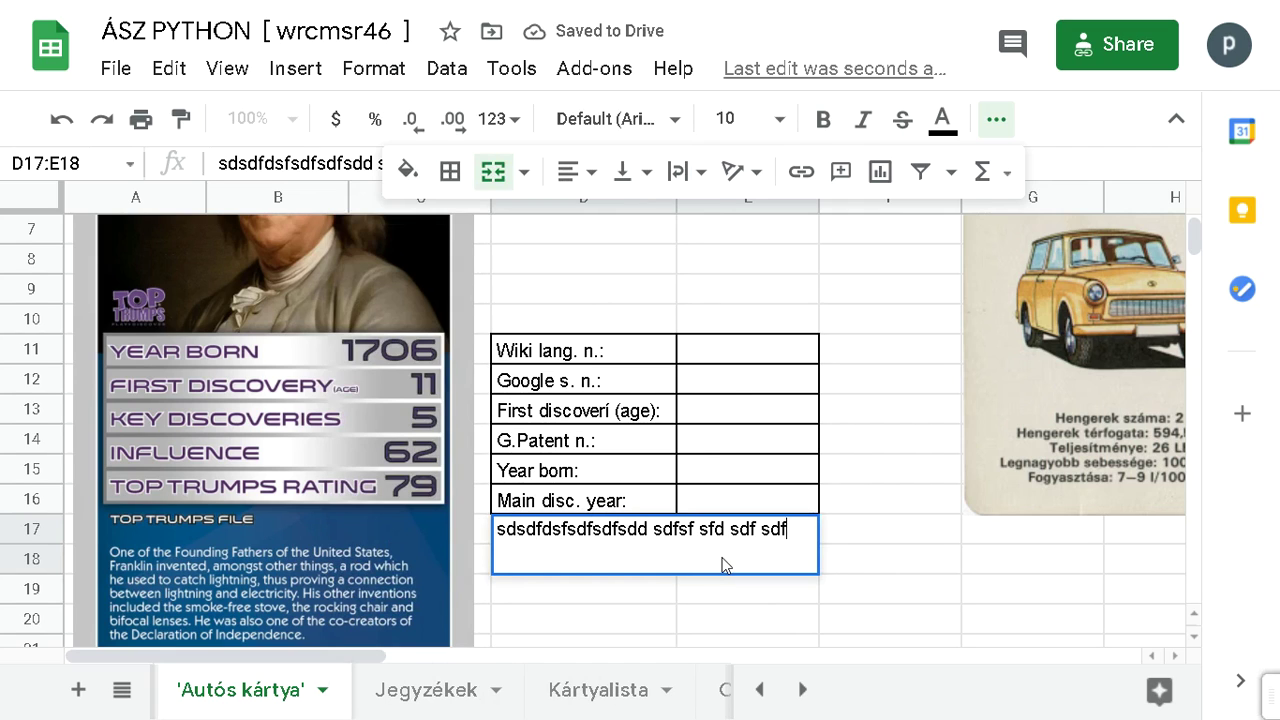
pyautogui.write('f fsdf dfdf dsf sfdsff sdf sdfsf')
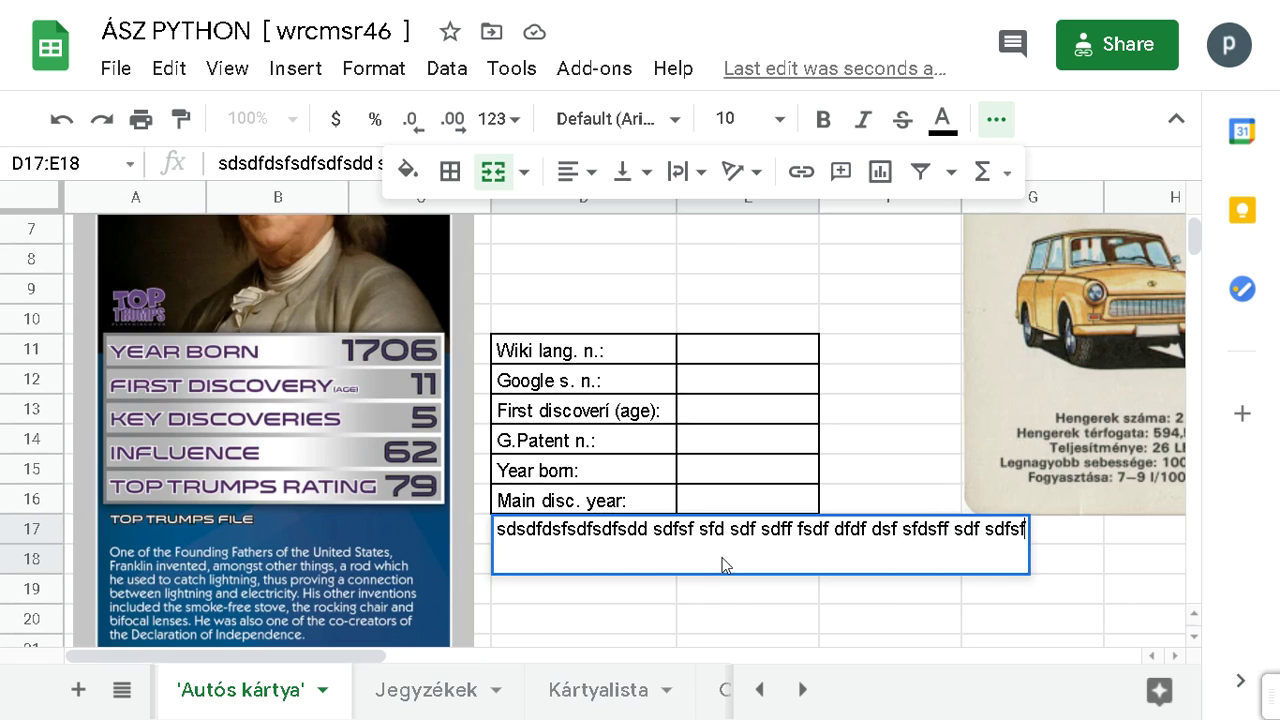
pyautogui.press('Return')
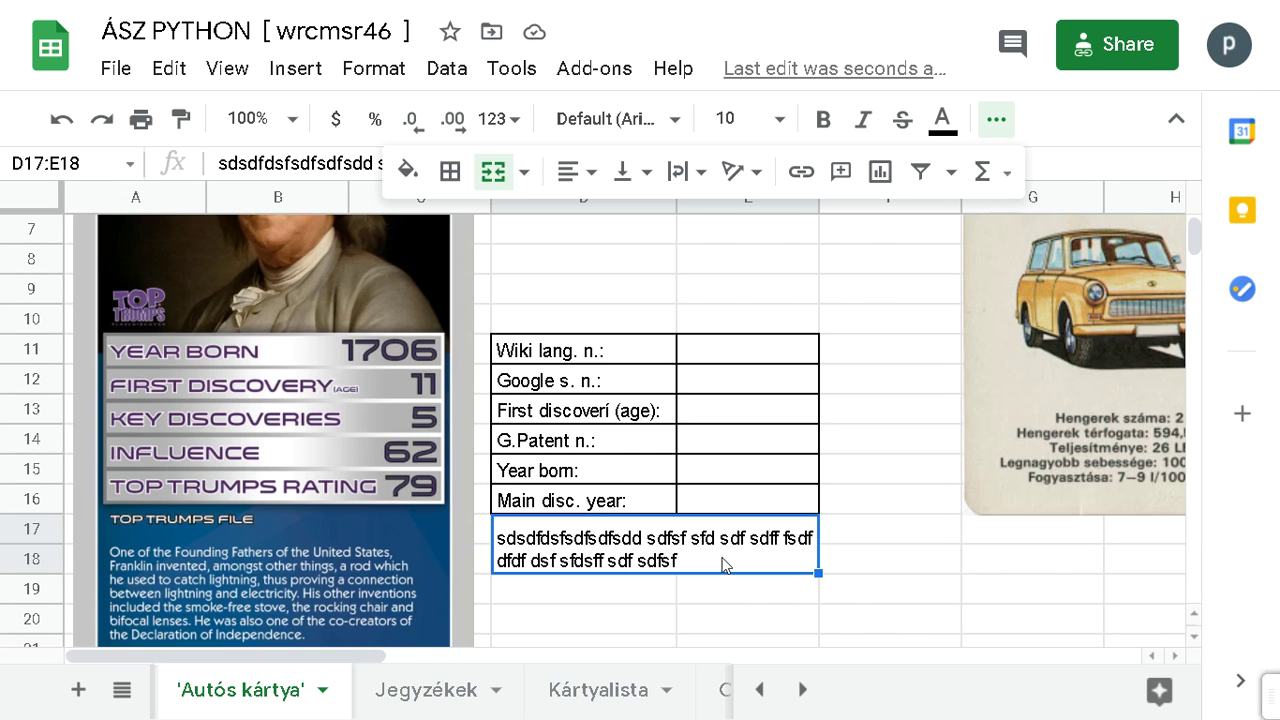
pyautogui.hotkey('alt', 'Tab')
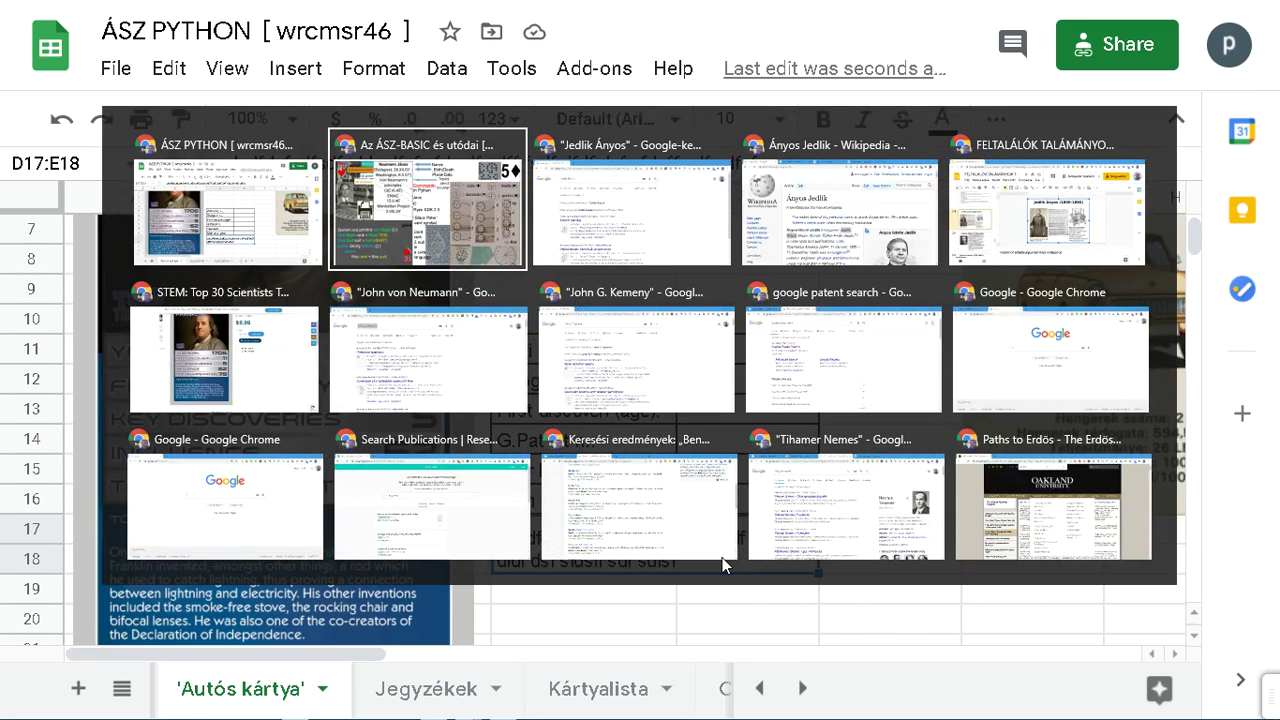